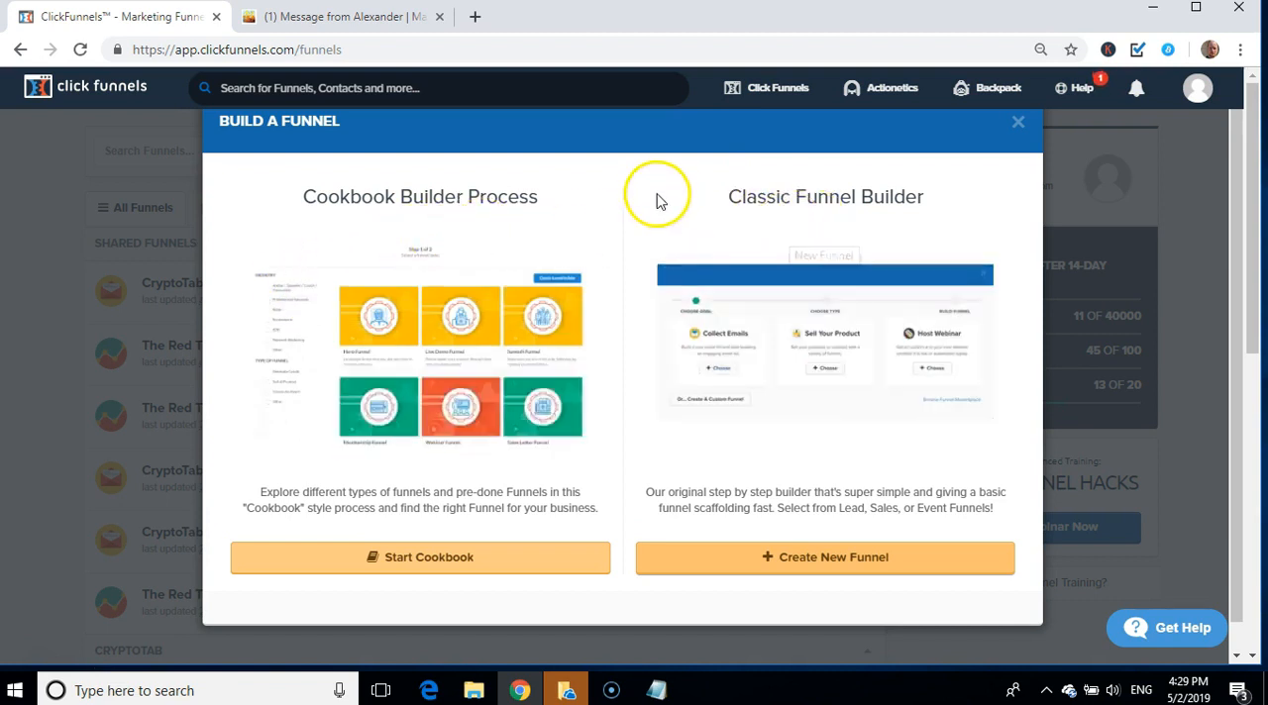
# Step: Start a new funnel in the Classic Funnel Builder with Collect Emails as its goal
pyautogui.click(809, 566)
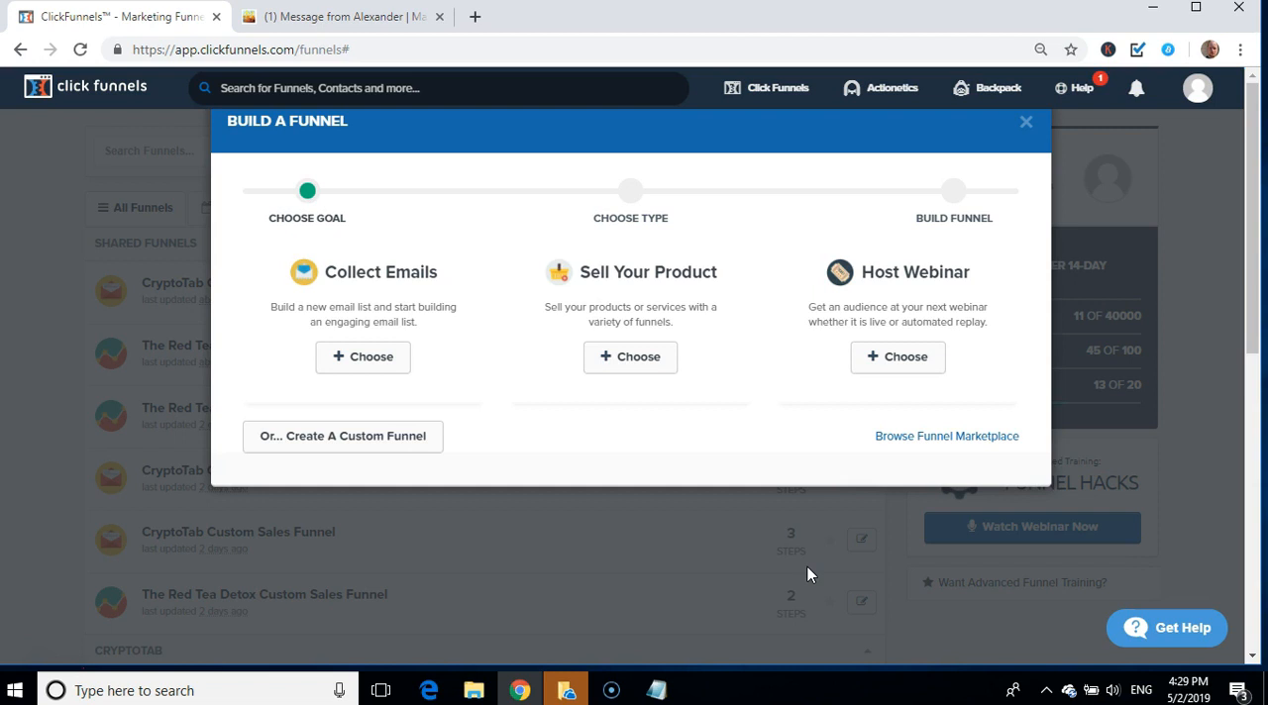
pyautogui.click(763, 401)
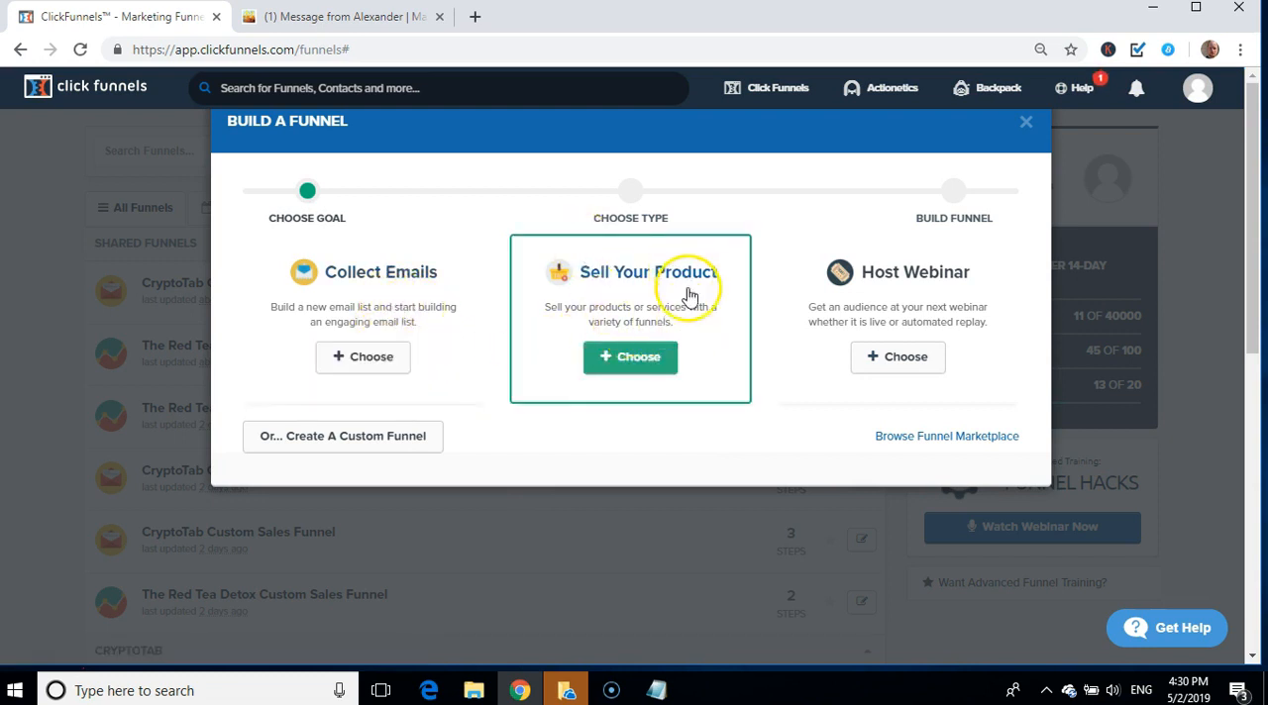
pyautogui.click(357, 360)
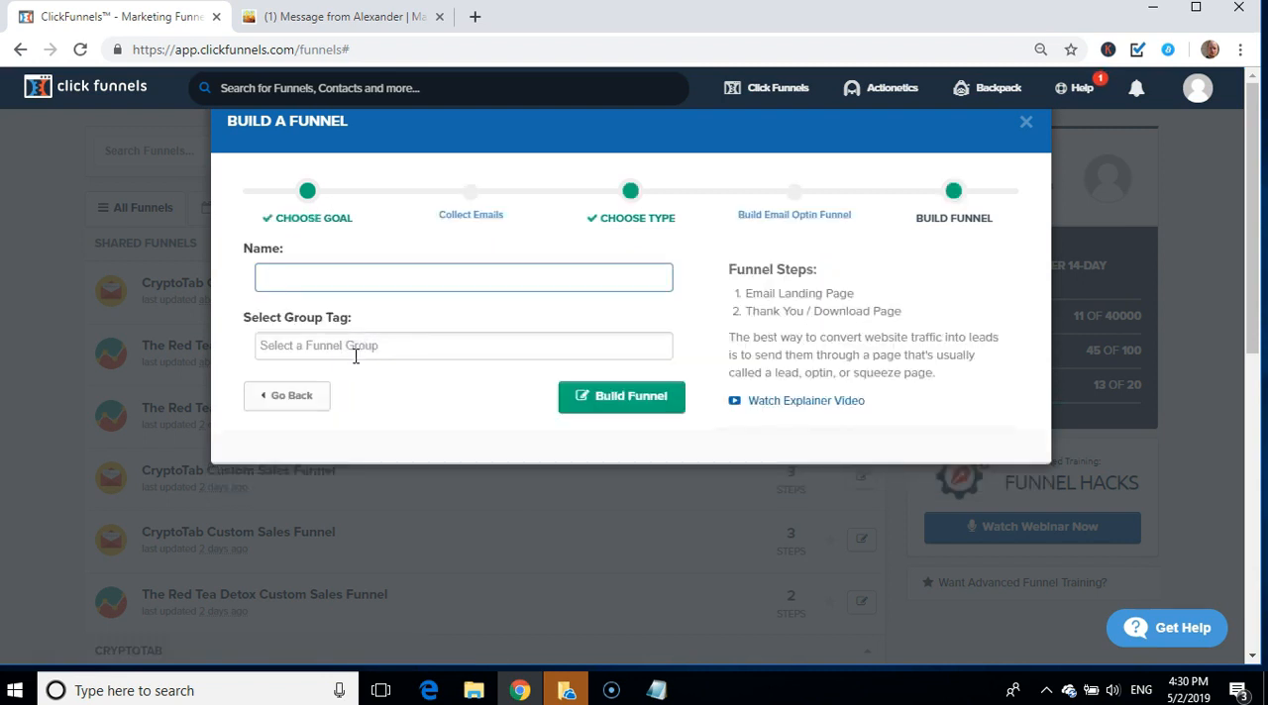
# Step: Name the funnel "Magically Manifest Custom Clickbank Funnel", copying "Magically Manifest" from the headline in the Notepad notes
pyautogui.click(655, 690)
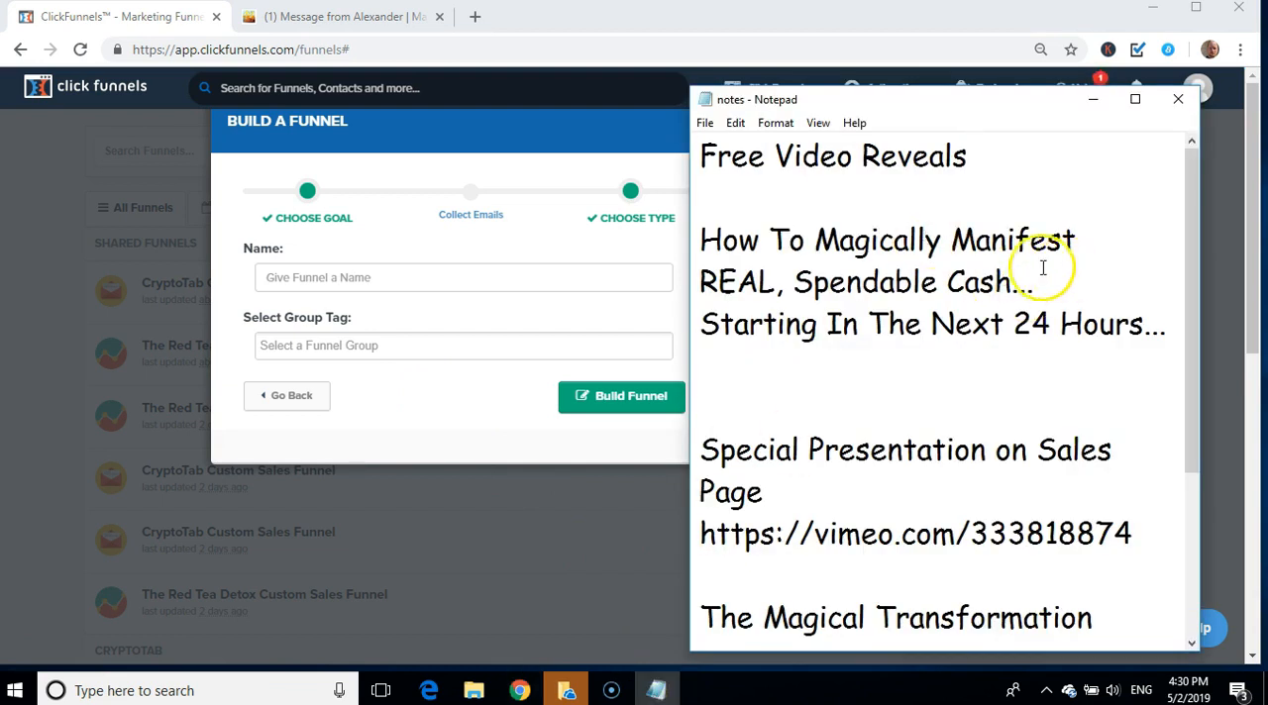
pyautogui.moveTo(818, 242); pyautogui.dragTo(1089, 254)
pyautogui.hotkey('ctrl', 'c')
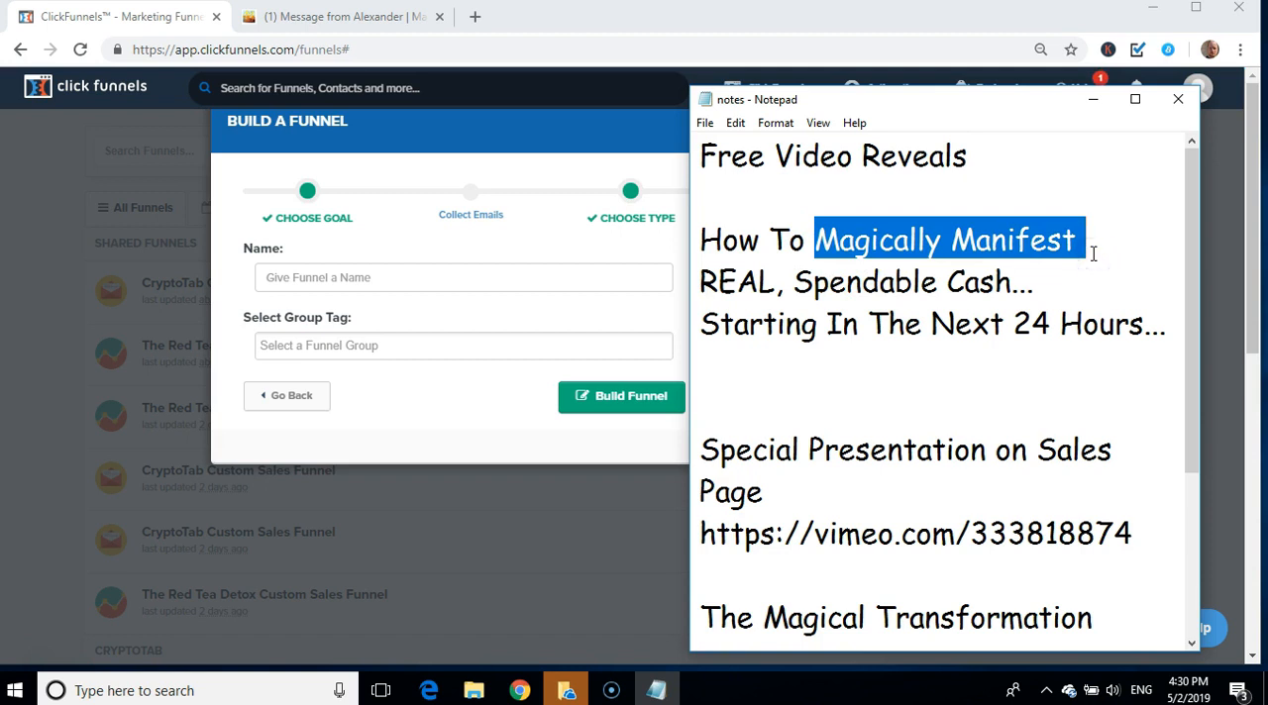
pyautogui.click(509, 275)
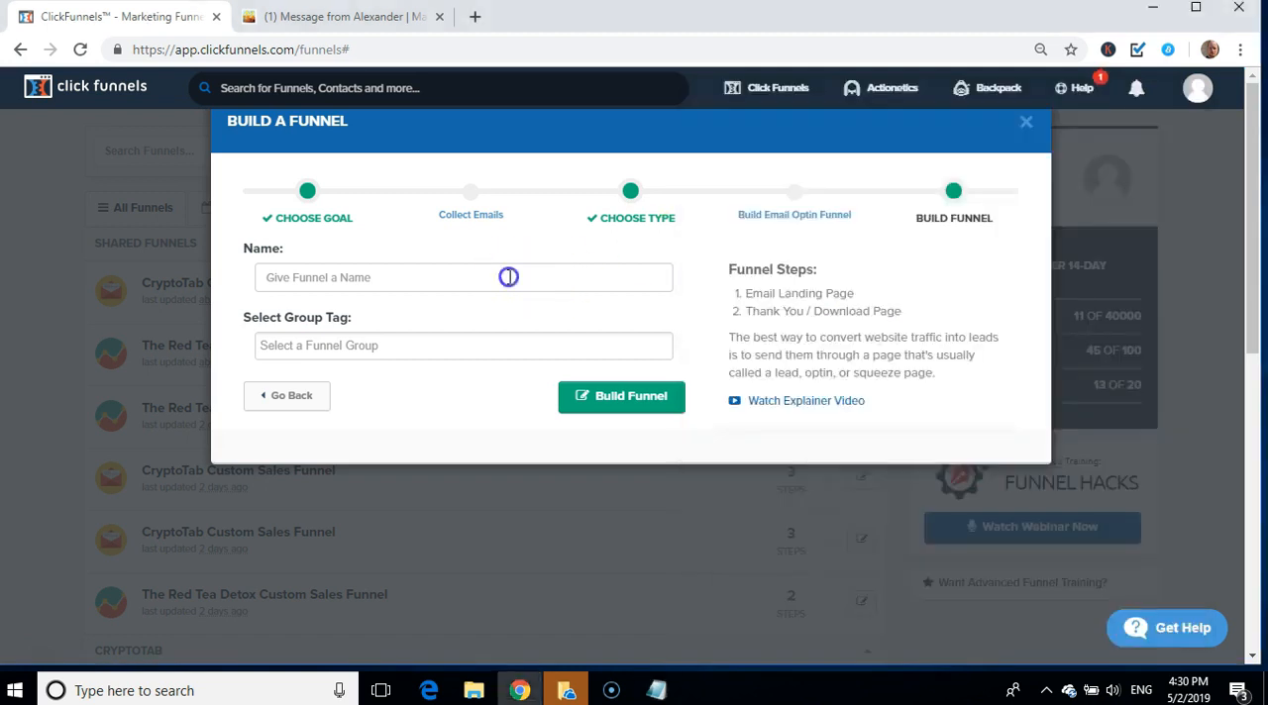
pyautogui.hotkey('ctrl', 'v')
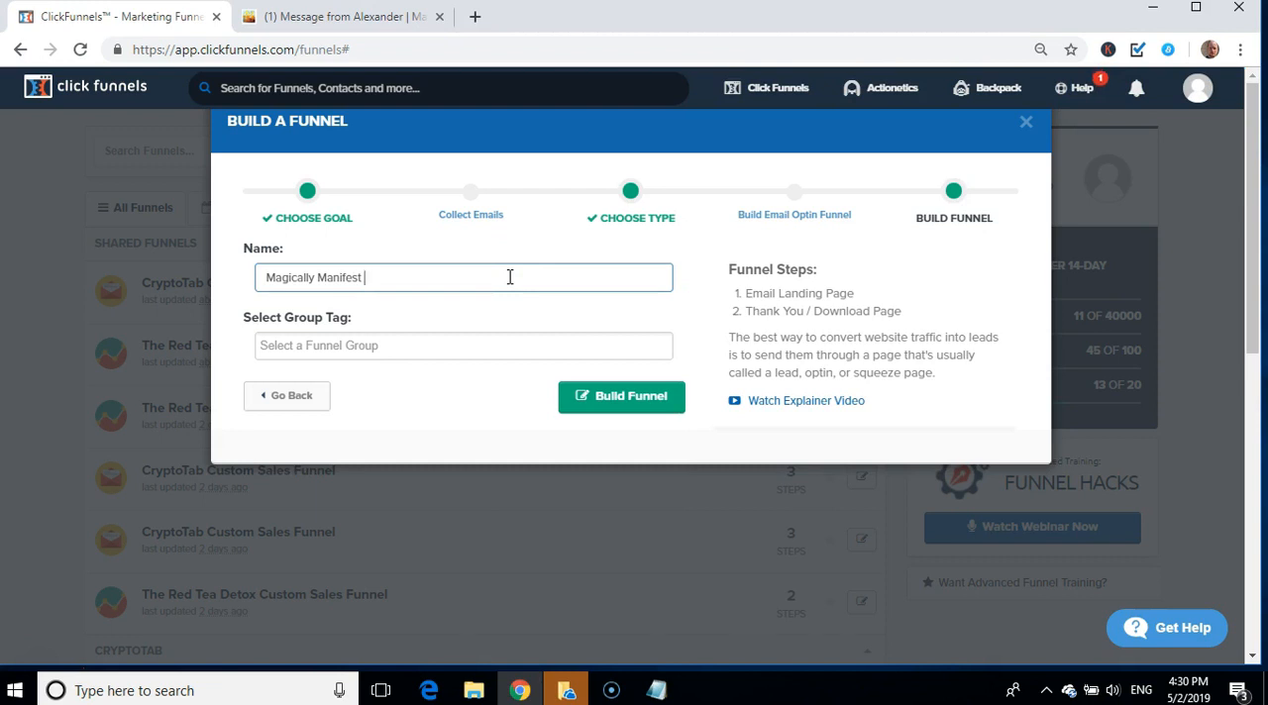
pyautogui.write('Custom Clickbank Funnel')
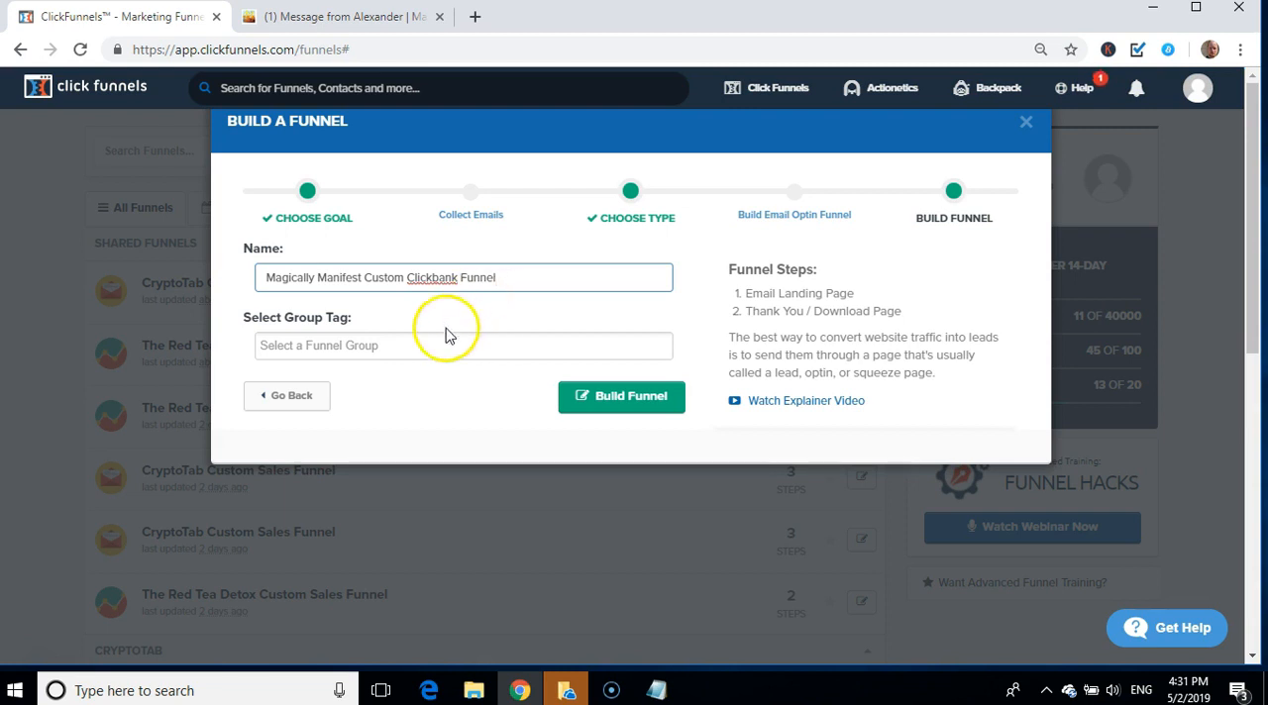
# Step: Assign the Clickbank group tag to the funnel and build it
pyautogui.click(401, 344)
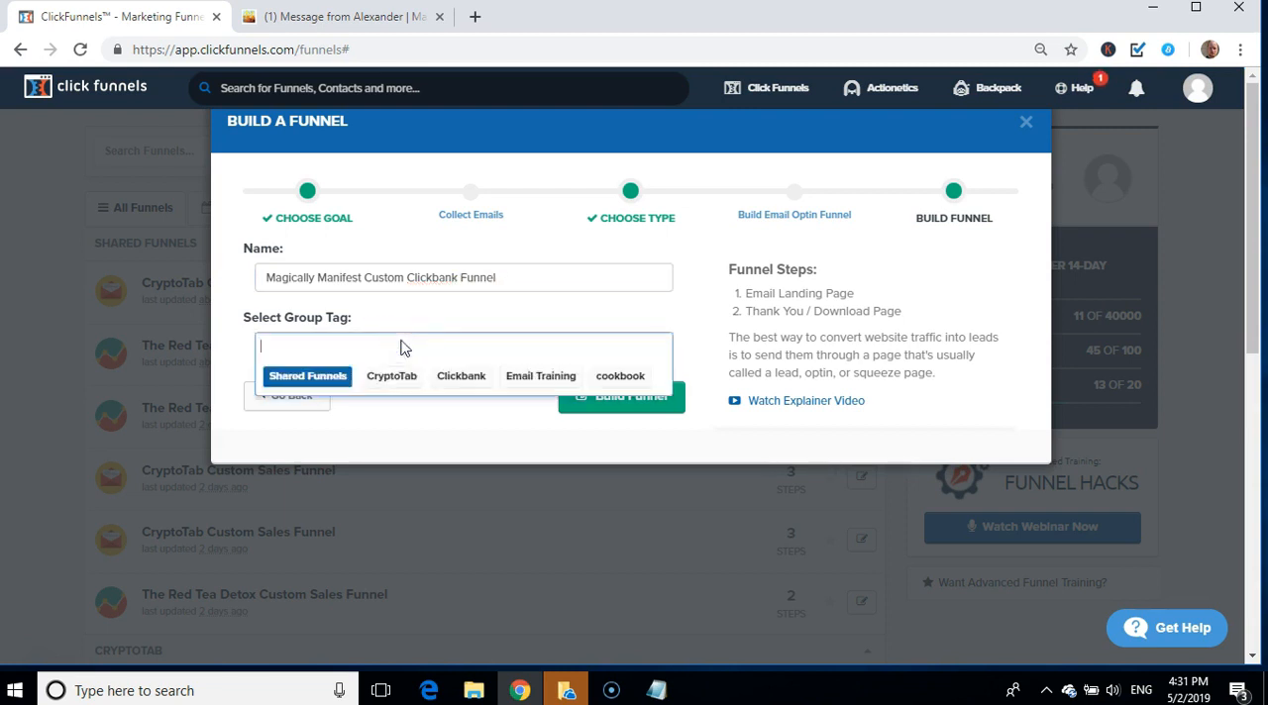
pyautogui.click(462, 378)
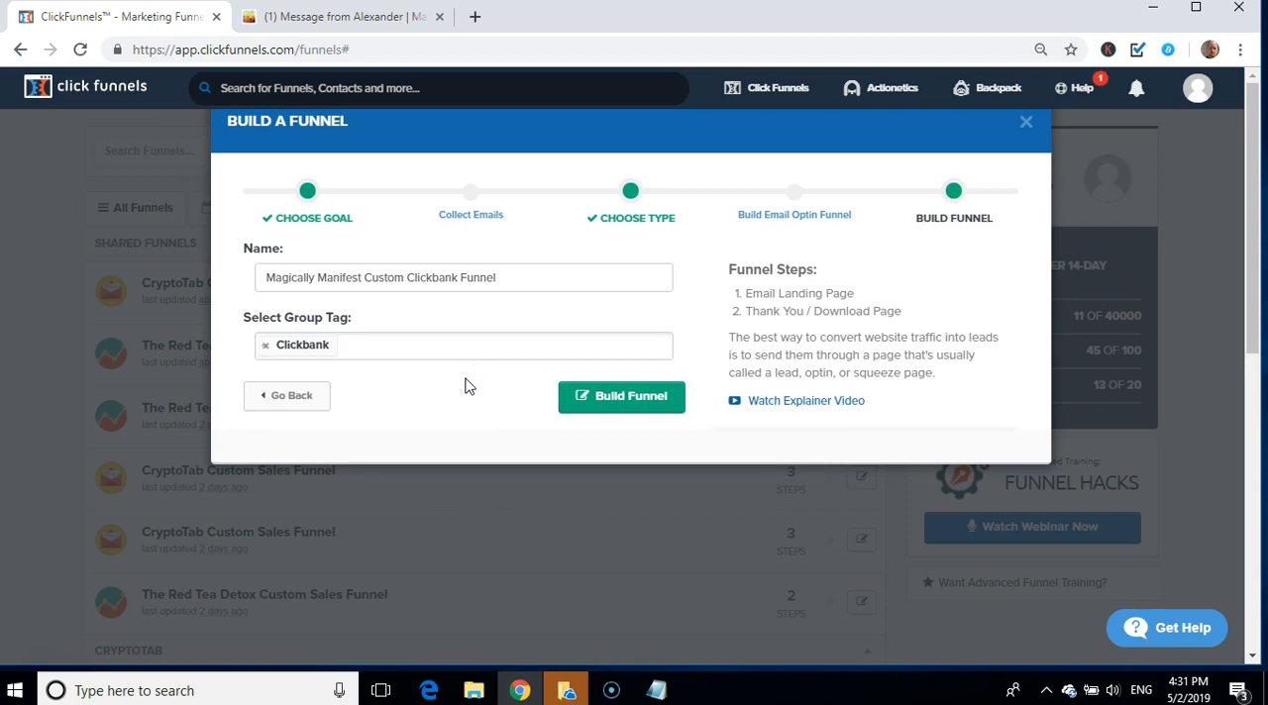
pyautogui.click(605, 403)
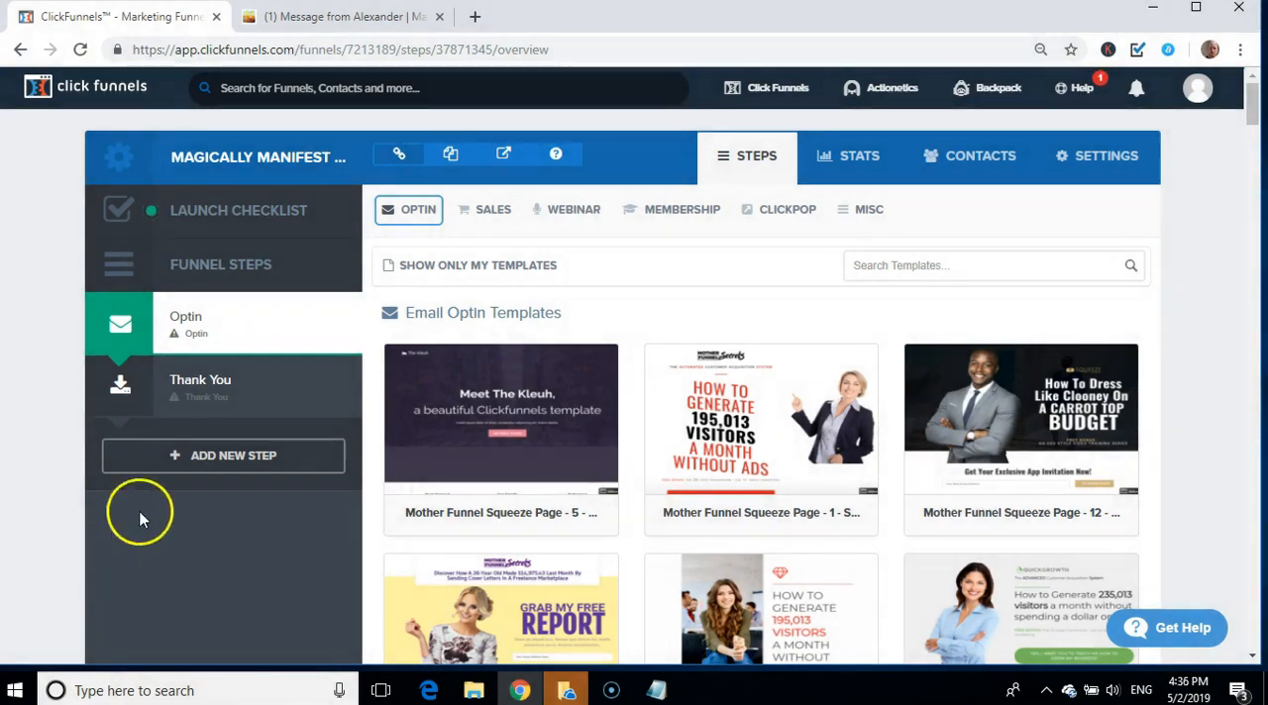
# Step: Look through the email optin templates for the Optin step, comparing the Mother Funnel squeeze page and PLF funnel designs
pyautogui.click(437, 470)
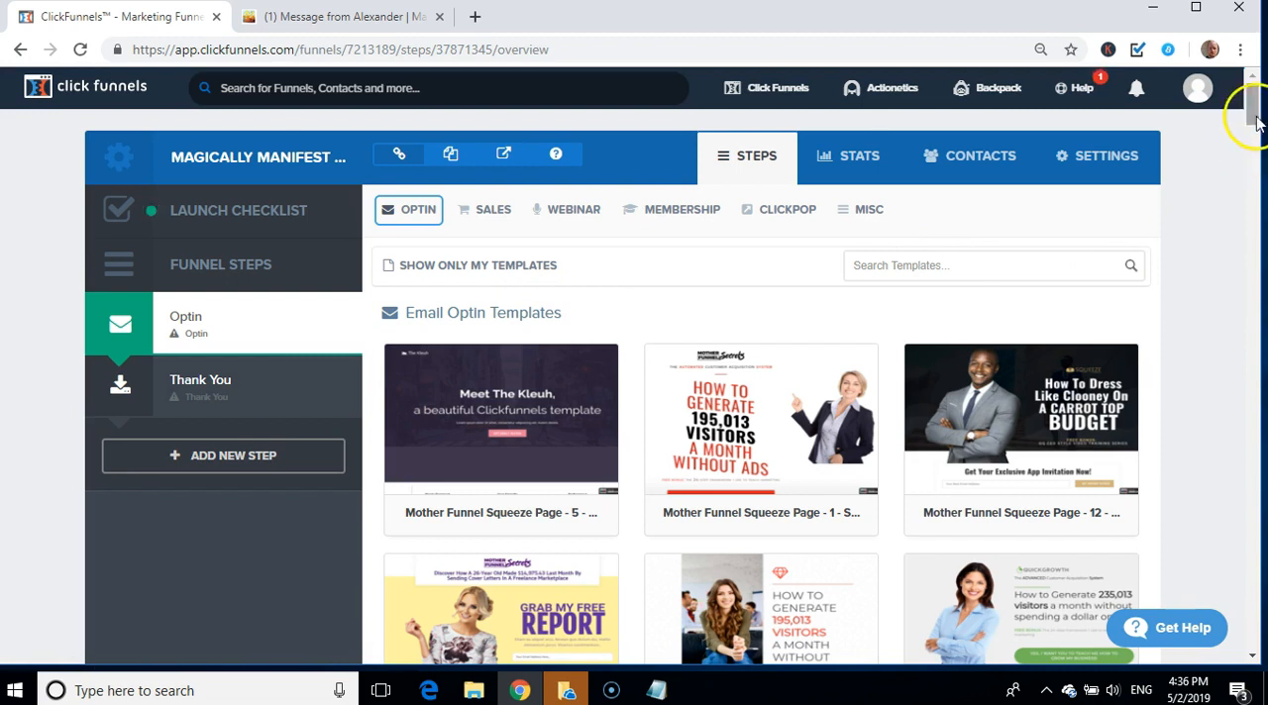
pyautogui.moveTo(1252, 91); pyautogui.dragTo(1258, 135)
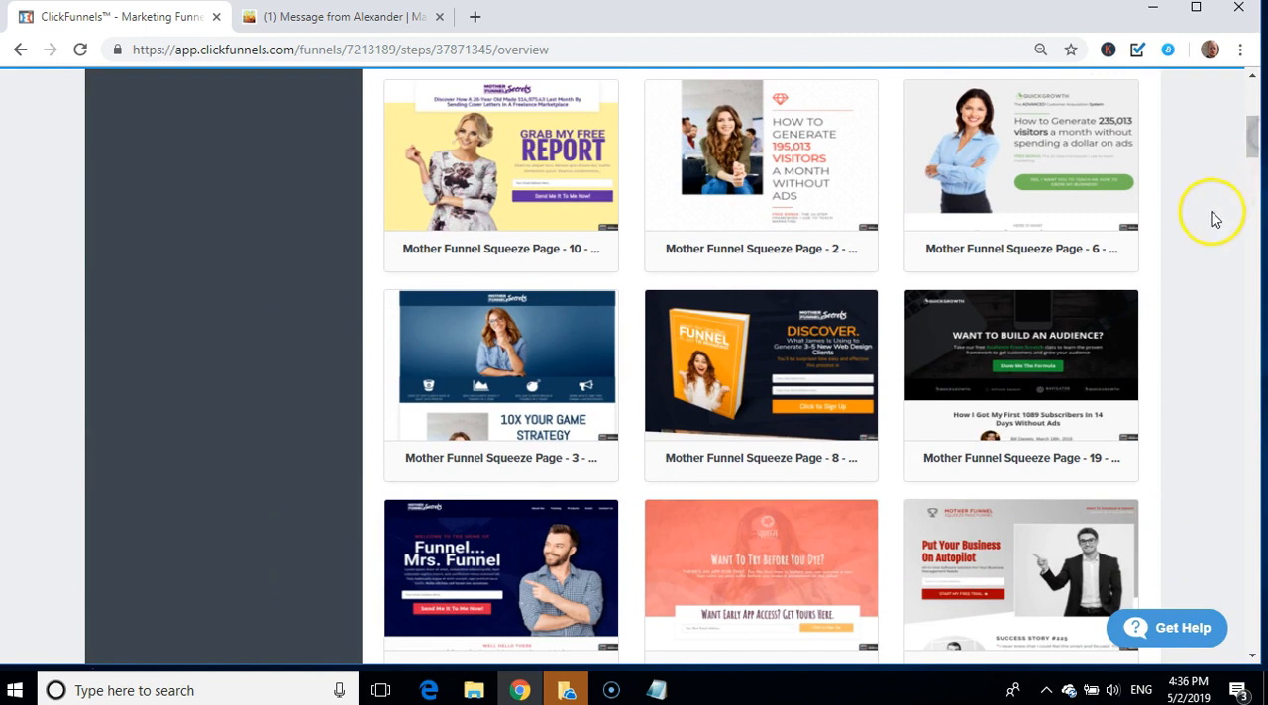
pyautogui.scroll(-2, 1209, 214)
pyautogui.scroll(-3, 1208, 214)
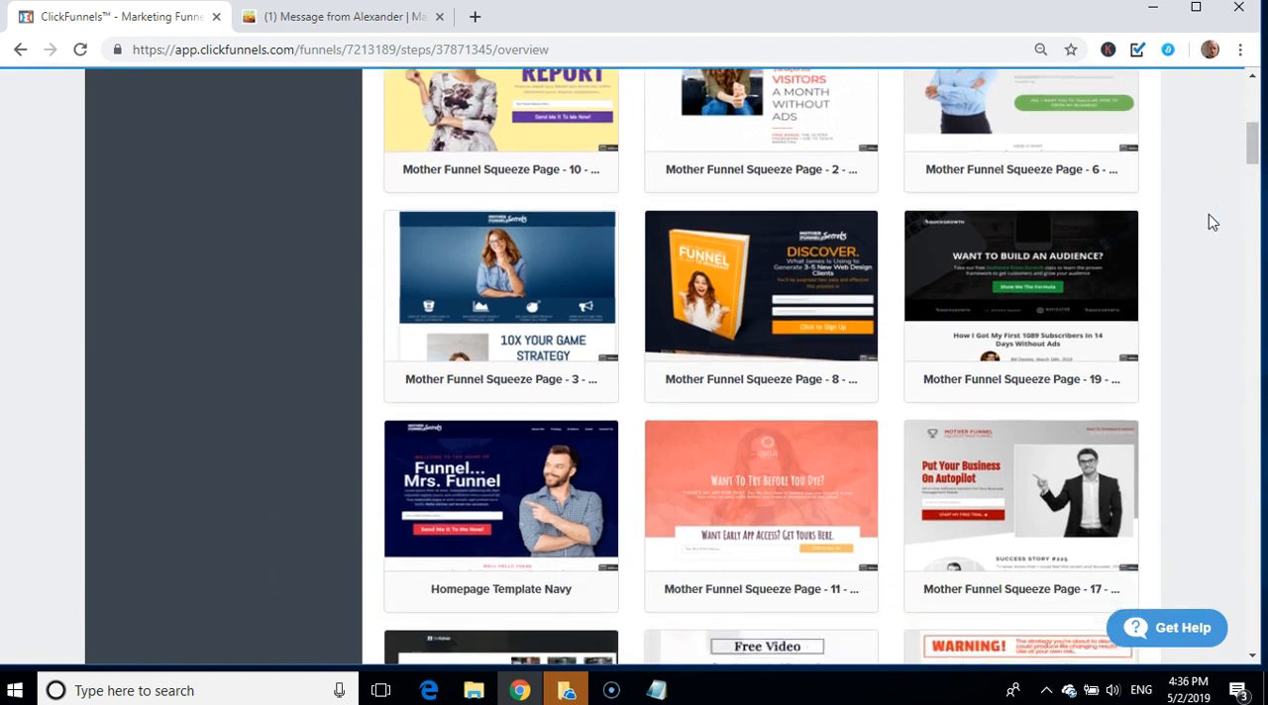
pyautogui.scroll(-2, 1208, 216)
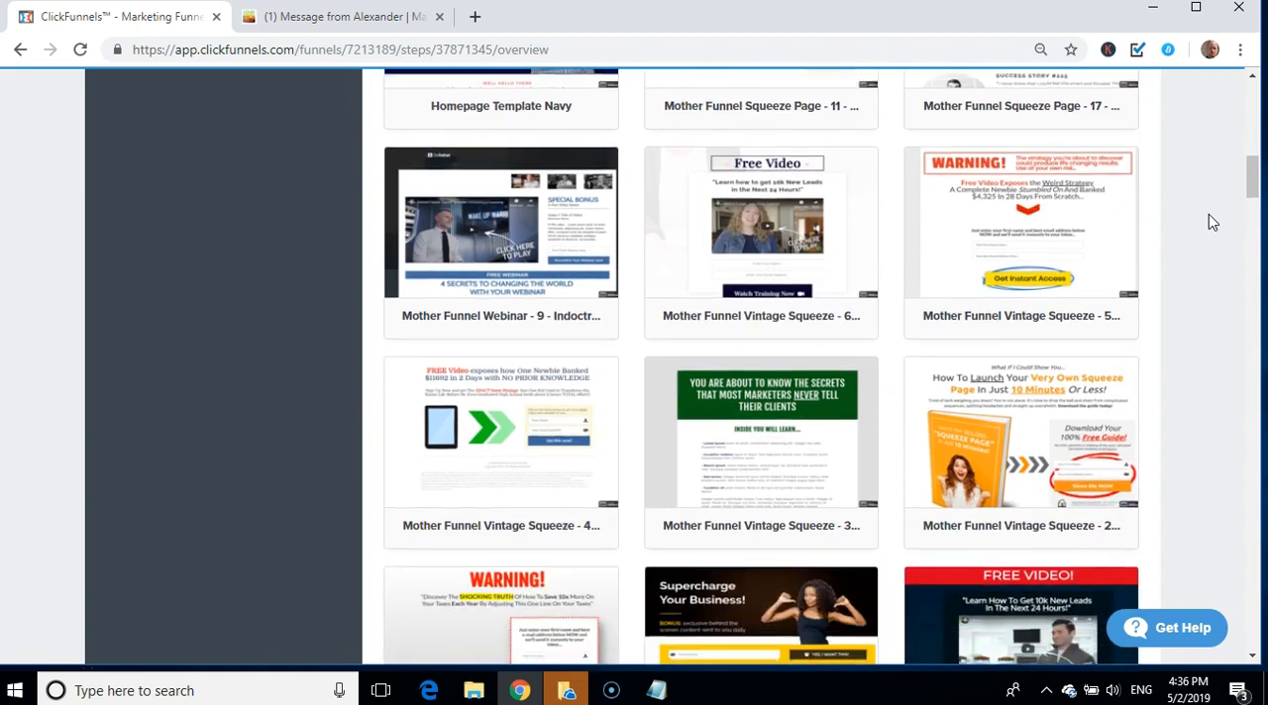
pyautogui.scroll(-2, 1208, 221)
pyautogui.scroll(-2, 1208, 222)
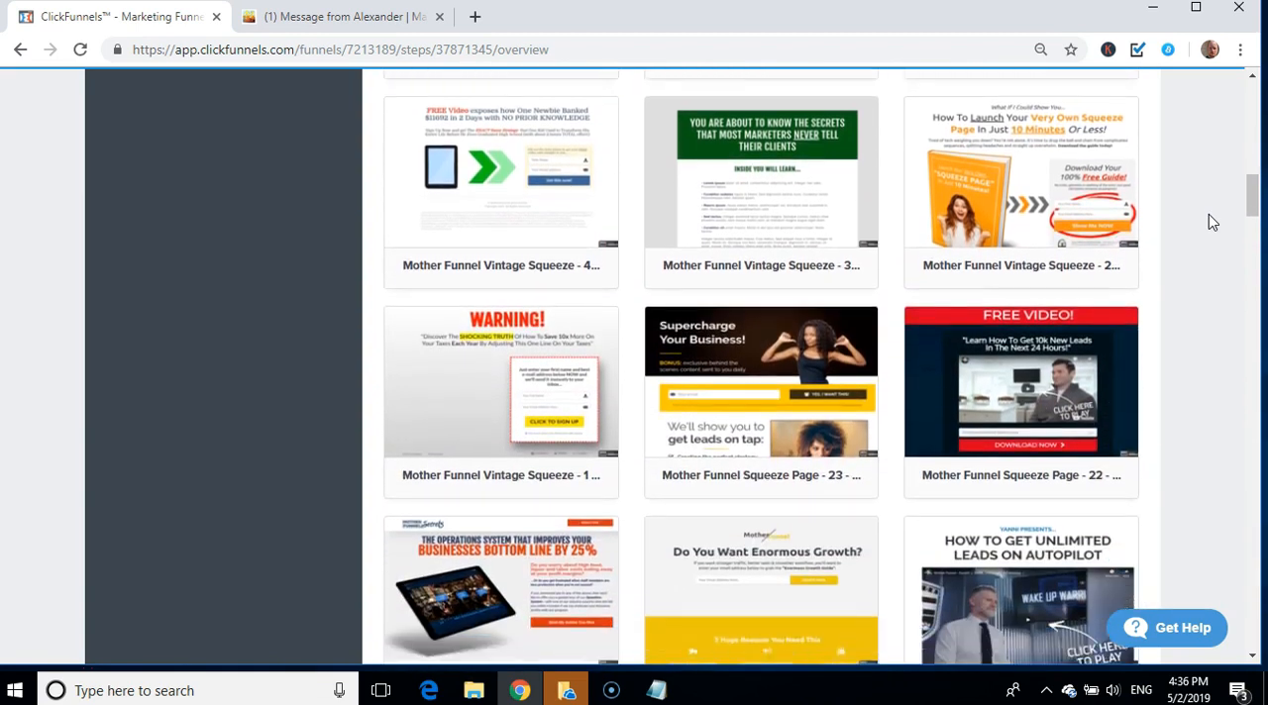
pyautogui.scroll(-2, 1208, 222)
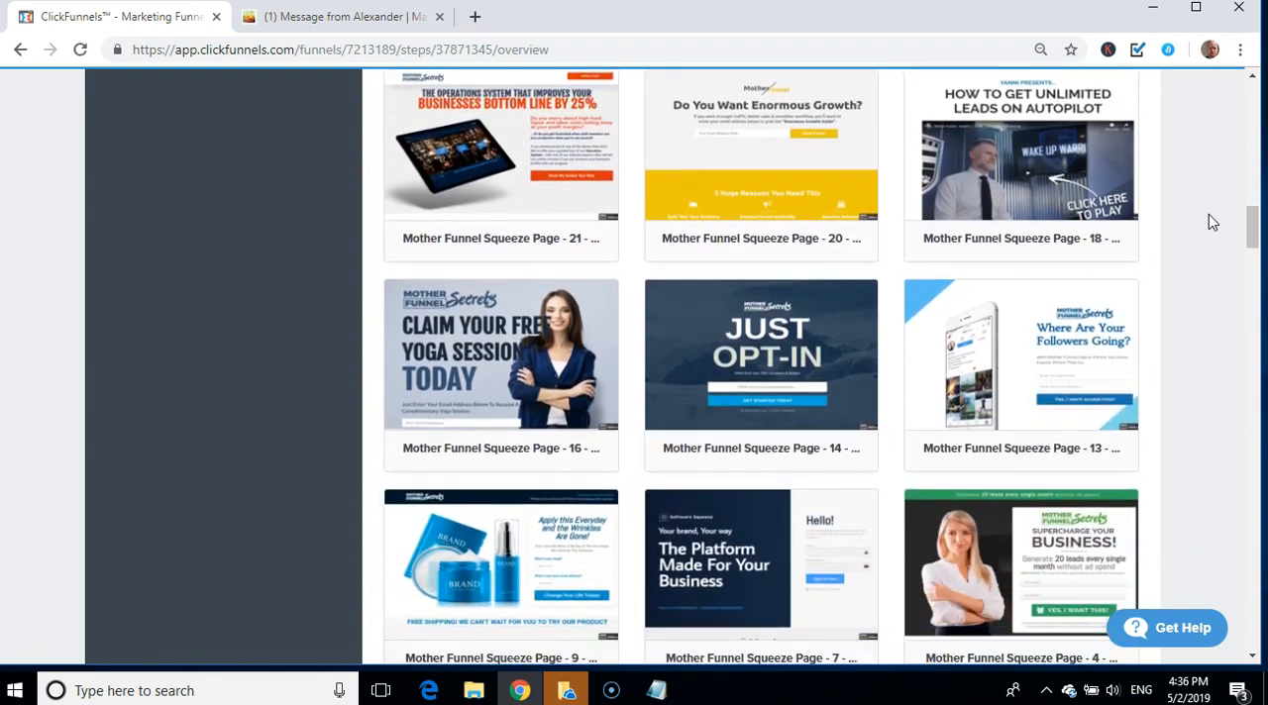
pyautogui.scroll(-1, 1208, 222)
pyautogui.scroll(-1, 1208, 222)
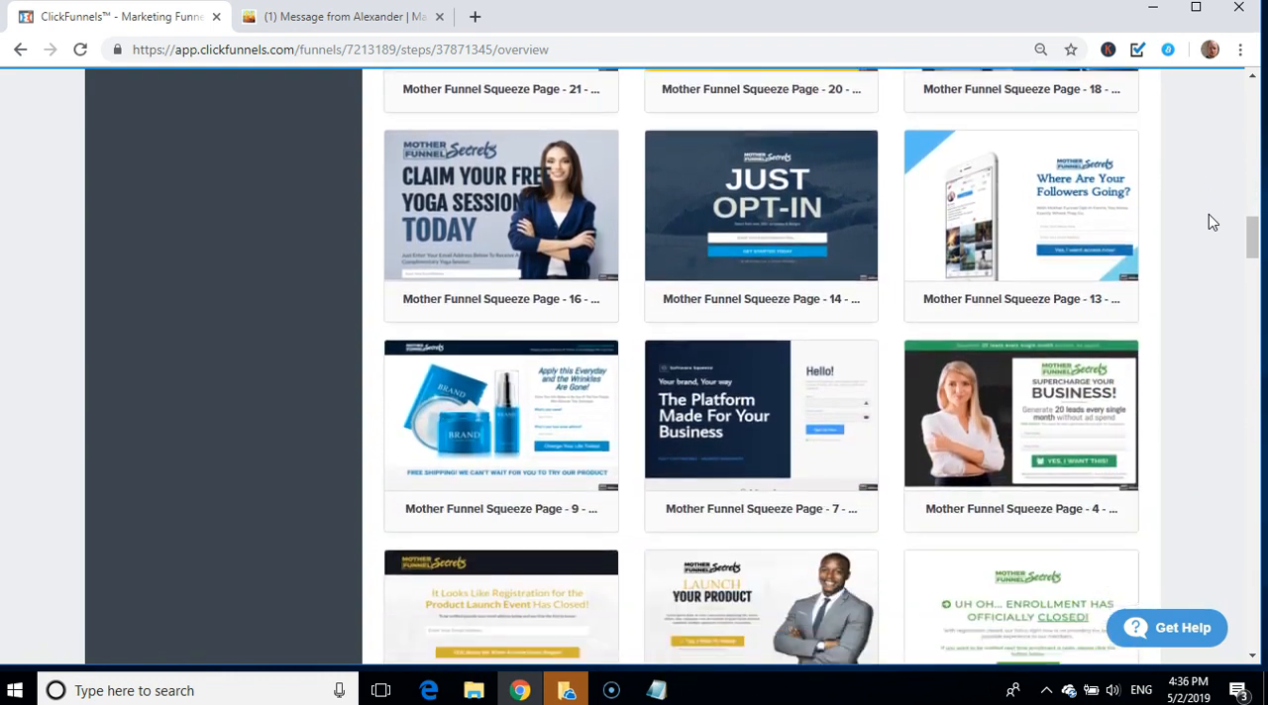
pyautogui.scroll(-1, 1208, 221)
pyautogui.scroll(-1, 1208, 222)
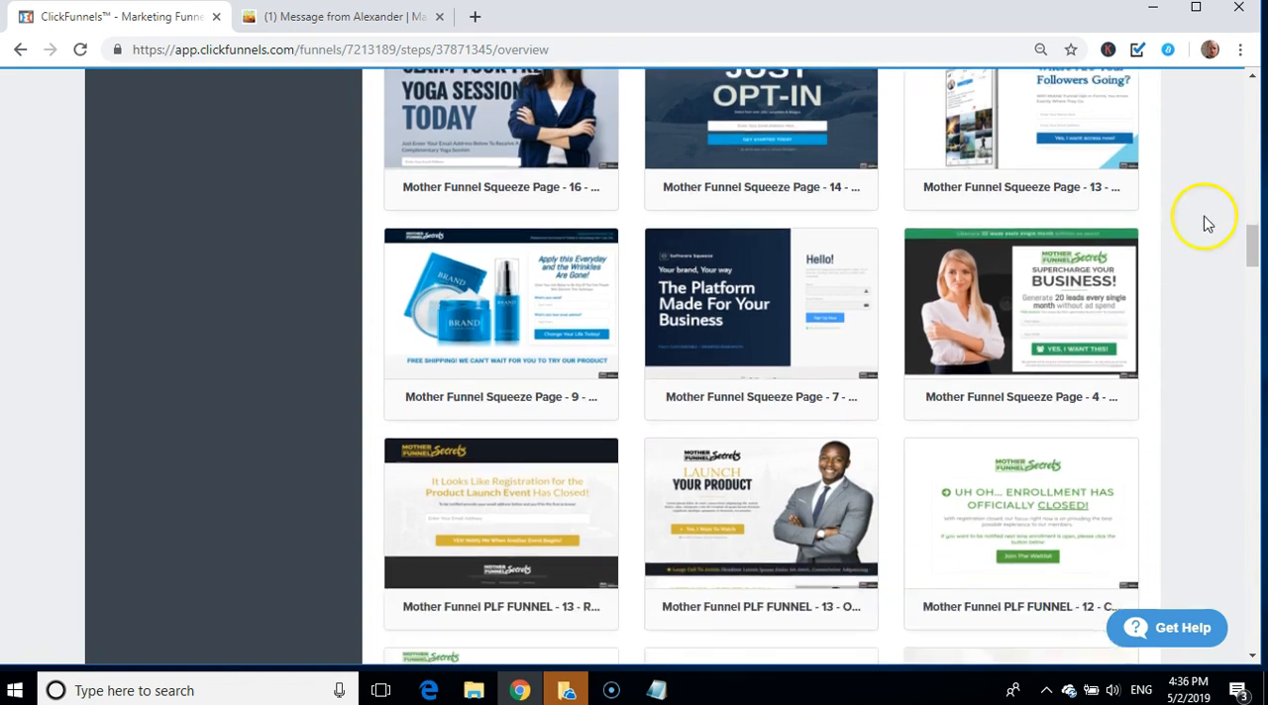
pyautogui.click(1032, 297)
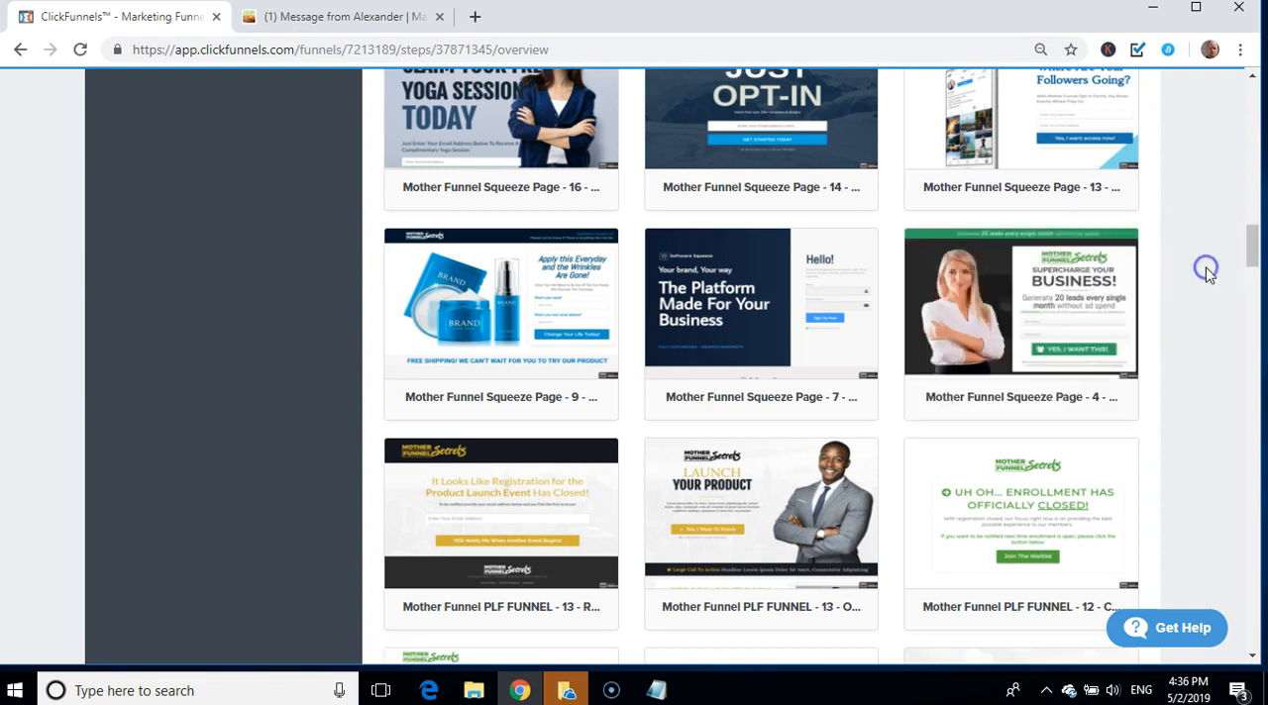
pyautogui.scroll(-2, 1209, 274)
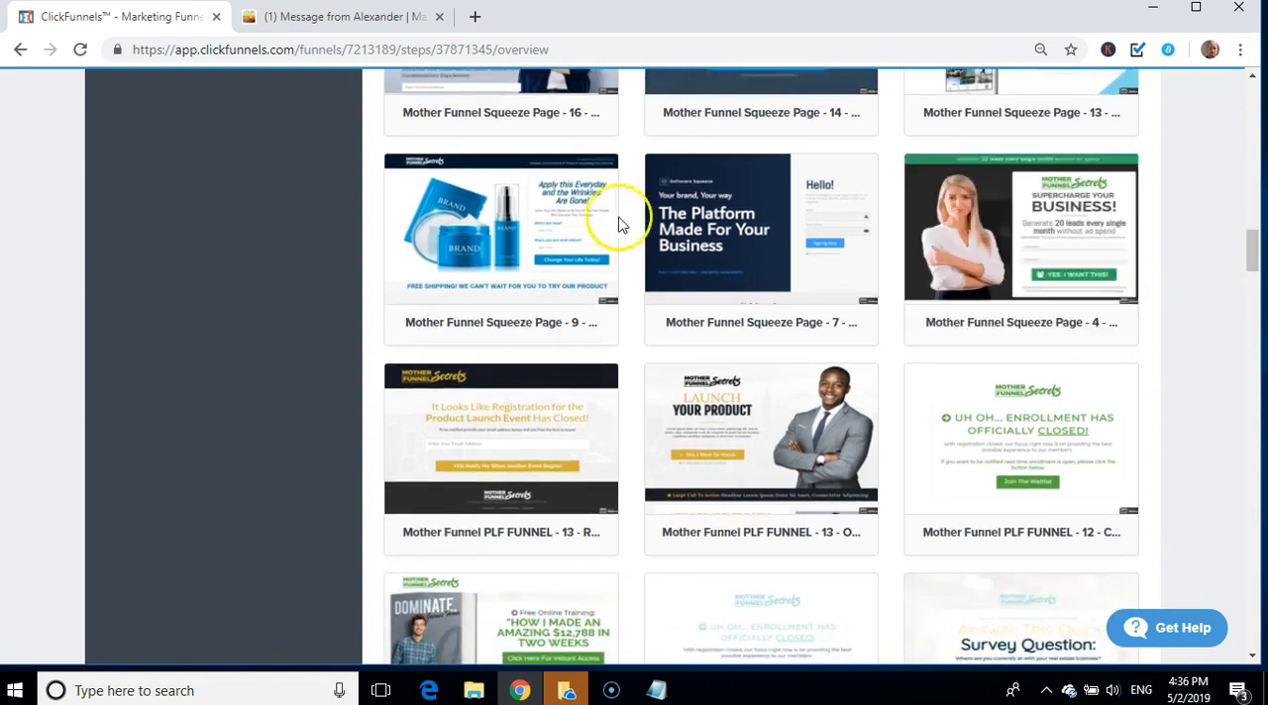
pyautogui.moveTo(949, 255)
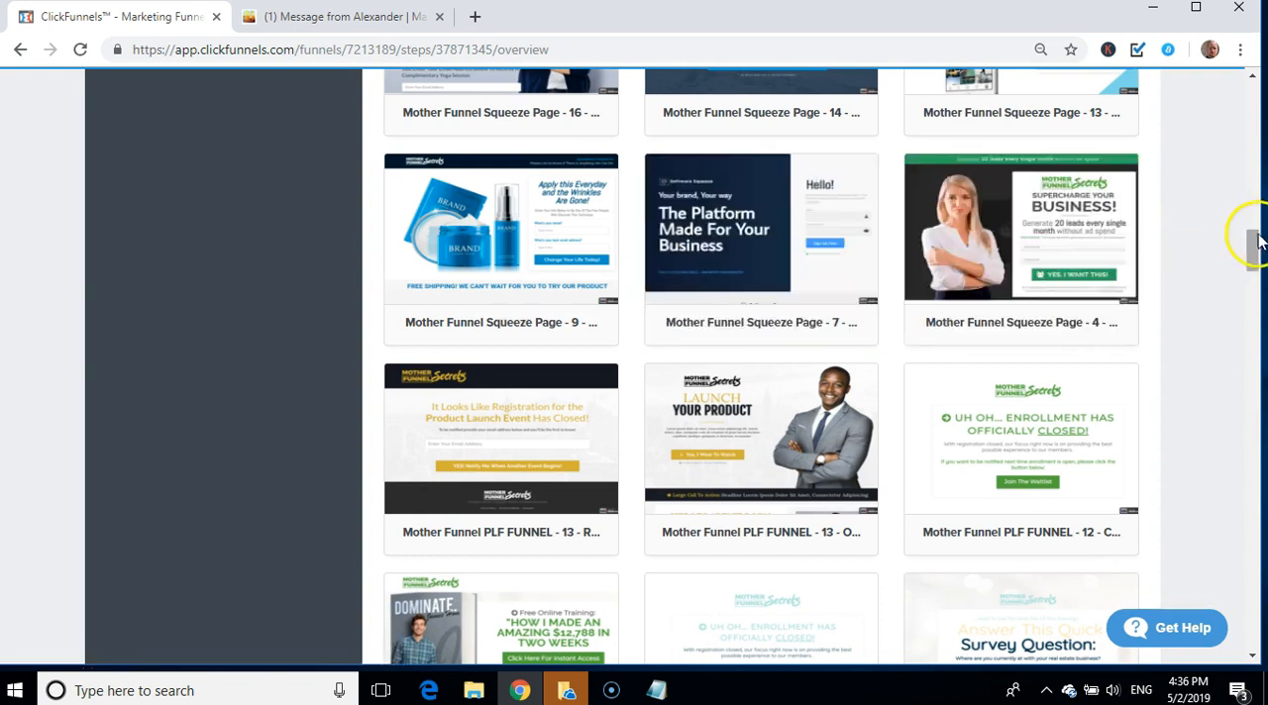
pyautogui.moveTo(1258, 244); pyautogui.dragTo(1258, 339)
pyautogui.moveTo(1259, 335); pyautogui.dragTo(1259, 348)
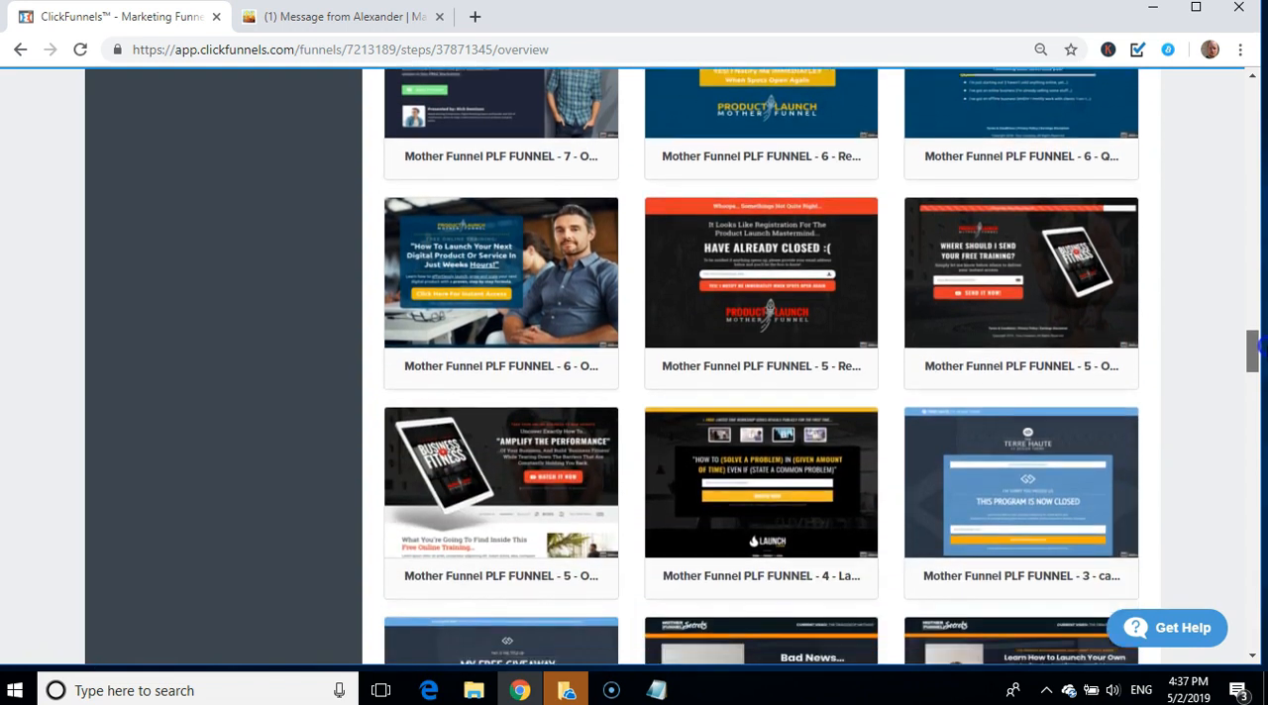
pyautogui.moveTo(558, 311)
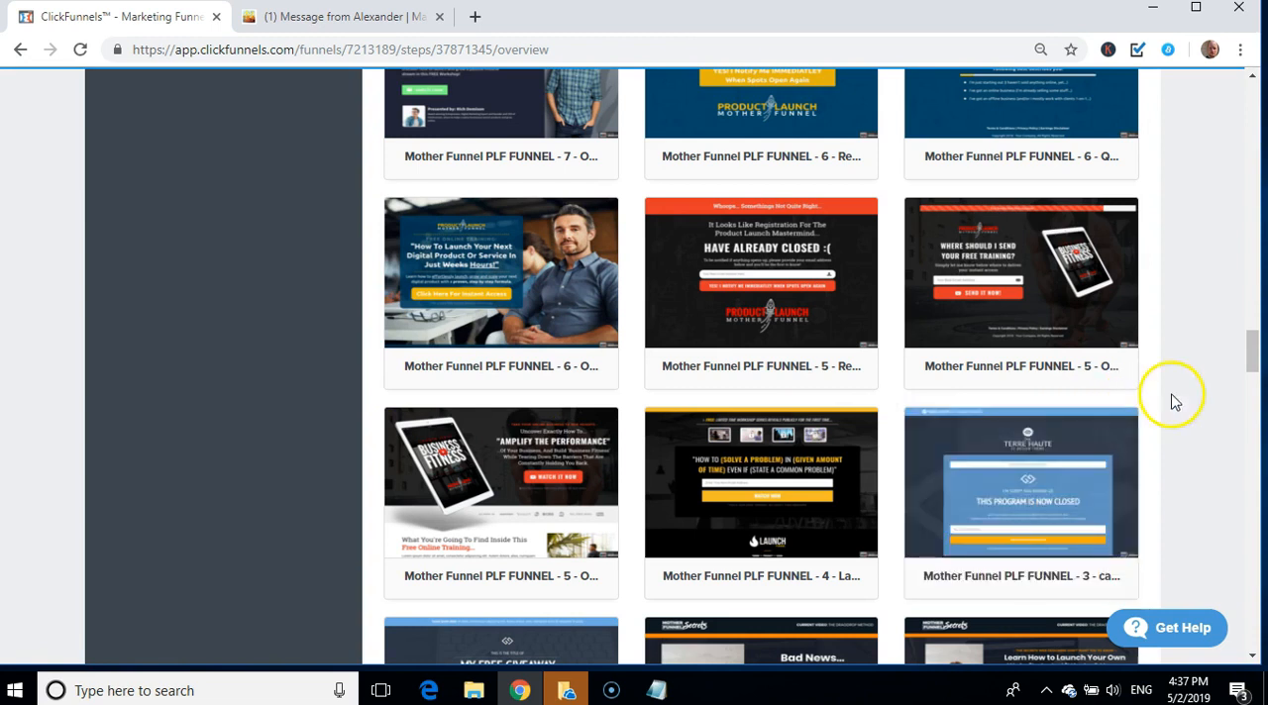
pyautogui.click(1254, 357)
pyautogui.moveTo(1254, 357); pyautogui.dragTo(1255, 343)
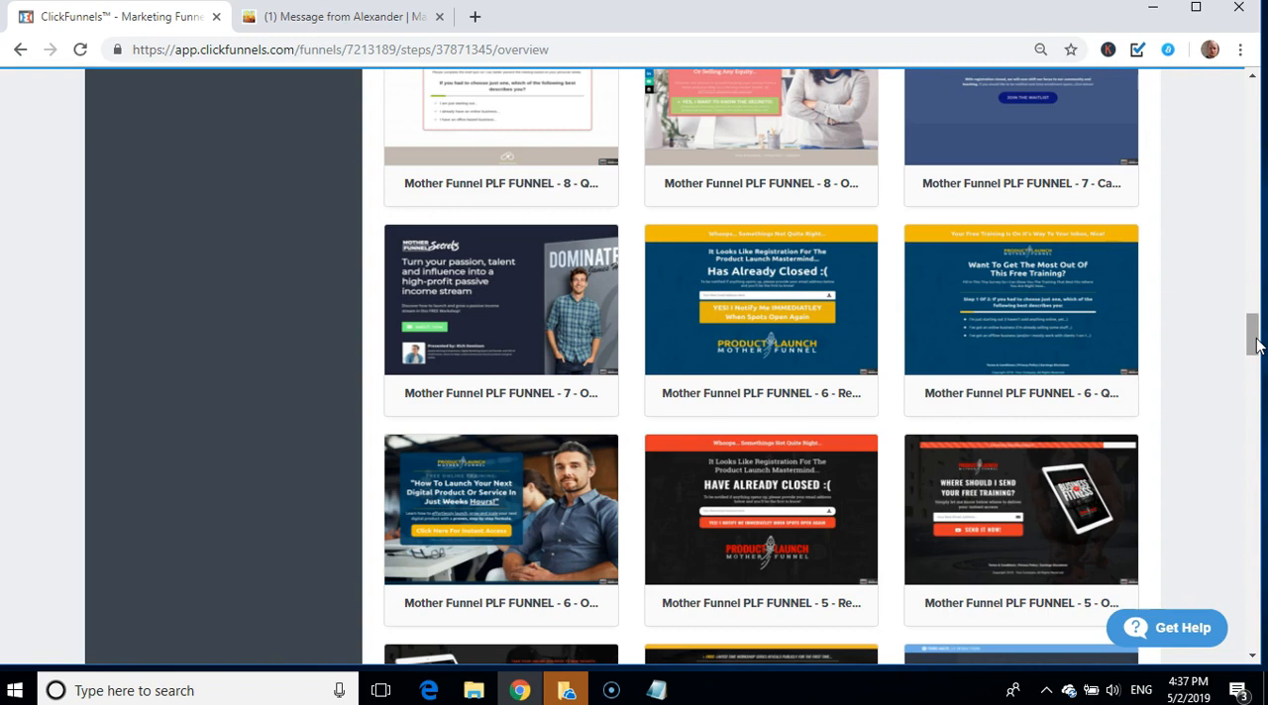
pyautogui.moveTo(1253, 343); pyautogui.dragTo(1249, 244)
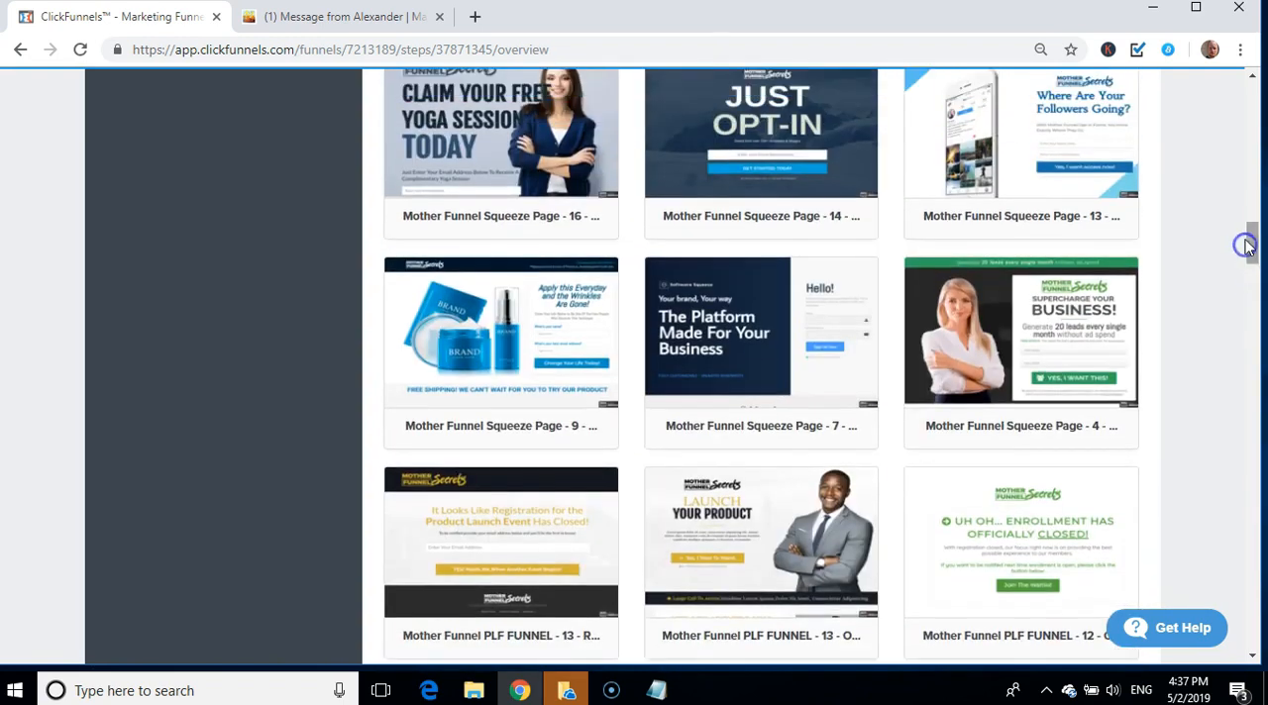
# Step: Preview the Mother Funnel Squeeze Page - 4 template, look over its full page, and close the preview
pyautogui.moveTo(1024, 320)
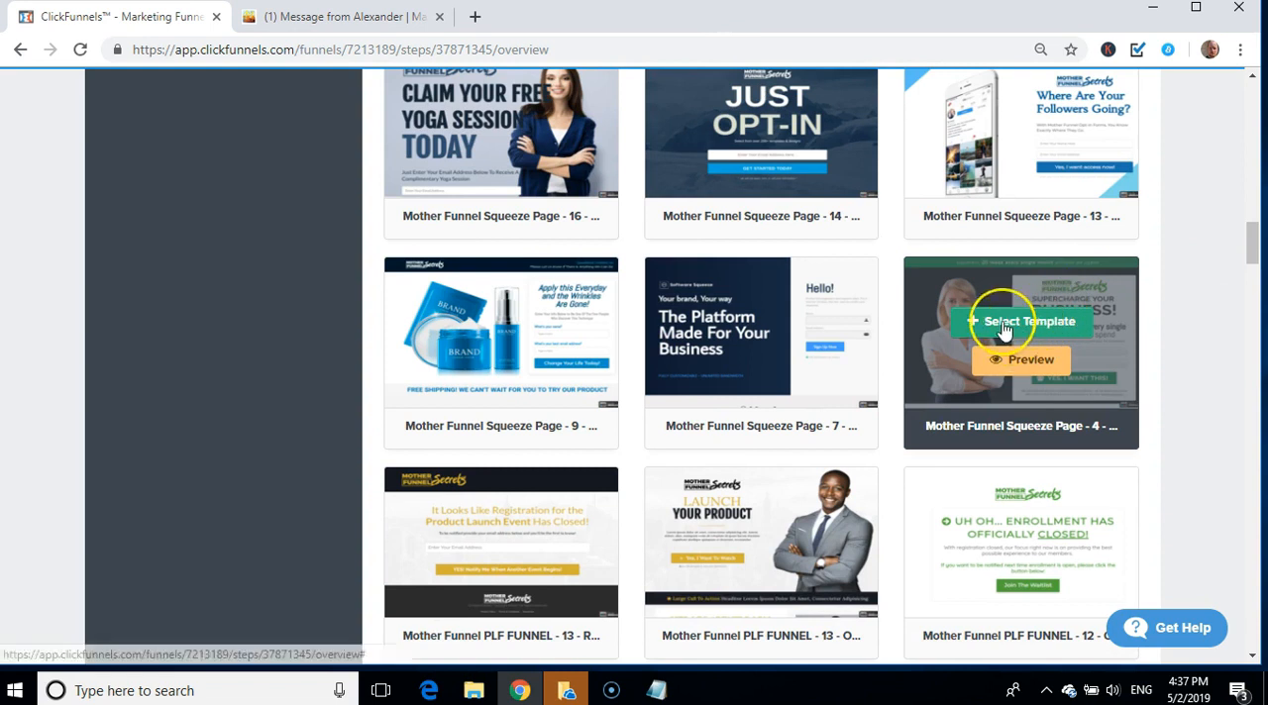
pyautogui.click(1000, 374)
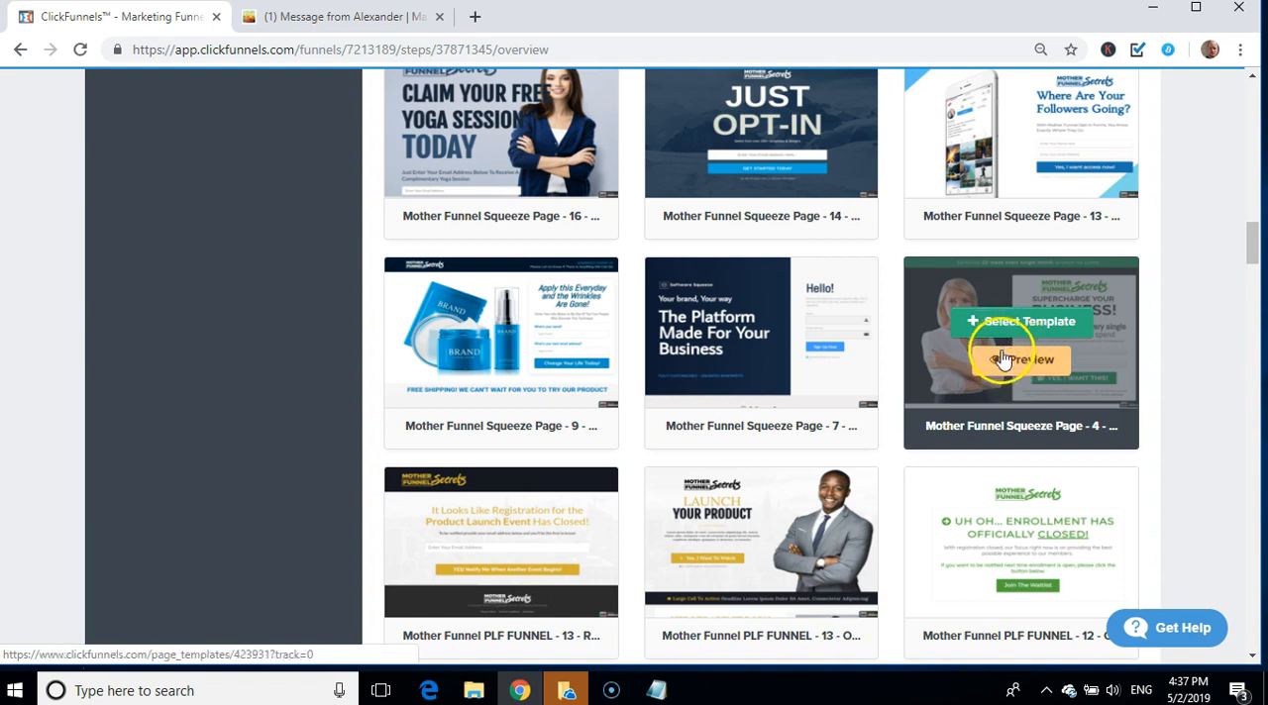
pyautogui.click(998, 365)
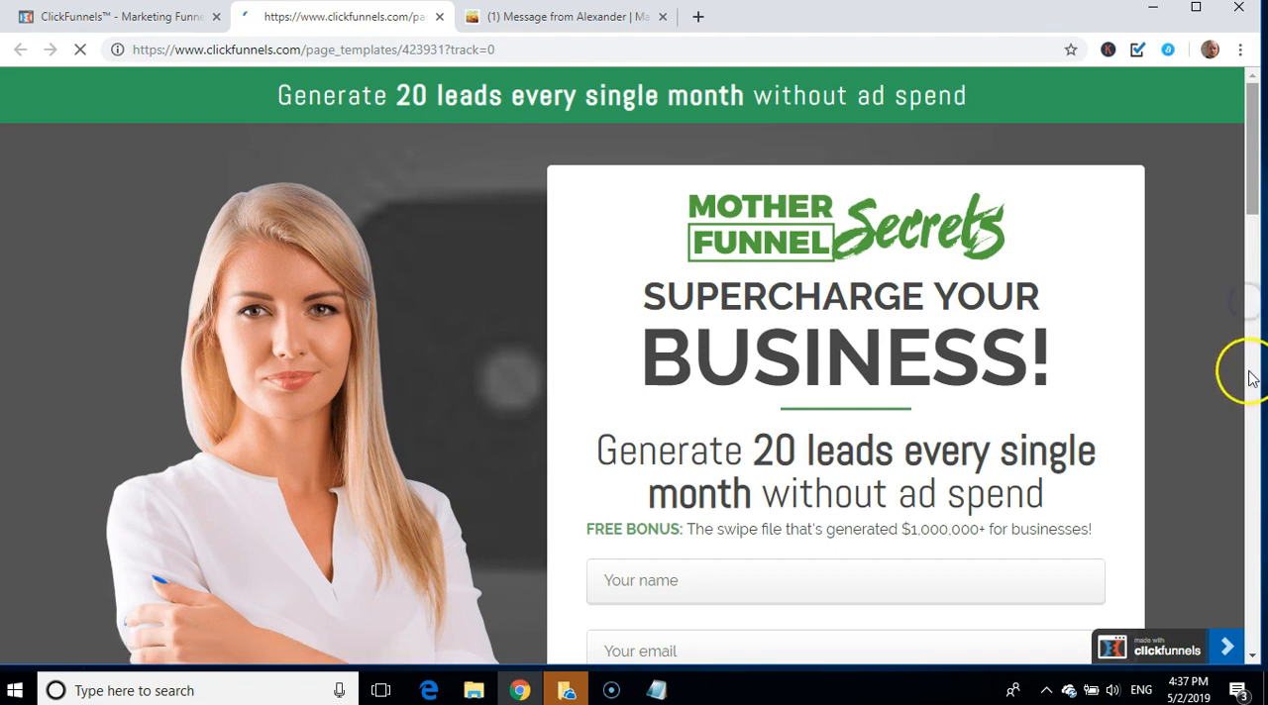
pyautogui.scroll(-3, 1249, 297)
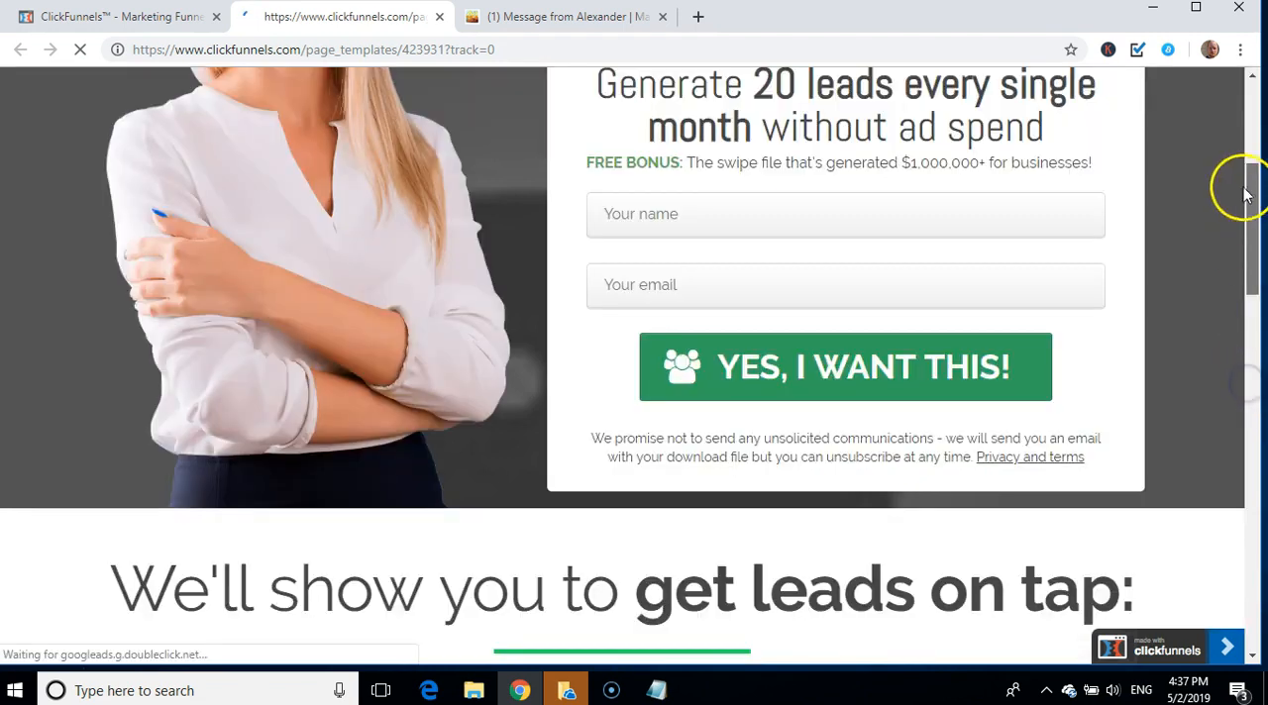
pyautogui.scroll(-5, 1245, 193)
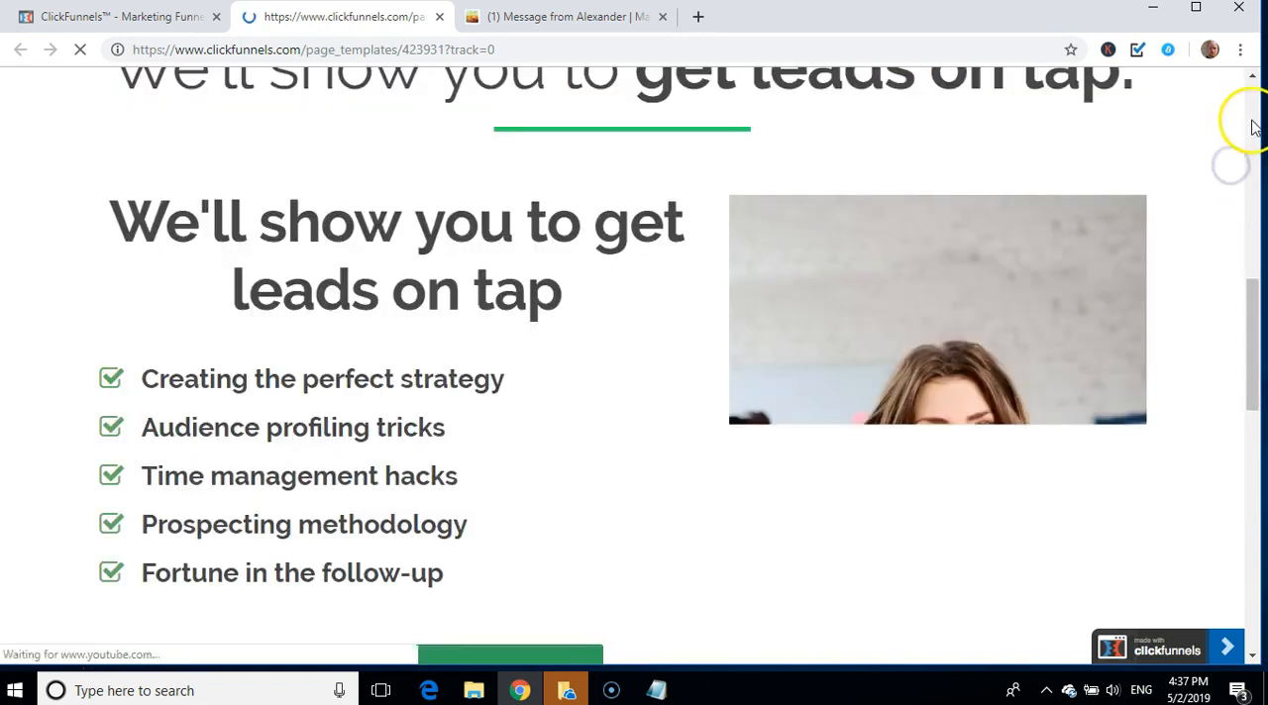
pyautogui.scroll(9, 1252, 100)
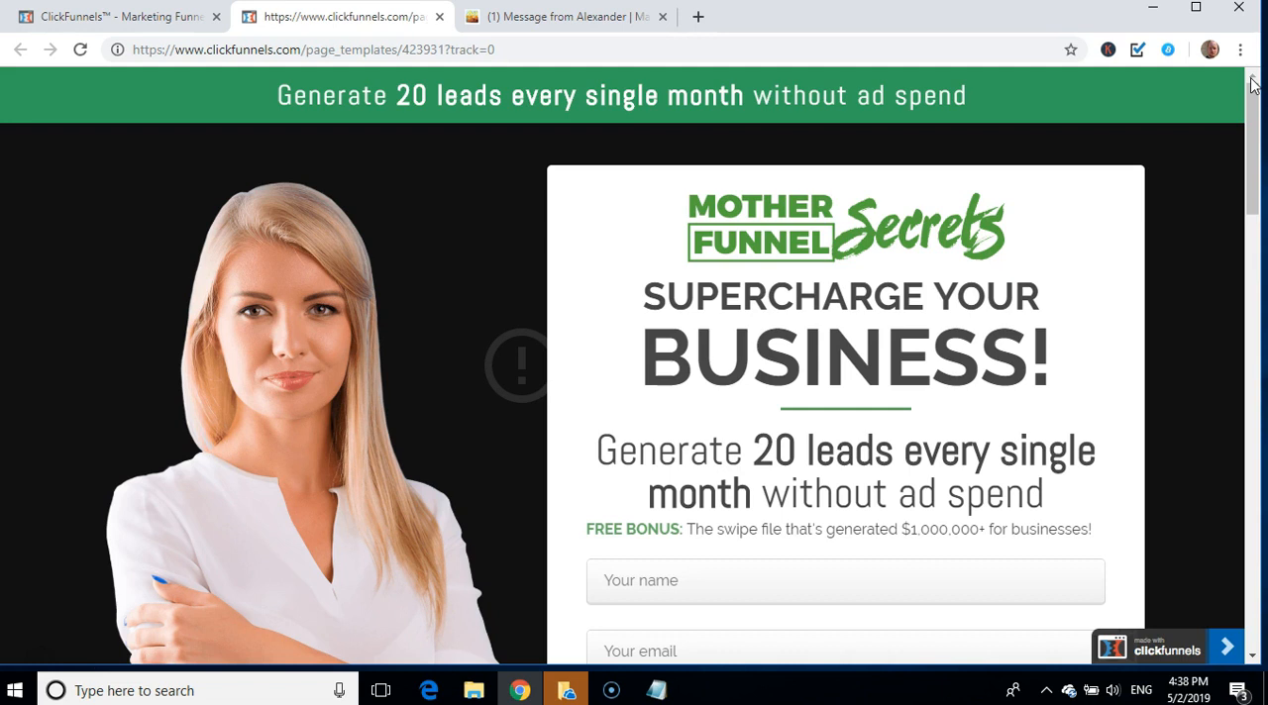
pyautogui.moveTo(1252, 95); pyautogui.dragTo(1245, 147)
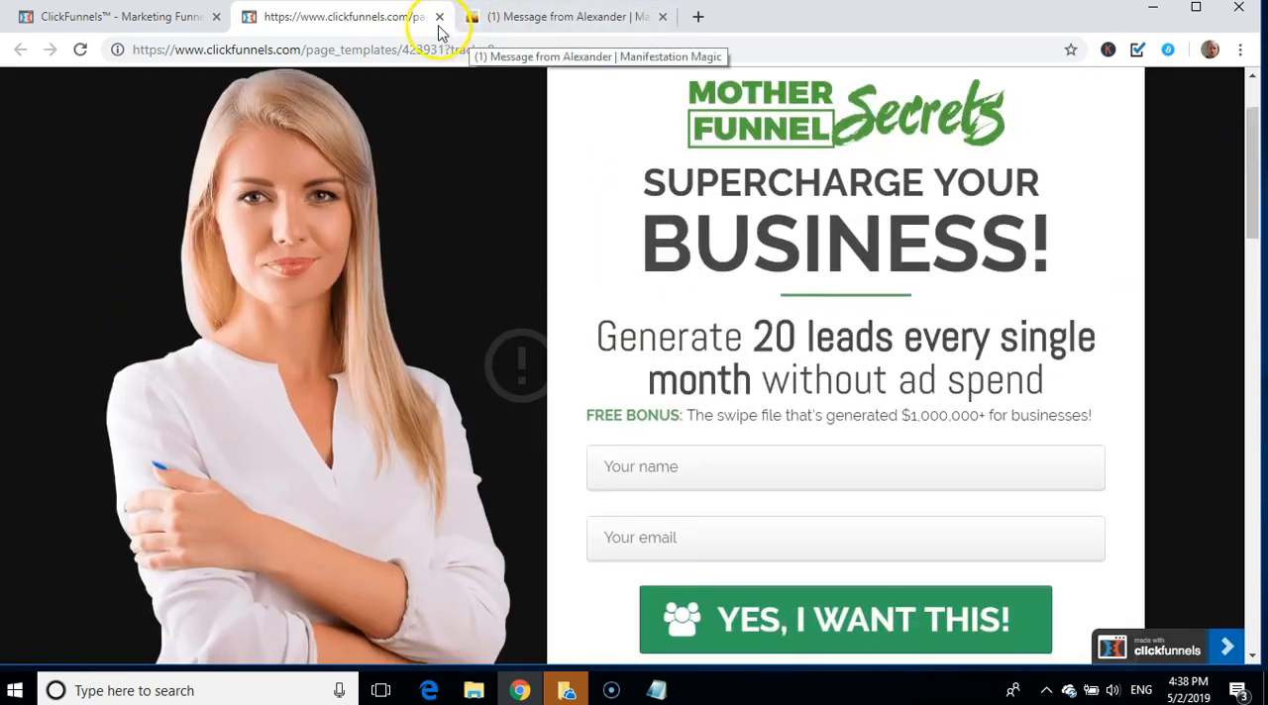
pyautogui.click(439, 17)
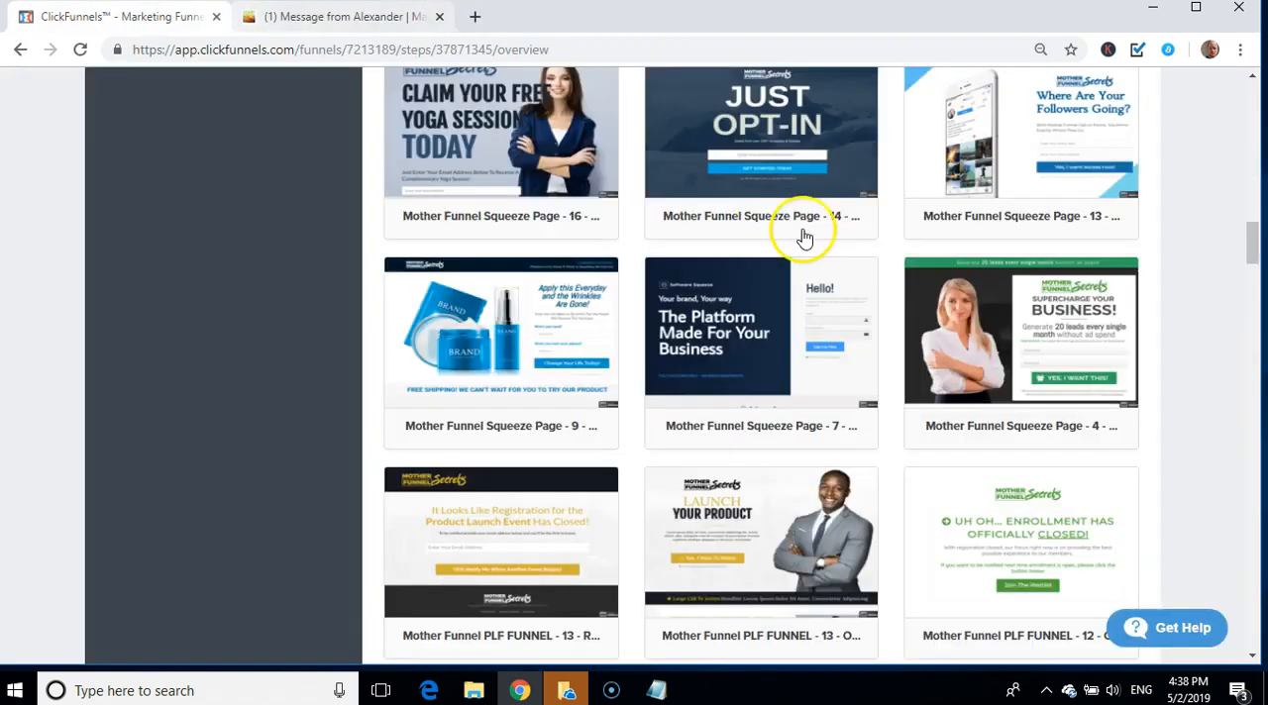
pyautogui.moveTo(1072, 373)
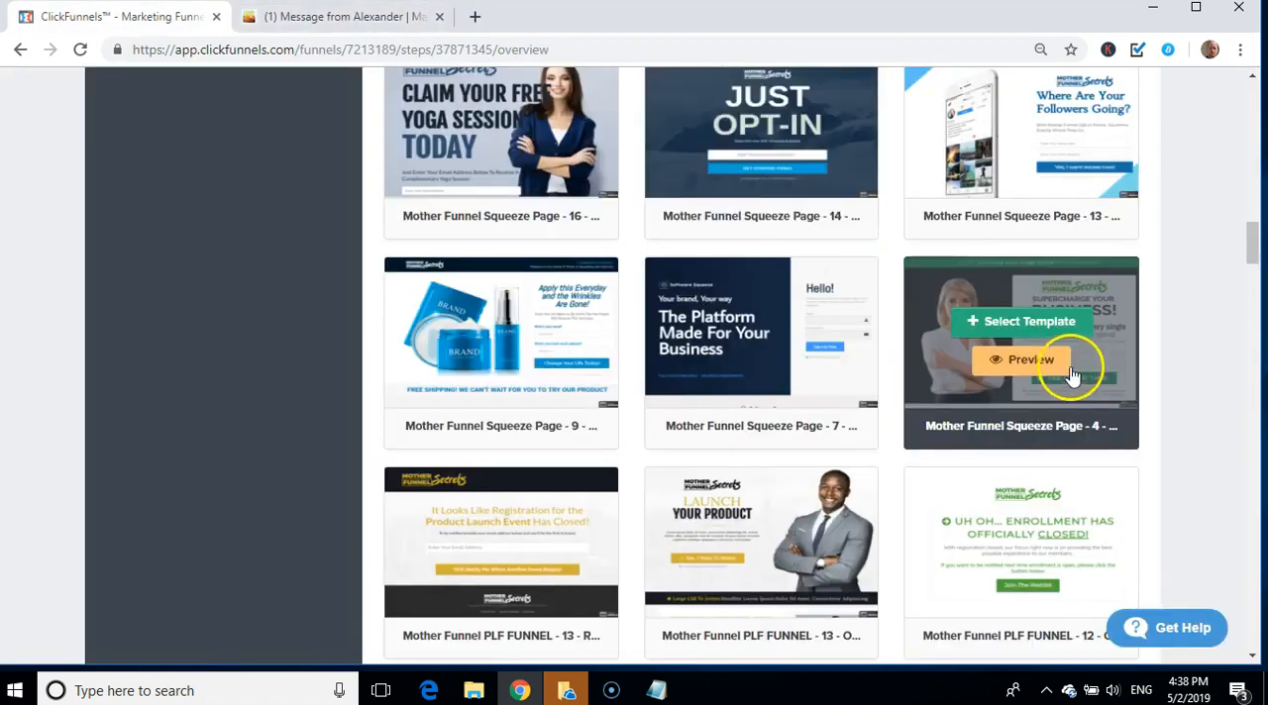
# Step: Select the Mother Funnel Squeeze Page - 4 template for the Optin step and open the page for editing
pyautogui.click(1006, 325)
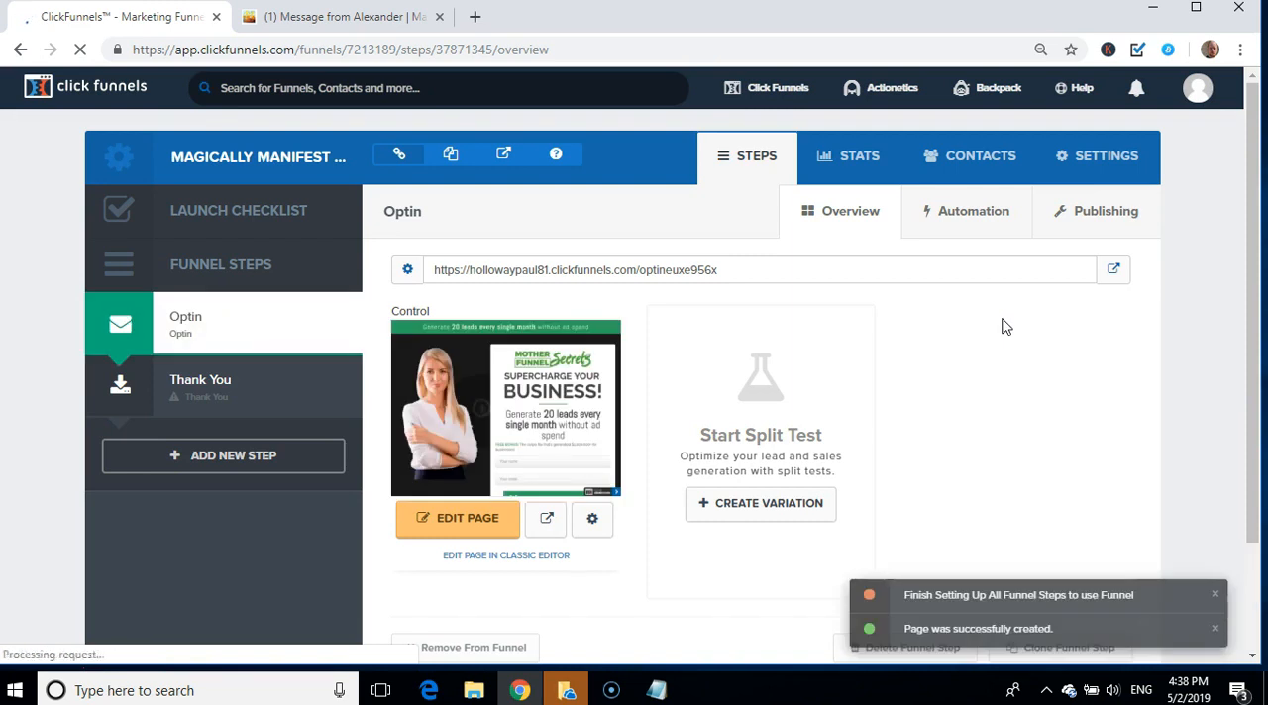
pyautogui.click(443, 532)
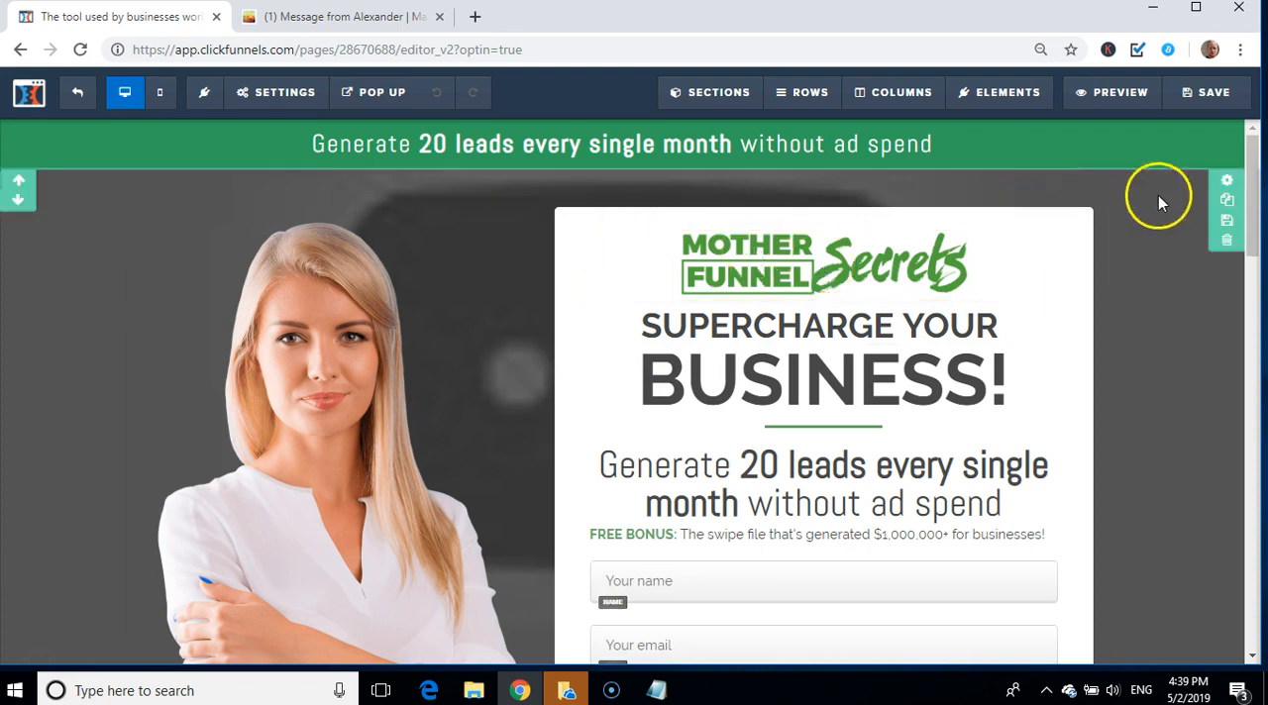
# Step: Delete the "We'll show you to get leads on tap" section and the "A Word of Warning" section below the optin form
pyautogui.moveTo(1256, 193); pyautogui.dragTo(1260, 312)
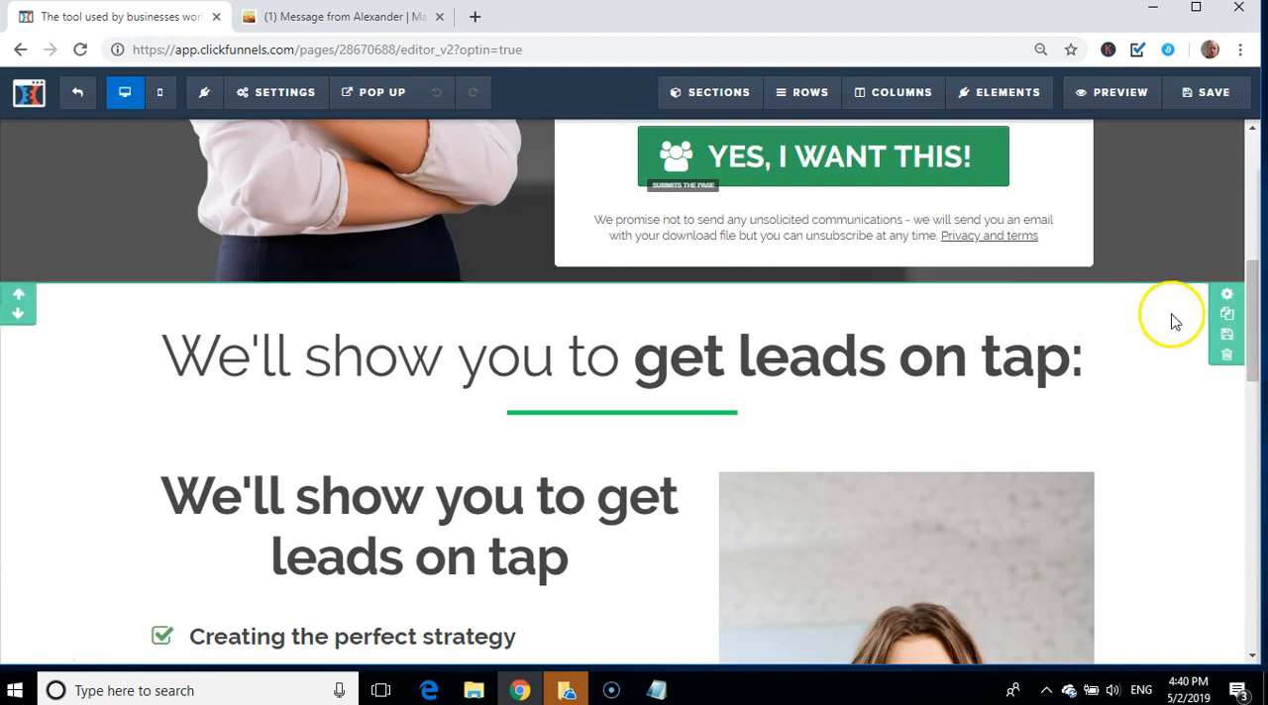
pyautogui.click(1227, 358)
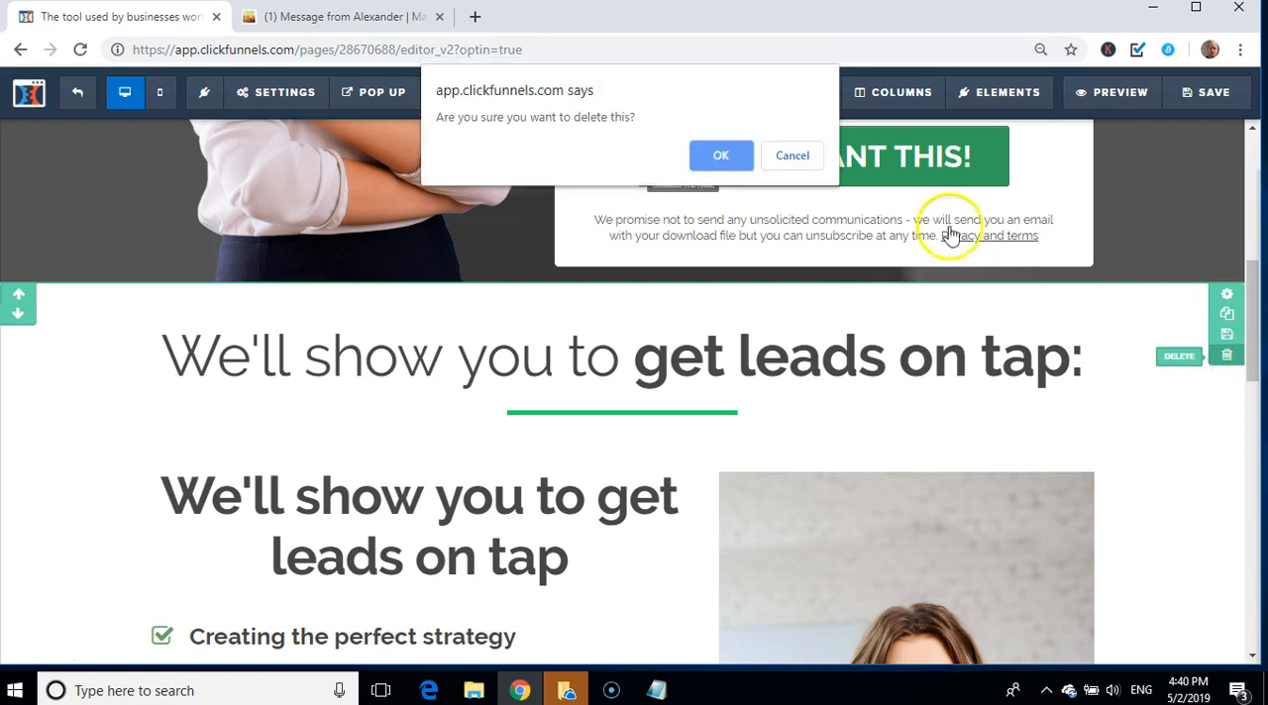
pyautogui.click(732, 170)
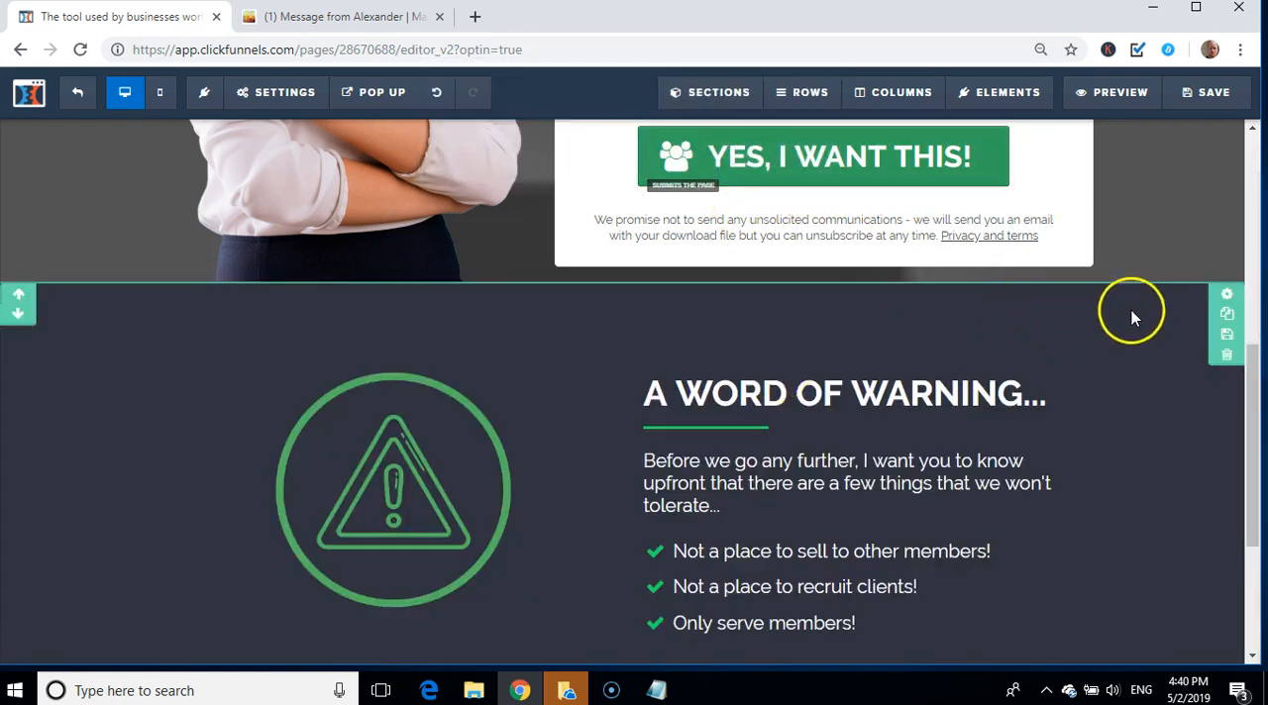
pyautogui.click(1225, 357)
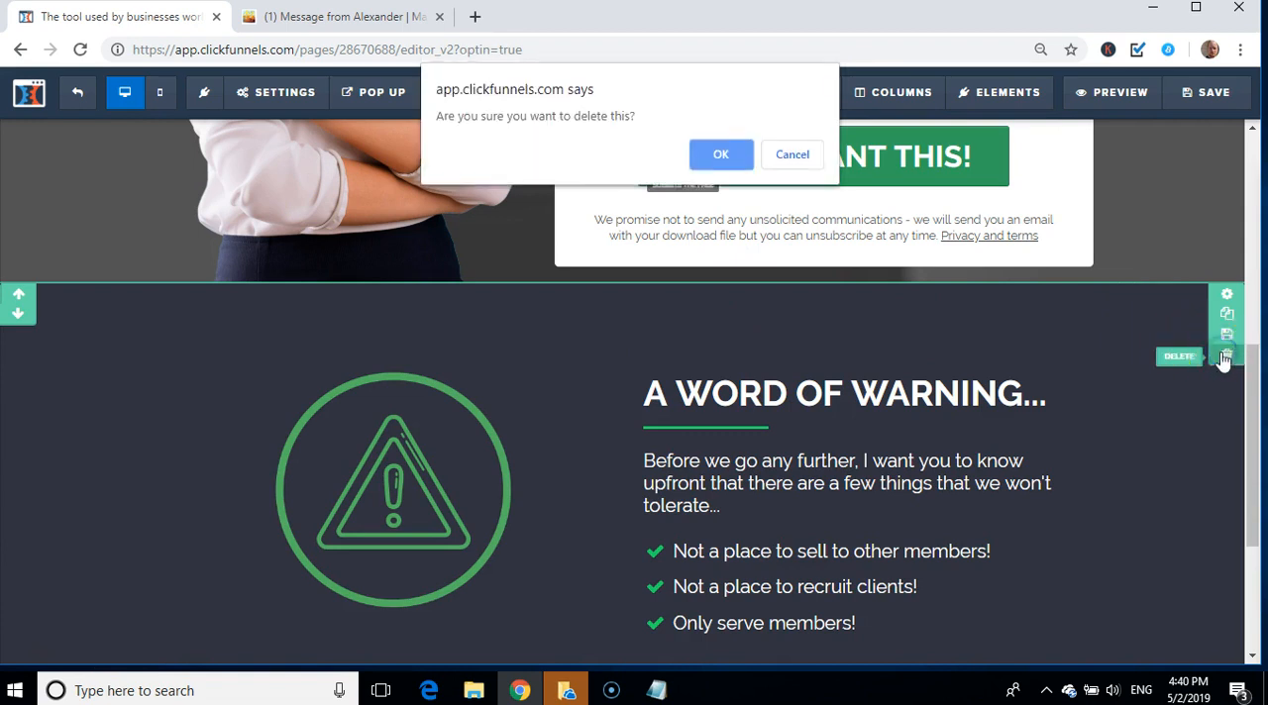
pyautogui.click(717, 156)
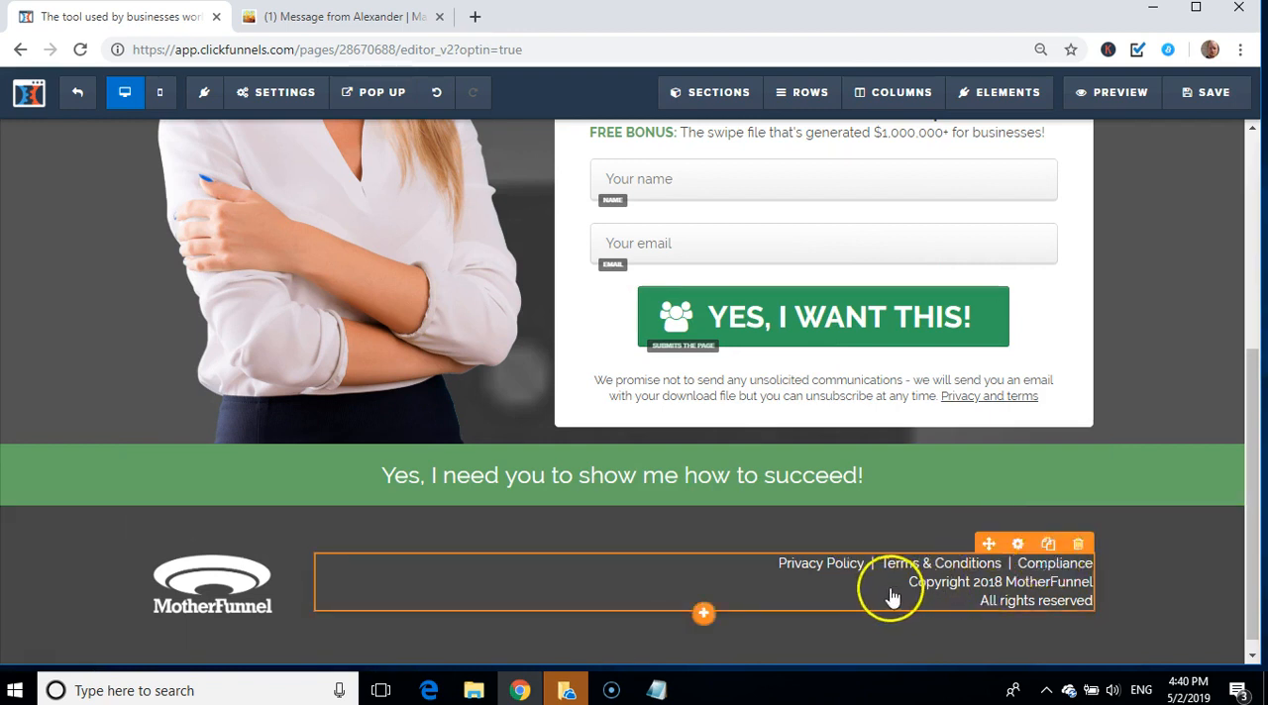
# Step: Delete the footer's policy and copyright text, and remove the footer section with the MotherFunnel logo
pyautogui.click(1080, 545)
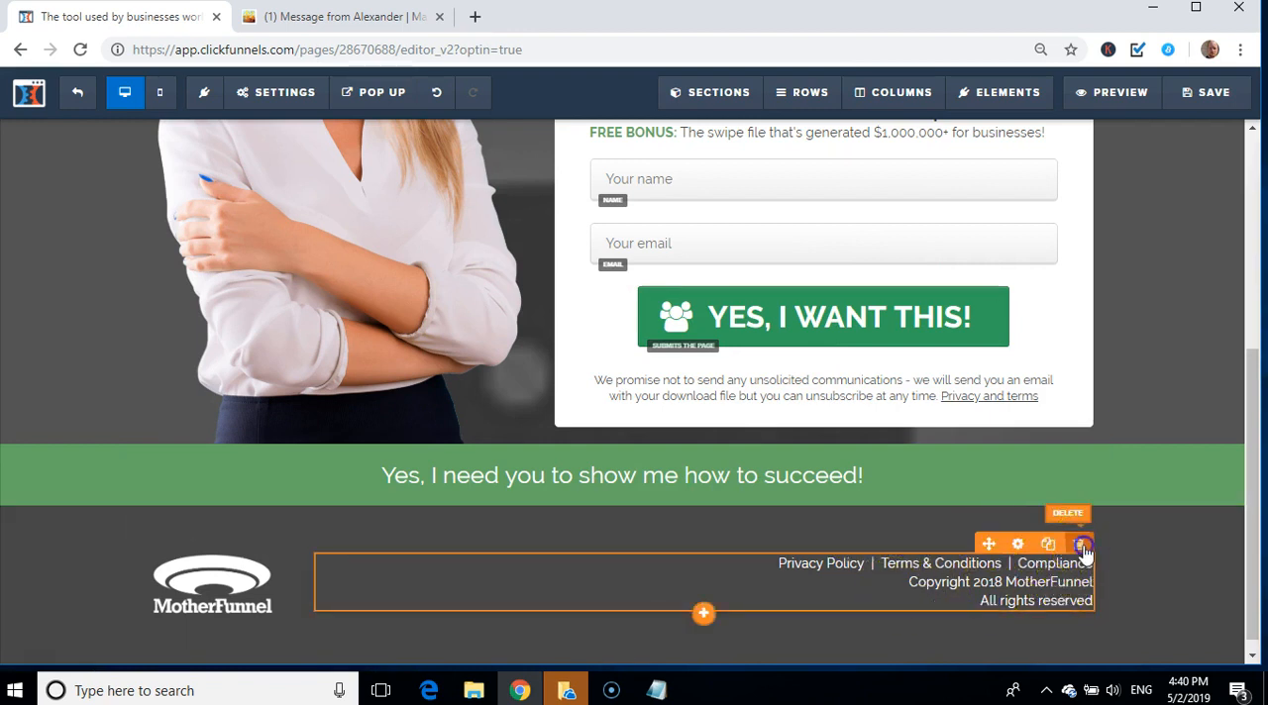
pyautogui.click(711, 159)
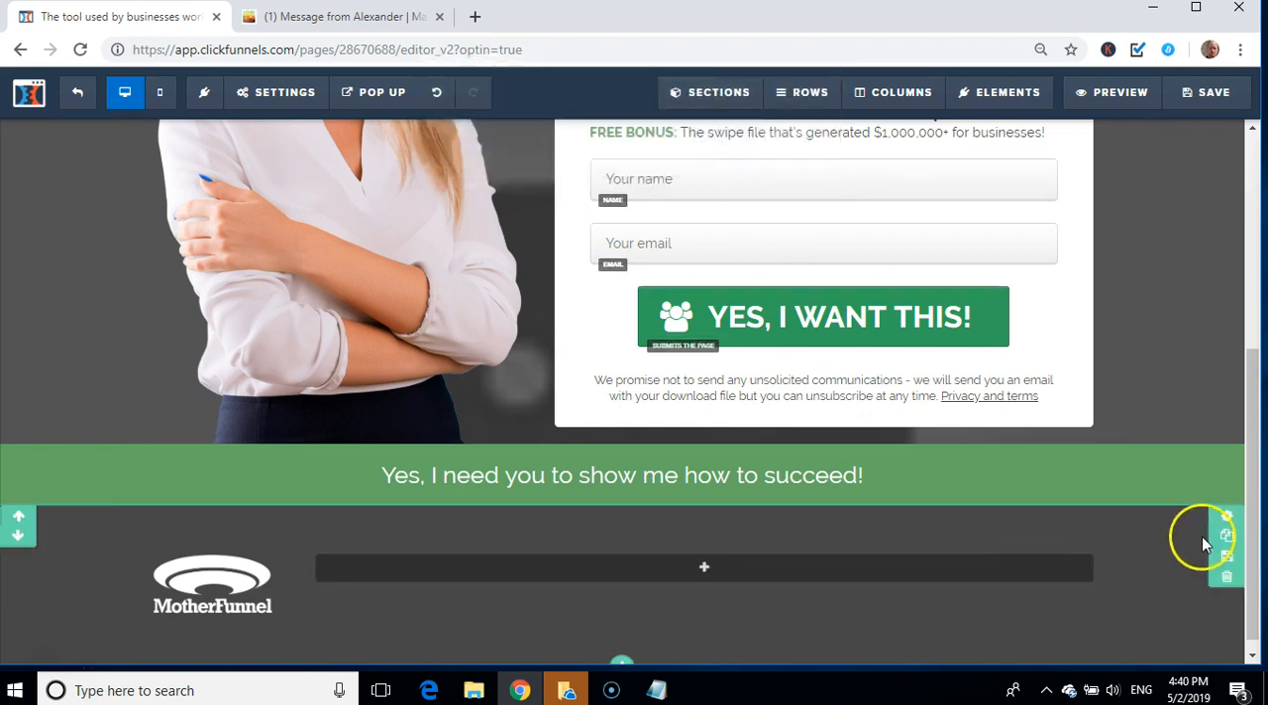
pyautogui.click(1226, 577)
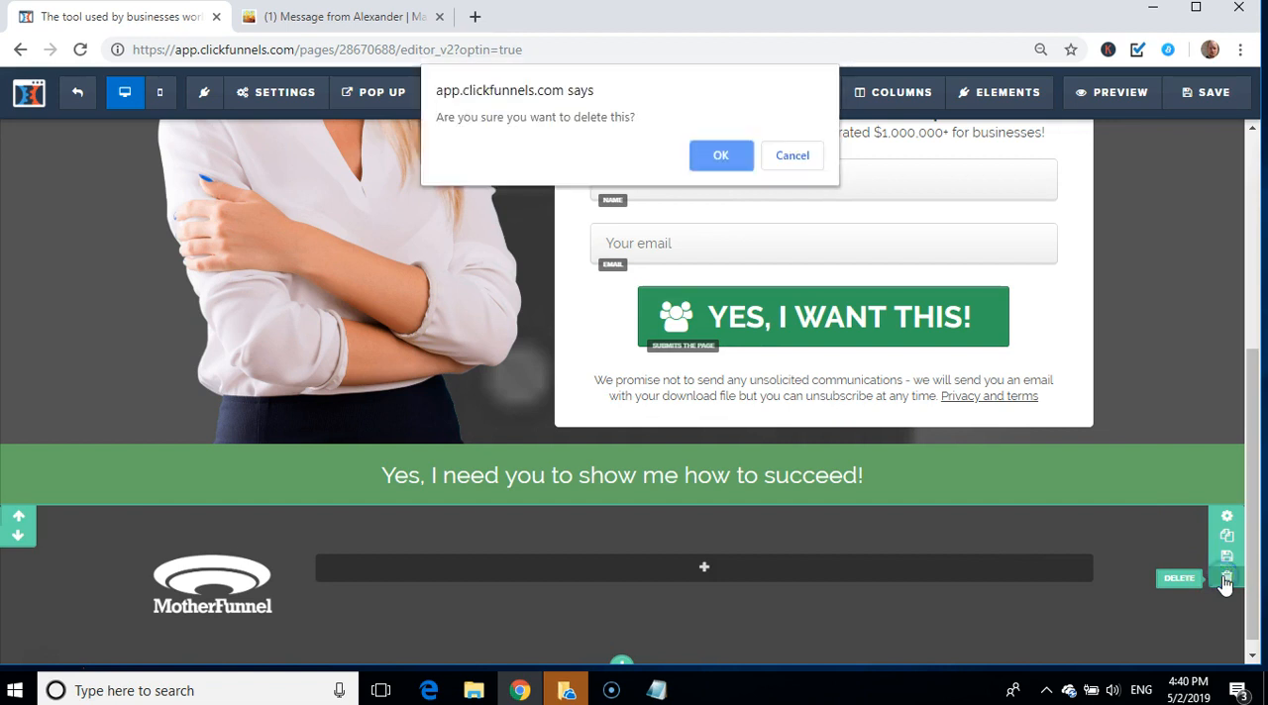
pyautogui.click(720, 155)
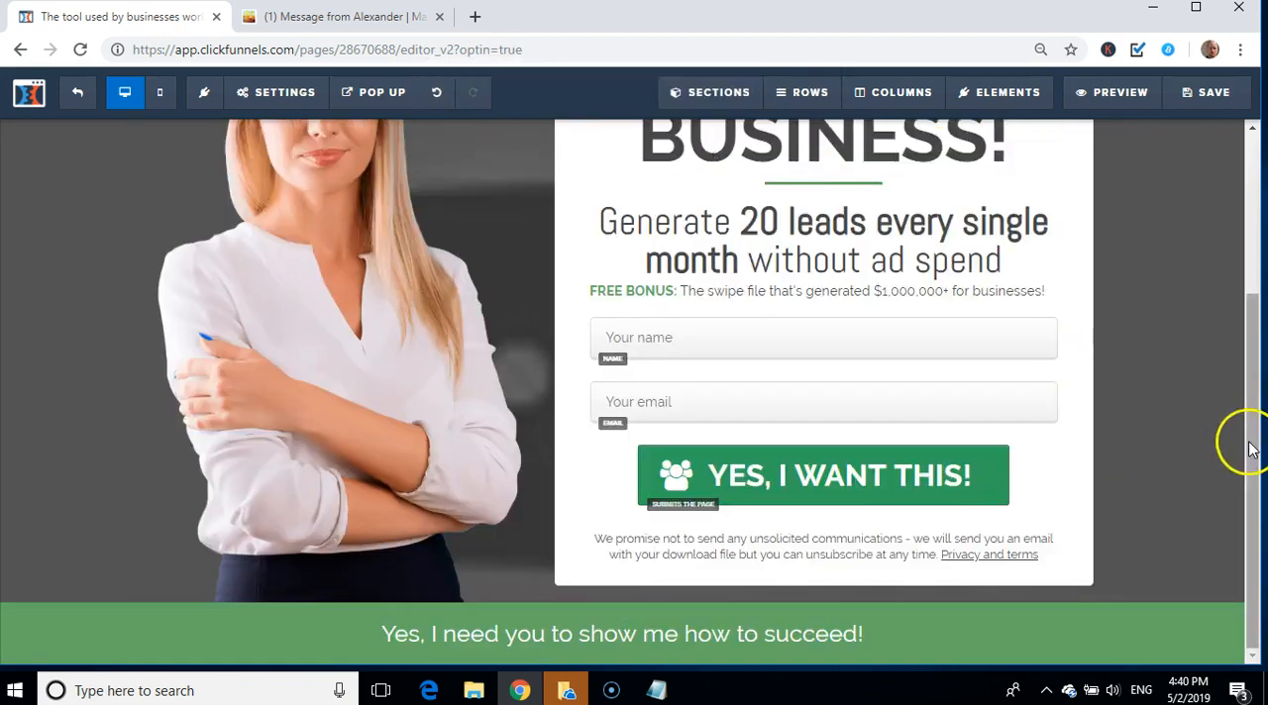
# Step: Delete the Mother Funnel Secrets logo above the headline in the optin box
pyautogui.moveTo(1251, 458); pyautogui.dragTo(1229, 231)
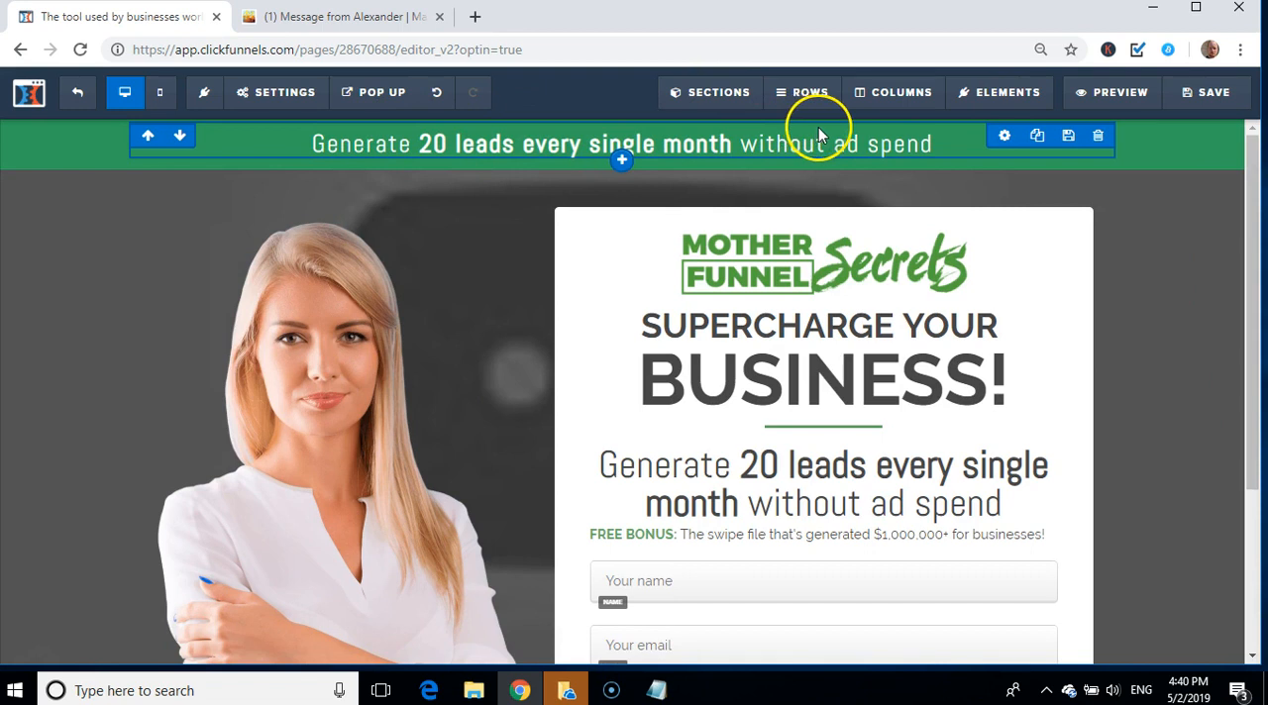
pyautogui.moveTo(1256, 161); pyautogui.dragTo(1254, 256)
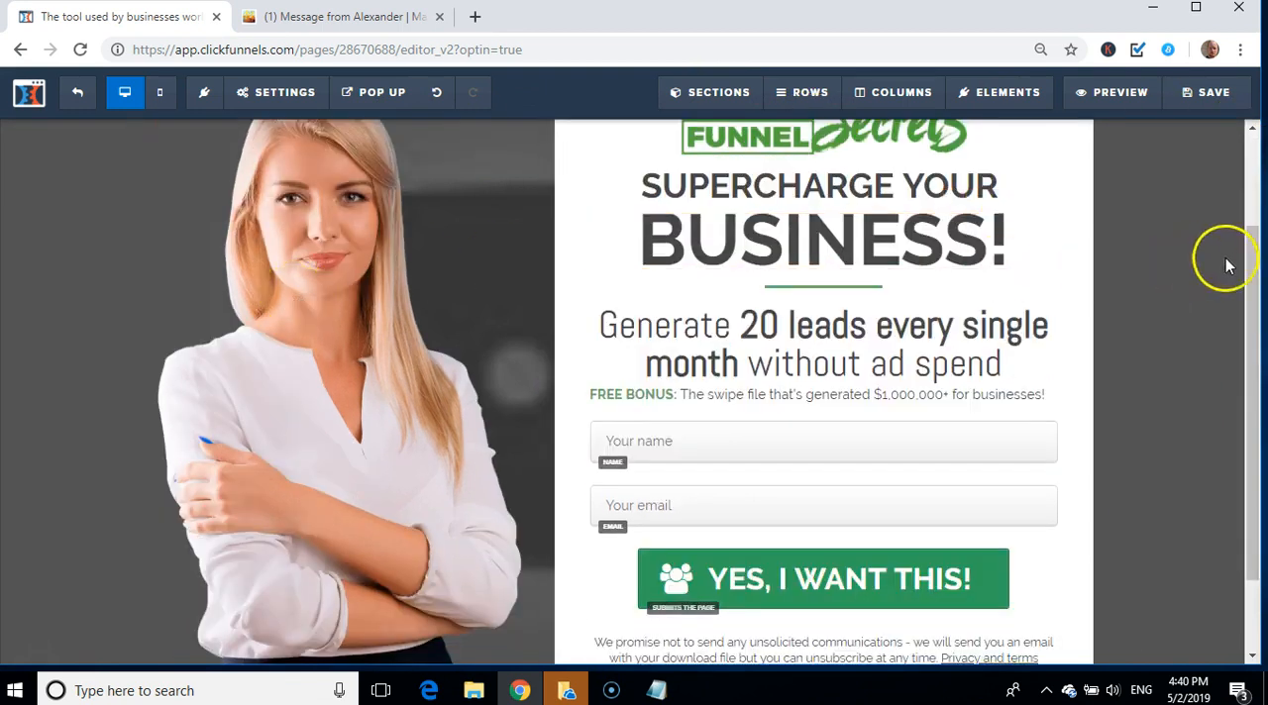
pyautogui.moveTo(1245, 275); pyautogui.dragTo(1246, 240)
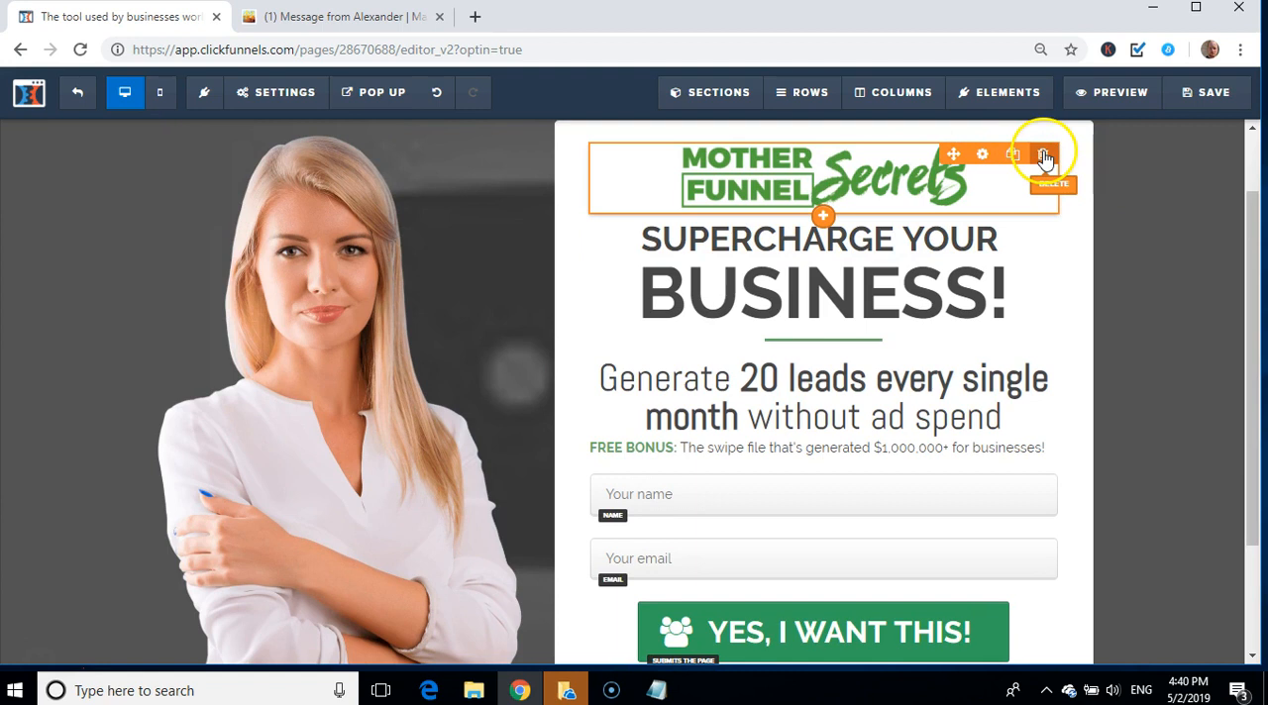
pyautogui.click(1044, 156)
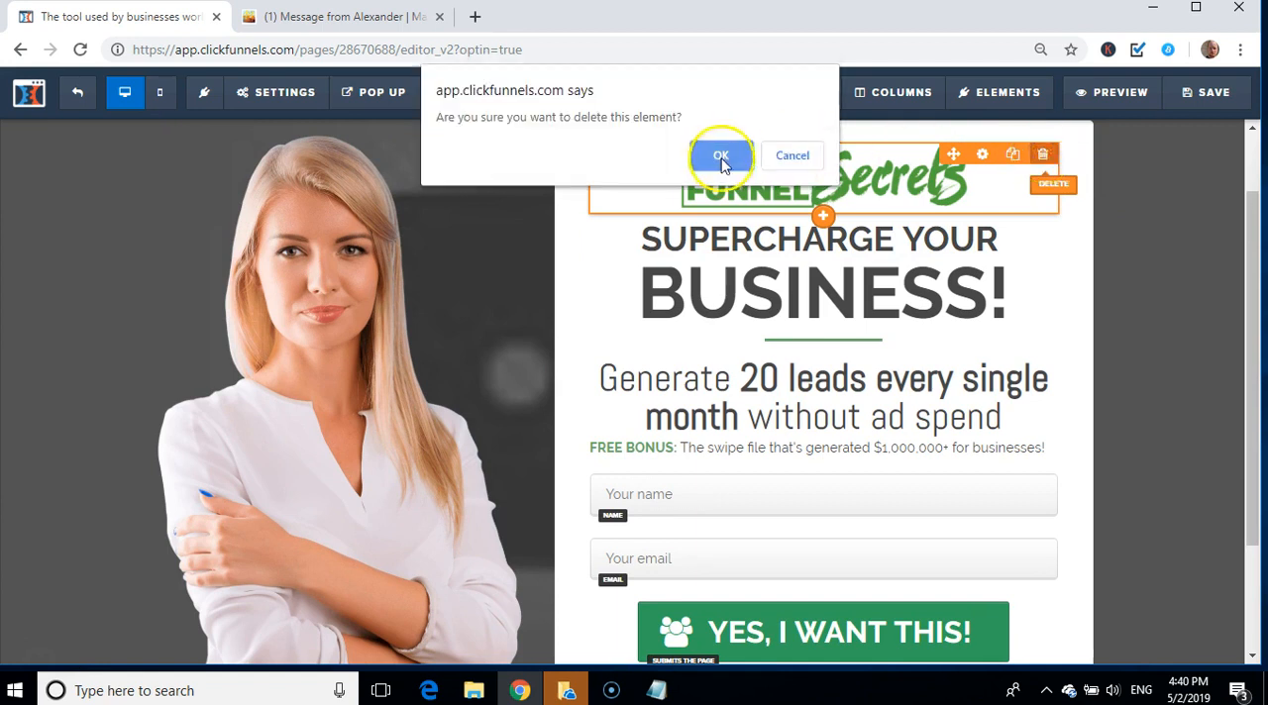
pyautogui.click(723, 155)
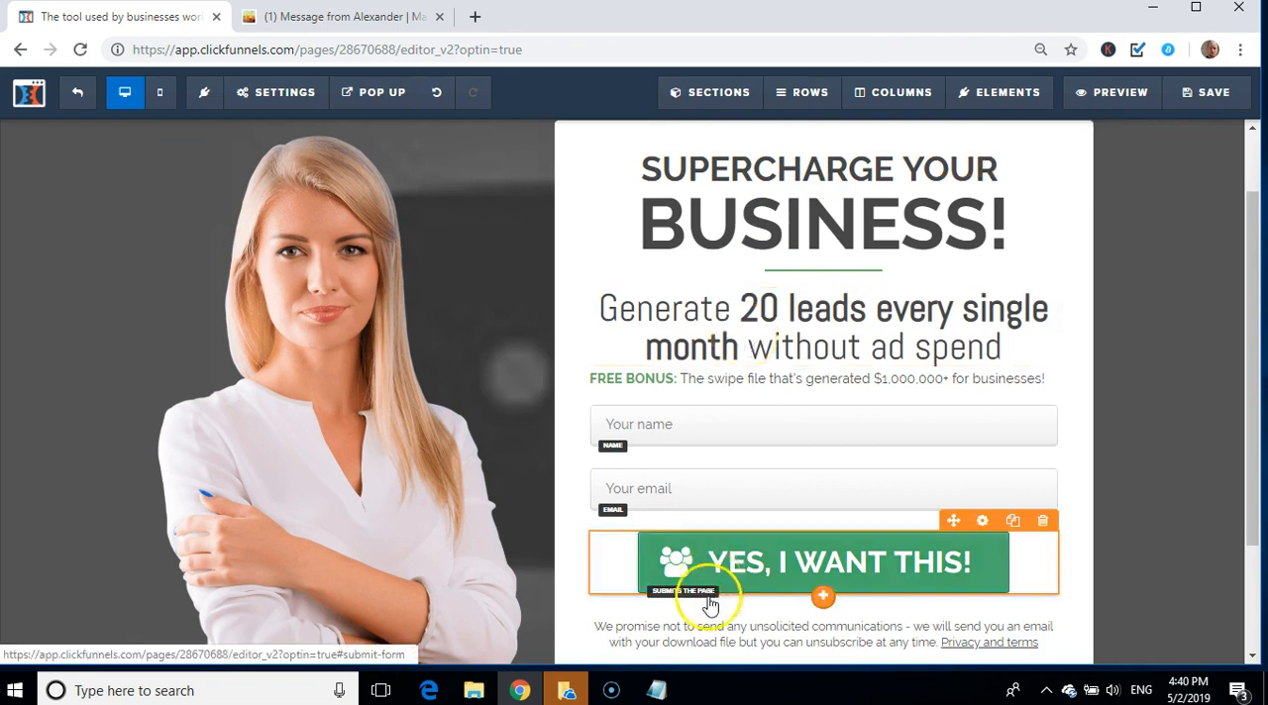
# Step: Replace the "Supercharge Your" headline with "Free Video Reveals", copied from the Notepad notes
pyautogui.click(656, 690)
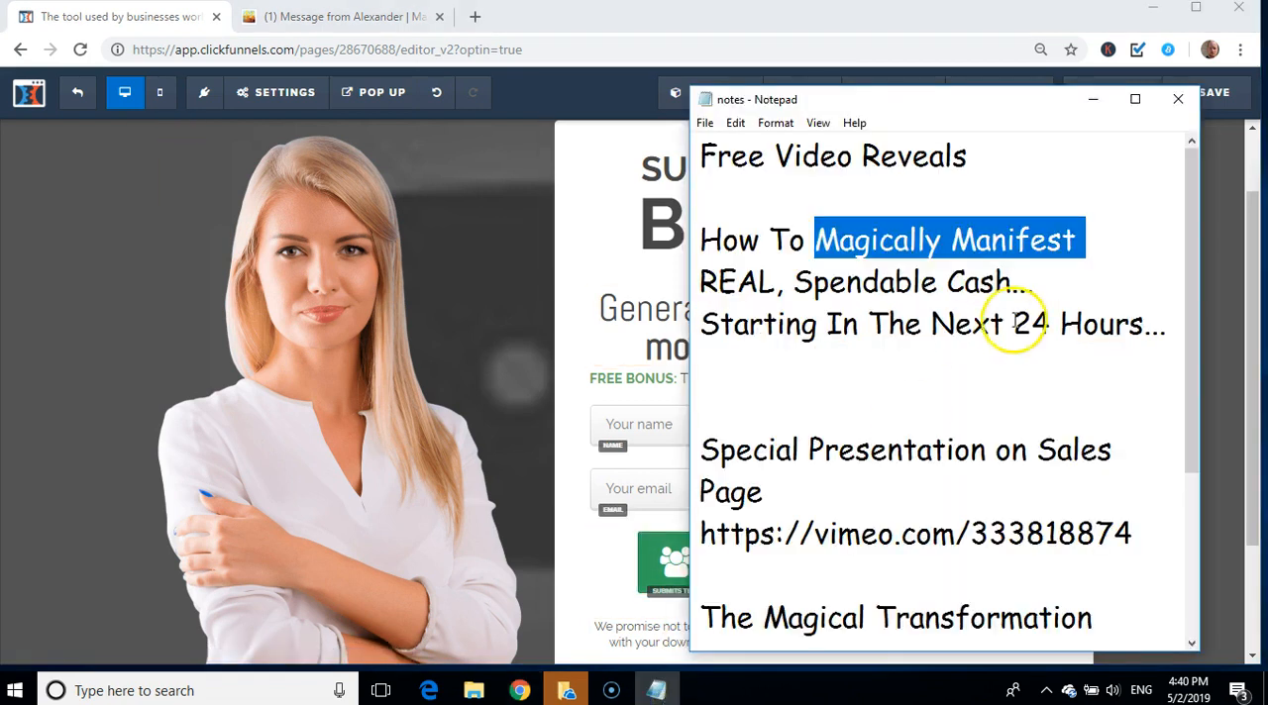
pyautogui.click(1003, 145)
pyautogui.moveTo(966, 153); pyautogui.dragTo(705, 155)
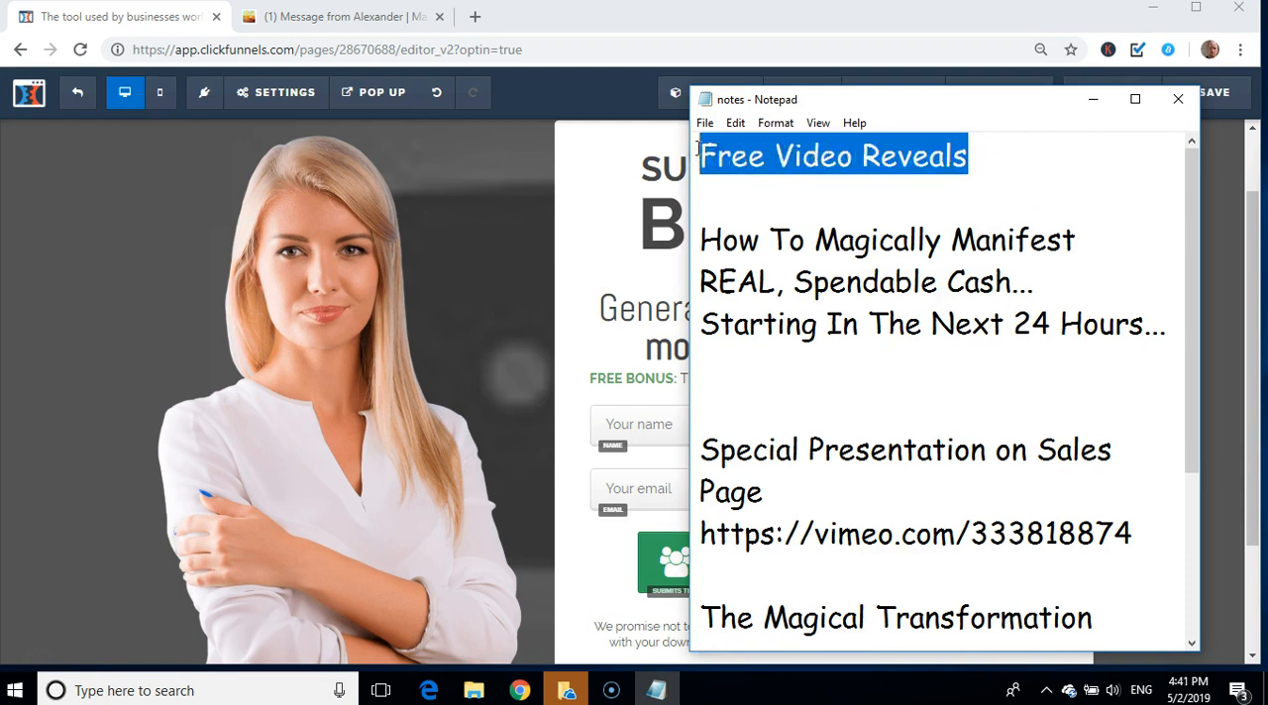
pyautogui.click(657, 165)
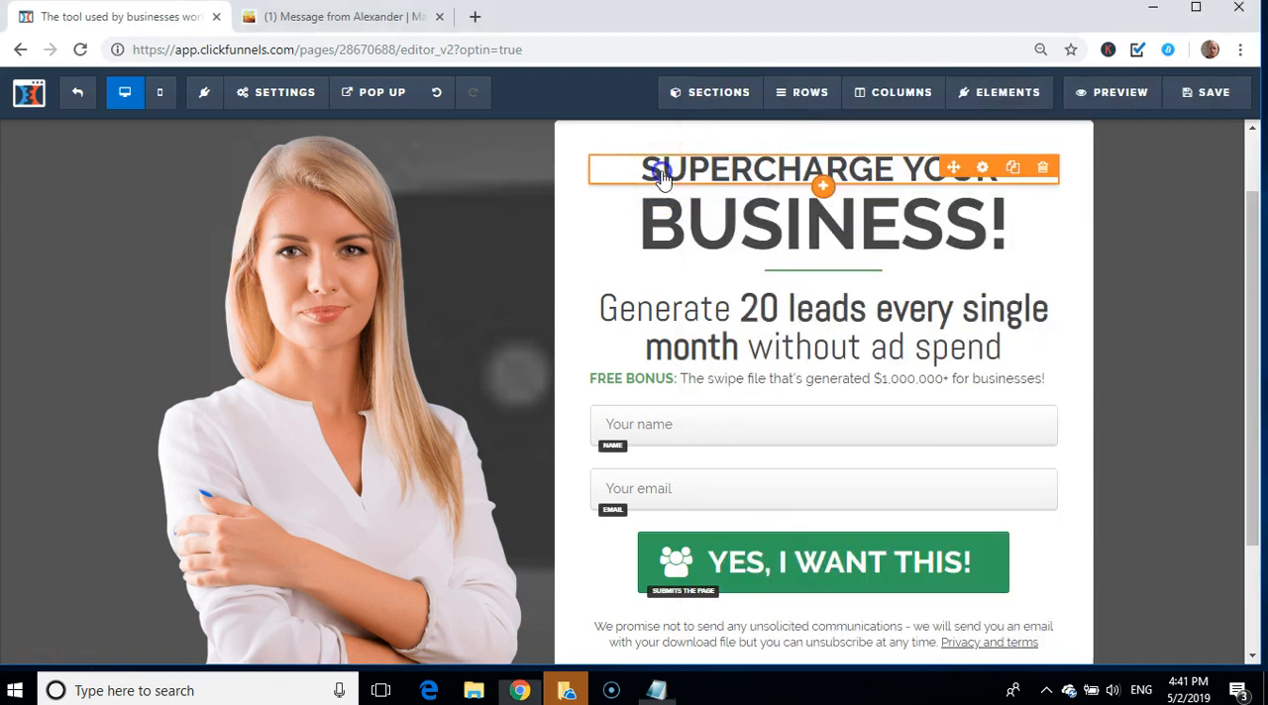
pyautogui.tripleClick(726, 174)
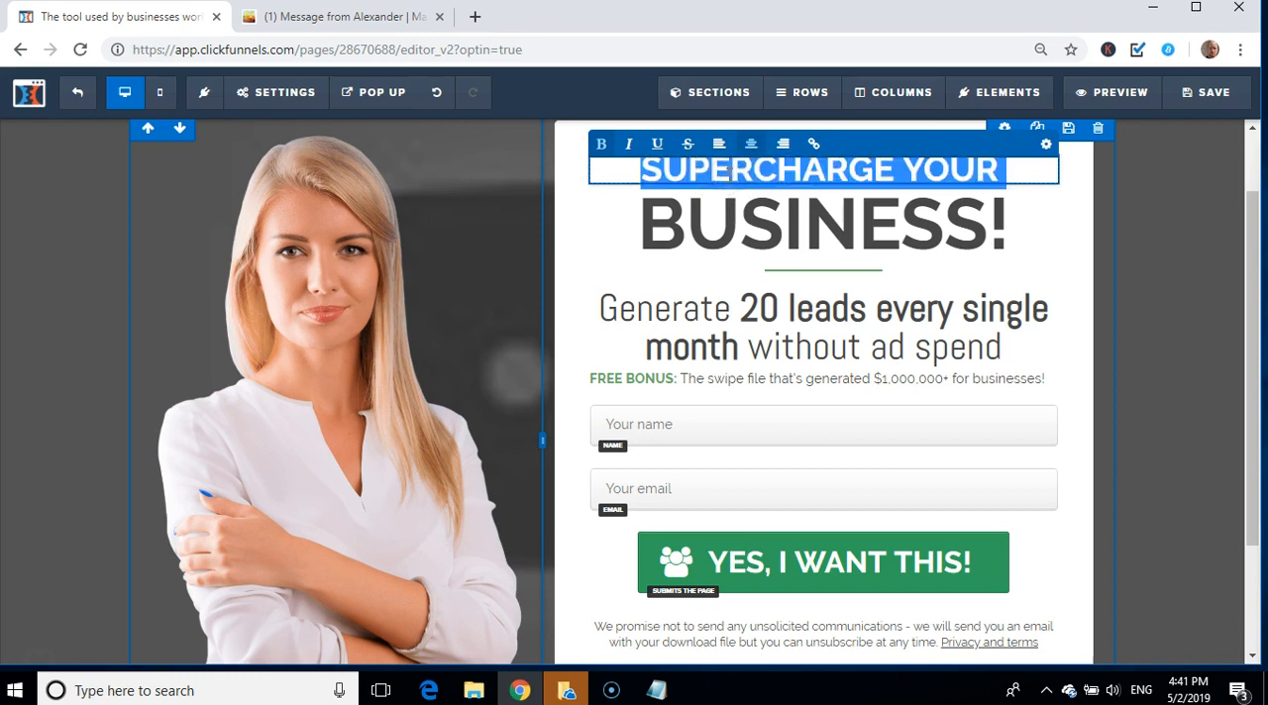
pyautogui.write('FREE VIDEO REVEALS')
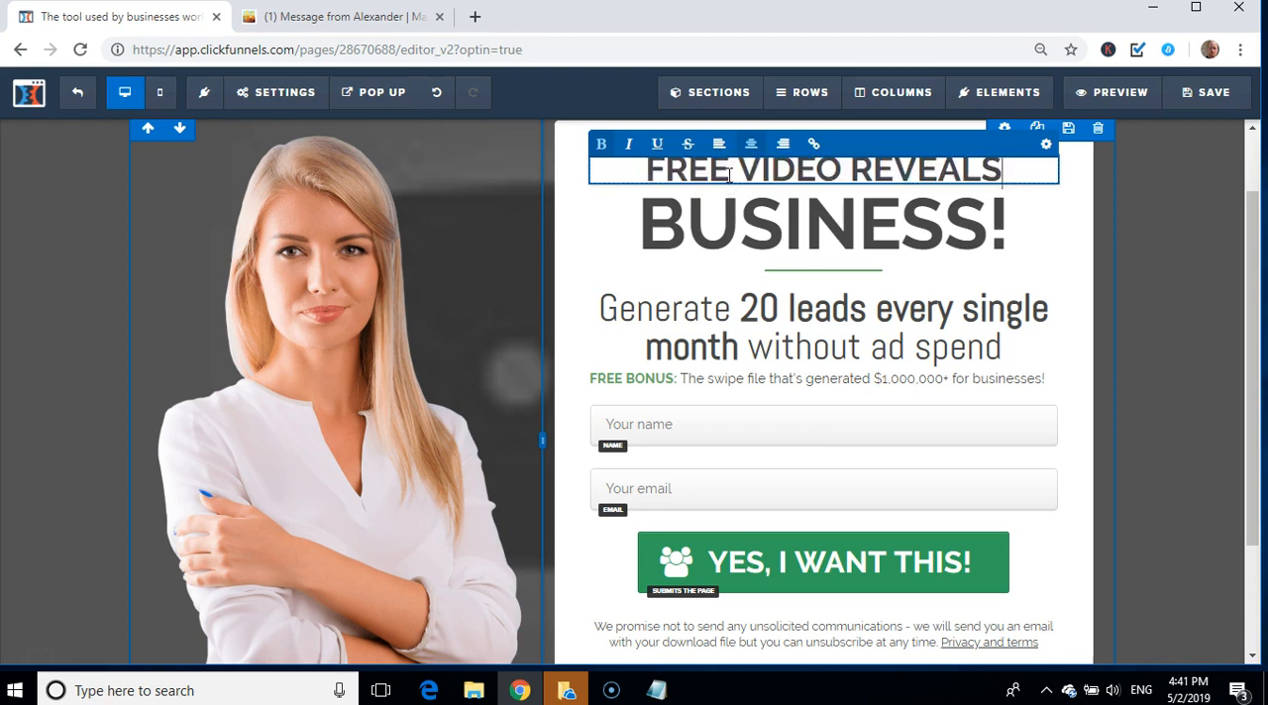
# Step: Open the settings of the "Free Video Reveals" headline and try the Fira Sans, Poppins and Fjalla One fonts
pyautogui.click(1045, 144)
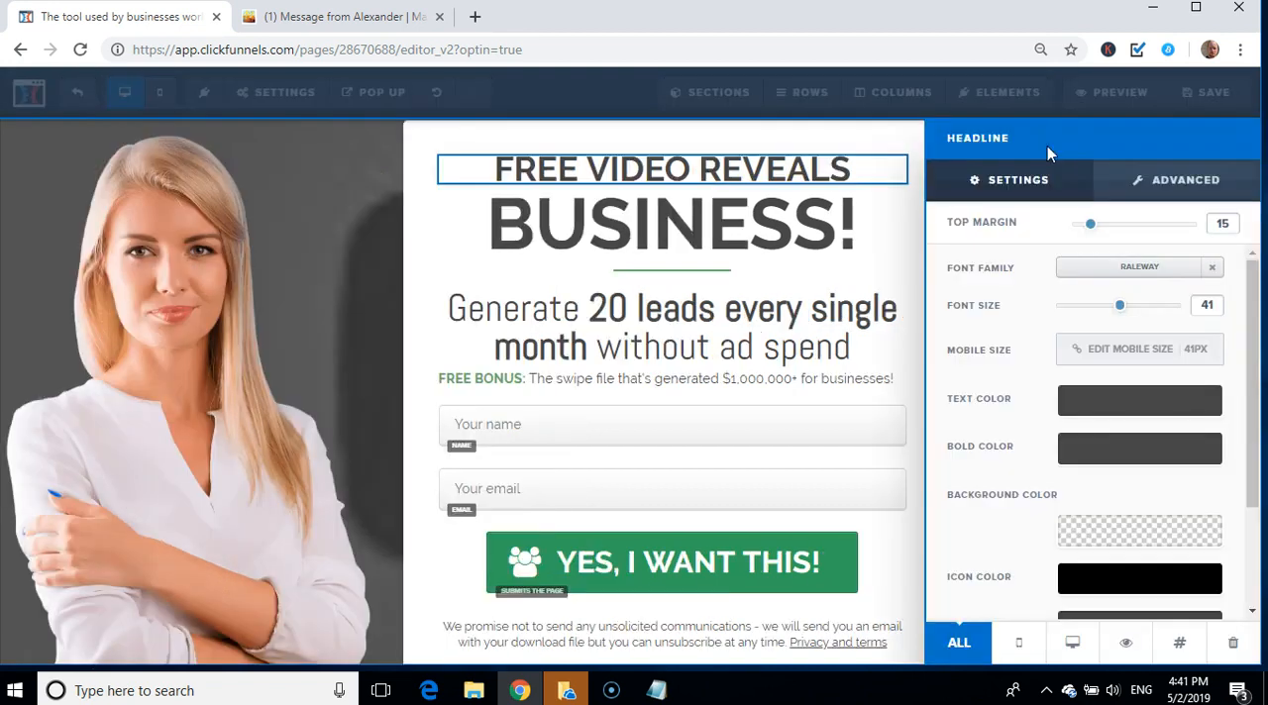
pyautogui.click(1134, 273)
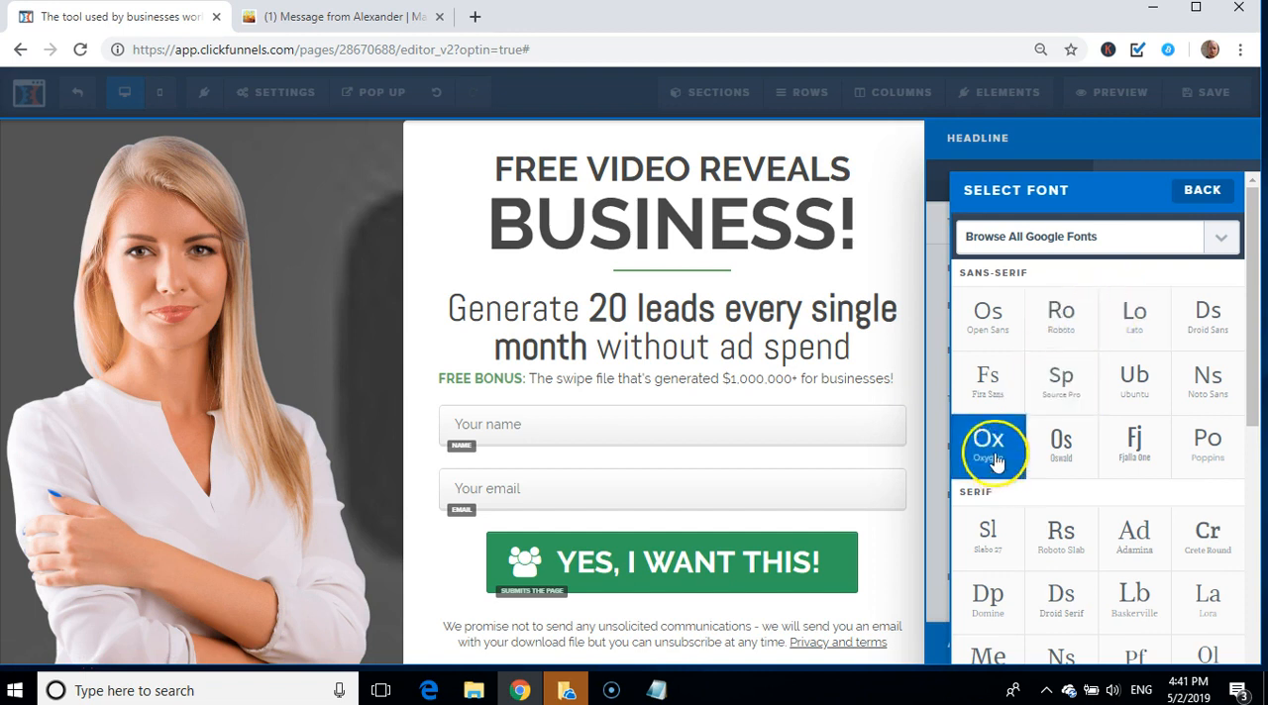
pyautogui.click(988, 376)
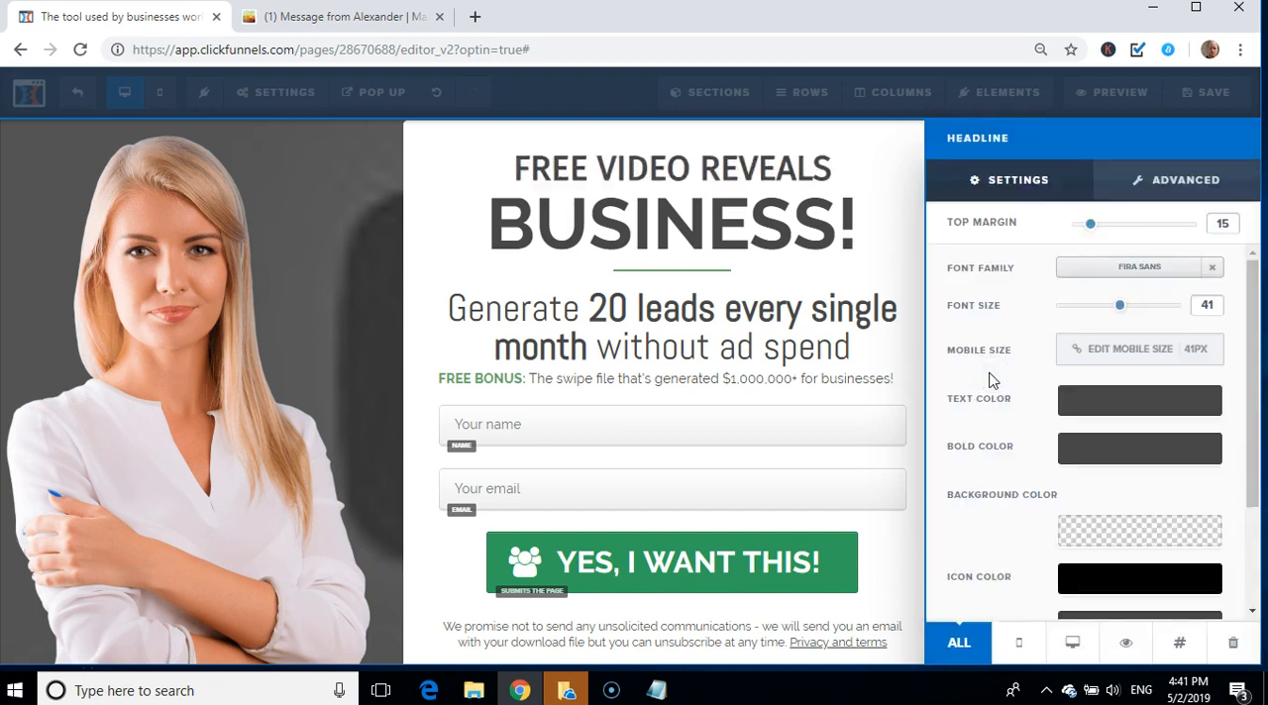
pyautogui.click(1144, 270)
pyautogui.click(1144, 269)
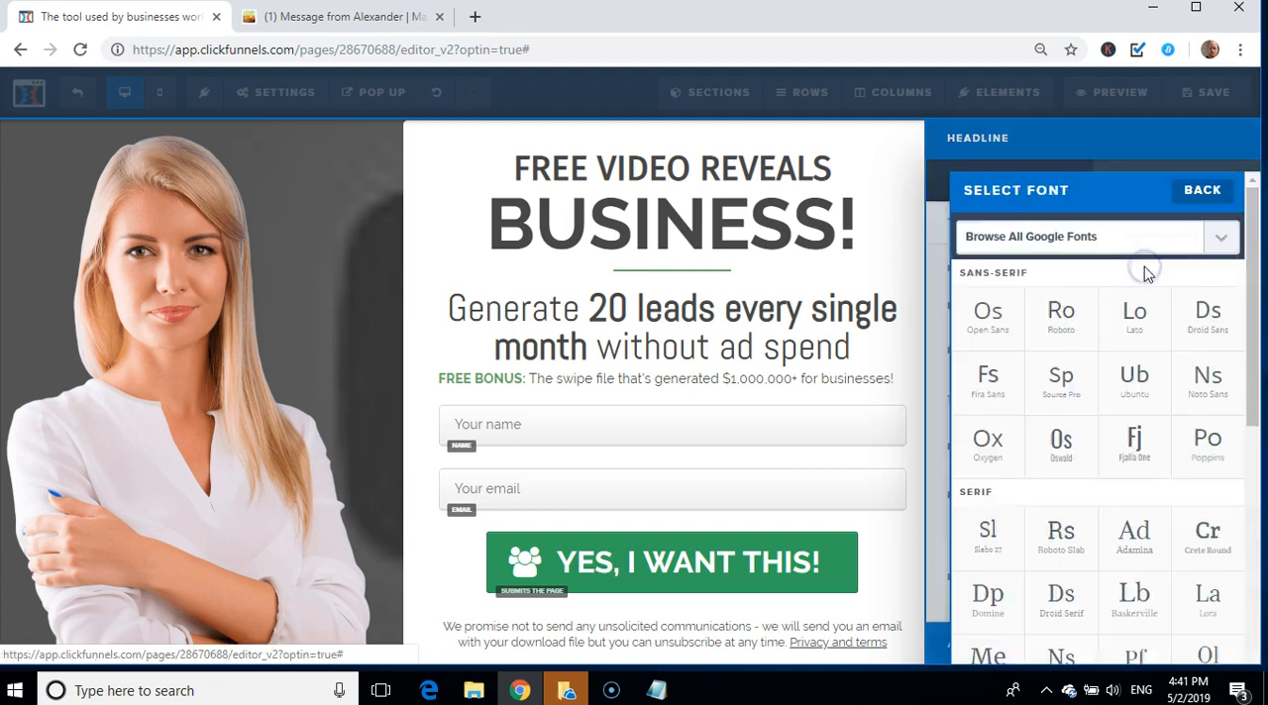
pyautogui.click(1201, 436)
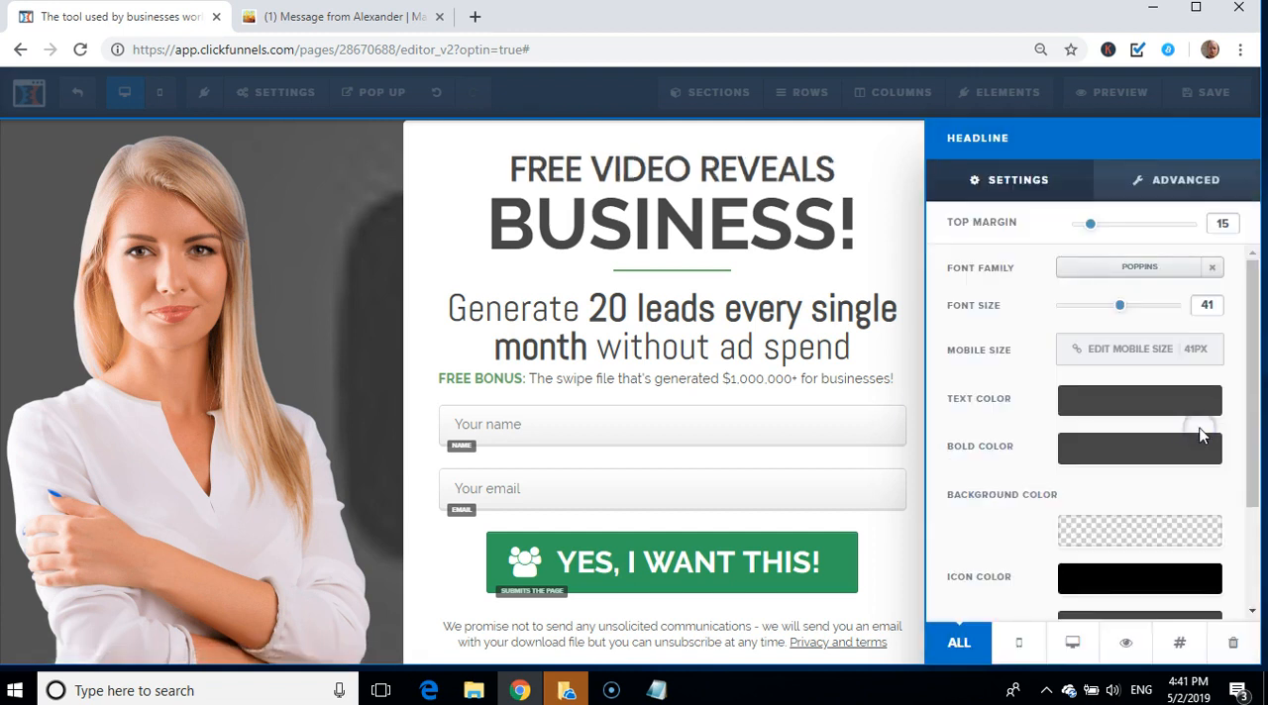
pyautogui.click(1134, 268)
pyautogui.click(1141, 441)
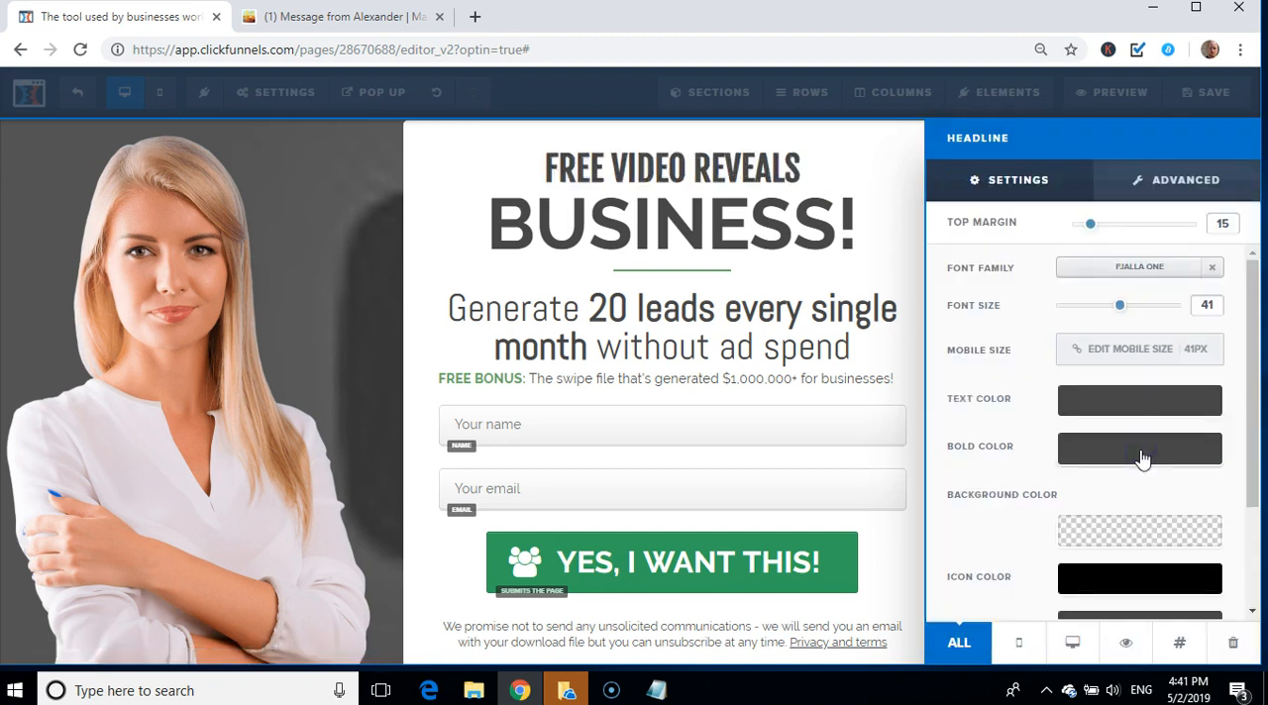
# Step: Try the Merriweather and Poiret One fonts on the "Free Video Reveals" headline
pyautogui.click(1120, 270)
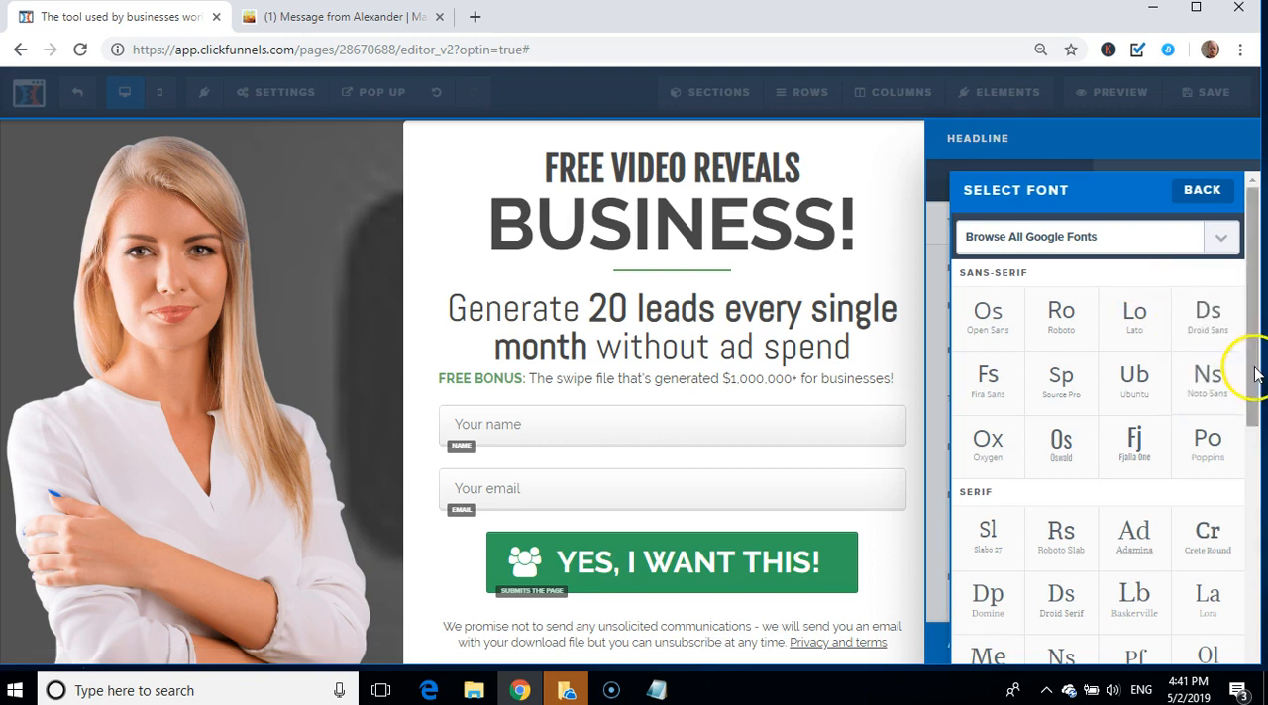
pyautogui.moveTo(1254, 368); pyautogui.dragTo(1259, 476)
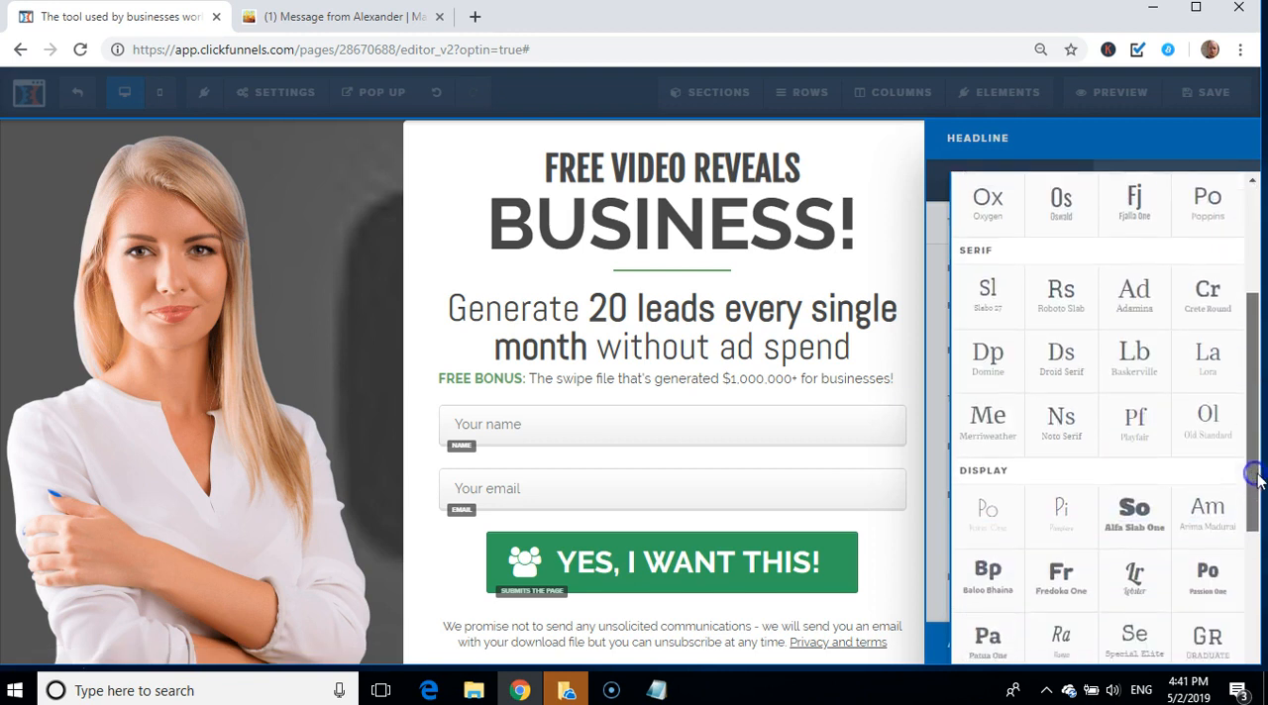
pyautogui.click(987, 422)
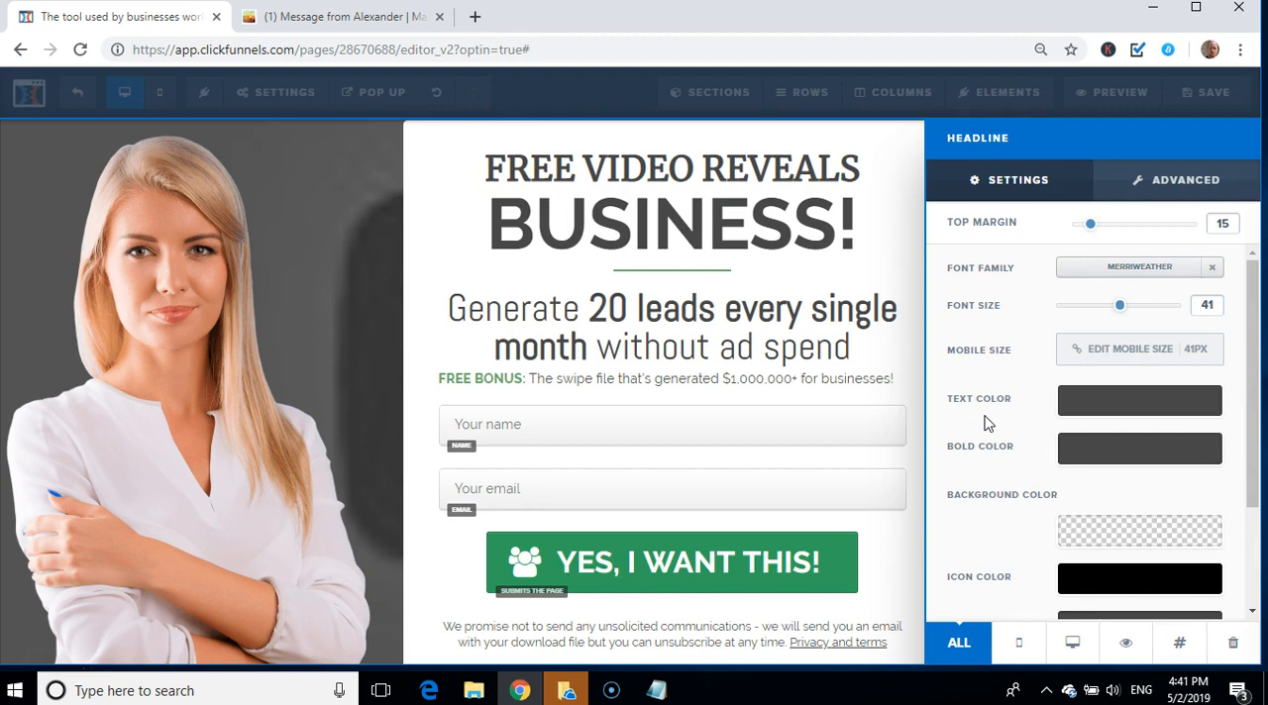
pyautogui.click(1134, 269)
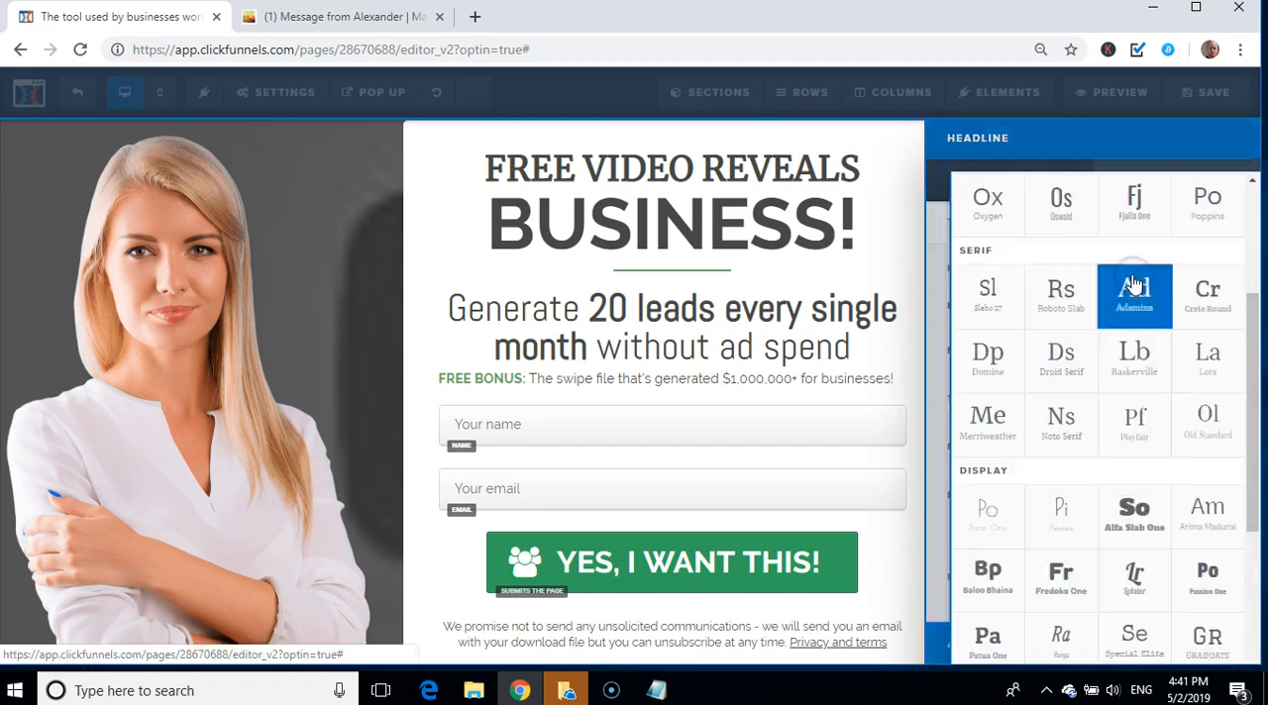
pyautogui.click(983, 513)
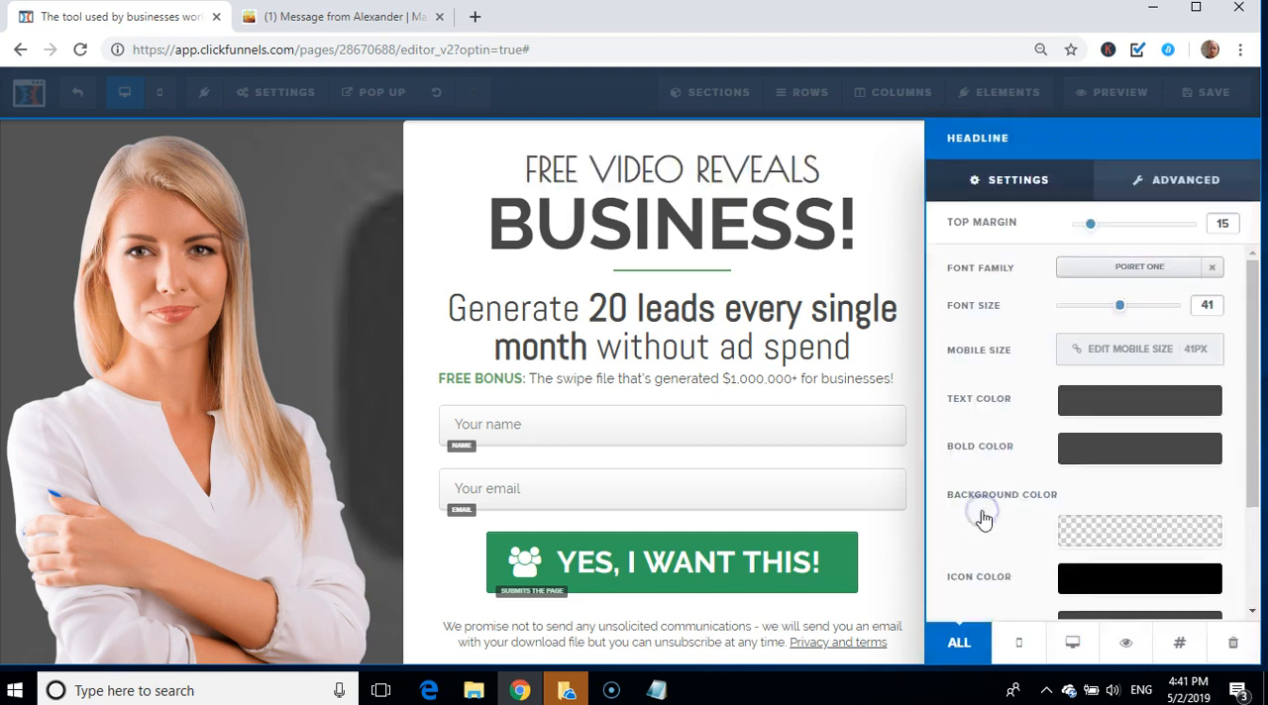
# Step: Set the font of the "Free Video Reveals" headline to Patua One
pyautogui.click(1126, 264)
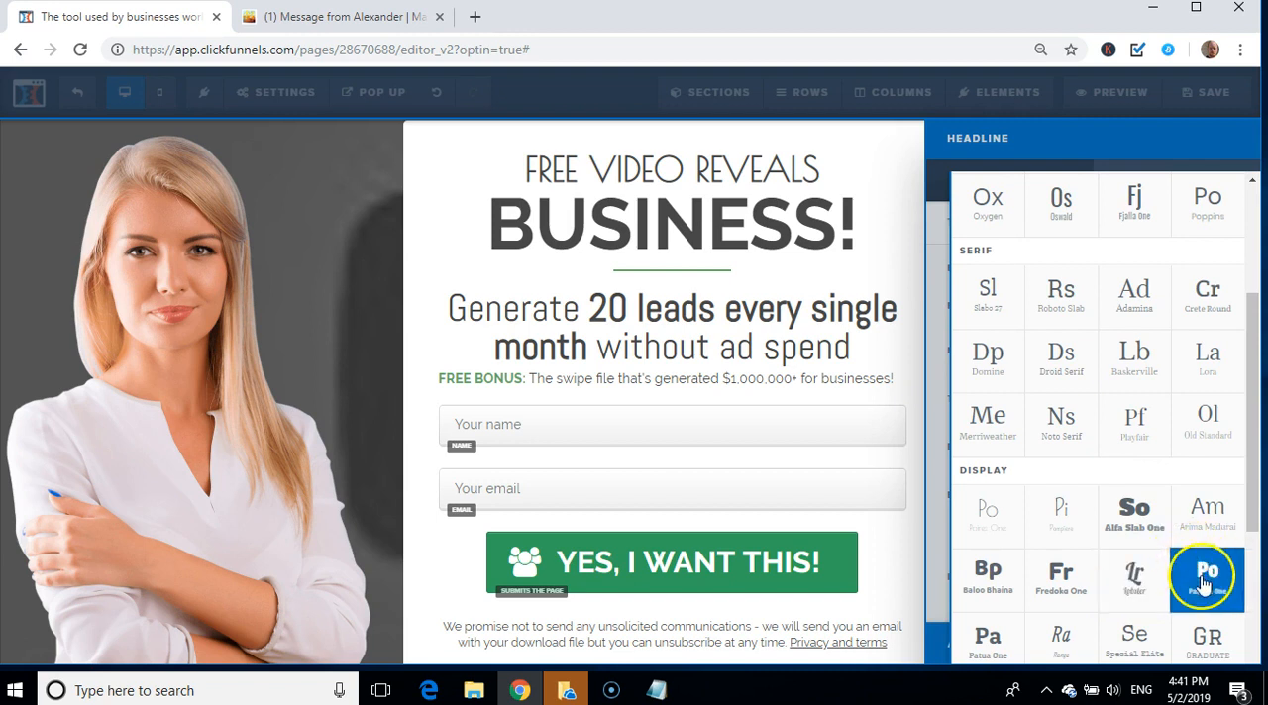
pyautogui.click(983, 653)
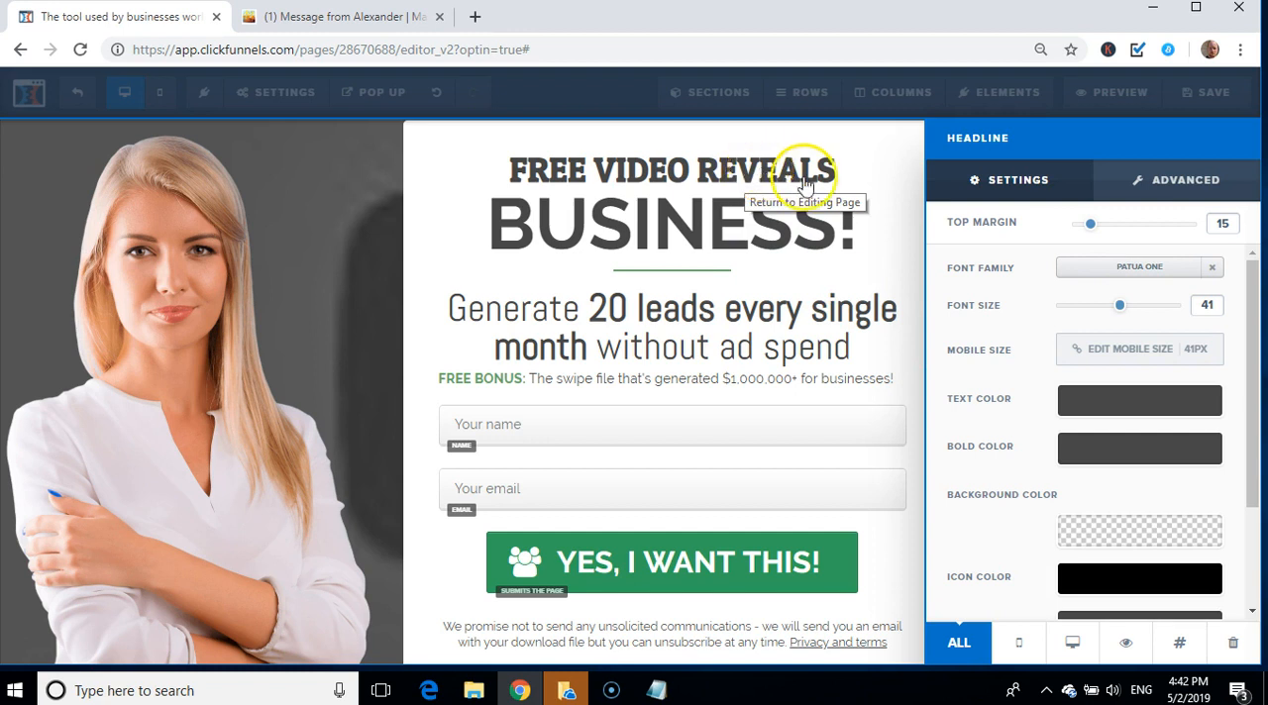
# Step: Try a bright green text color, #05f50e, on the "Free Video Reveals" headline
pyautogui.rightClick(1138, 410)
pyautogui.click(1133, 401)
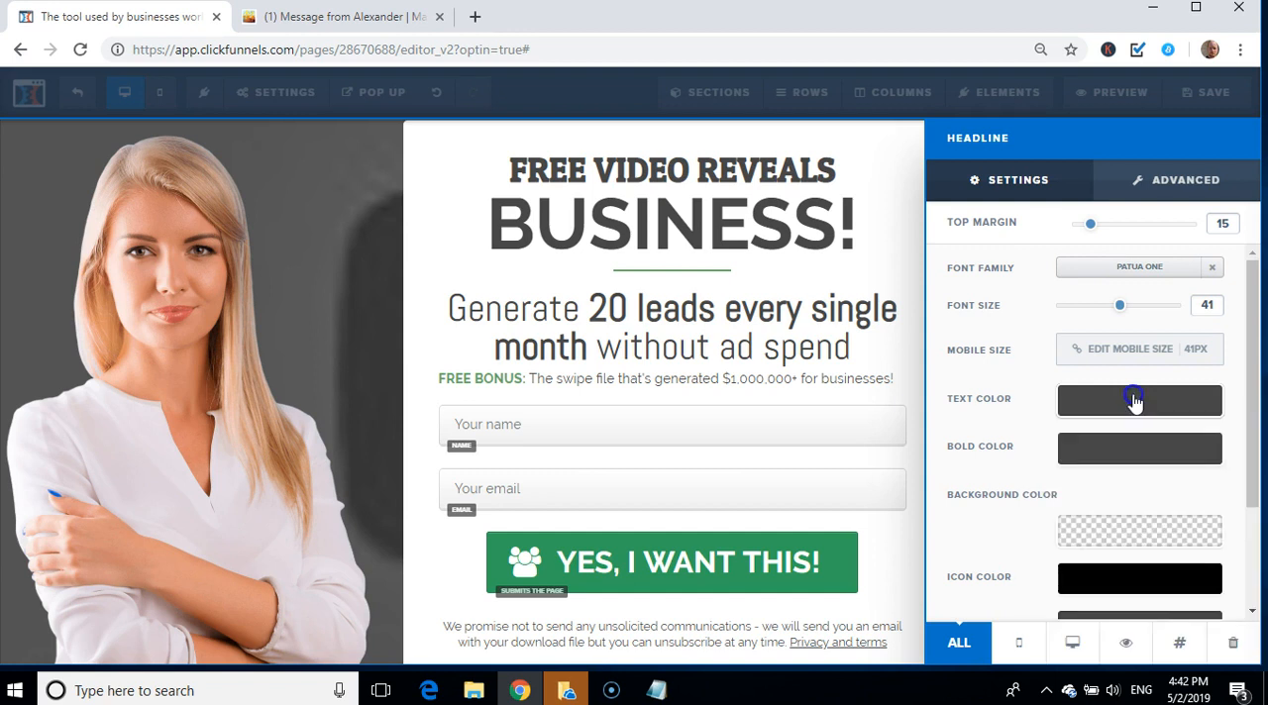
pyautogui.click(1134, 400)
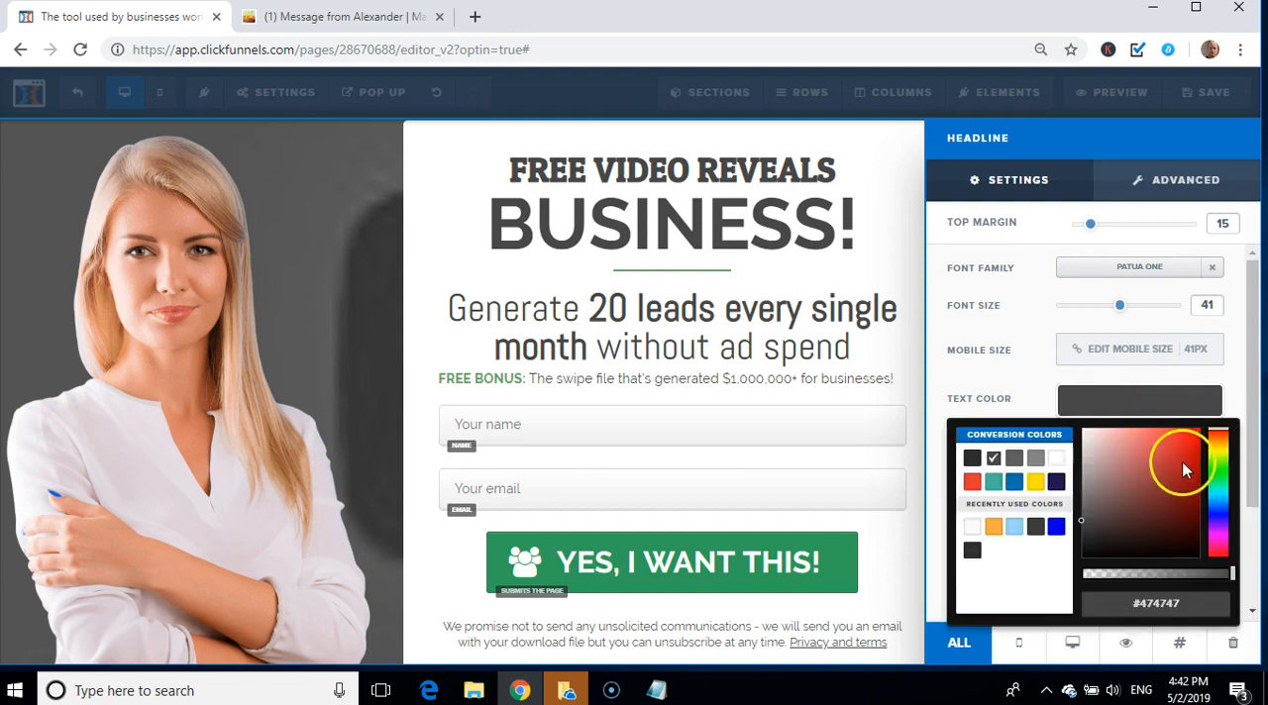
pyautogui.click(1213, 472)
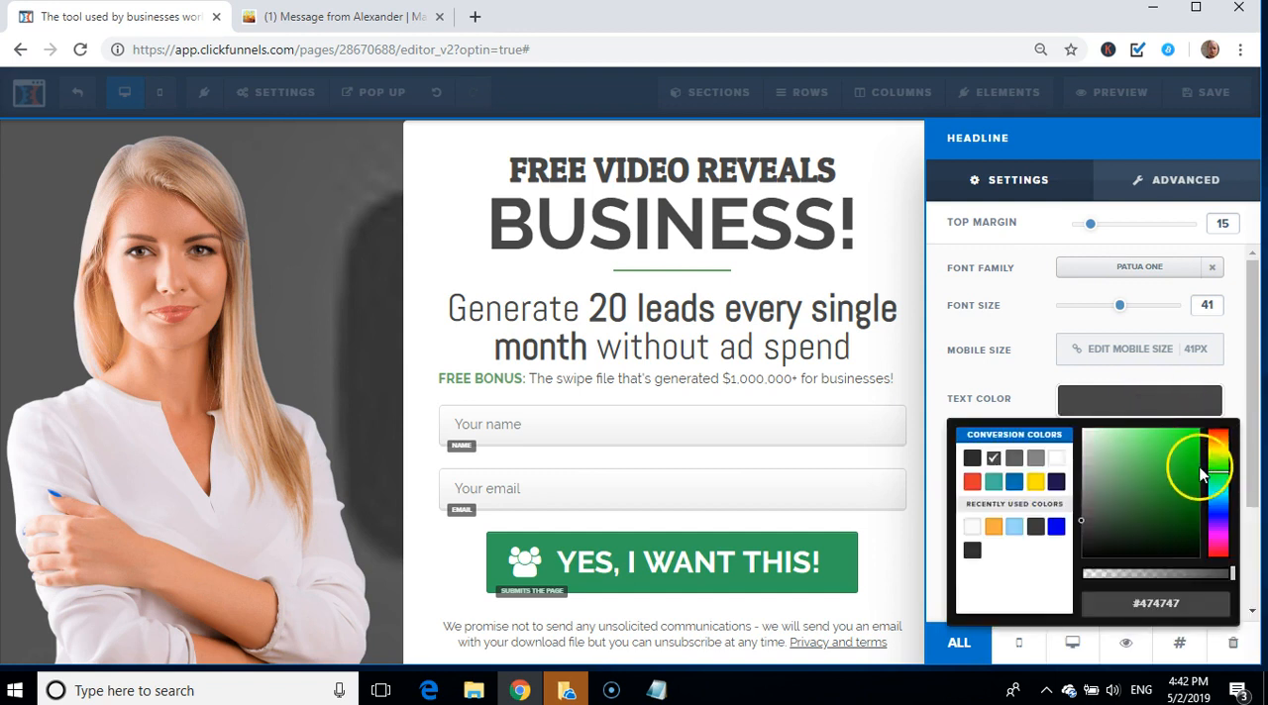
pyautogui.moveTo(1197, 473); pyautogui.dragTo(1194, 448)
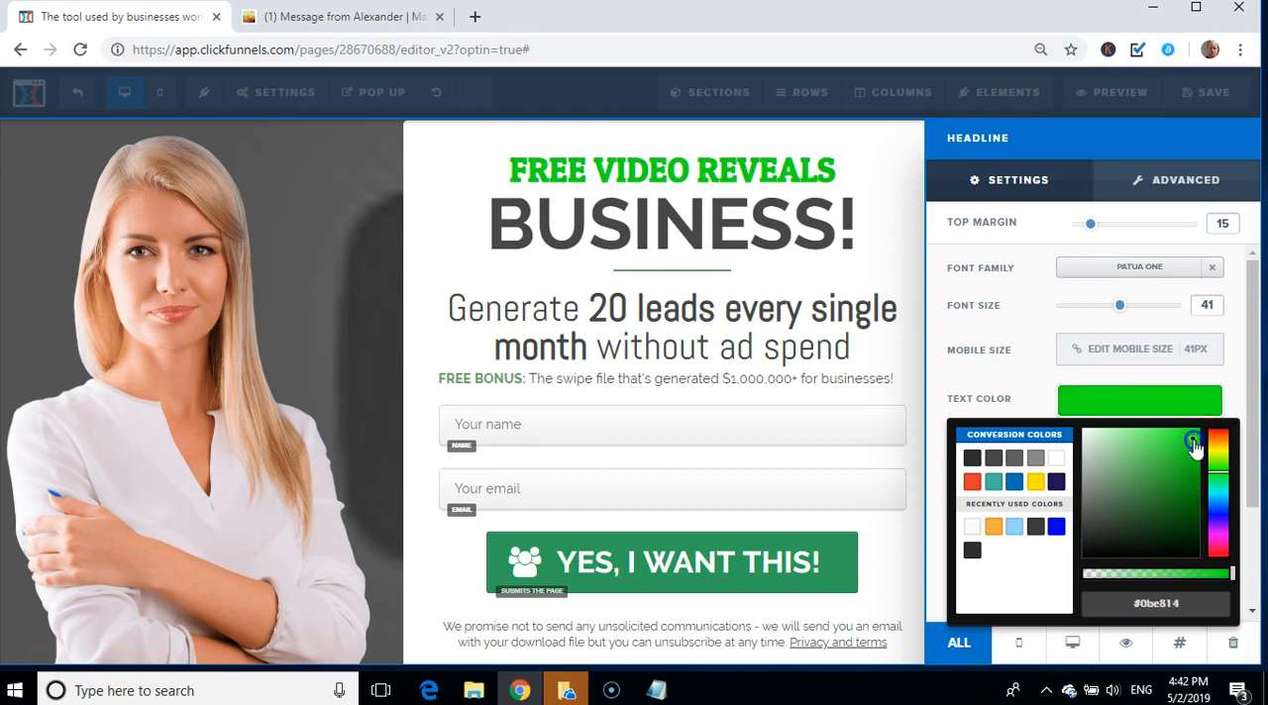
pyautogui.moveTo(1194, 451); pyautogui.dragTo(1198, 443)
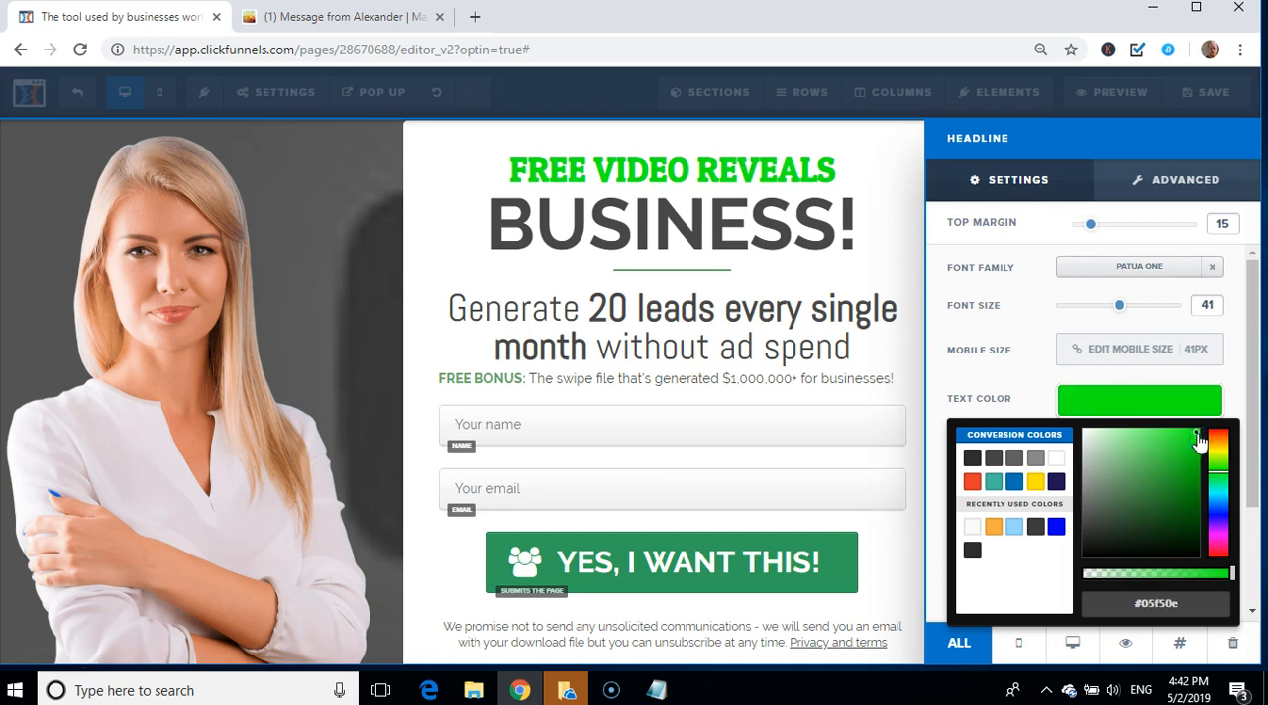
# Step: Try dark blue #1e0d75 and orange-red #d94f25 as the text color of the "Free Video Reveals" headline
pyautogui.click(1217, 519)
pyautogui.click(1185, 498)
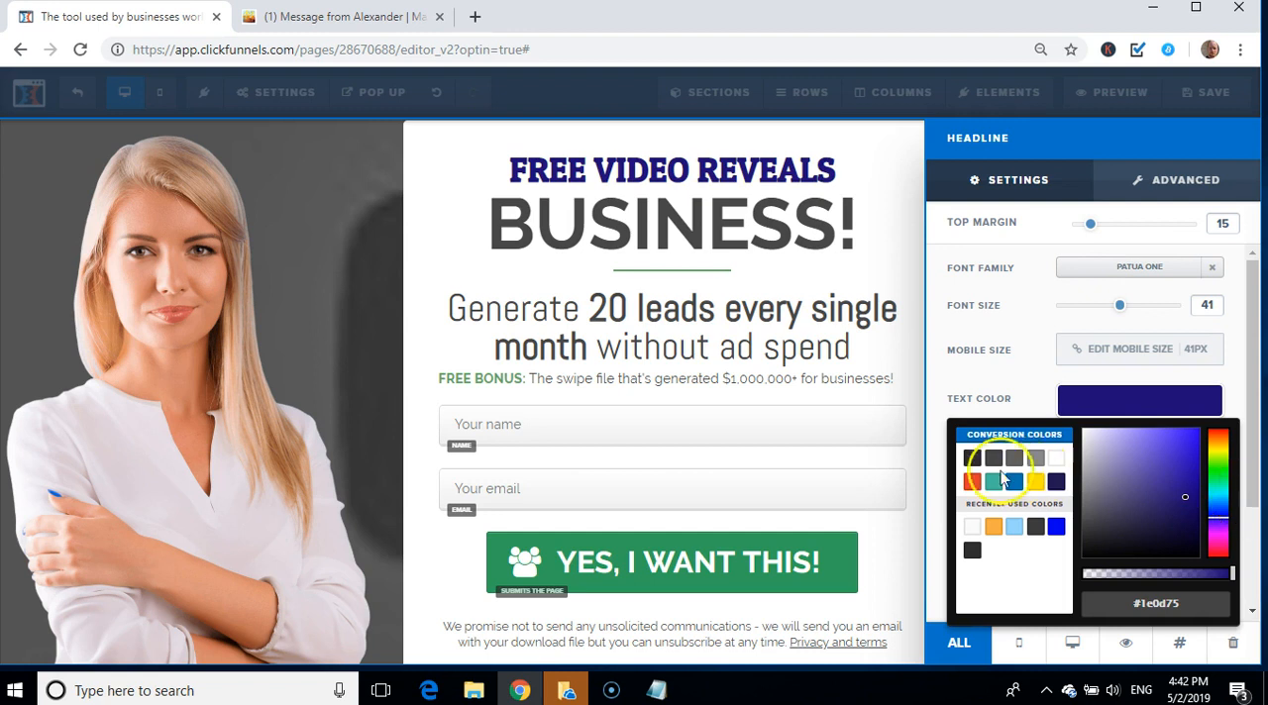
pyautogui.click(1219, 438)
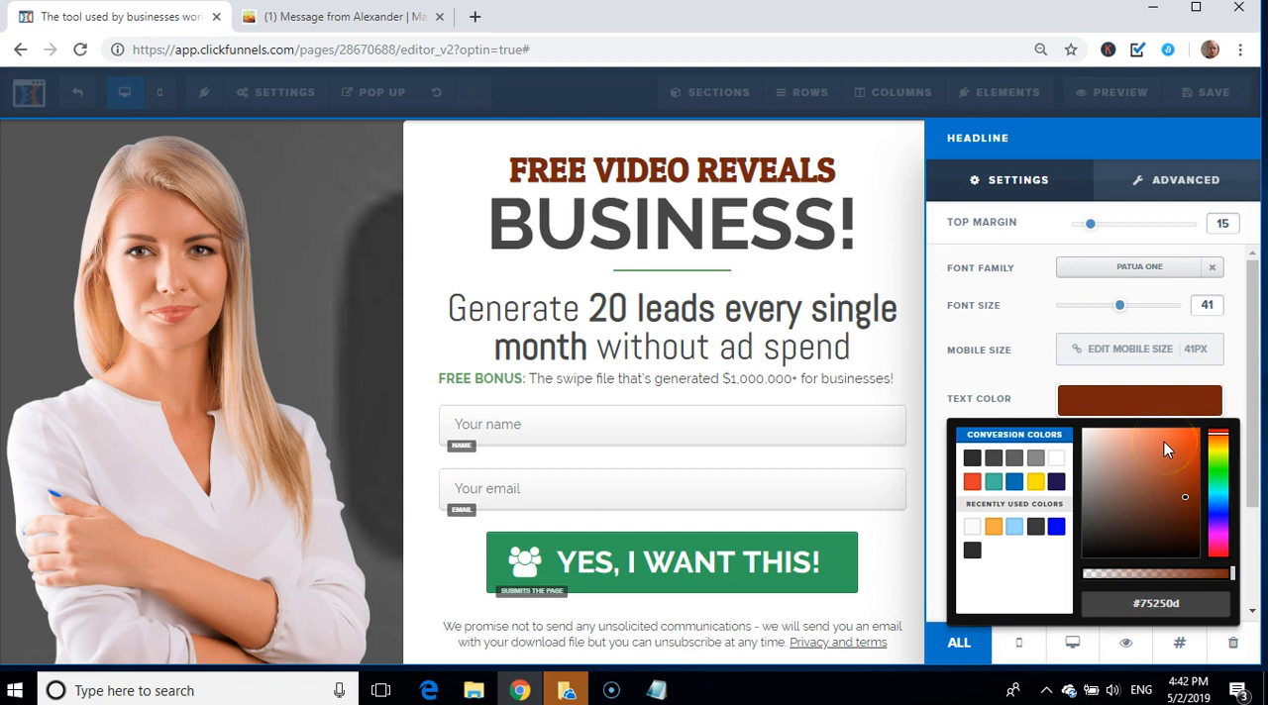
pyautogui.click(1177, 452)
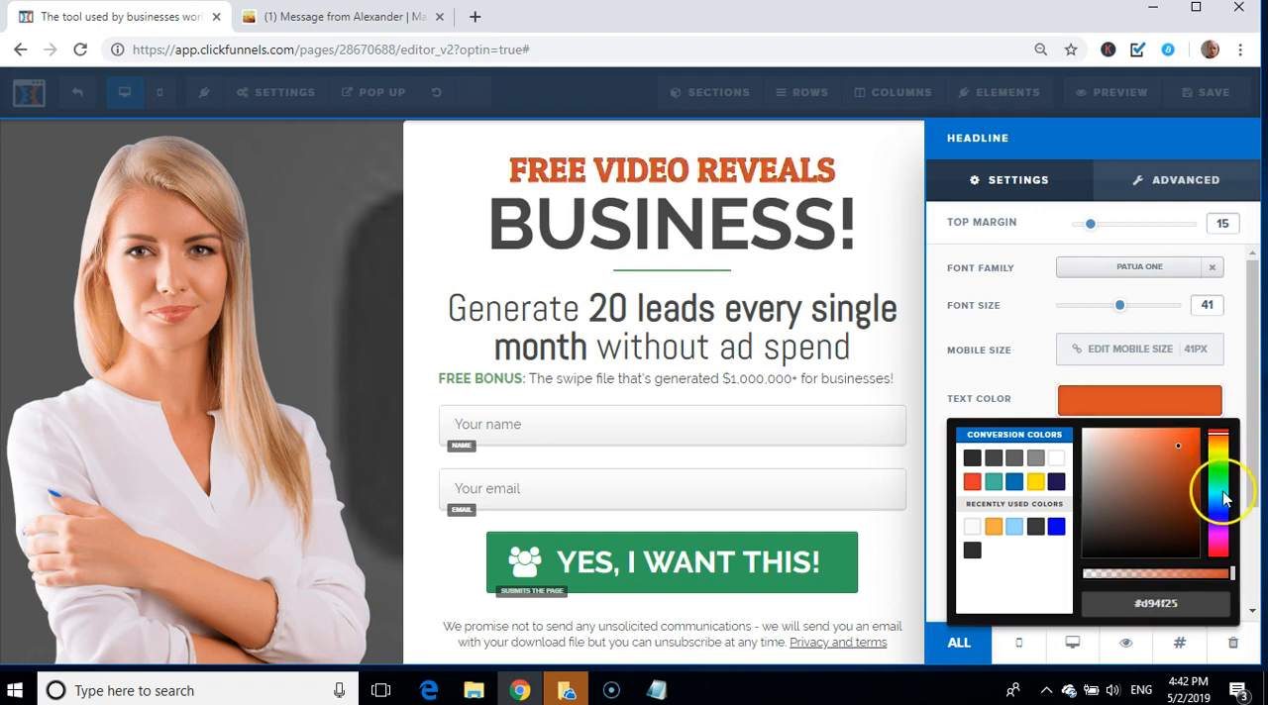
pyautogui.rightClick(1221, 481)
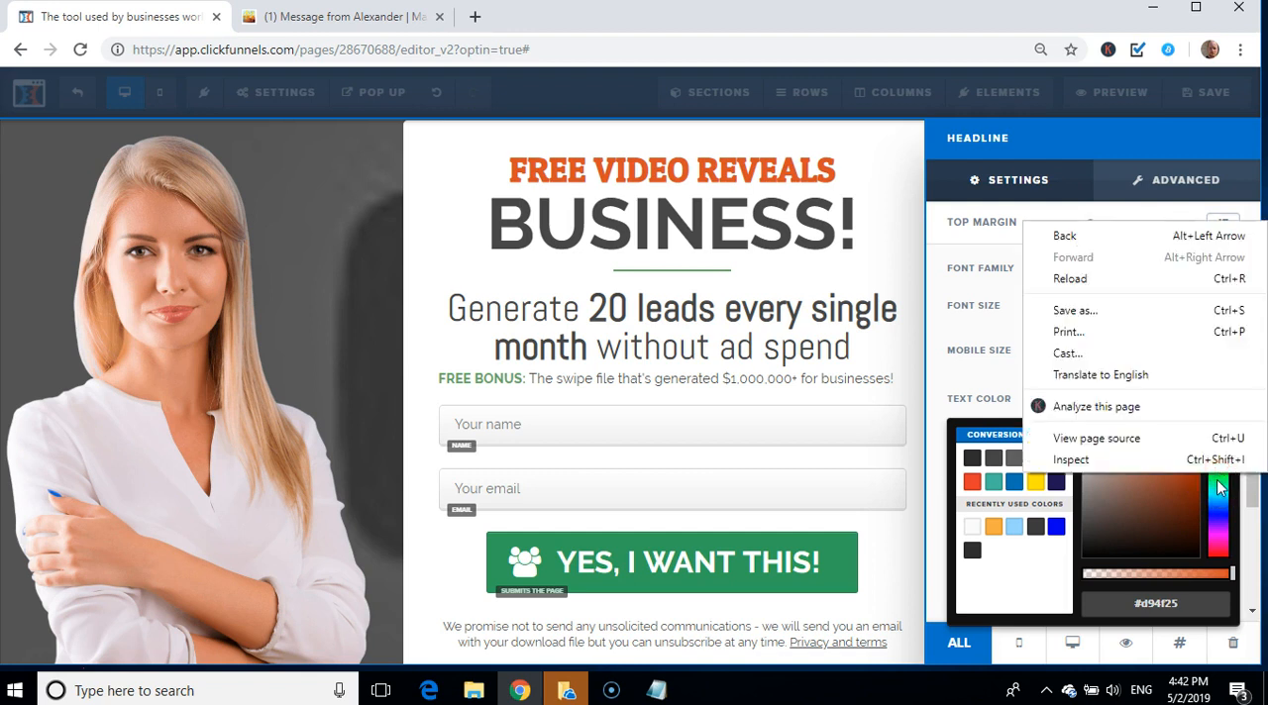
# Step: Set the "Free Video Reveals" headline's text color to dark blue #090391 and its font size to 52
pyautogui.click(1218, 485)
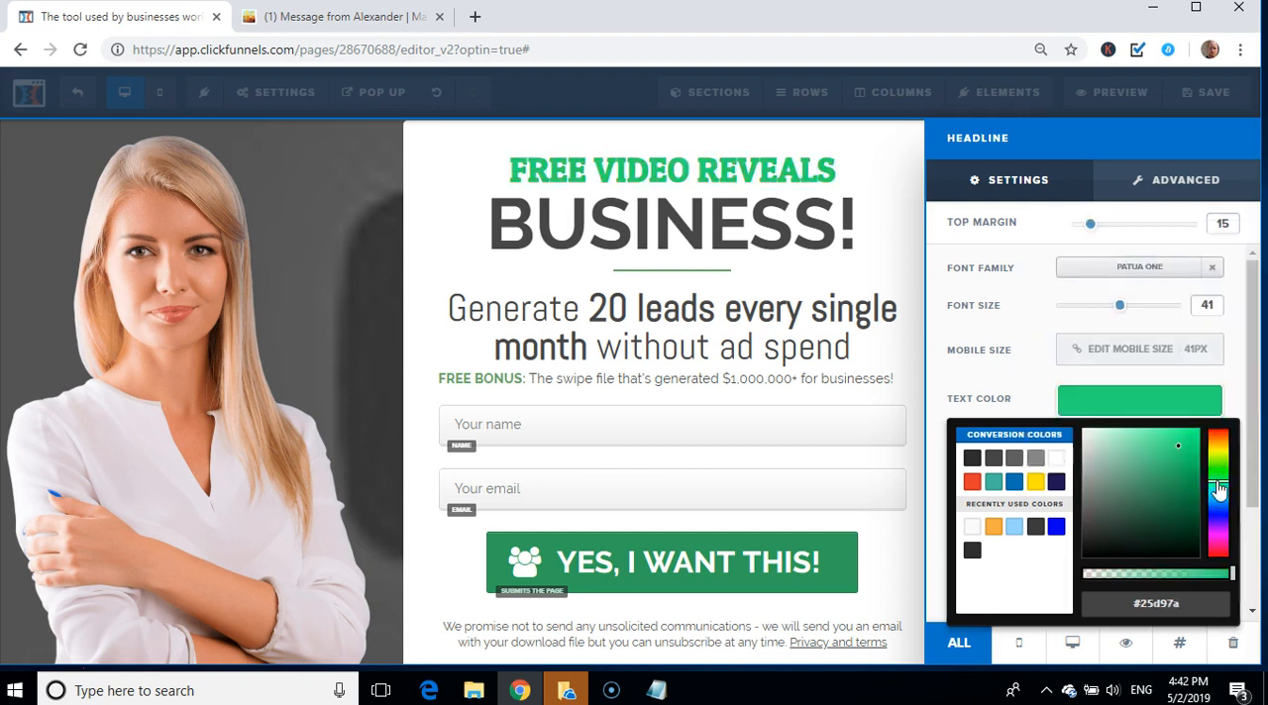
pyautogui.click(1217, 467)
pyautogui.click(1203, 473)
pyautogui.moveTo(1186, 461)
pyautogui.mouseDown()
pyautogui.moveTo(1186, 435)
pyautogui.moveTo(1199, 492)
pyautogui.mouseUp()
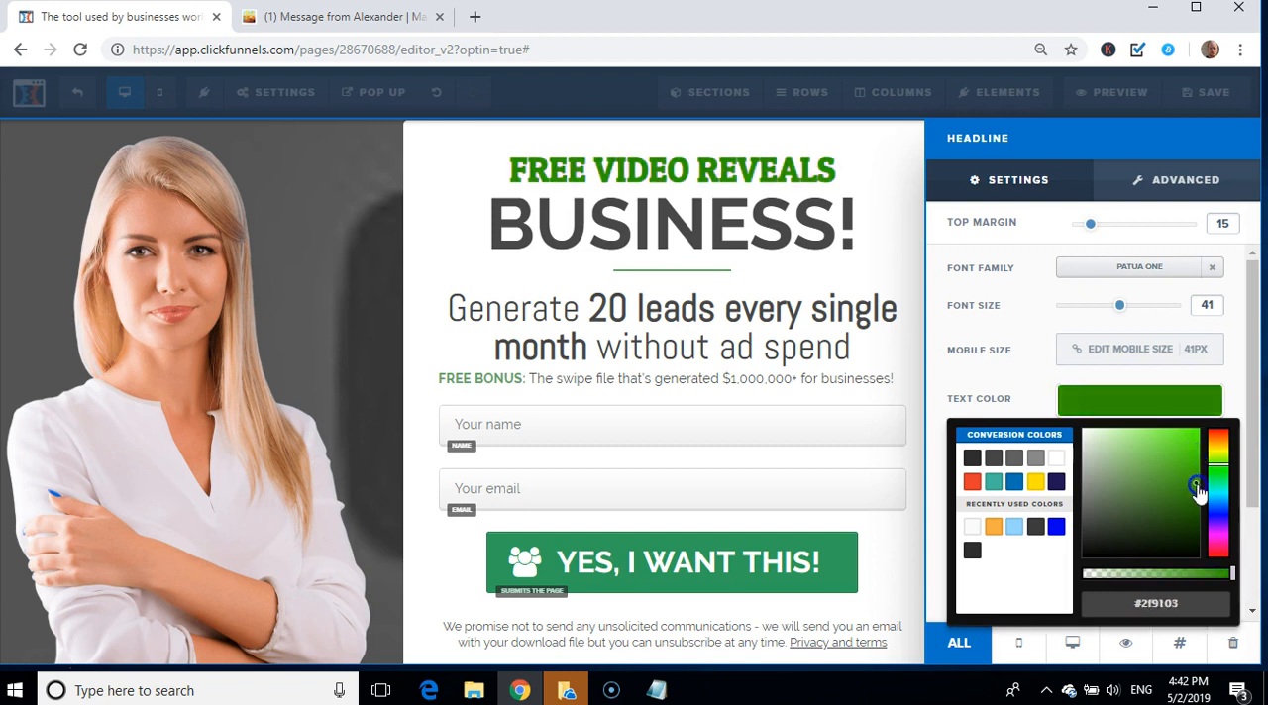
pyautogui.click(1220, 517)
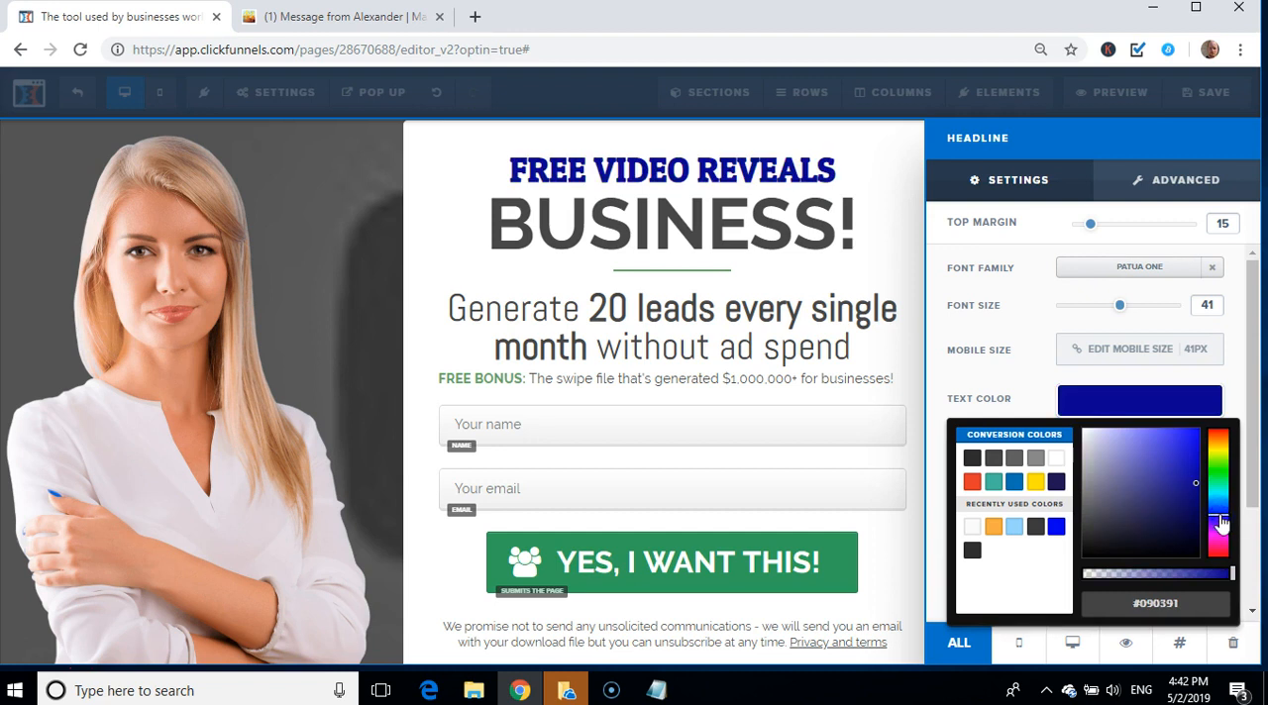
pyautogui.click(1005, 378)
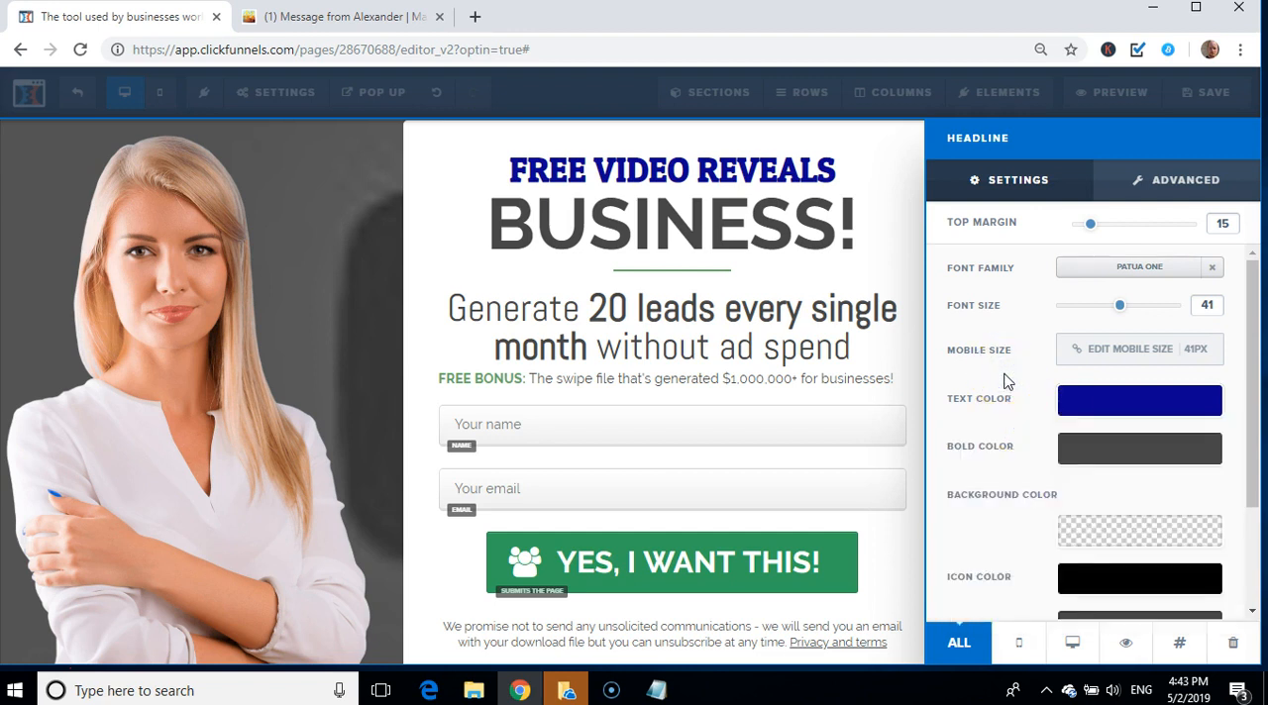
pyautogui.moveTo(1120, 311)
pyautogui.mouseDown()
pyautogui.moveTo(1175, 311)
pyautogui.moveTo(1141, 313)
pyautogui.mouseUp()
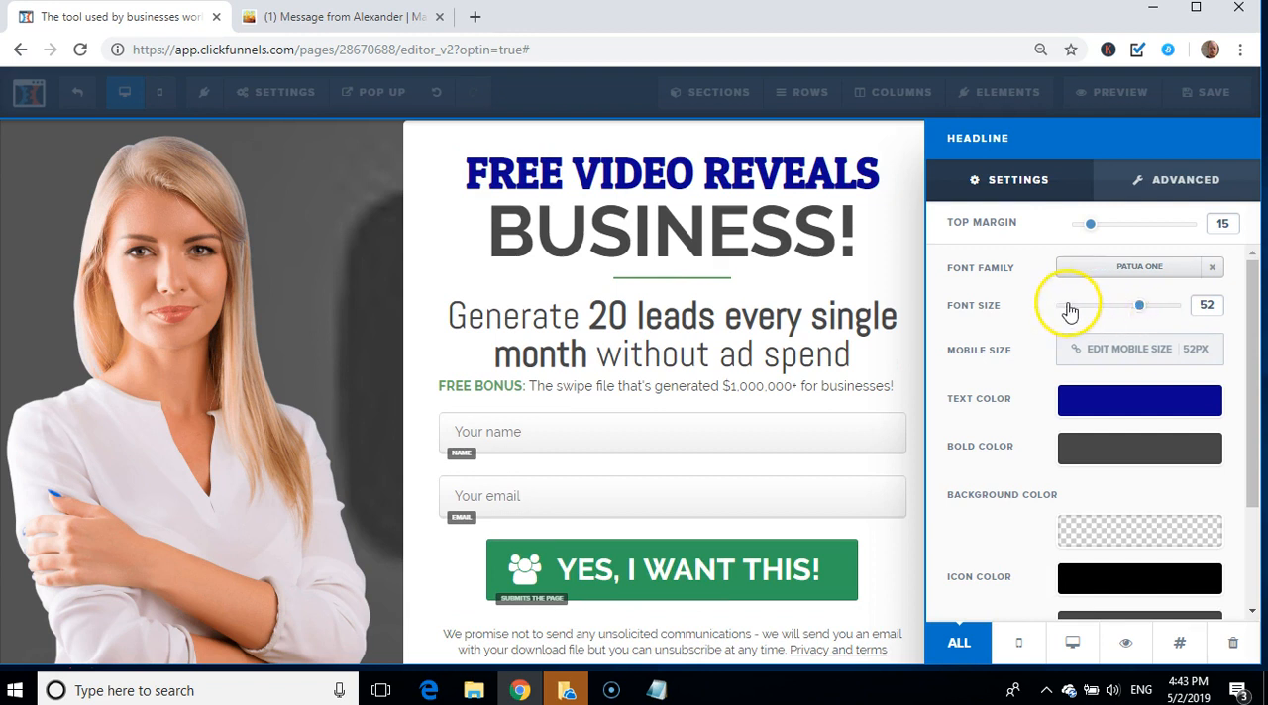
# Step: Remove the "BUSINESS!" headline text below "Free Video Reveals"
pyautogui.click(776, 237)
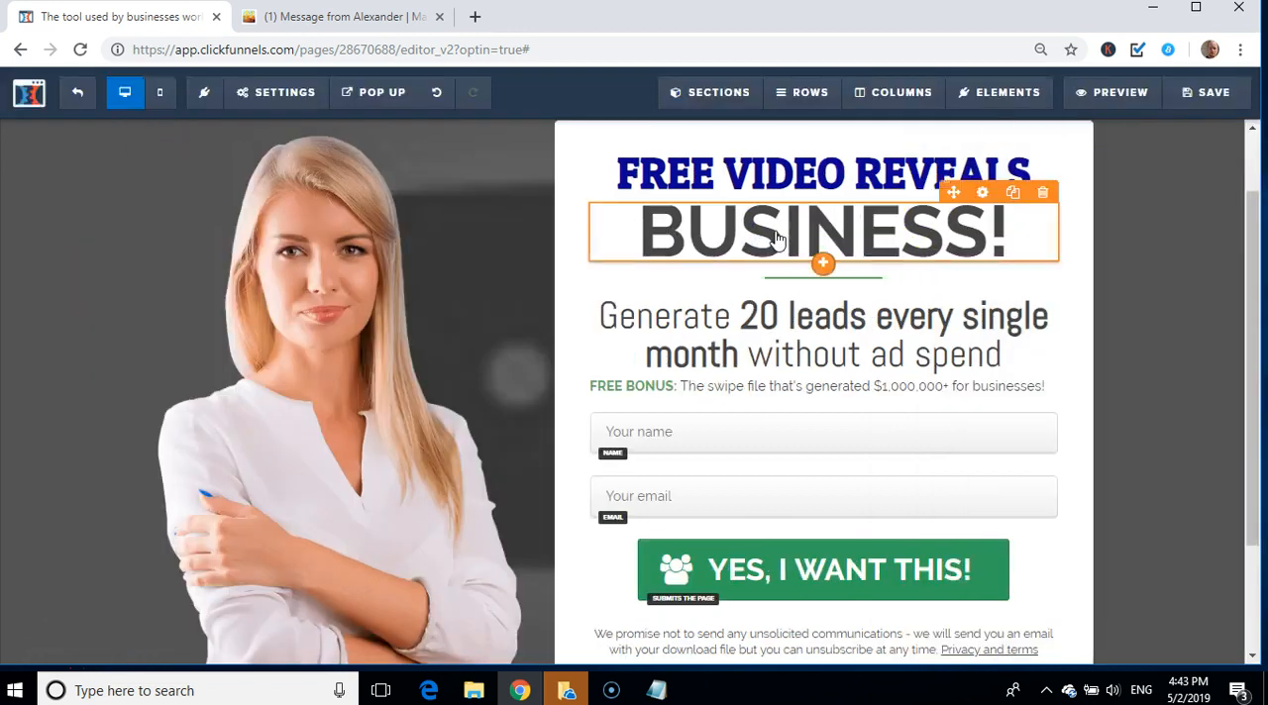
pyautogui.click(776, 237)
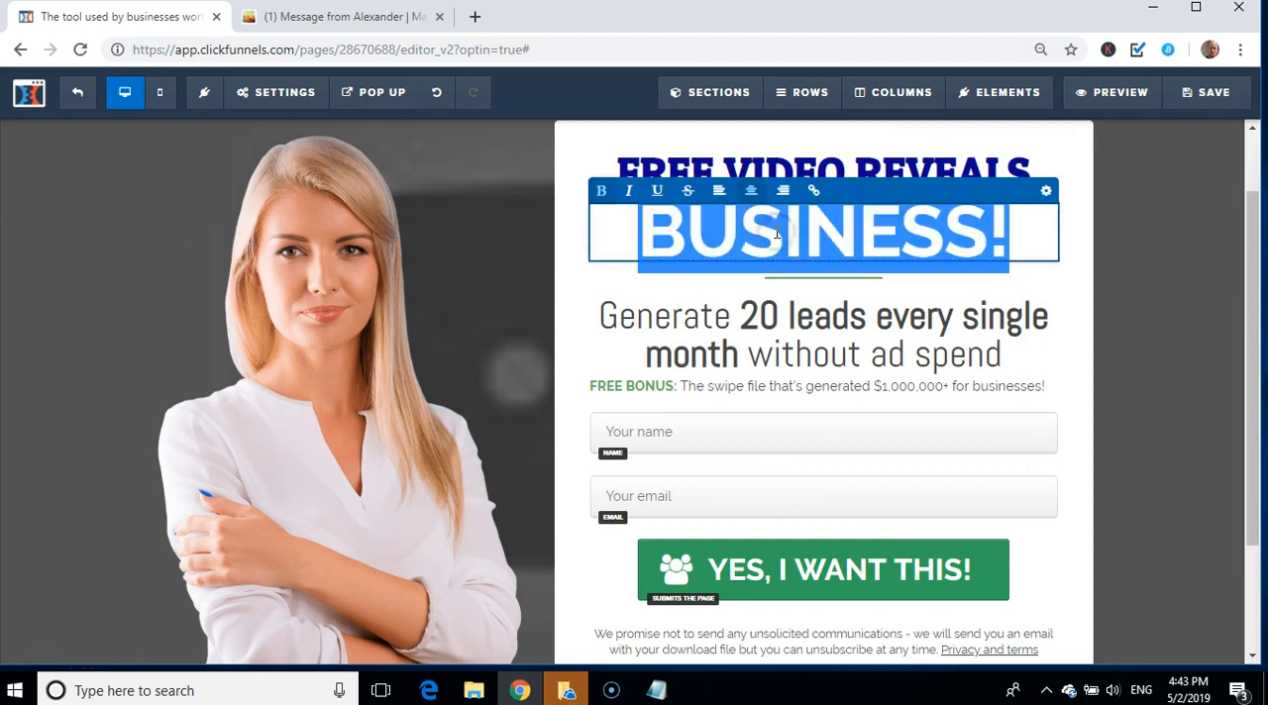
pyautogui.press('BackSpace')
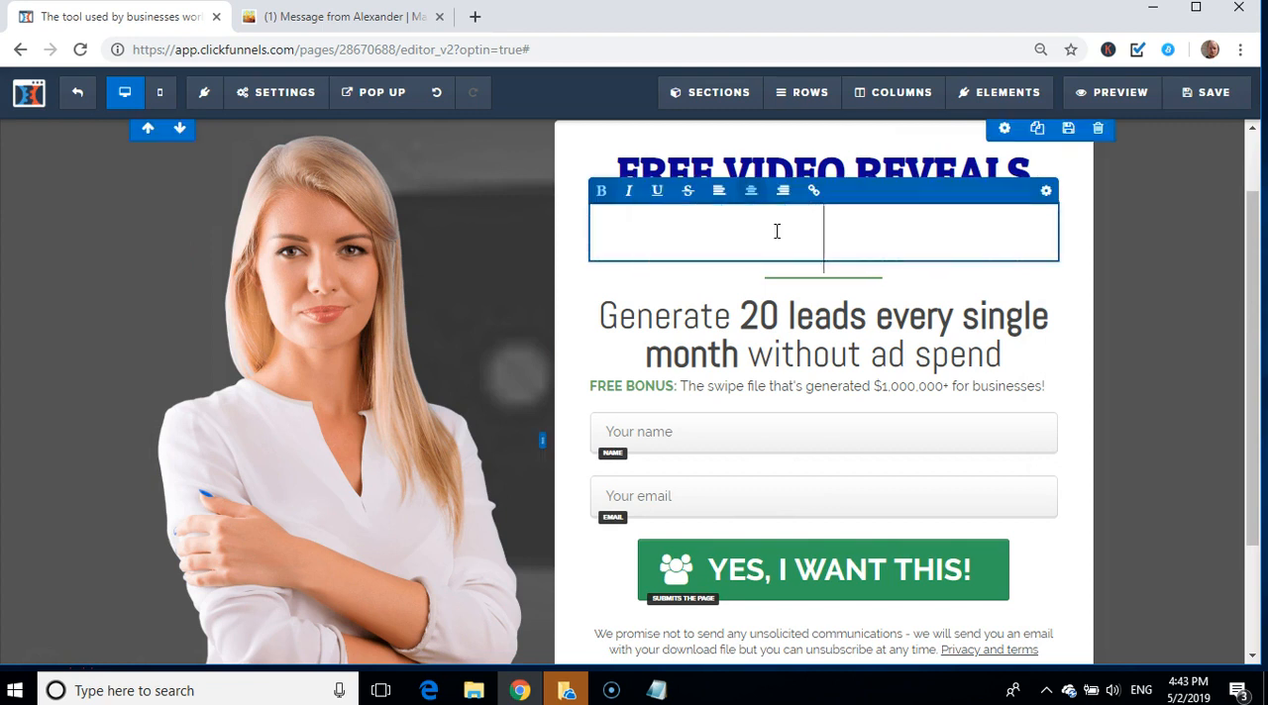
pyautogui.click(734, 297)
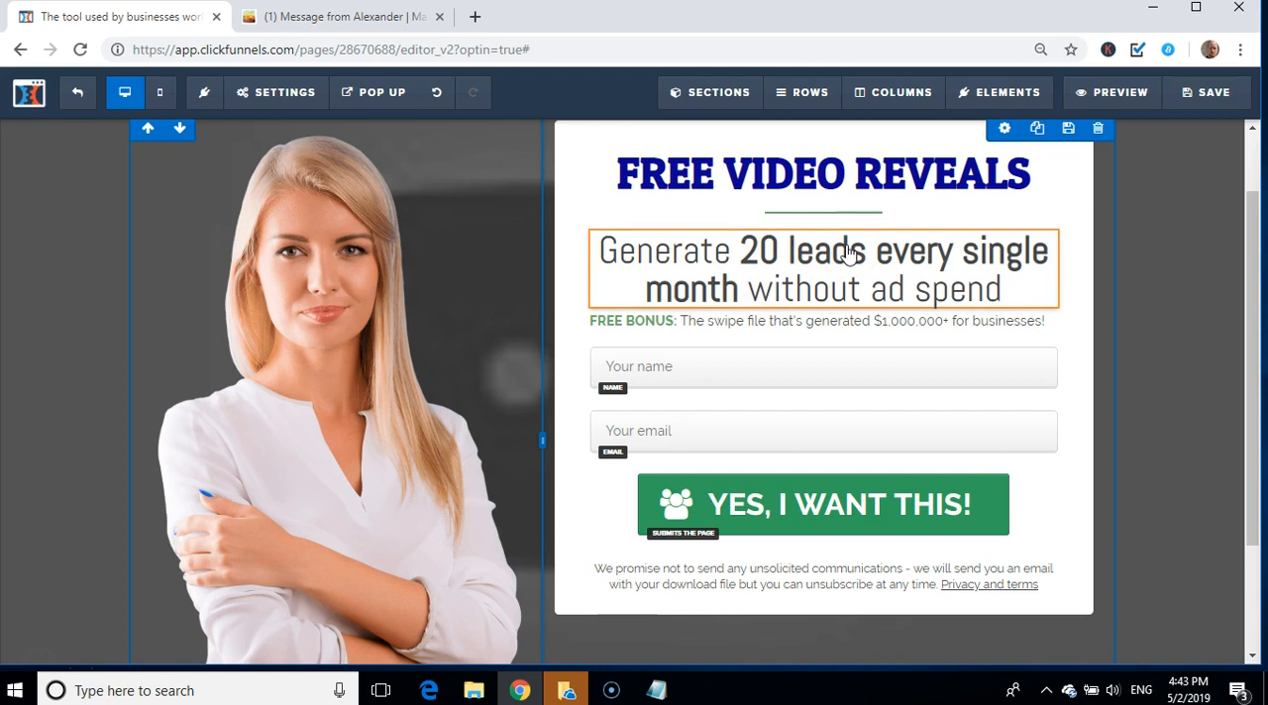
# Step: Replace the "Generate 20 leads" sub-headline with "How To Magically Manifest REAL, Spendable Cash... Starting In The Next 24 Hours...", copied from the Notepad notes
pyautogui.click(656, 690)
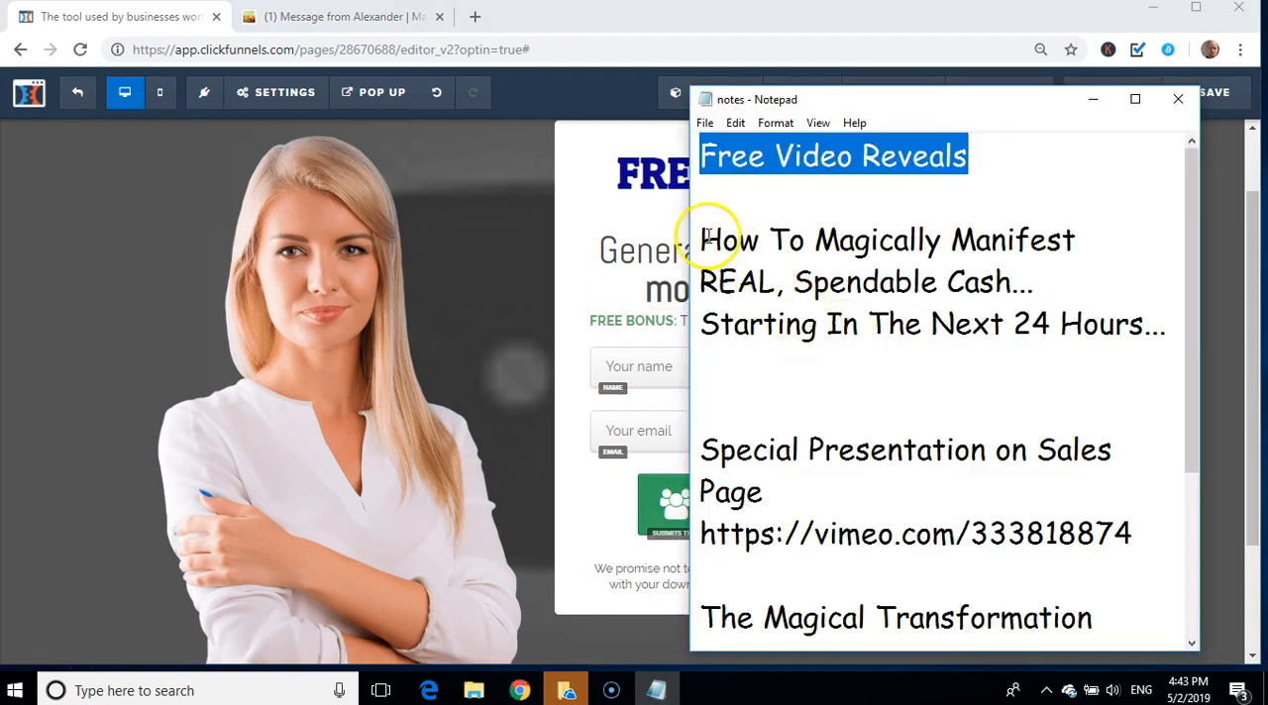
pyautogui.moveTo(703, 239); pyautogui.dragTo(1170, 320)
pyautogui.hotkey('ctrl', 'c')
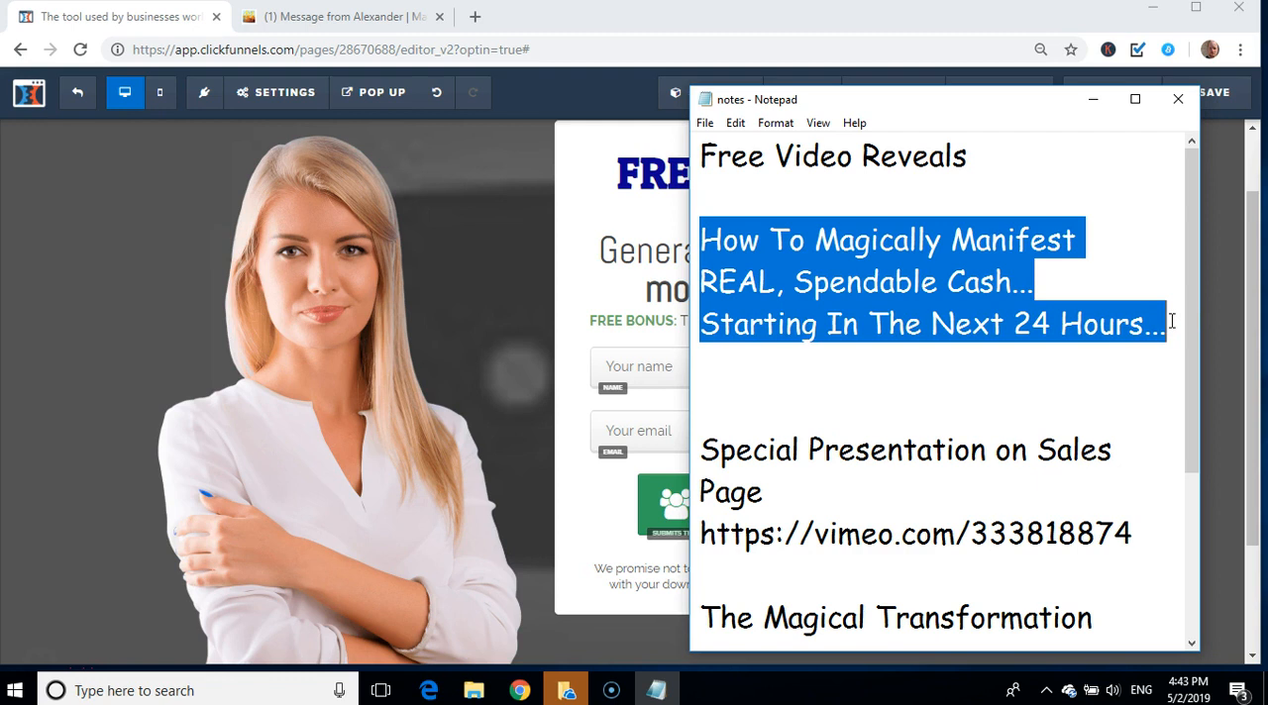
pyautogui.click(626, 264)
pyautogui.click(626, 259)
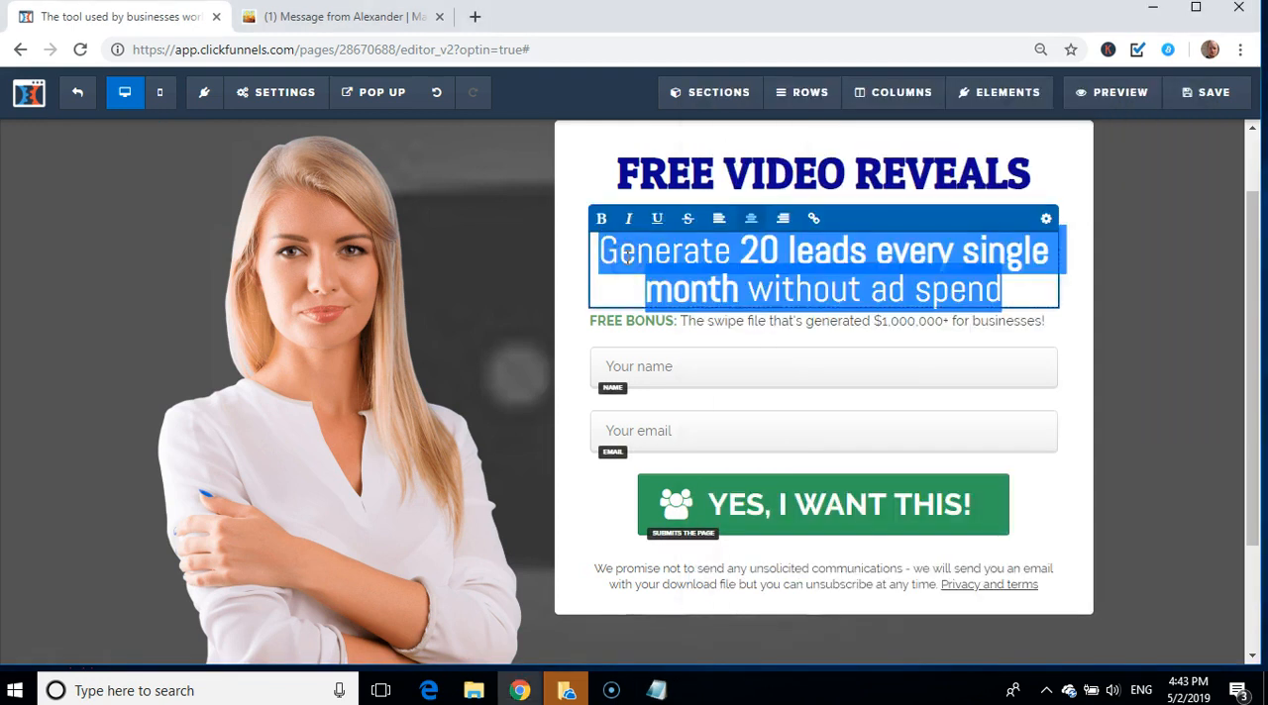
pyautogui.hotkey('ctrl', 'v')
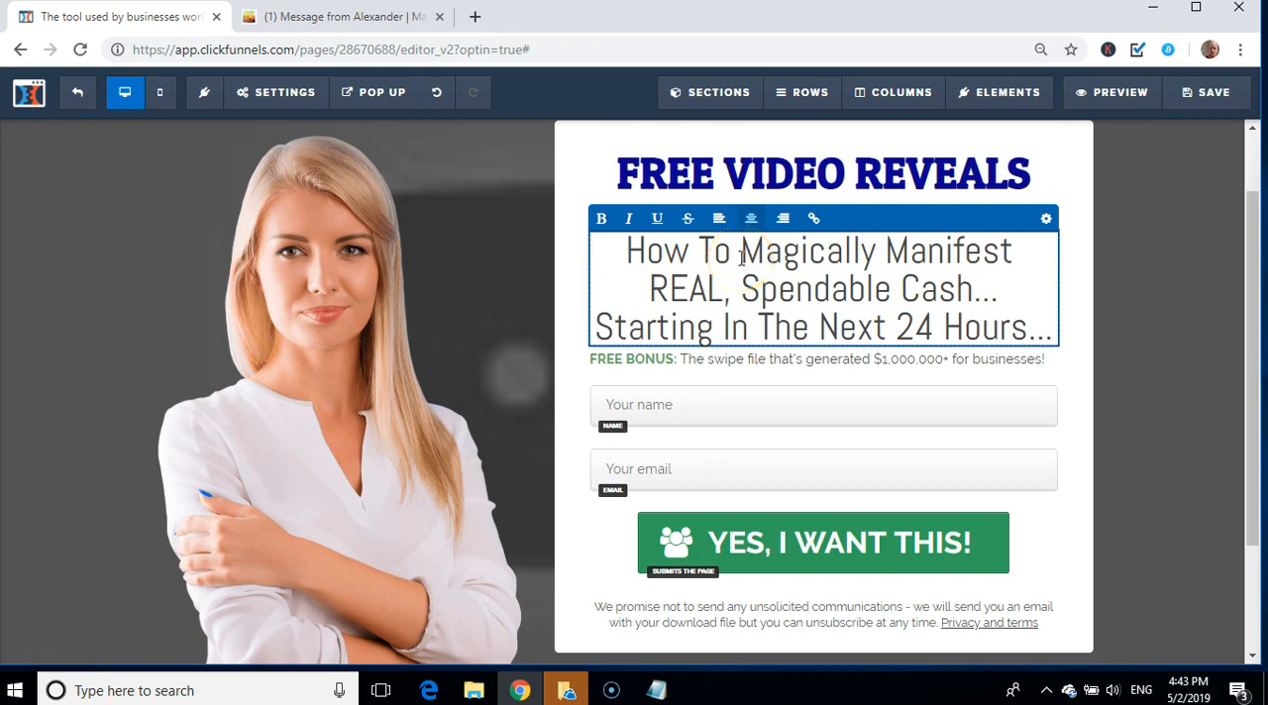
# Step: Bold the phrases "Magically Manifest", "Spendable Cash" and "The Next 24 Hours" in the sub-headline
pyautogui.moveTo(741, 255); pyautogui.dragTo(1016, 258)
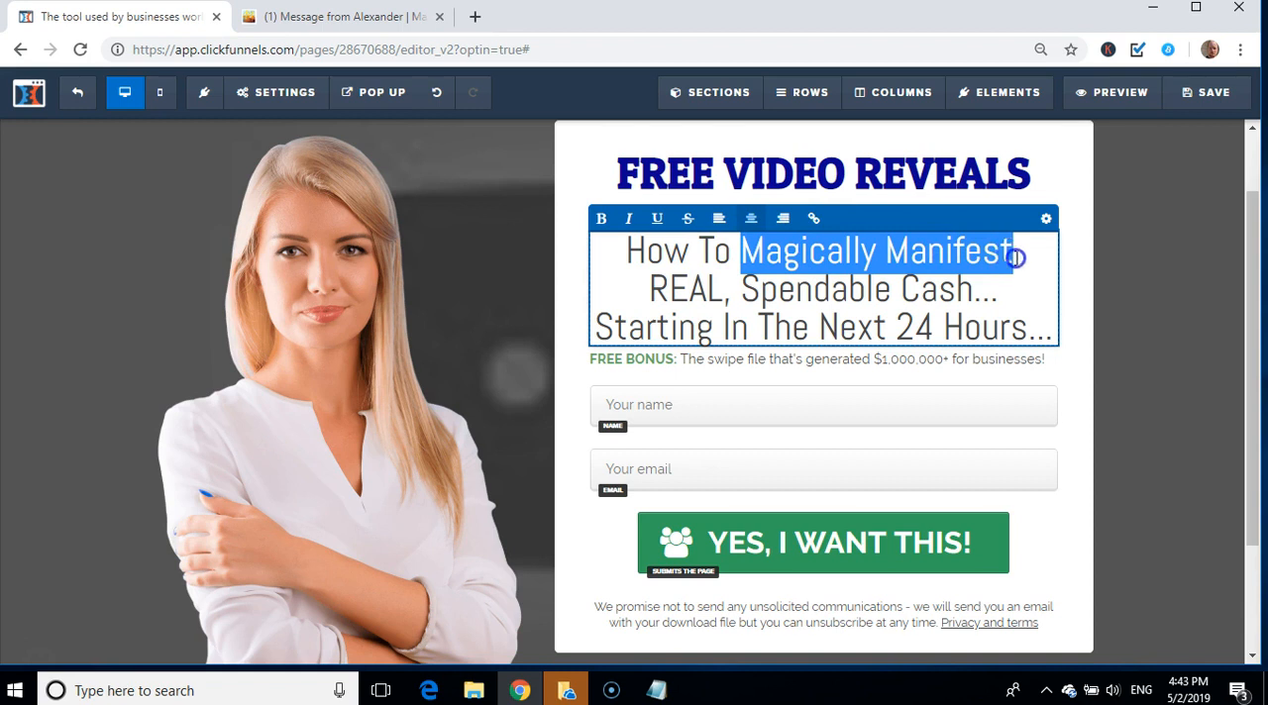
pyautogui.click(601, 224)
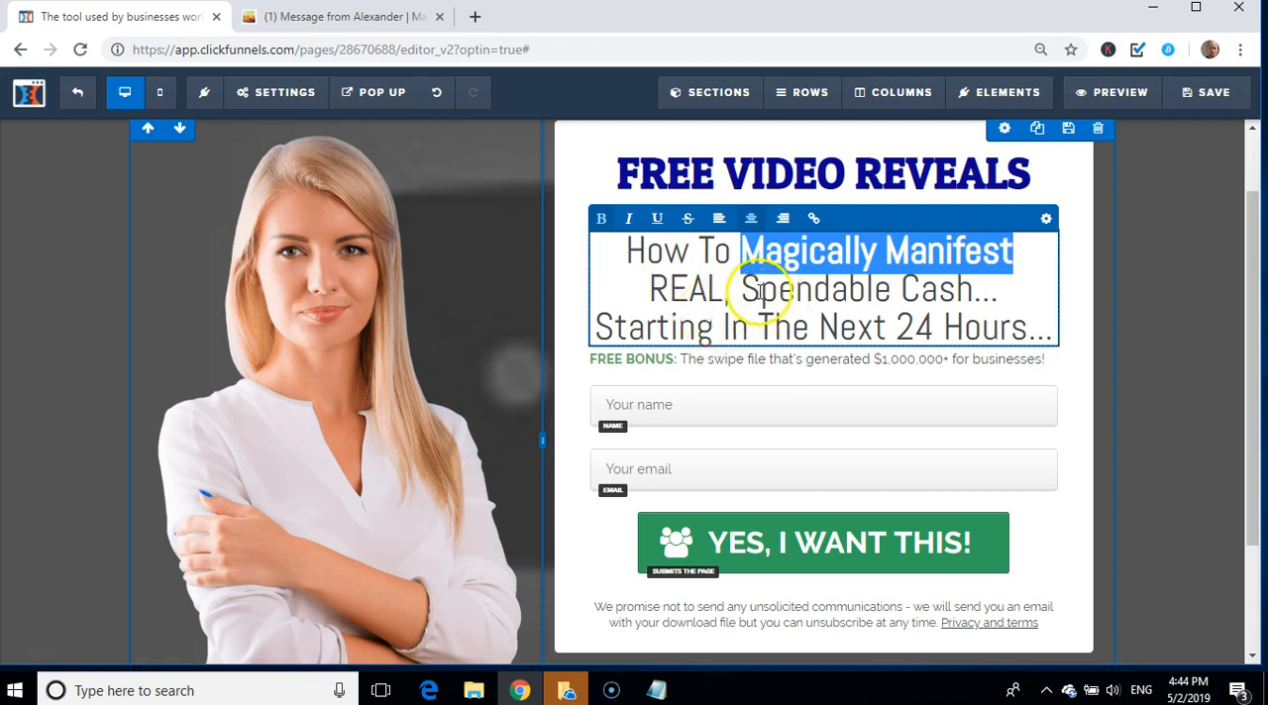
pyautogui.moveTo(742, 288); pyautogui.dragTo(976, 292)
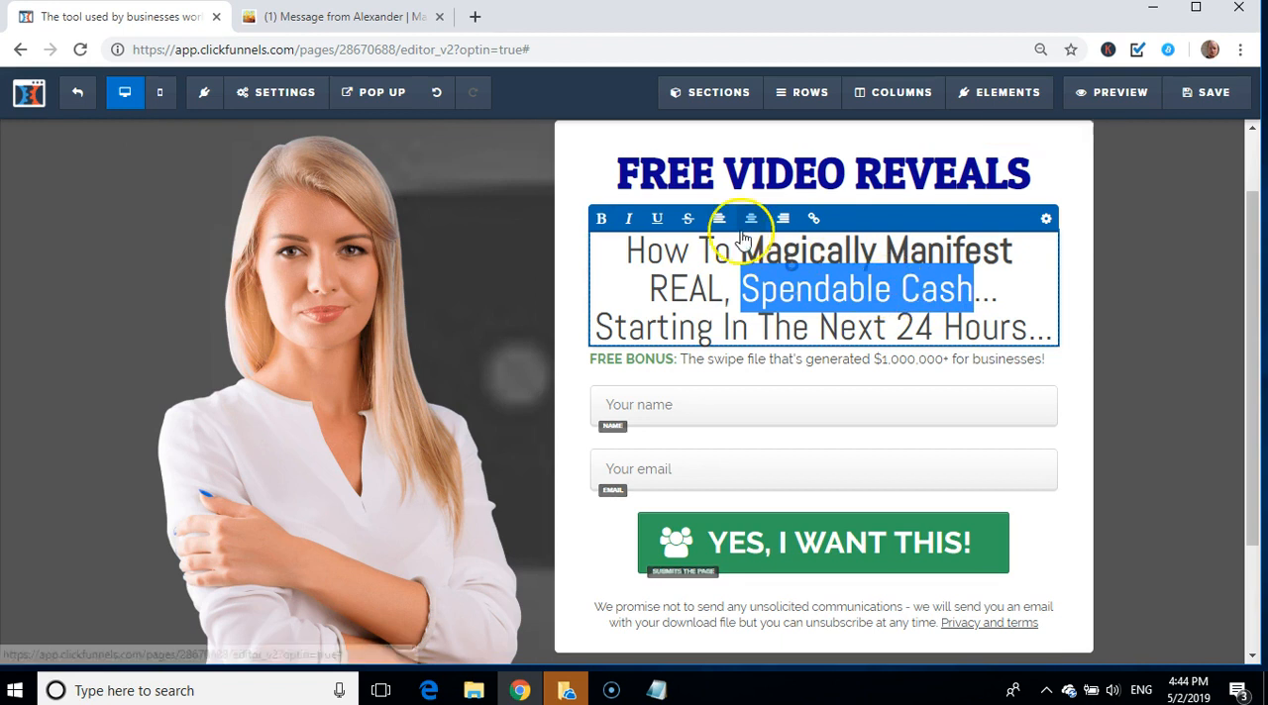
pyautogui.click(599, 222)
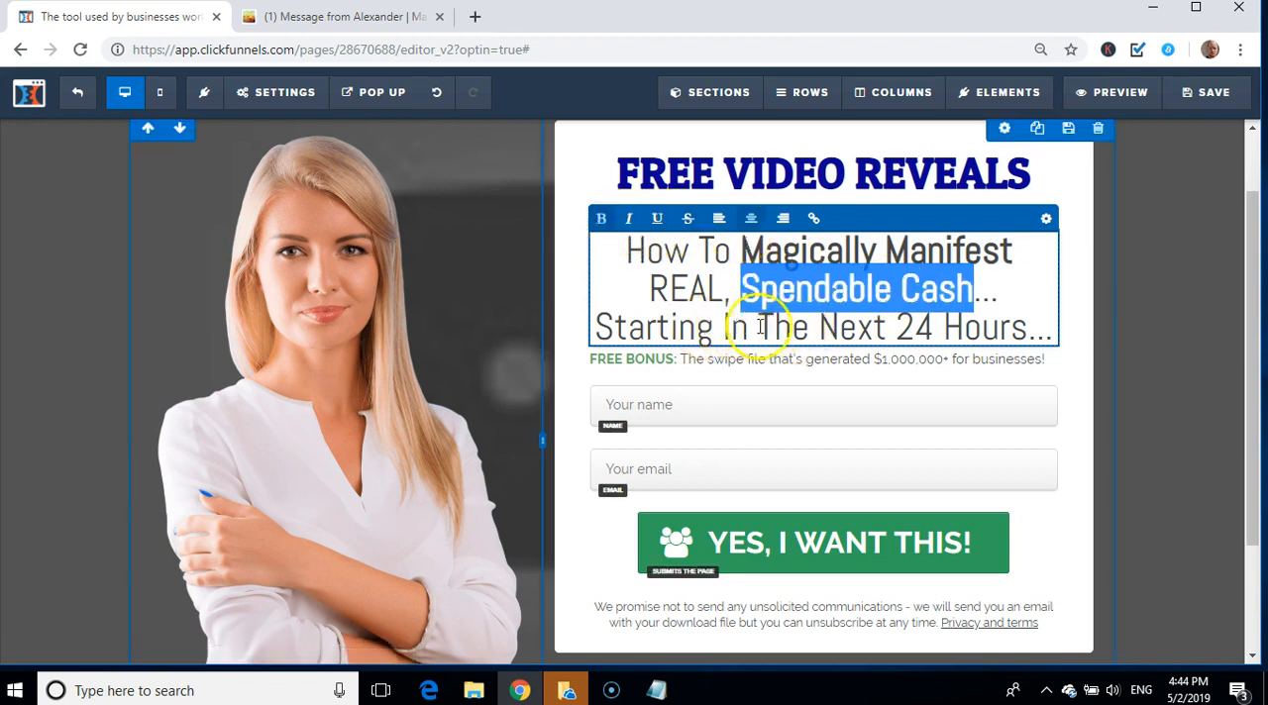
pyautogui.moveTo(758, 325); pyautogui.dragTo(1020, 323)
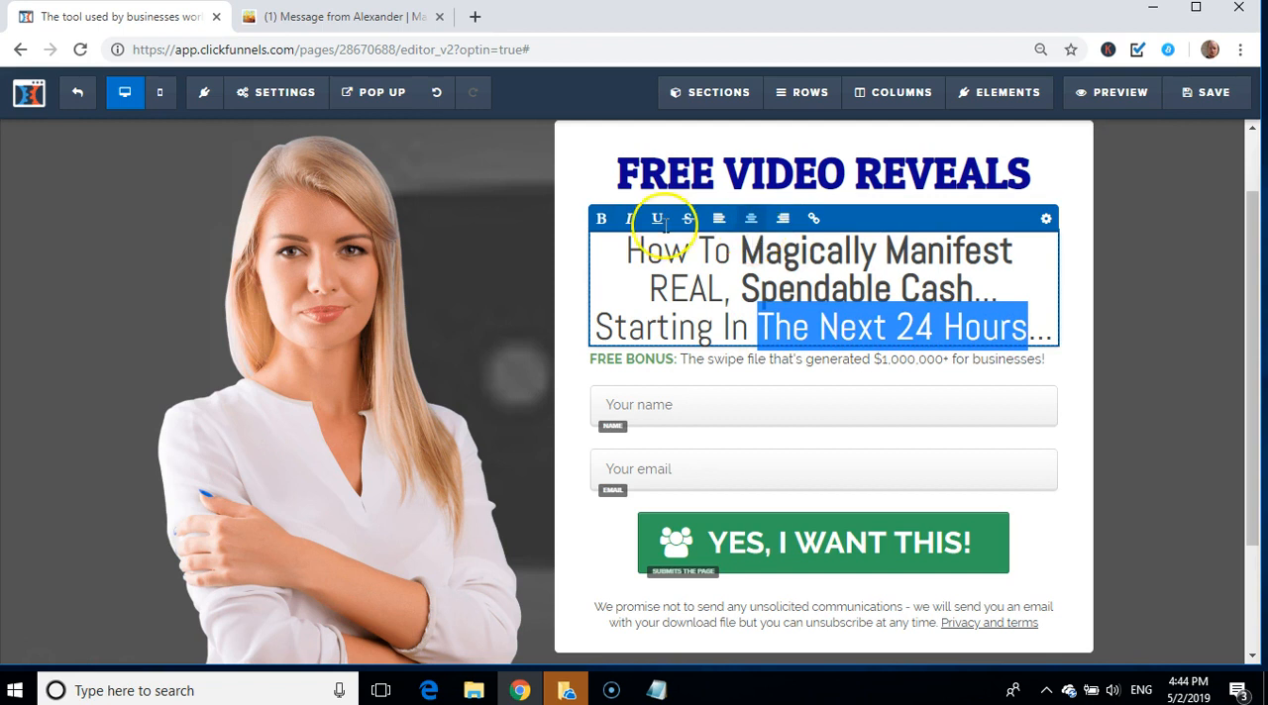
pyautogui.click(599, 218)
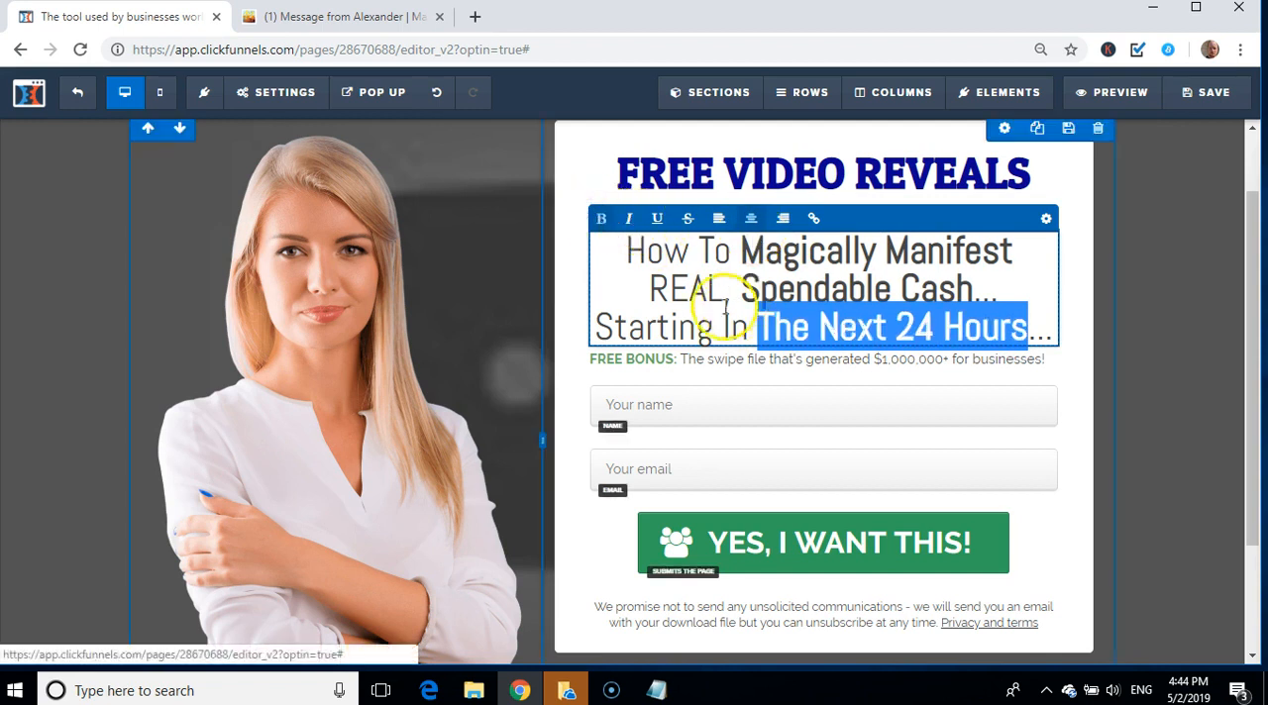
pyautogui.click(687, 289)
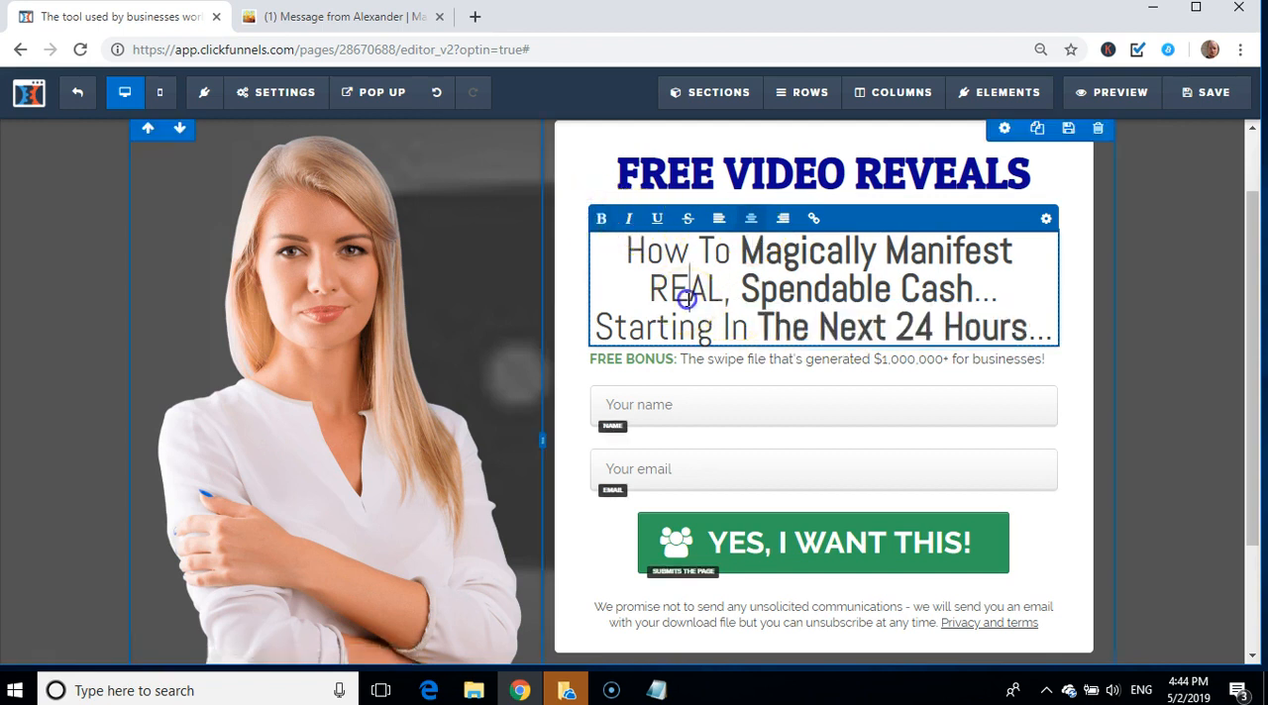
# Step: Open the sub-headline's settings and try near-black #090909 and dark green #194314 as its text color
pyautogui.click(1045, 219)
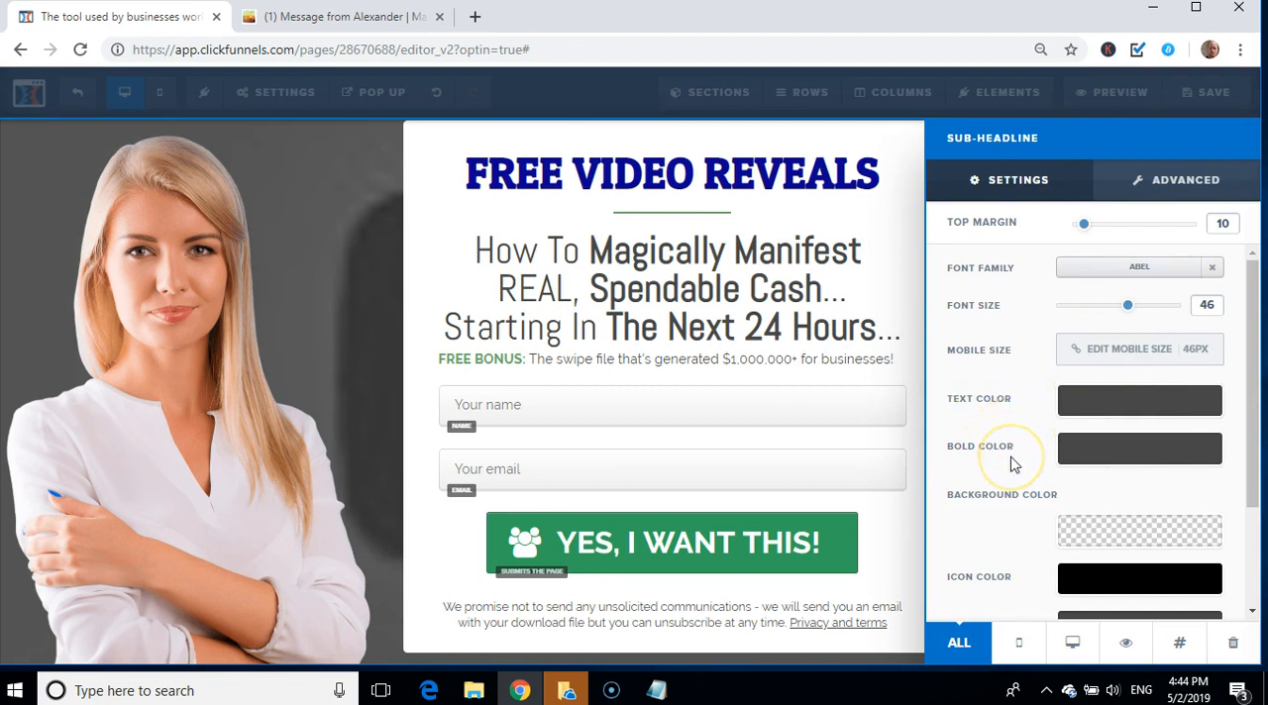
pyautogui.click(1096, 406)
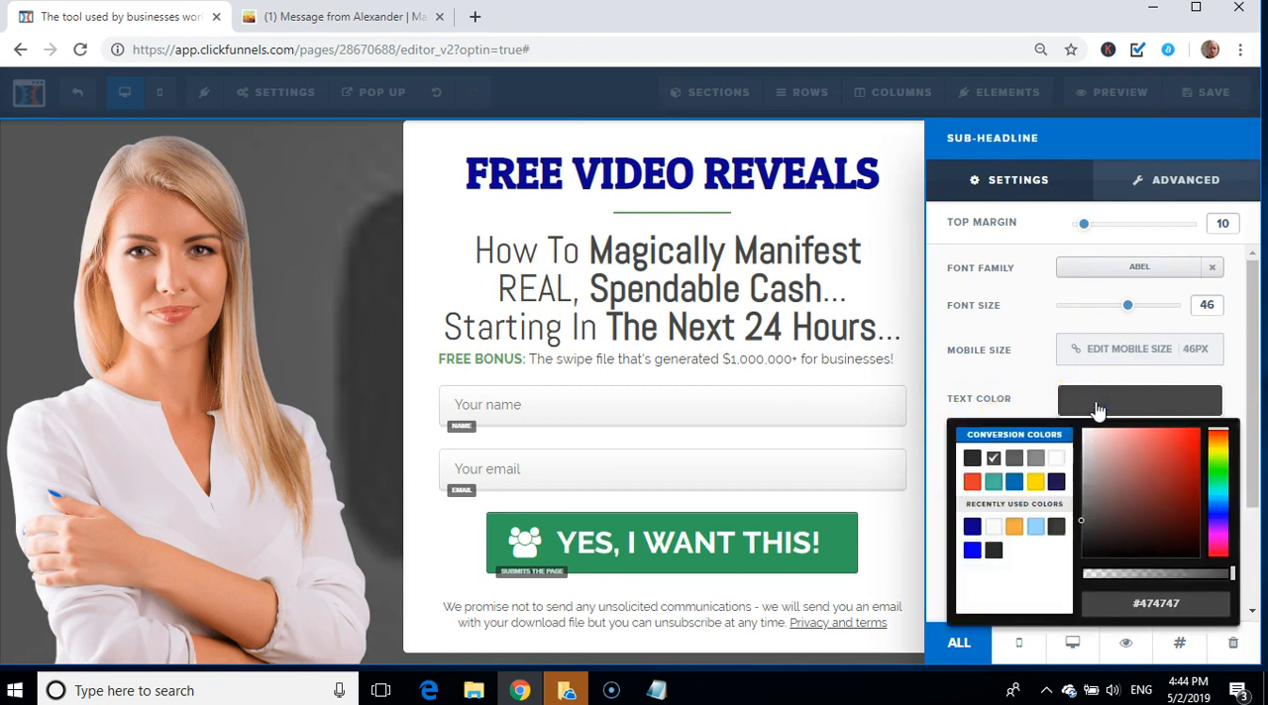
pyautogui.click(1104, 525)
pyautogui.moveTo(1108, 533)
pyautogui.mouseDown()
pyautogui.moveTo(1094, 567)
pyautogui.moveTo(1086, 559)
pyautogui.mouseUp()
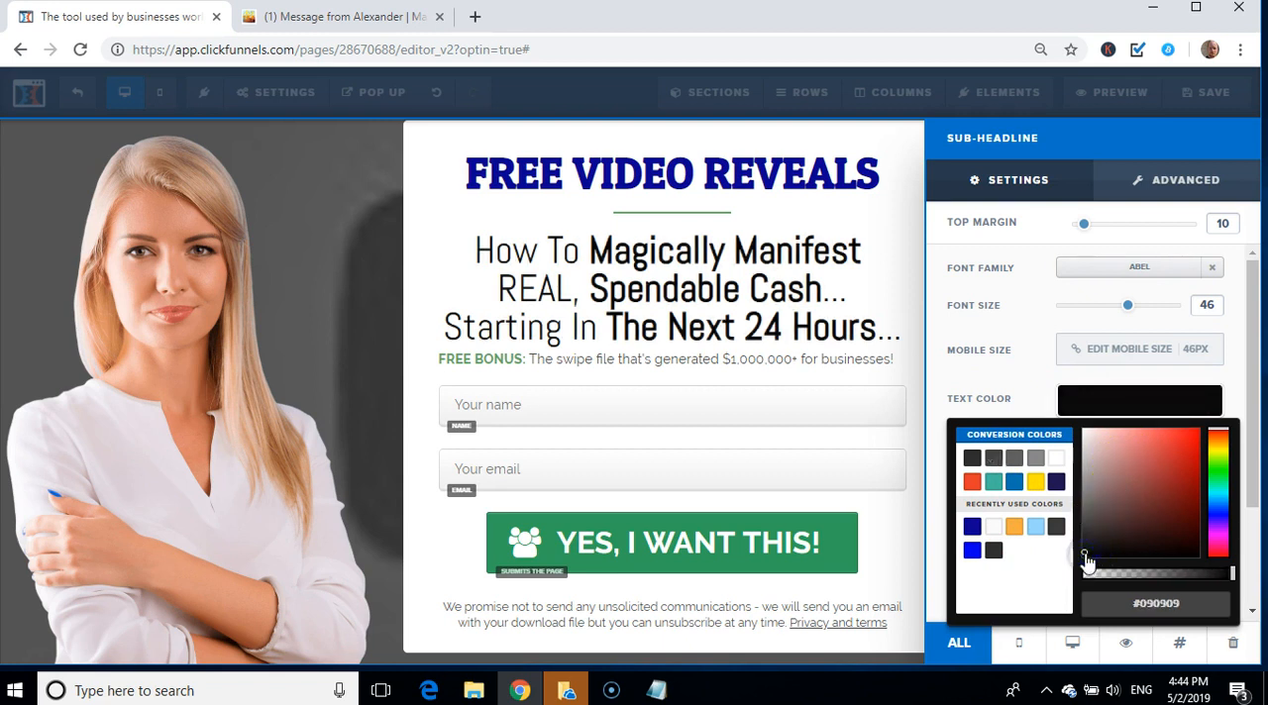
pyautogui.click(1220, 468)
pyautogui.moveTo(1154, 495)
pyautogui.mouseDown()
pyautogui.moveTo(1184, 461)
pyautogui.moveTo(1167, 532)
pyautogui.mouseUp()
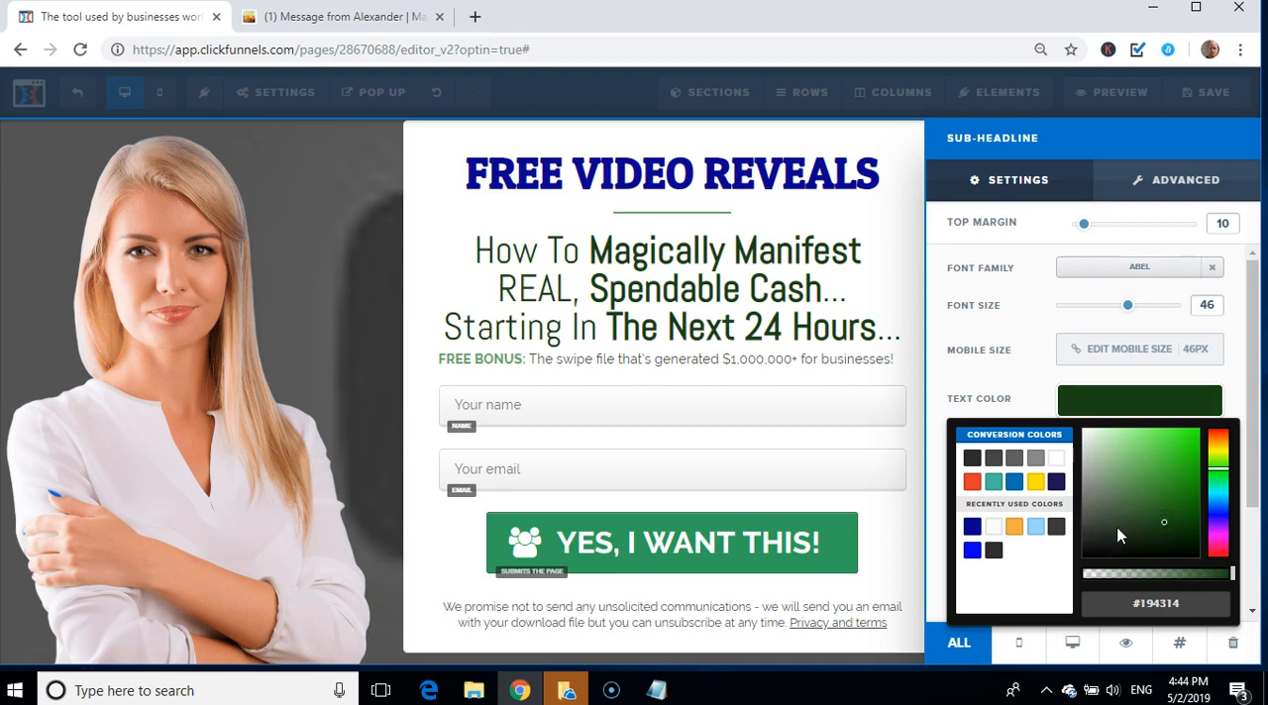
# Step: Set the text color of the "How To Magically Manifest" sub-headline to dark purple #5a0267
pyautogui.click(1190, 527)
pyautogui.click(1218, 535)
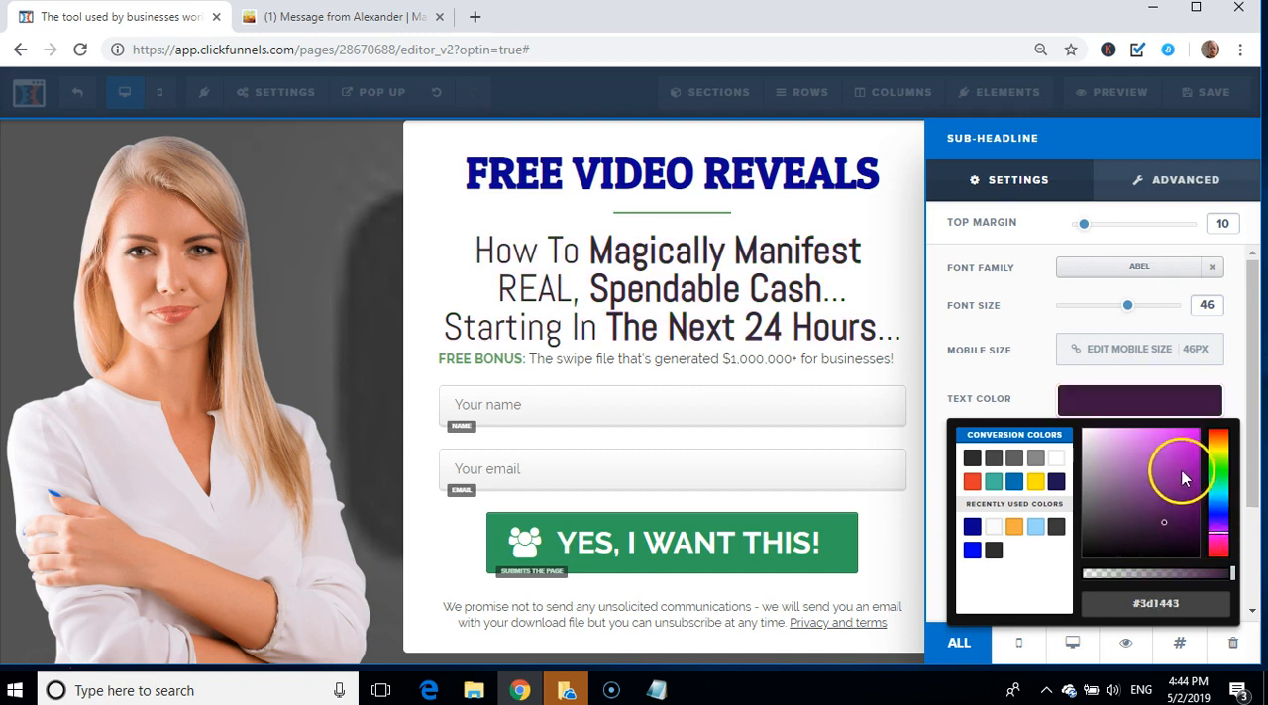
pyautogui.click(1179, 469)
pyautogui.click(1196, 515)
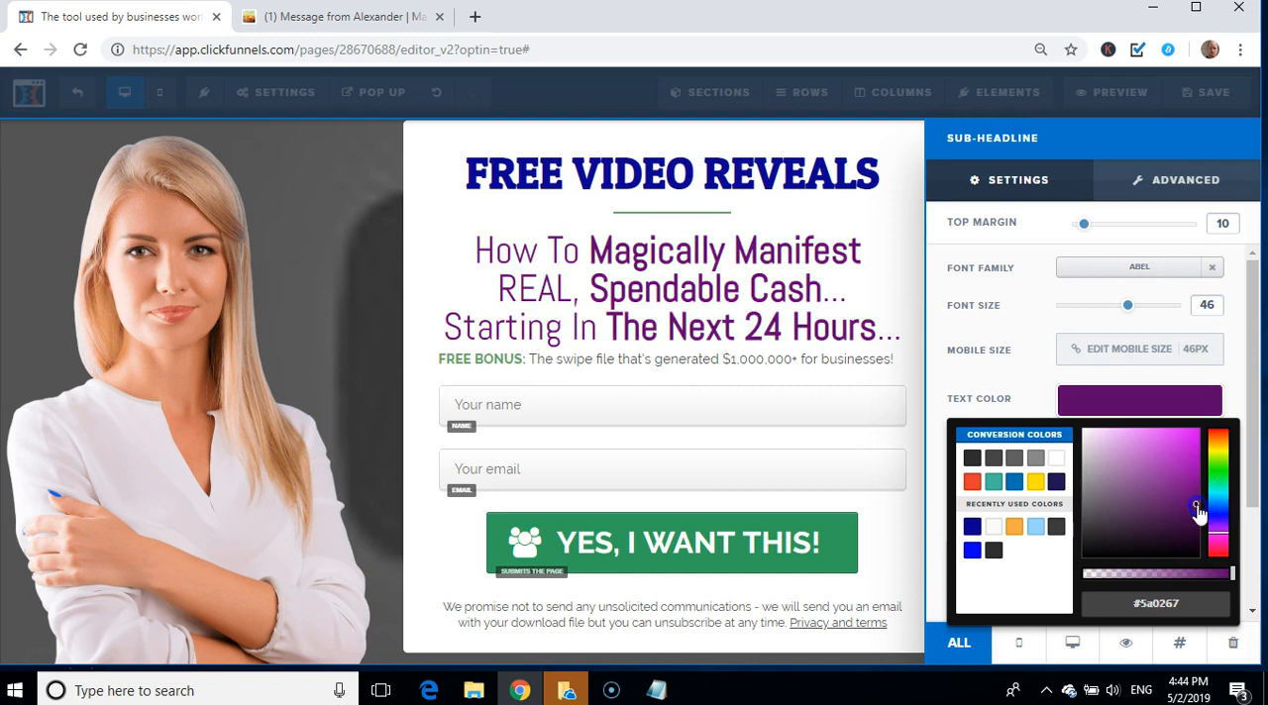
# Step: Darken the sub-headline's text color to purple #4a0654 and set its bold color to purple #5b0764
pyautogui.click(1190, 514)
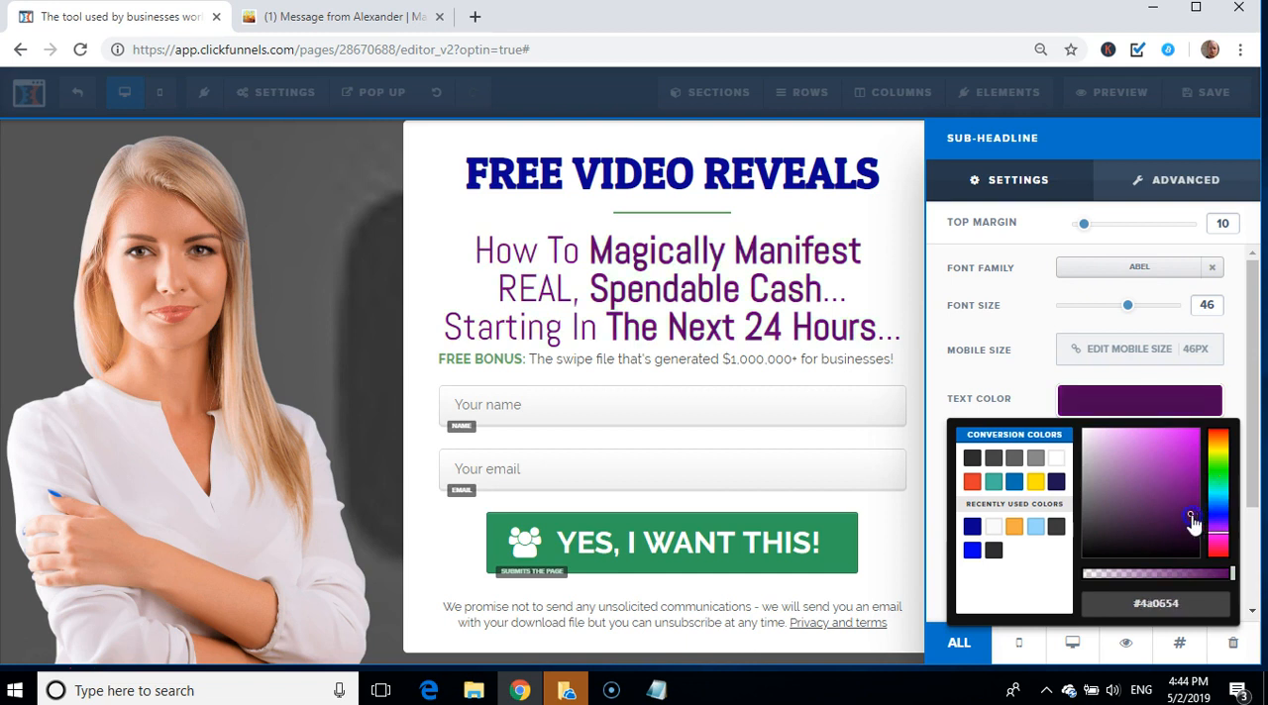
pyautogui.click(1002, 389)
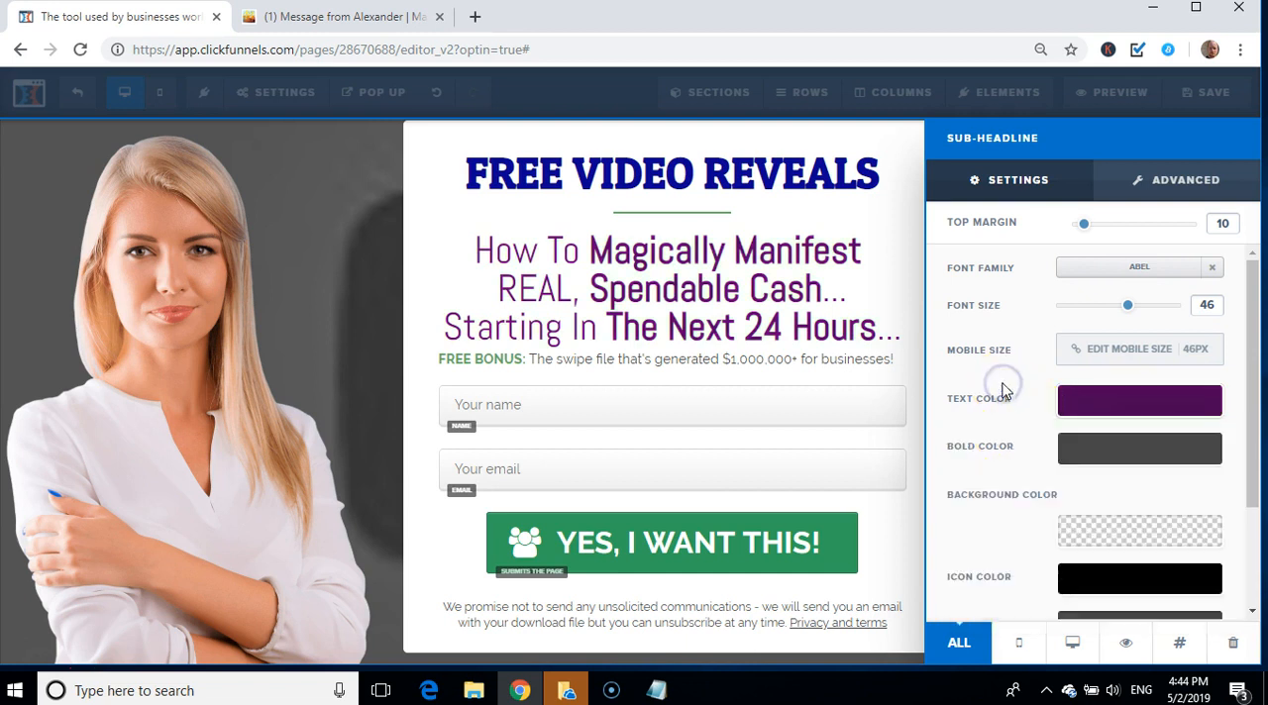
pyautogui.click(1102, 455)
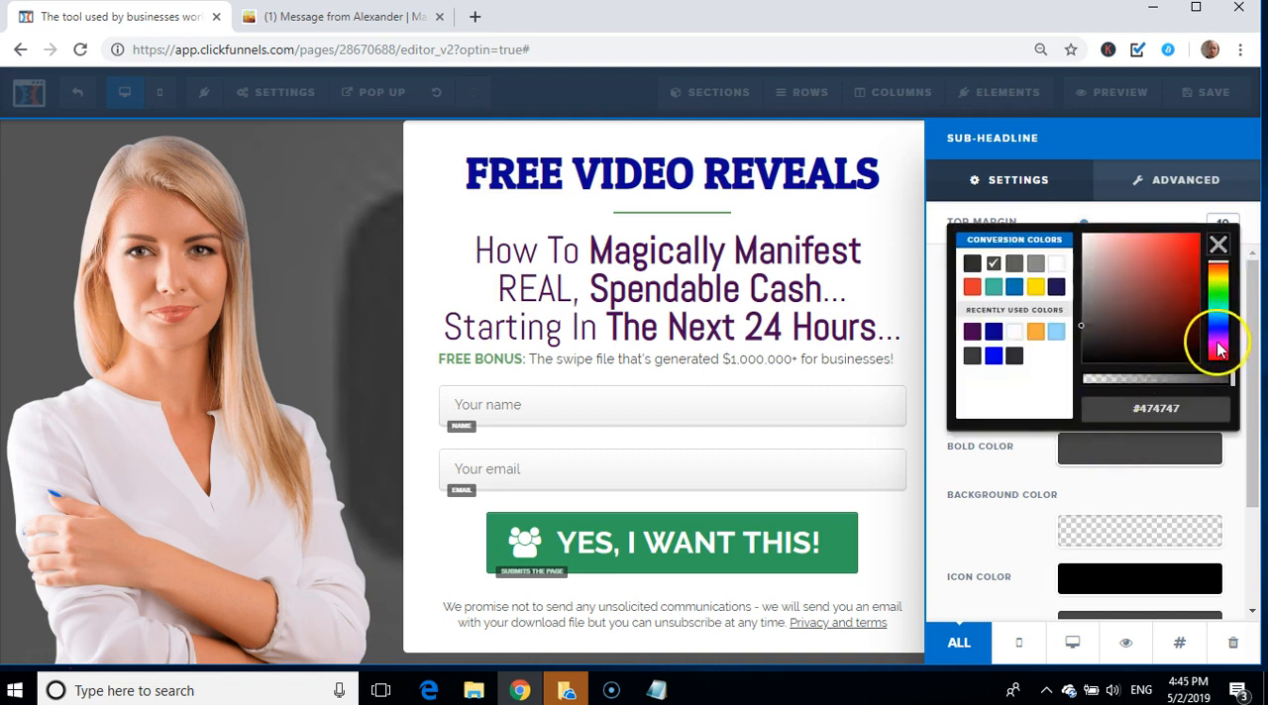
pyautogui.click(1219, 351)
pyautogui.click(1190, 315)
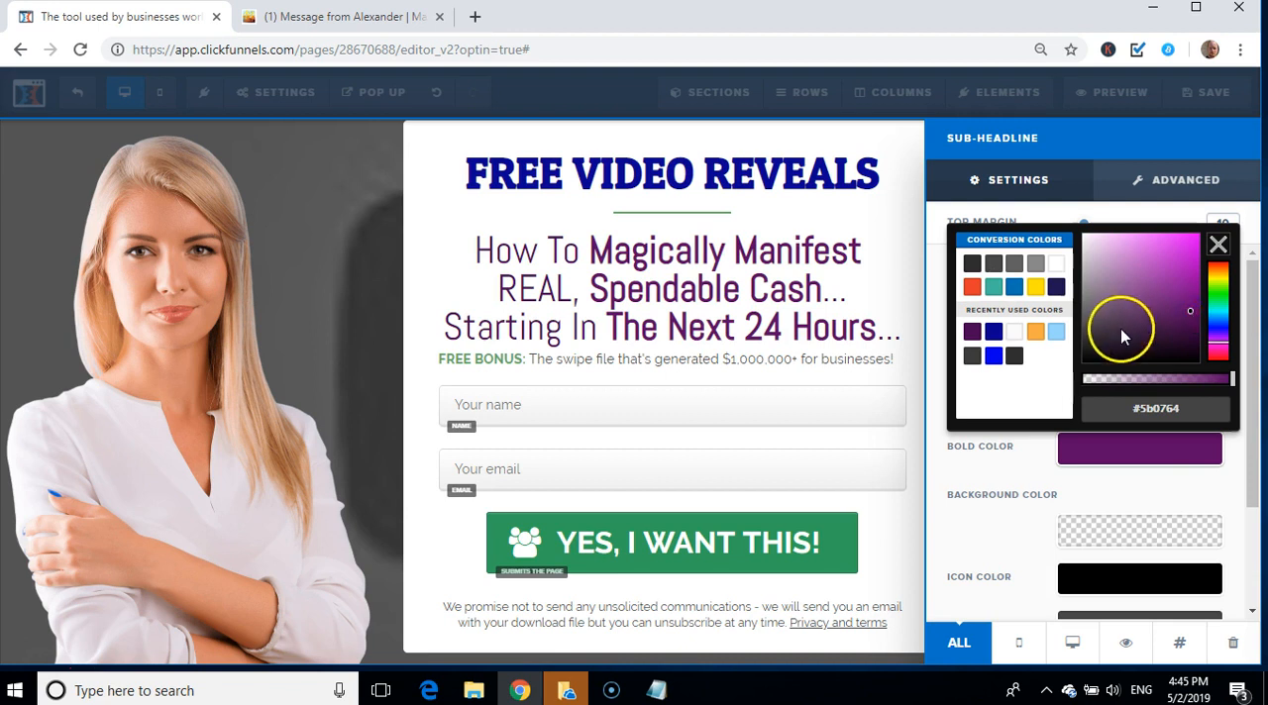
pyautogui.click(991, 475)
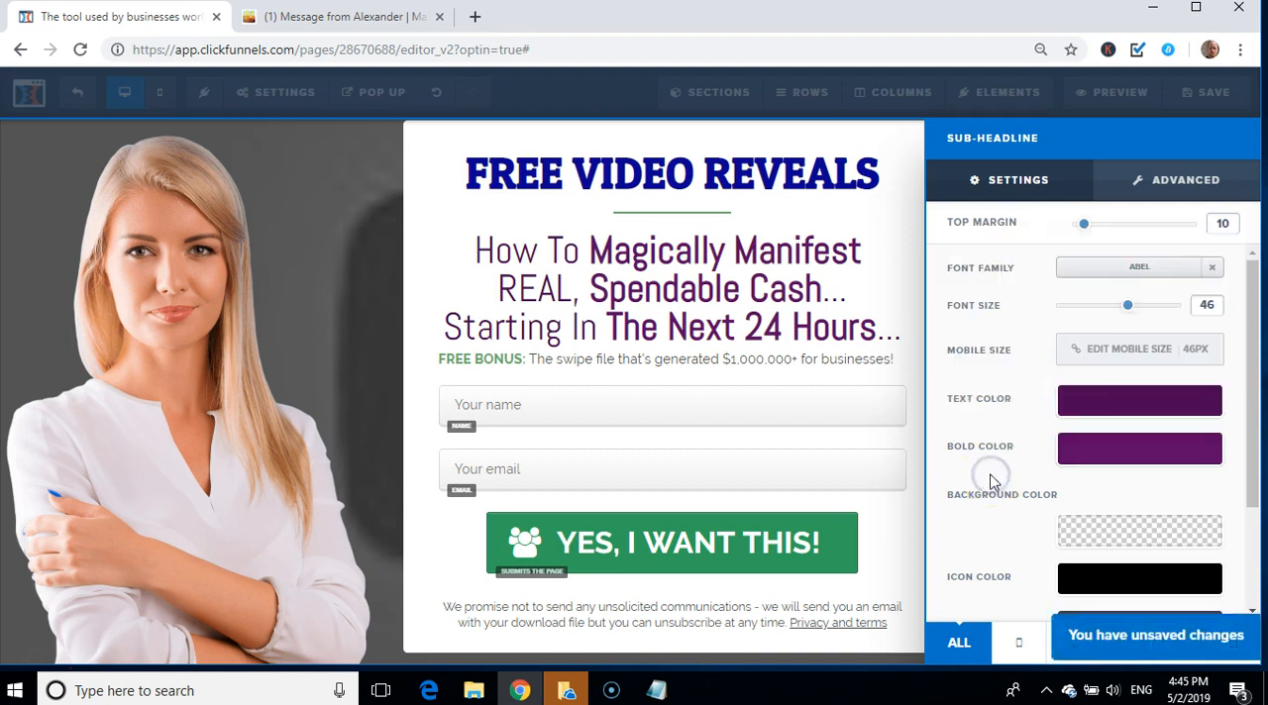
# Step: Try brown #542106 and red #e43b2c as the sub-headline's text color, and settle on near-black #0b0b0b
pyautogui.click(1109, 402)
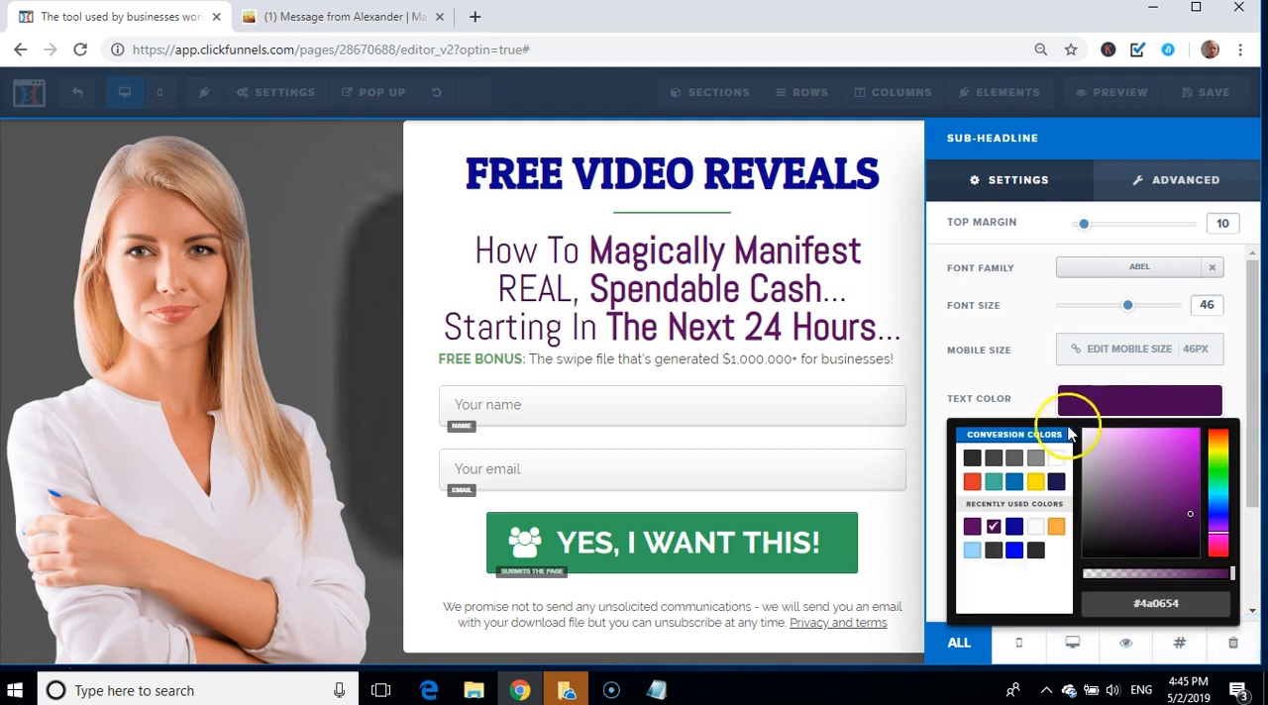
pyautogui.click(1224, 440)
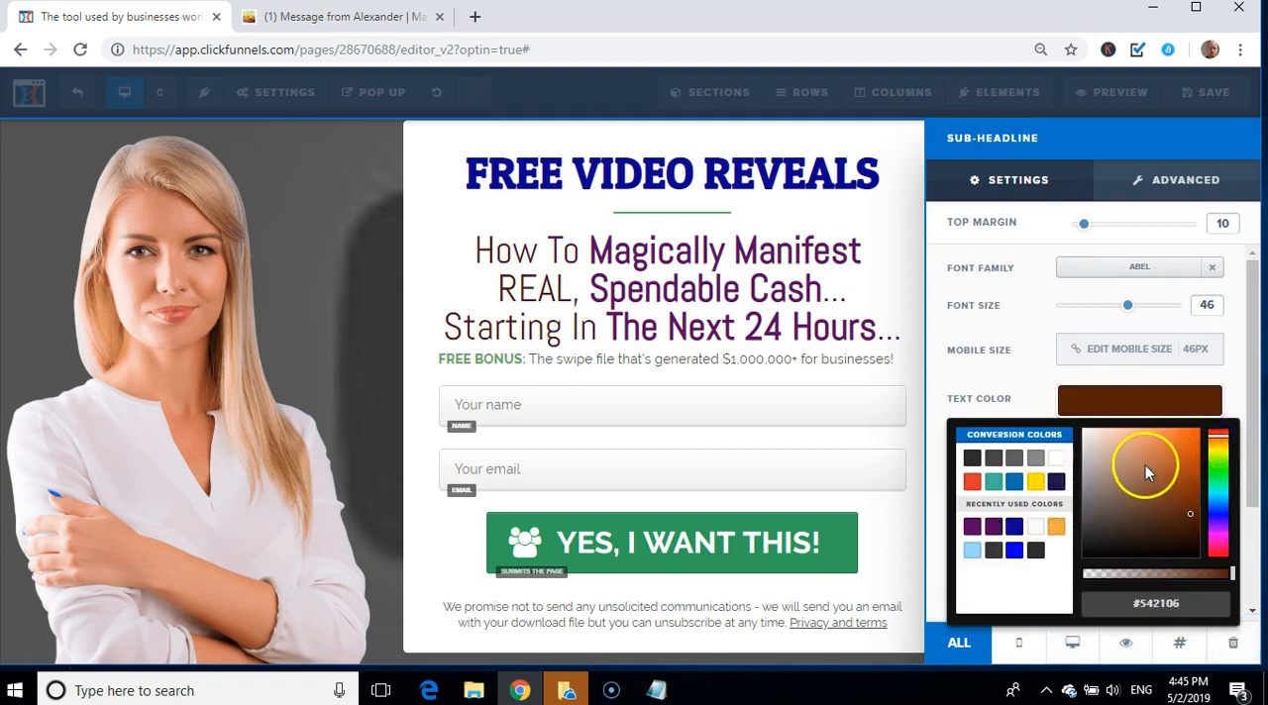
pyautogui.click(970, 483)
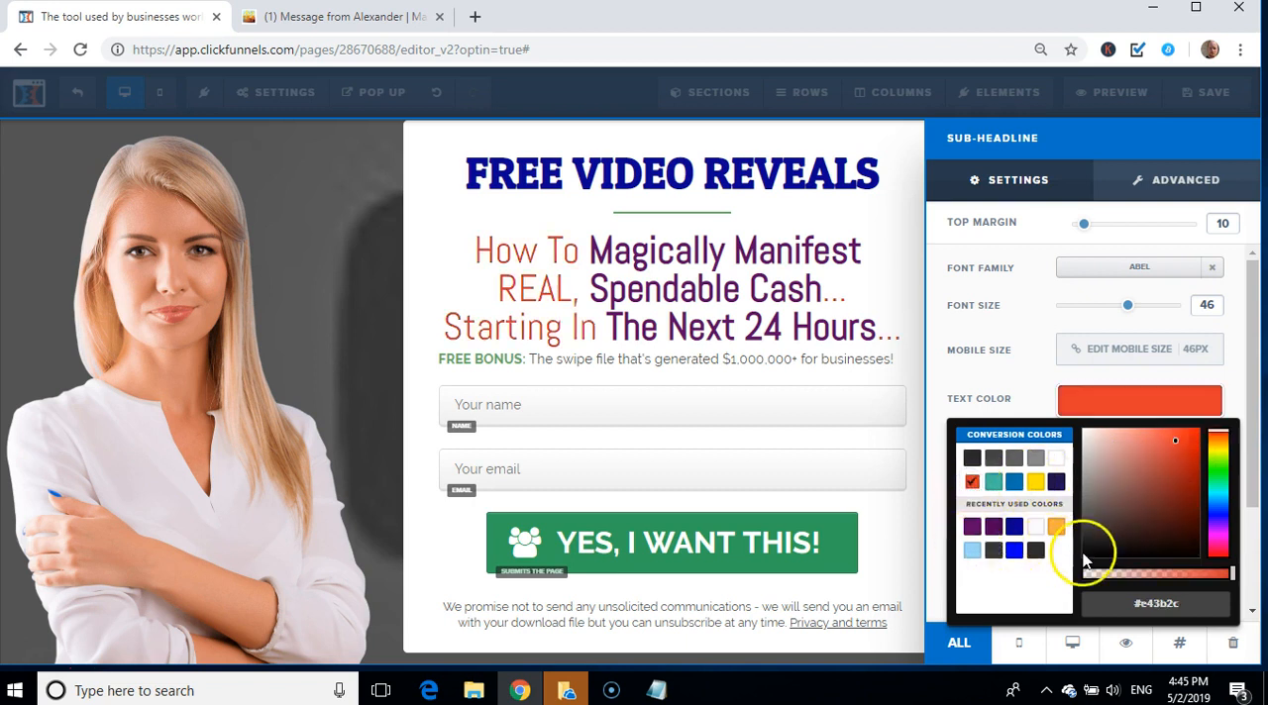
pyautogui.click(1087, 558)
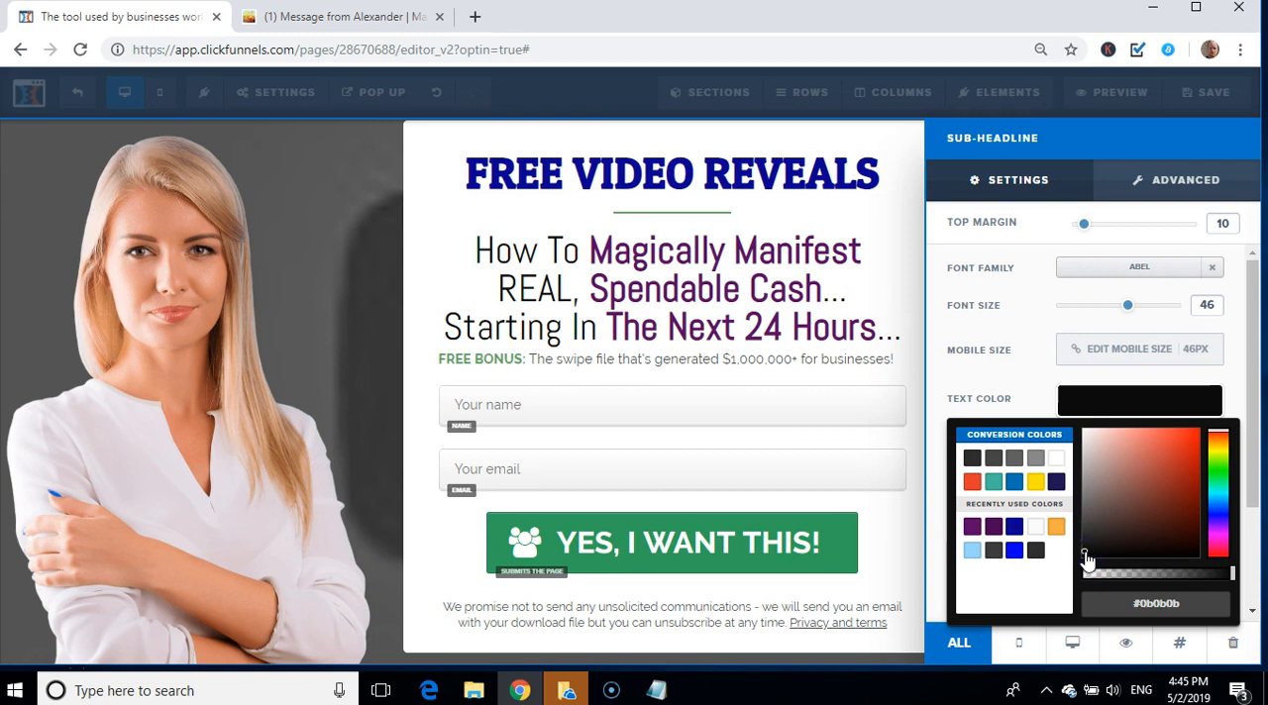
pyautogui.click(975, 381)
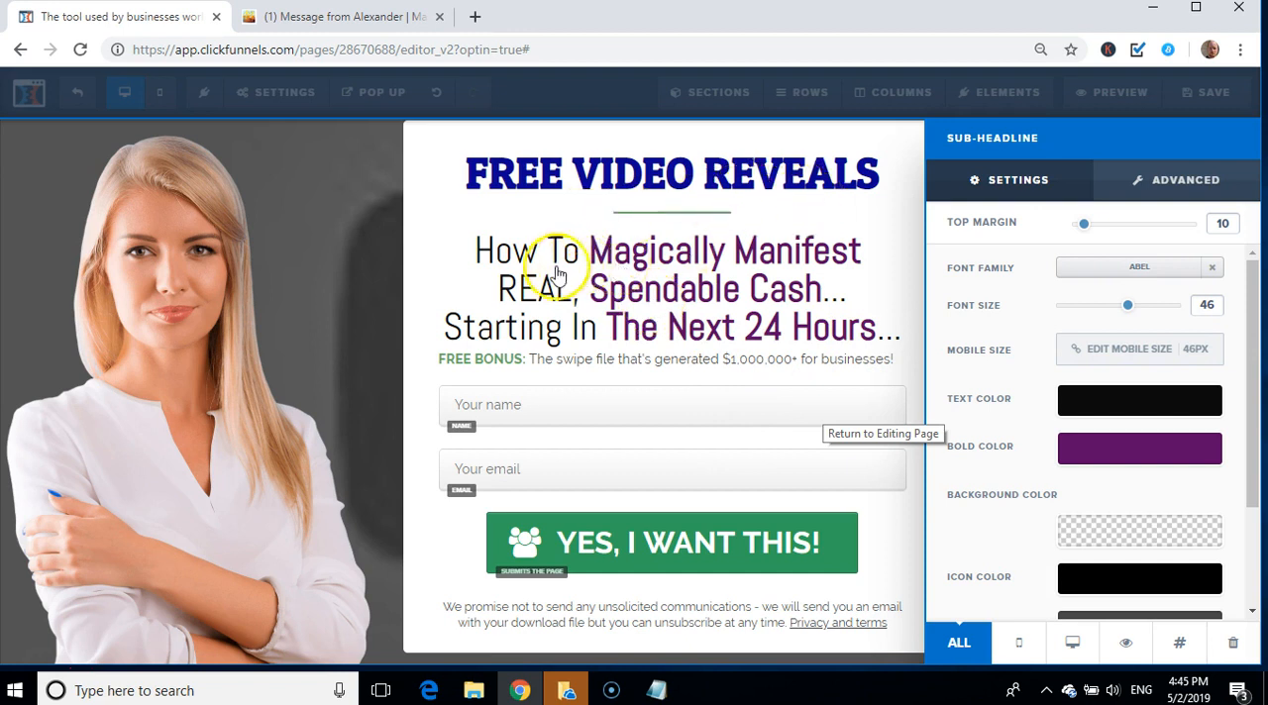
# Step: Delete the "FREE BONUS" text line below the sub-headline
pyautogui.click(704, 361)
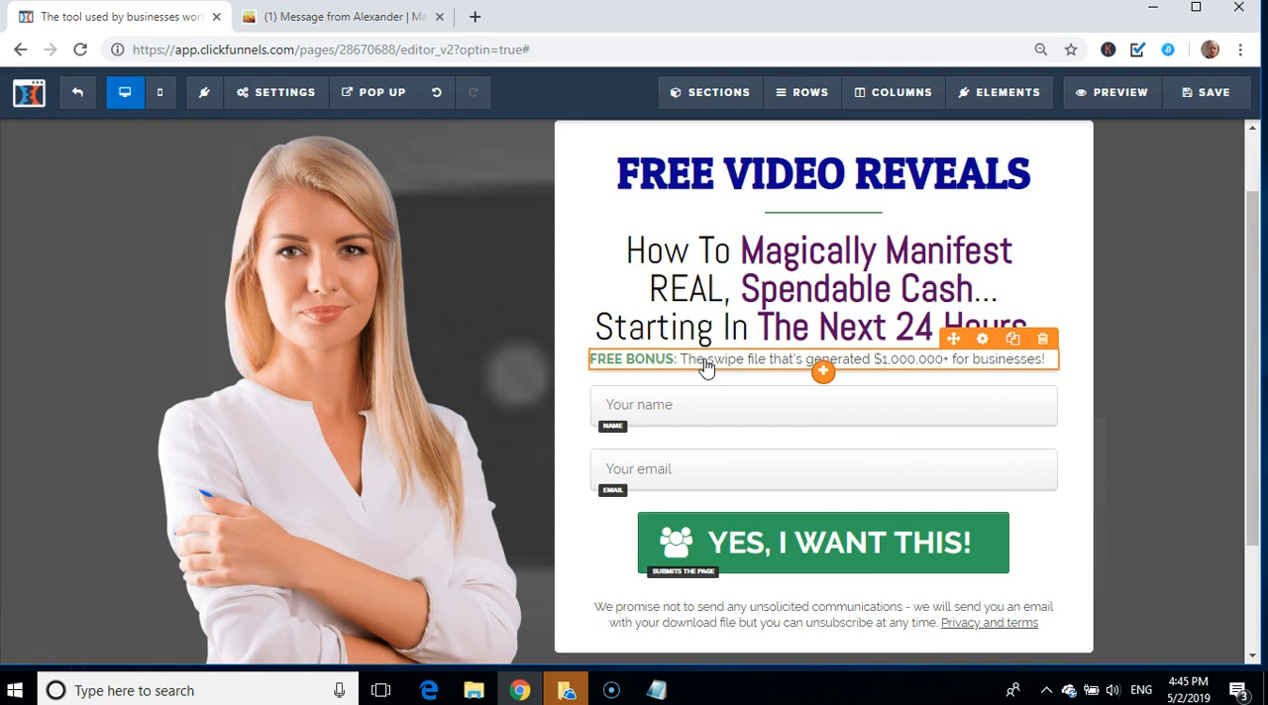
pyautogui.click(1044, 340)
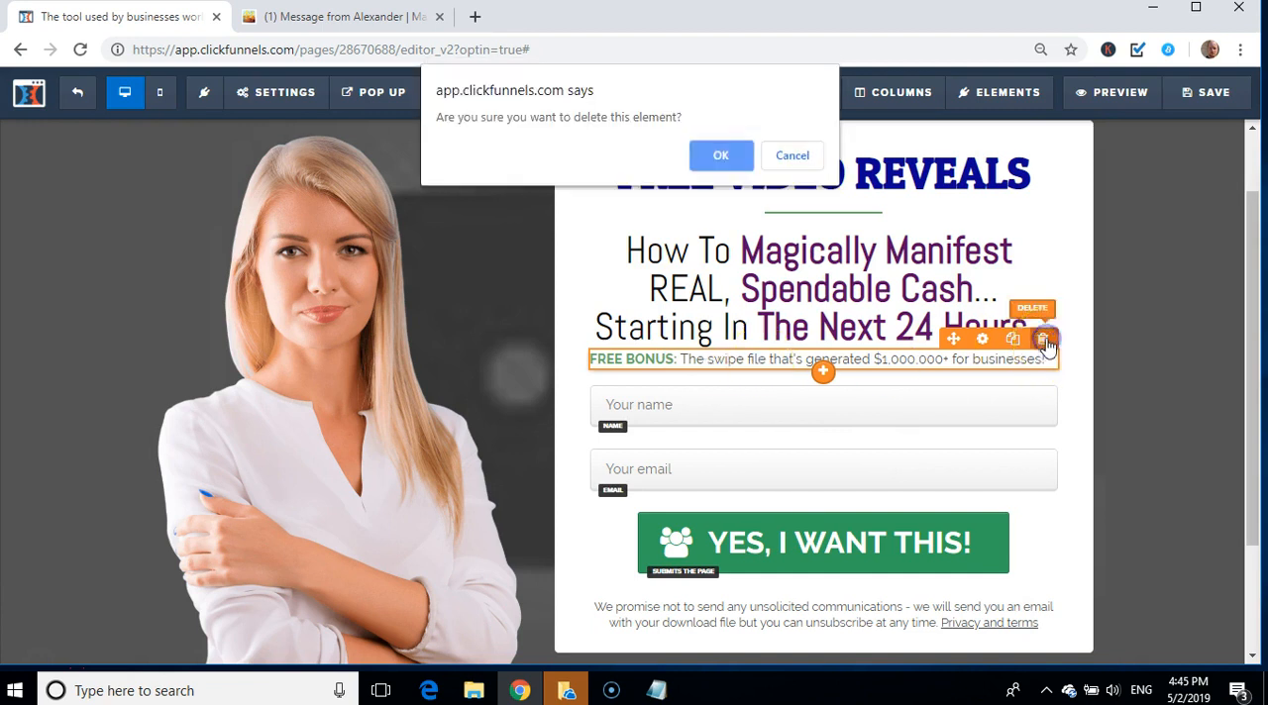
pyautogui.click(720, 156)
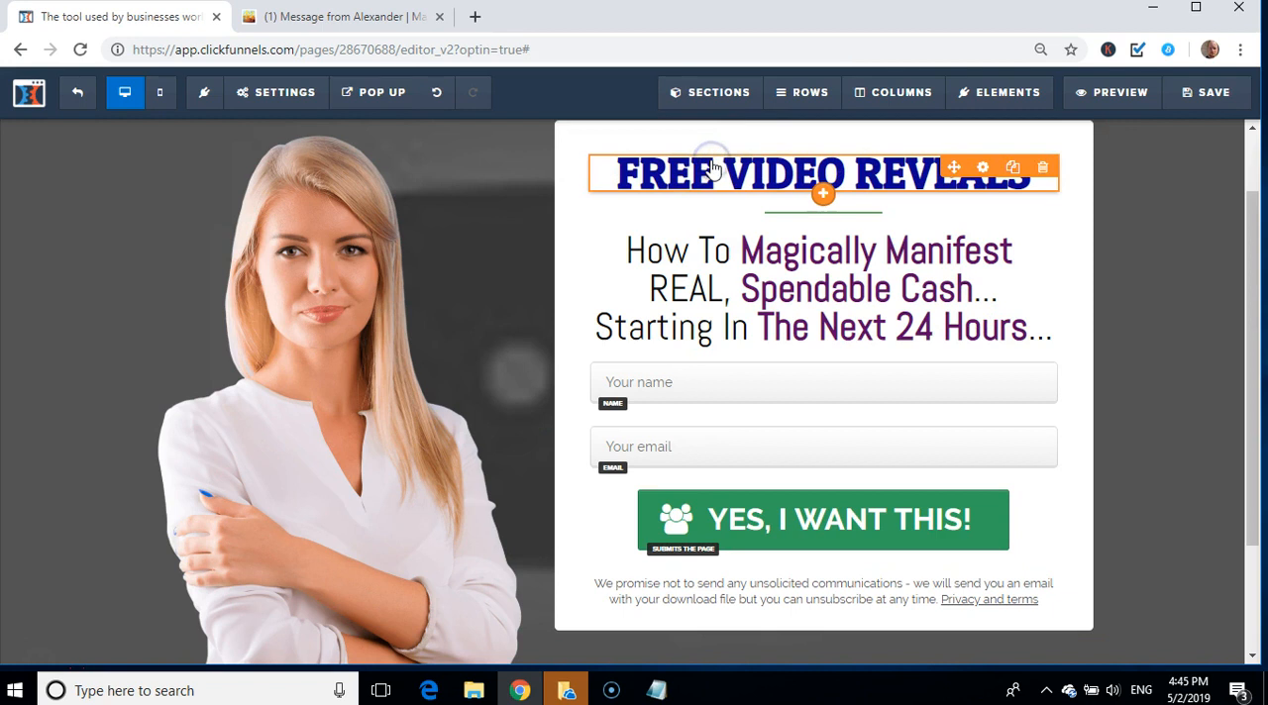
# Step: Delete the "Your name" input field from the optin form
pyautogui.click(790, 385)
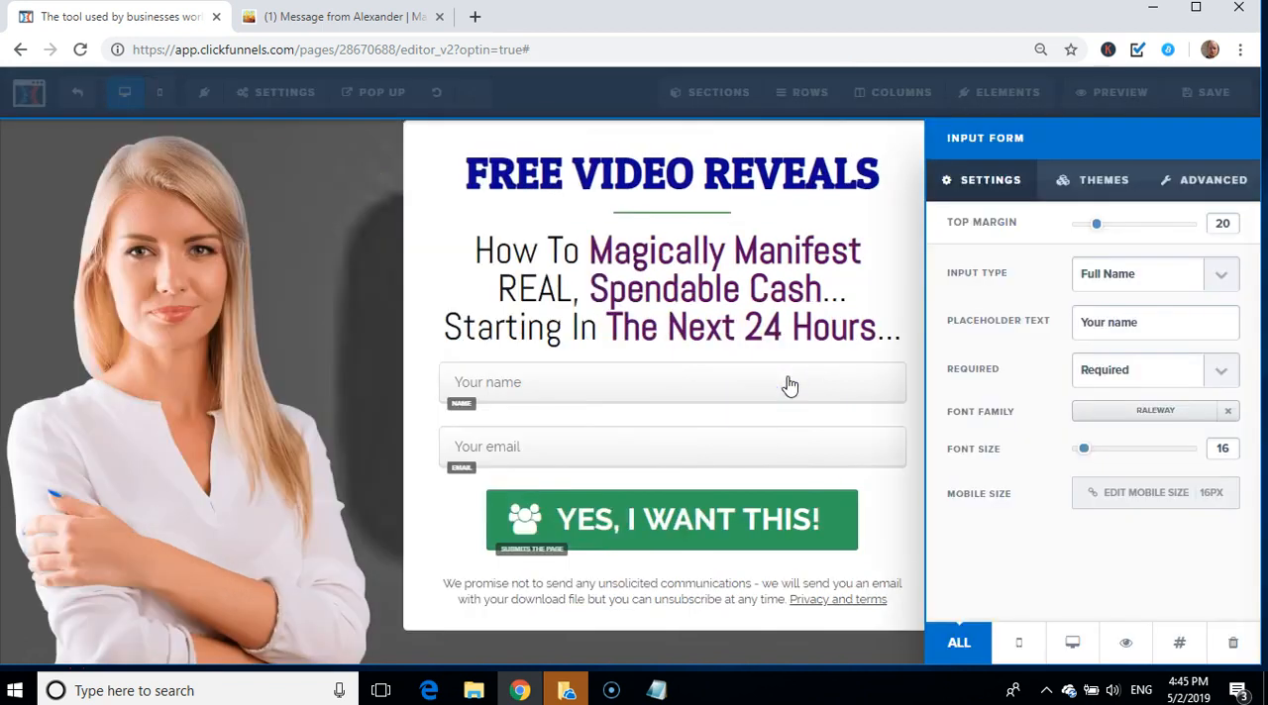
pyautogui.click(441, 202)
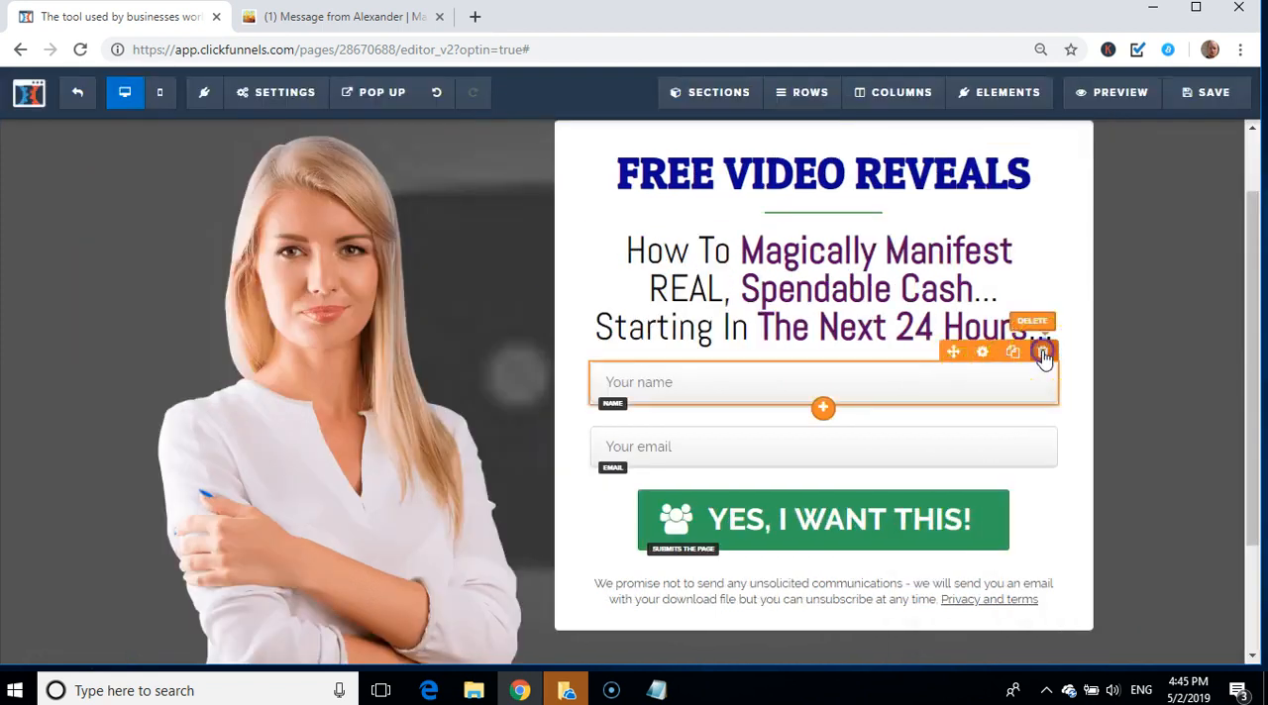
pyautogui.click(1043, 354)
pyautogui.click(720, 155)
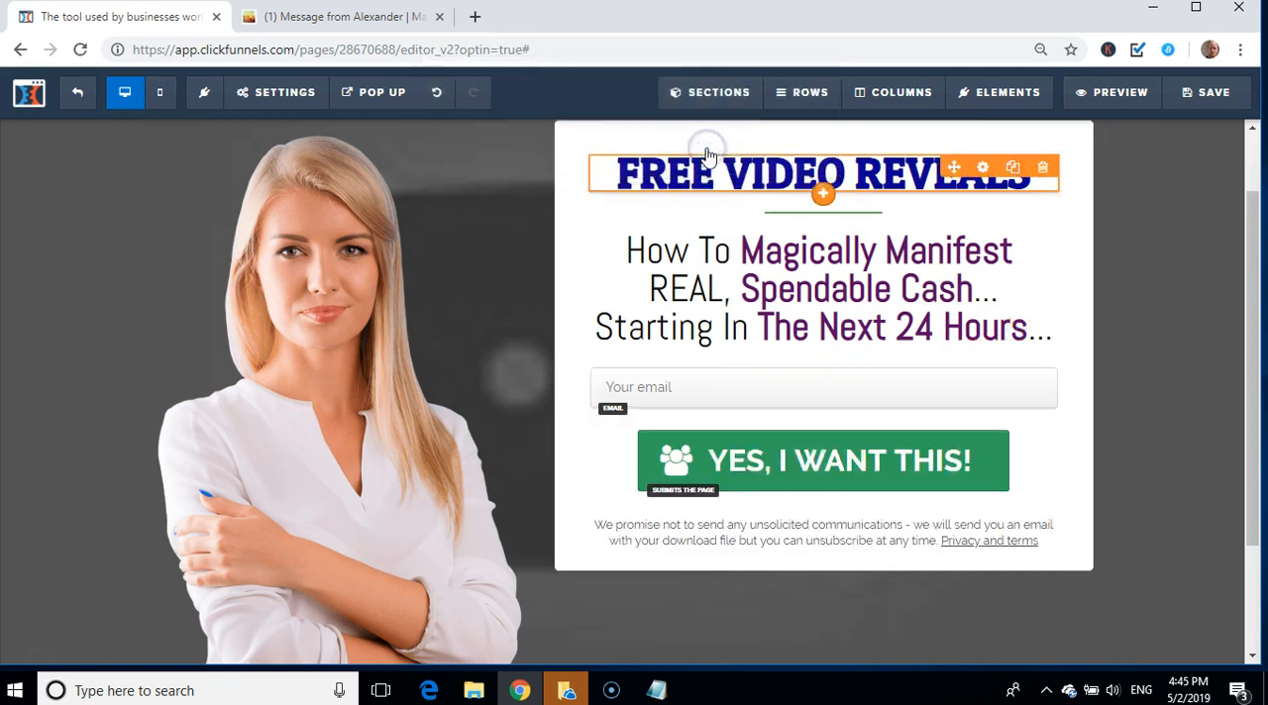
# Step: Change the submit button's text to "Click Here For More Information" and set its font size to 28
pyautogui.click(780, 469)
pyautogui.click(779, 476)
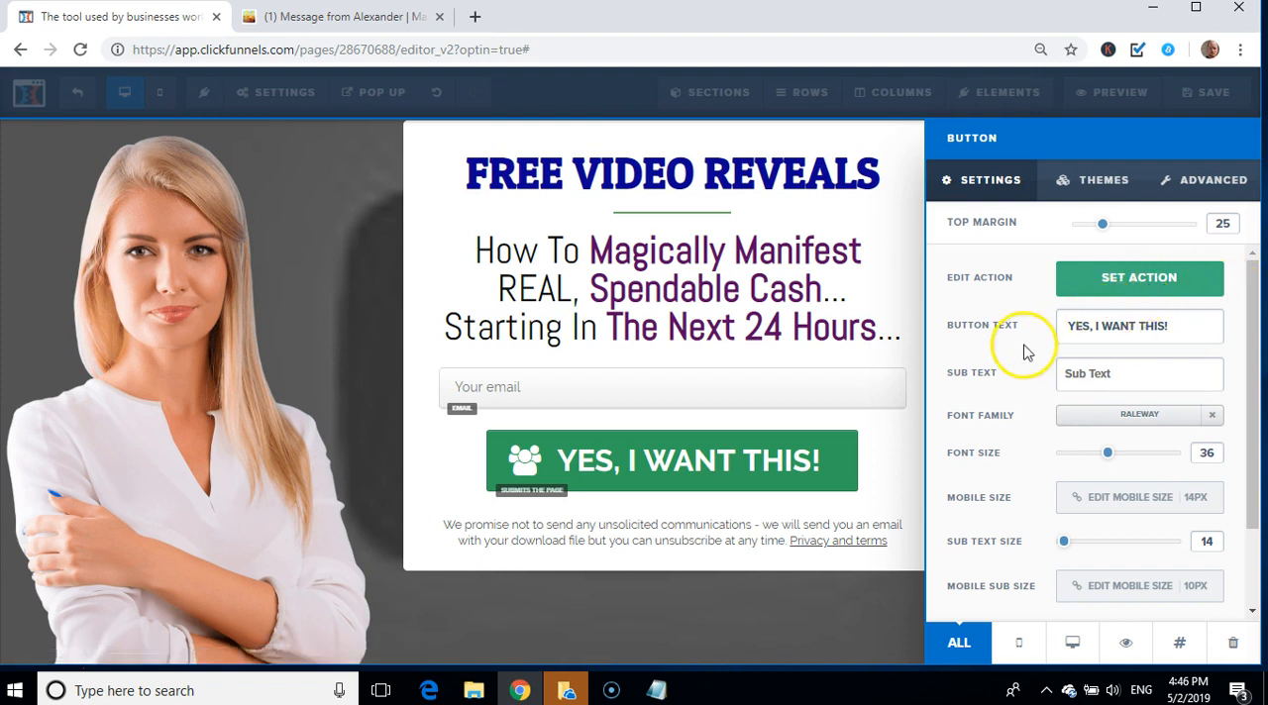
pyautogui.tripleClick(1145, 329)
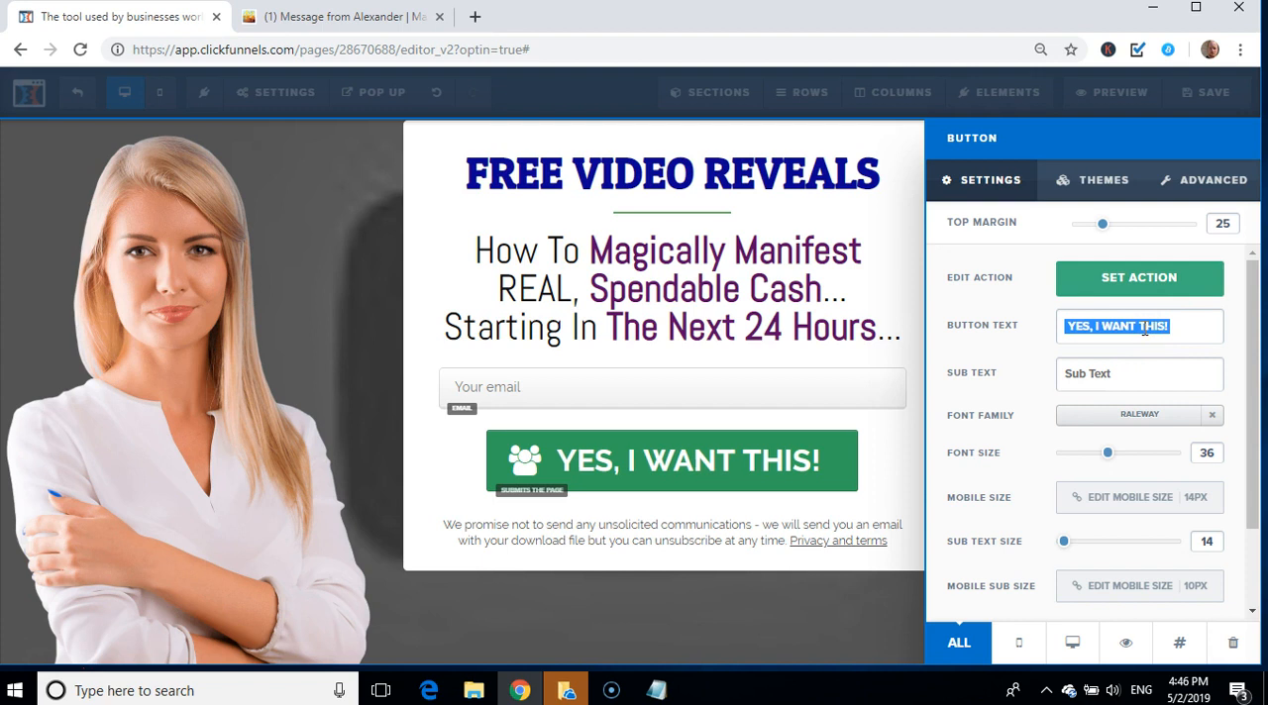
pyautogui.write('C')
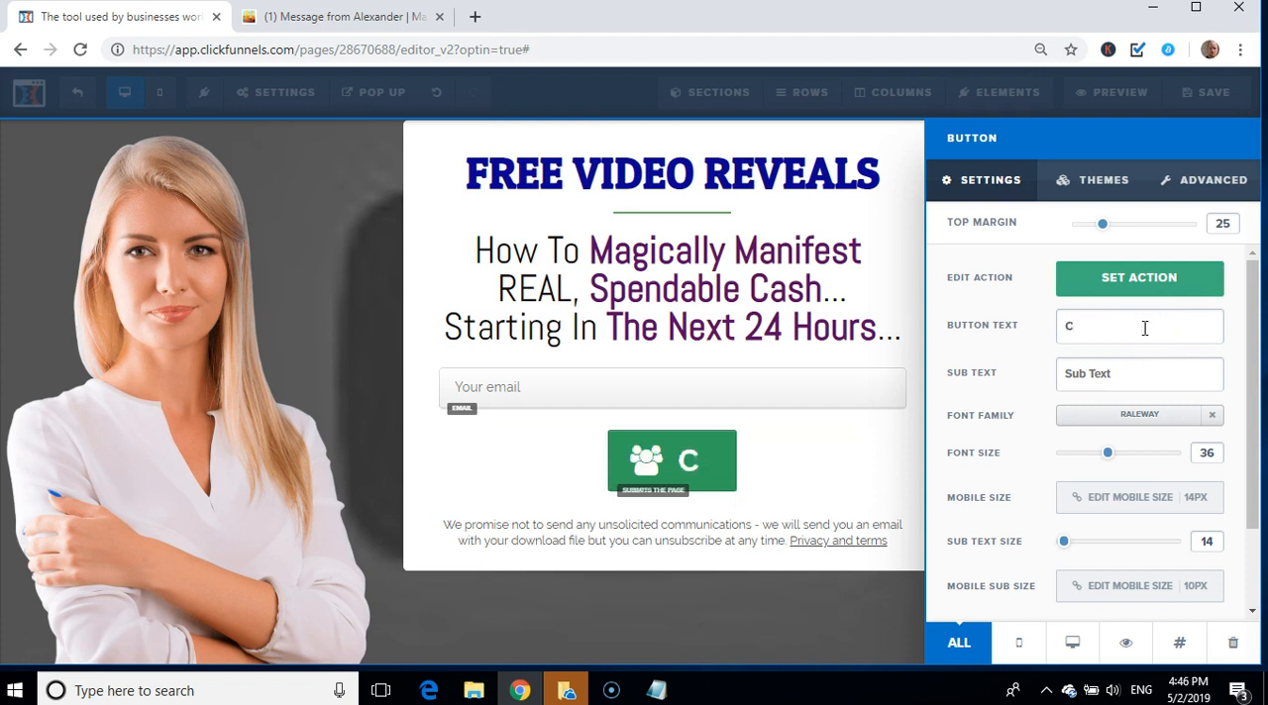
pyautogui.write('lick')
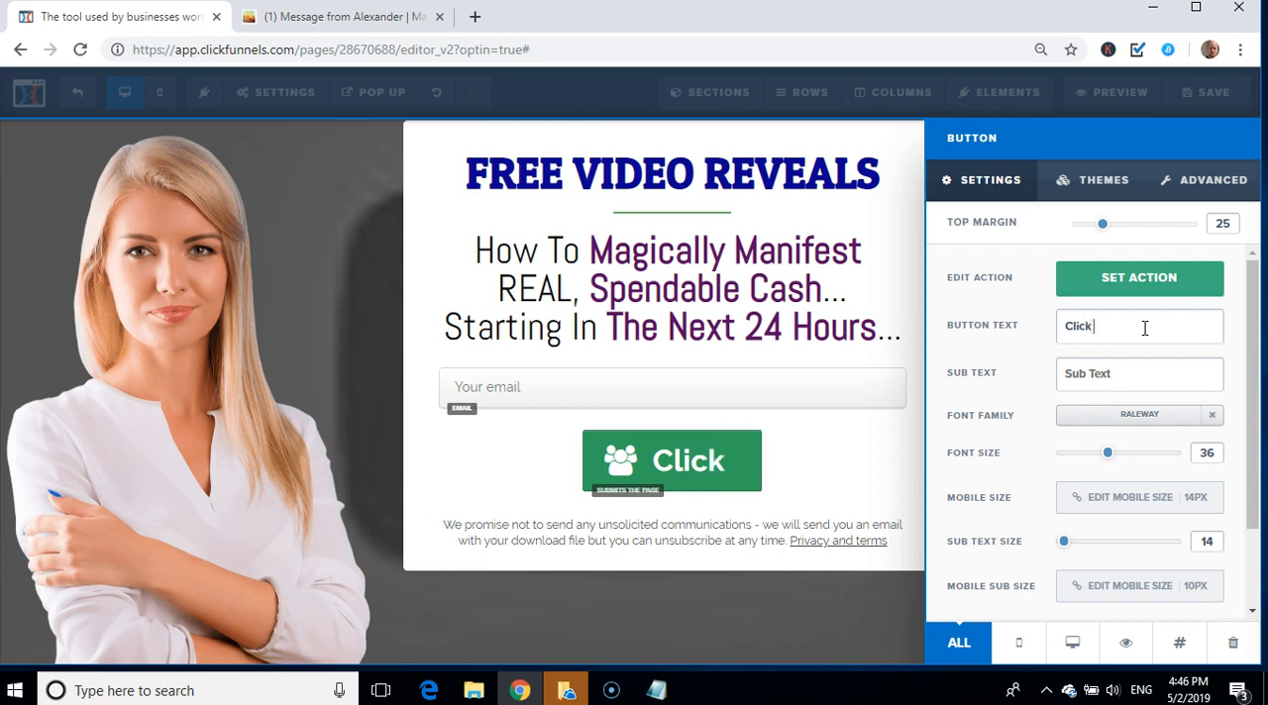
pyautogui.write(' Here')
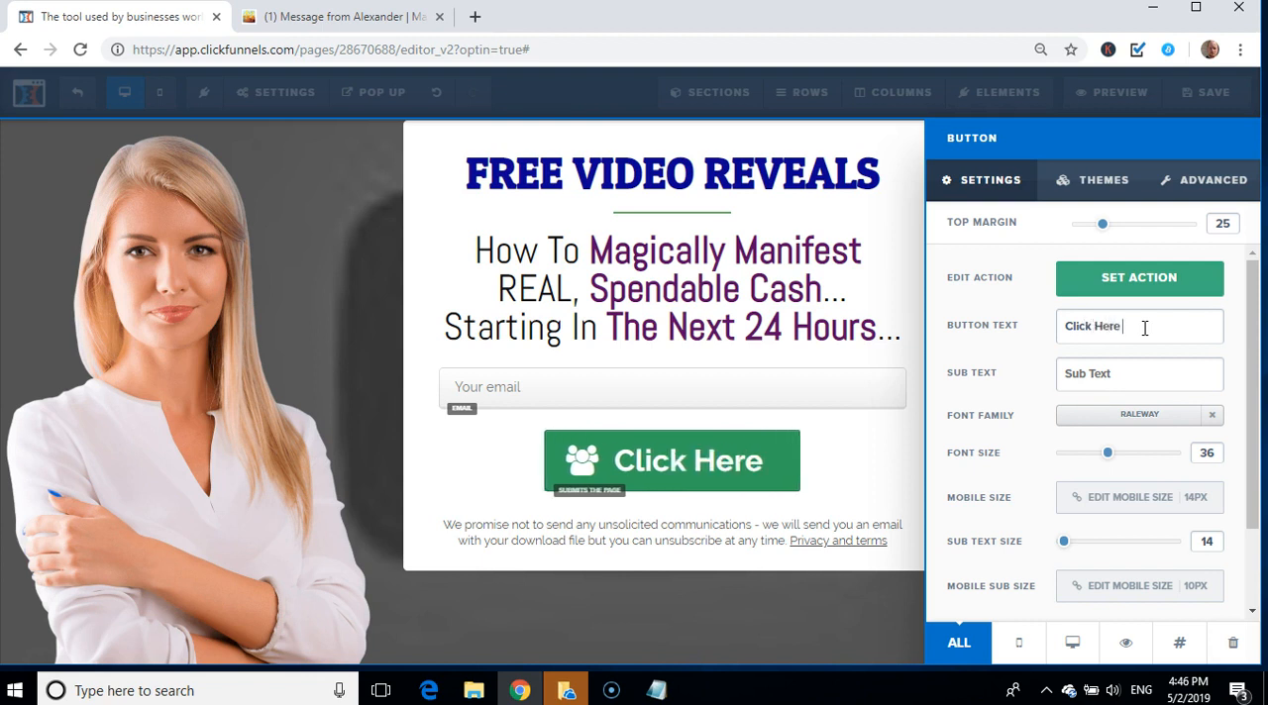
pyautogui.write(' For')
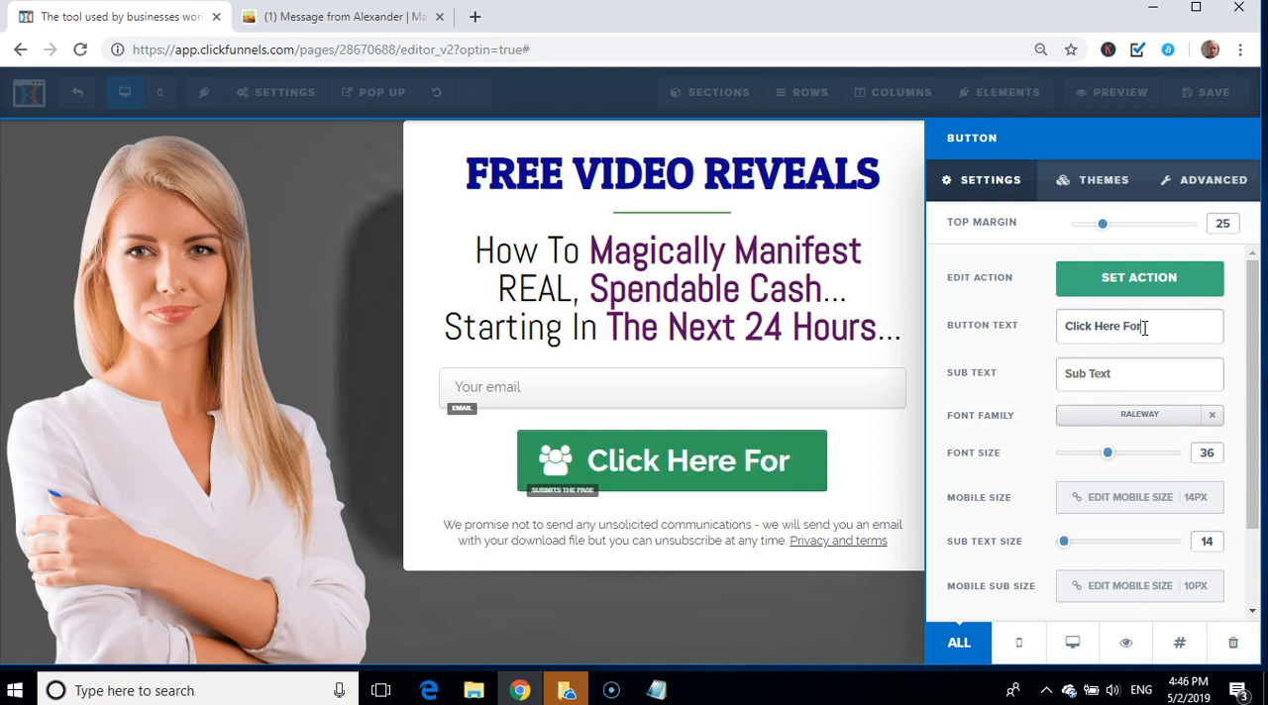
pyautogui.write(' Mo')
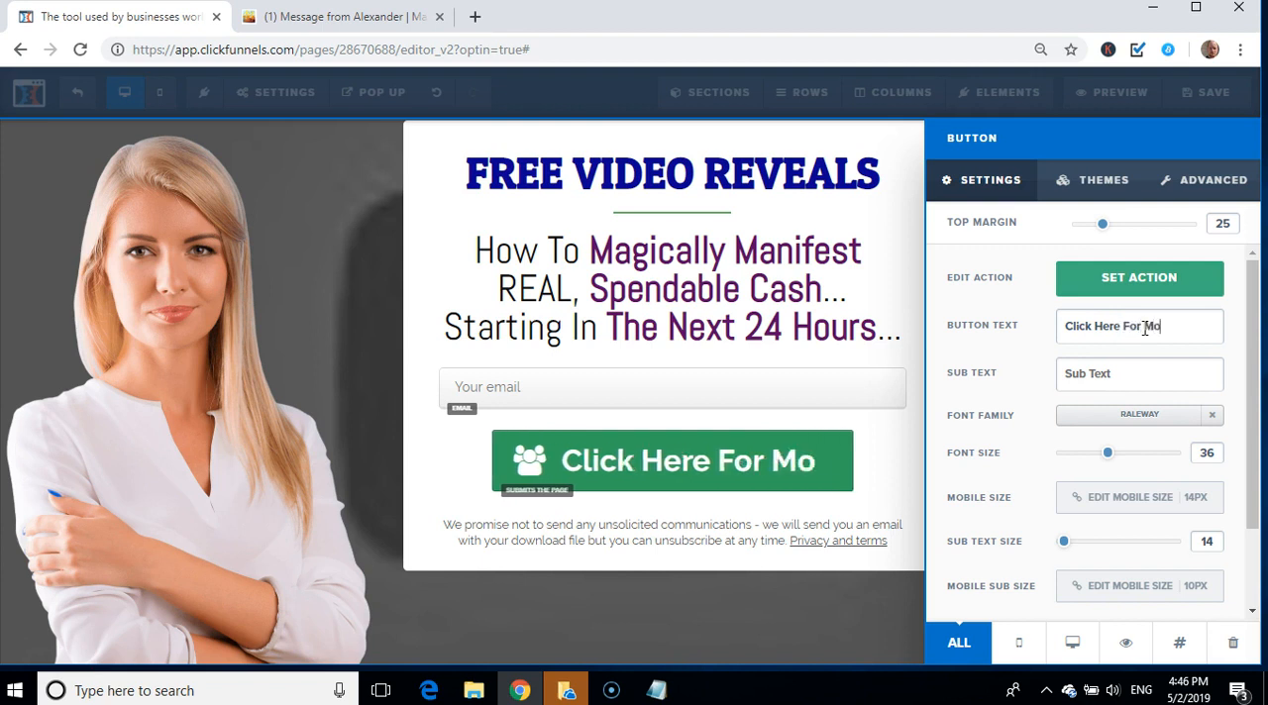
pyautogui.write('re I')
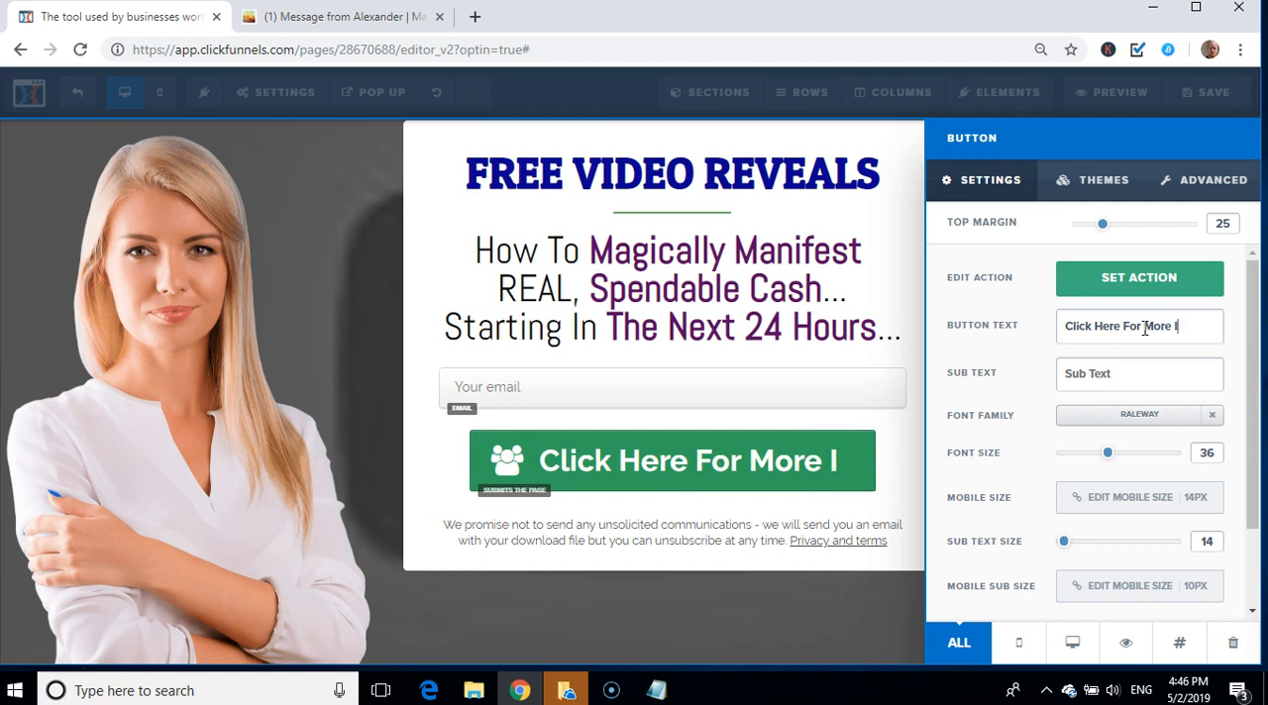
pyautogui.write('nformatiomn')
pyautogui.press('BackSpace')
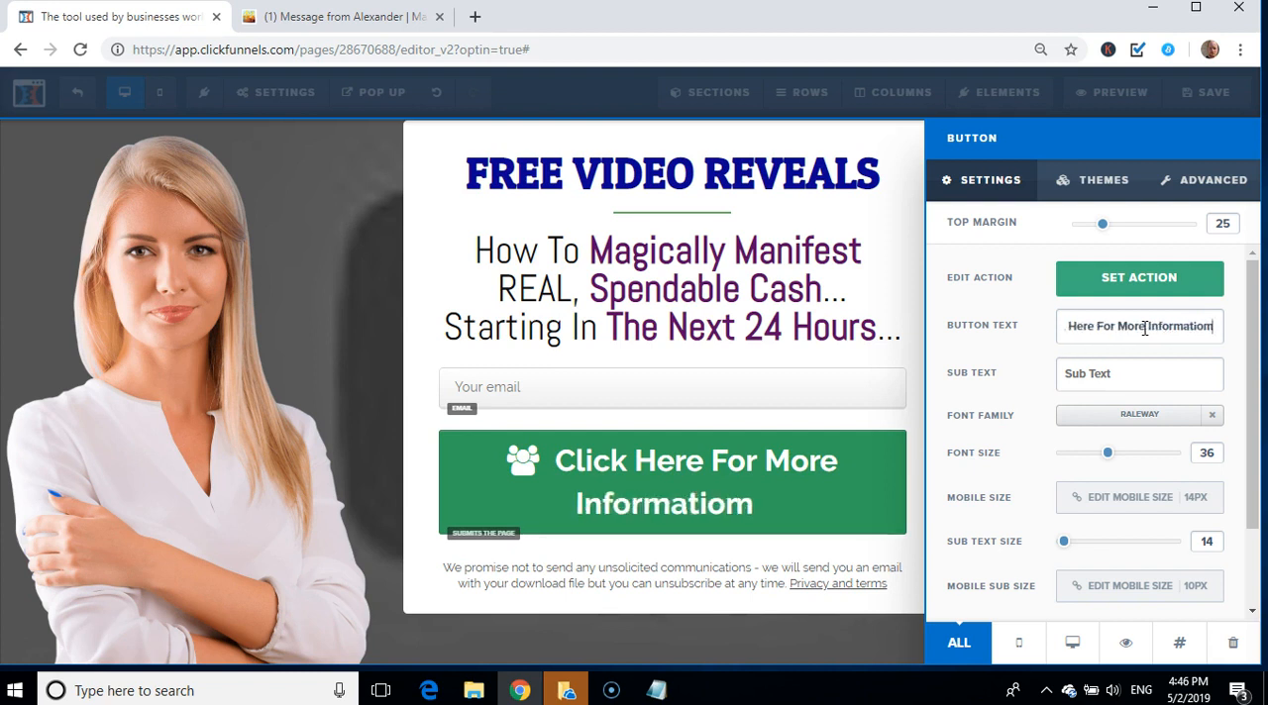
pyautogui.press('BackSpace')
pyautogui.write('n')
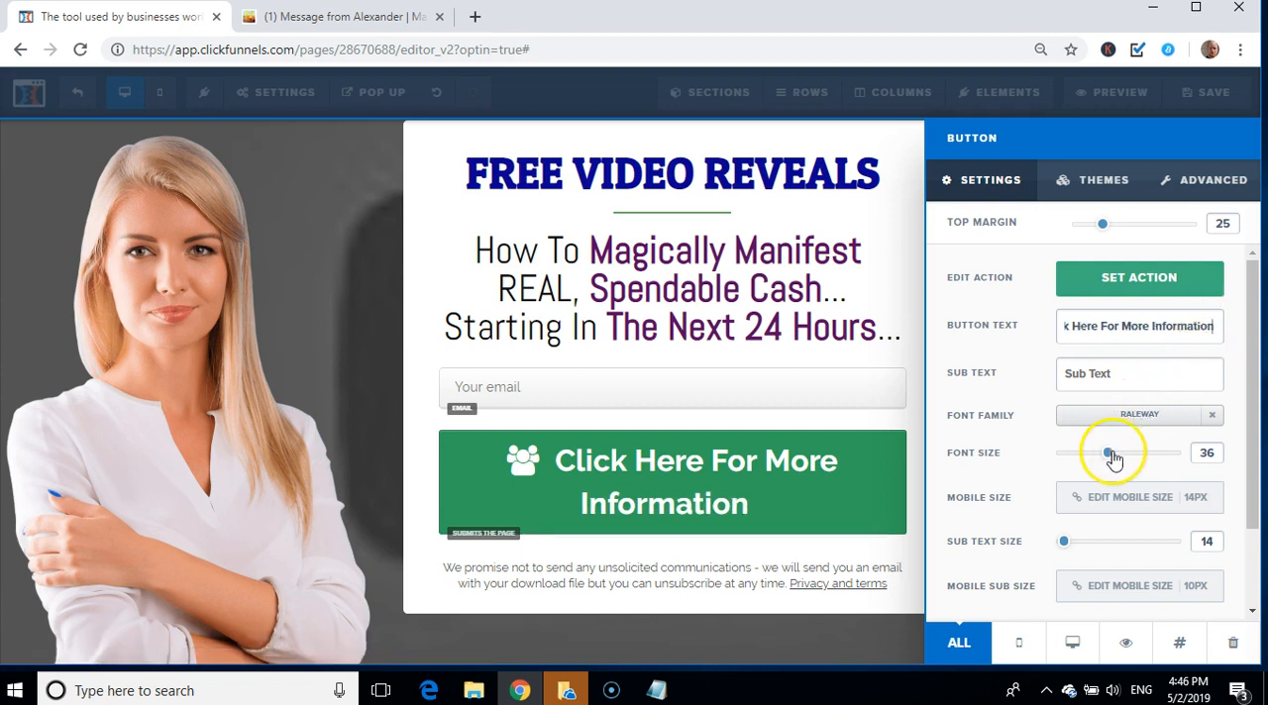
pyautogui.moveTo(1108, 455); pyautogui.dragTo(1091, 458)
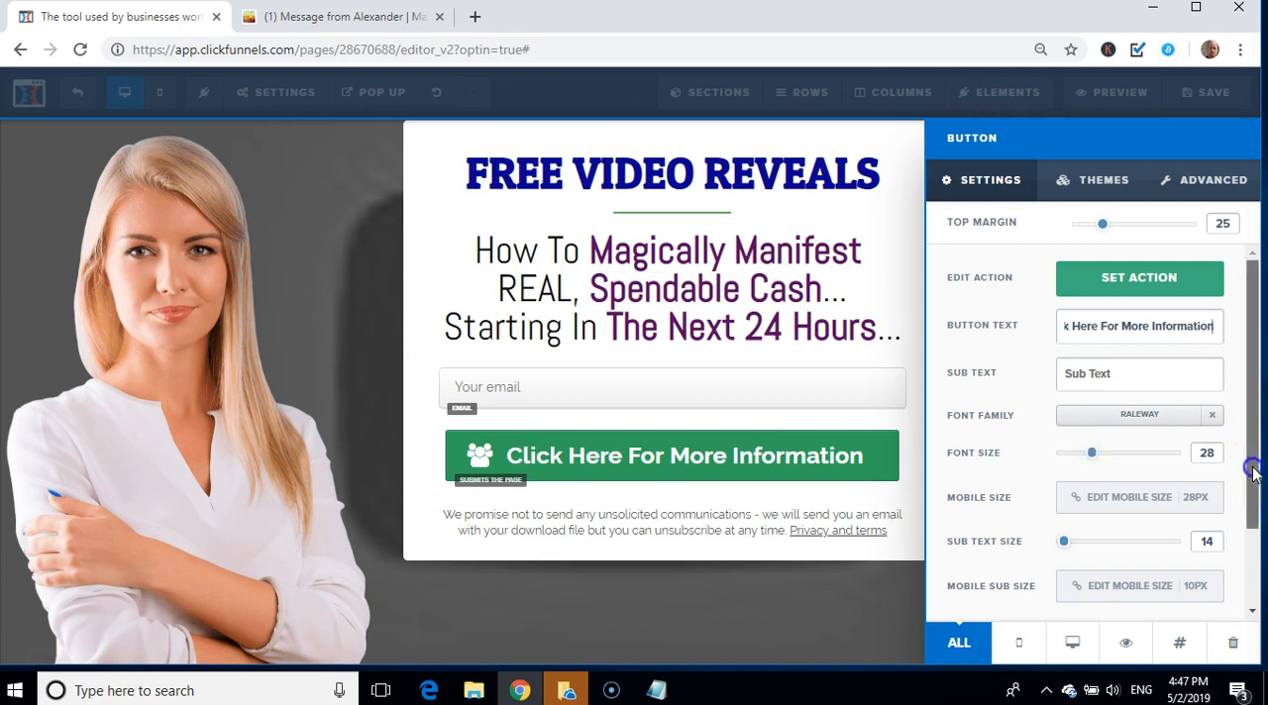
# Step: Try several greens and red #e43b2c as the button's background color, and settle on purple #5b0764 from the recently used colors
pyautogui.moveTo(1252, 458); pyautogui.dragTo(1260, 564)
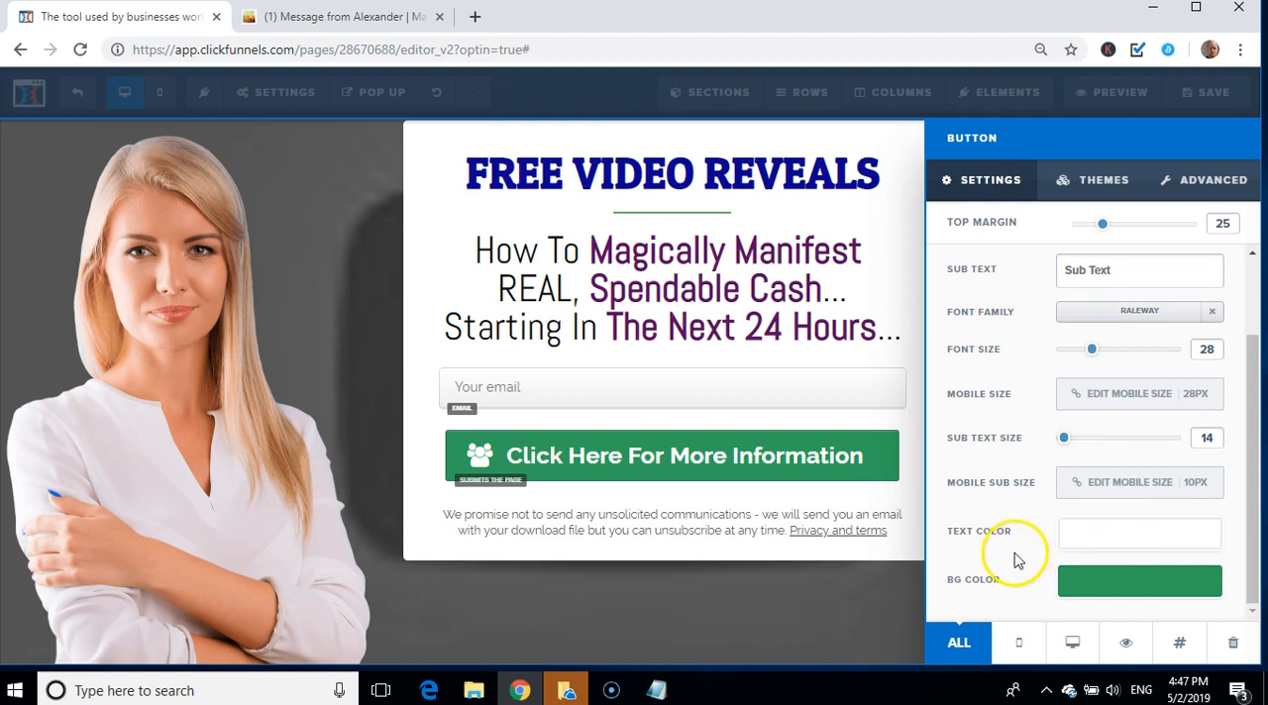
pyautogui.click(1129, 598)
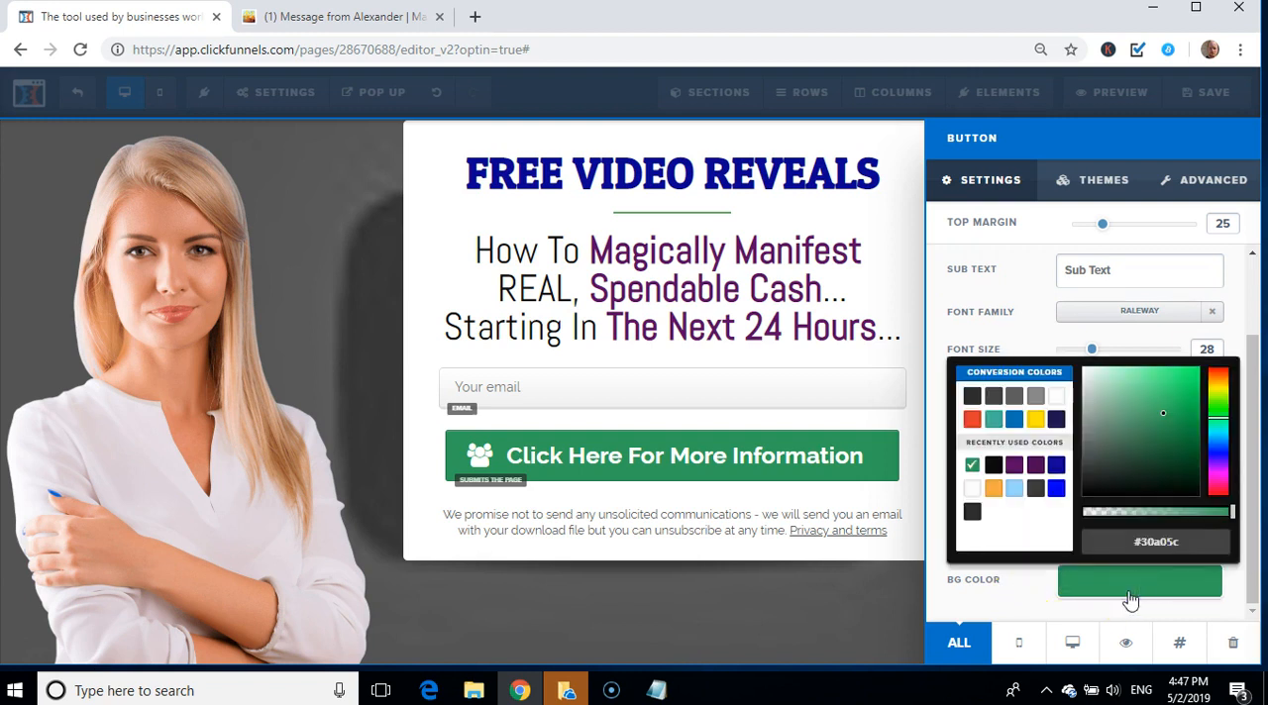
pyautogui.click(1219, 412)
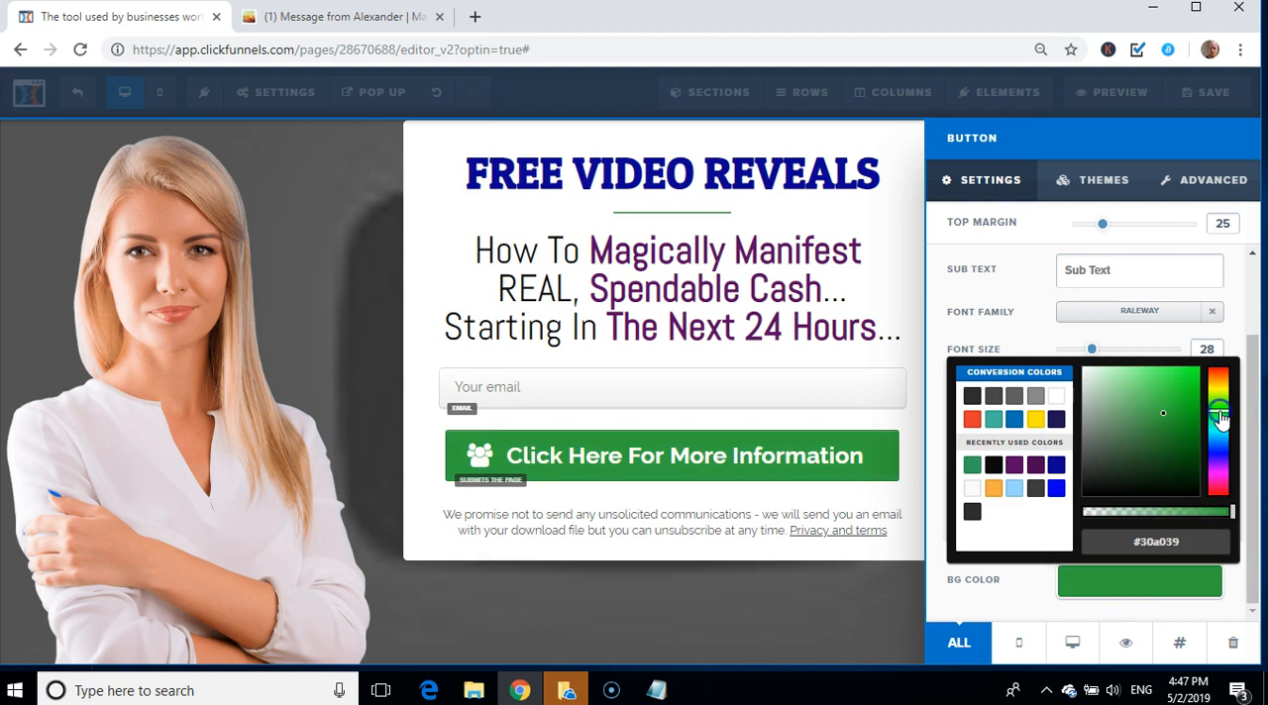
pyautogui.moveTo(1160, 403)
pyautogui.mouseDown()
pyautogui.moveTo(1189, 374)
pyautogui.moveTo(1186, 413)
pyautogui.moveTo(1187, 362)
pyautogui.moveTo(1190, 436)
pyautogui.moveTo(1188, 373)
pyautogui.mouseUp()
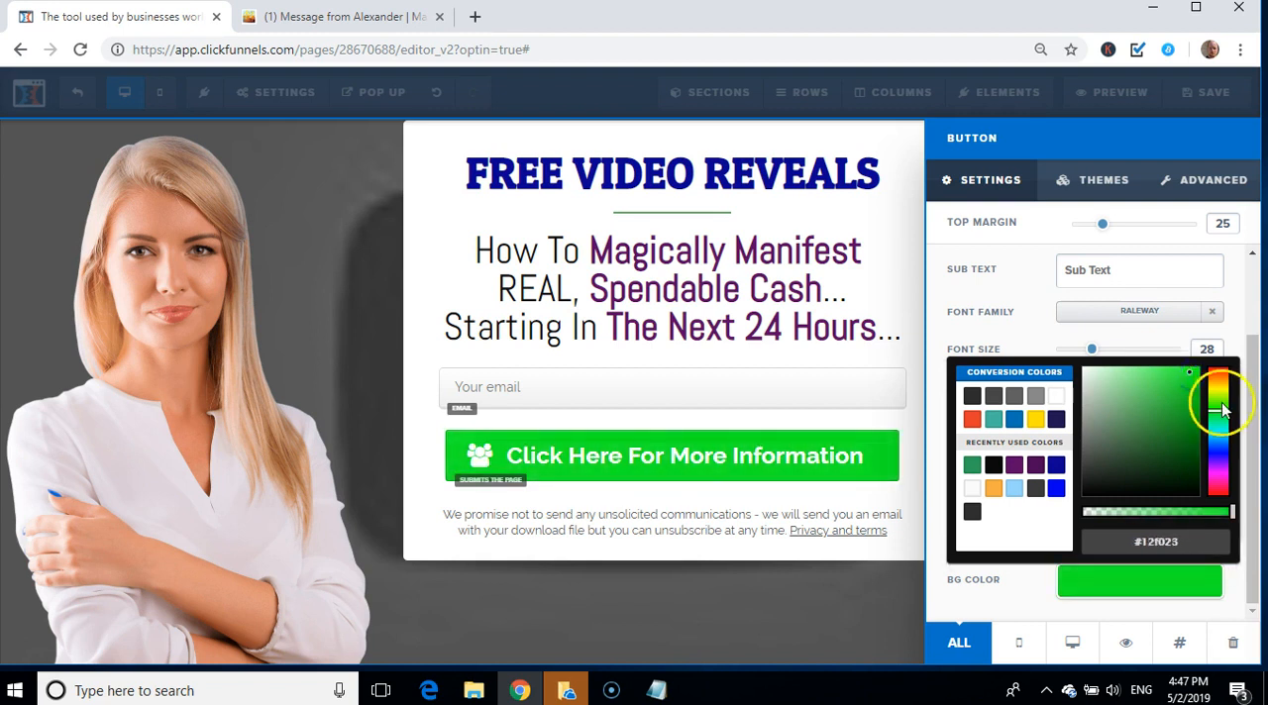
pyautogui.click(1216, 401)
pyautogui.moveTo(1181, 409)
pyautogui.mouseDown()
pyautogui.moveTo(1191, 388)
pyautogui.moveTo(1194, 437)
pyautogui.mouseUp()
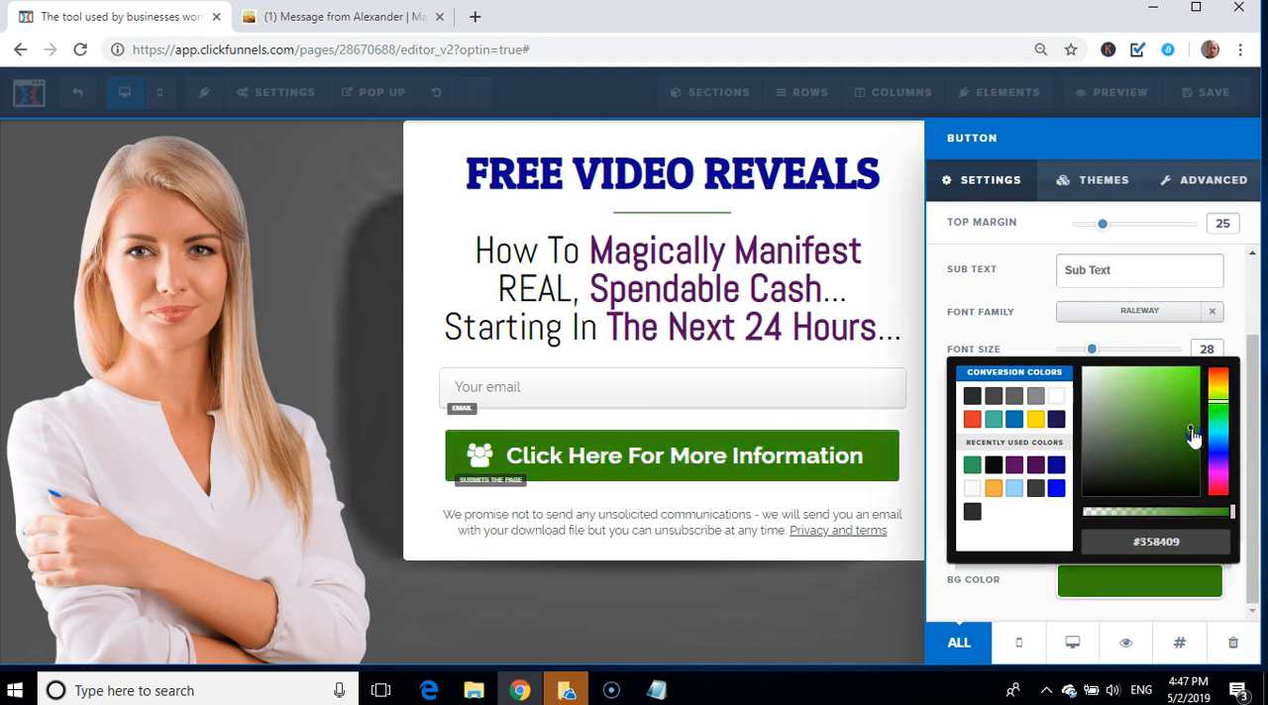
pyautogui.click(971, 420)
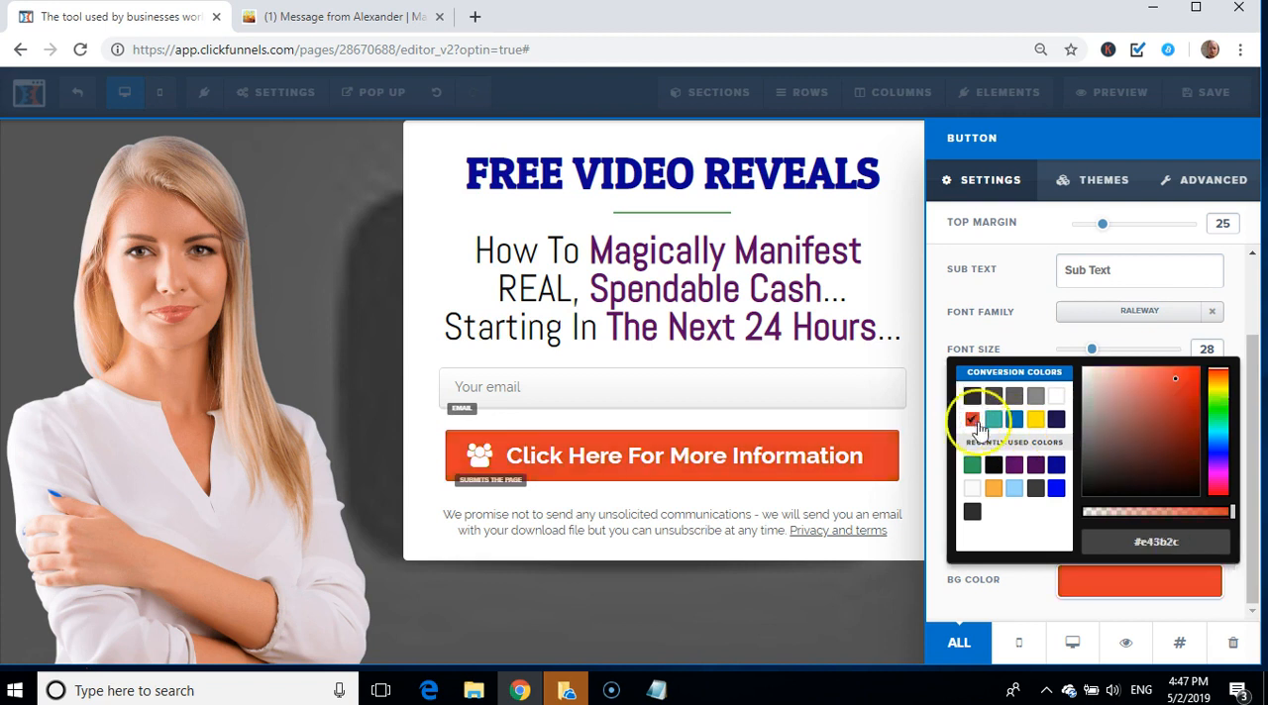
pyautogui.click(1013, 465)
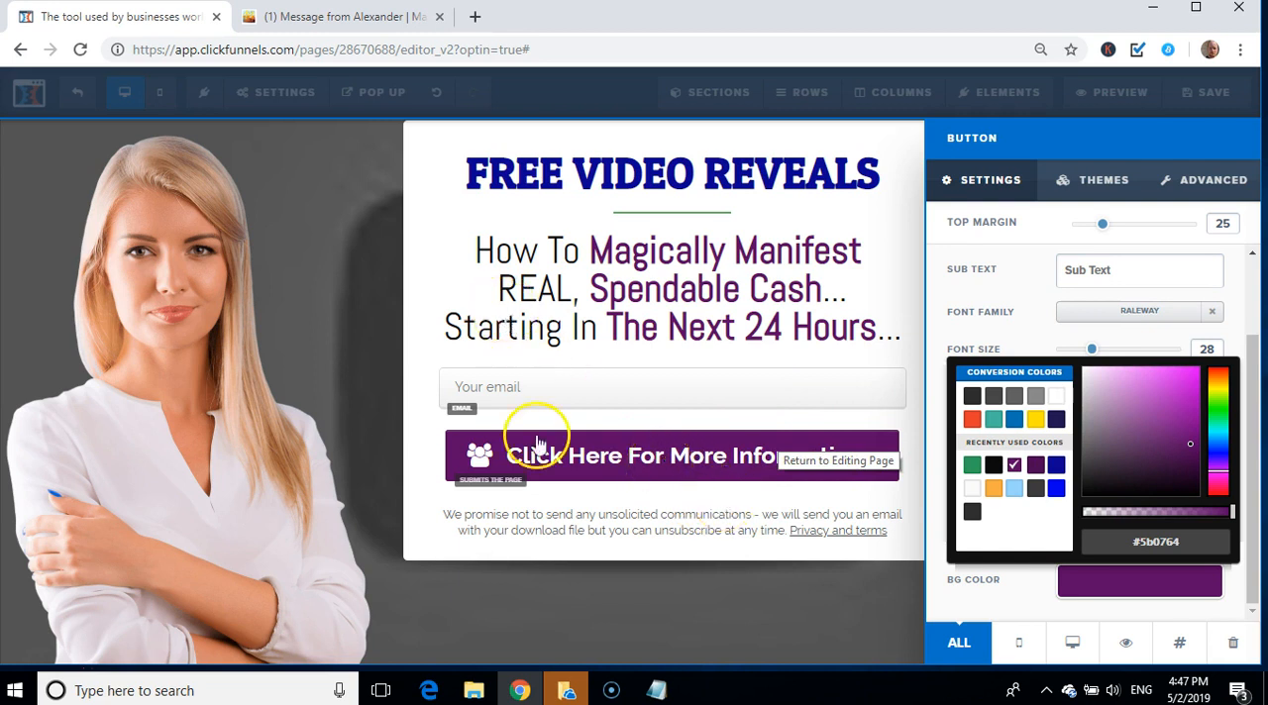
pyautogui.click(657, 690)
pyautogui.click(827, 476)
pyautogui.scroll(-2, 828, 477)
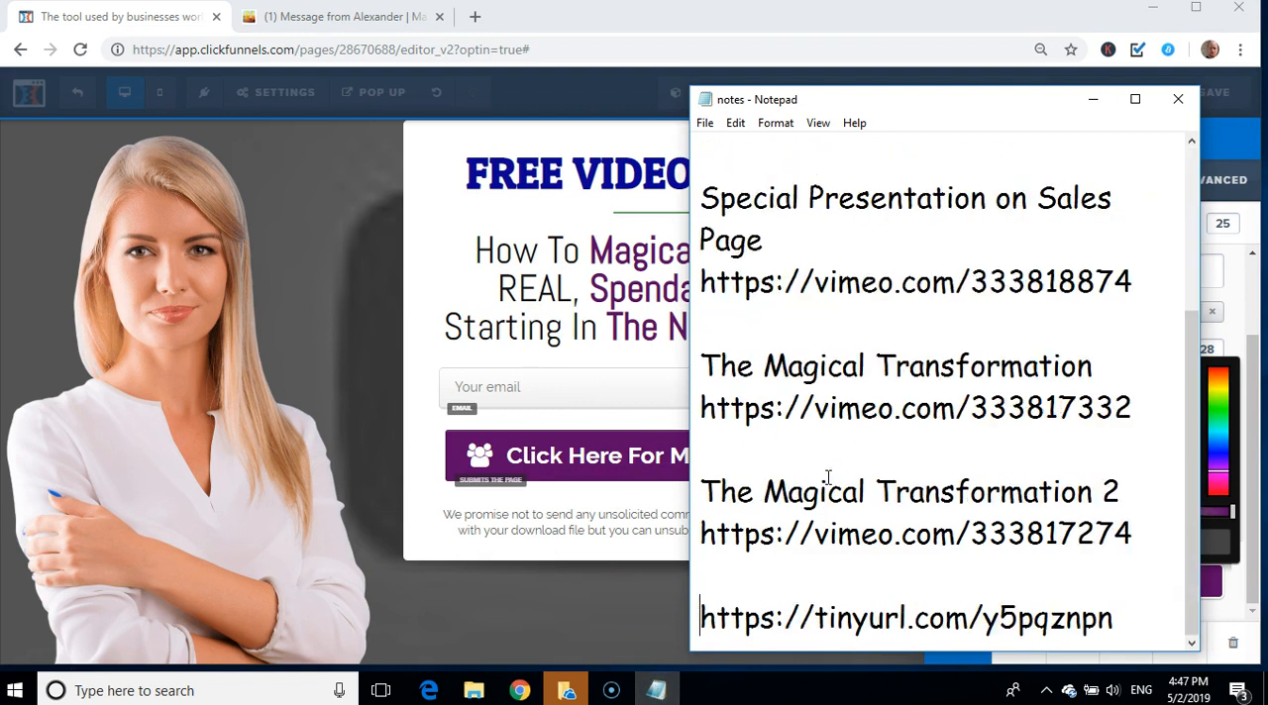
pyautogui.hotkey('shift', 'Right')
pyautogui.hotkey('shift', 'Right')
pyautogui.hotkey('shift', 'Right')
pyautogui.hotkey('shift', 'Right')
pyautogui.hotkey('shift', 'Right')
pyautogui.hotkey('shift', 'Right')
pyautogui.hotkey('shift', 'Right')
pyautogui.hotkey('shift', 'Right')
pyautogui.hotkey('shift', 'Right')
pyautogui.hotkey('shift', 'Right')
pyautogui.hotkey('shift', 'Right')
pyautogui.hotkey('shift', 'Right')
pyautogui.hotkey('shift', 'Right')
pyautogui.hotkey('shift', 'Right')
pyautogui.hotkey('shift', 'Right')
pyautogui.hotkey('shift', 'Right')
pyautogui.hotkey('shift', 'Right')
pyautogui.hotkey('shift', 'Right')
pyautogui.hotkey('shift', 'Right')
pyautogui.hotkey('shift', 'Right')
pyautogui.hotkey('ctrl', 'c')
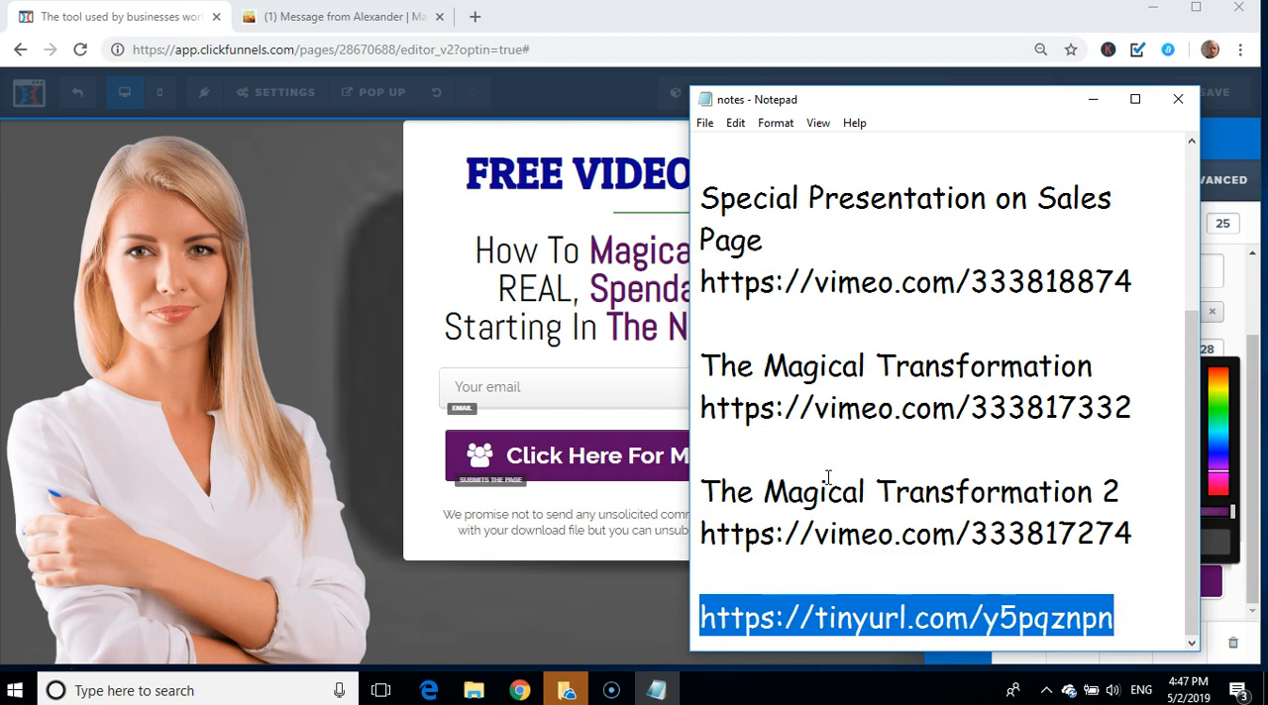
pyautogui.click(589, 455)
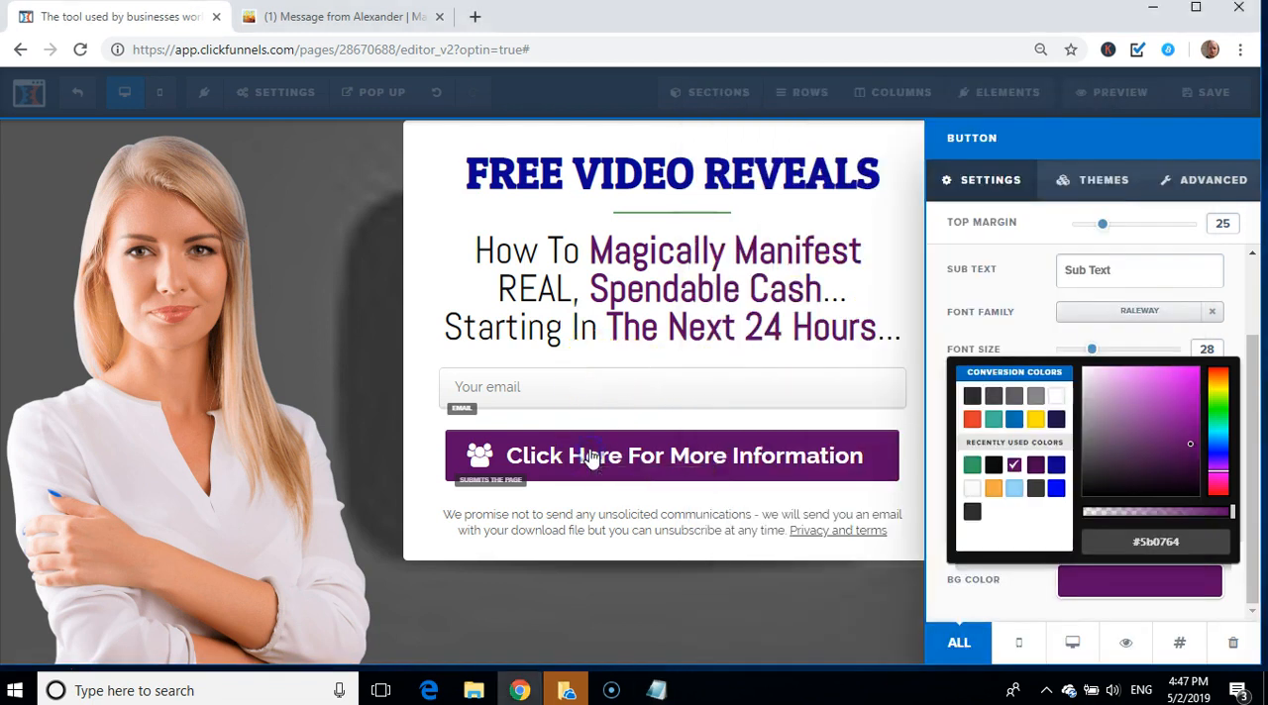
pyautogui.click(600, 454)
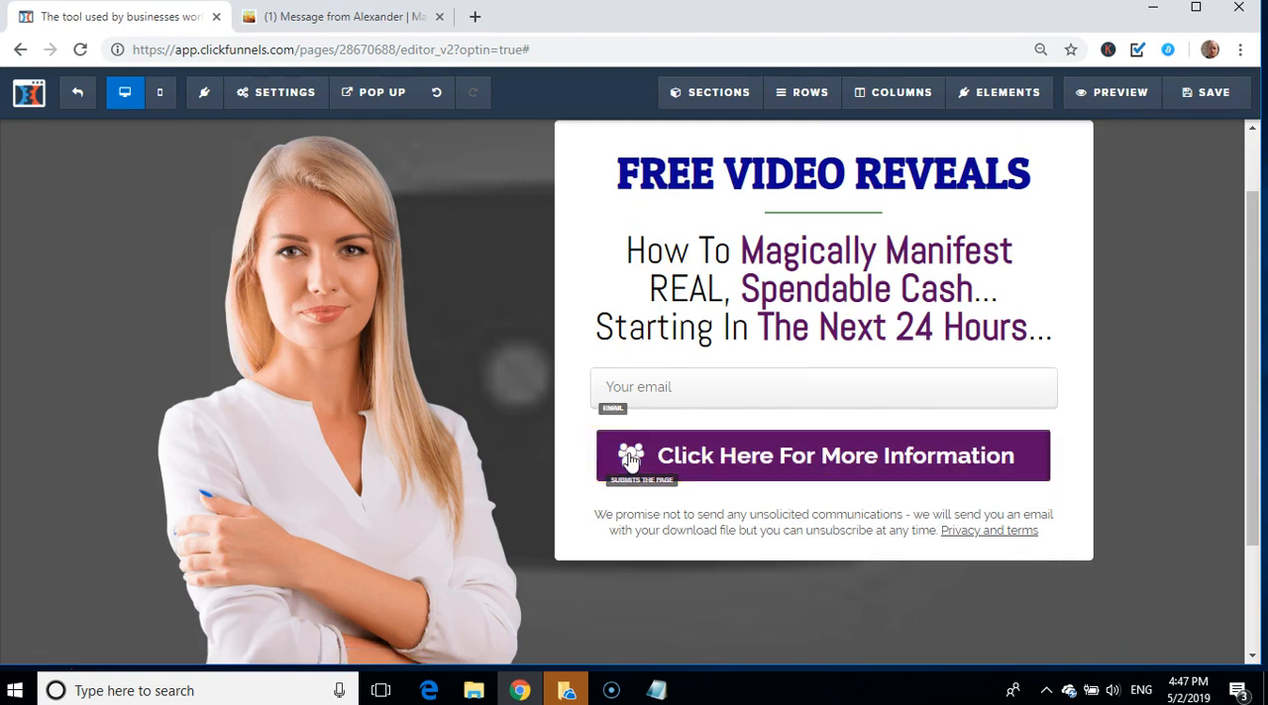
pyautogui.click(905, 453)
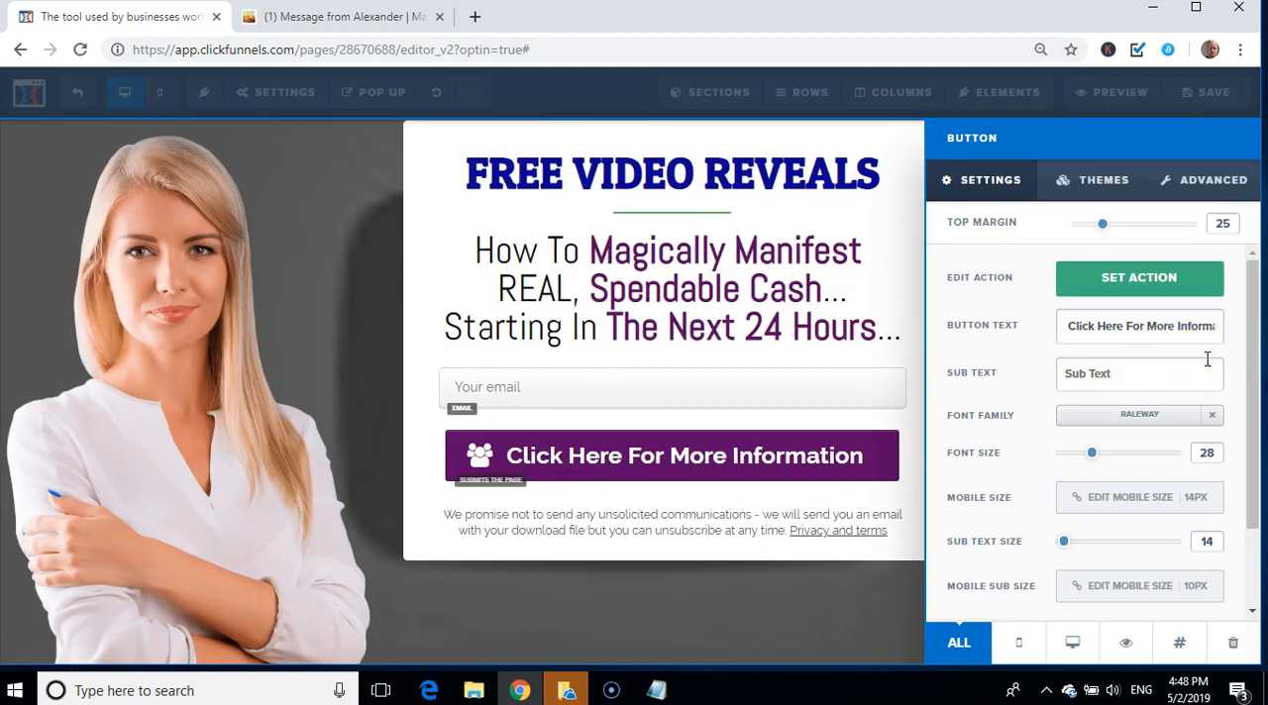
pyautogui.click(1136, 283)
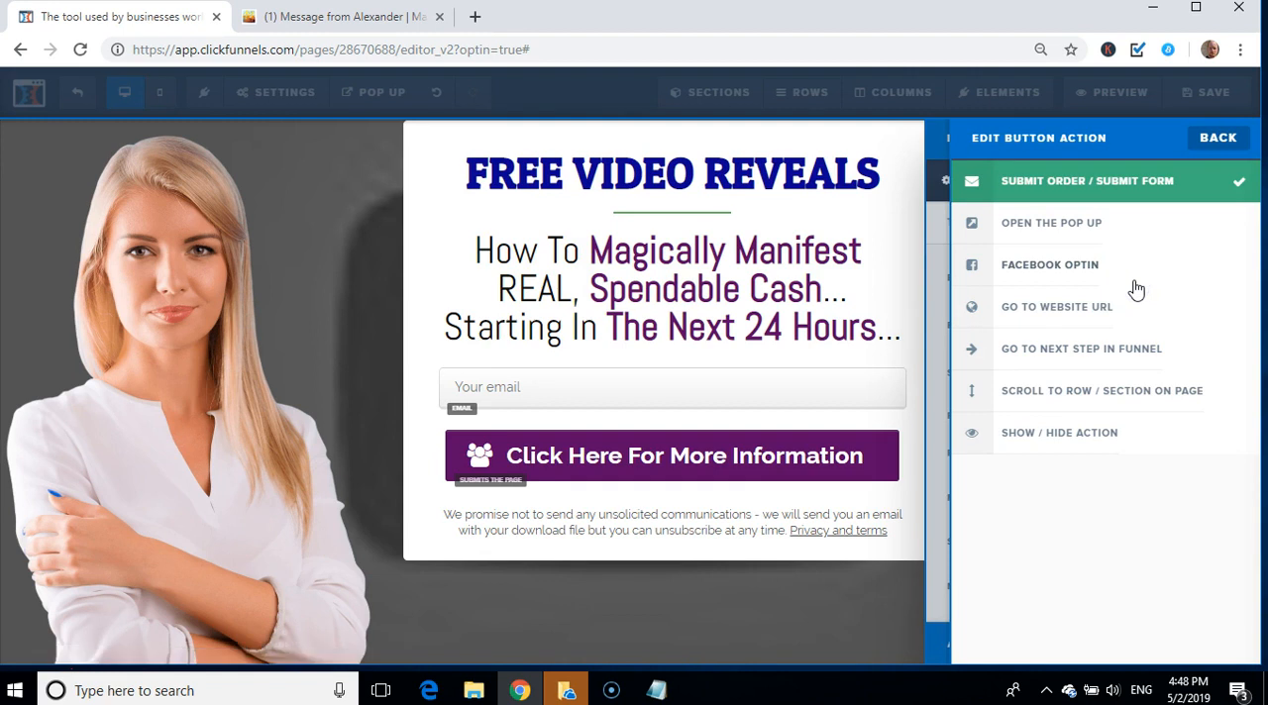
pyautogui.click(1080, 315)
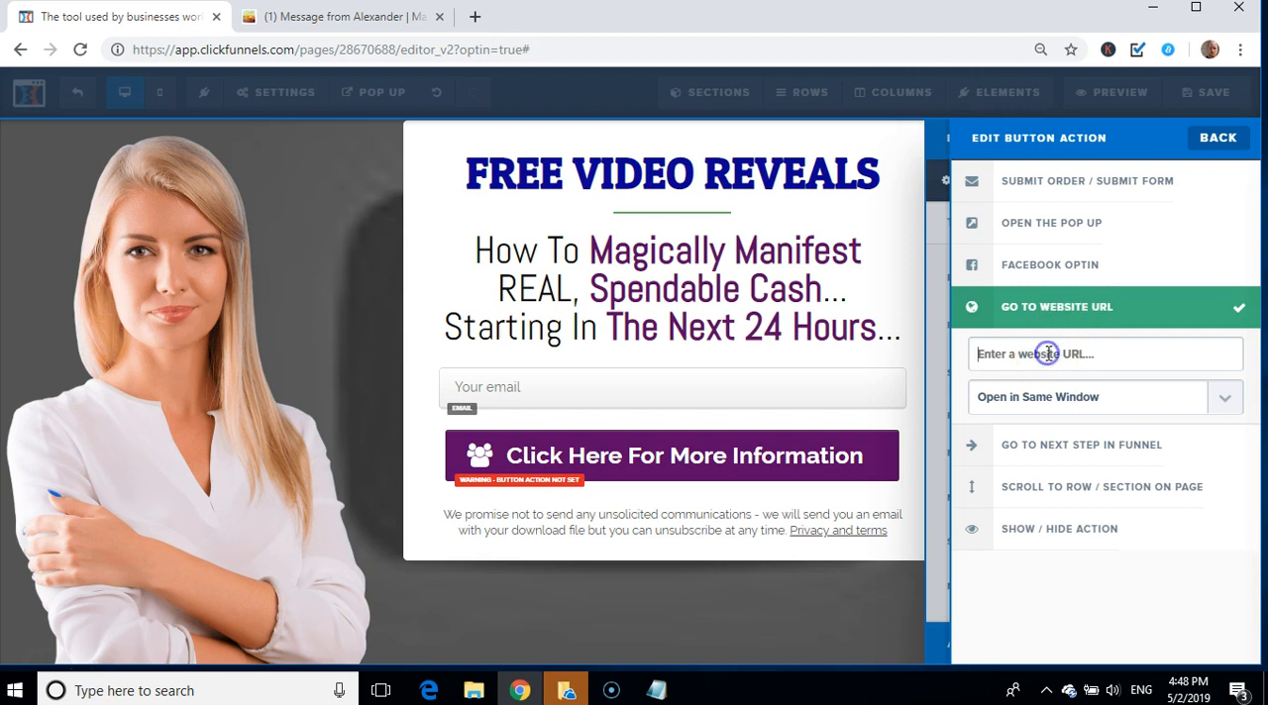
pyautogui.hotkey('ctrl', 'v')
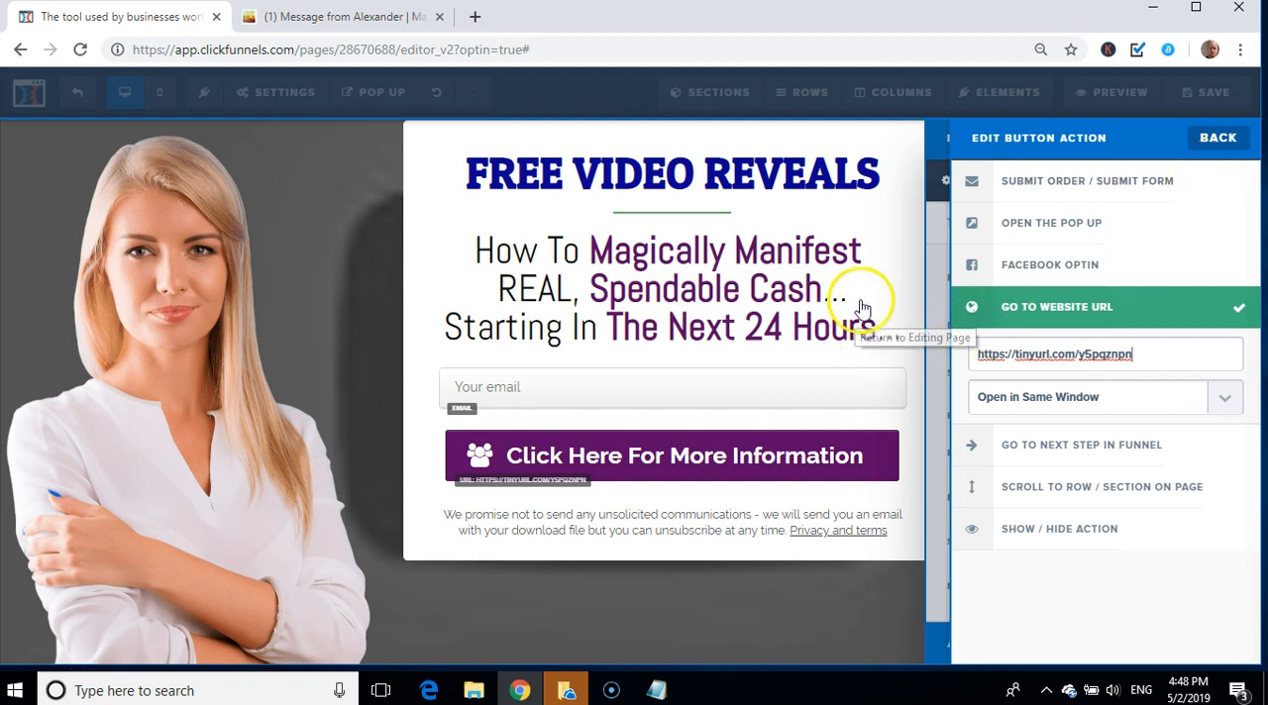
pyautogui.click(733, 524)
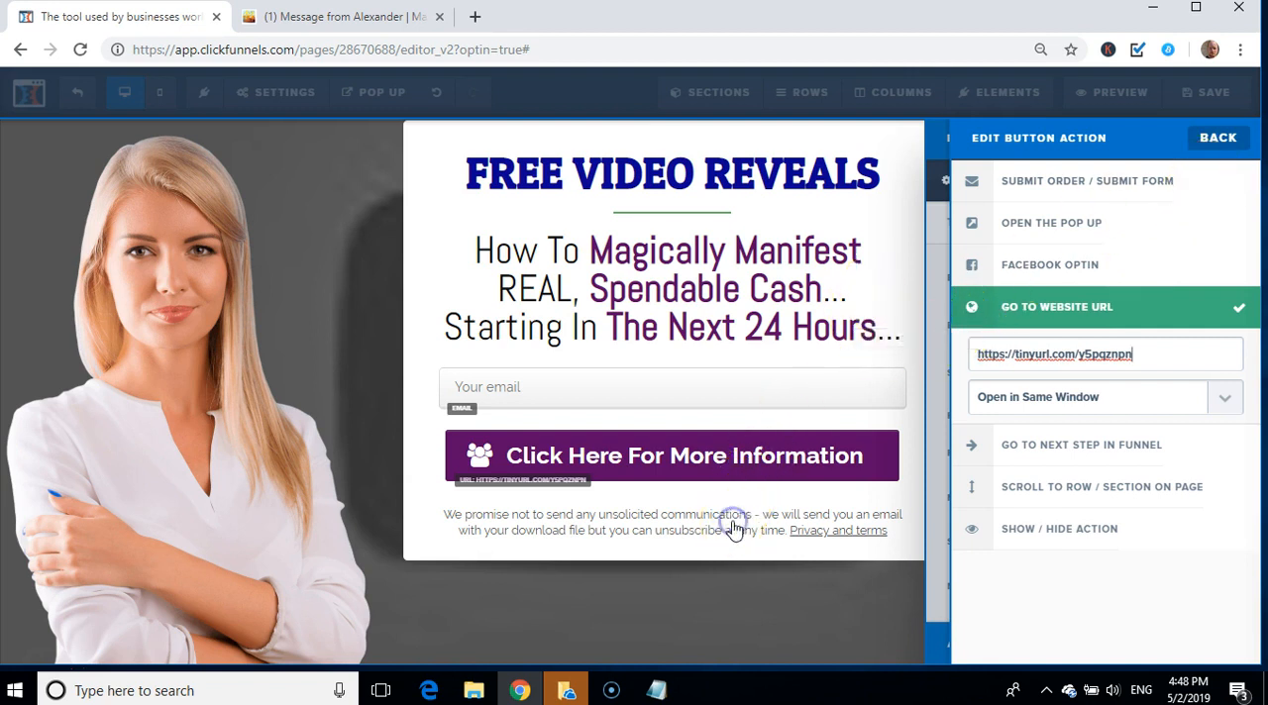
pyautogui.click(1189, 95)
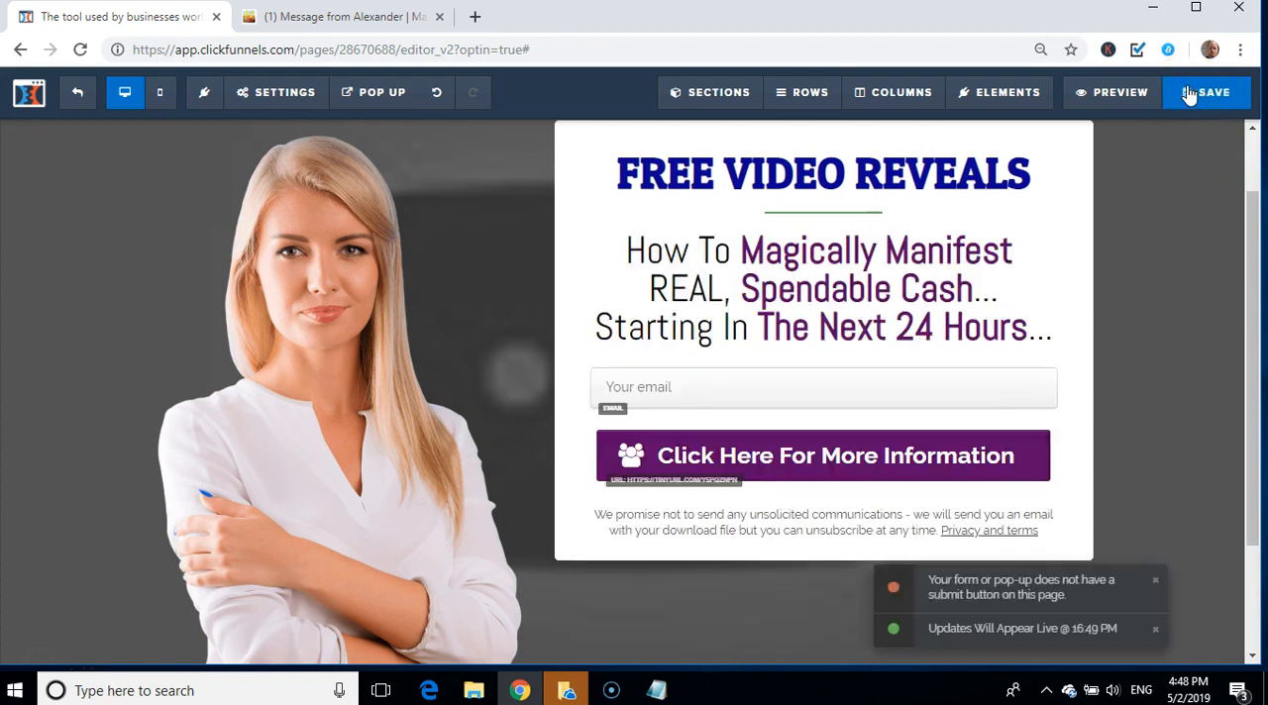
# Step: Examine the page's background settings and look through the uploaded images library for a background picture
pyautogui.click(394, 378)
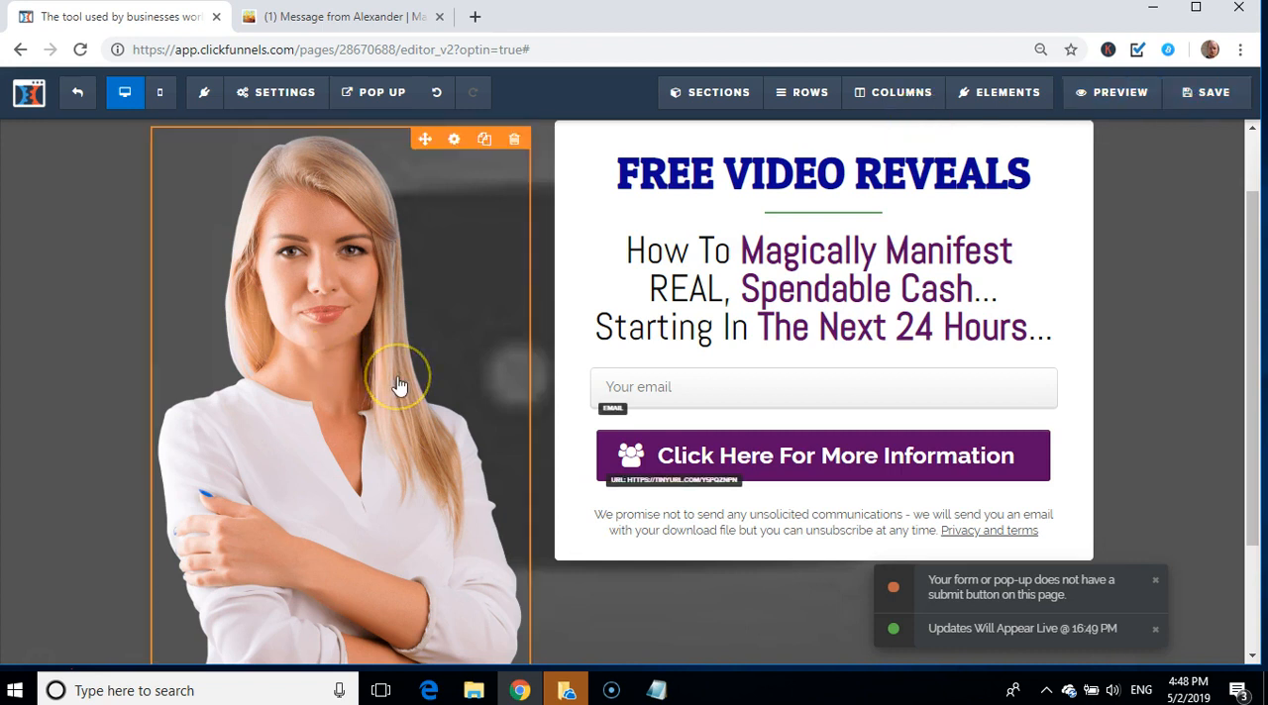
pyautogui.click(1139, 232)
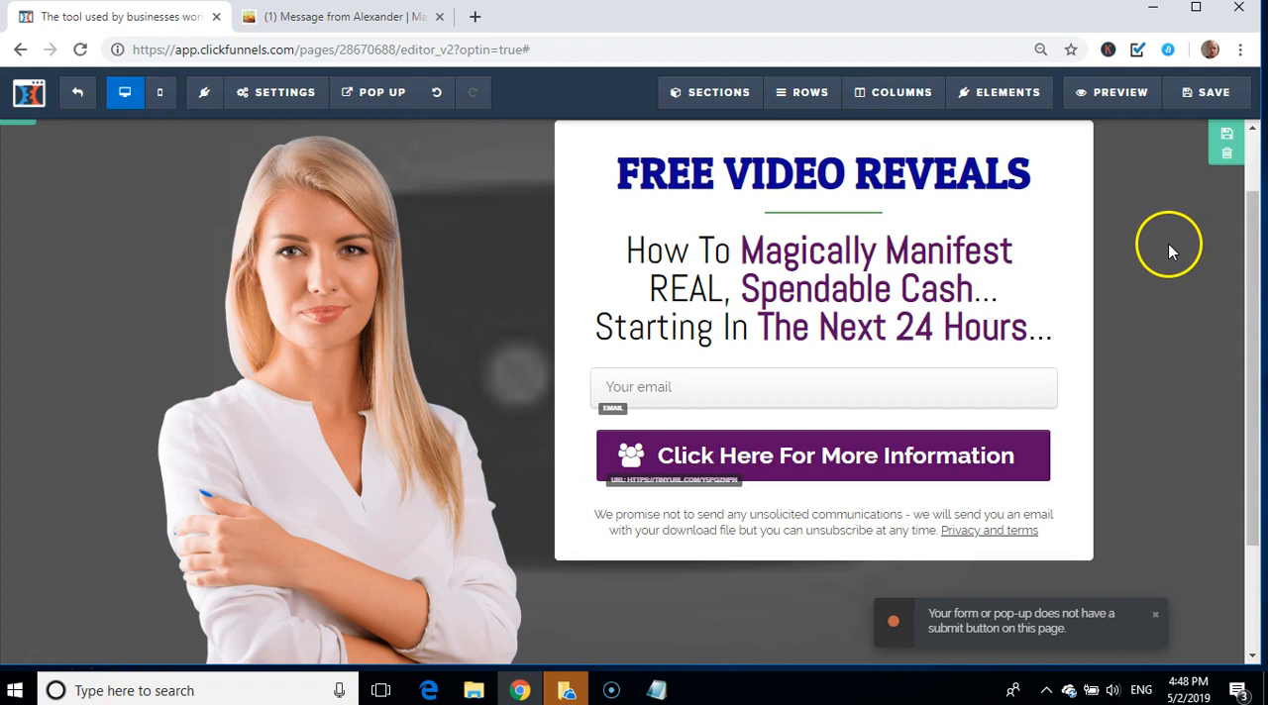
pyautogui.click(267, 93)
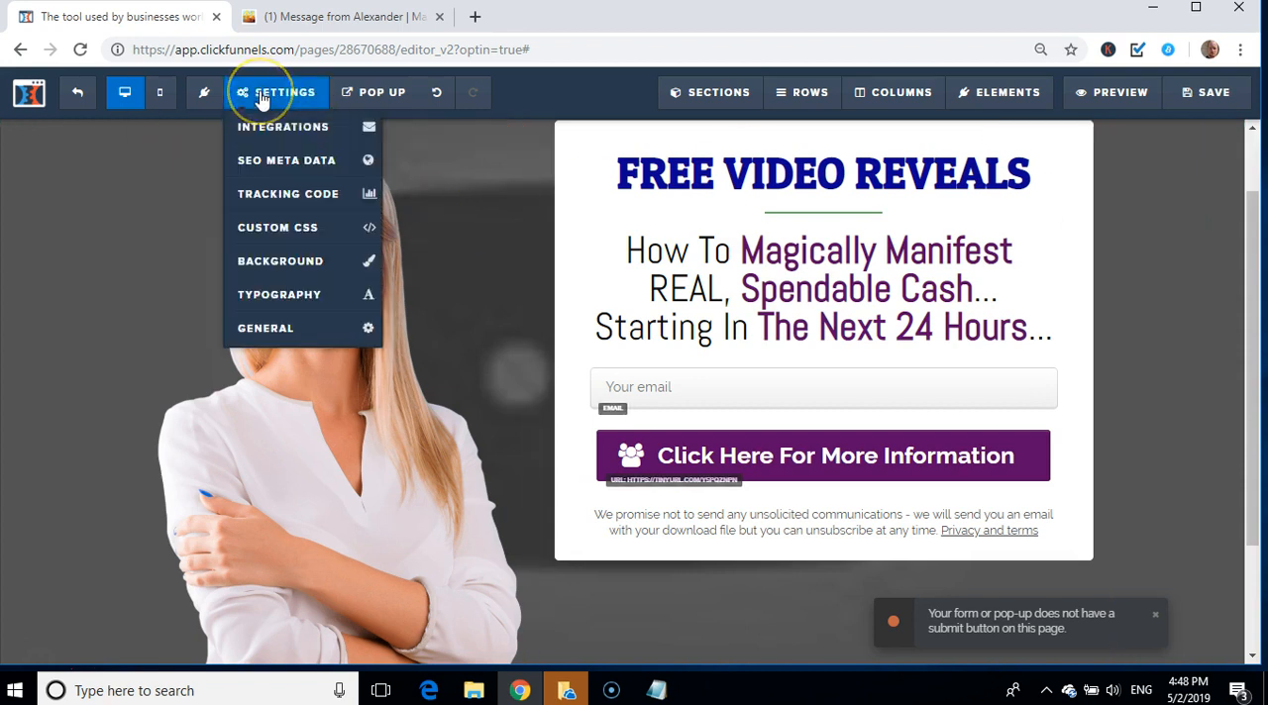
pyautogui.click(277, 262)
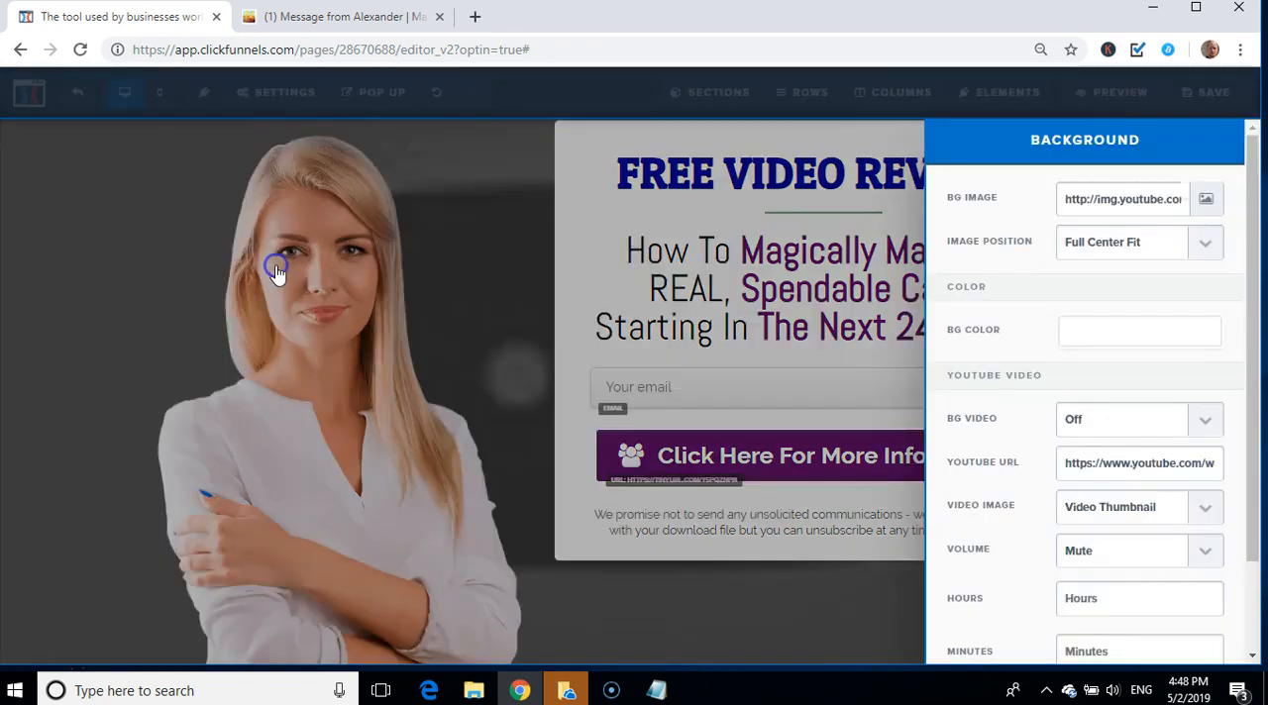
pyautogui.click(889, 243)
pyautogui.click(283, 91)
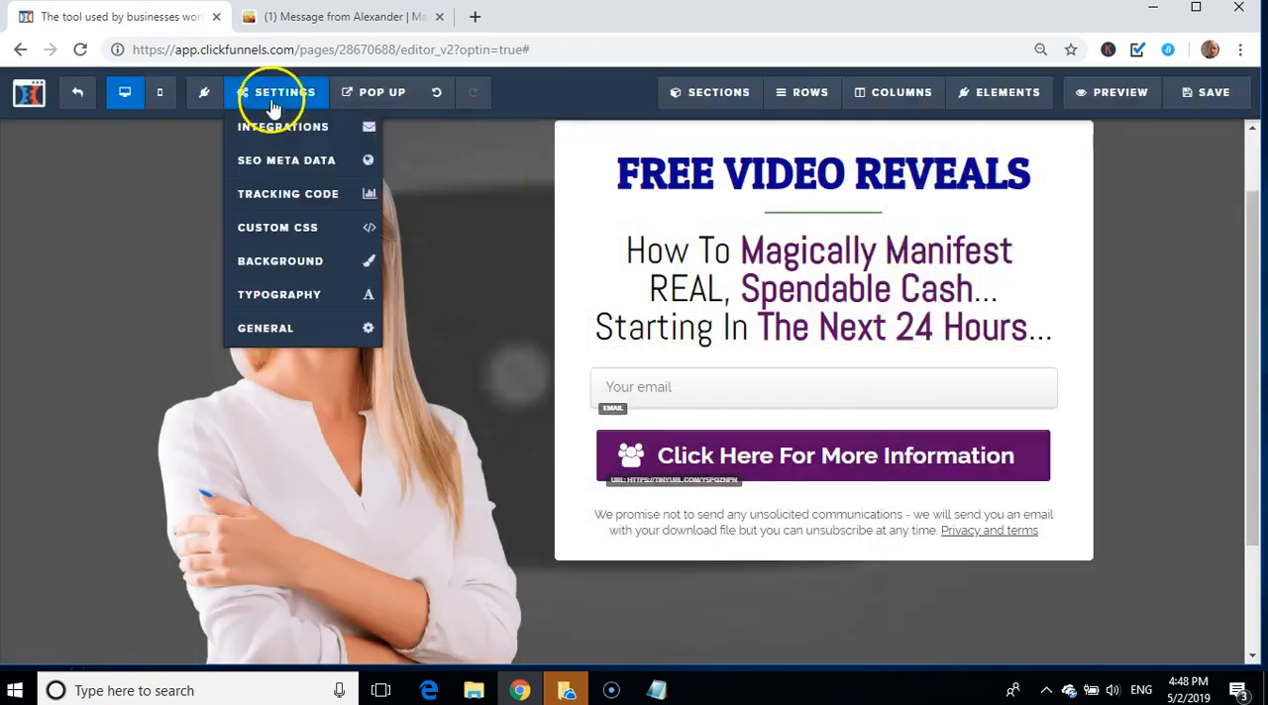
pyautogui.click(307, 265)
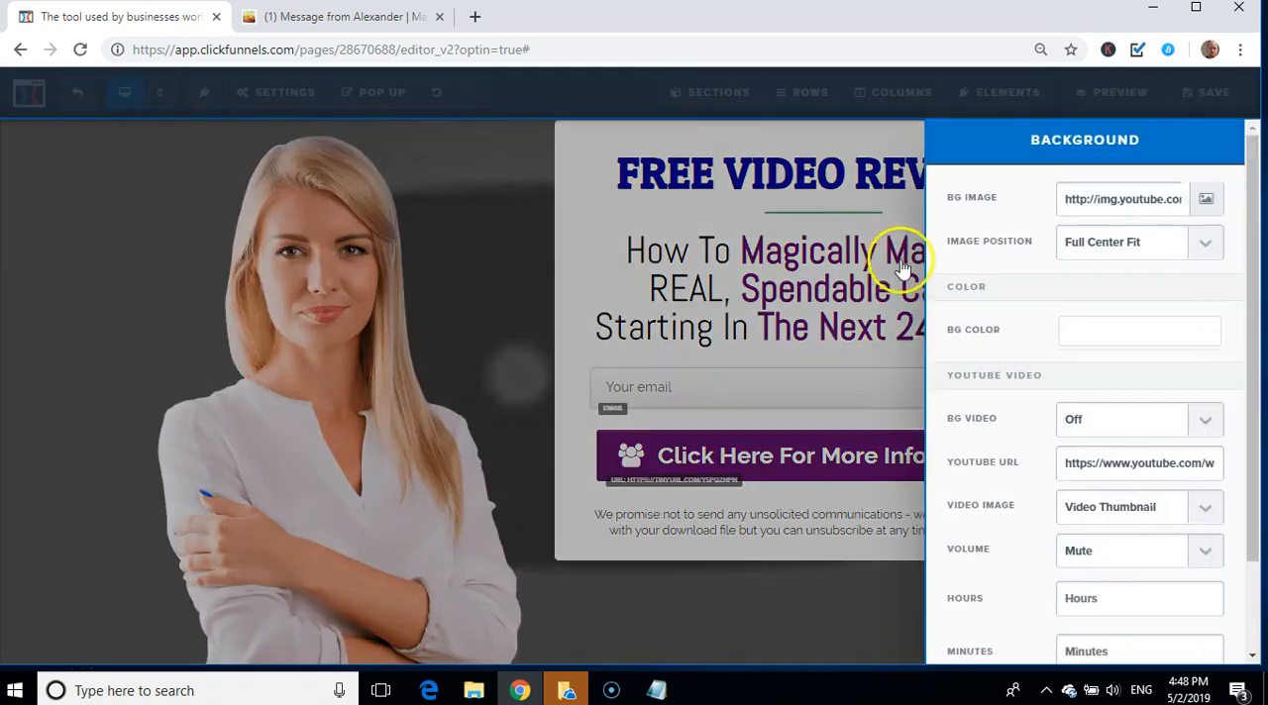
pyautogui.click(1210, 201)
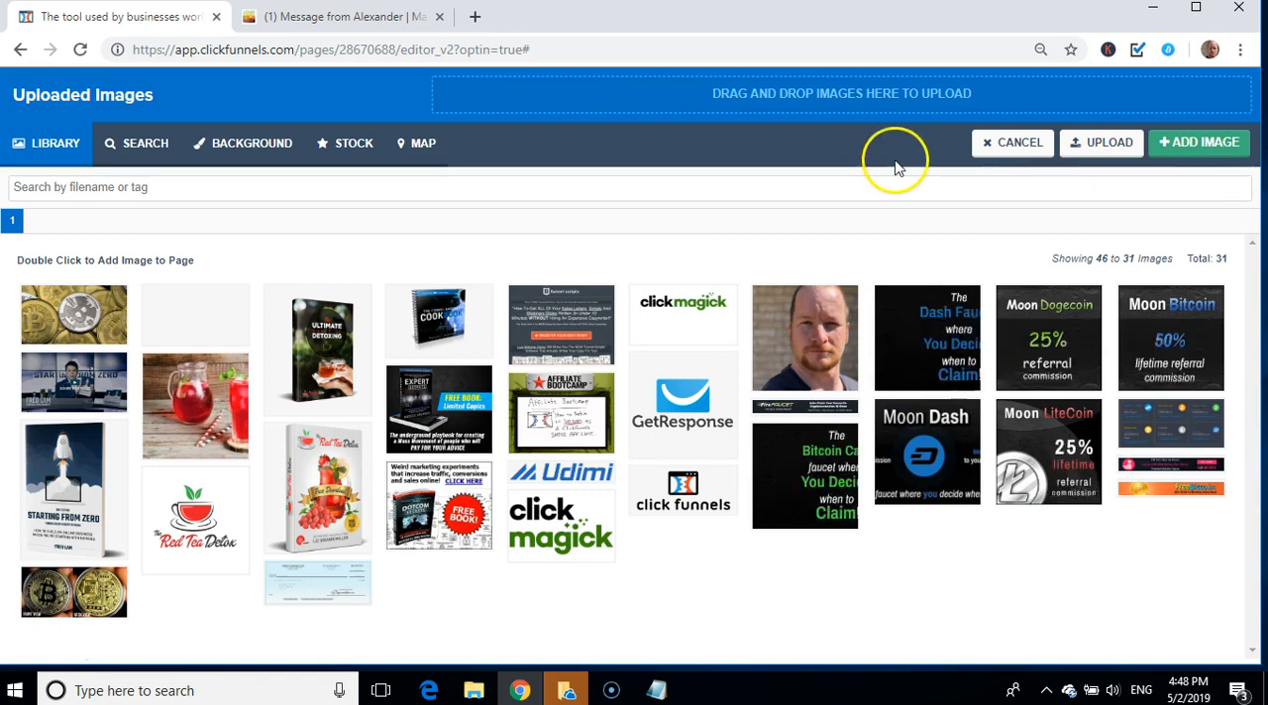
pyautogui.click(995, 142)
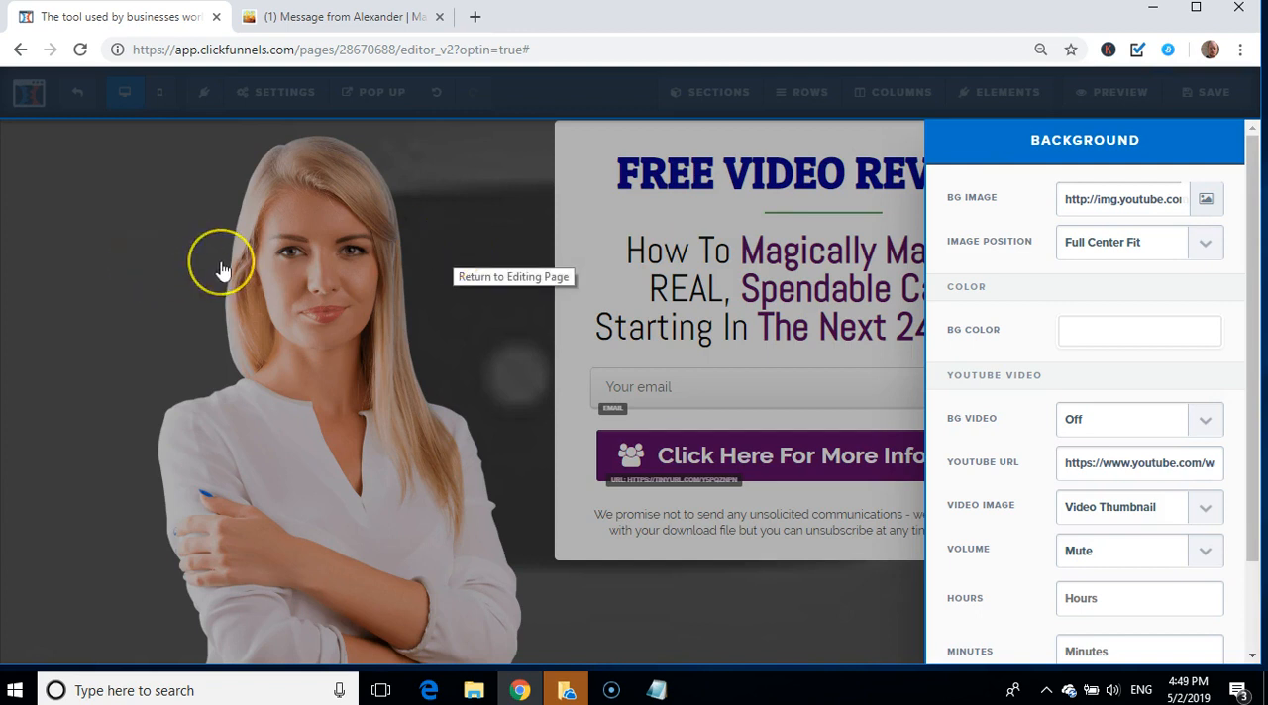
pyautogui.click(135, 199)
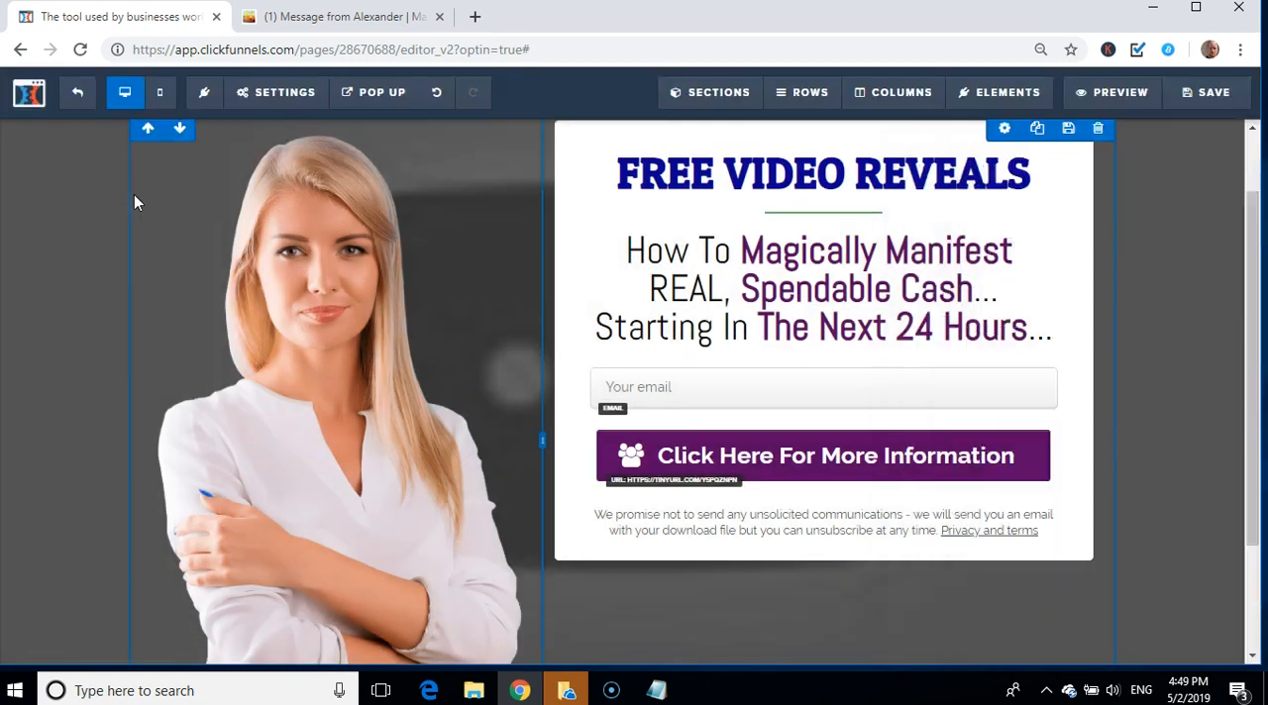
pyautogui.click(67, 194)
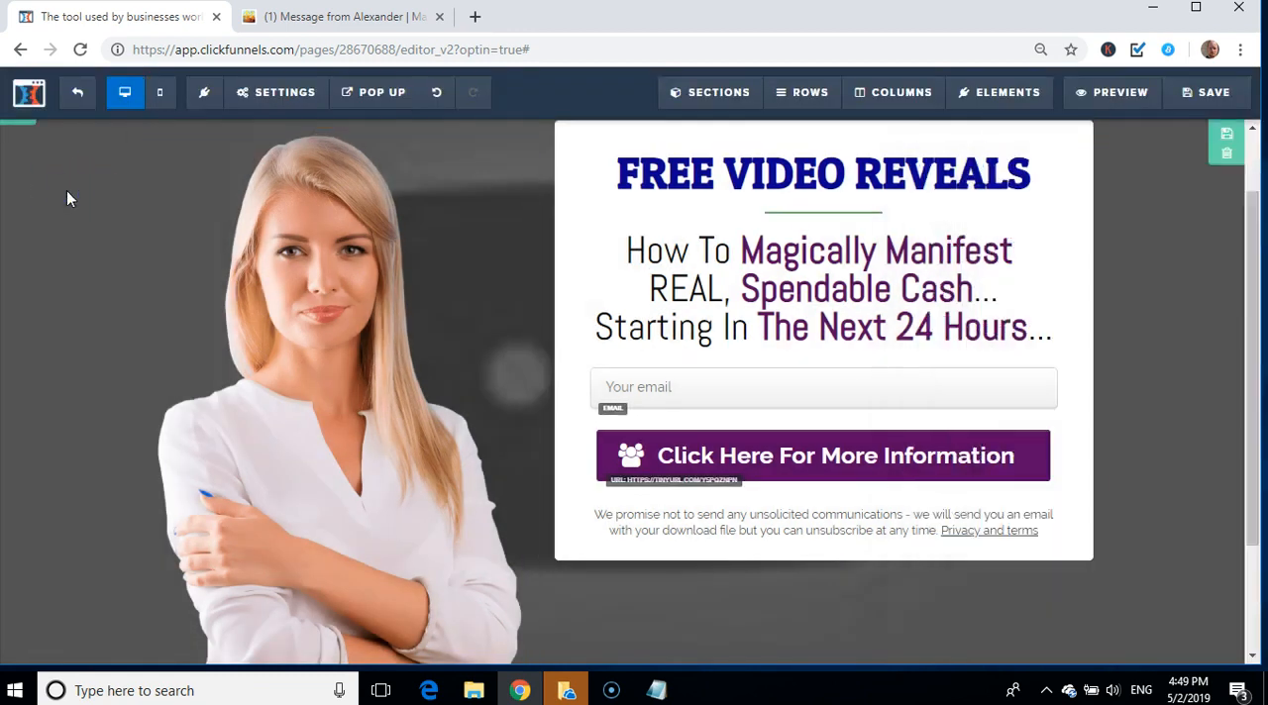
# Step: Switch the YouTube background video to On in the page's background settings
pyautogui.click(277, 92)
pyautogui.click(282, 262)
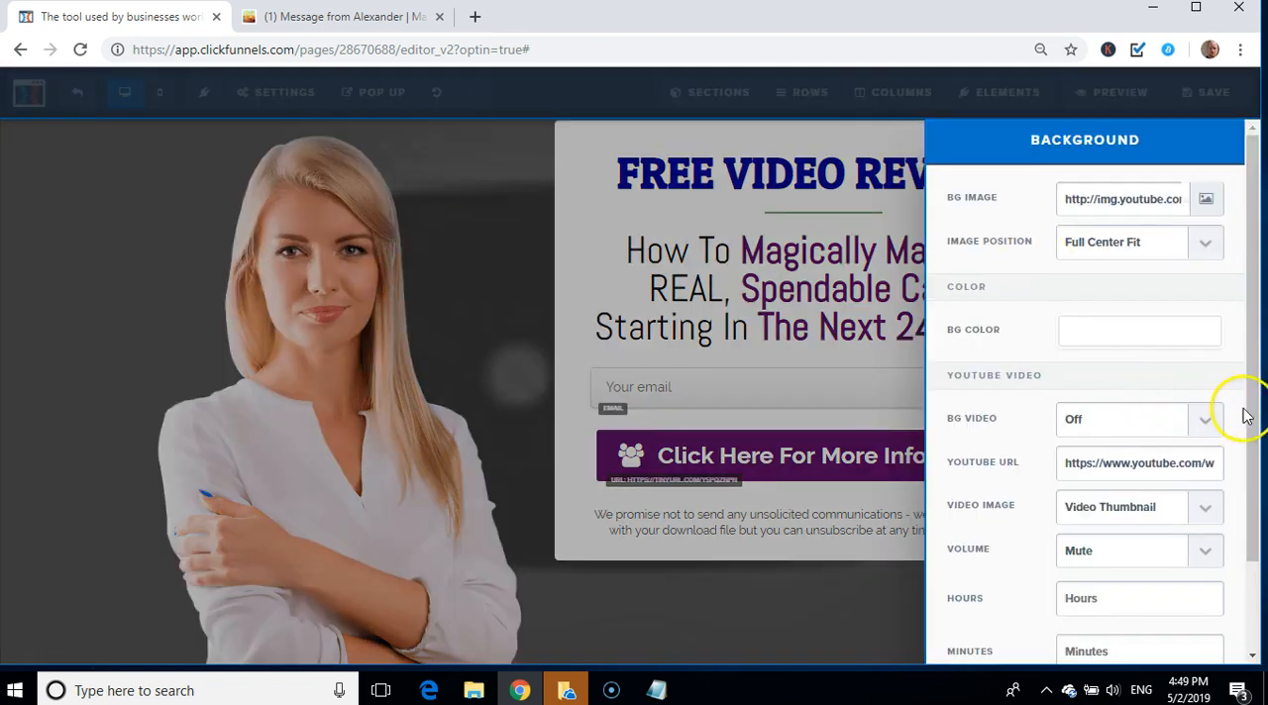
pyautogui.click(1205, 428)
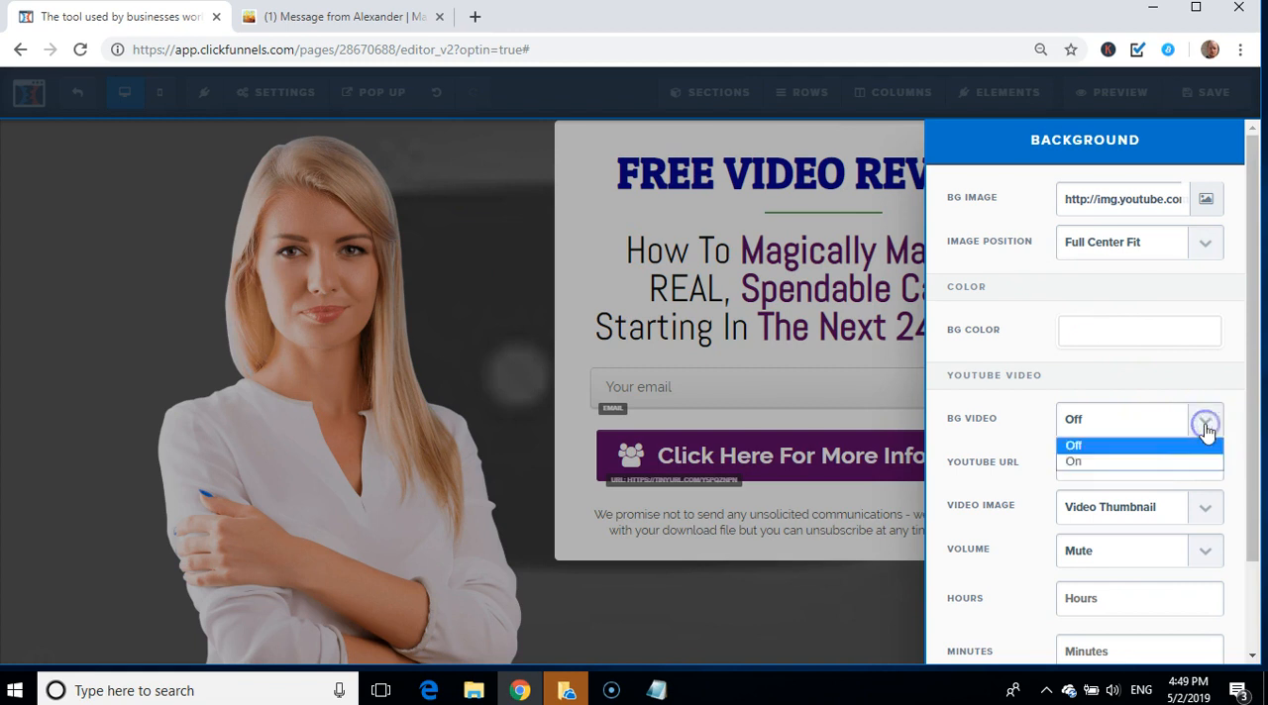
pyautogui.click(1139, 461)
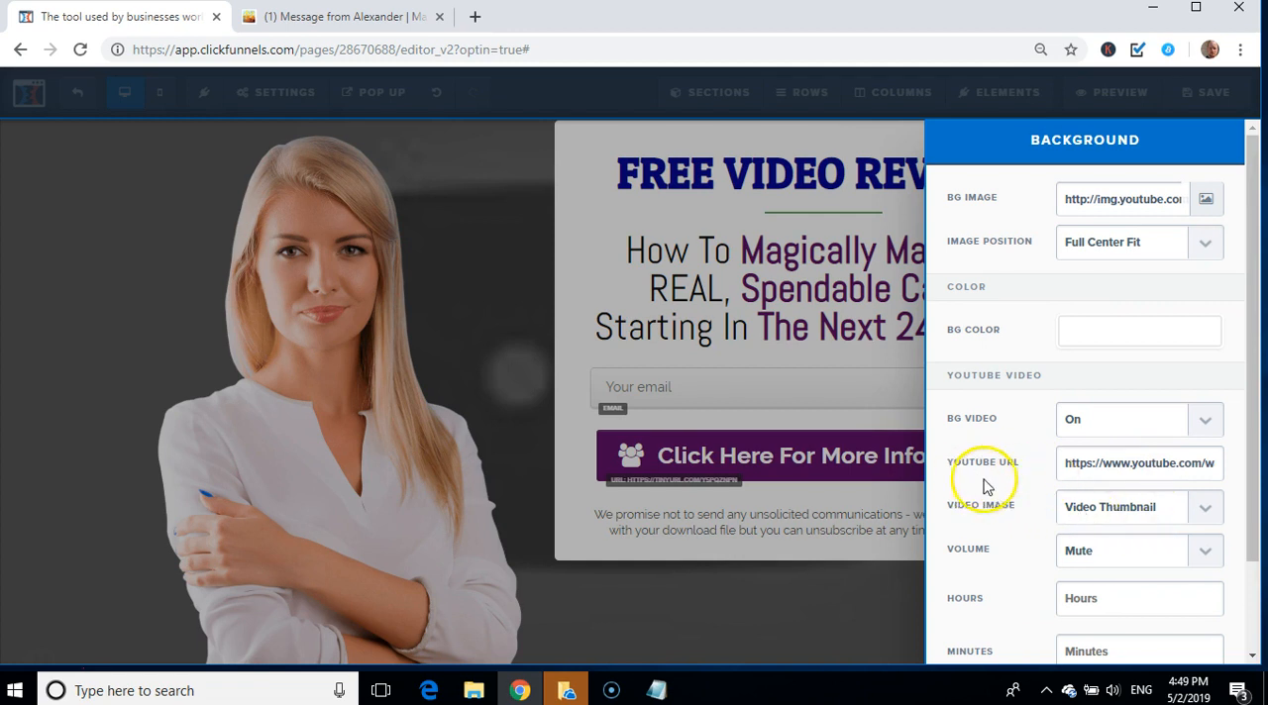
pyautogui.click(656, 690)
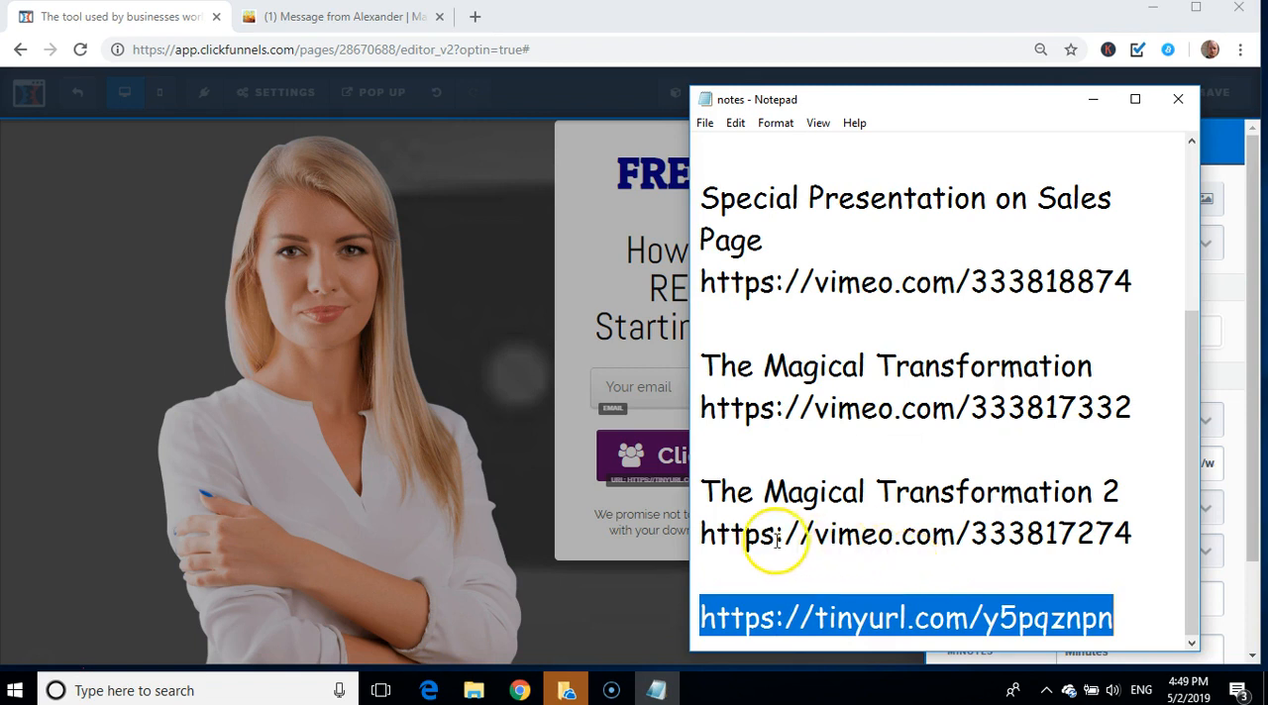
pyautogui.moveTo(1130, 531); pyautogui.dragTo(702, 536)
pyautogui.hotkey('ctrl', 'c')
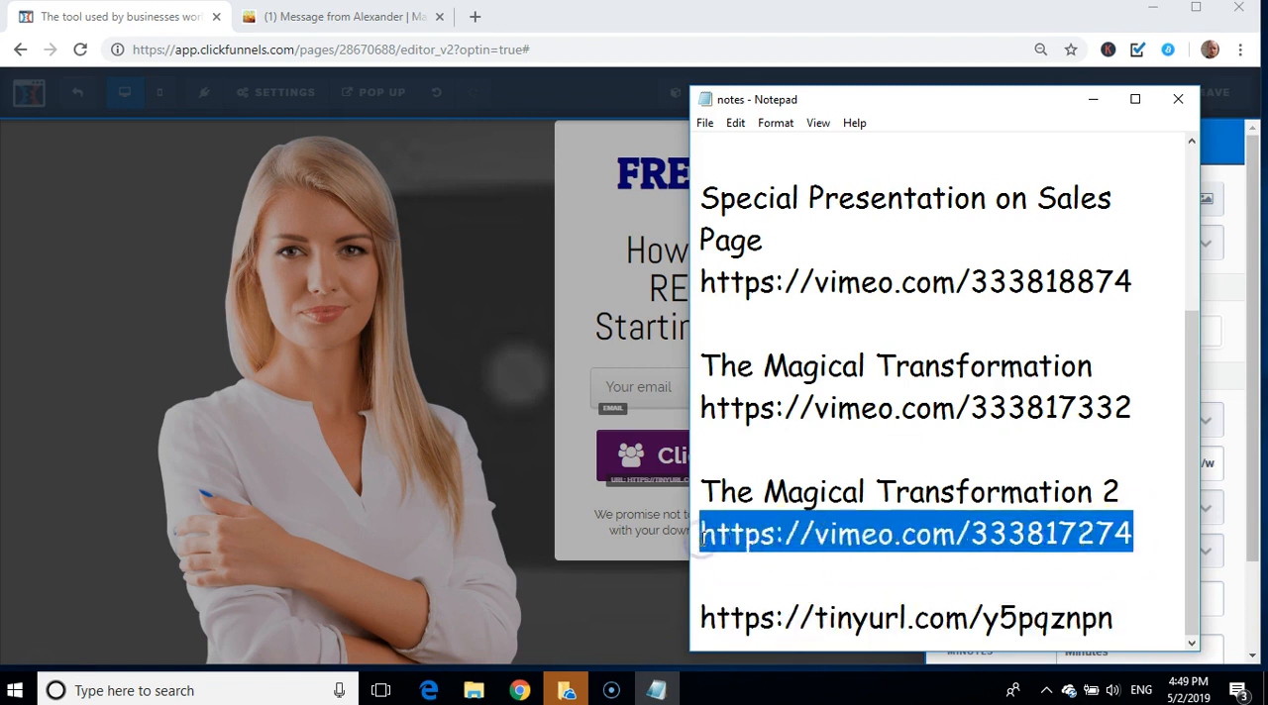
pyautogui.click(486, 585)
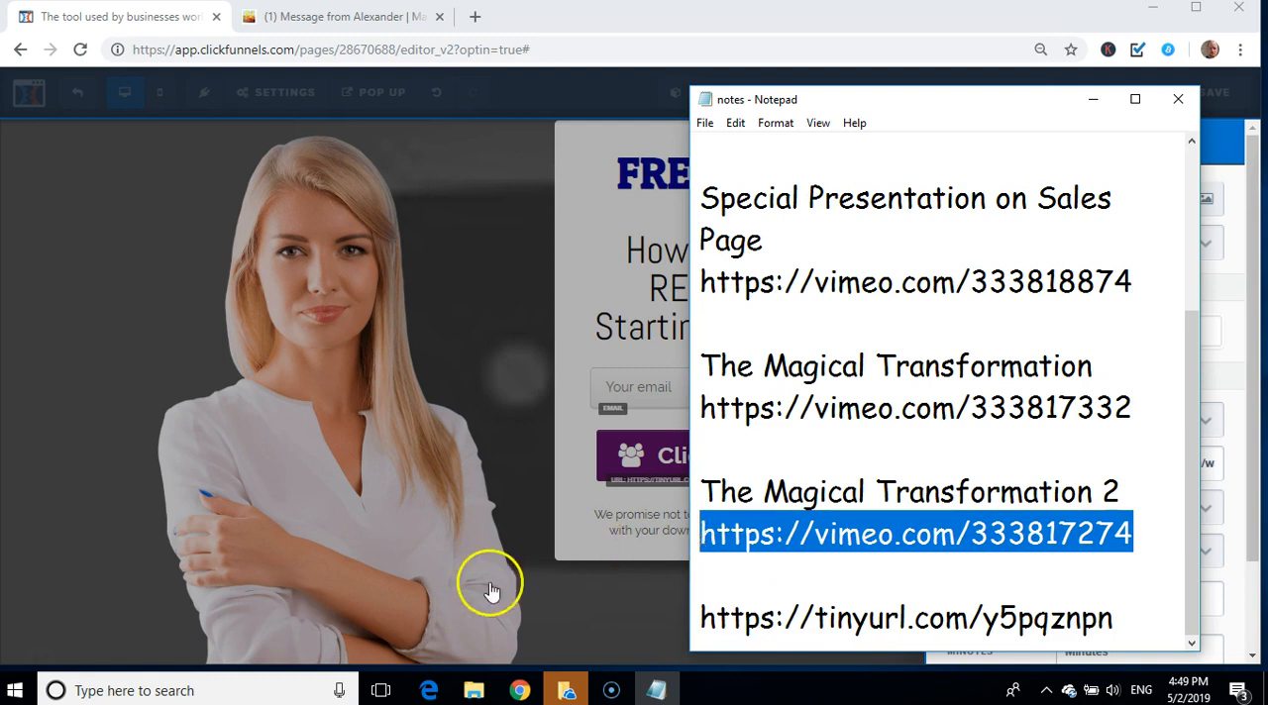
pyautogui.click(345, 349)
pyautogui.click(238, 89)
pyautogui.click(304, 264)
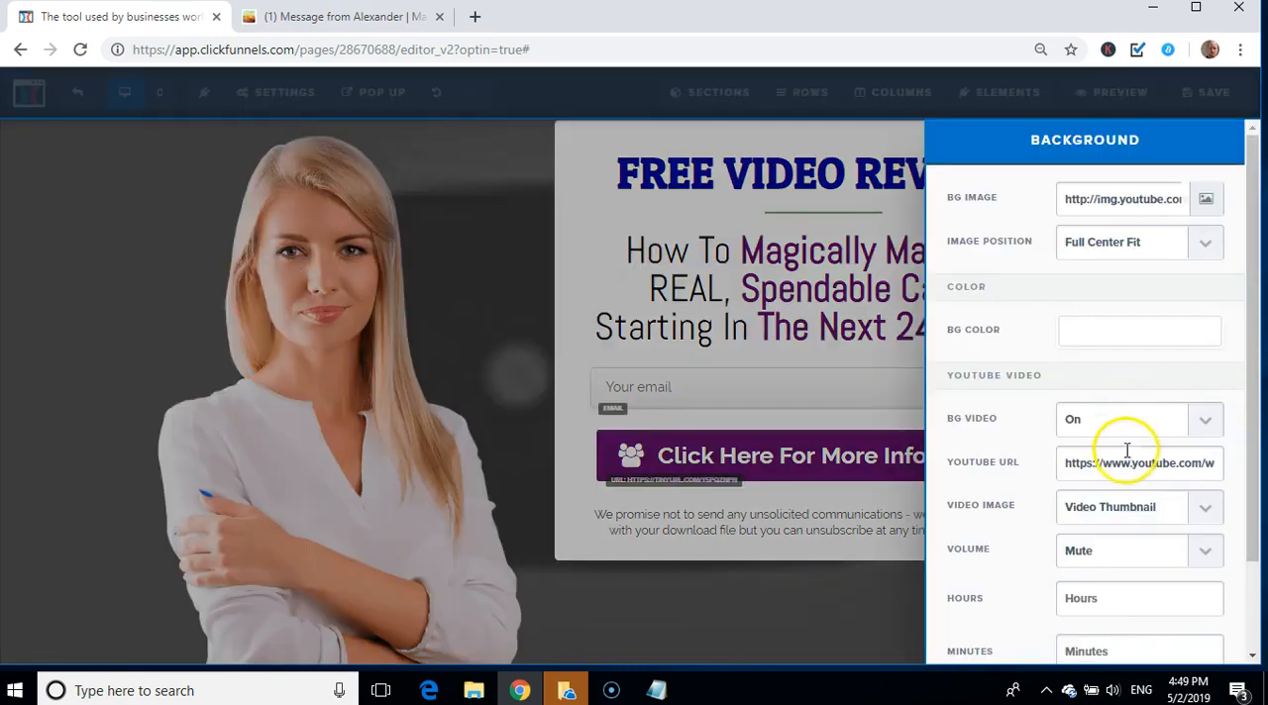
pyautogui.click(1116, 472)
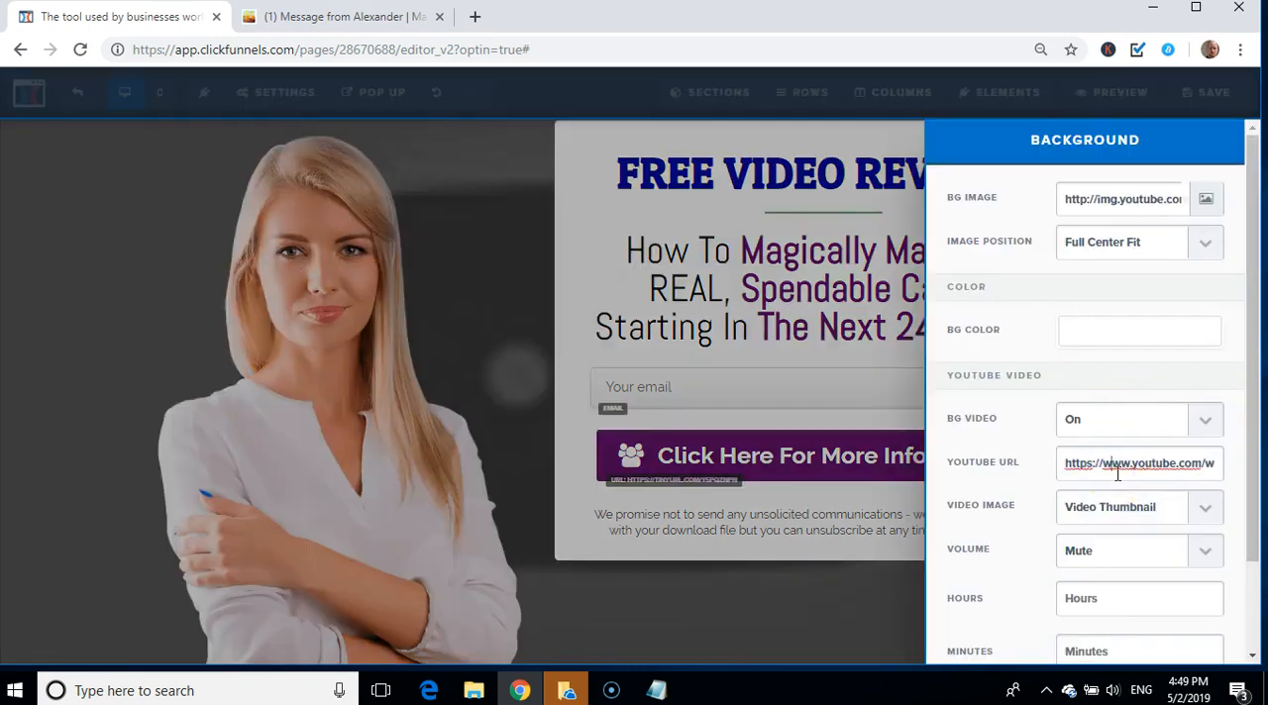
pyautogui.click(1118, 505)
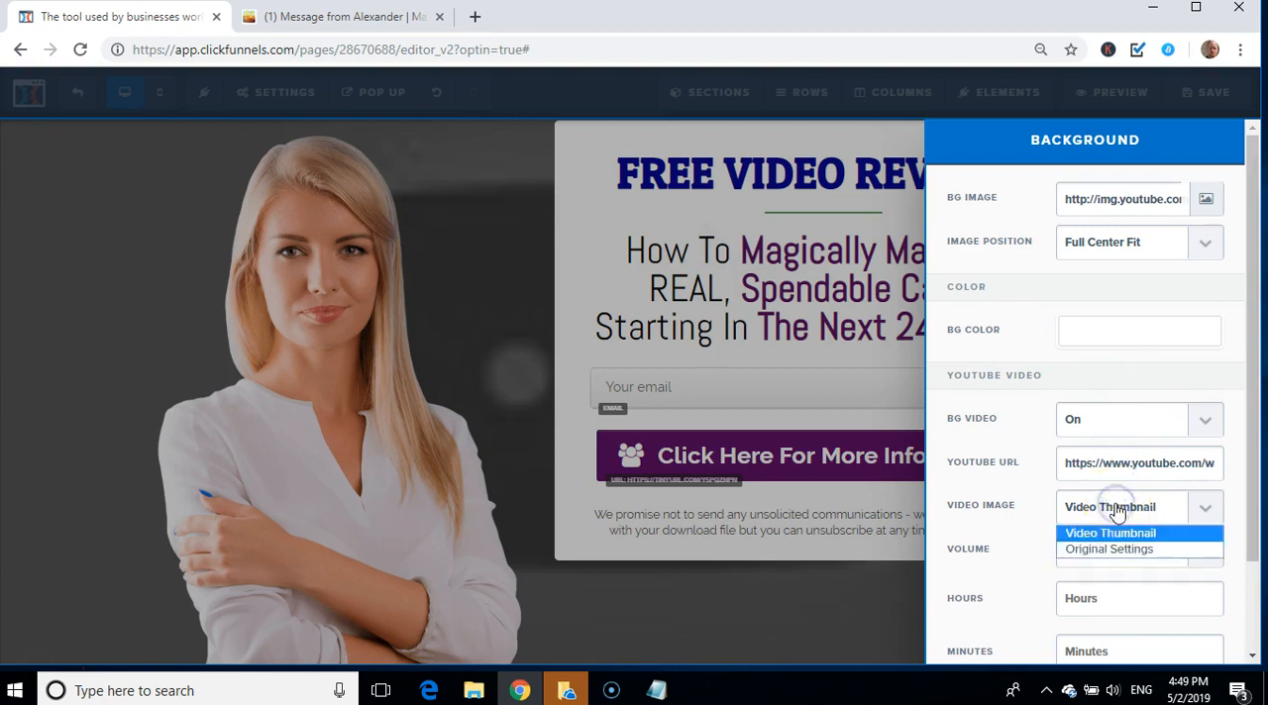
pyautogui.click(1117, 508)
pyautogui.tripleClick(1098, 465)
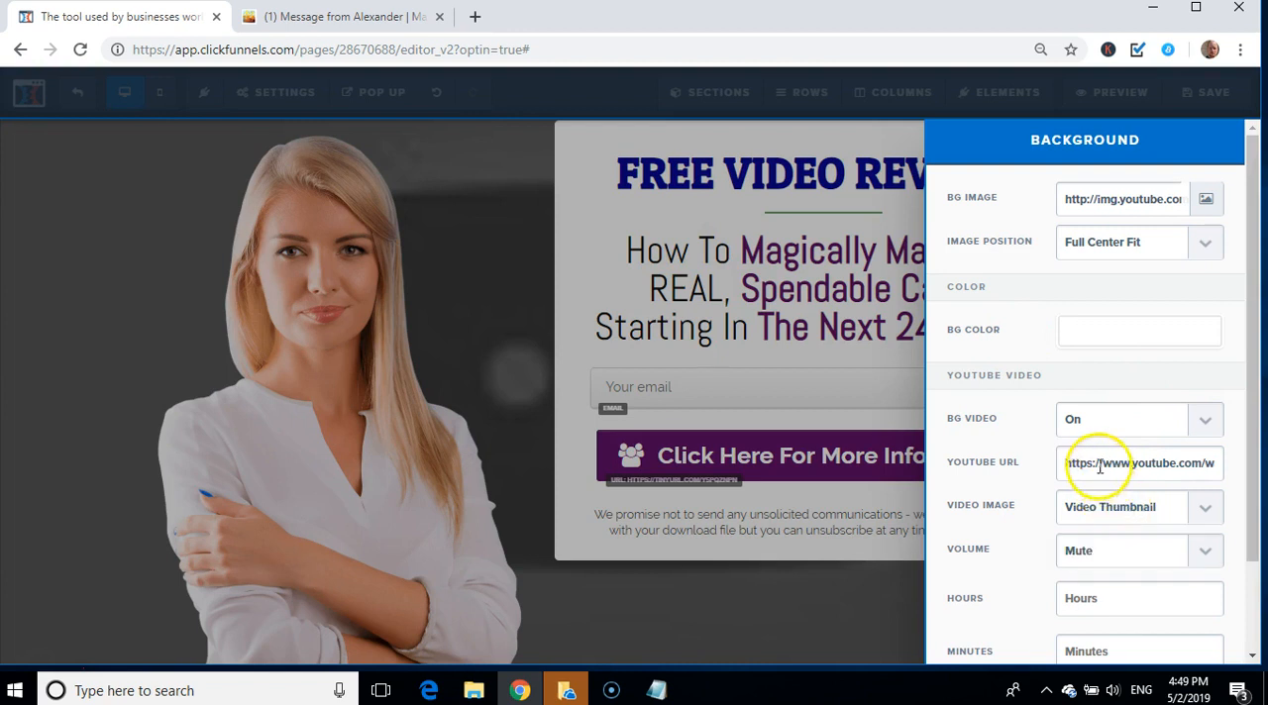
pyautogui.hotkey('ctrl', 'v')
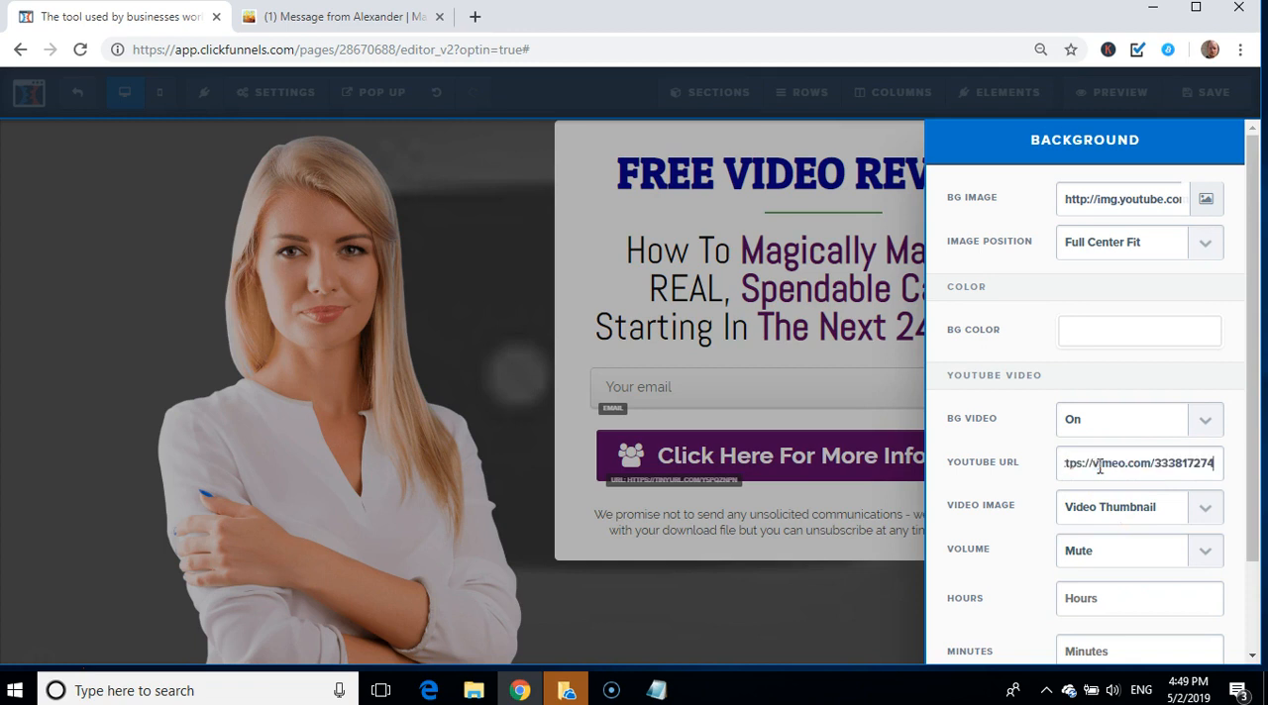
pyautogui.click(263, 365)
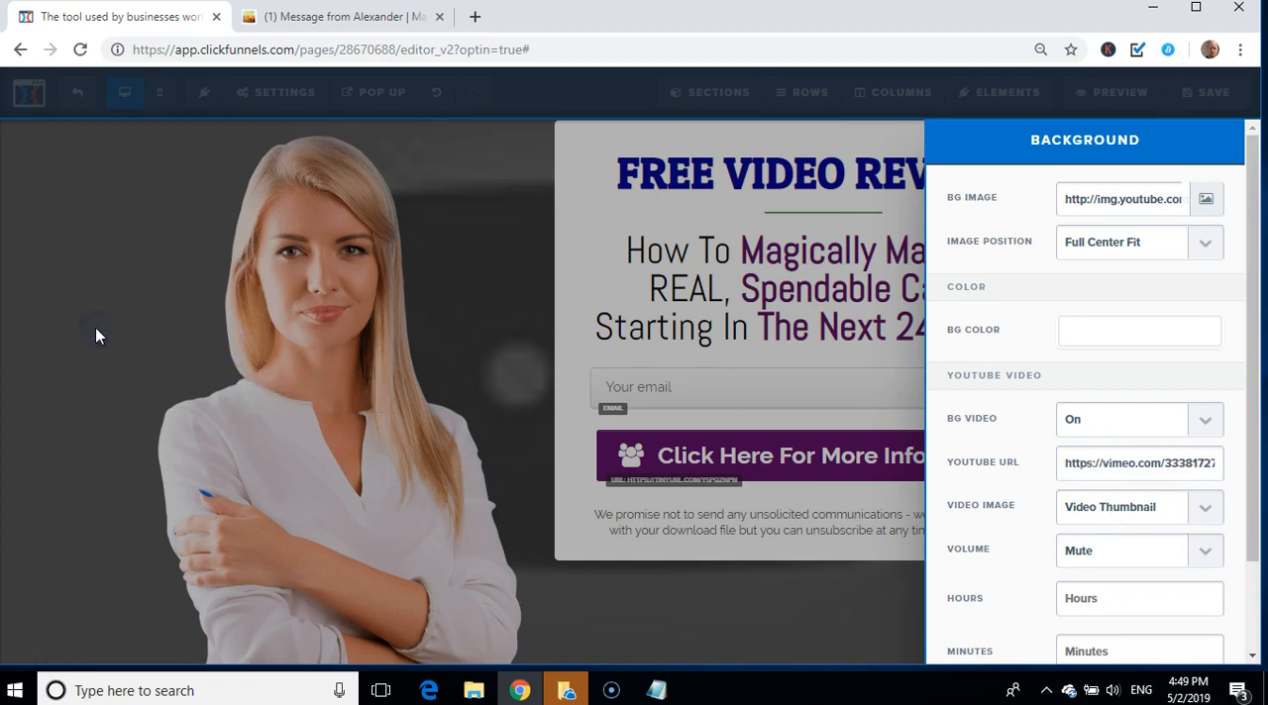
pyautogui.click(96, 336)
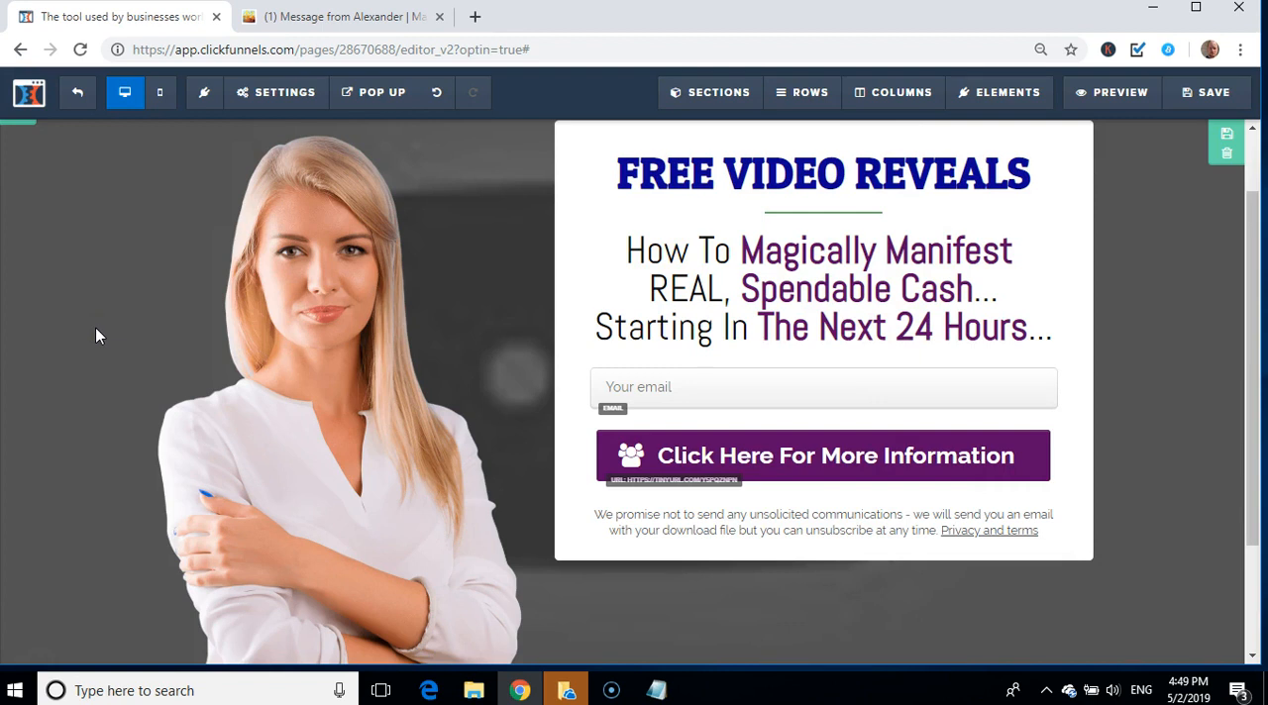
# Step: Switch the YouTube background video to Off in the page's background settings
pyautogui.click(253, 99)
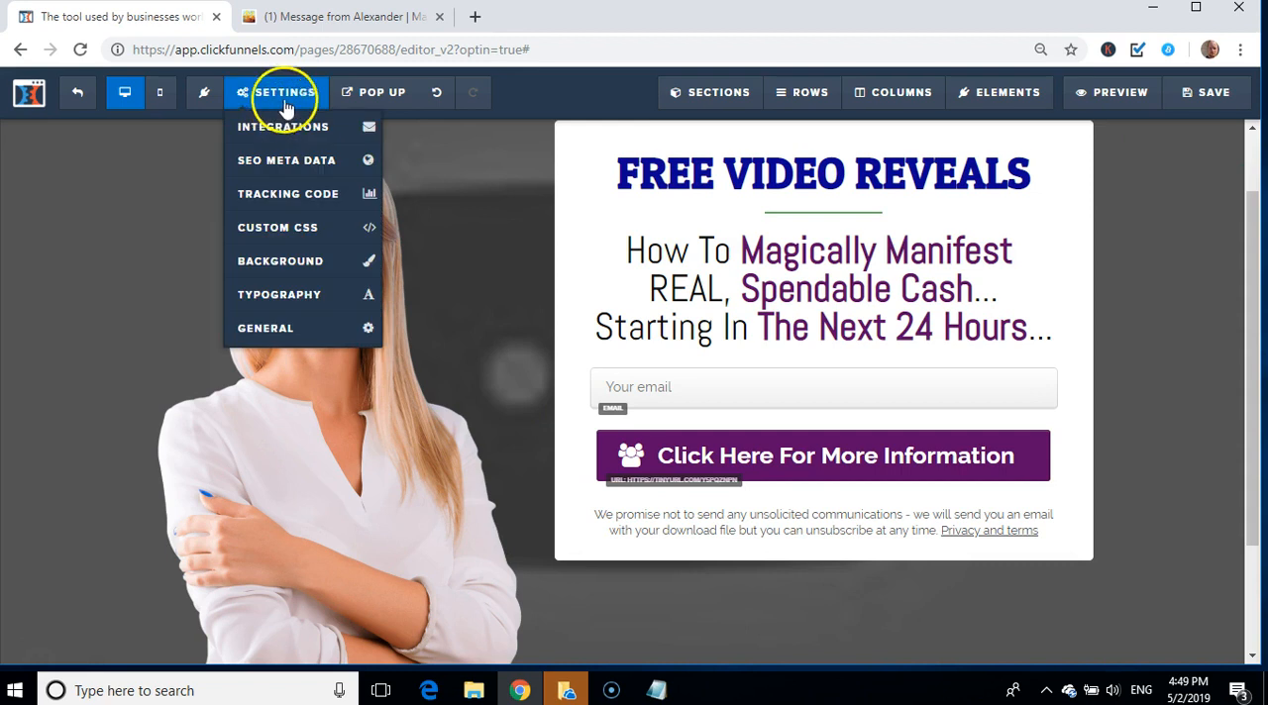
pyautogui.click(285, 263)
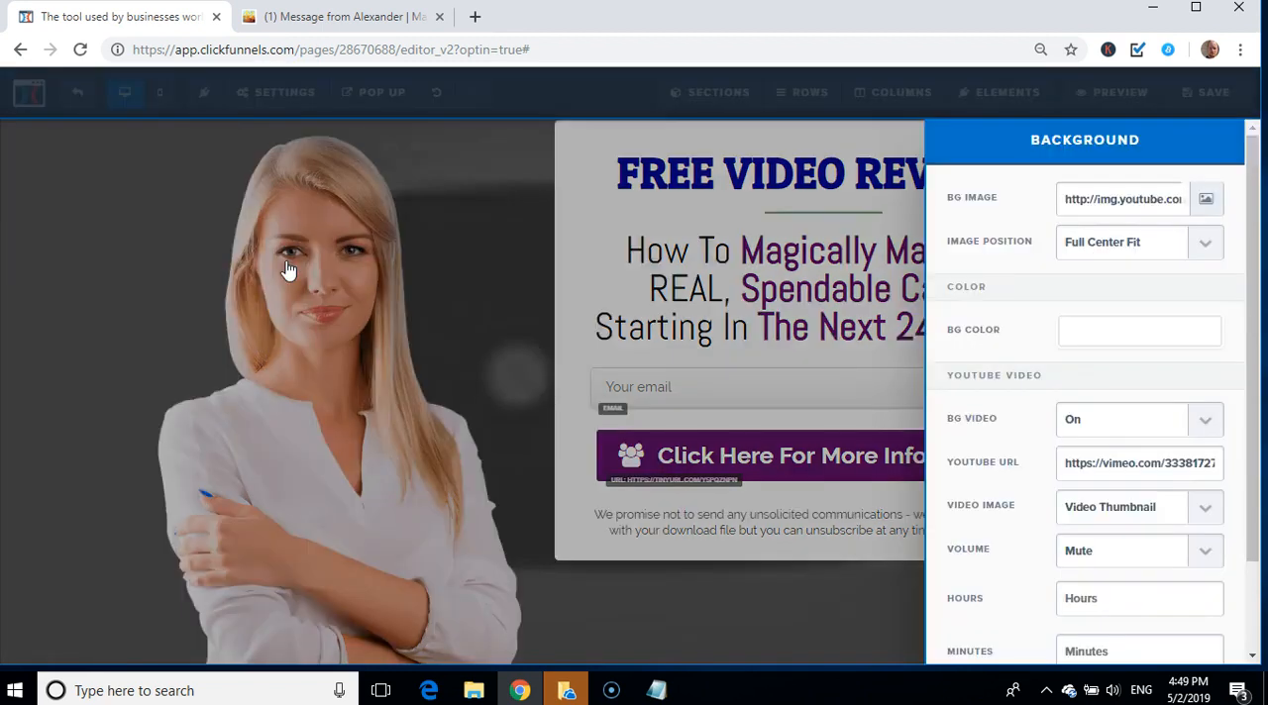
pyautogui.click(1132, 420)
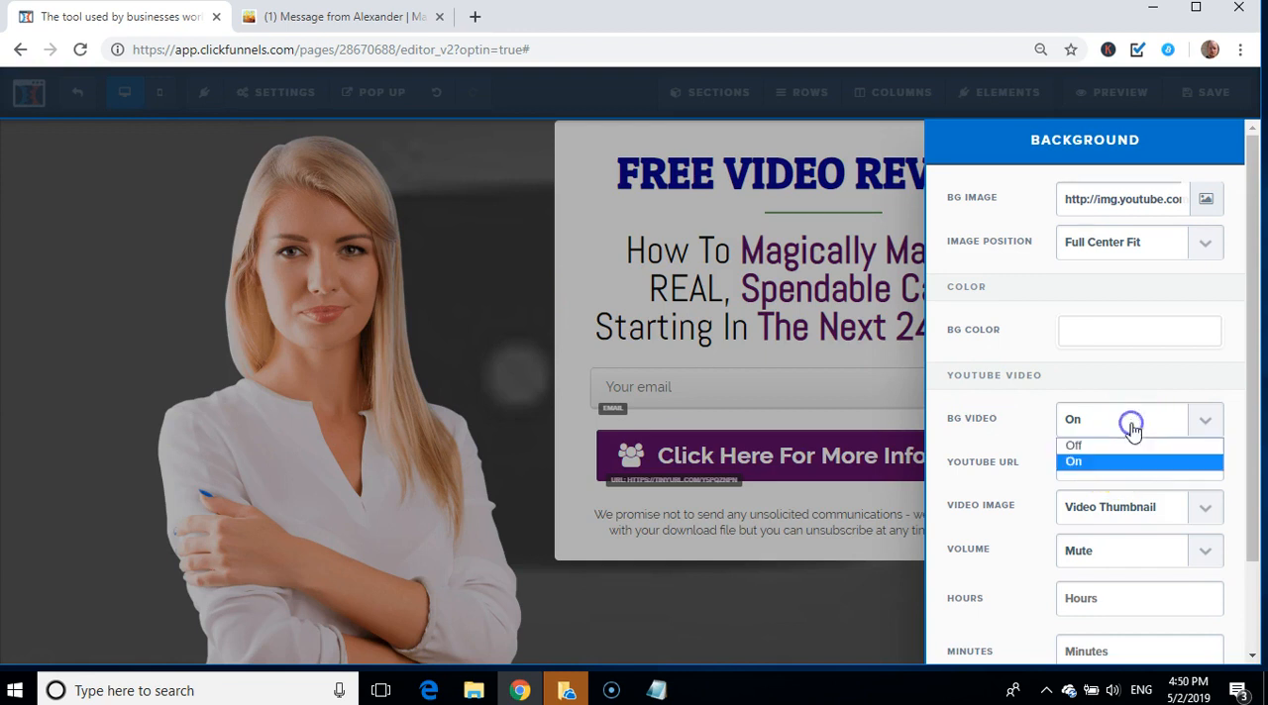
pyautogui.click(1110, 445)
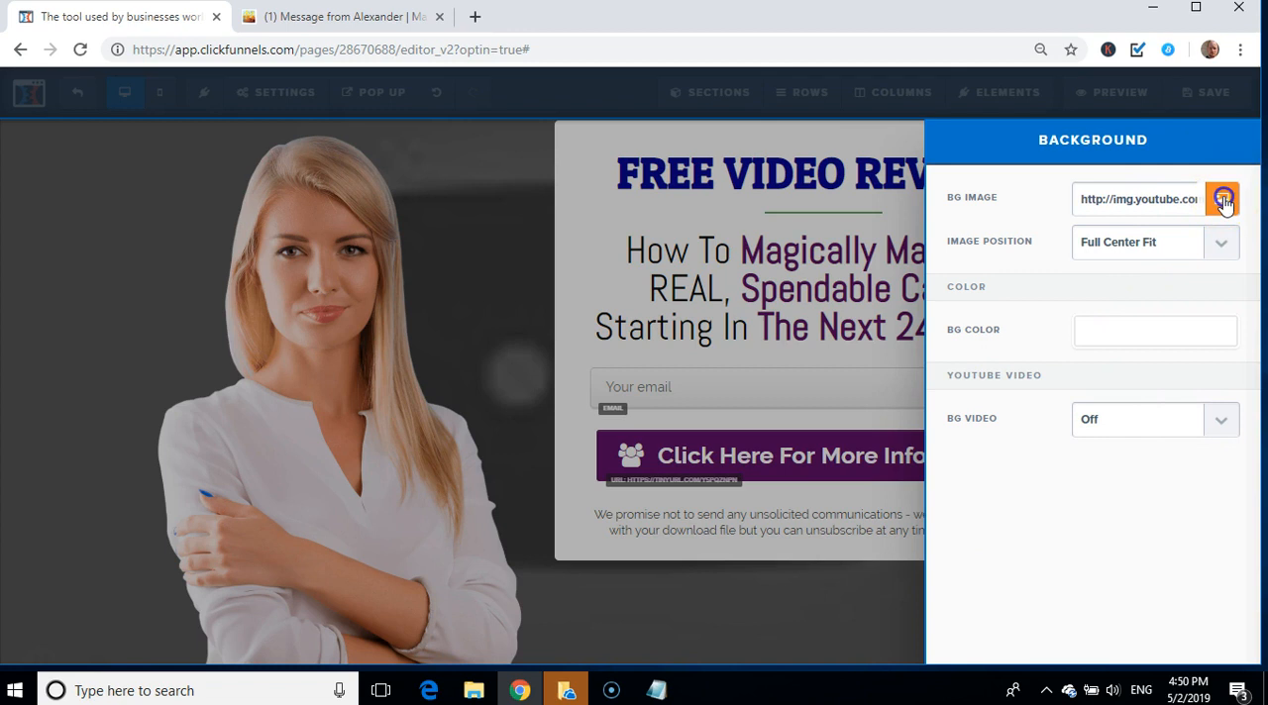
# Step: Look through the gradient and texture backgrounds for the page background image, then search Pixabay for spiritual photos
pyautogui.click(1224, 200)
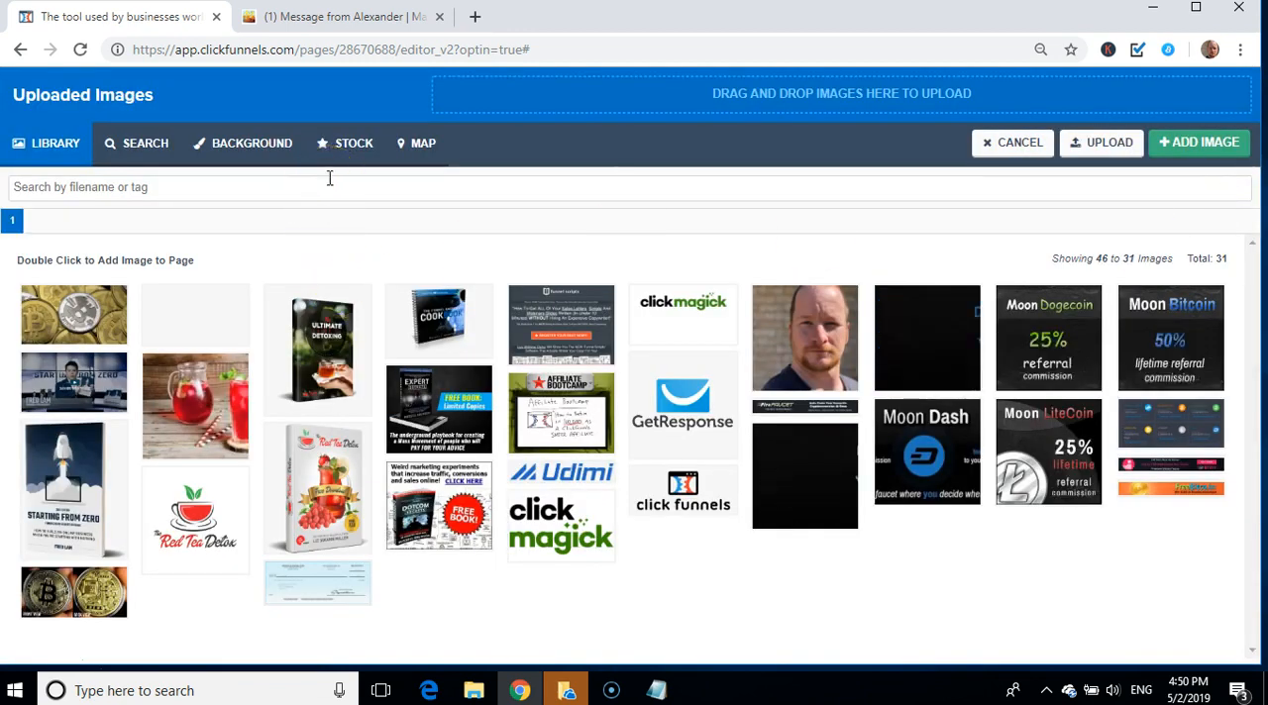
pyautogui.click(254, 148)
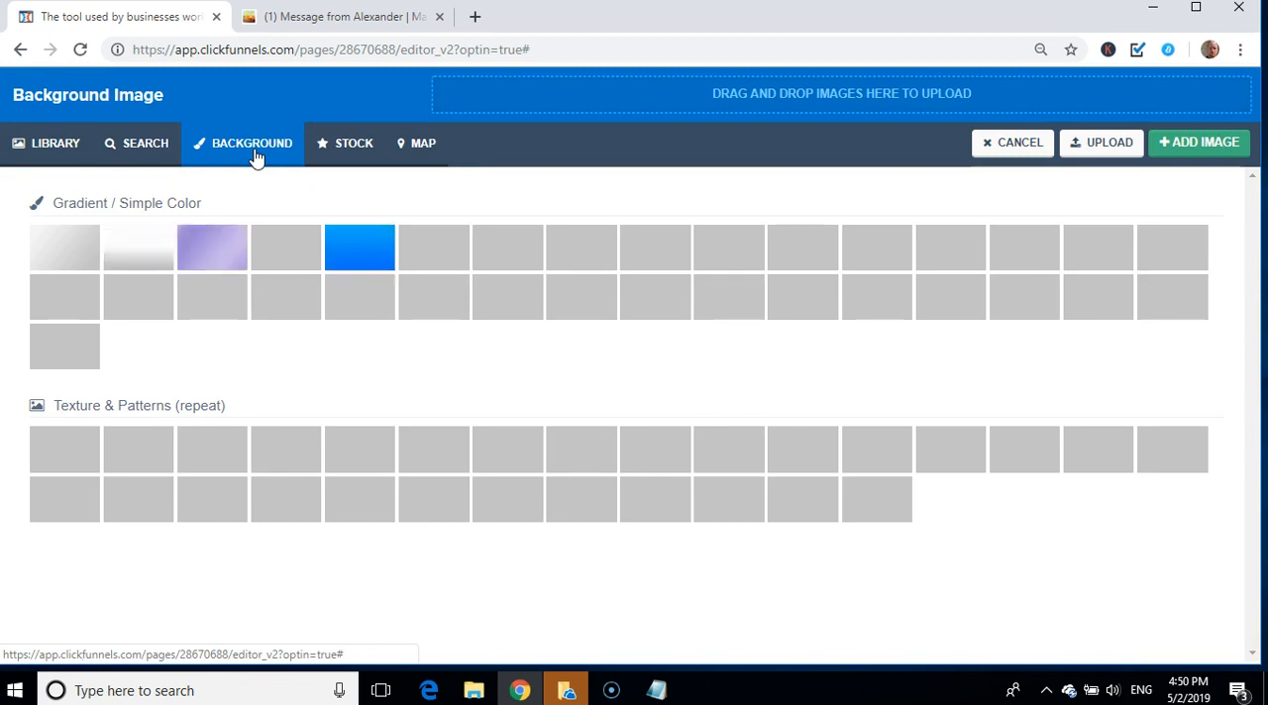
pyautogui.click(134, 147)
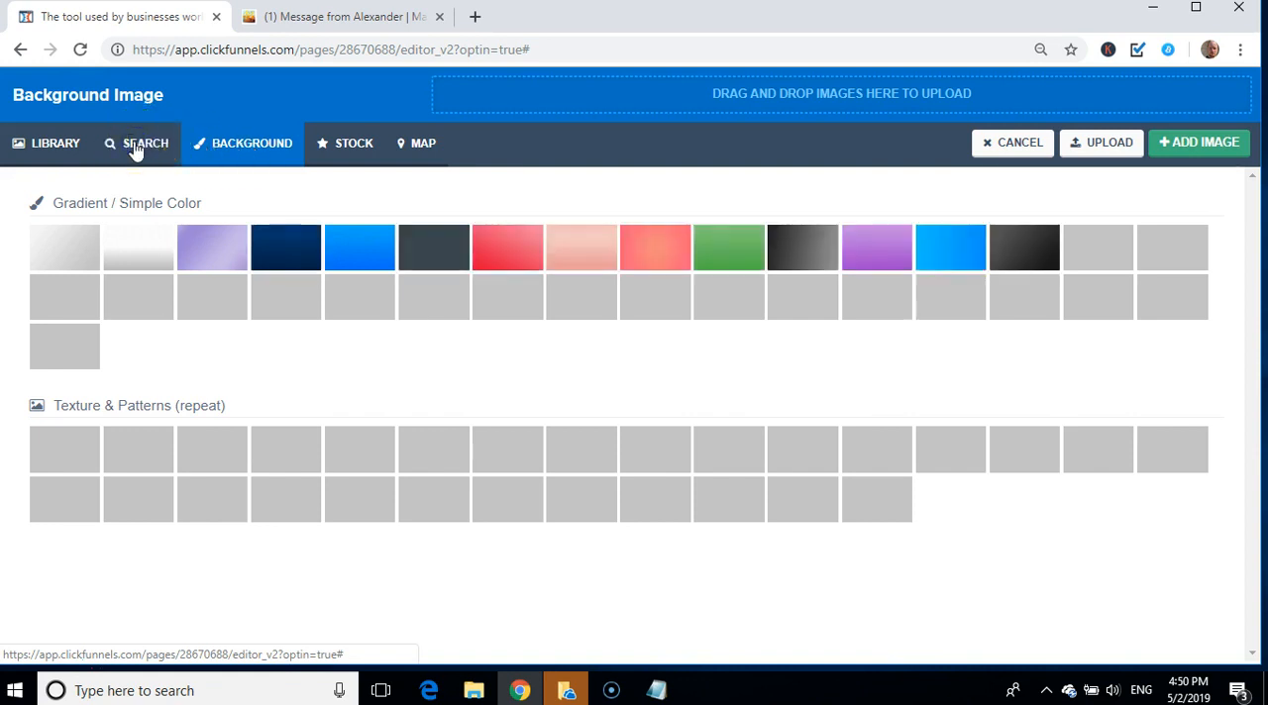
pyautogui.click(247, 302)
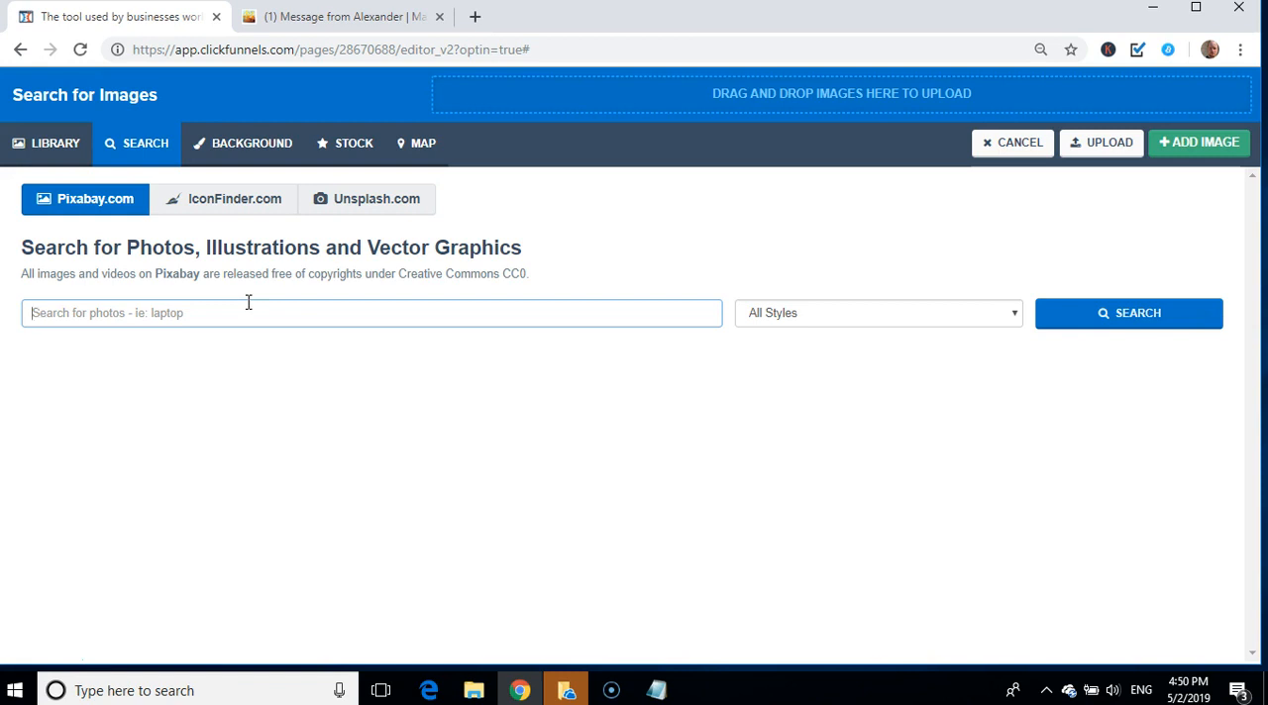
pyautogui.write('spirtuallly')
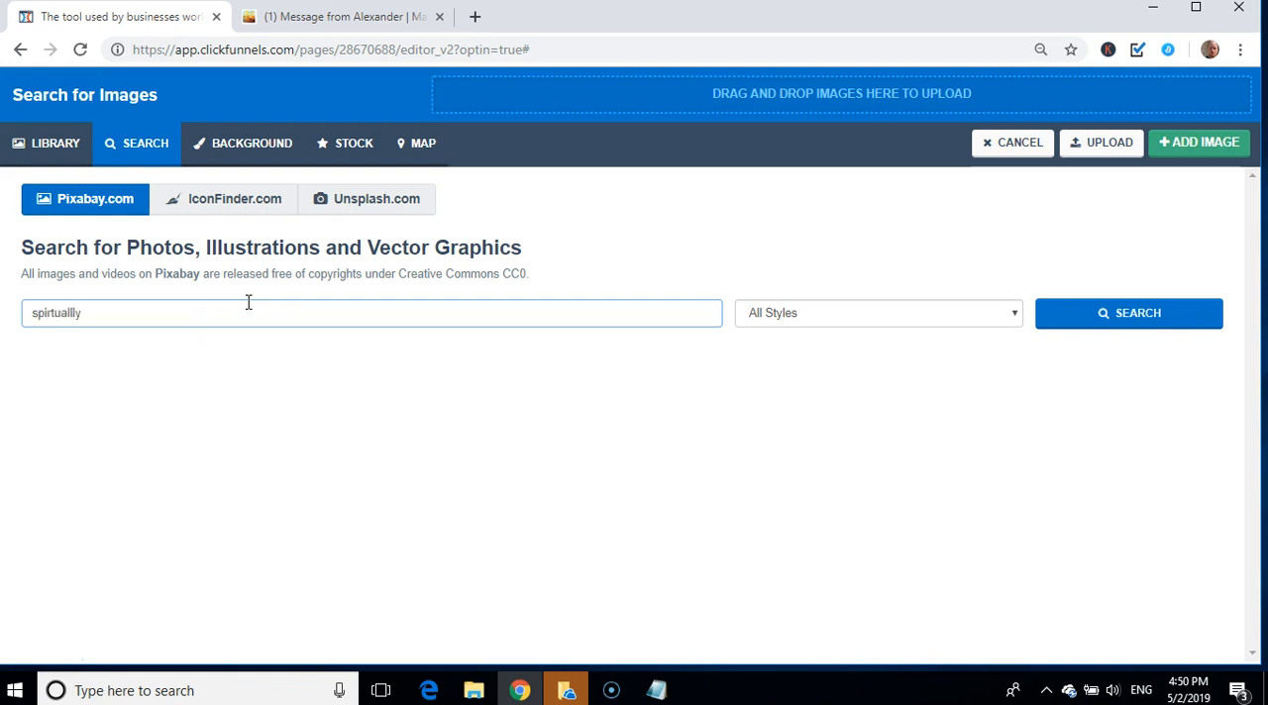
pyautogui.press('Return')
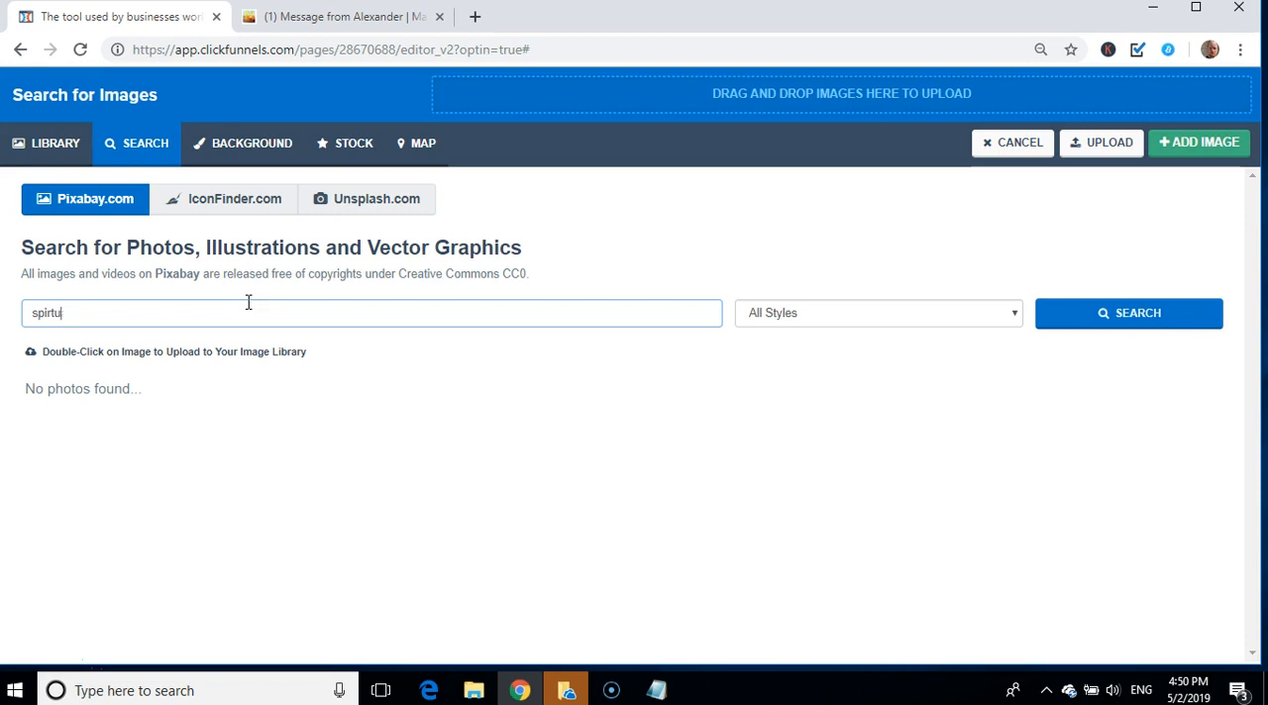
# Step: Search Pixabay for "lifestyle" photos and look through them for a background picture
pyautogui.press('BackSpace')
pyautogui.press('BackSpace')
pyautogui.write('l')
pyautogui.press('Return')
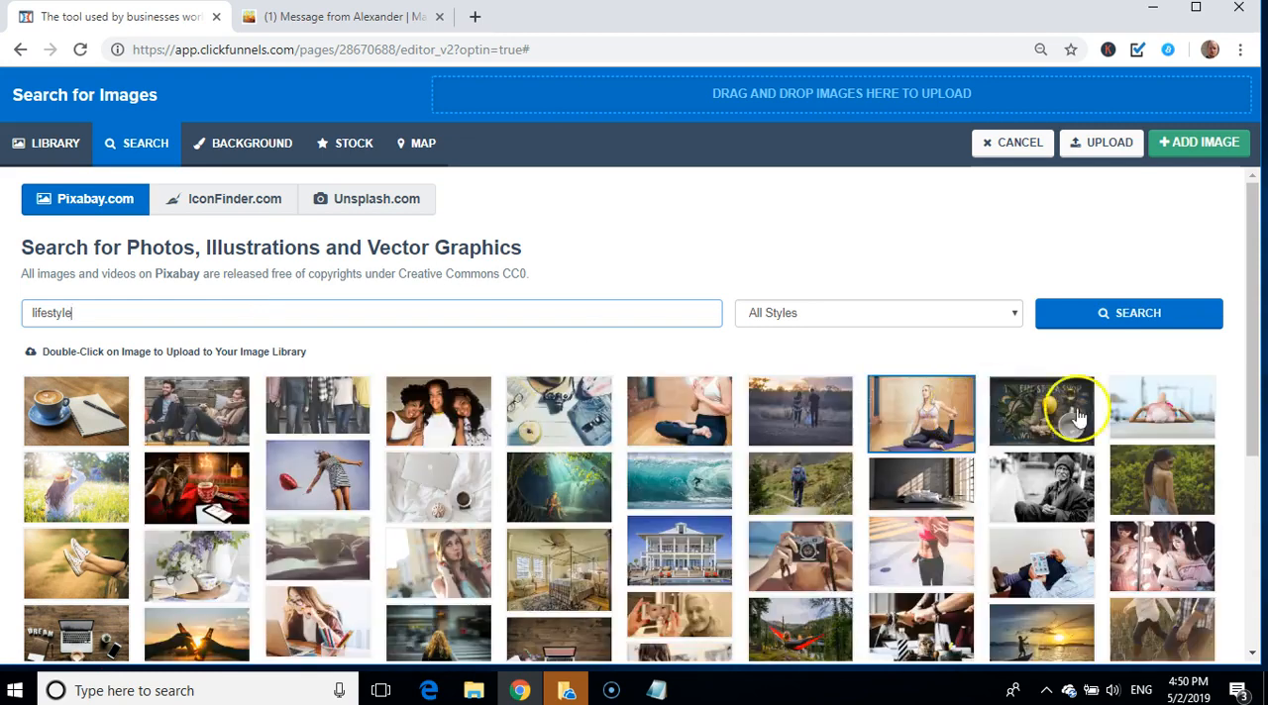
pyautogui.moveTo(1252, 416)
pyautogui.mouseDown()
pyautogui.moveTo(1260, 598)
pyautogui.moveTo(1258, 430)
pyautogui.mouseUp()
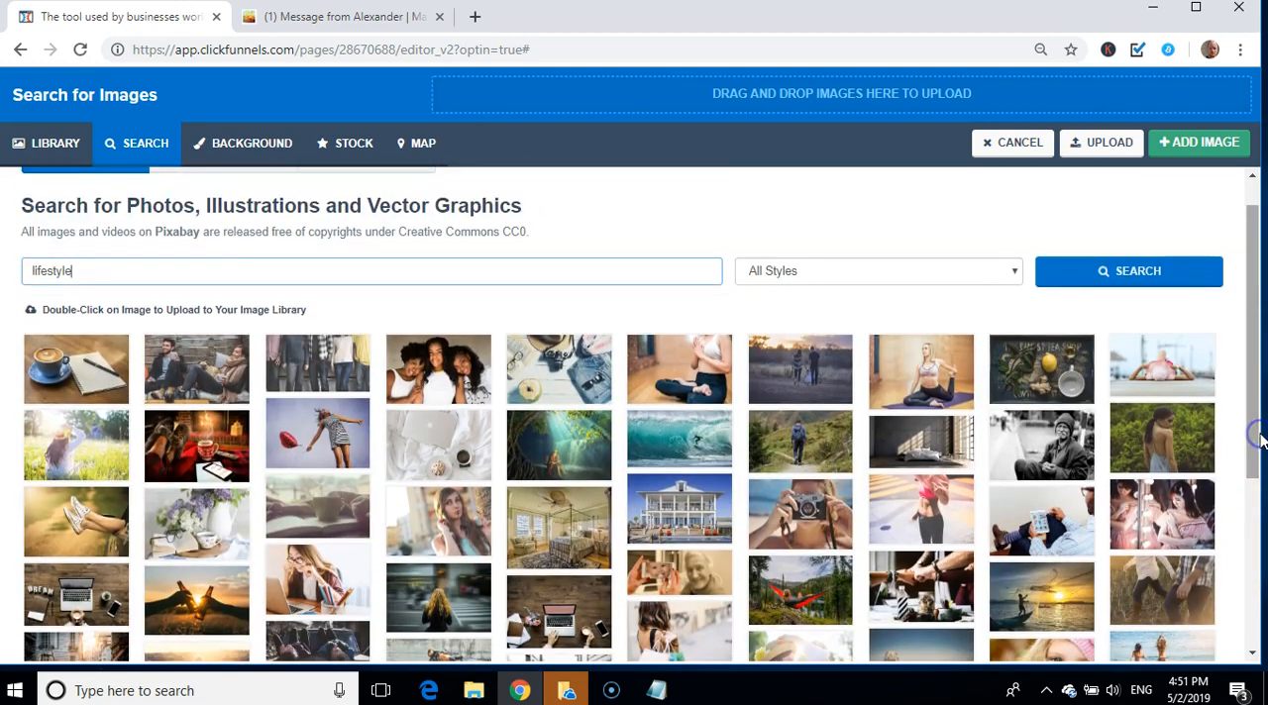
# Step: Search Pixabay for "beaches" and set the sunset photo of a silhouetted person with outstretched arms as the page background
pyautogui.doubleClick(279, 276)
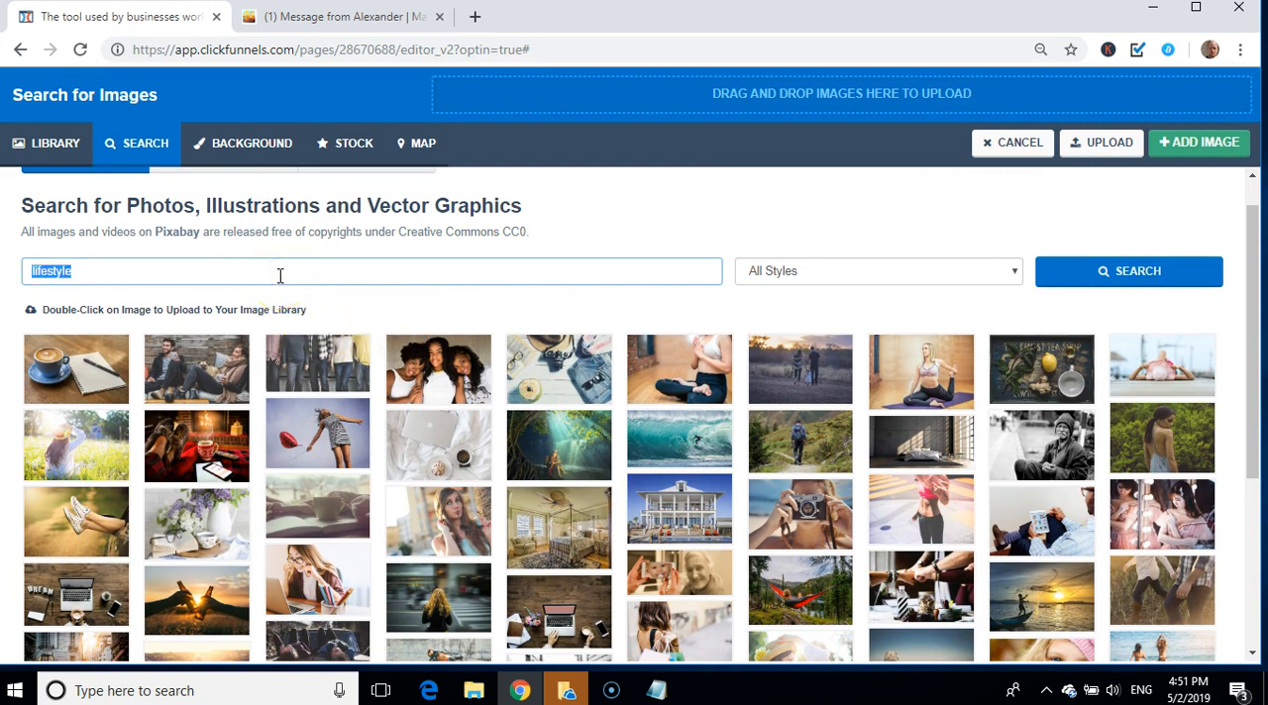
pyautogui.write('beaches')
pyautogui.press('Return')
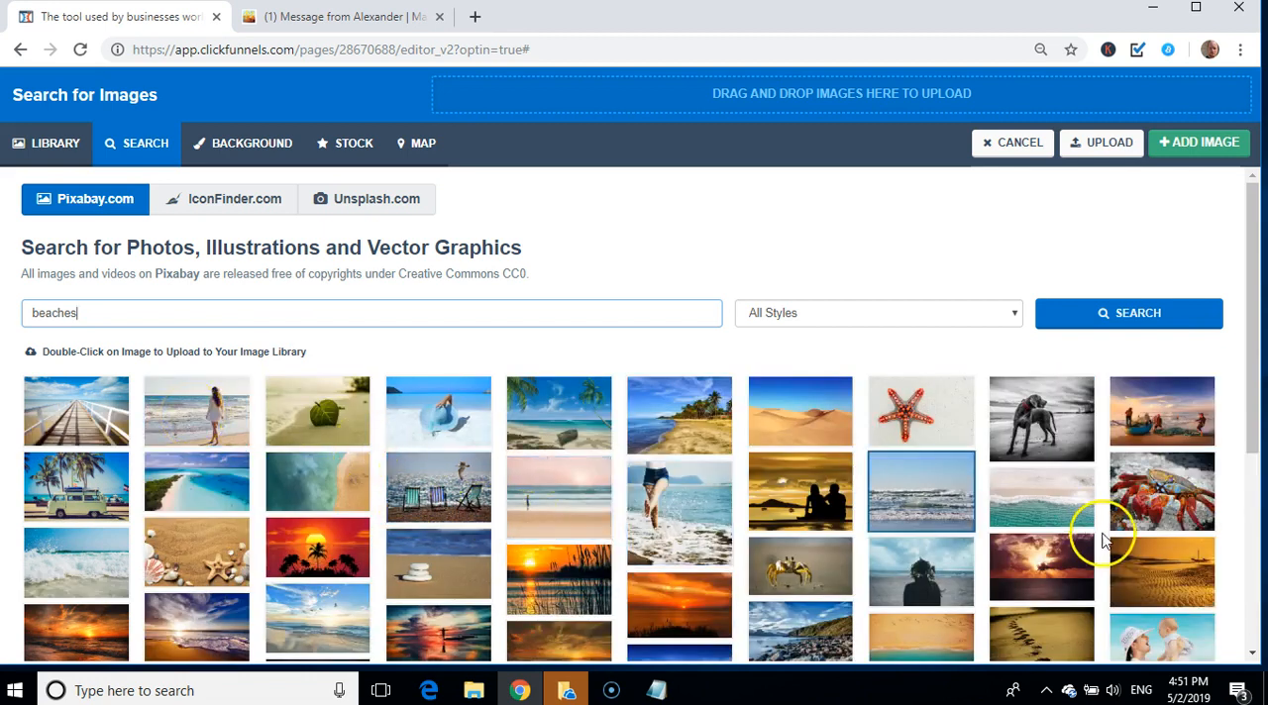
pyautogui.moveTo(1257, 407); pyautogui.dragTo(1258, 548)
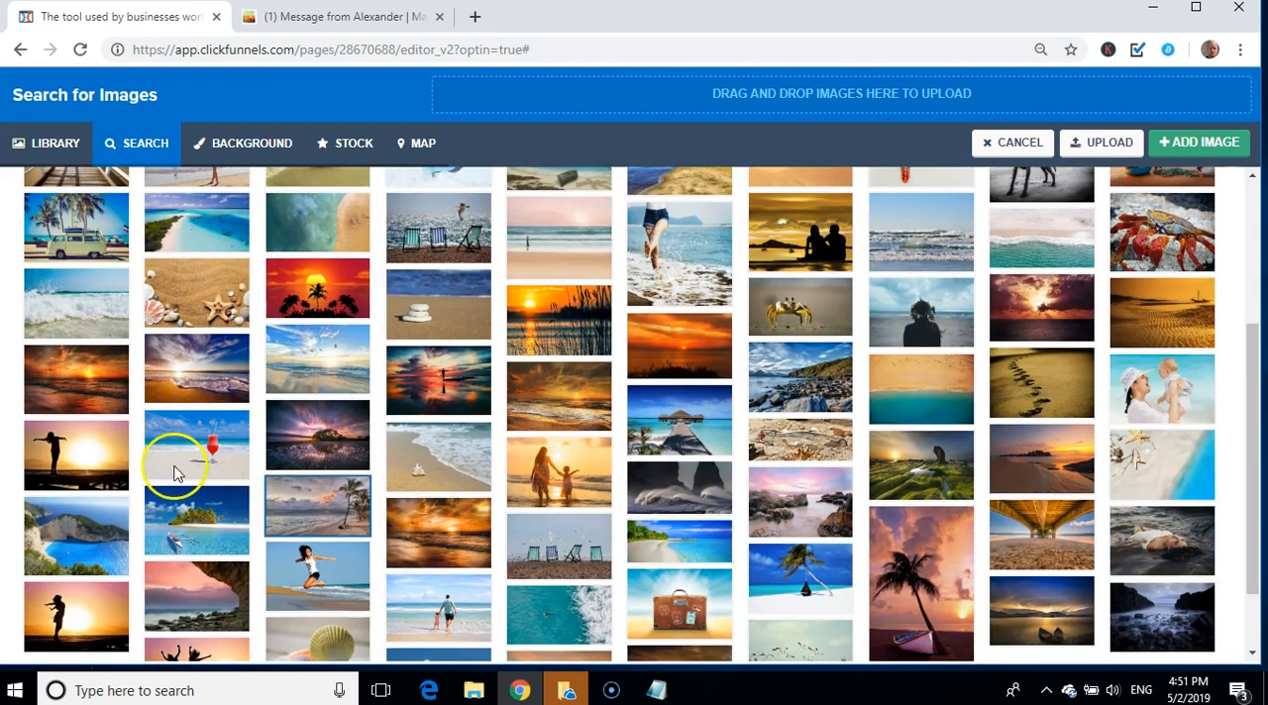
pyautogui.click(101, 463)
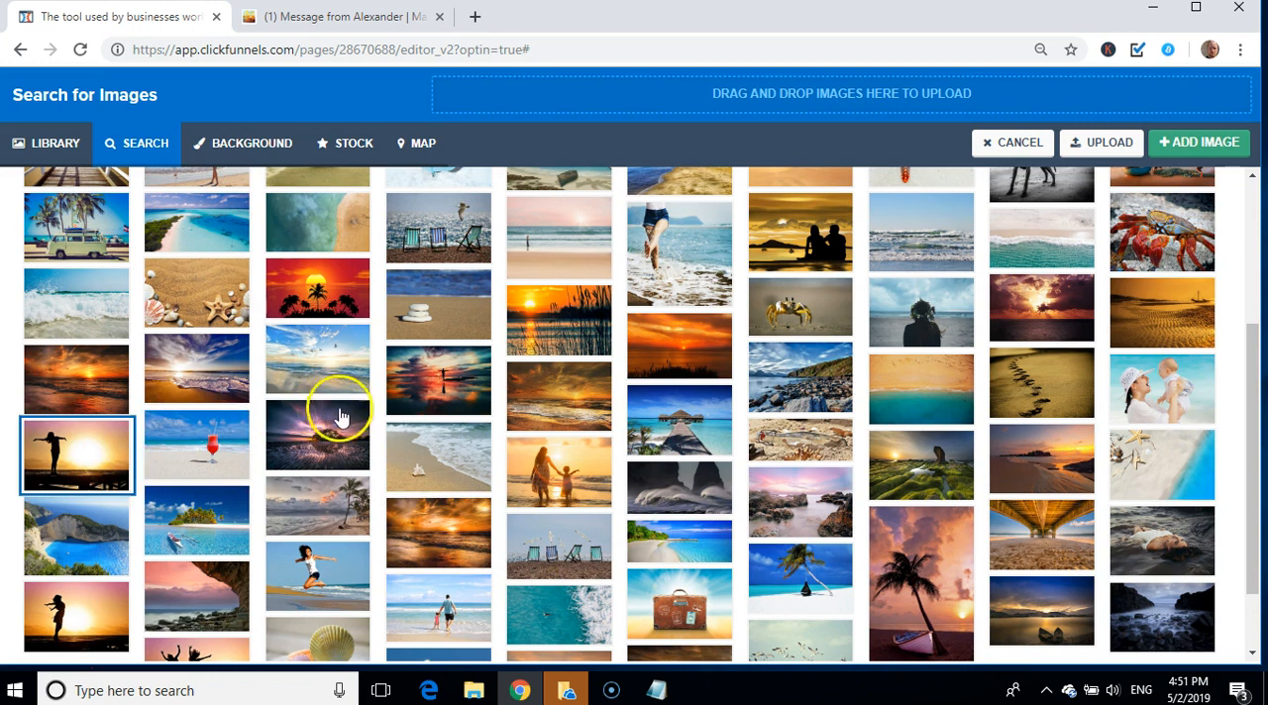
pyautogui.click(1224, 144)
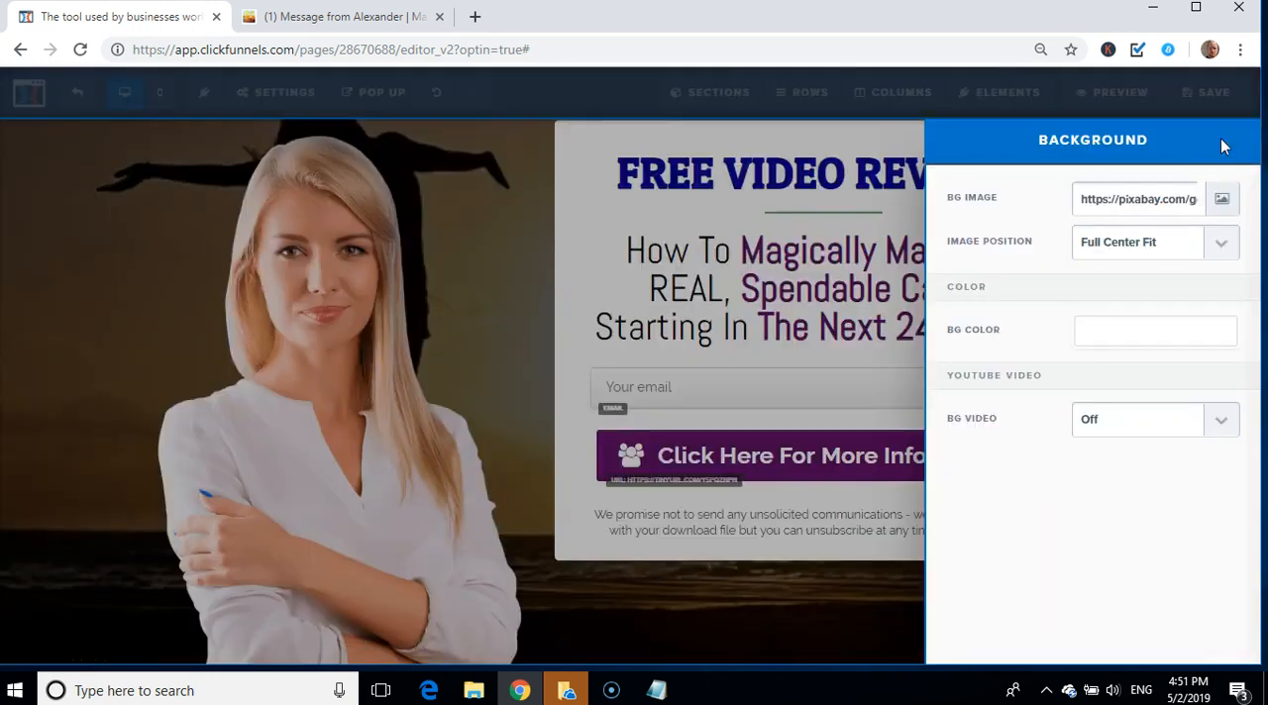
pyautogui.click(354, 424)
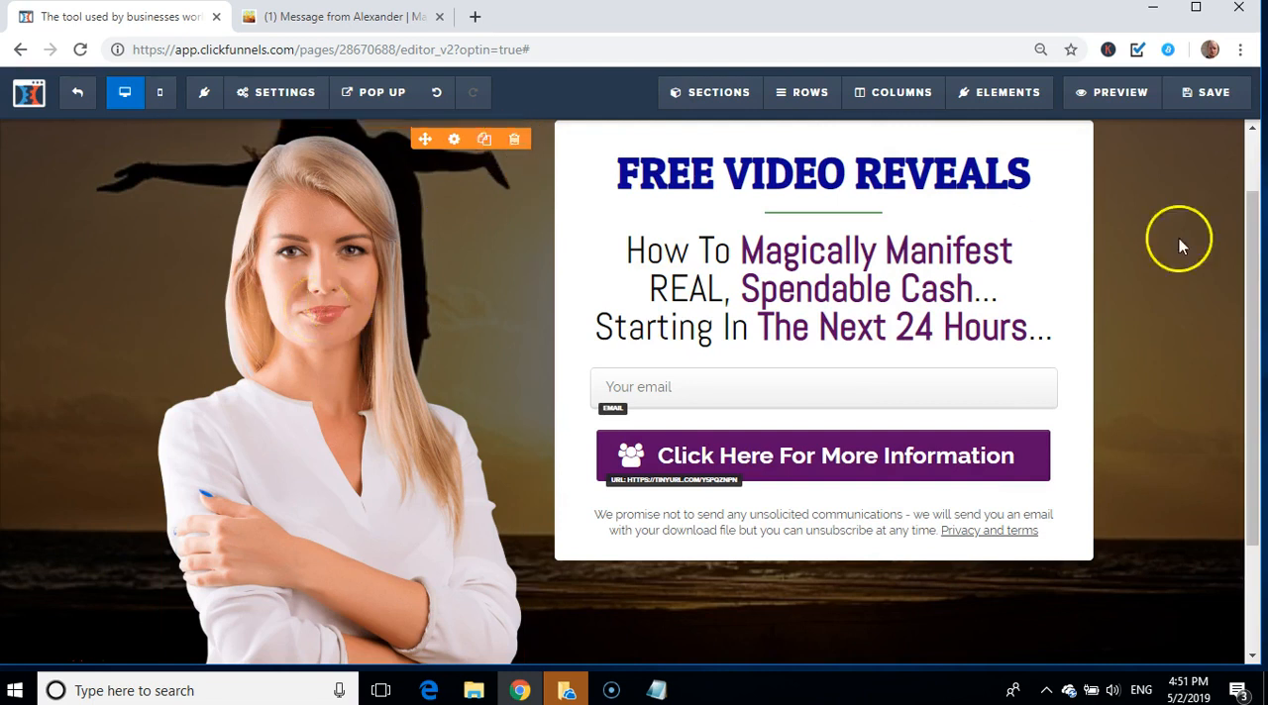
# Step: Delete the green header section reading "Generate 20 leads every single month without ad spend"
pyautogui.moveTo(1252, 241); pyautogui.dragTo(1214, 192)
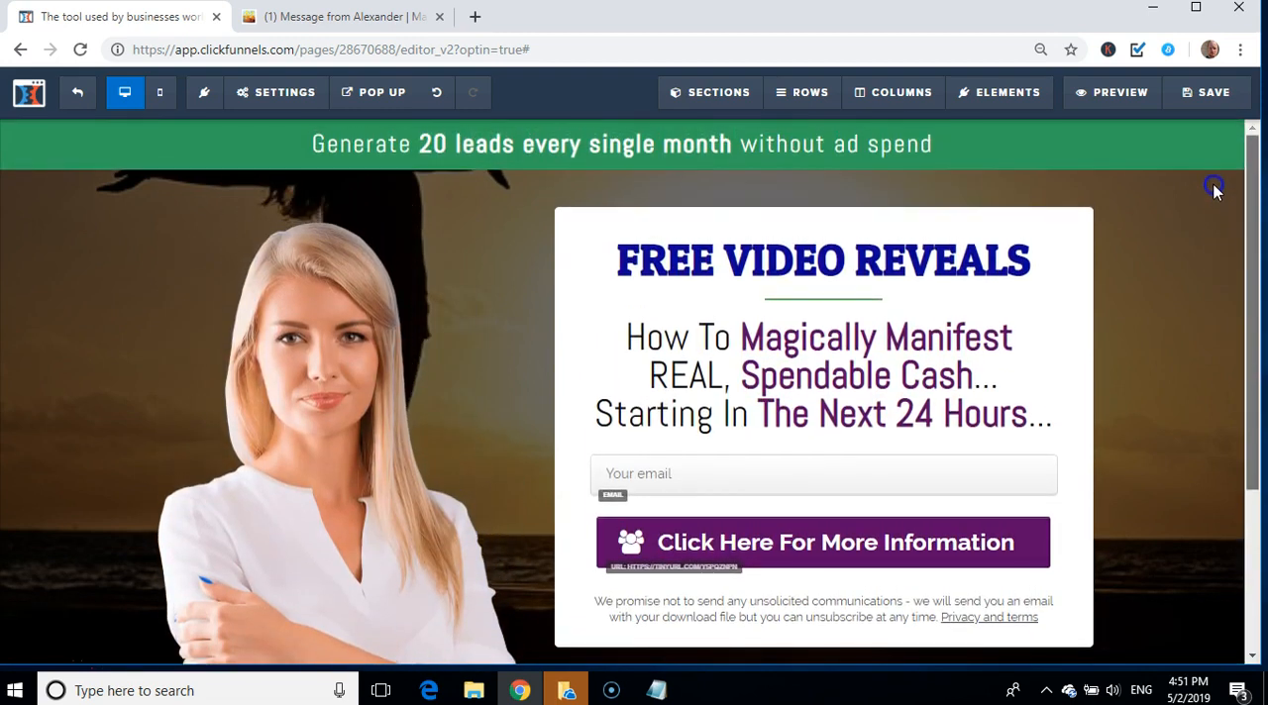
pyautogui.moveTo(1169, 162)
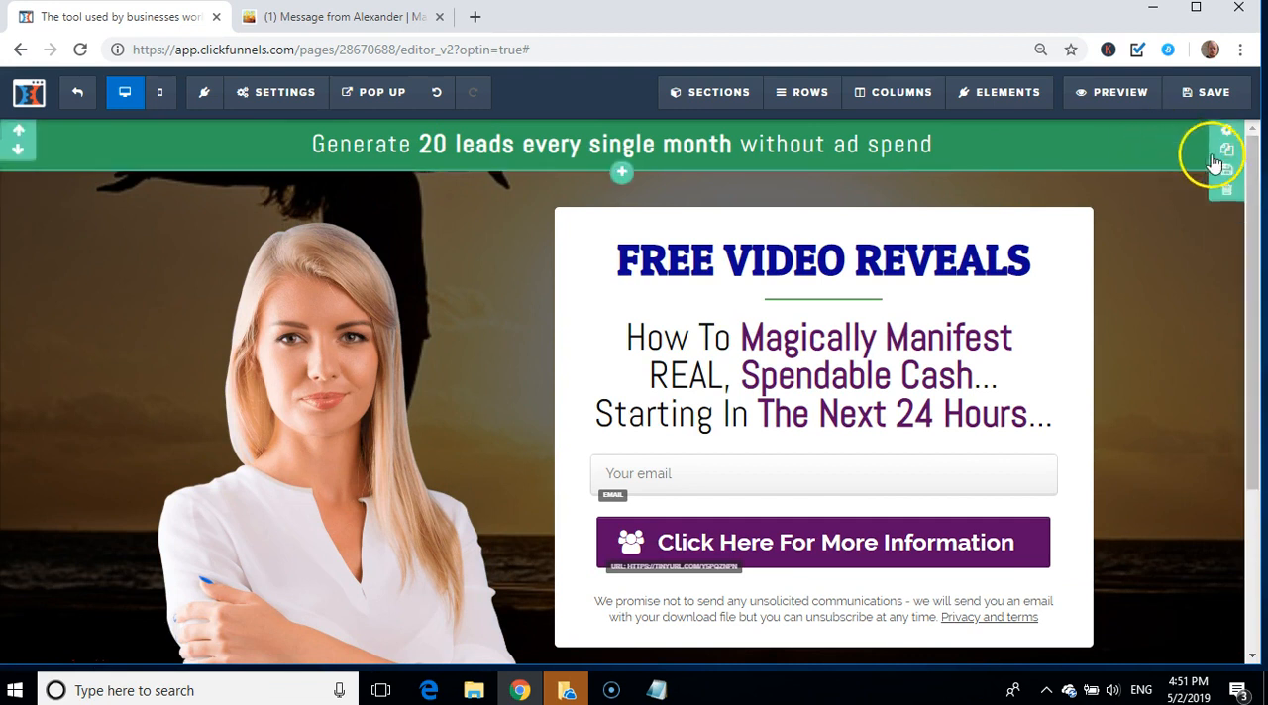
pyautogui.click(1231, 193)
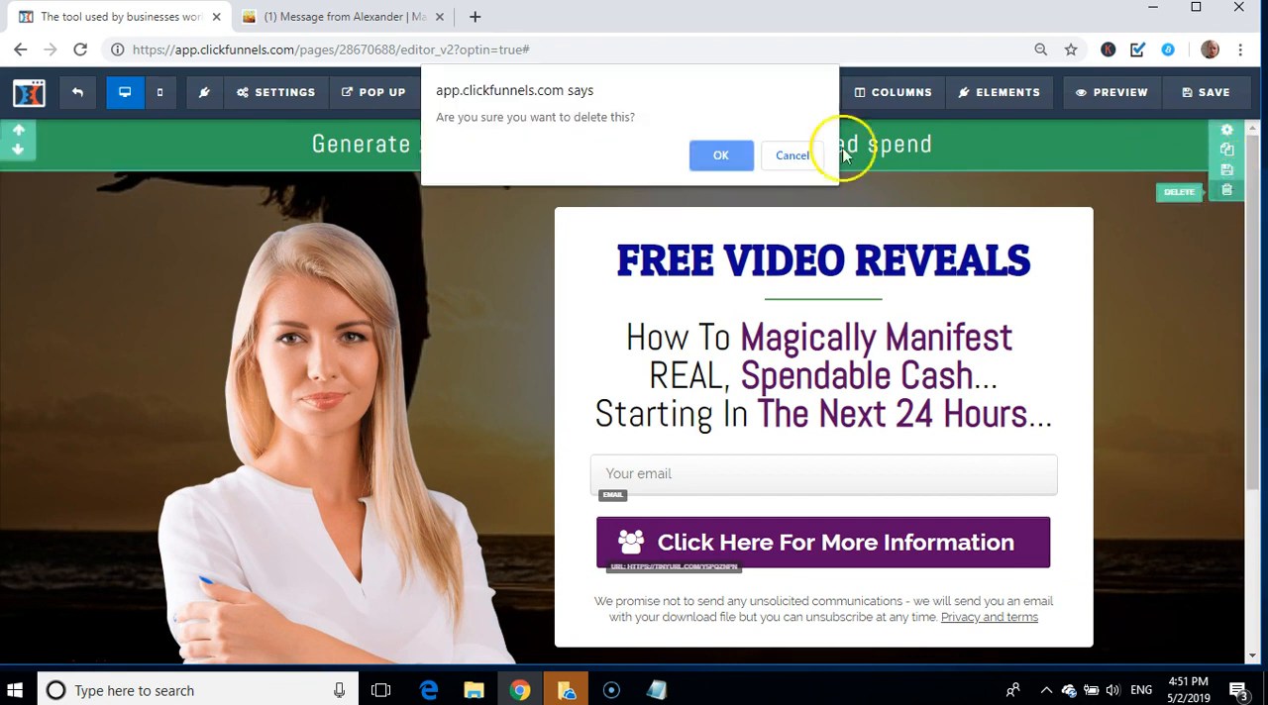
pyautogui.click(729, 155)
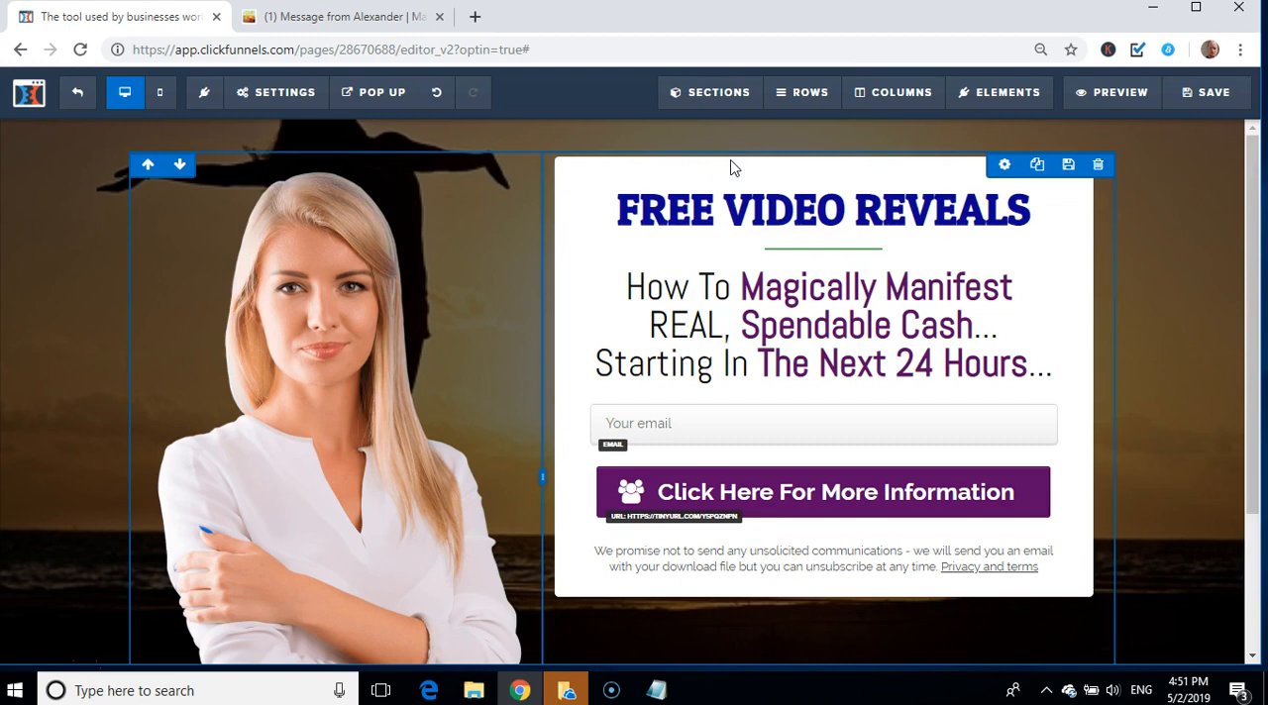
# Step: Delete the row with the text "Yes, I need you to show me how to succeed!" from the page's lower green section
pyautogui.moveTo(1247, 218); pyautogui.dragTo(1261, 387)
pyautogui.moveTo(1179, 651)
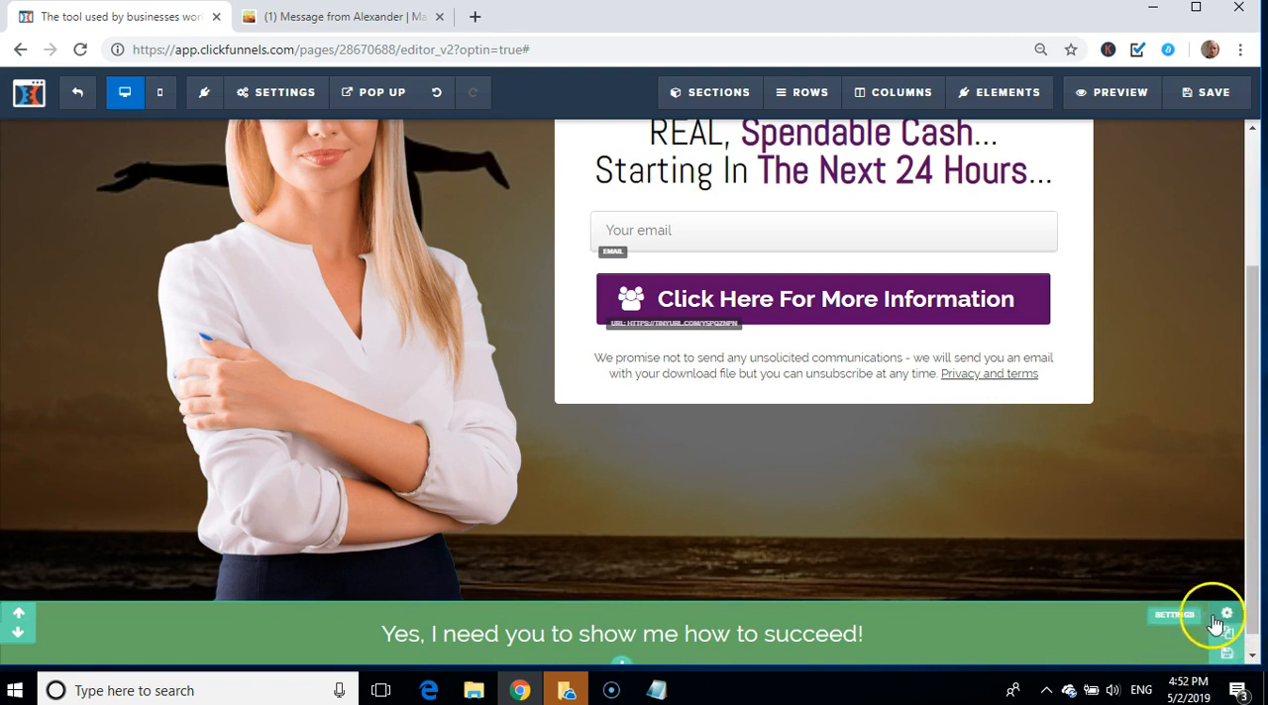
pyautogui.click(953, 638)
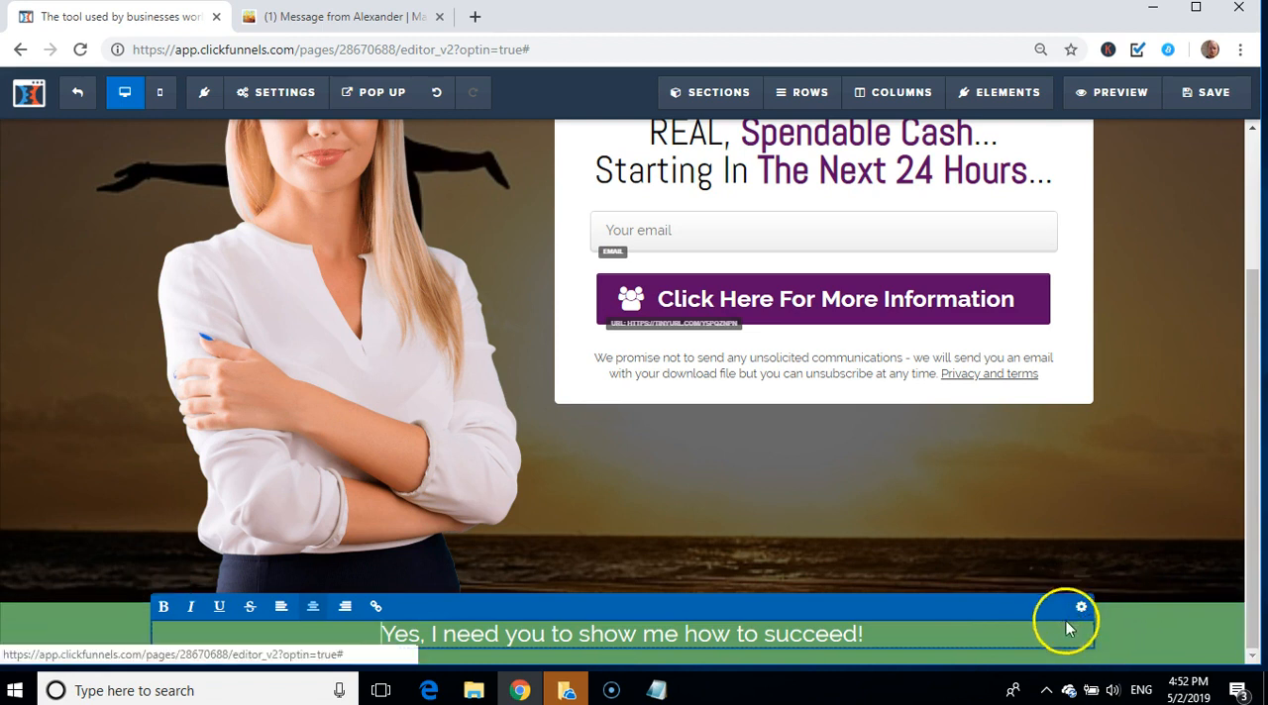
pyautogui.click(1120, 618)
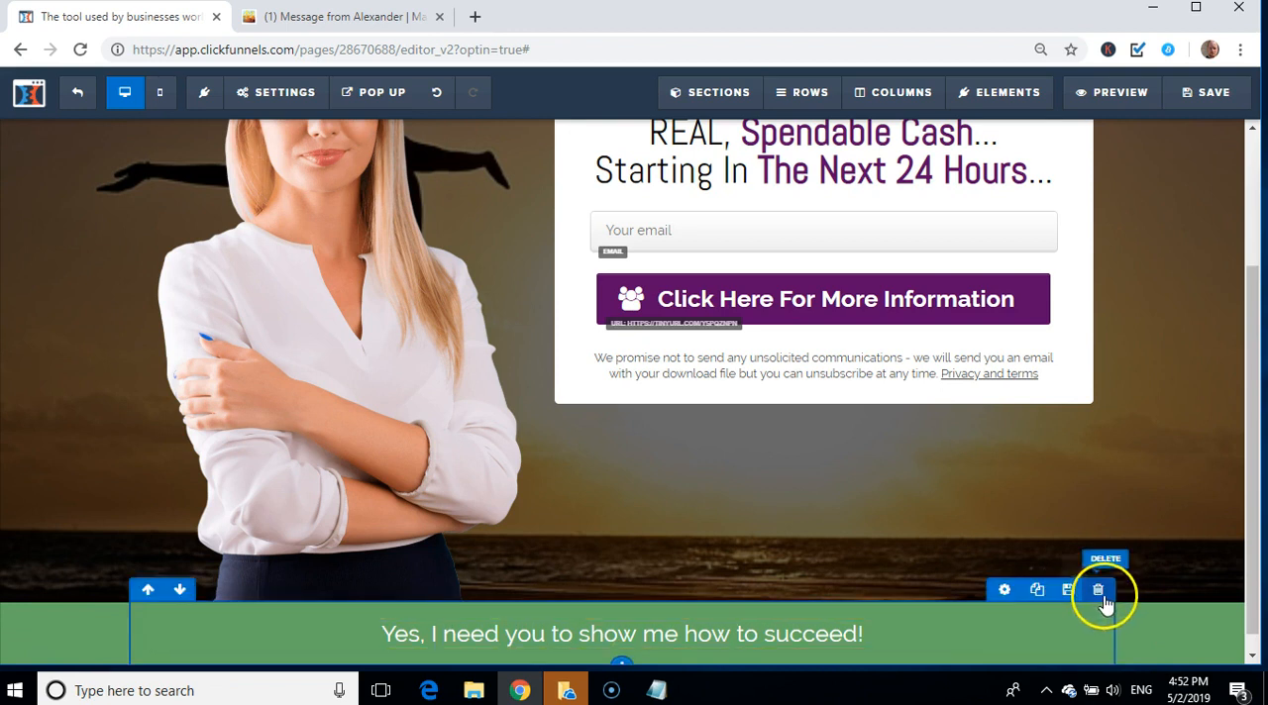
pyautogui.click(1099, 594)
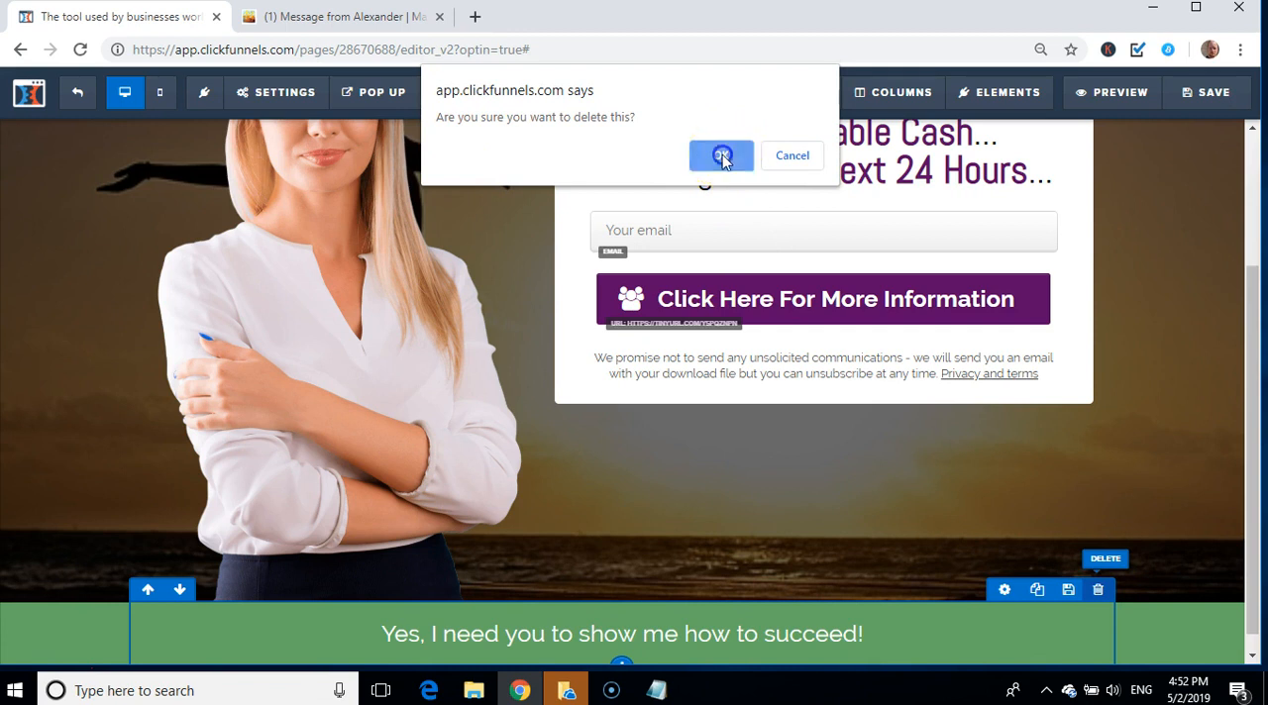
pyautogui.click(721, 156)
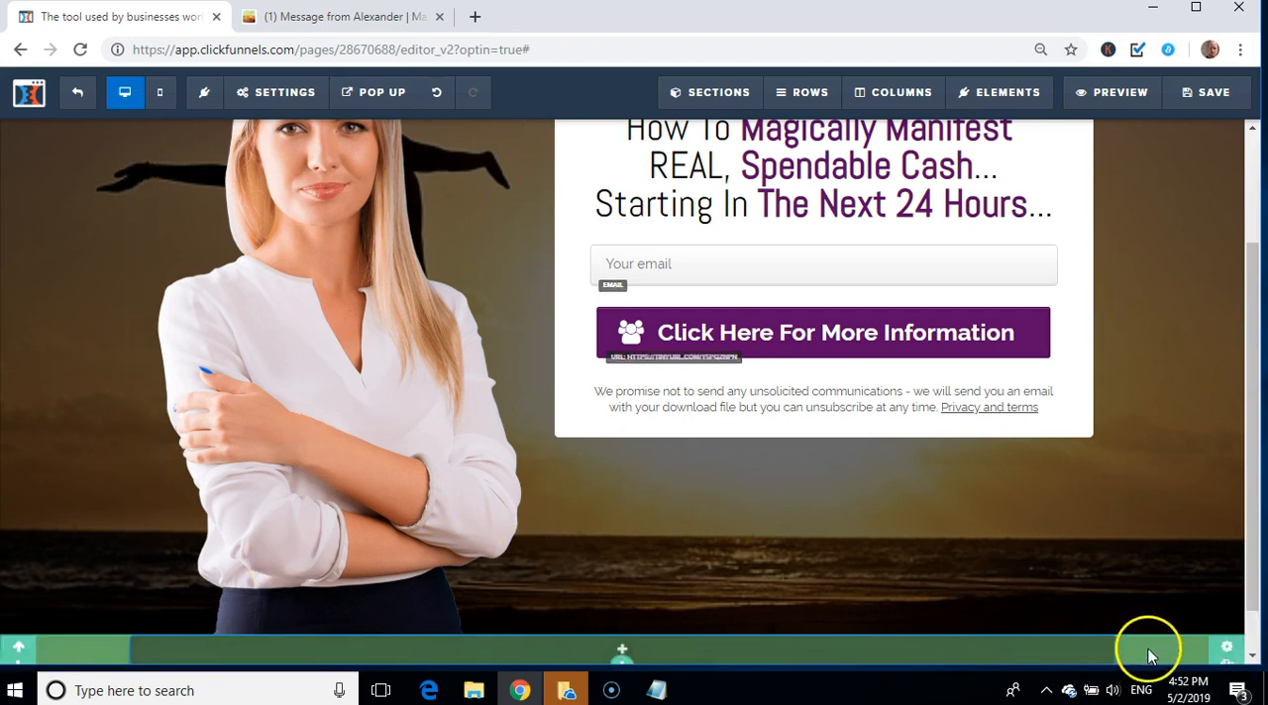
# Step: Set the Lower CTA section's background color to the recently used near-black #0b0b0b and close its settings
pyautogui.click(1229, 649)
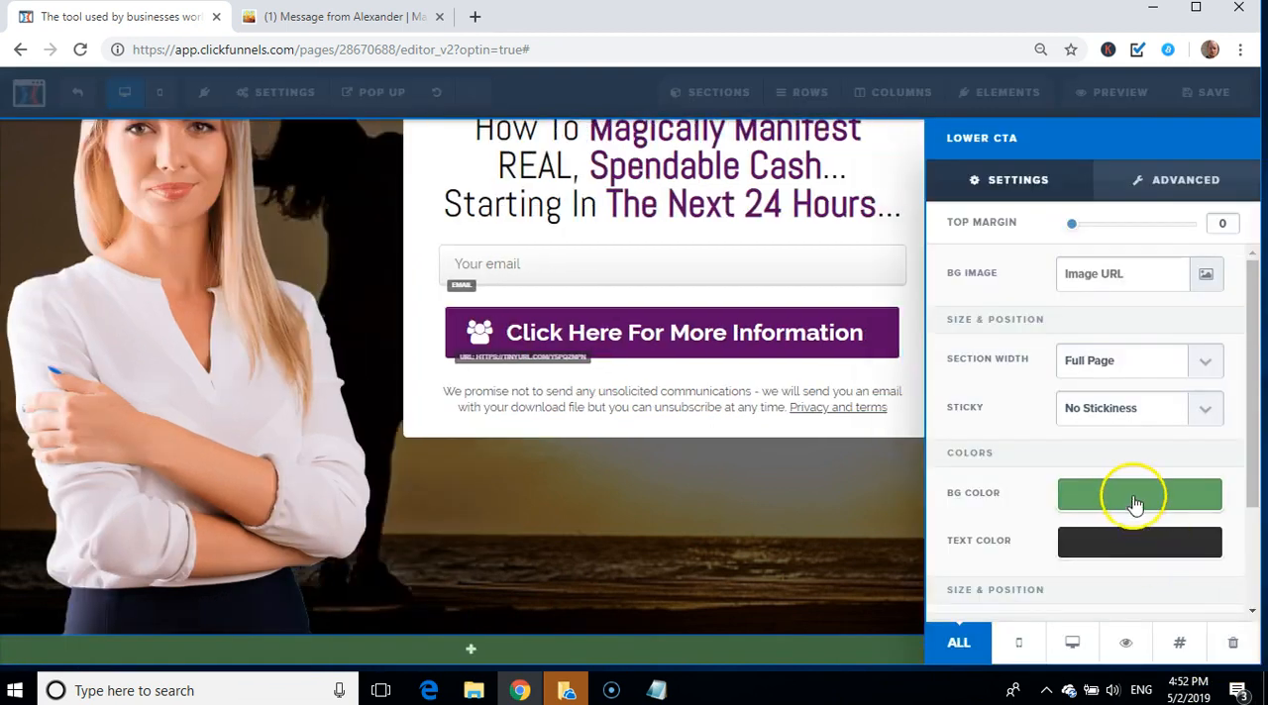
pyautogui.click(1135, 501)
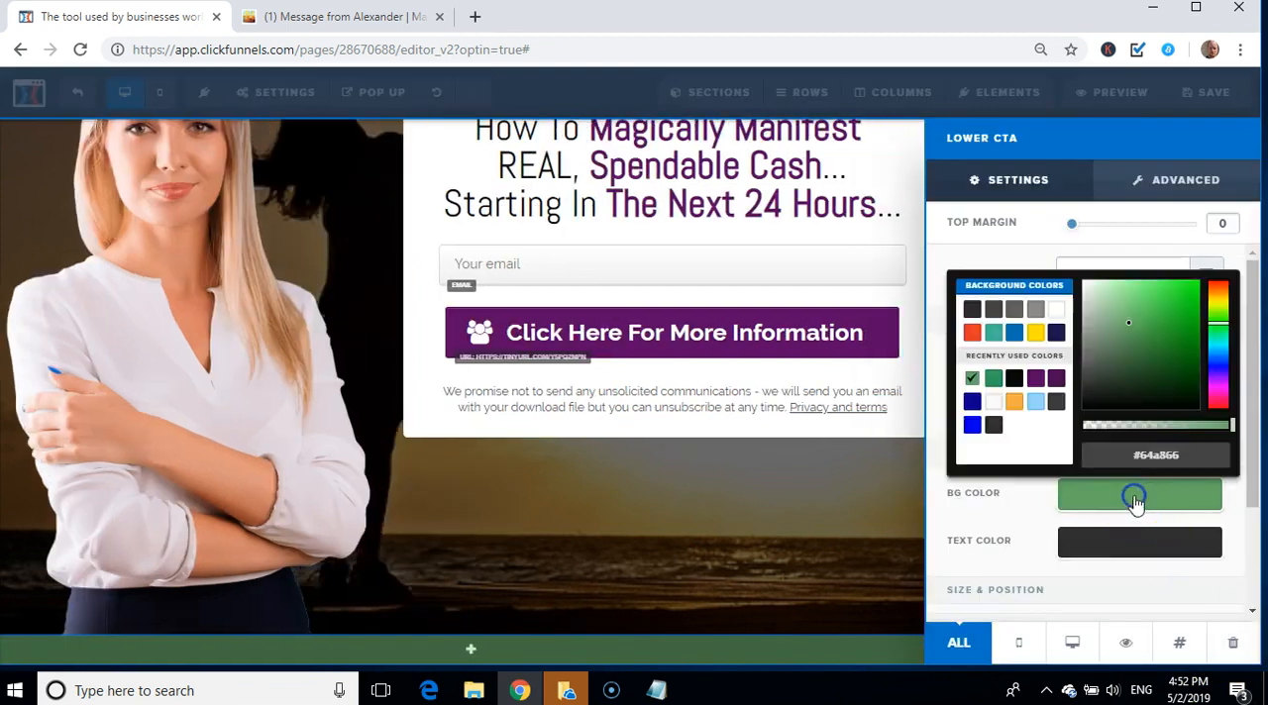
pyautogui.click(1014, 380)
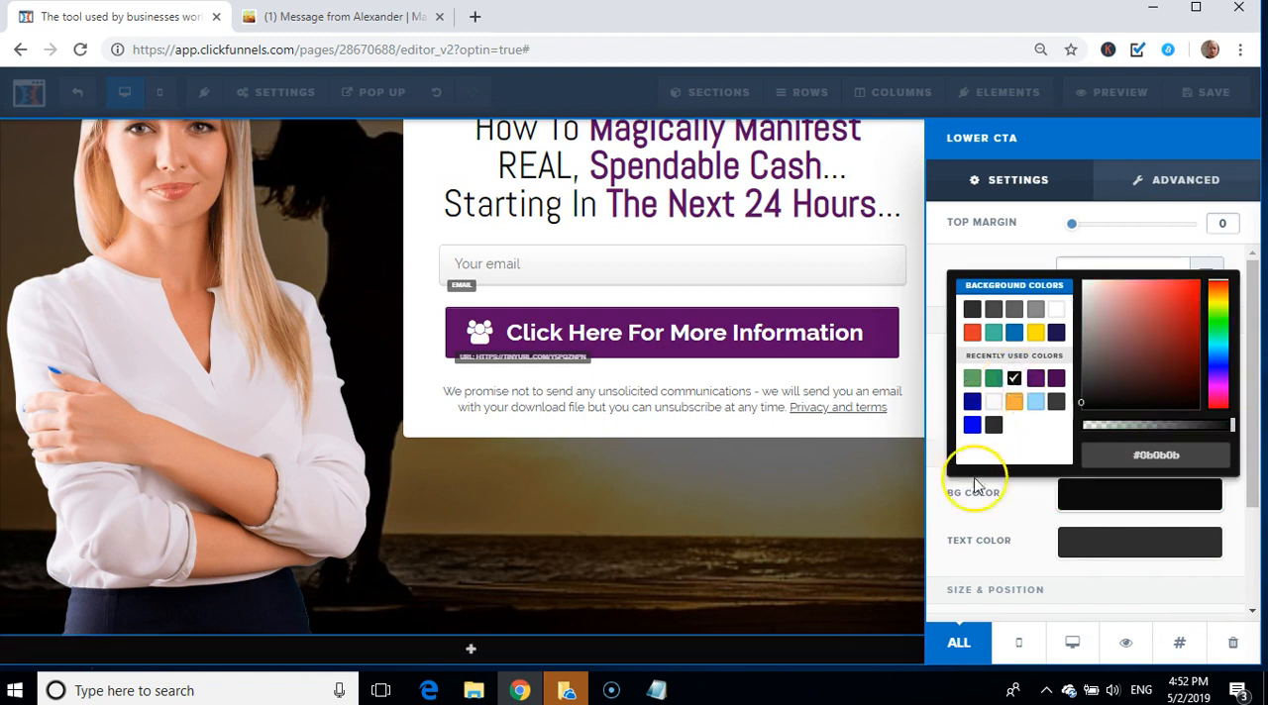
pyautogui.click(851, 475)
pyautogui.click(850, 475)
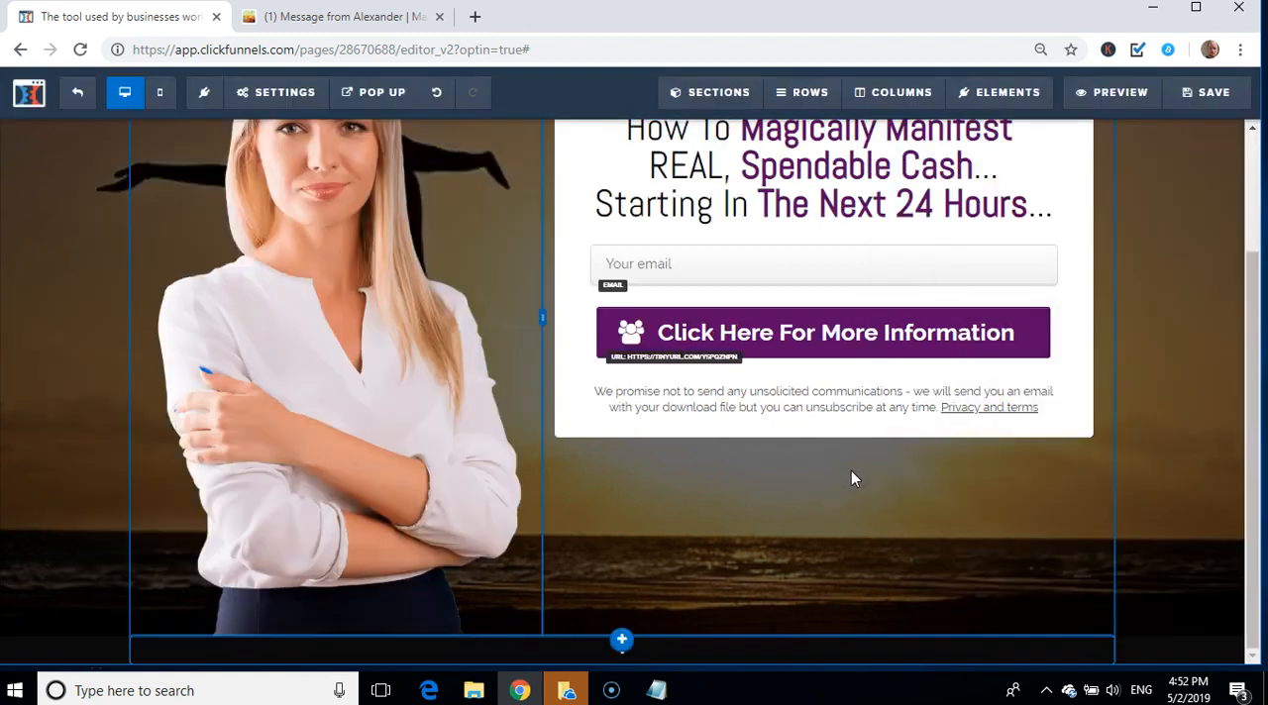
# Step: Open the settings of the blonde woman's photo and start uploading a replacement image from the computer
pyautogui.click(1261, 558)
pyautogui.moveTo(1260, 607); pyautogui.dragTo(1219, 377)
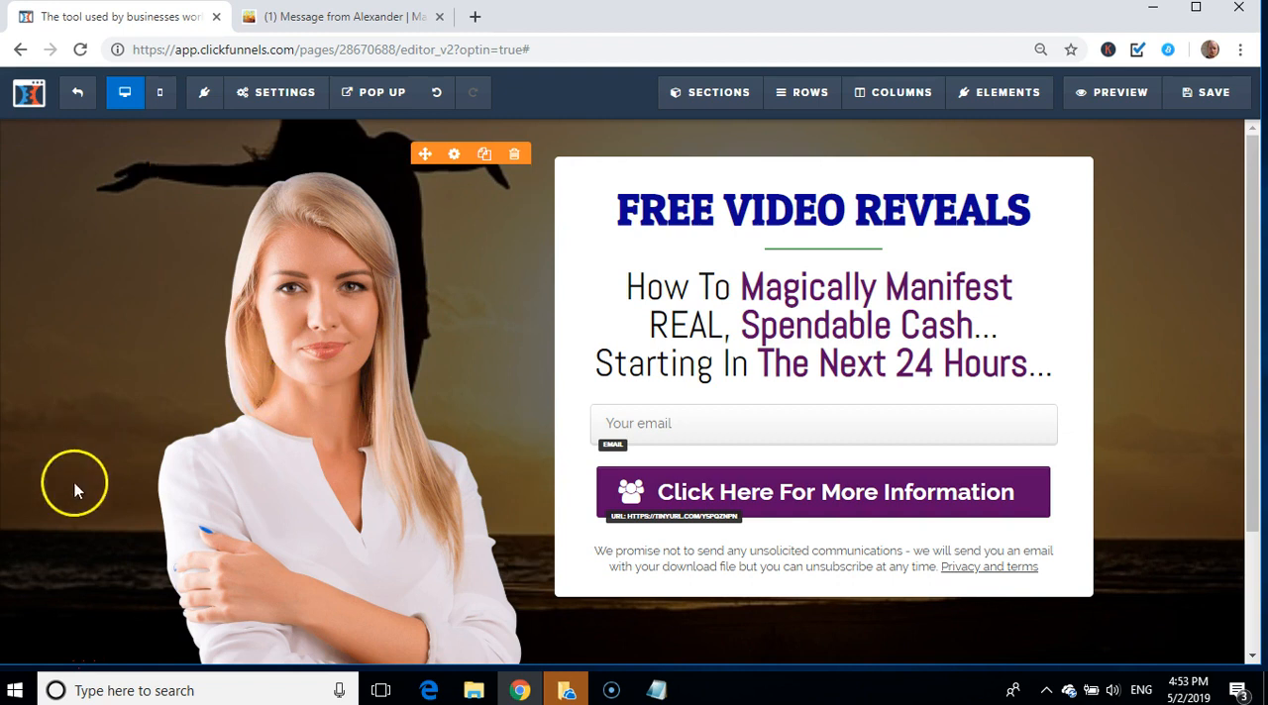
pyautogui.click(124, 400)
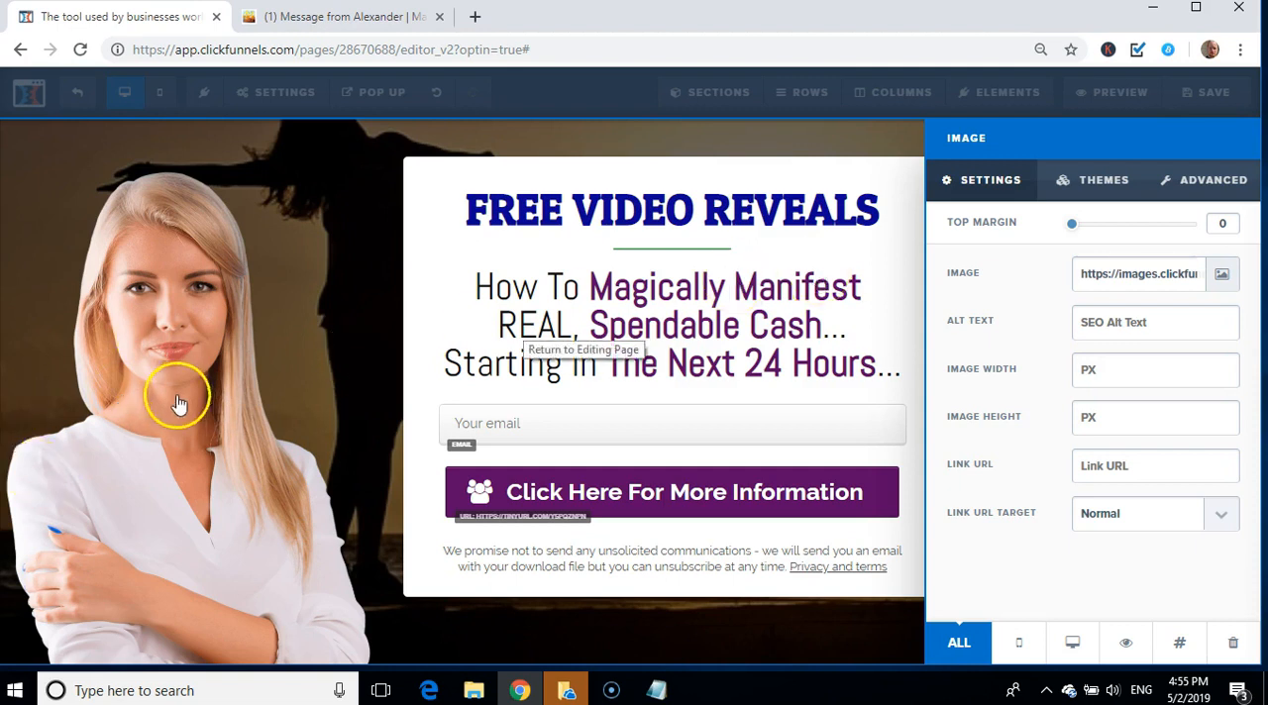
pyautogui.click(1222, 275)
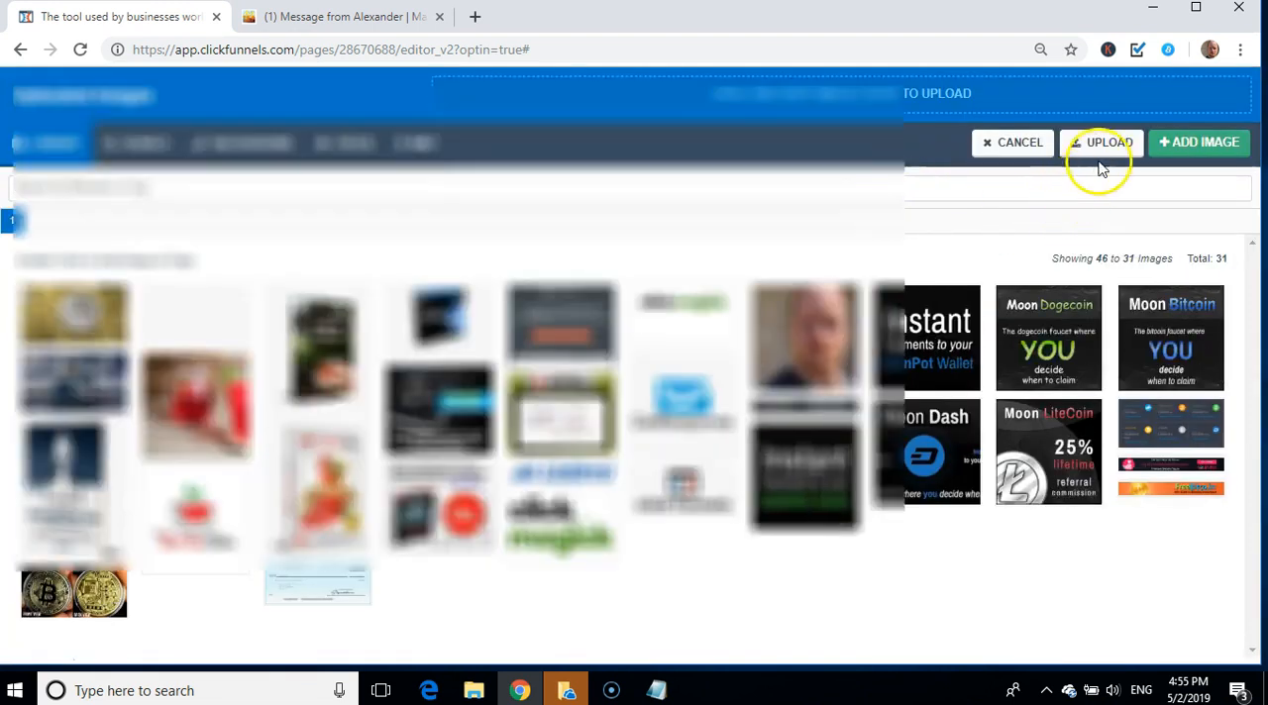
pyautogui.click(1104, 148)
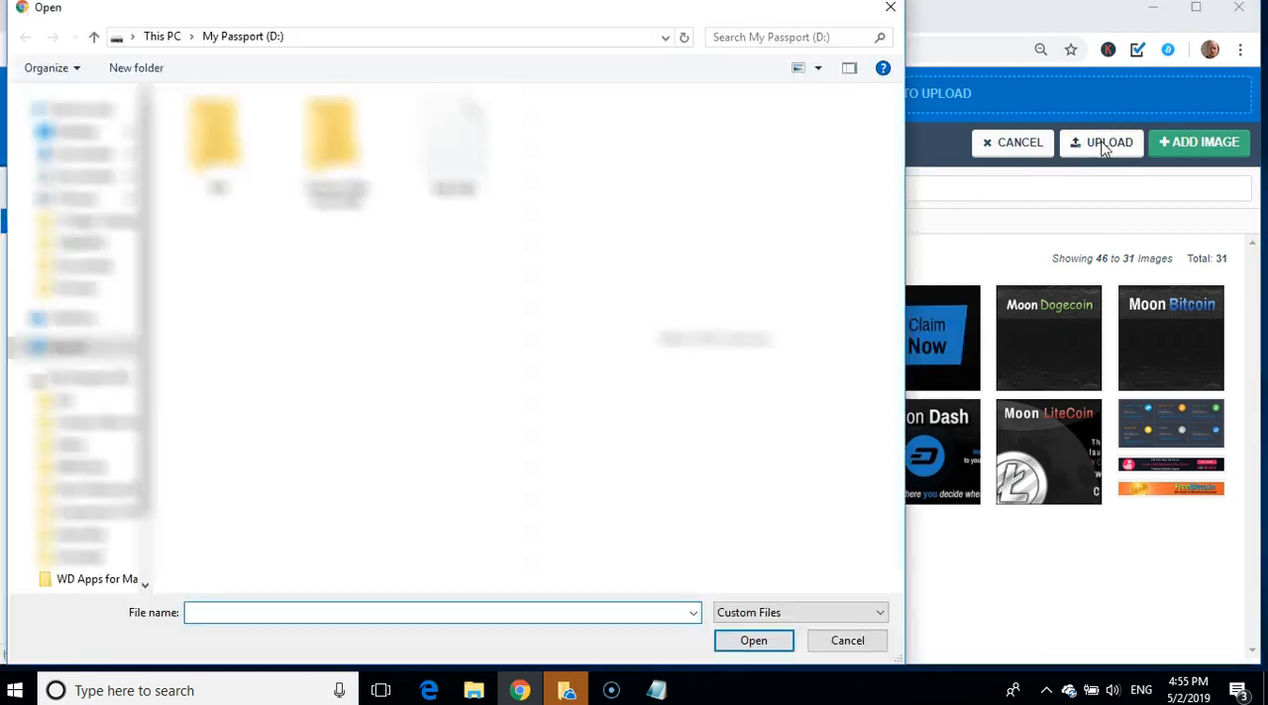
# Step: Browse the My Passport (D:) drive through the marketing backup to the Pictures folder inside 12 Steps Training
pyautogui.click(86, 374)
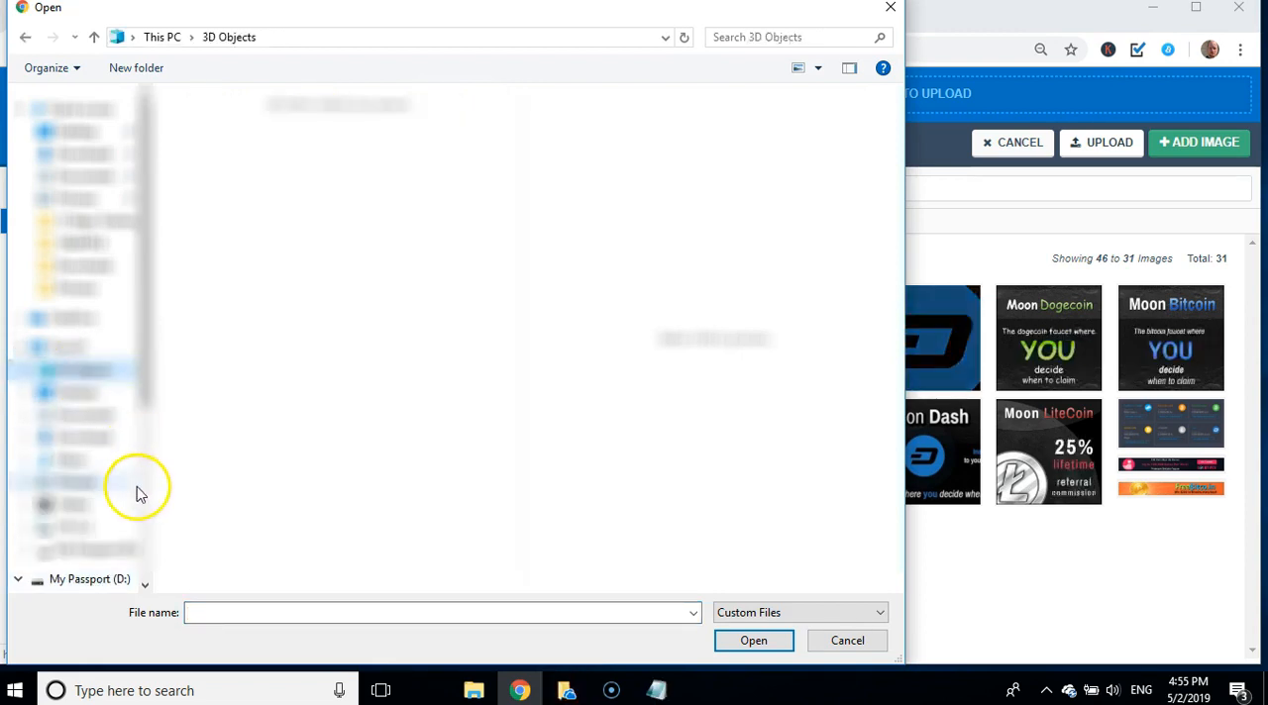
pyautogui.click(103, 550)
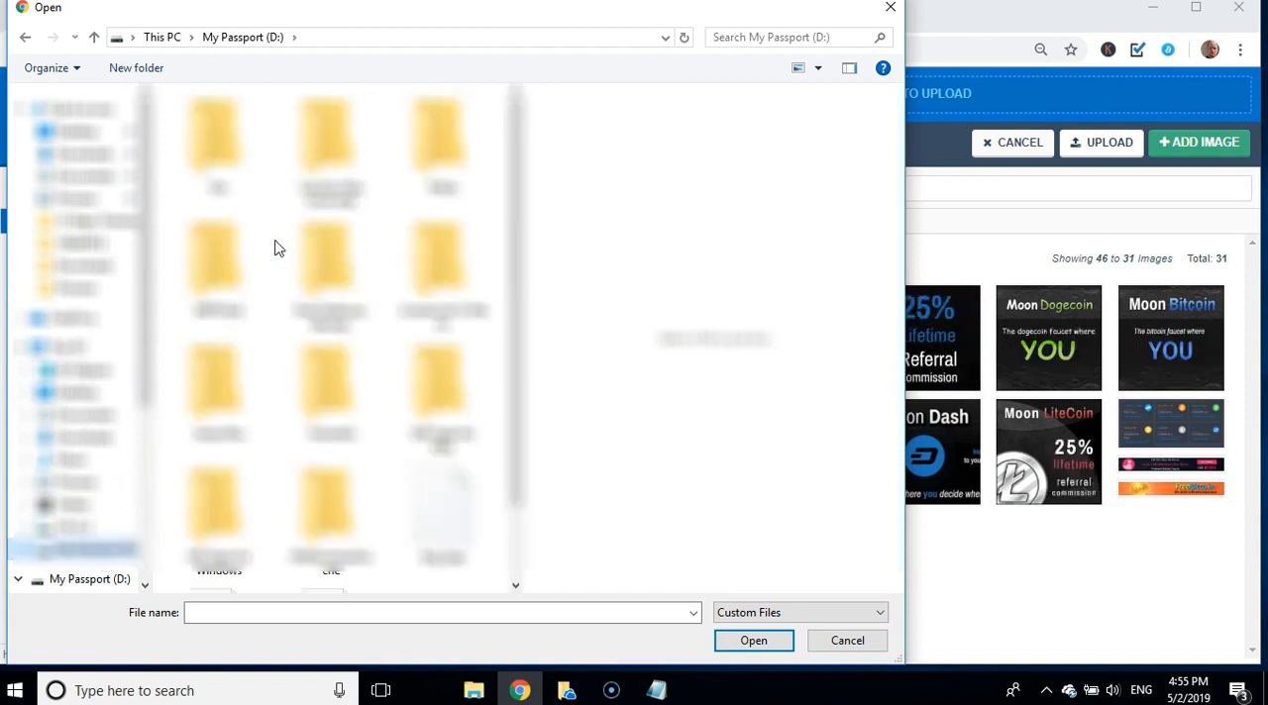
pyautogui.moveTo(515, 395); pyautogui.dragTo(494, 373)
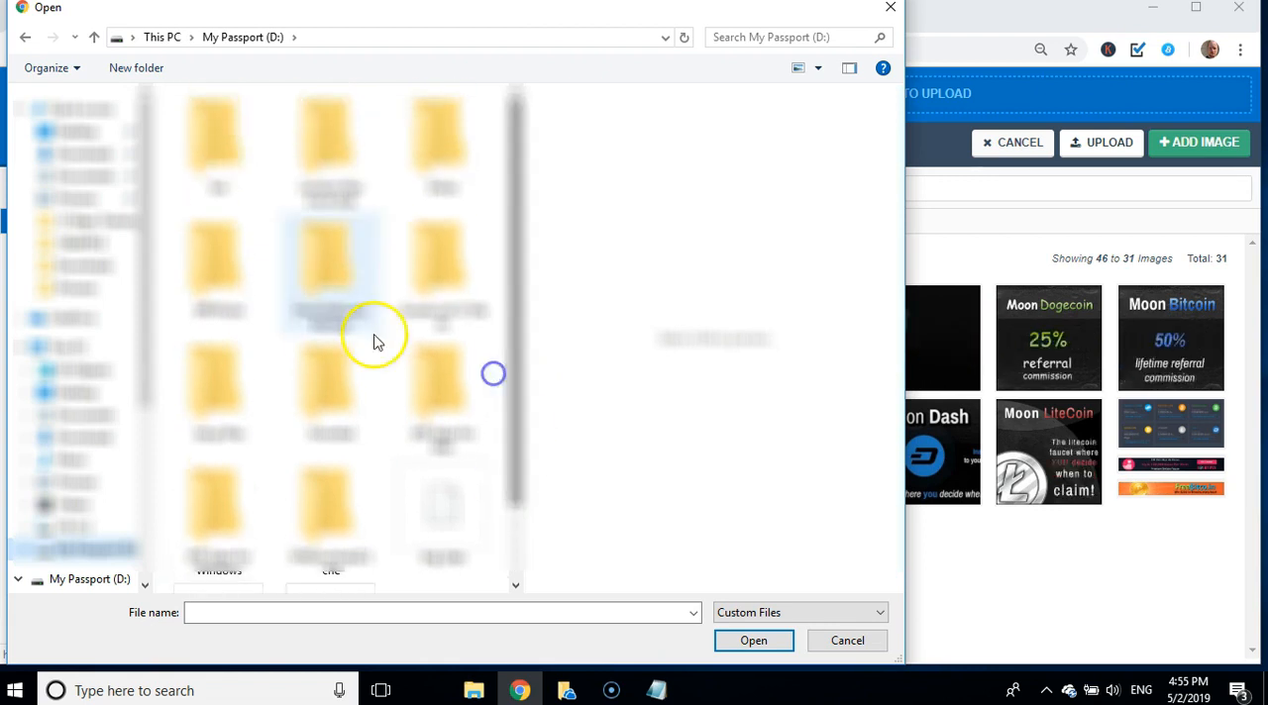
pyautogui.doubleClick(322, 297)
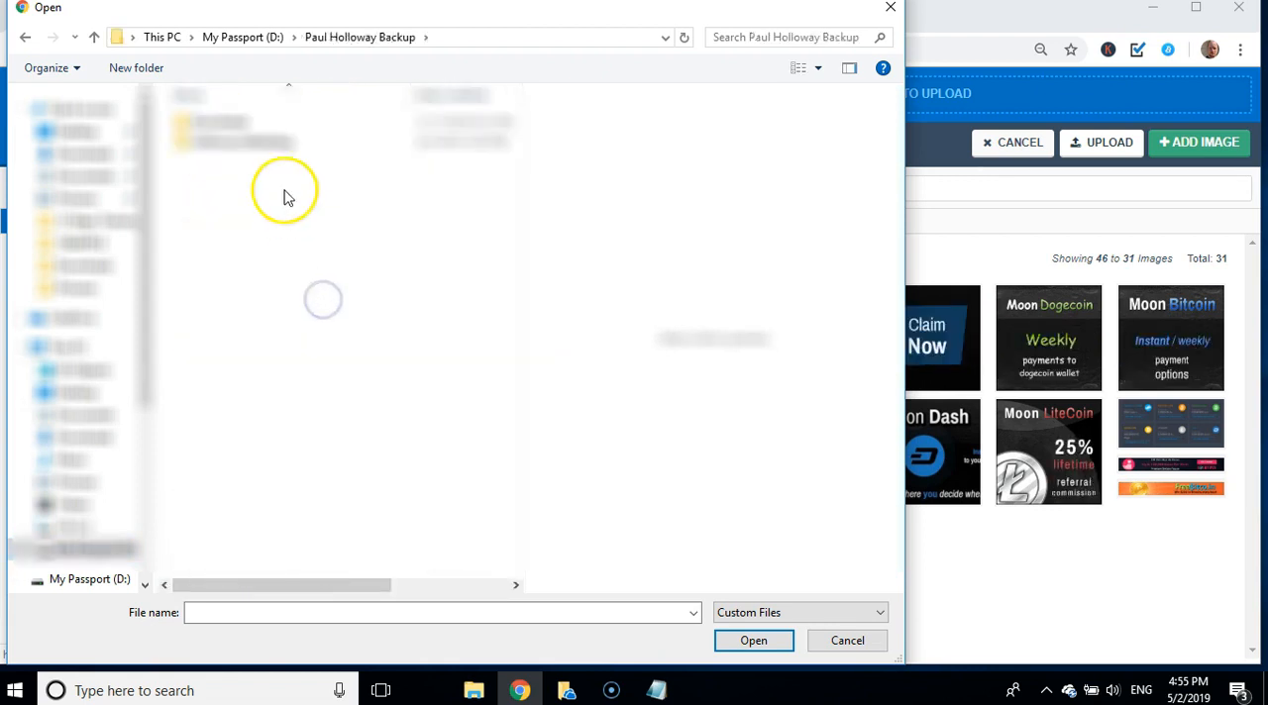
pyautogui.doubleClick(238, 142)
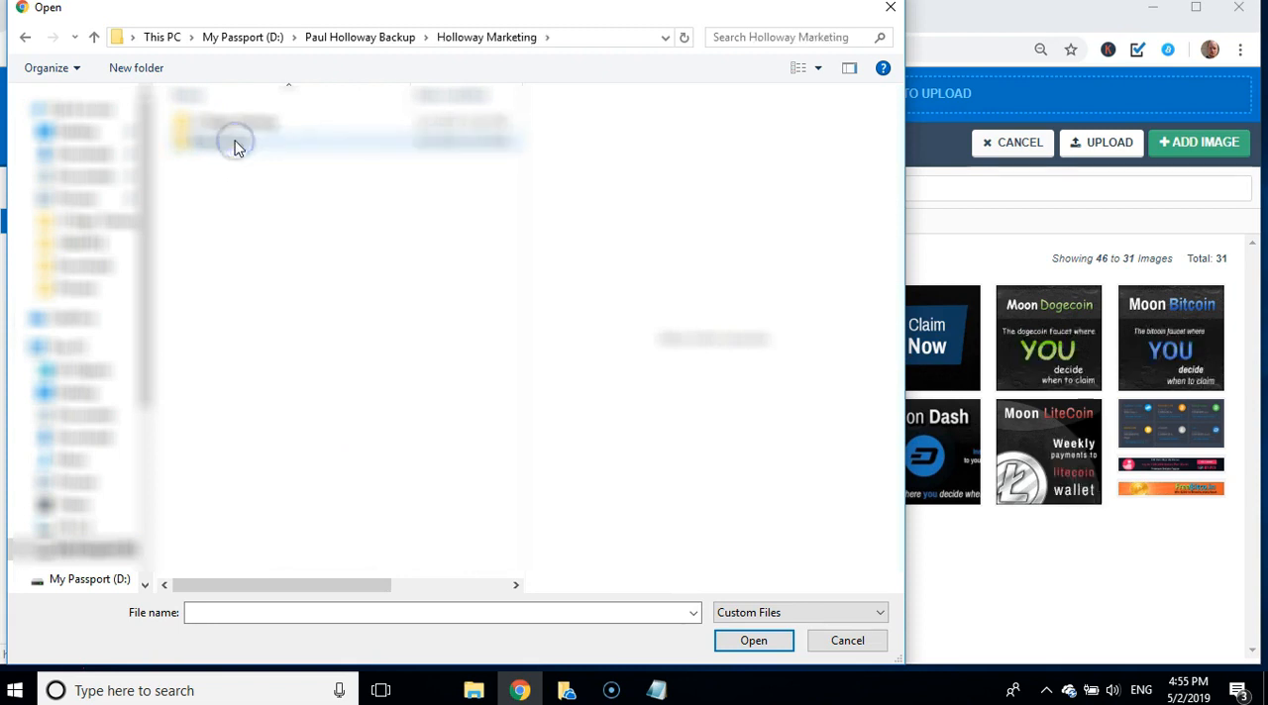
pyautogui.doubleClick(243, 126)
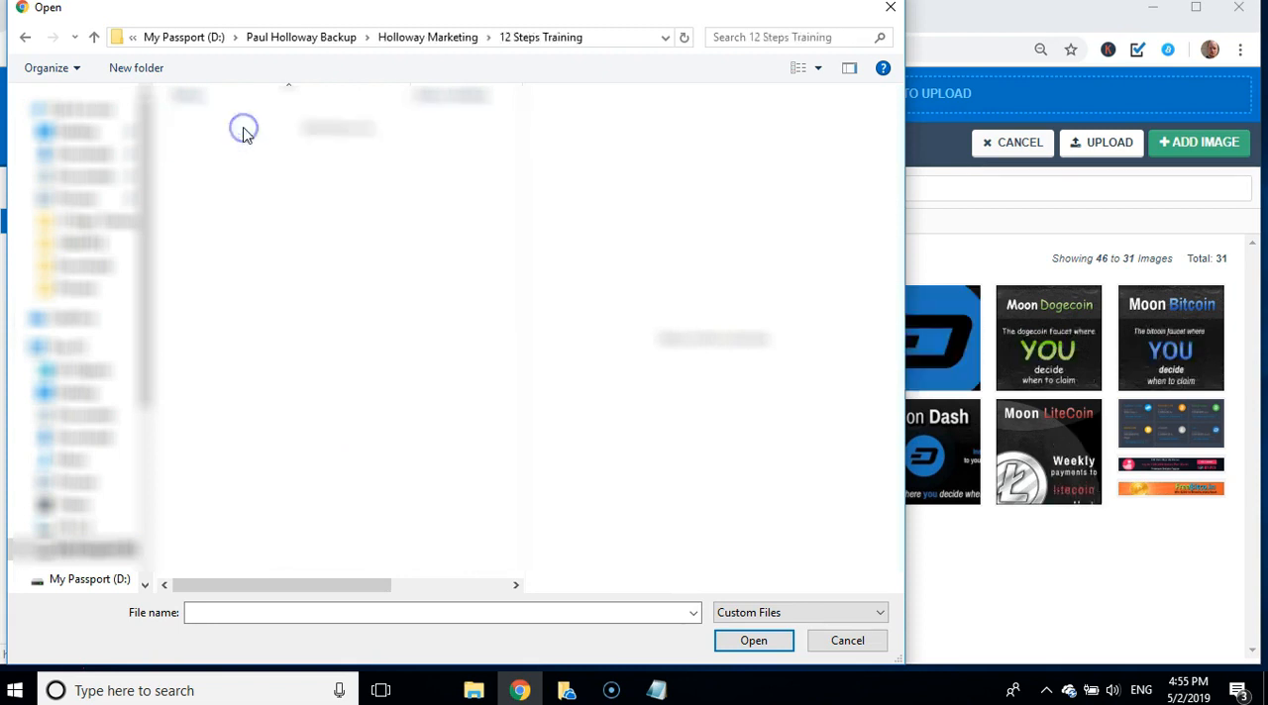
pyautogui.doubleClick(218, 164)
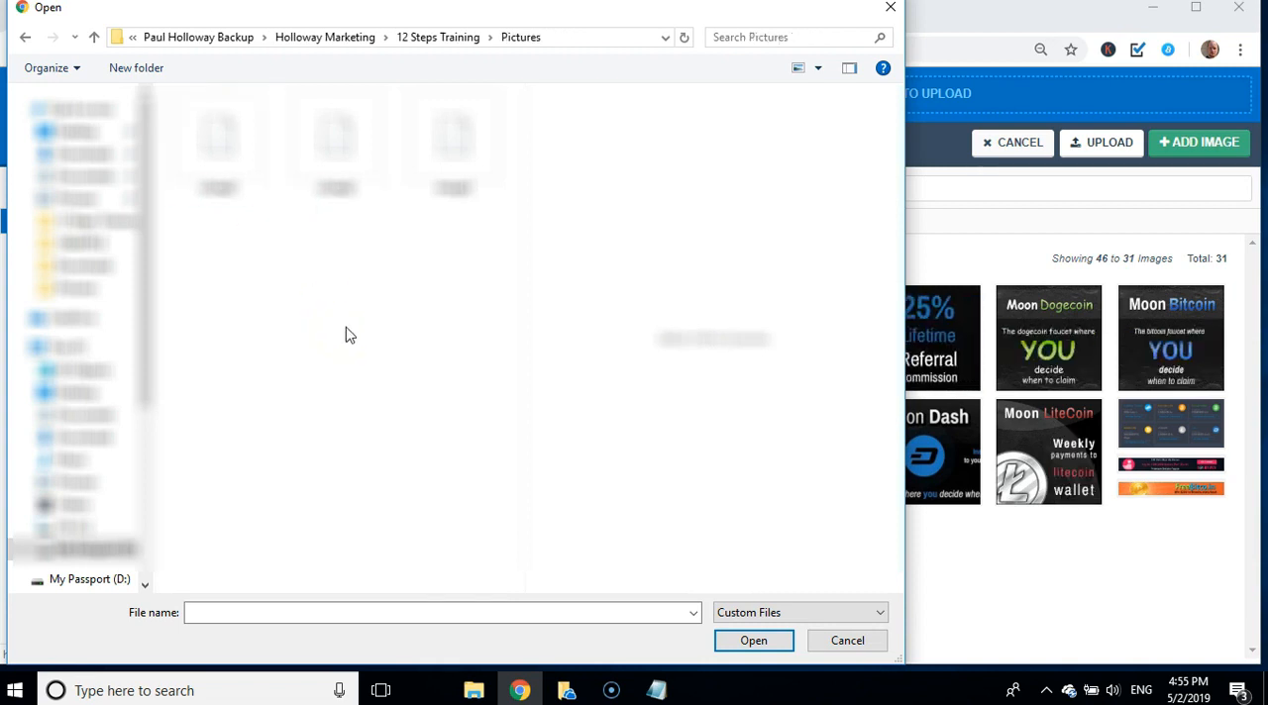
# Step: Upload image2, add it to the page in place of the woman's photo, and close the image settings
pyautogui.click(230, 165)
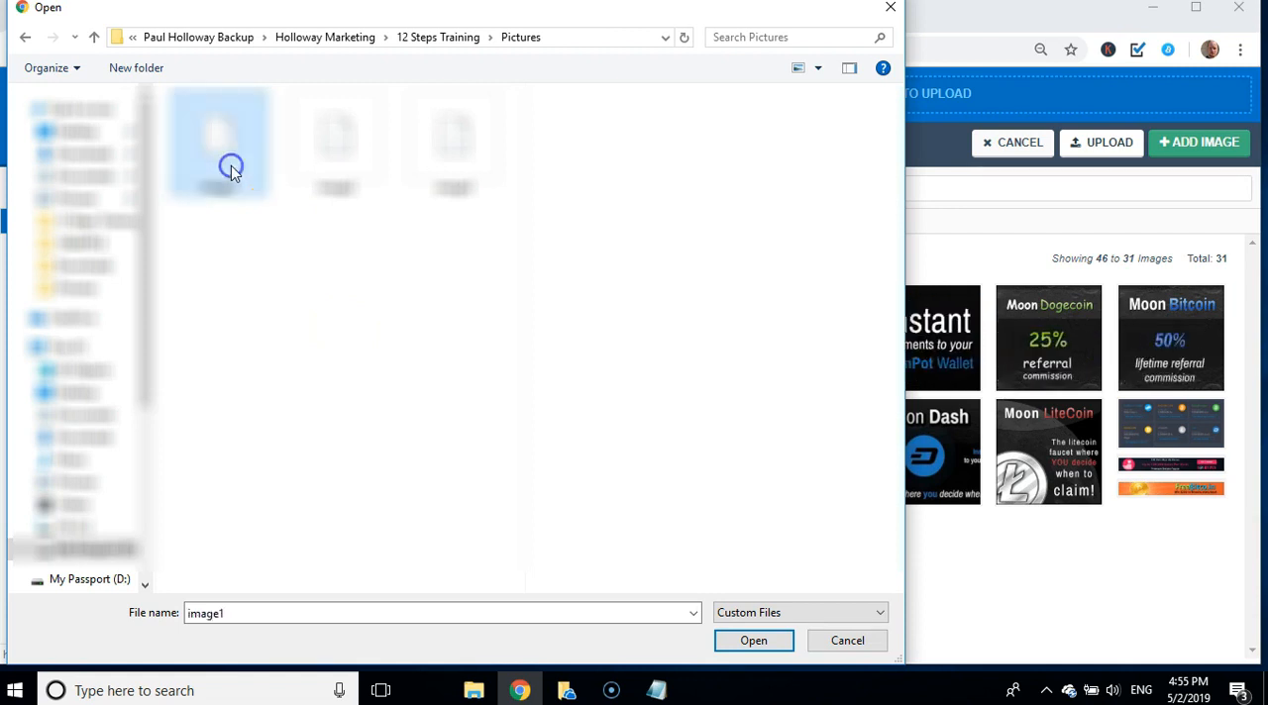
pyautogui.click(347, 160)
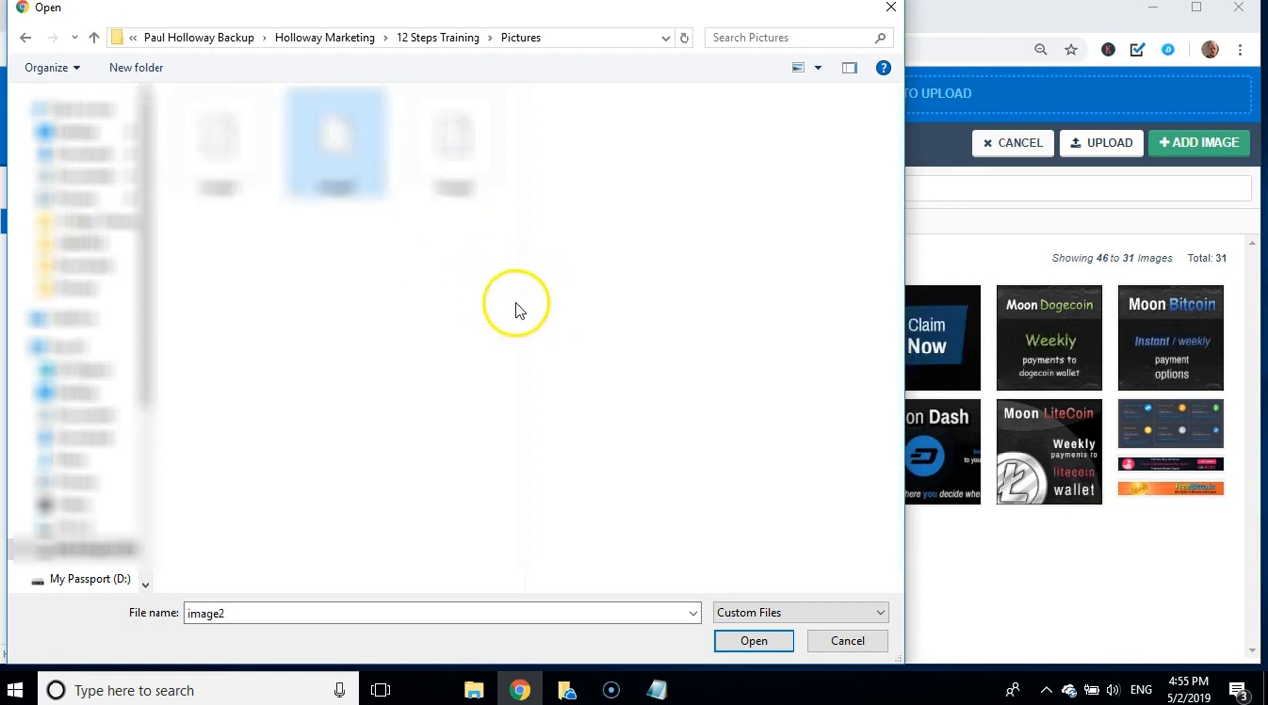
pyautogui.click(734, 644)
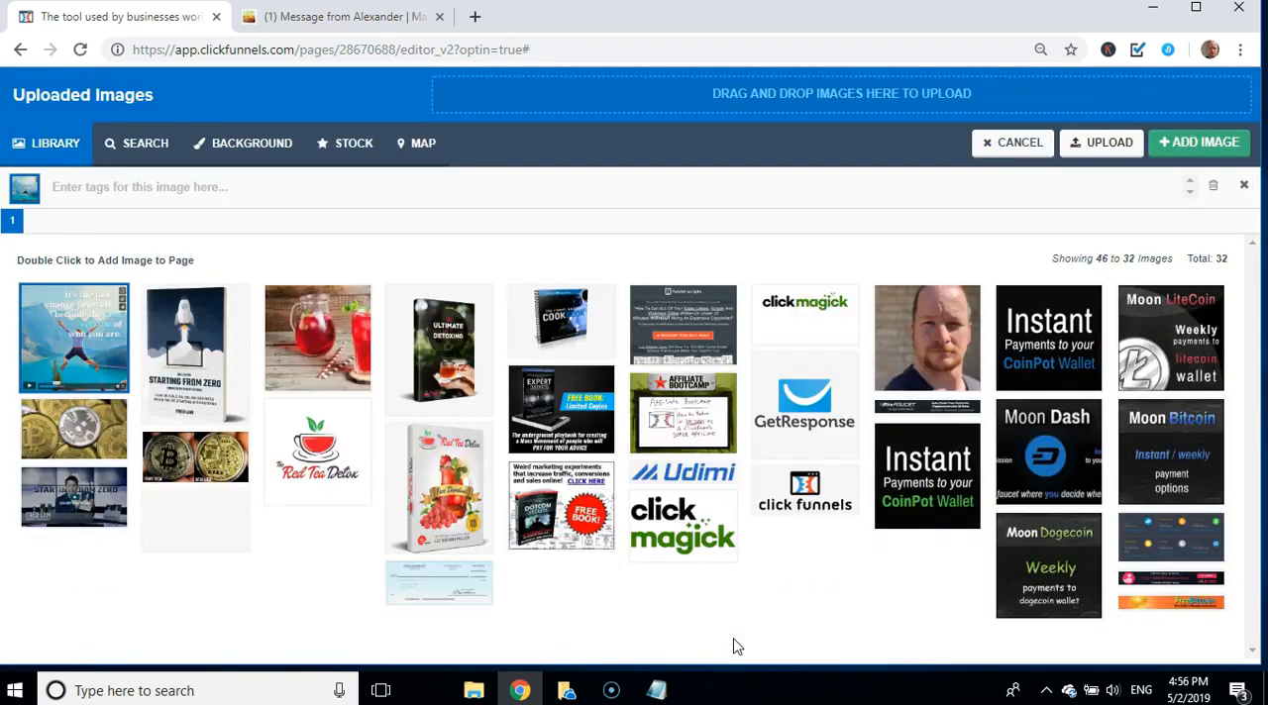
pyautogui.click(1189, 142)
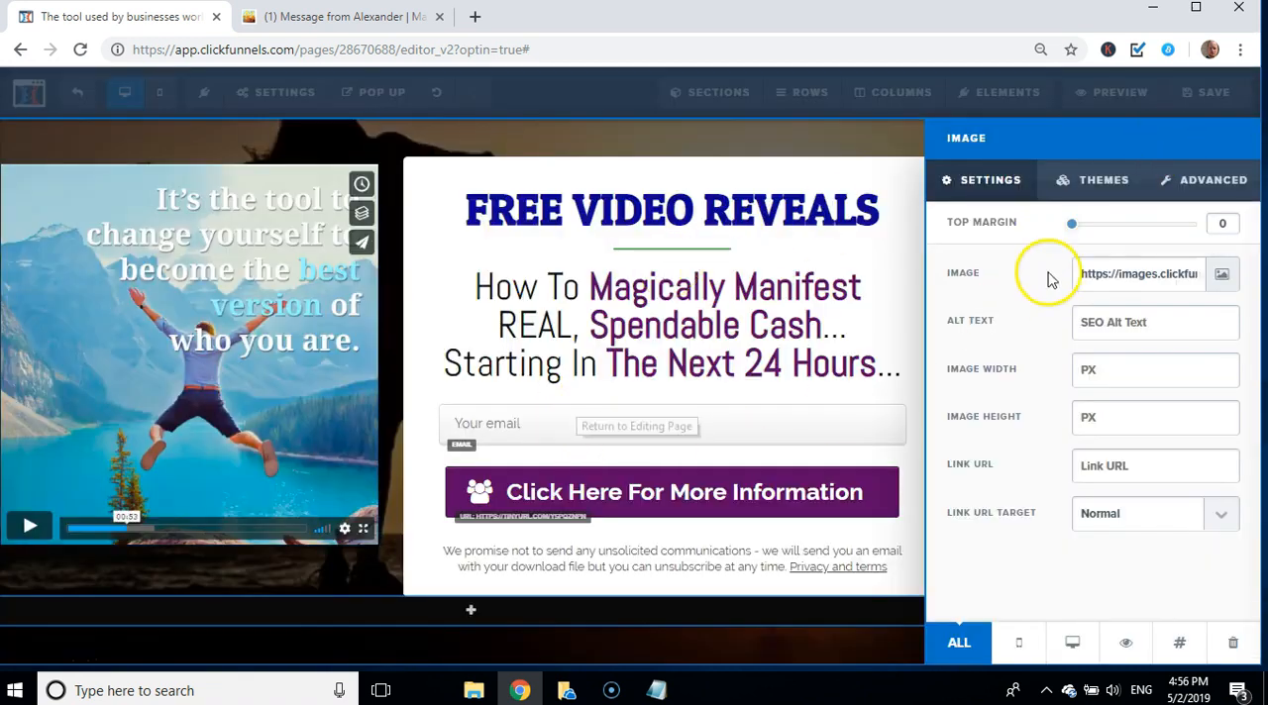
pyautogui.click(391, 264)
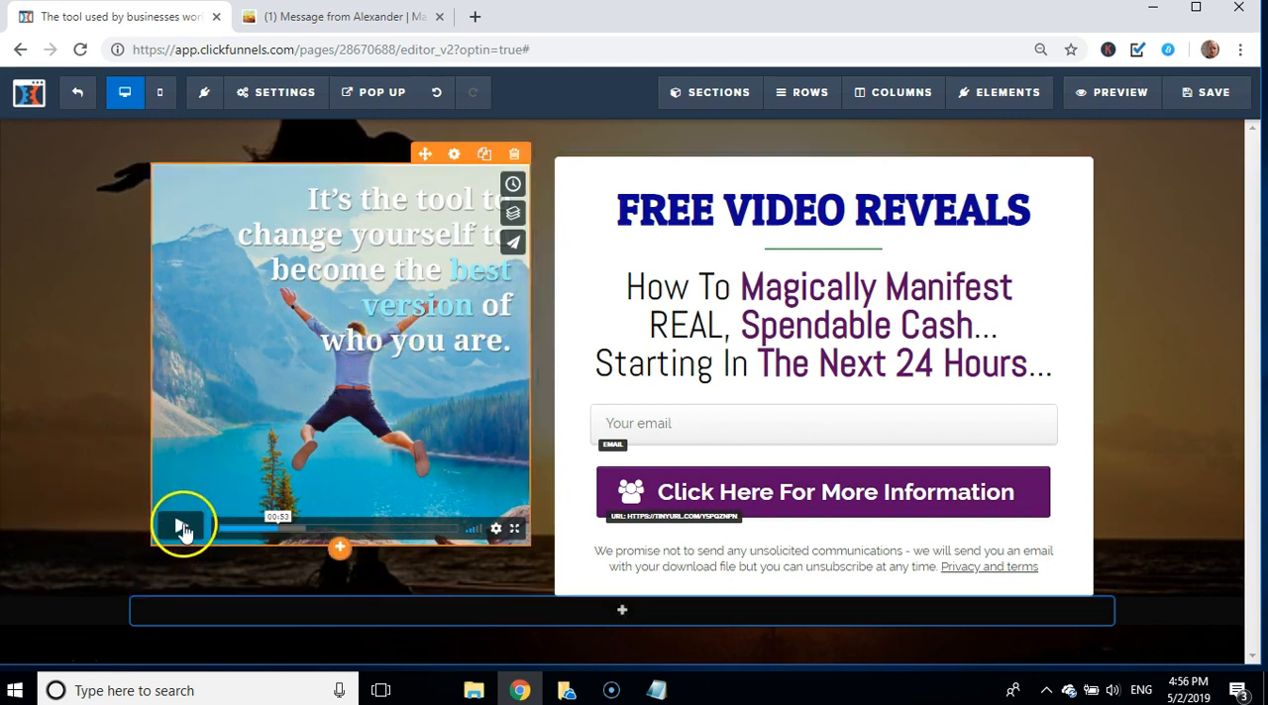
# Step: Apply the image theme with the dark border and shadow to the new video screenshot image
pyautogui.click(209, 414)
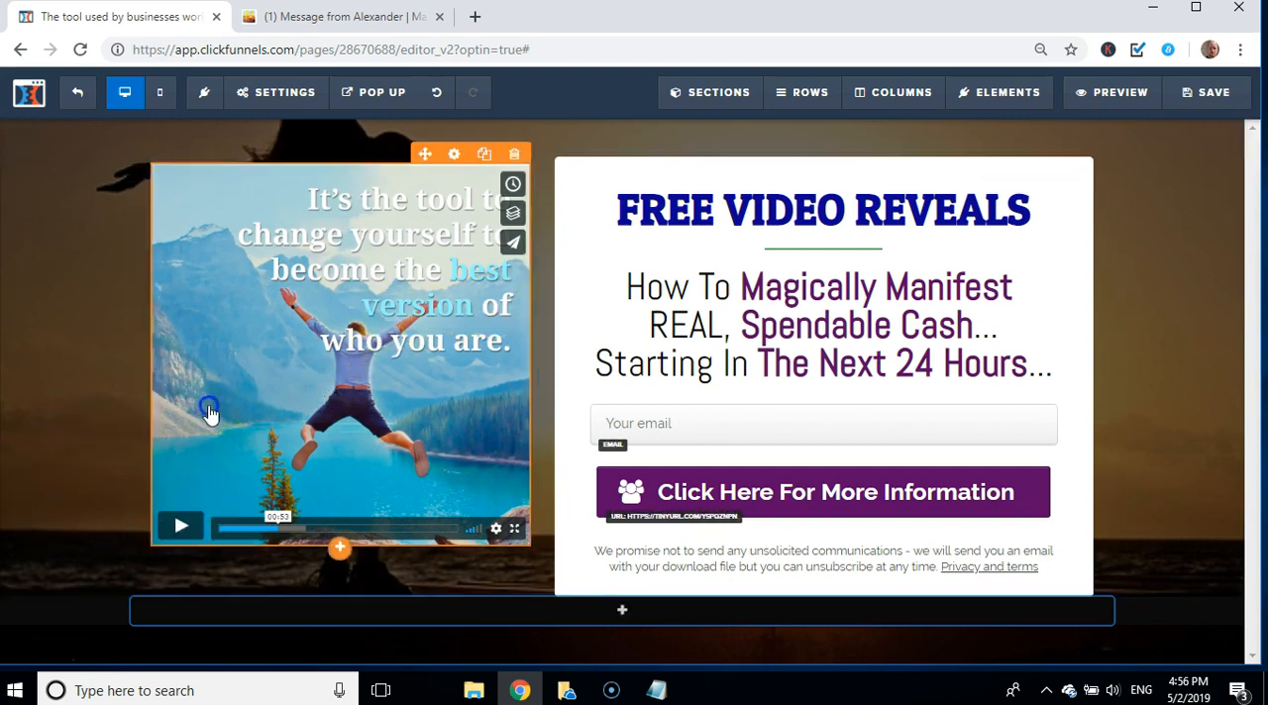
pyautogui.click(333, 333)
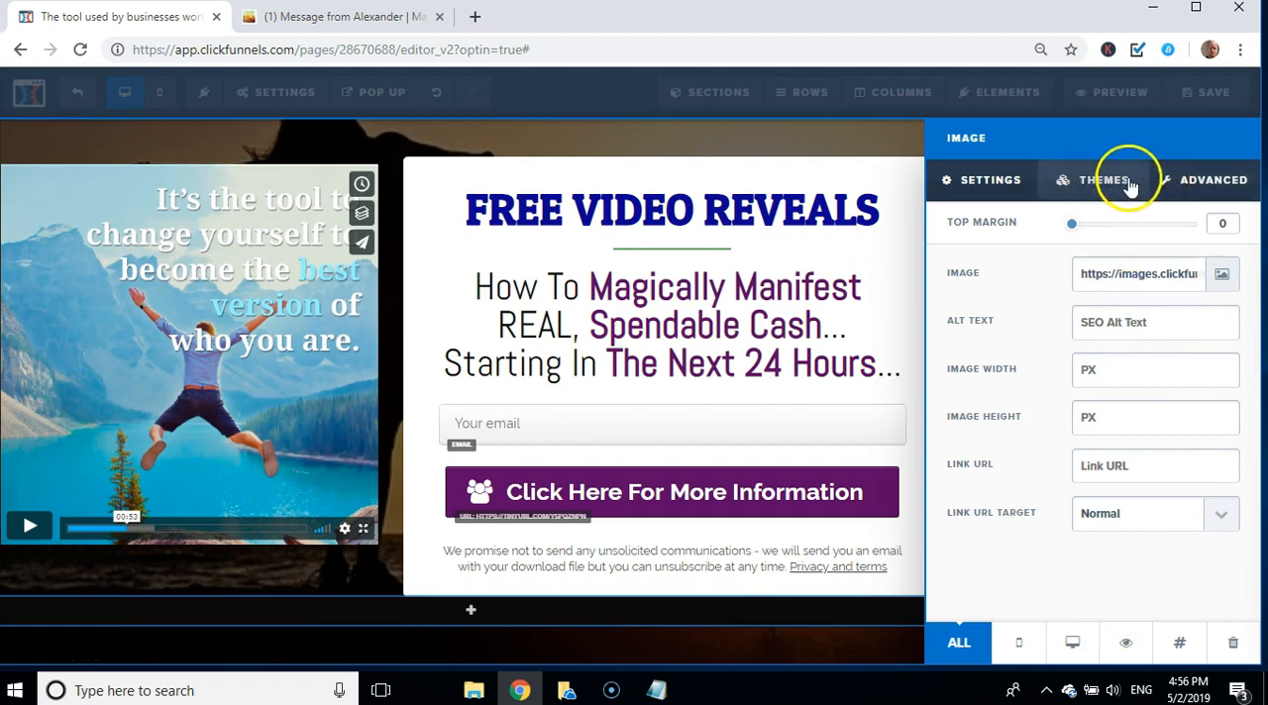
pyautogui.rightClick(1095, 181)
pyautogui.click(1091, 181)
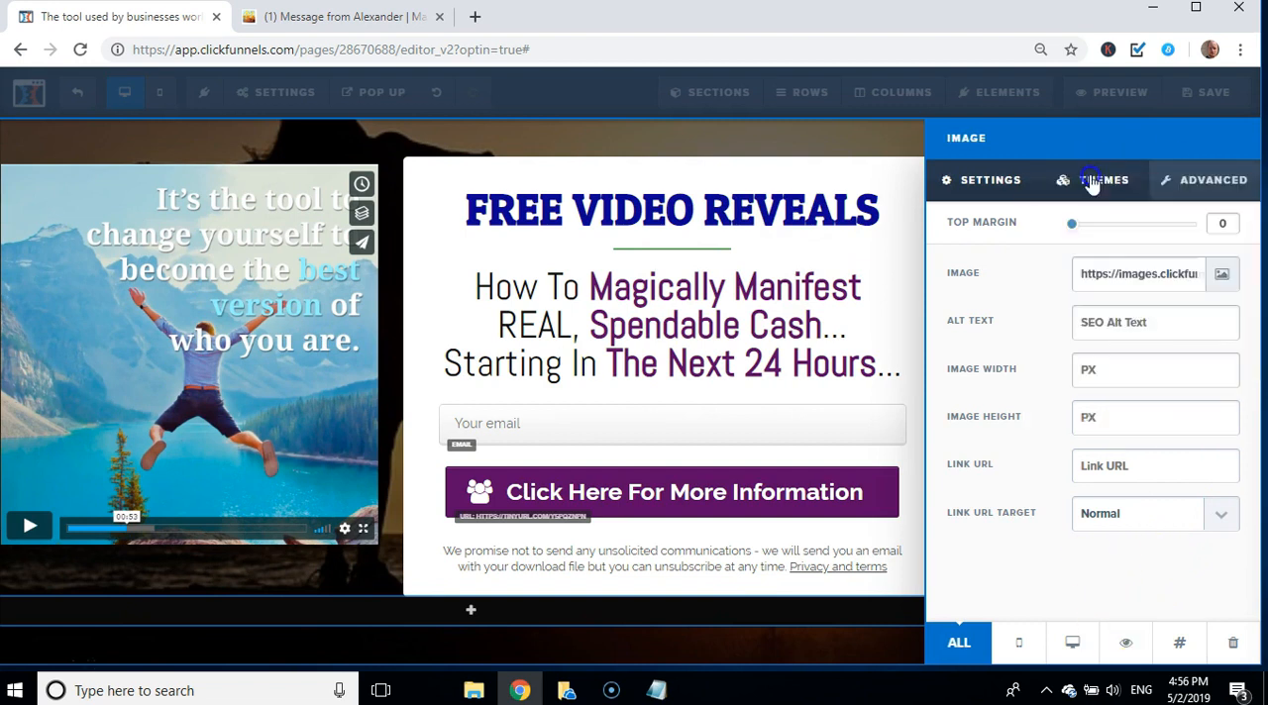
pyautogui.click(1095, 182)
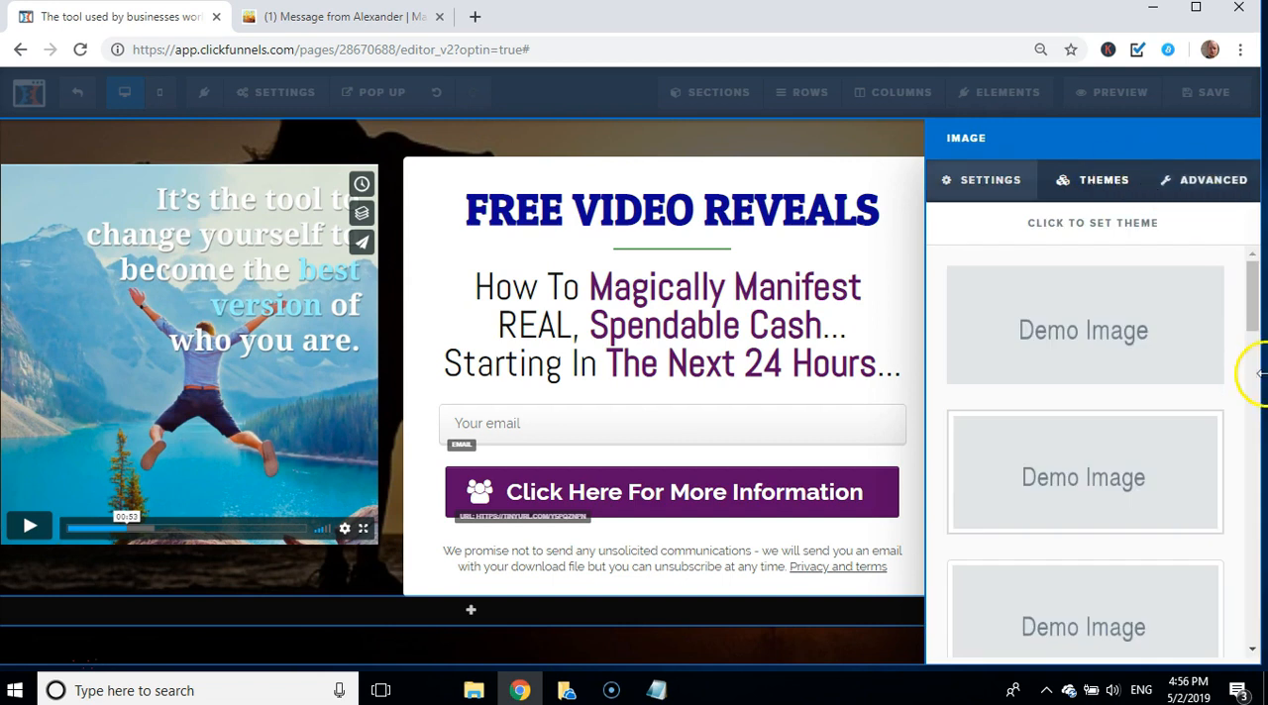
pyautogui.moveTo(1251, 322); pyautogui.dragTo(1260, 609)
pyautogui.scroll(2, 1256, 609)
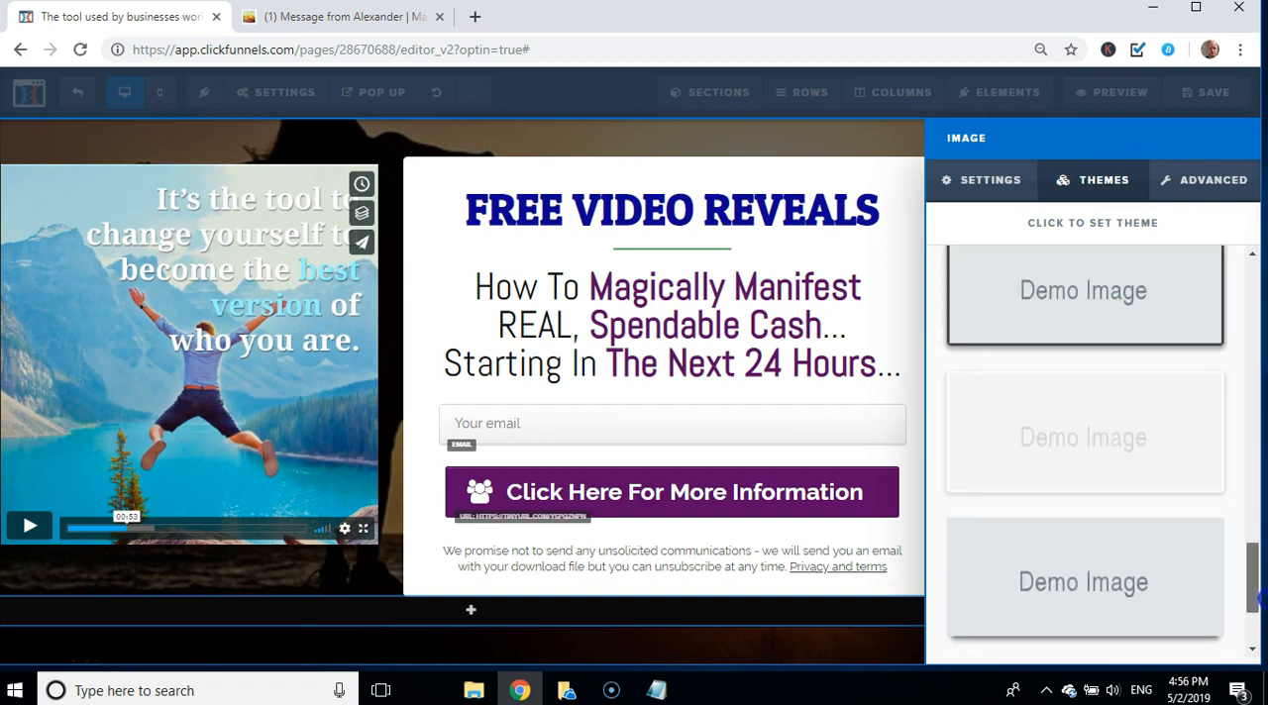
pyautogui.click(1030, 337)
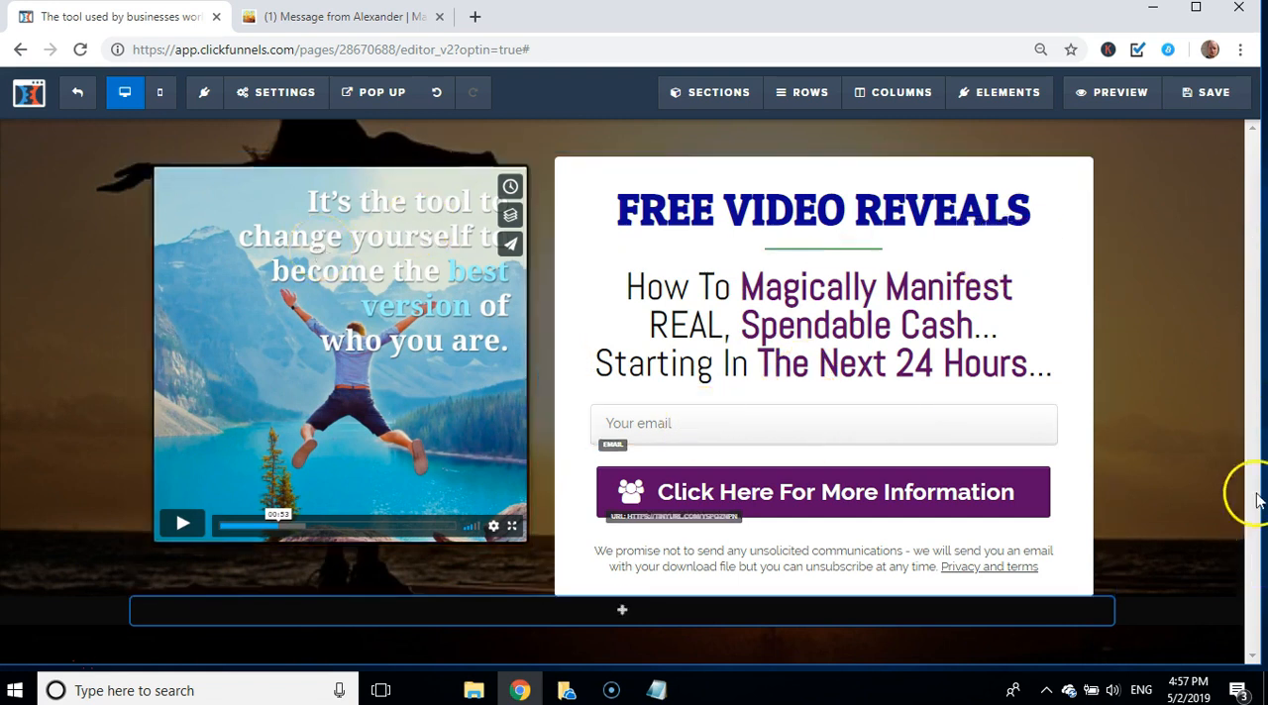
# Step: Delete the "Privacy and terms" link from the end of the disclaimer text below the purple button
pyautogui.click(814, 575)
pyautogui.click(787, 560)
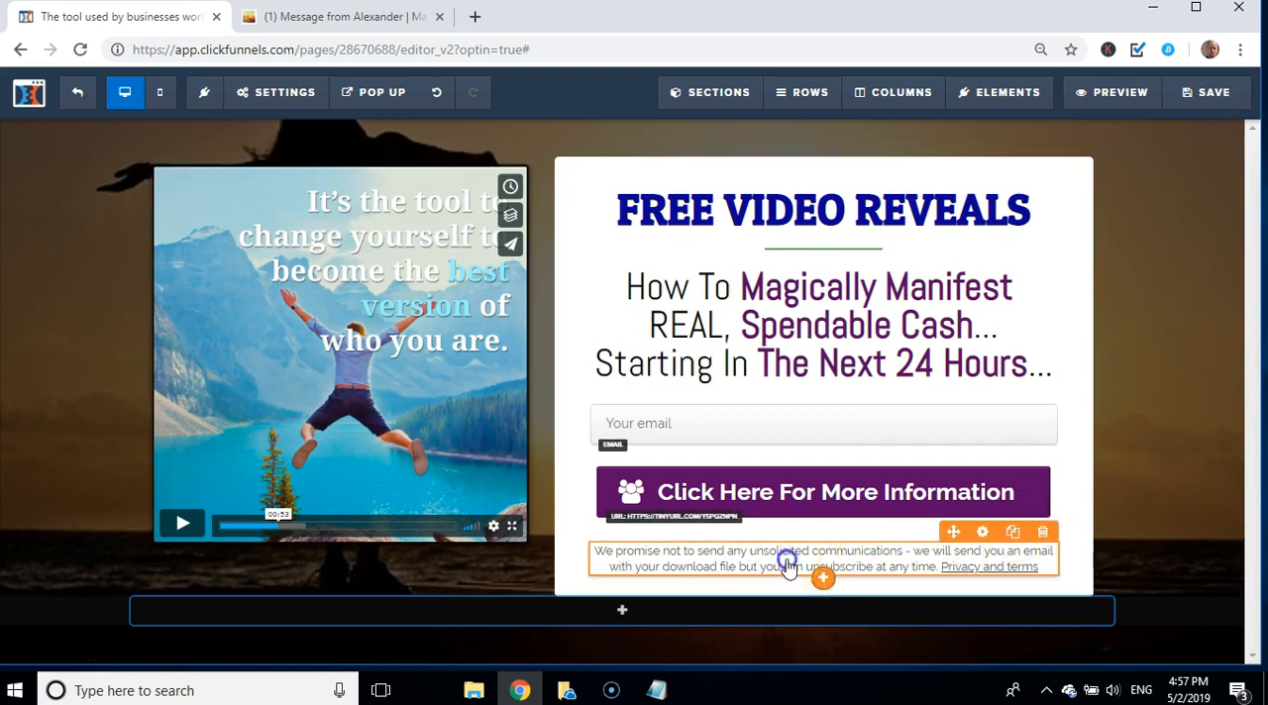
pyautogui.doubleClick(786, 562)
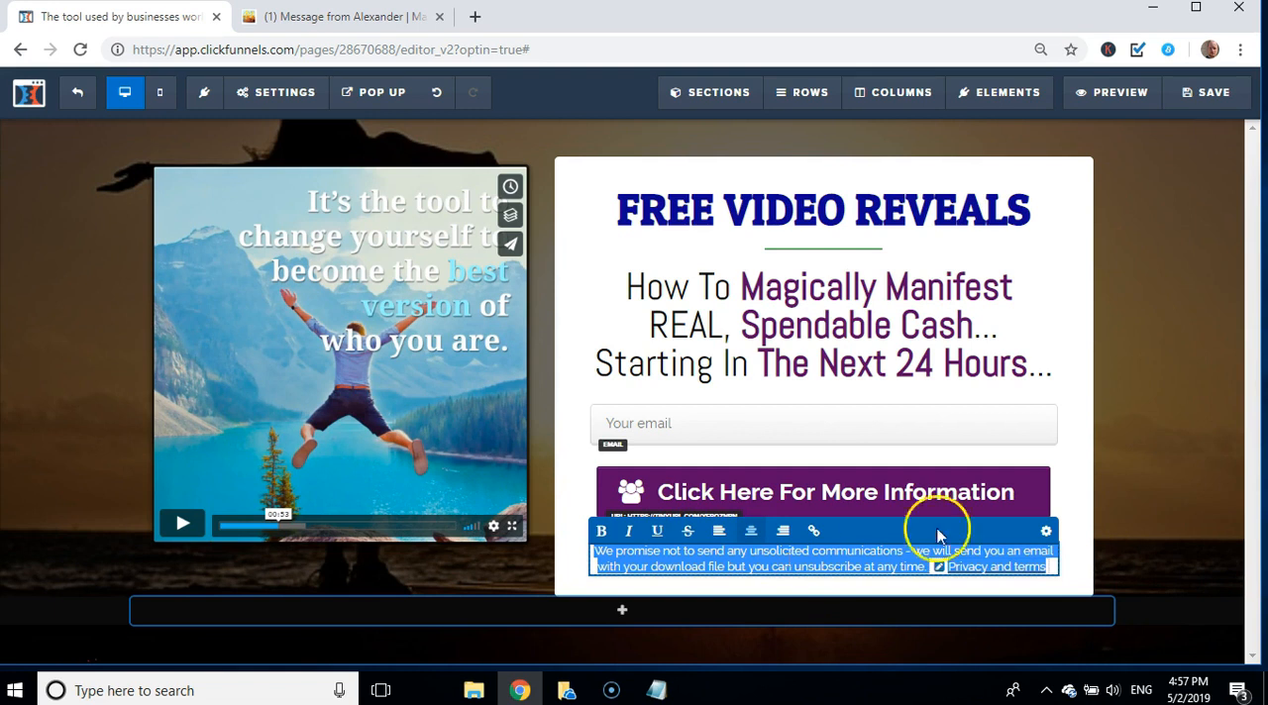
pyautogui.click(1067, 539)
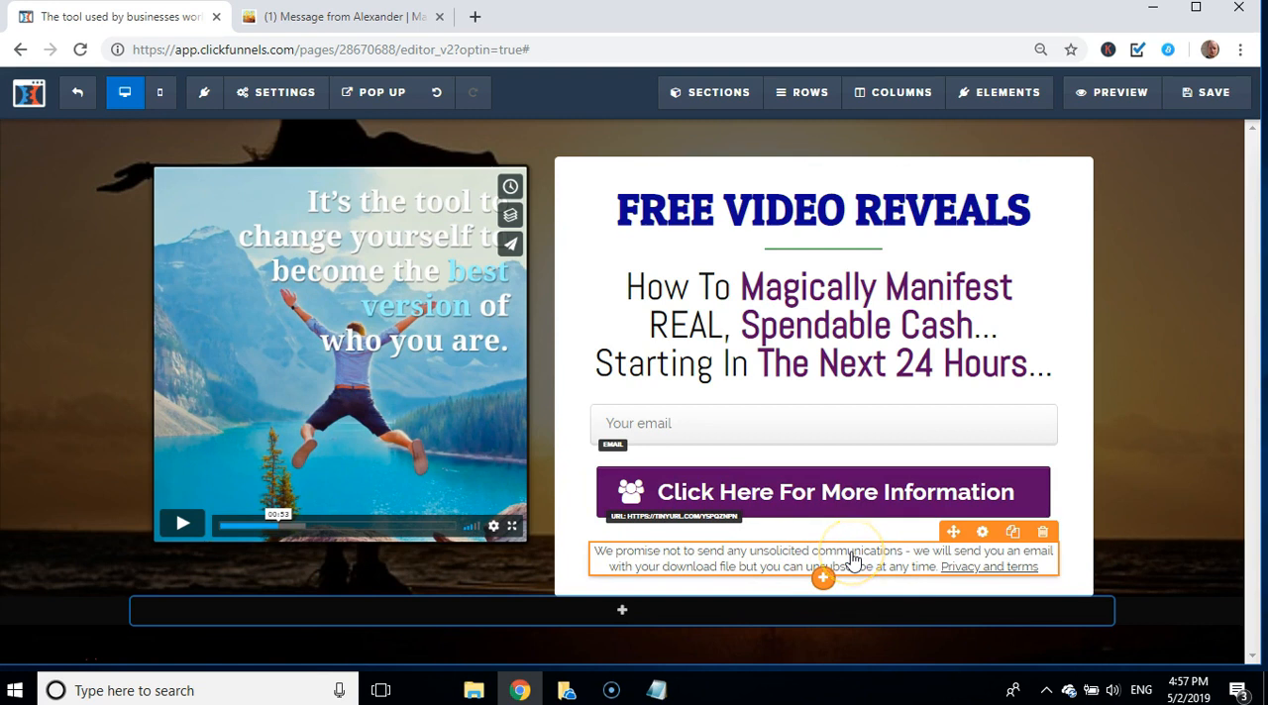
pyautogui.click(895, 556)
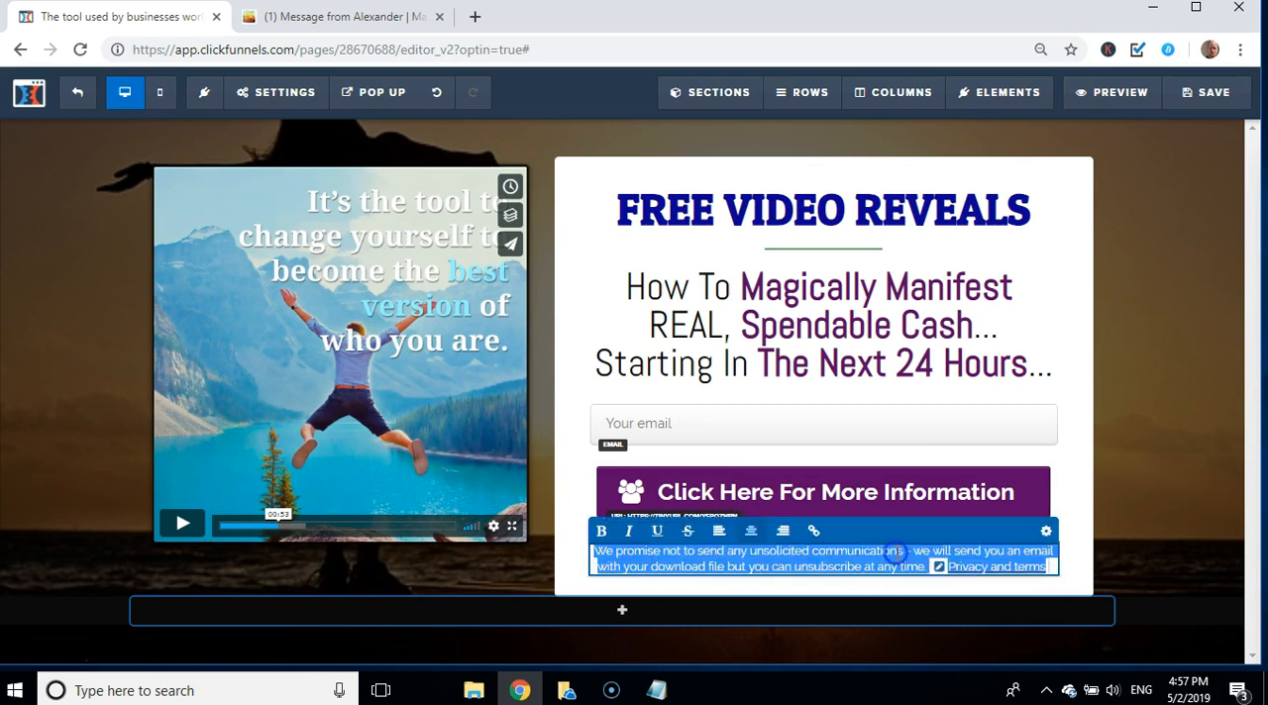
pyautogui.click(895, 554)
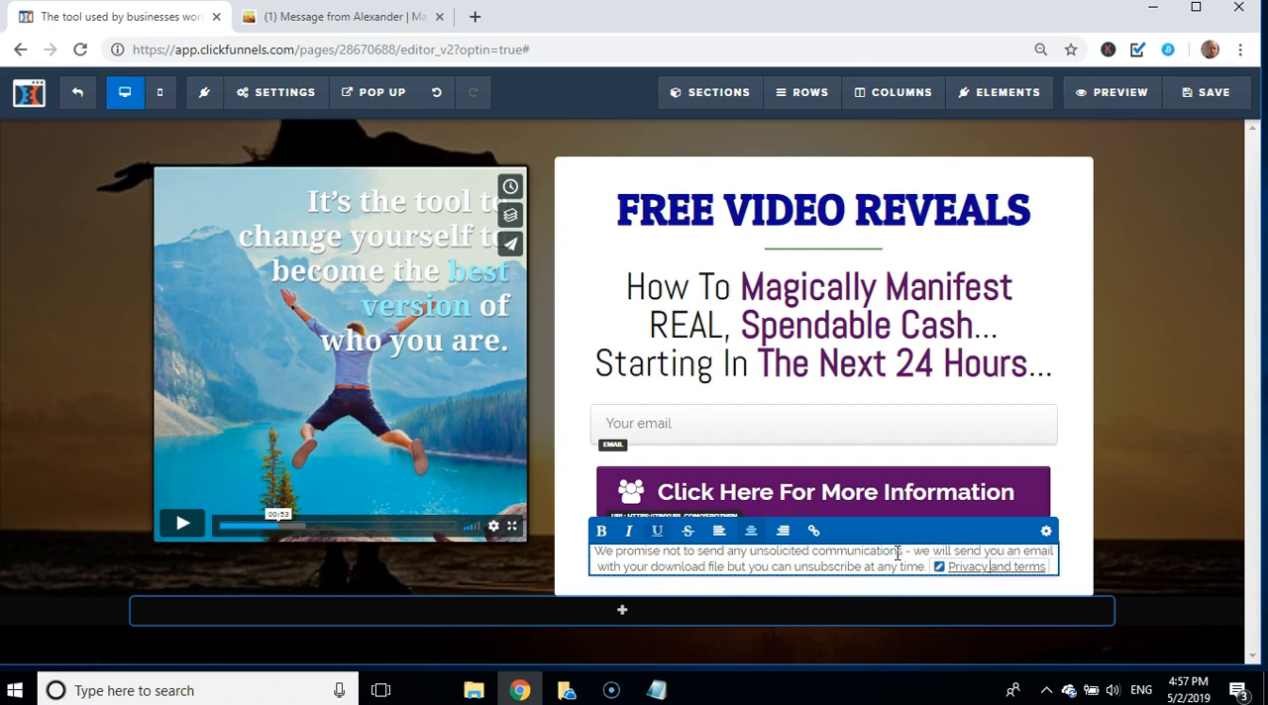
pyautogui.press('BackSpace')
pyautogui.press('BackSpace')
pyautogui.press('BackSpace')
pyautogui.press('BackSpace')
pyautogui.press('BackSpace')
pyautogui.press('BackSpace')
pyautogui.press('BackSpace')
pyautogui.press('BackSpace')
pyautogui.press('BackSpace')
pyautogui.press('BackSpace')
pyautogui.press('BackSpace')
pyautogui.press('BackSpace')
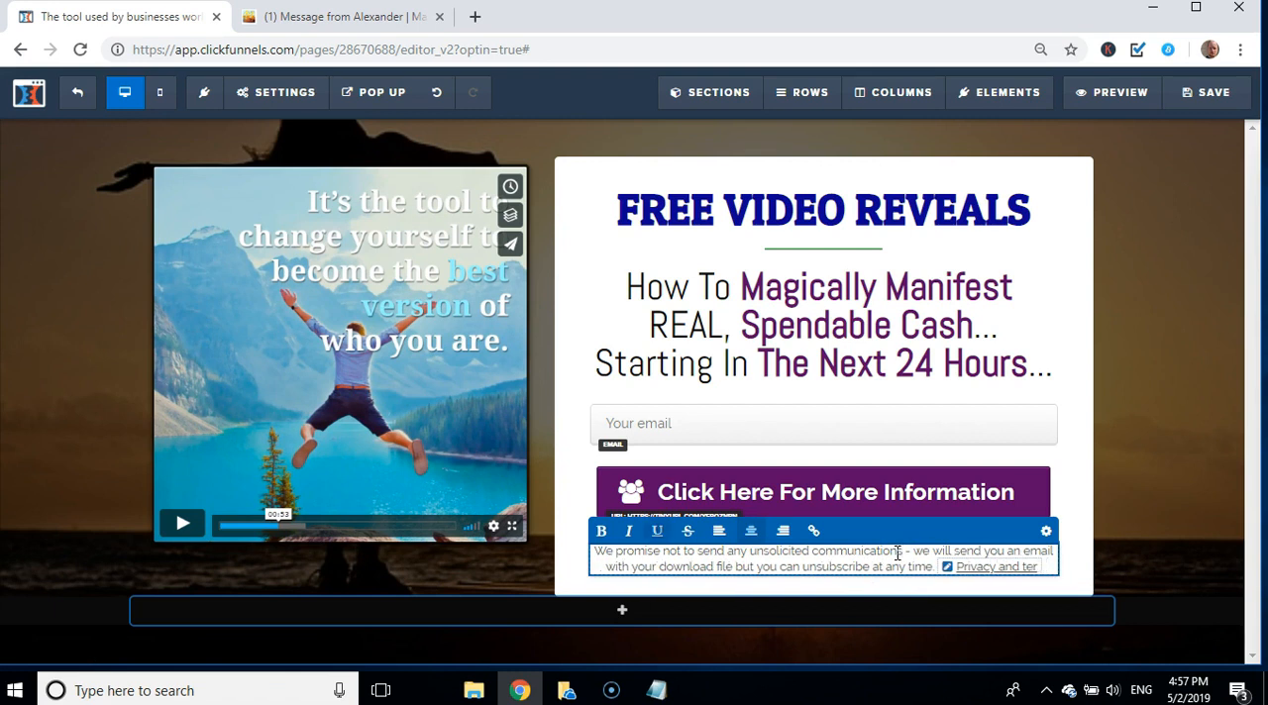
pyautogui.press('BackSpace')
pyautogui.press('BackSpace')
pyautogui.press('BackSpace')
pyautogui.press('BackSpace')
pyautogui.press('BackSpace')
pyautogui.press('BackSpace')
pyautogui.press('BackSpace')
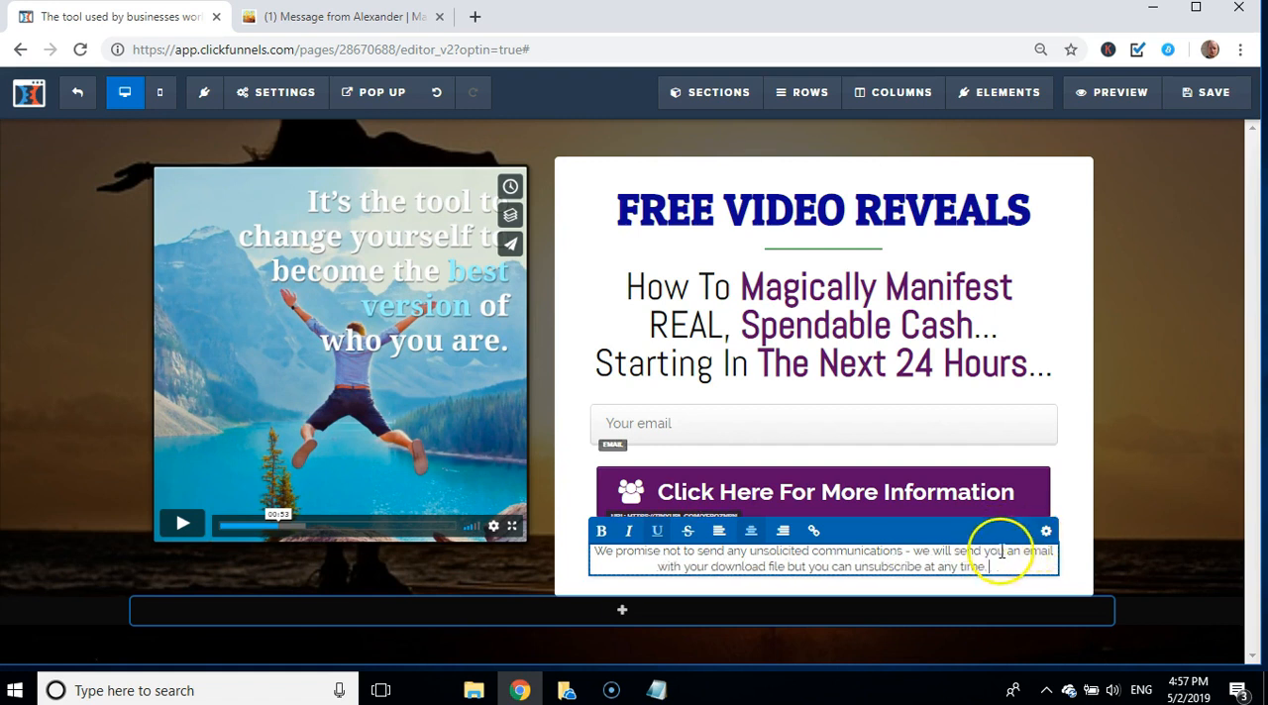
# Step: Italicize the disclaimer text that begins "We promise not to send any unsolicited communications"
pyautogui.moveTo(990, 567); pyautogui.dragTo(639, 550)
pyautogui.click(630, 532)
pyautogui.click(1136, 487)
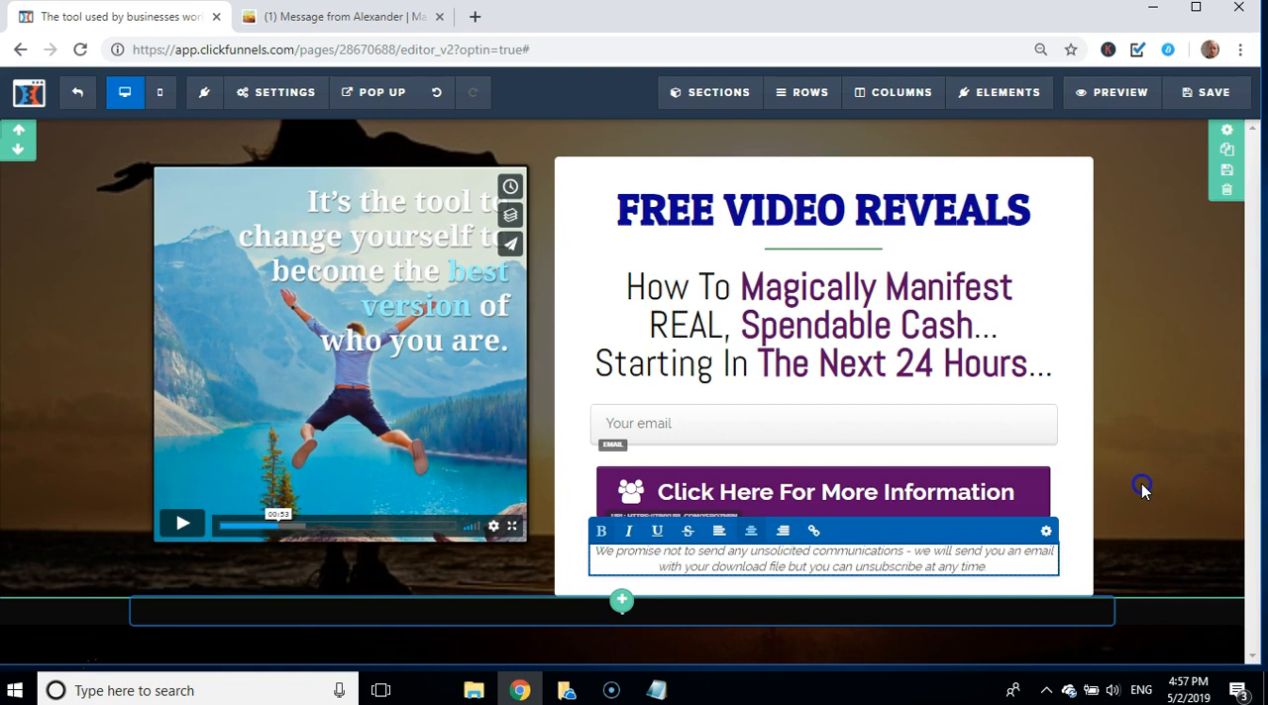
# Step: Save the squeeze page
pyautogui.click(1188, 103)
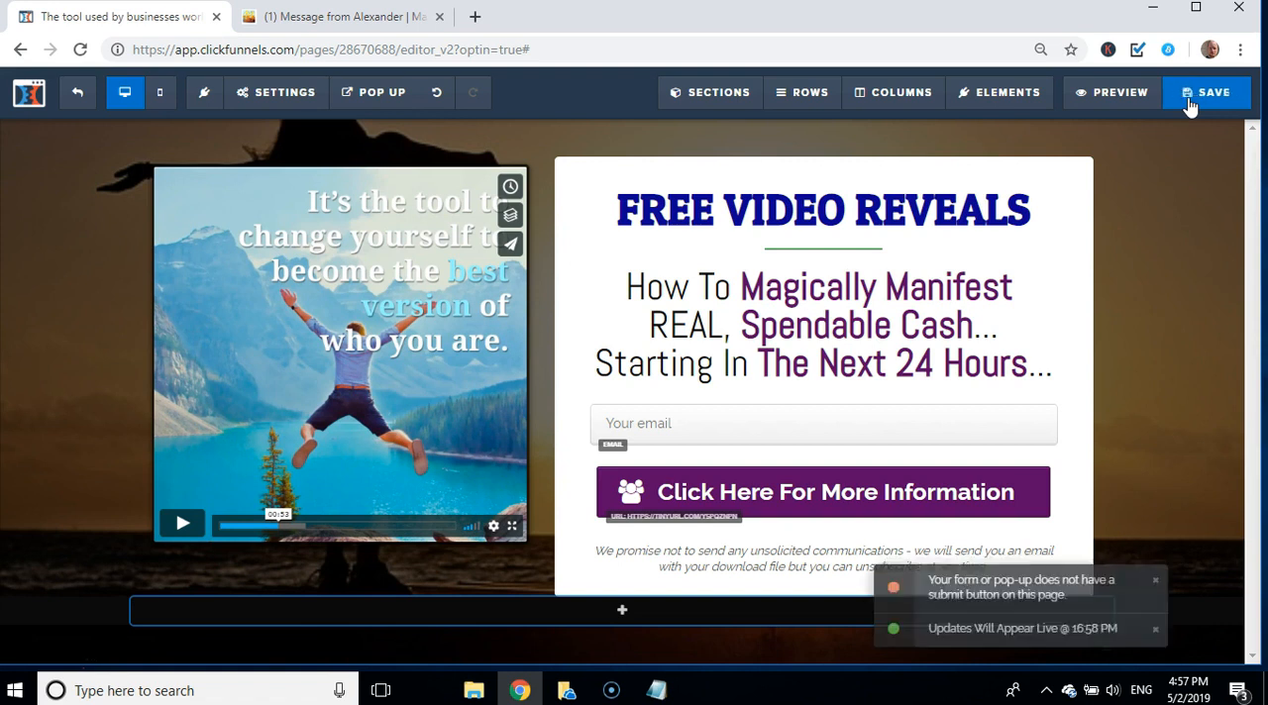
pyautogui.click(1018, 272)
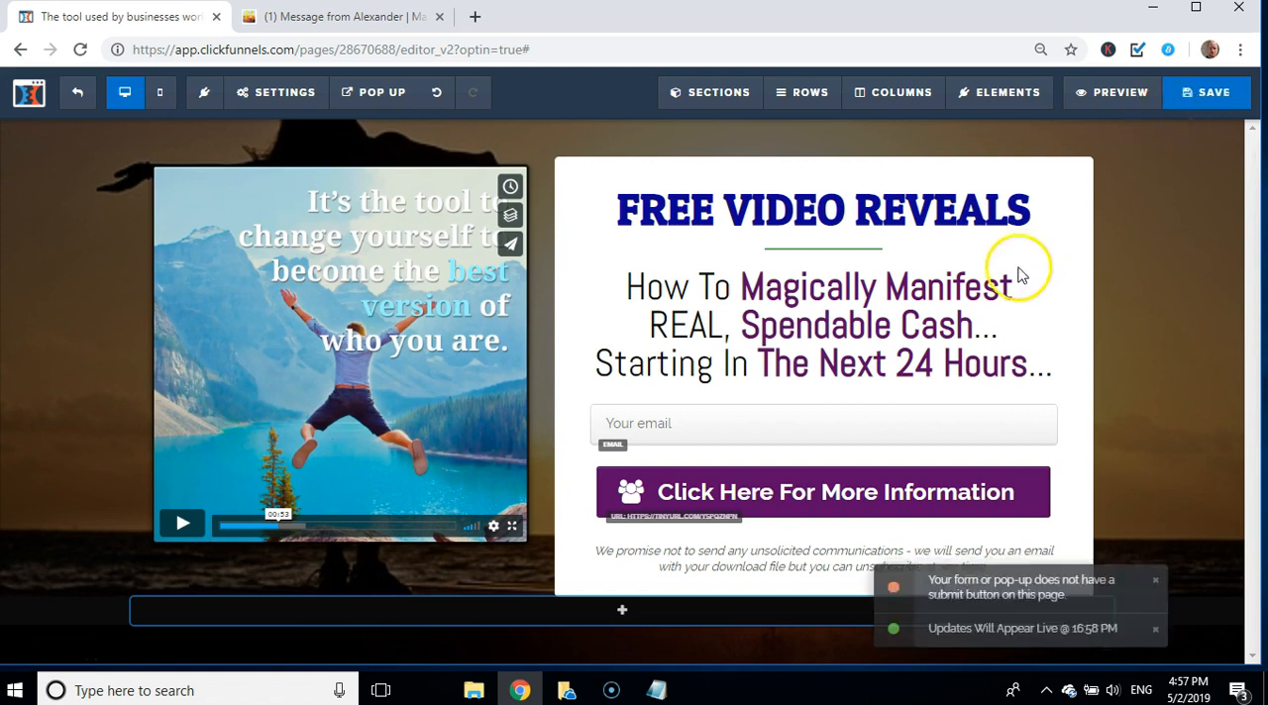
pyautogui.click(1050, 436)
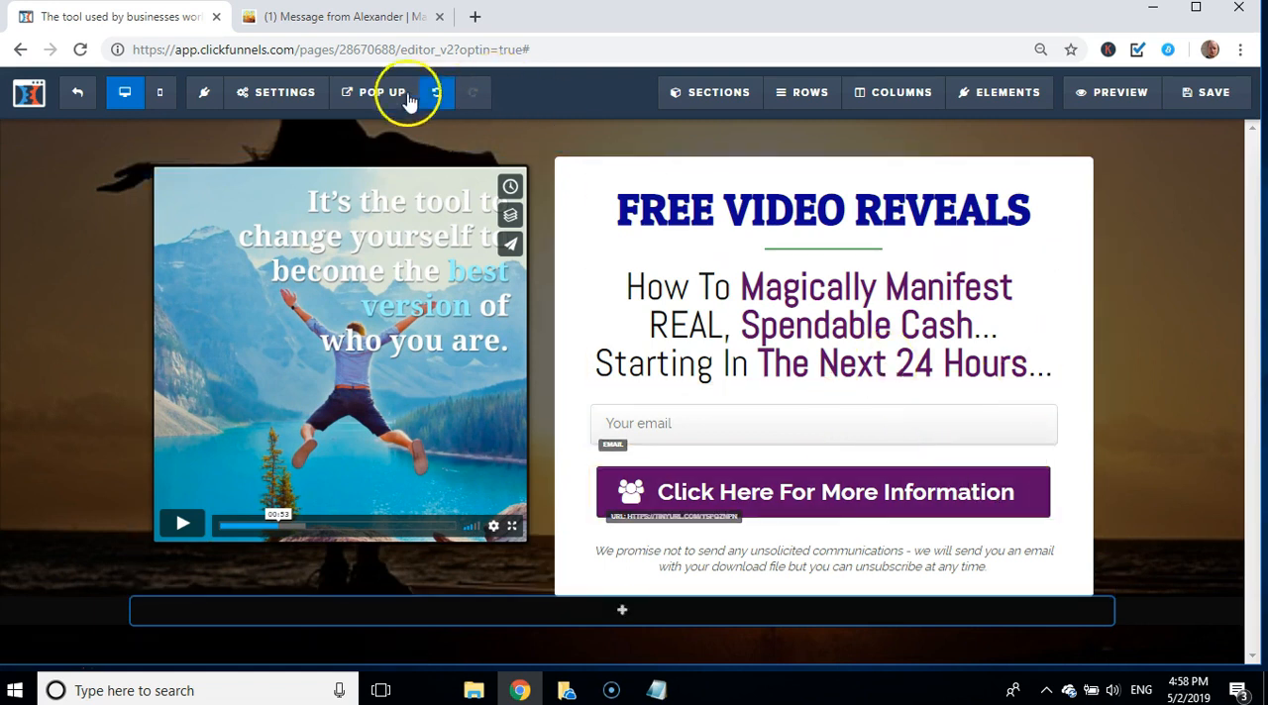
# Step: Connect the page to the Getresponse integration with the Add To Campaign action and the magicaltransformationleads list, and save the page
pyautogui.click(274, 94)
pyautogui.click(272, 132)
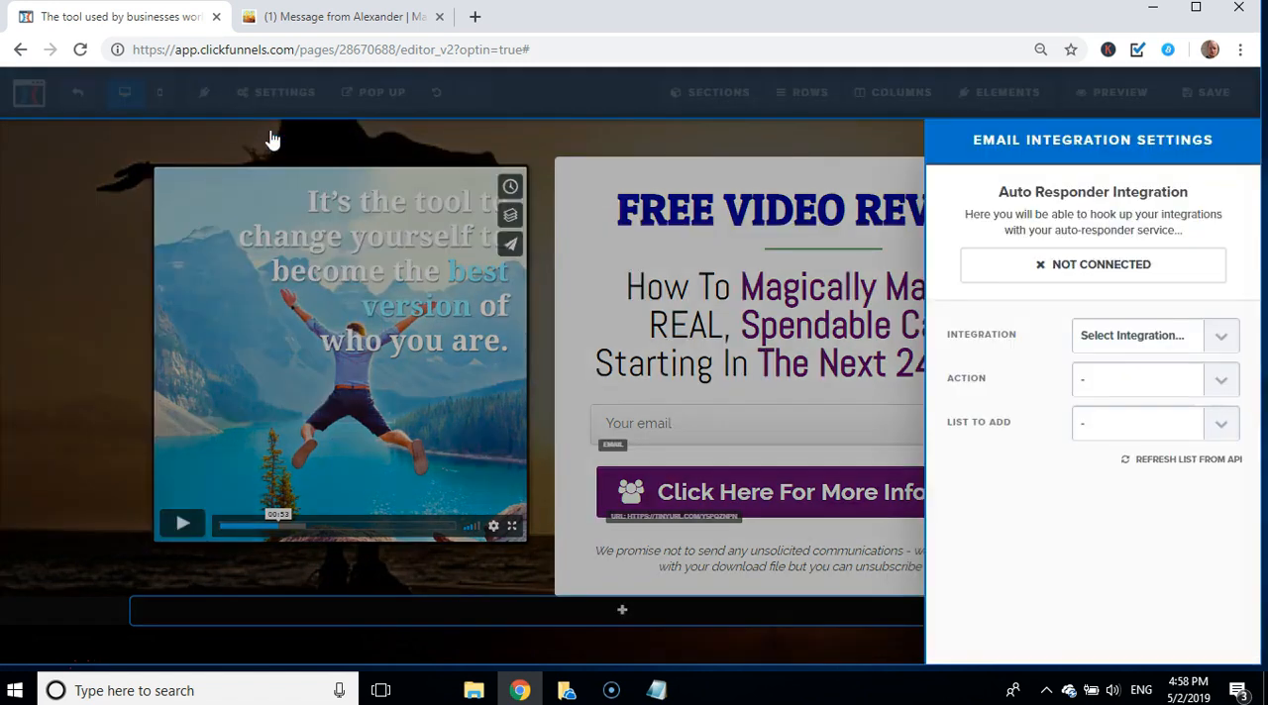
pyautogui.click(1152, 337)
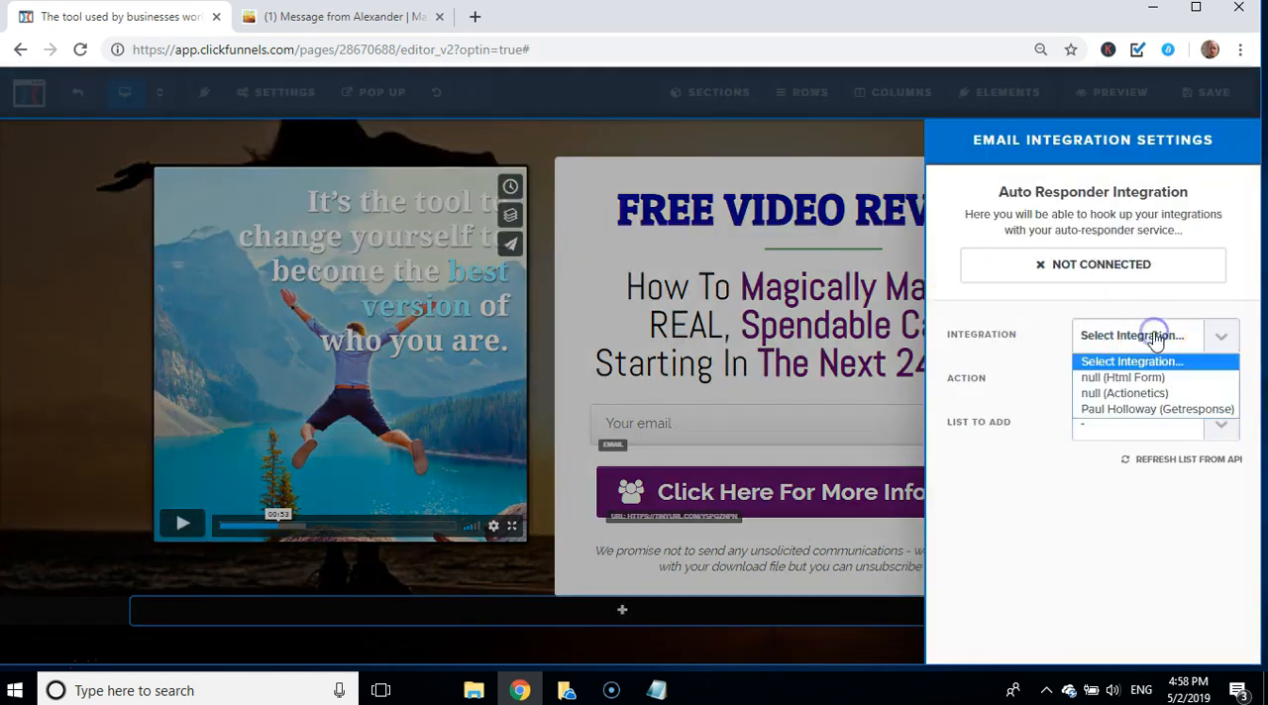
pyautogui.click(1129, 414)
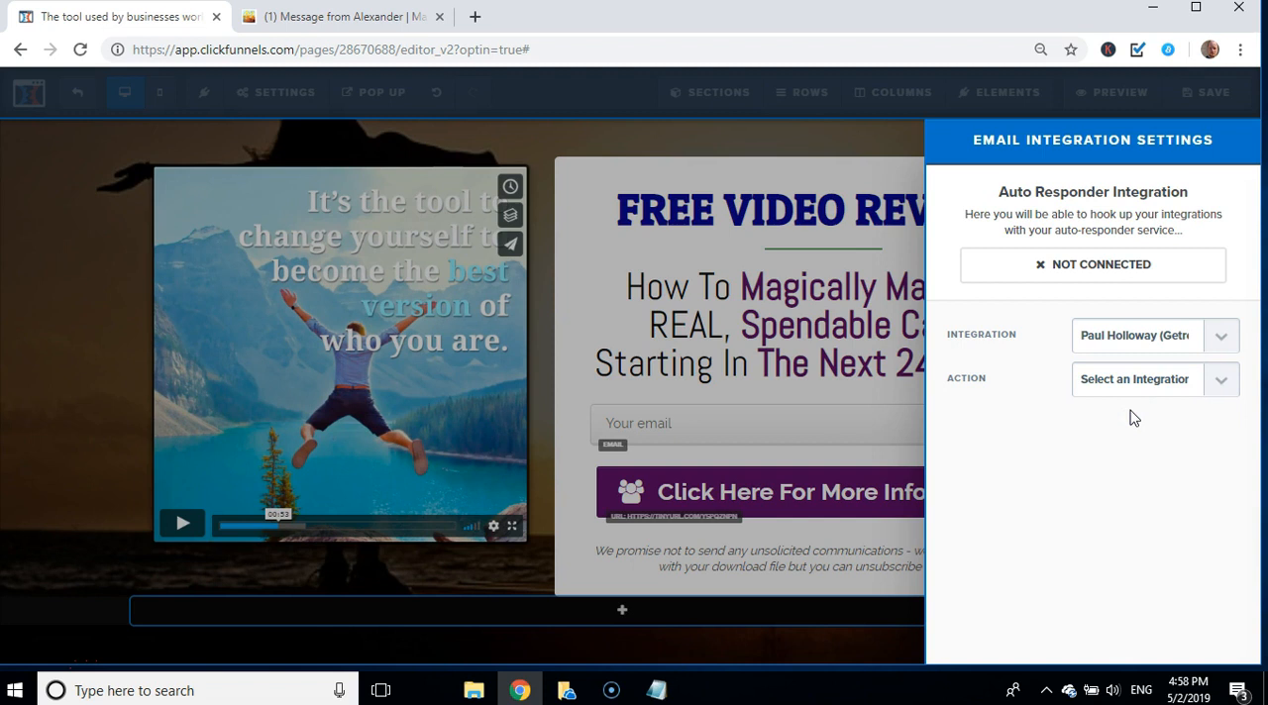
pyautogui.click(1090, 384)
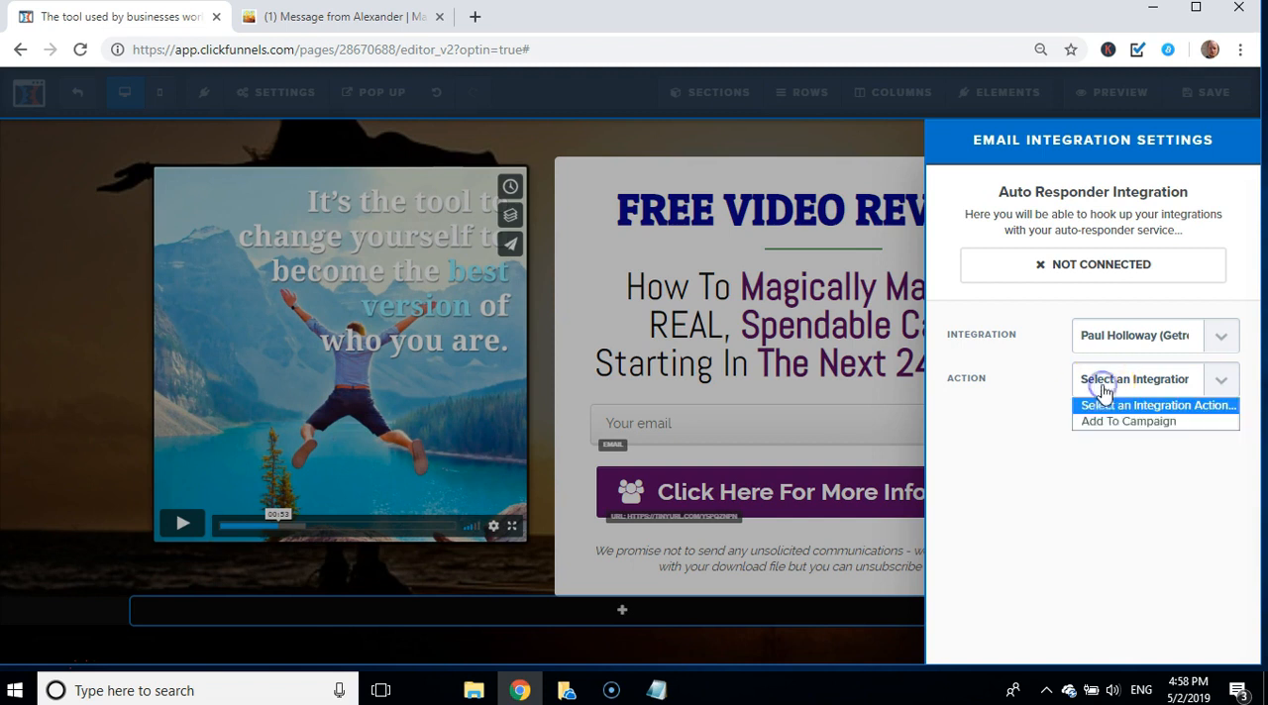
pyautogui.click(1106, 423)
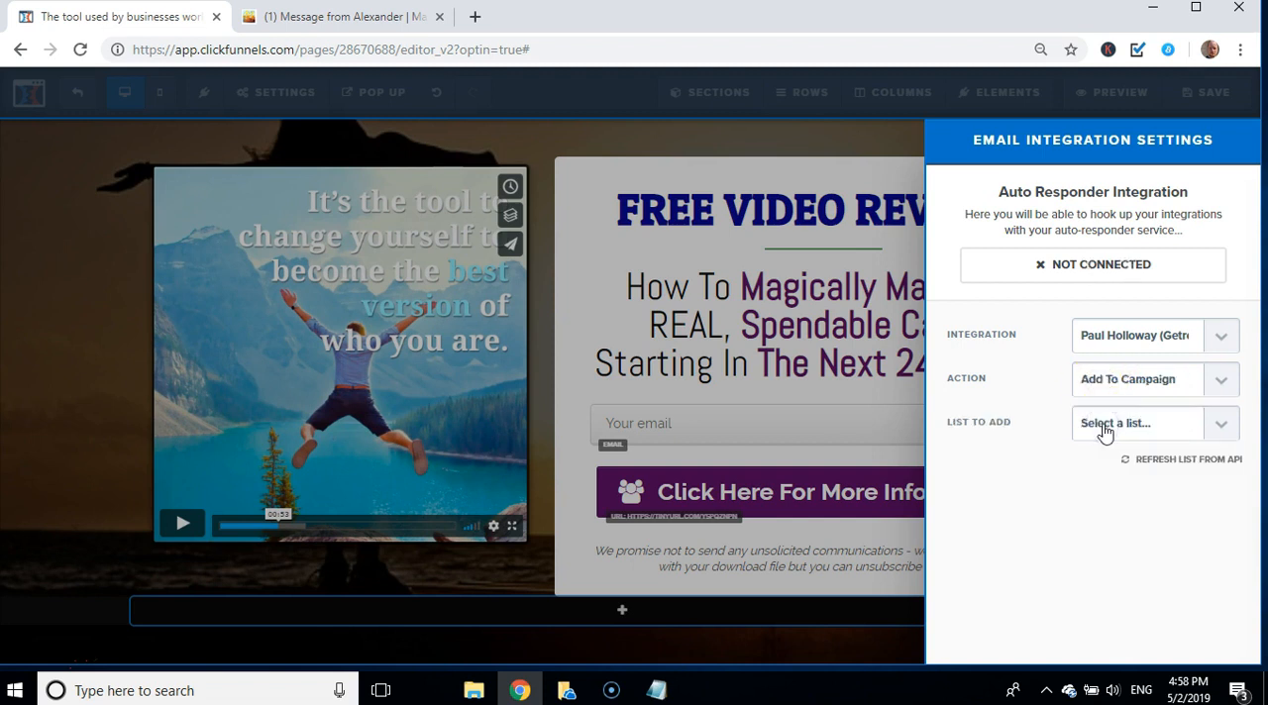
pyautogui.click(1105, 430)
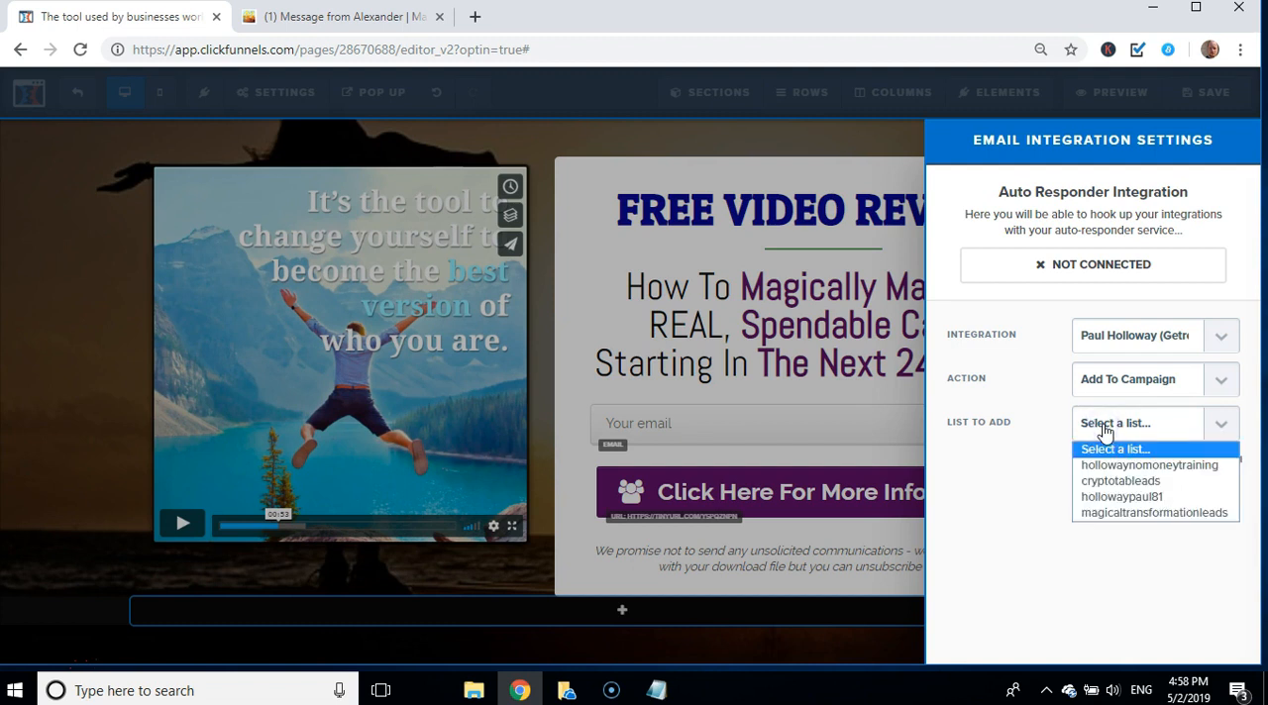
pyautogui.click(1137, 514)
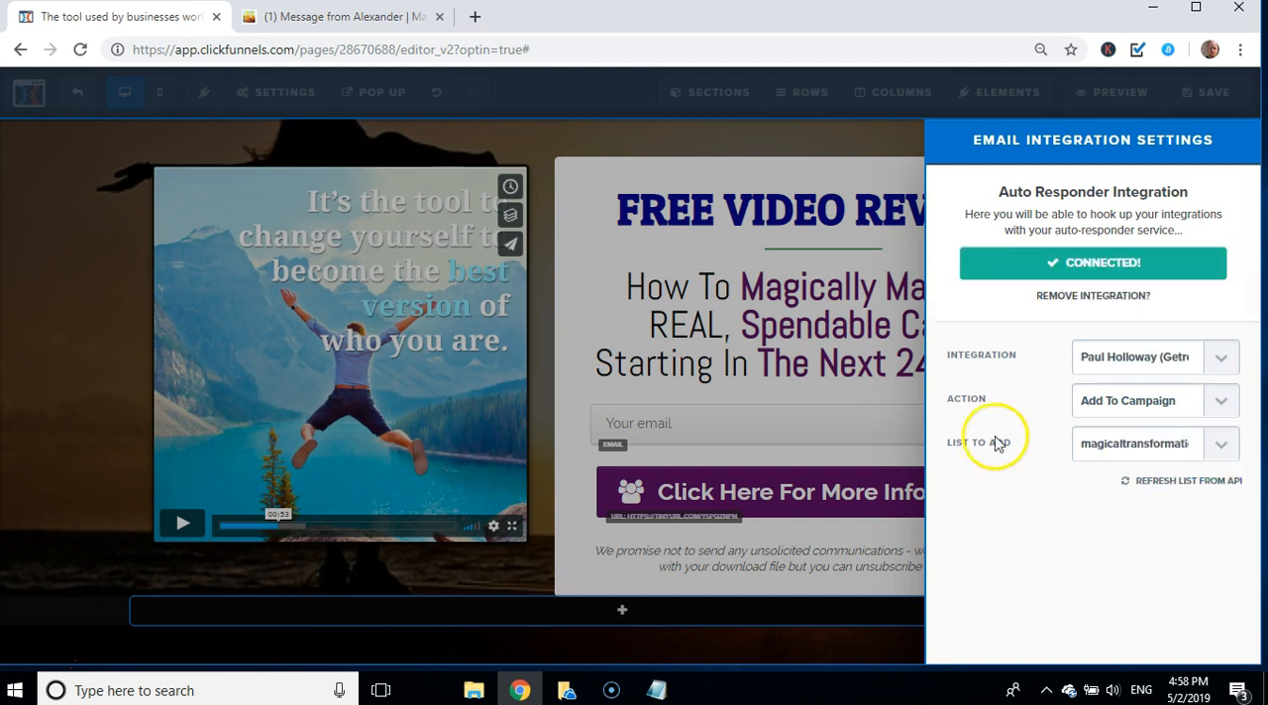
pyautogui.click(588, 140)
pyautogui.click(1203, 94)
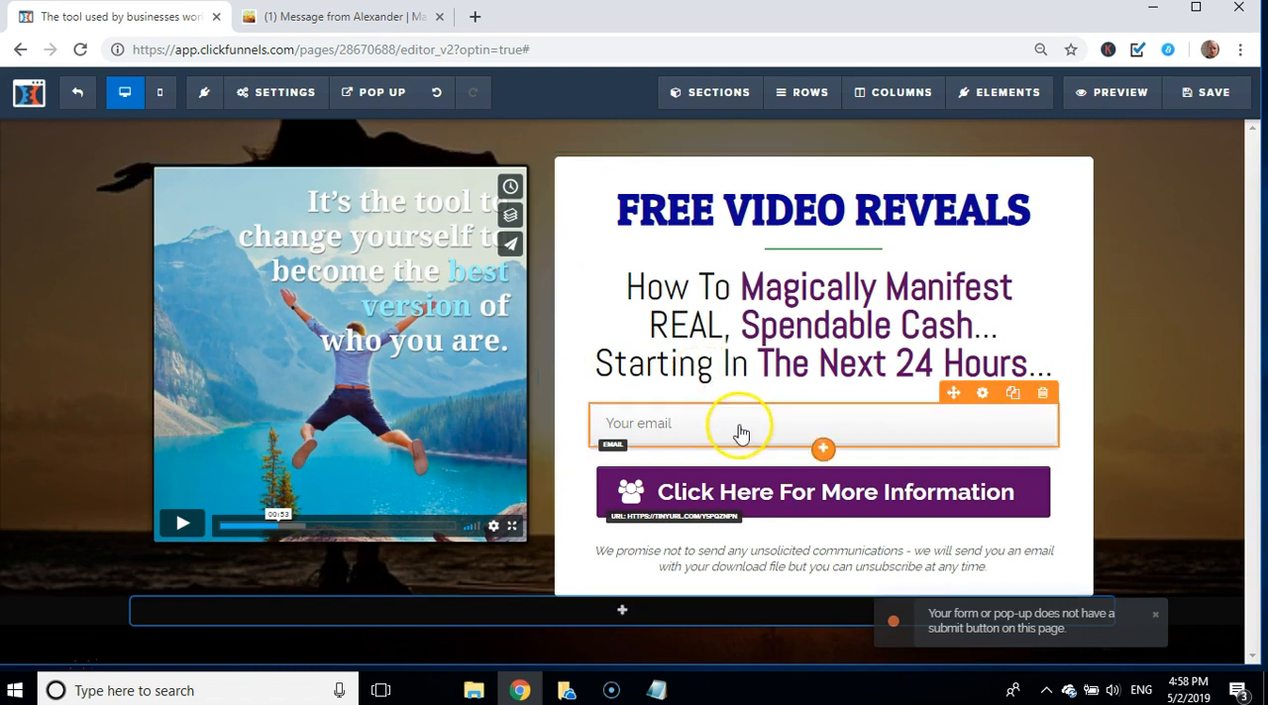
# Step: Set the action of the purple "Click Here For More Information" button to Submit Order / Submit Form
pyautogui.click(836, 494)
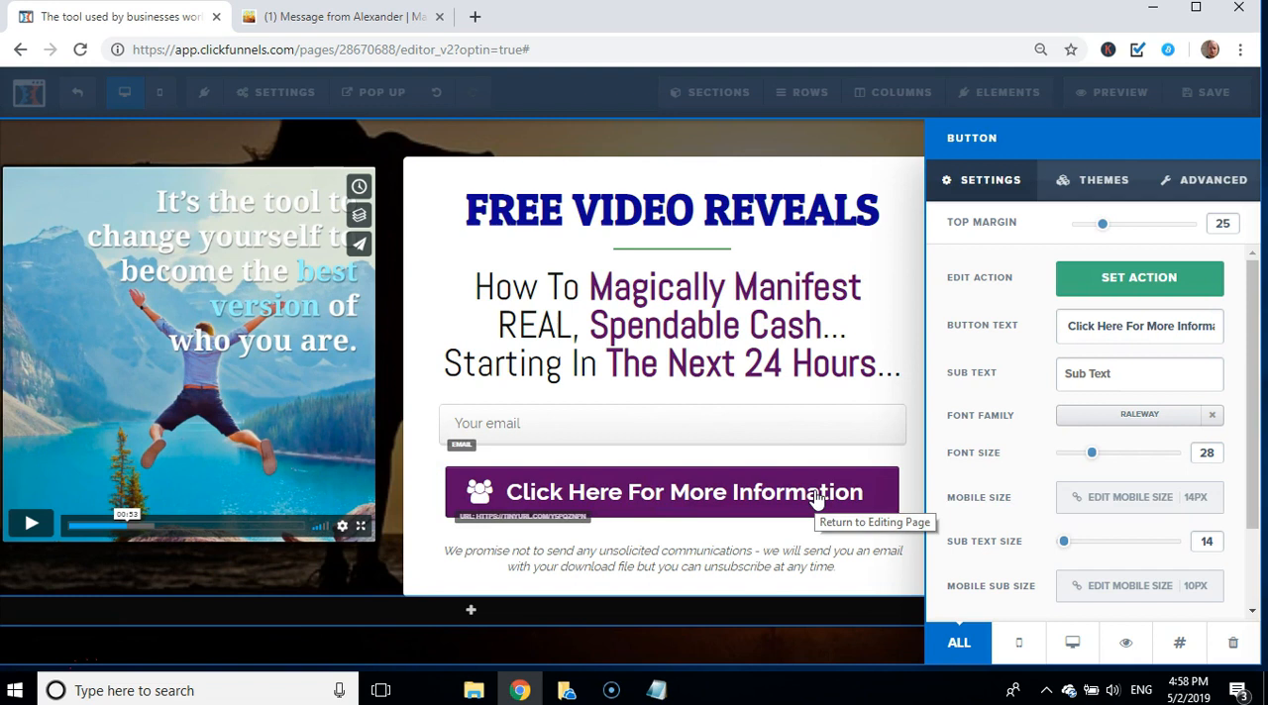
pyautogui.click(849, 492)
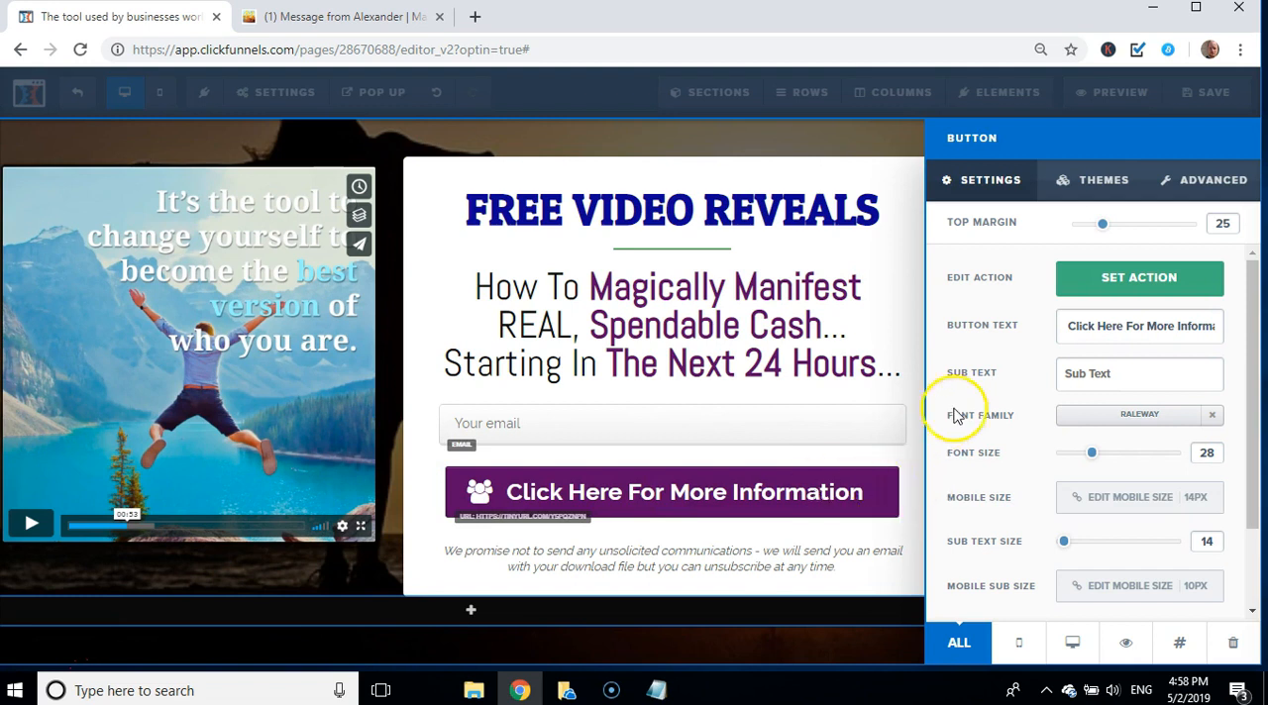
pyautogui.click(1134, 281)
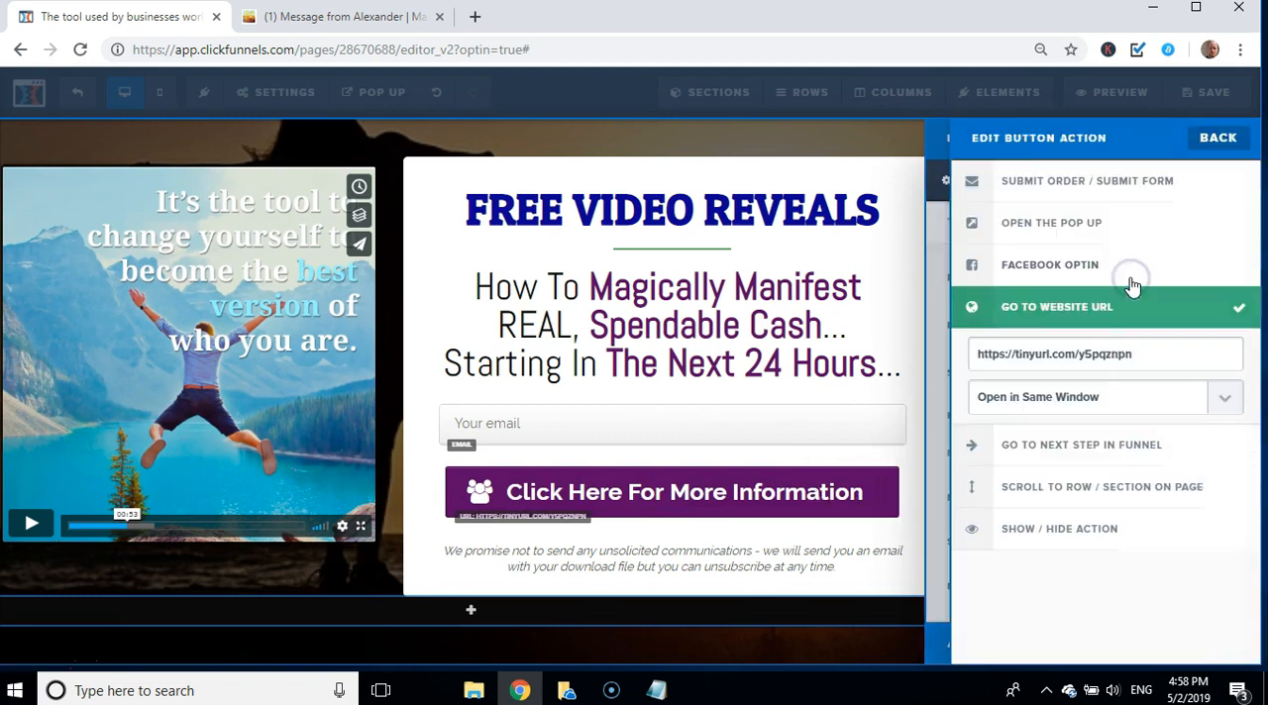
pyautogui.click(1048, 190)
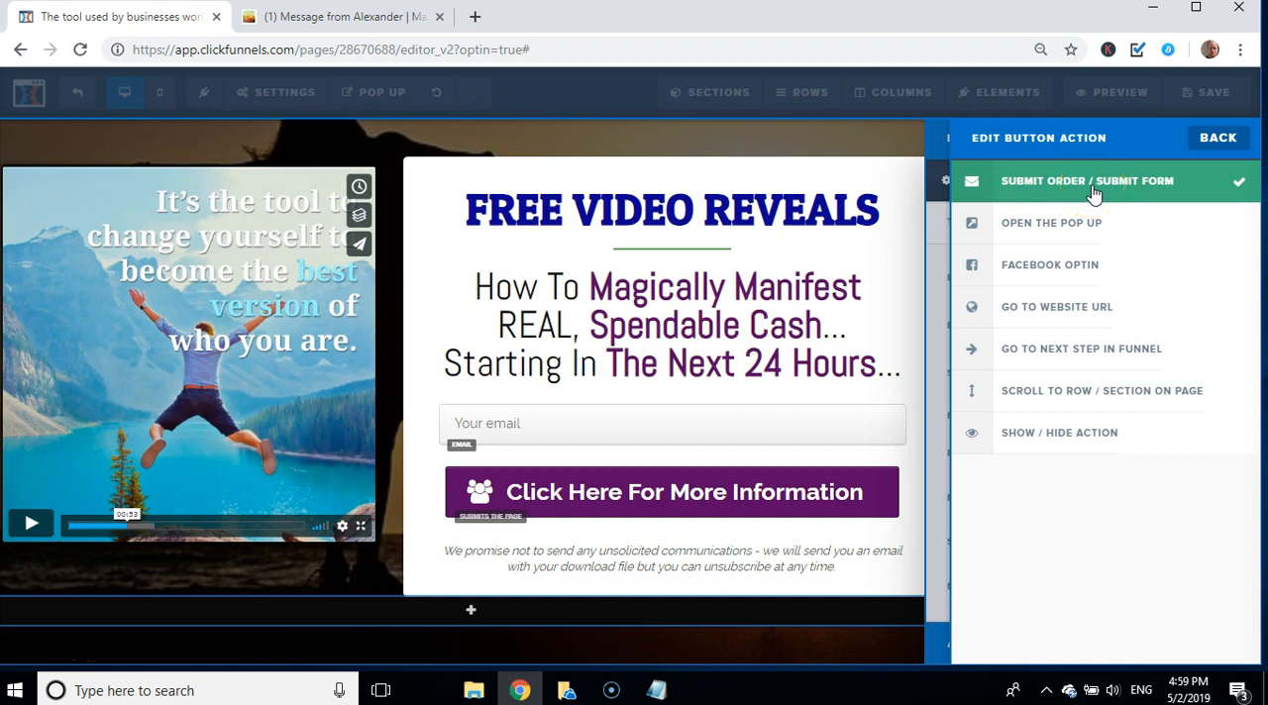
pyautogui.click(1216, 140)
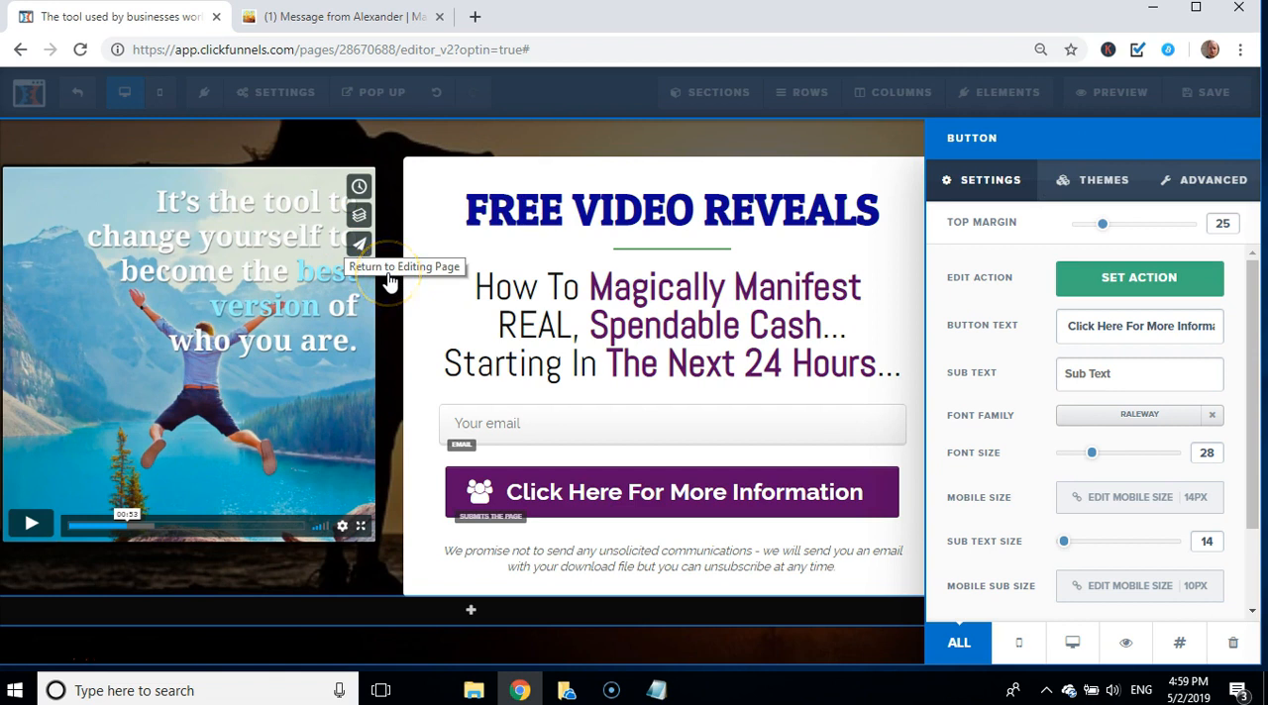
pyautogui.click(386, 152)
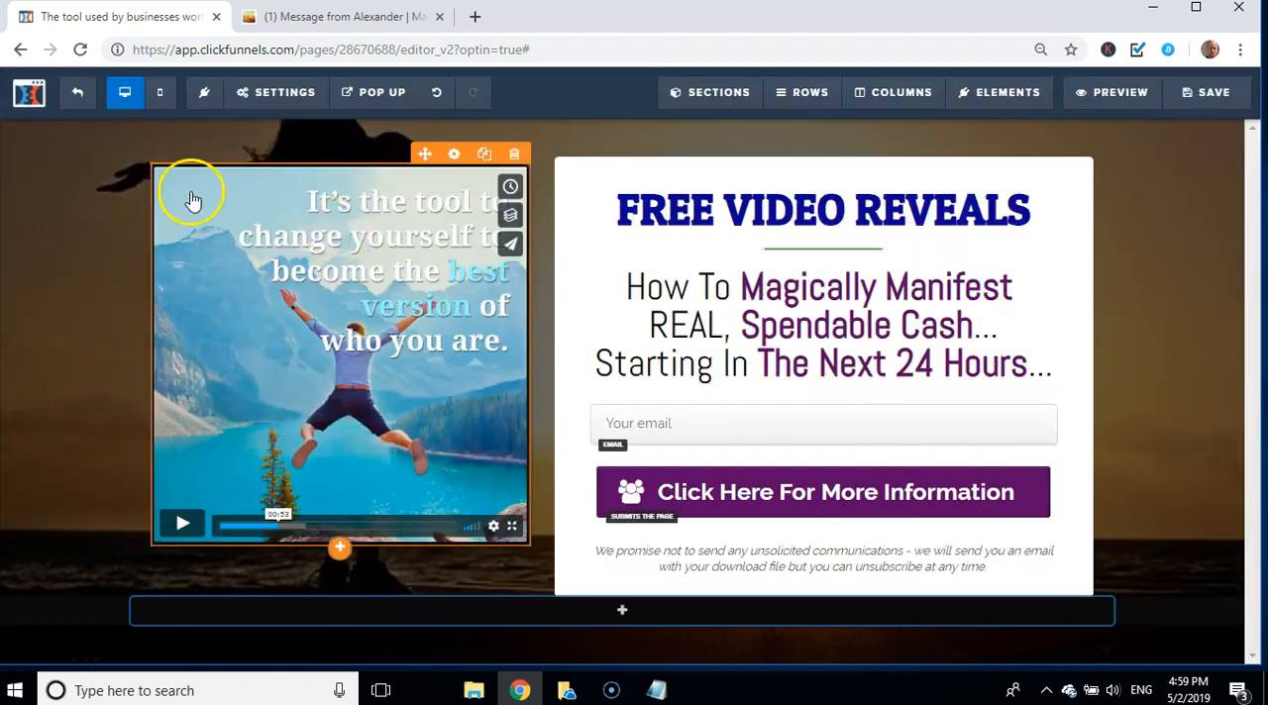
# Step: Open the On Submit Go To address in the page's general settings, close the settings and save the page
pyautogui.moveTo(254, 105)
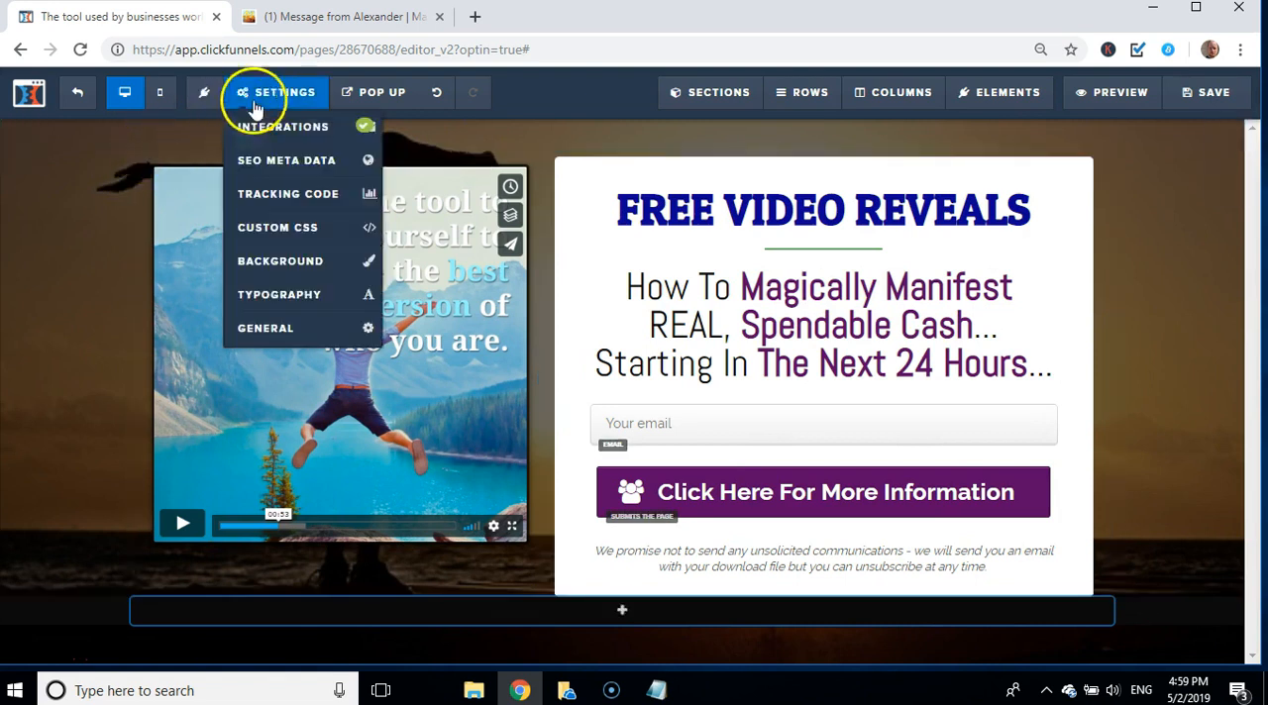
pyautogui.click(250, 340)
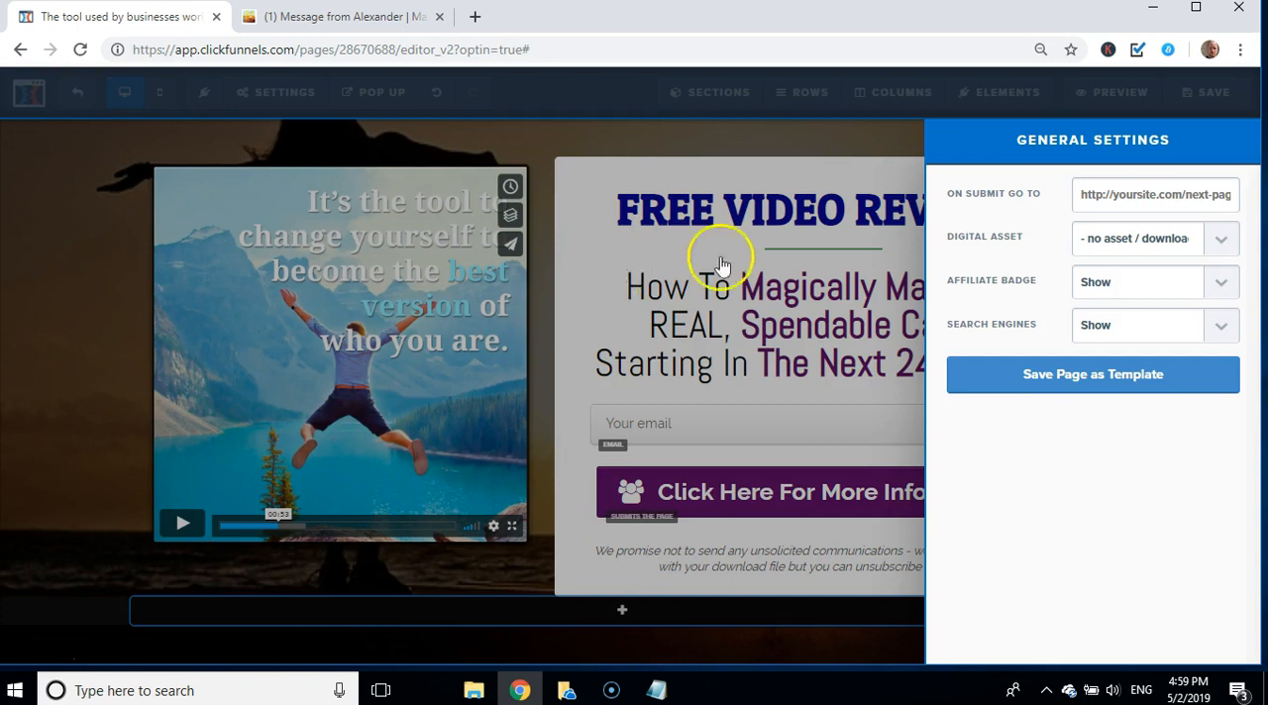
pyautogui.click(1143, 193)
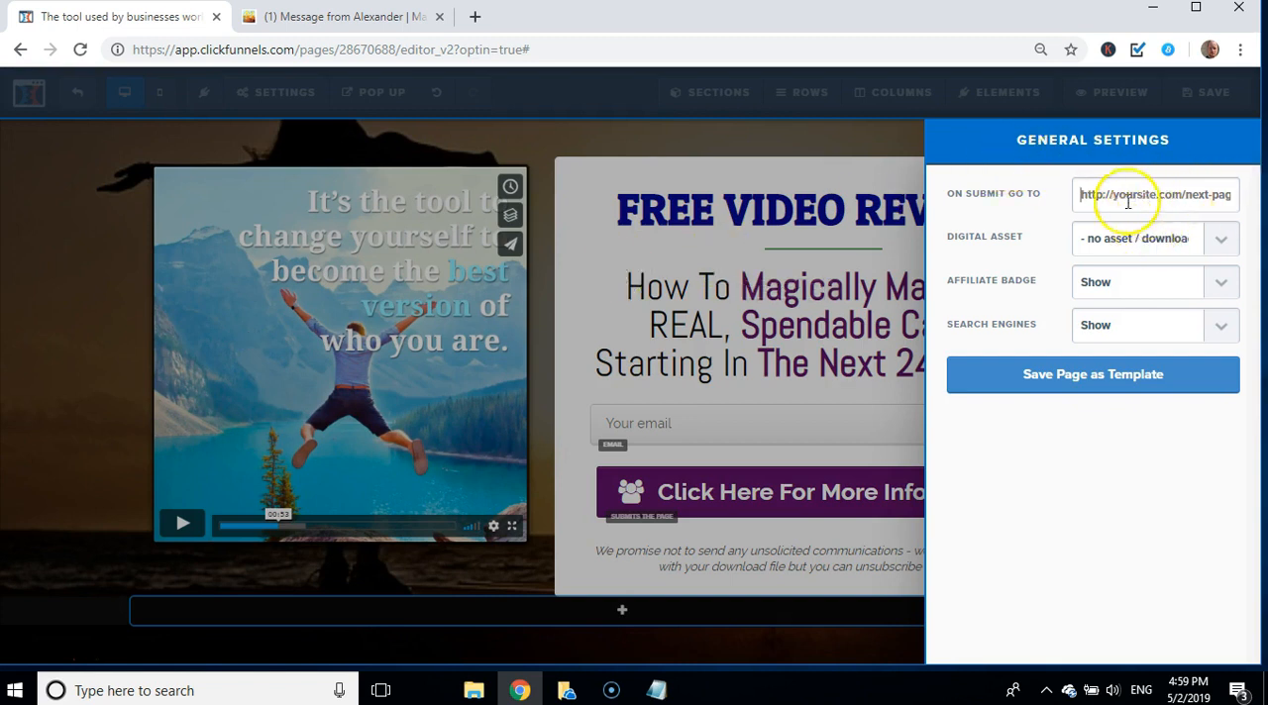
pyautogui.click(73, 276)
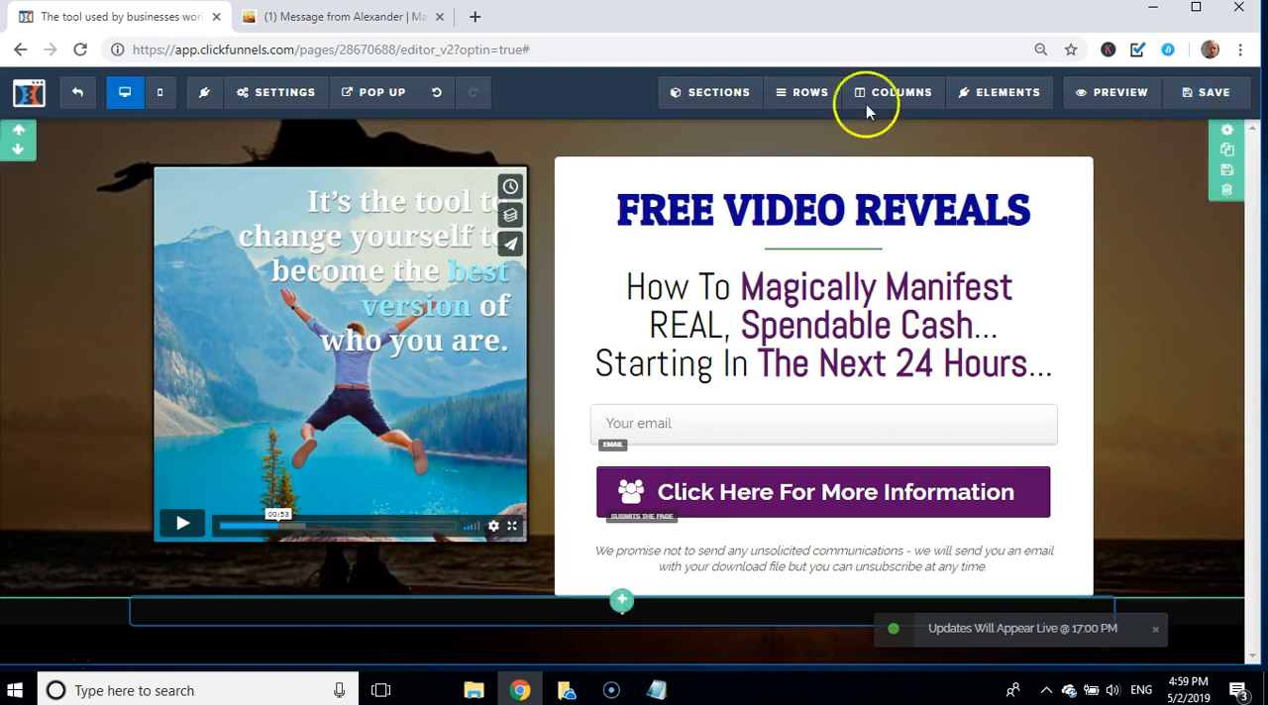
# Step: Return to the funnel's Optin step overview and create a split-test variation as a duplicate of the "Optin" page
pyautogui.click(81, 99)
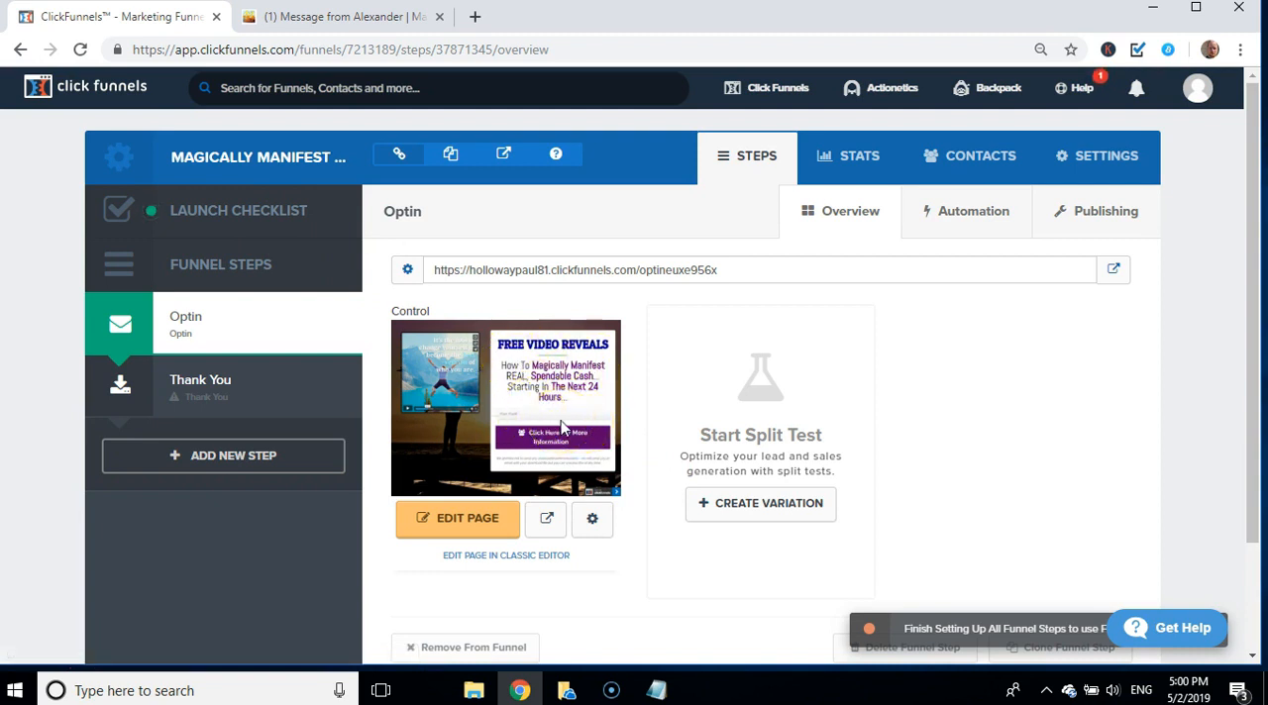
pyautogui.click(750, 506)
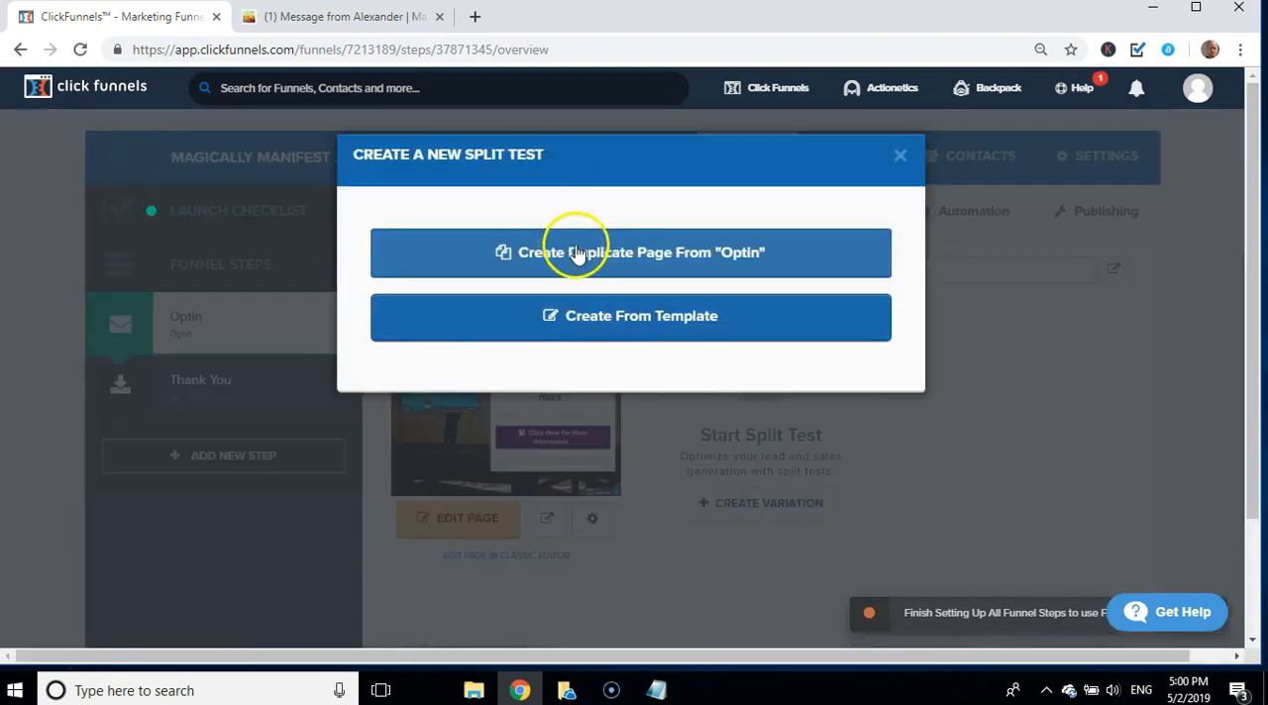
pyautogui.click(578, 256)
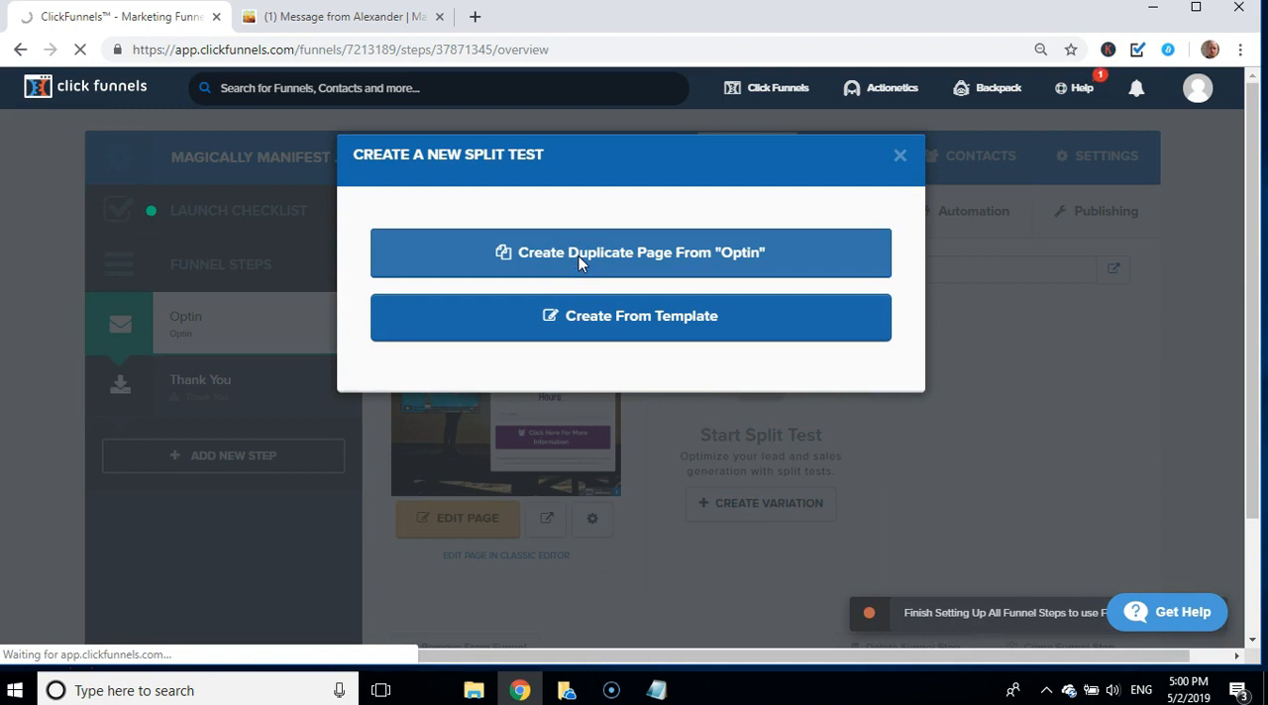
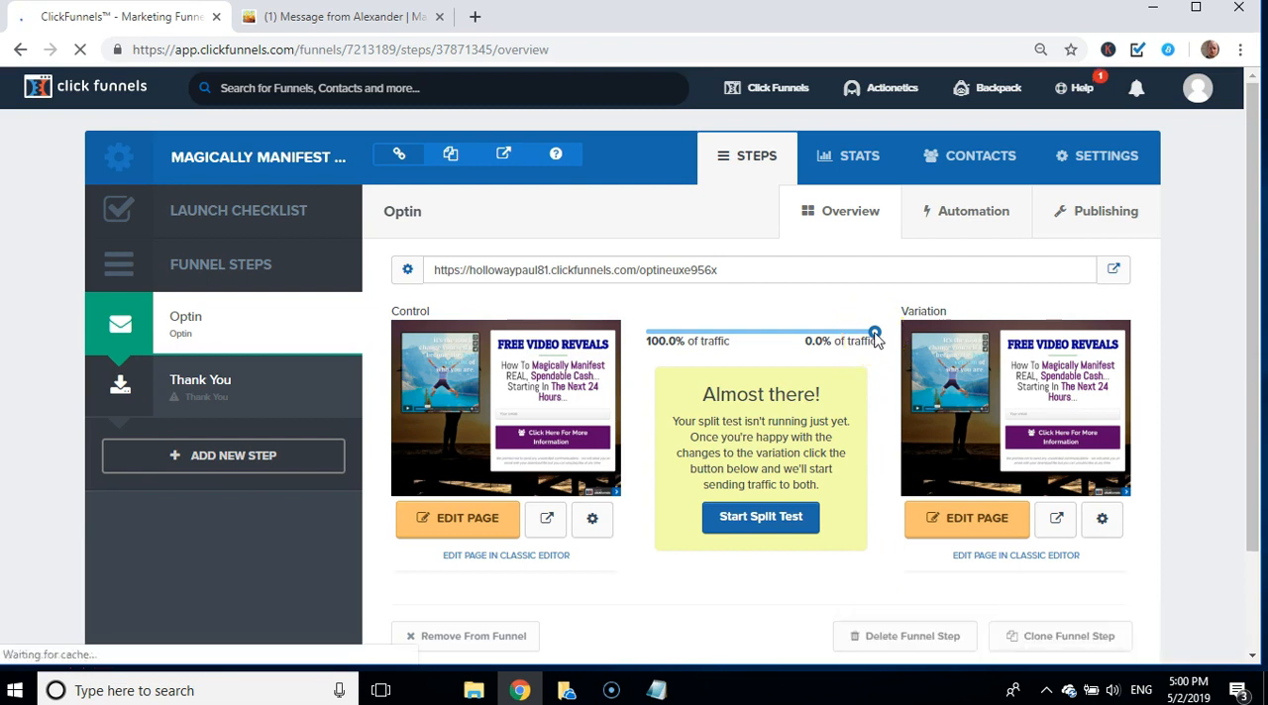
# Step: Set the split-test traffic to 50% control and 50% variation, apply the changes, and open the variation page for editing
pyautogui.moveTo(874, 334); pyautogui.dragTo(768, 338)
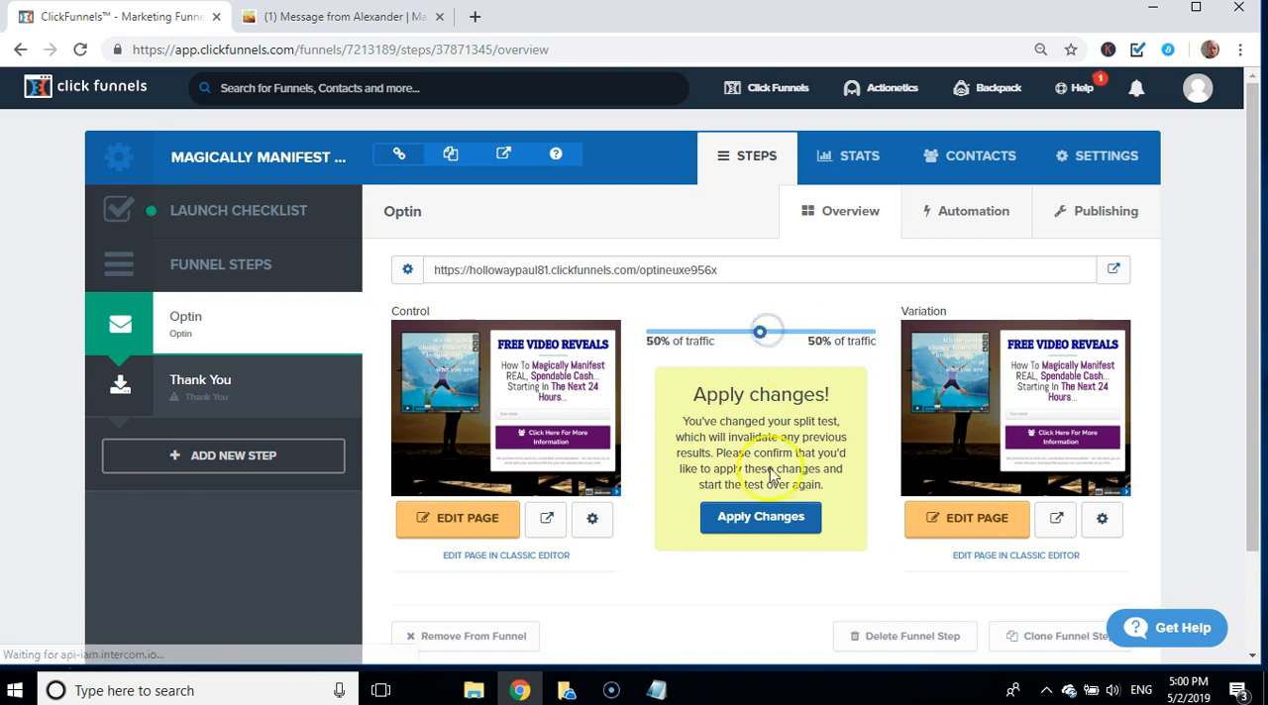
pyautogui.click(766, 526)
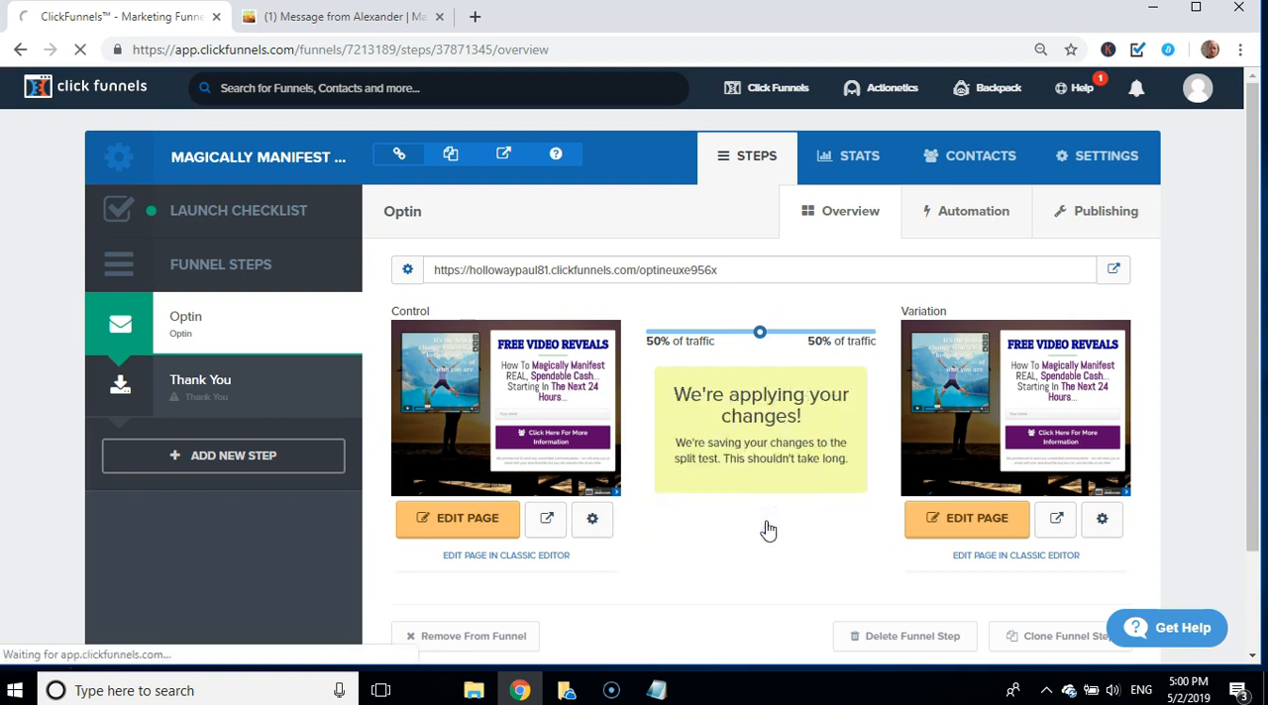
pyautogui.click(971, 527)
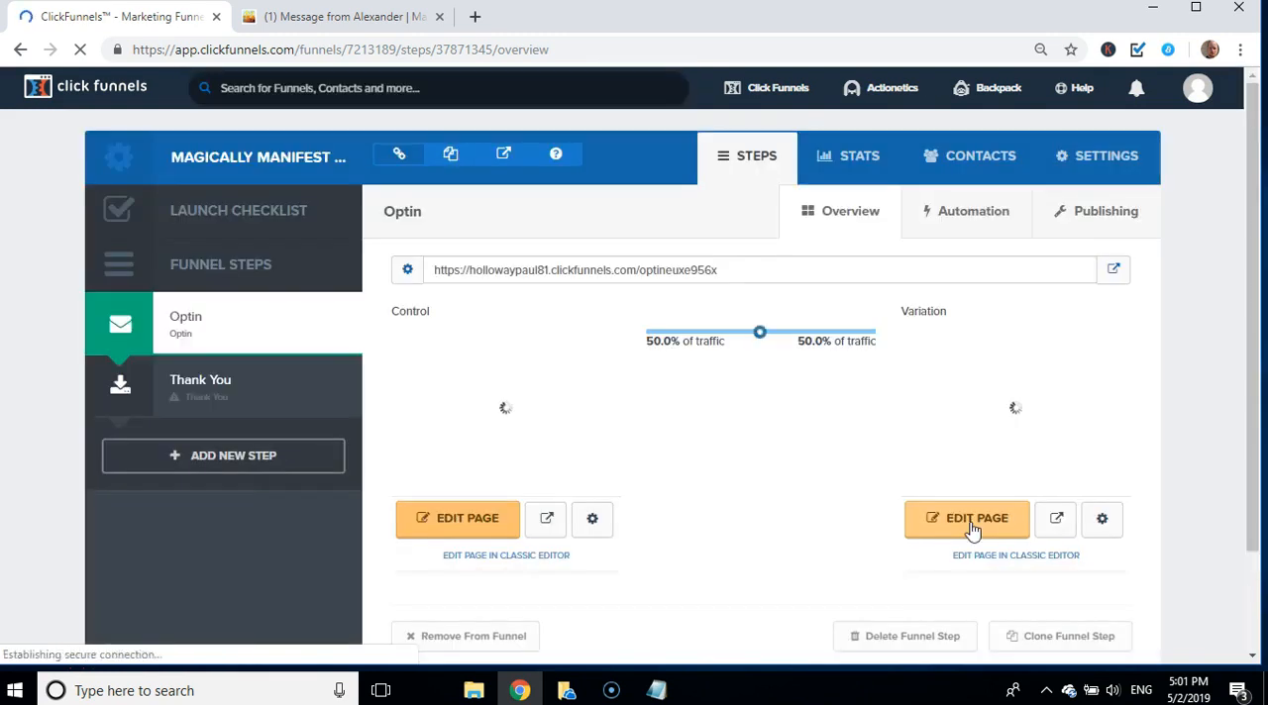
pyautogui.click(970, 524)
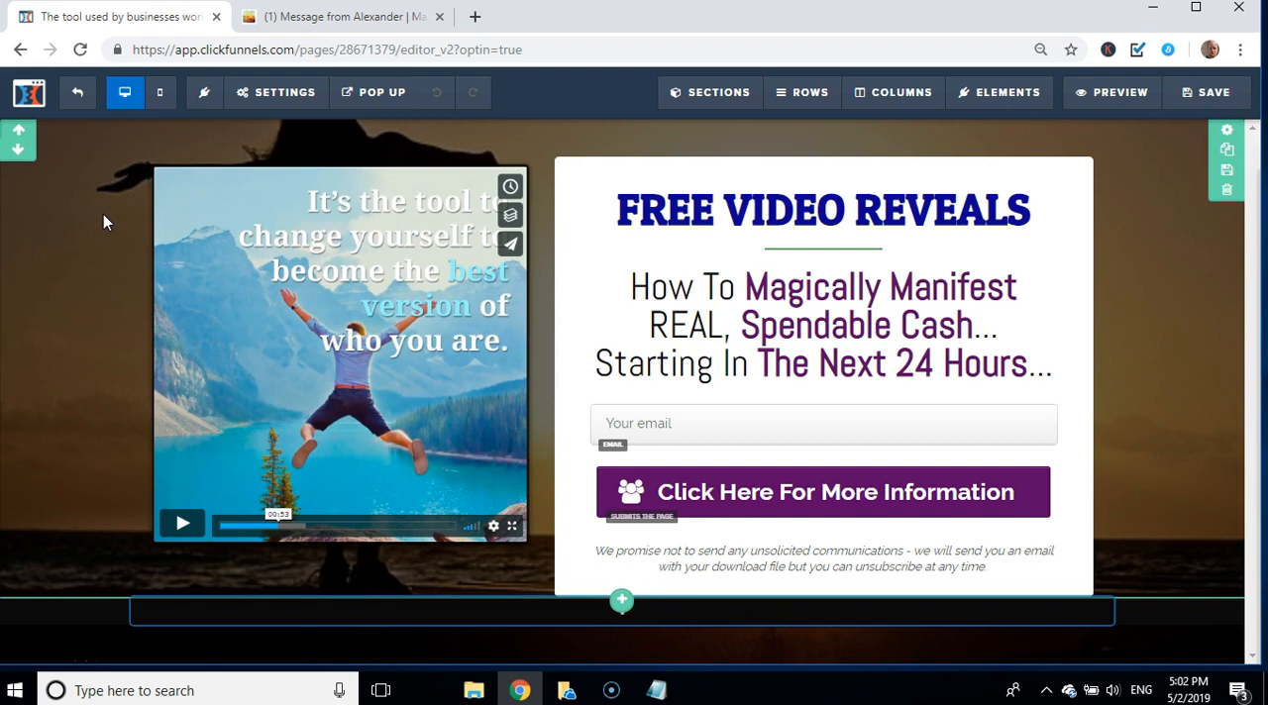
# Step: Open the Pixabay image search for the variation page's background image
pyautogui.moveTo(283, 92)
pyautogui.click(249, 265)
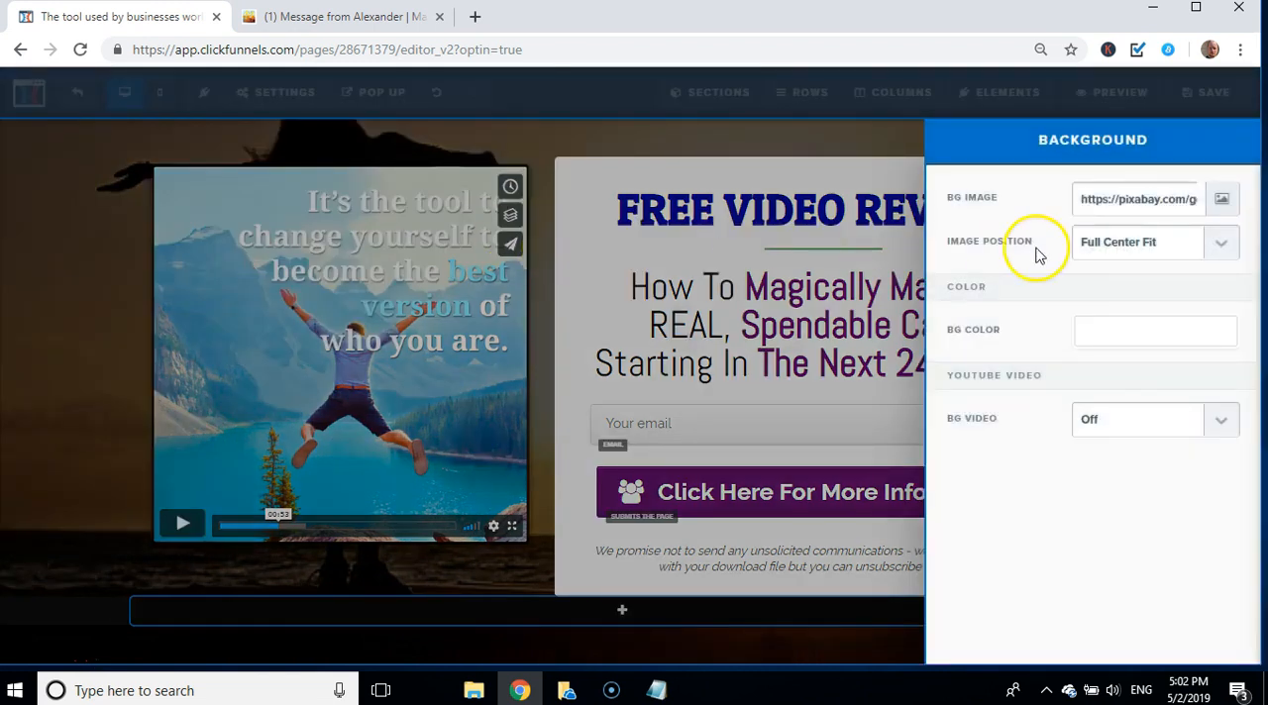
pyautogui.click(1223, 203)
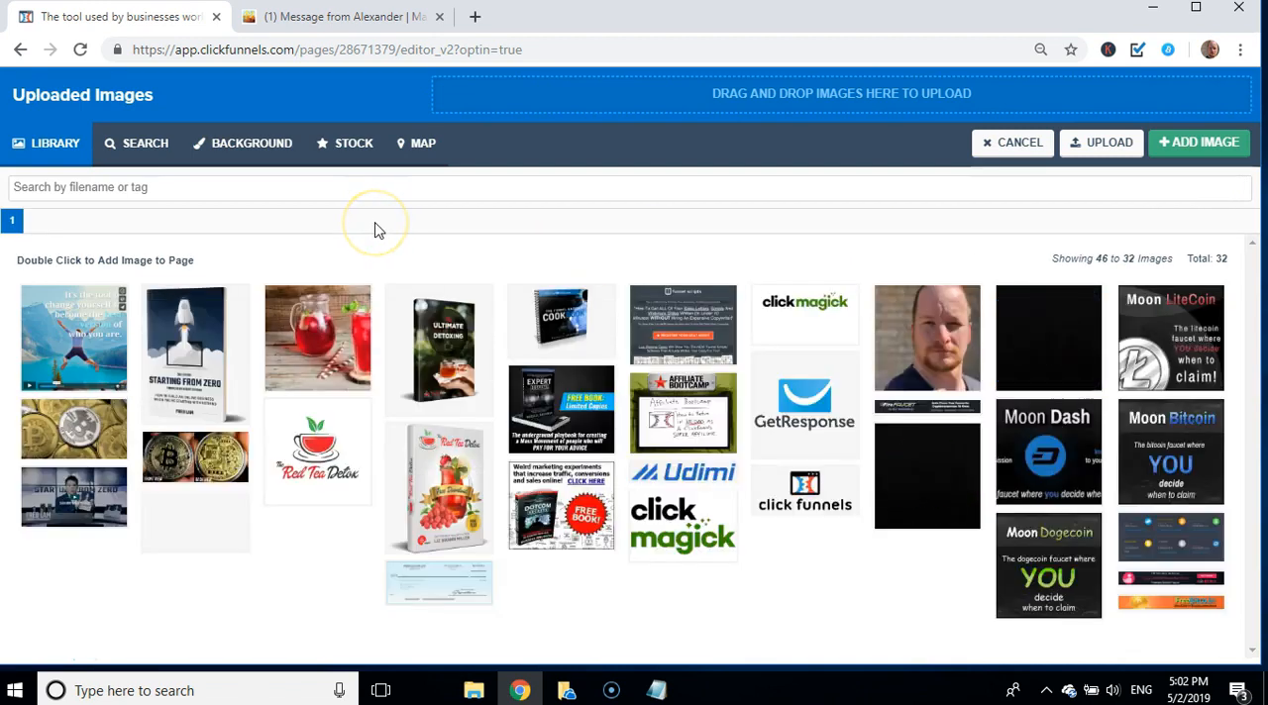
pyautogui.click(256, 151)
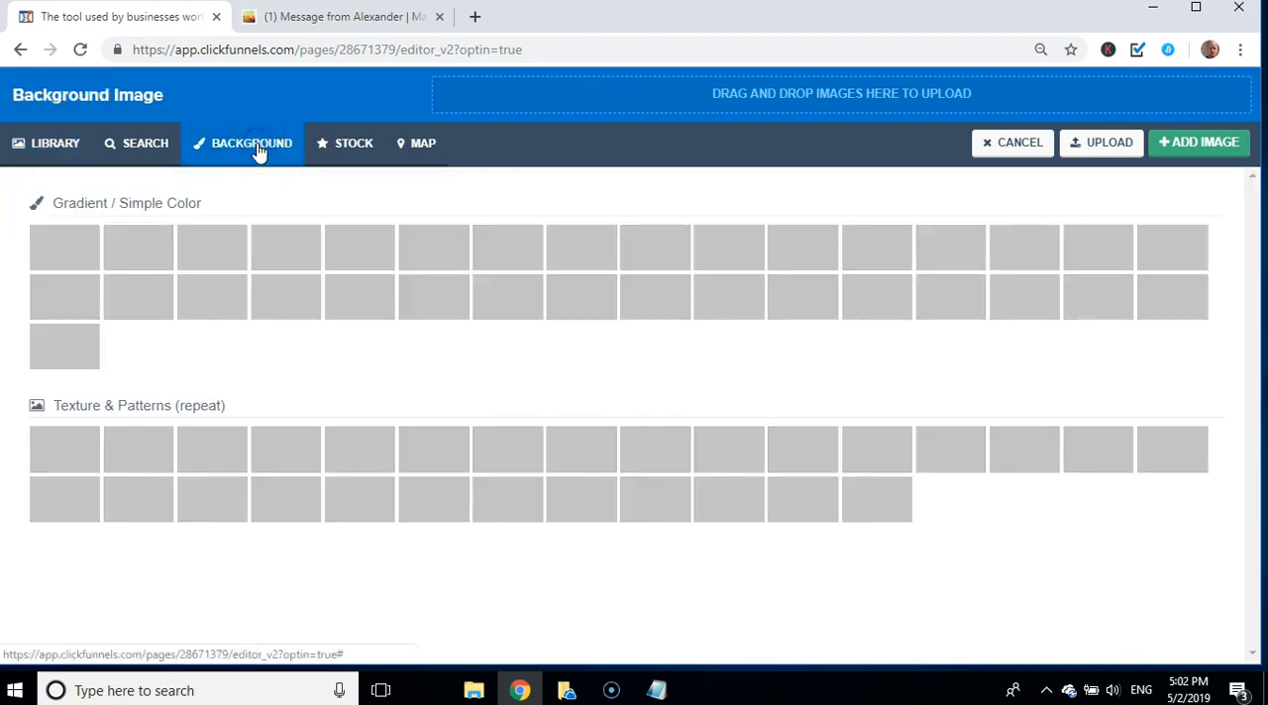
pyautogui.click(127, 145)
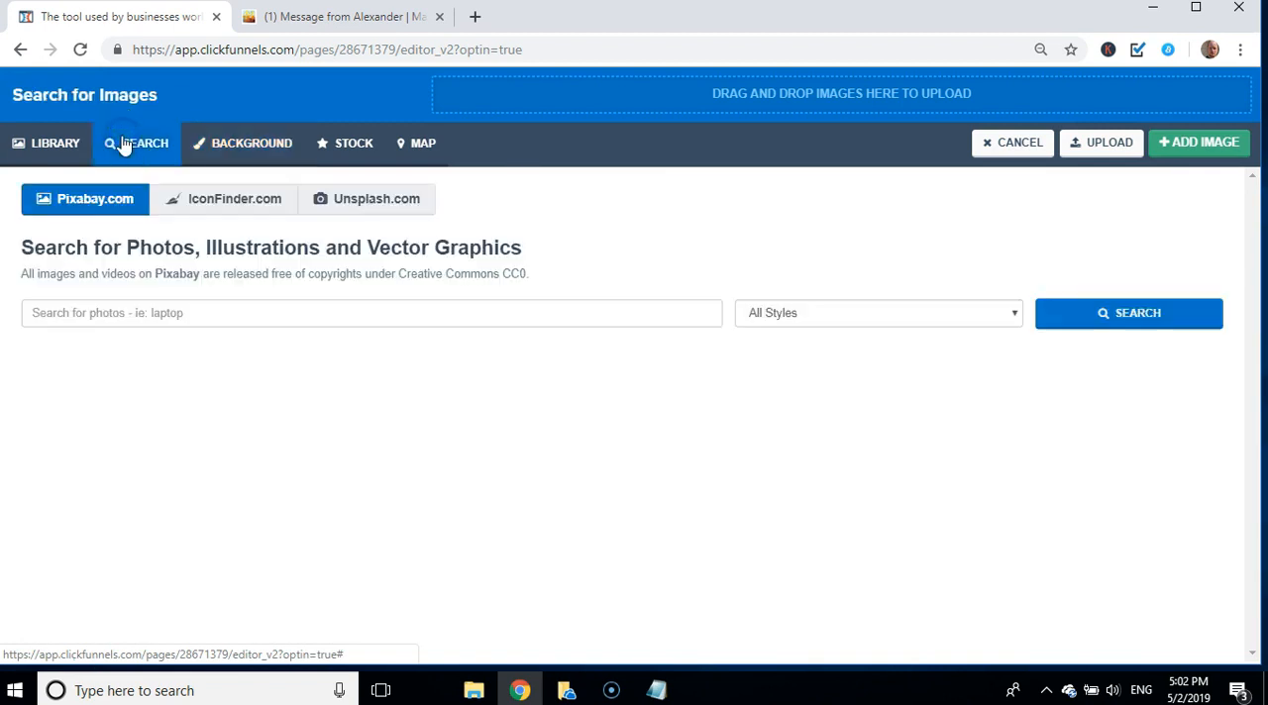
# Step: Search Pixabay for "lifestyle" photos and look through the results for a possible background
pyautogui.click(294, 317)
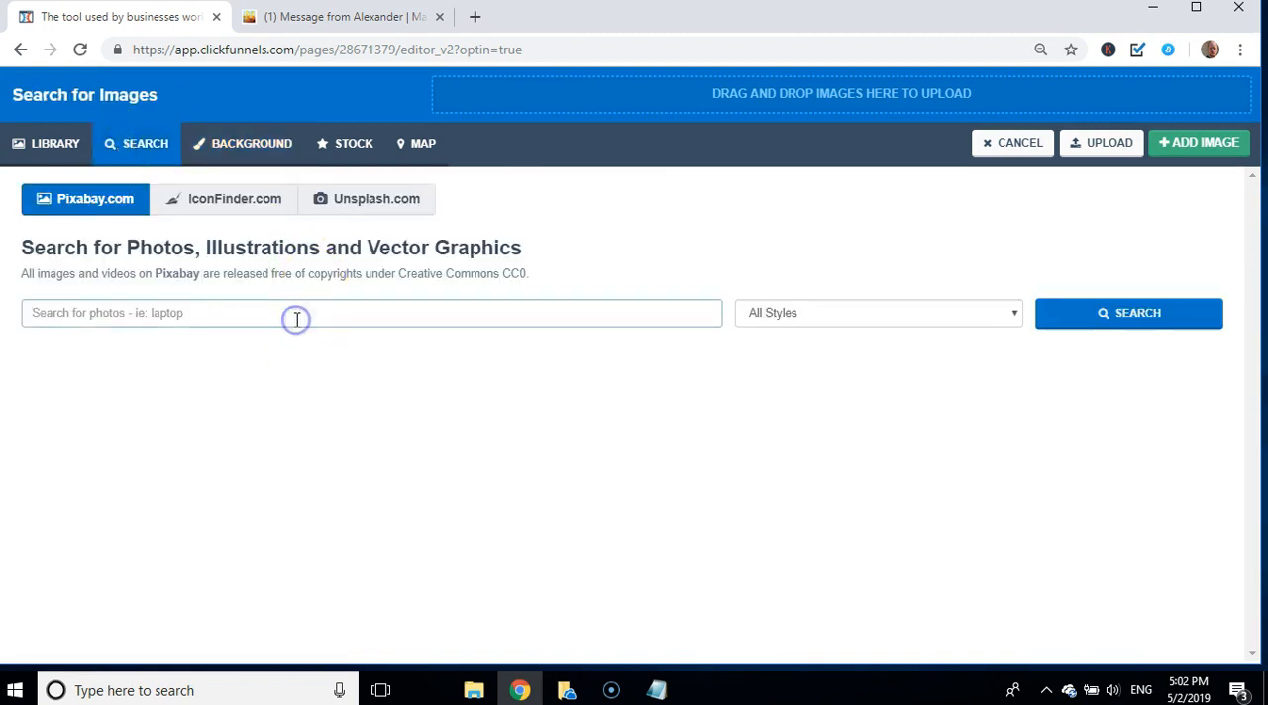
pyautogui.write('lifestyle')
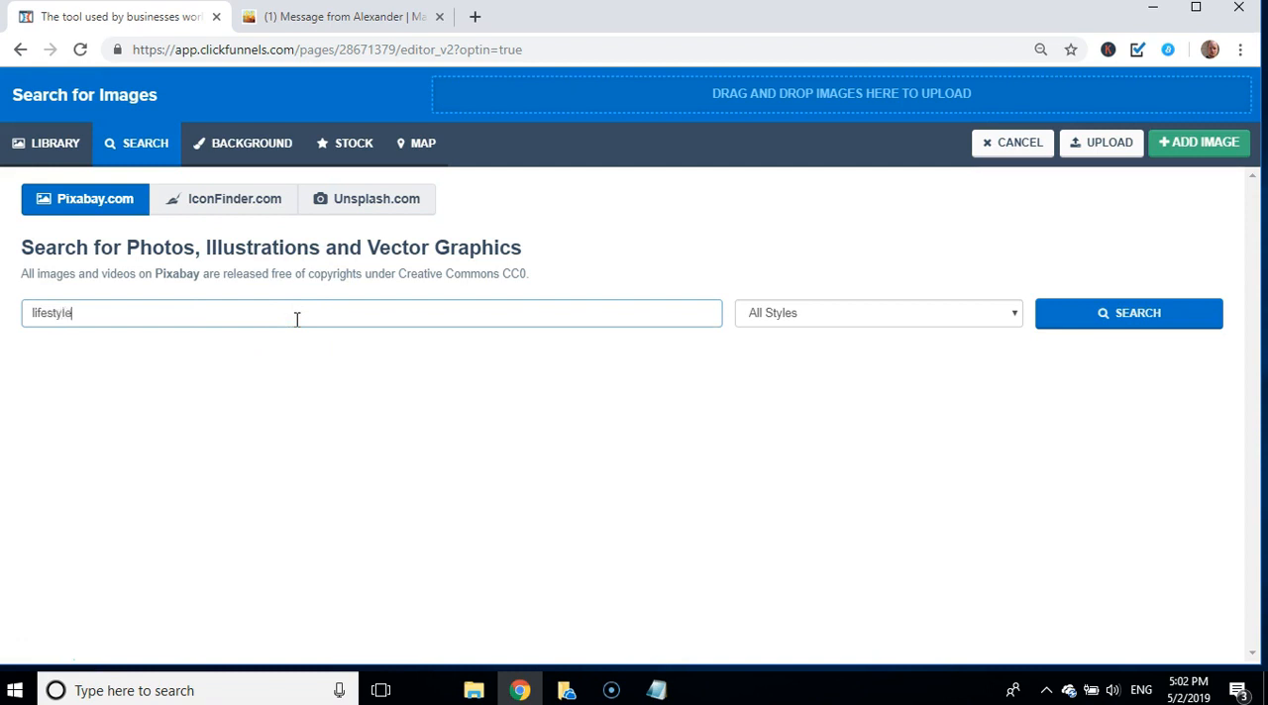
pyautogui.press('Return')
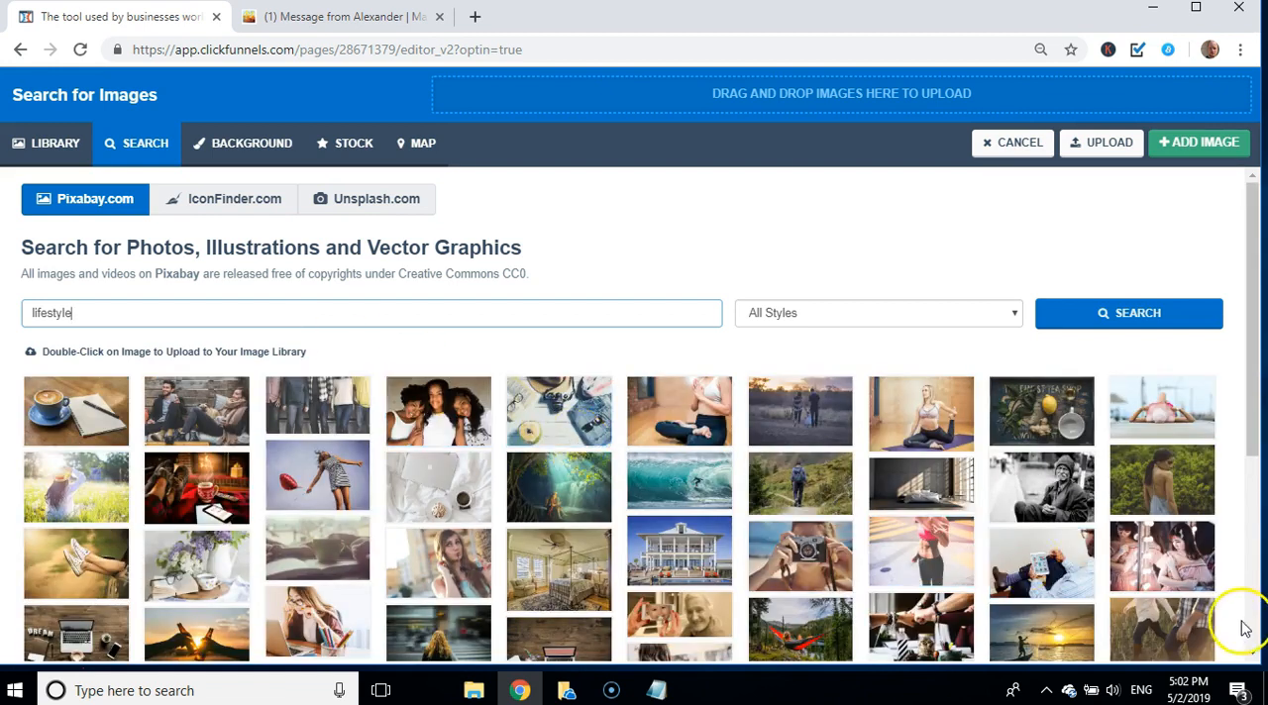
pyautogui.click(1254, 657)
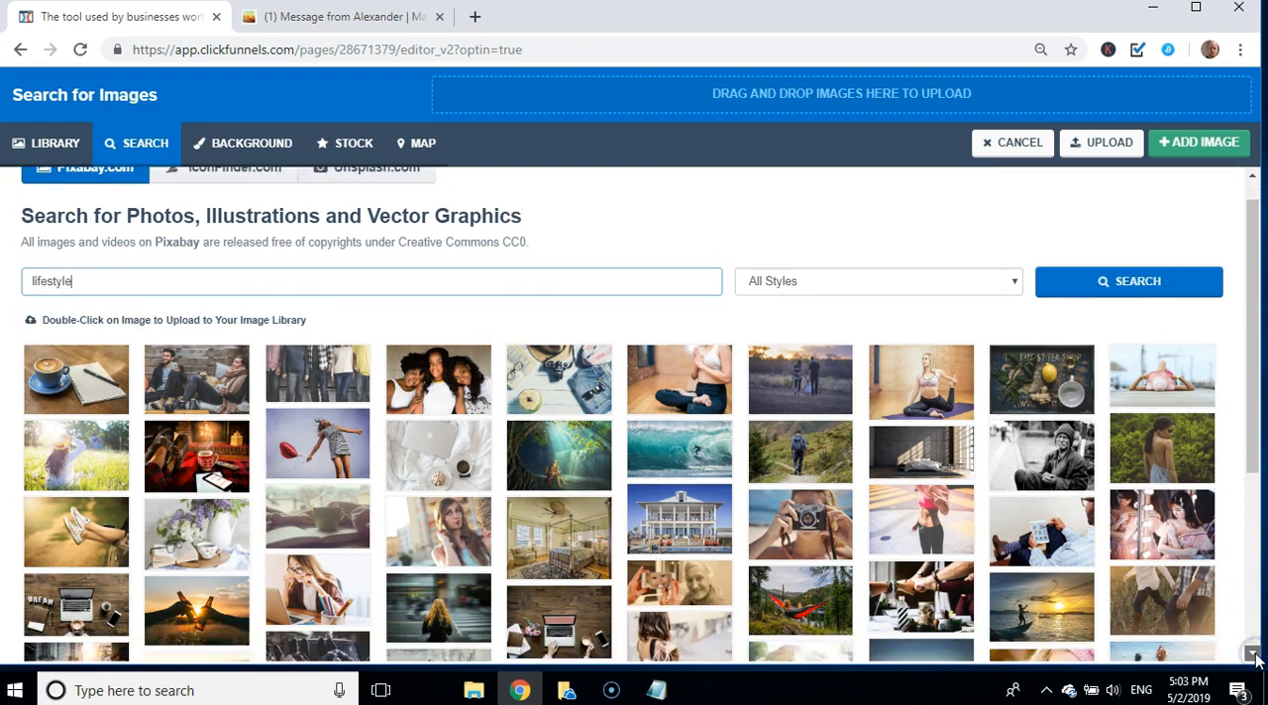
pyautogui.scroll(-3, 1254, 658)
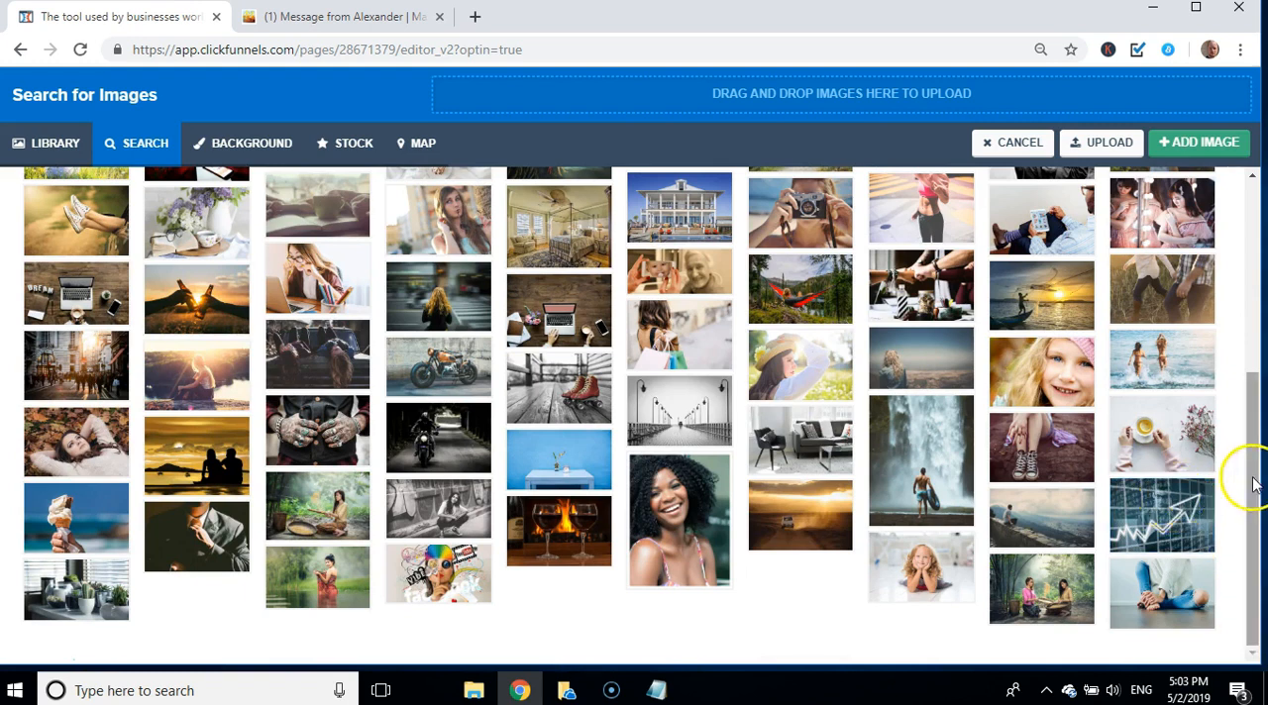
pyautogui.moveTo(1254, 471); pyautogui.dragTo(1212, 327)
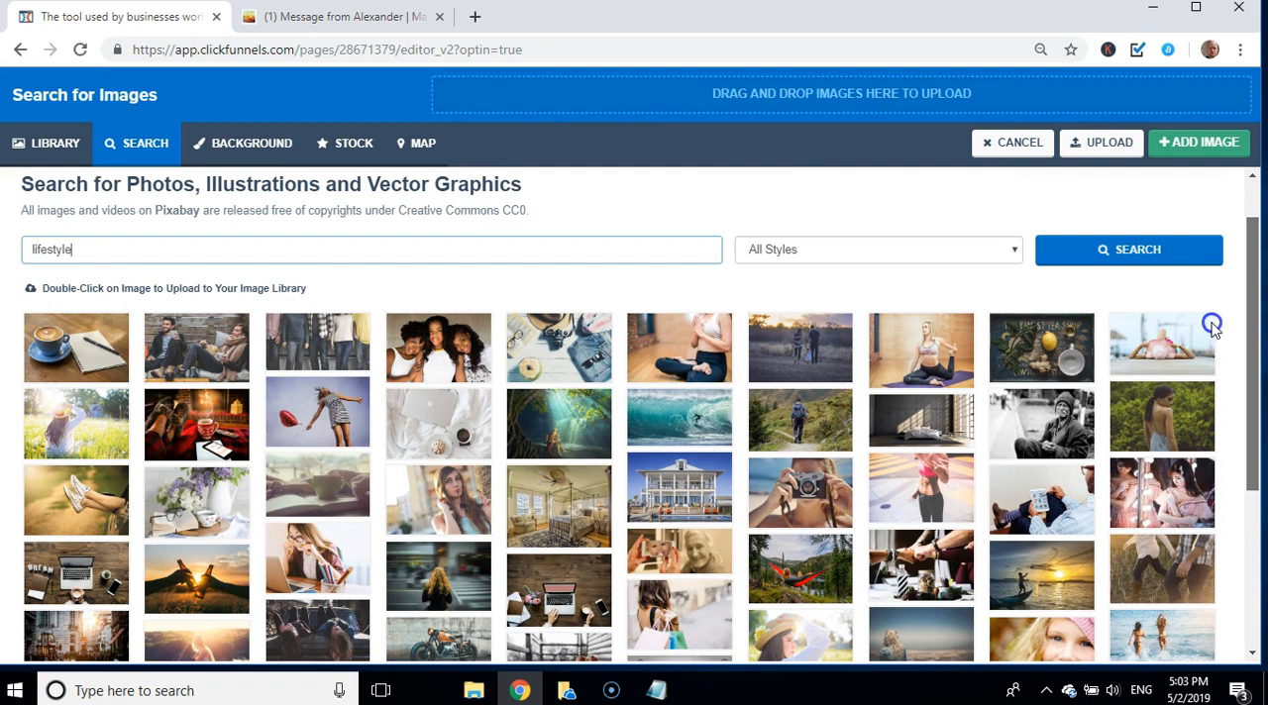
# Step: Search Pixabay for "houses" and set the photo of the lit house at dusk as the page background
pyautogui.doubleClick(391, 256)
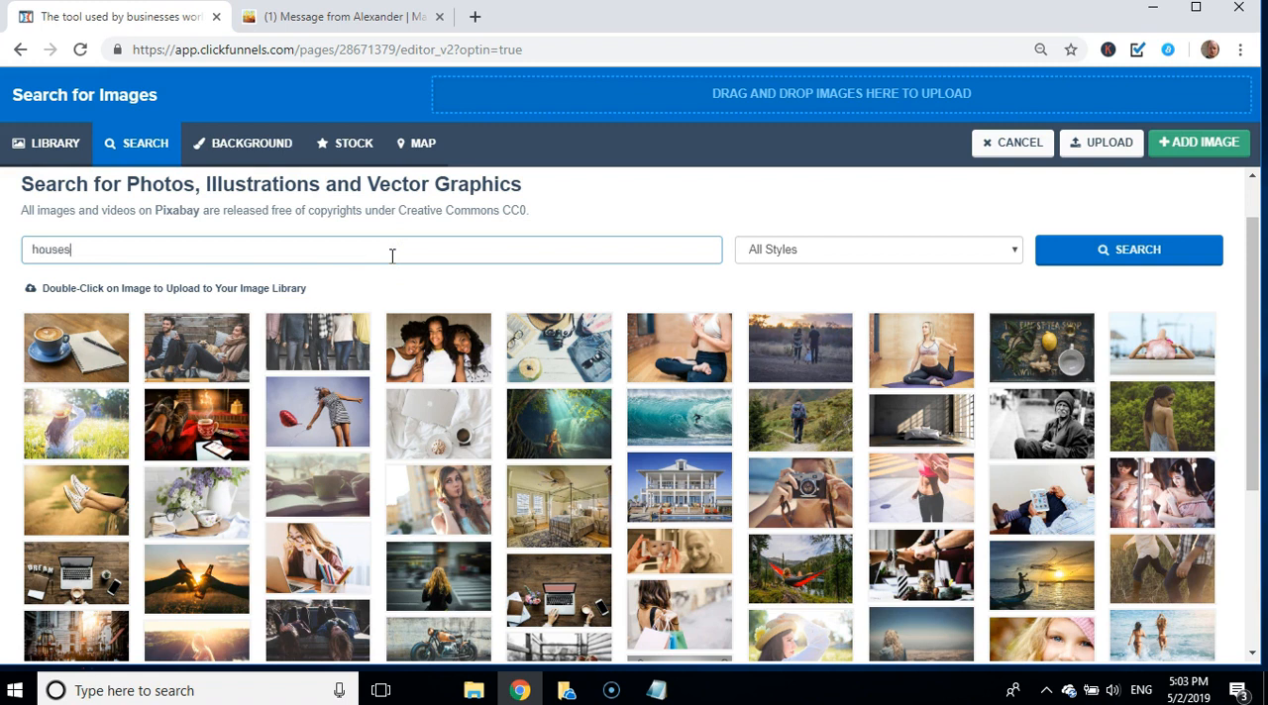
pyautogui.write('houses')
pyautogui.press('Return')
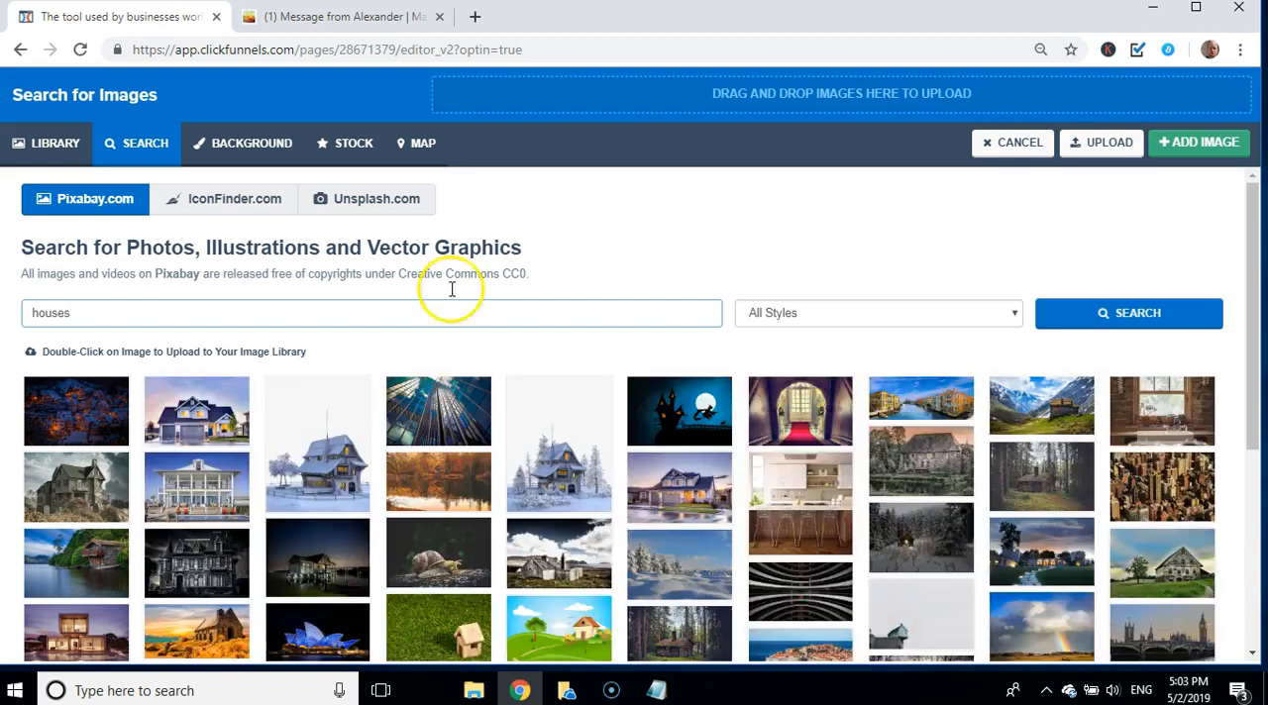
pyautogui.click(1253, 655)
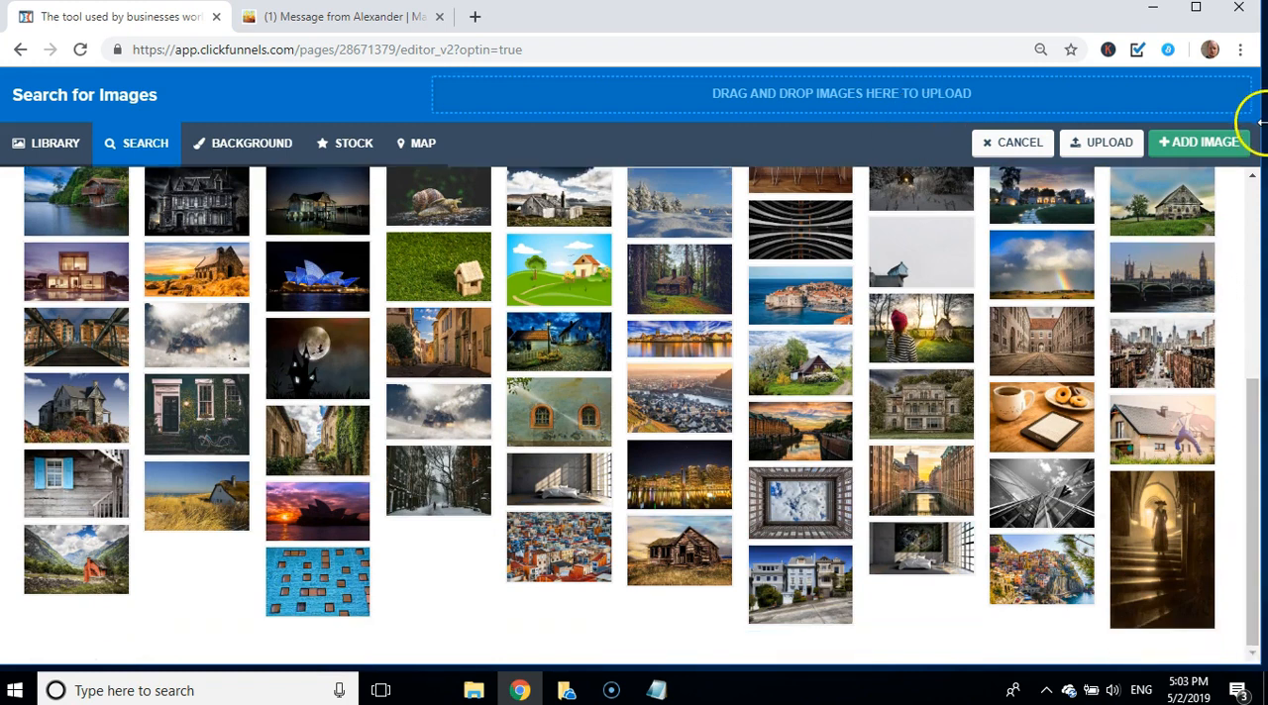
pyautogui.click(1252, 176)
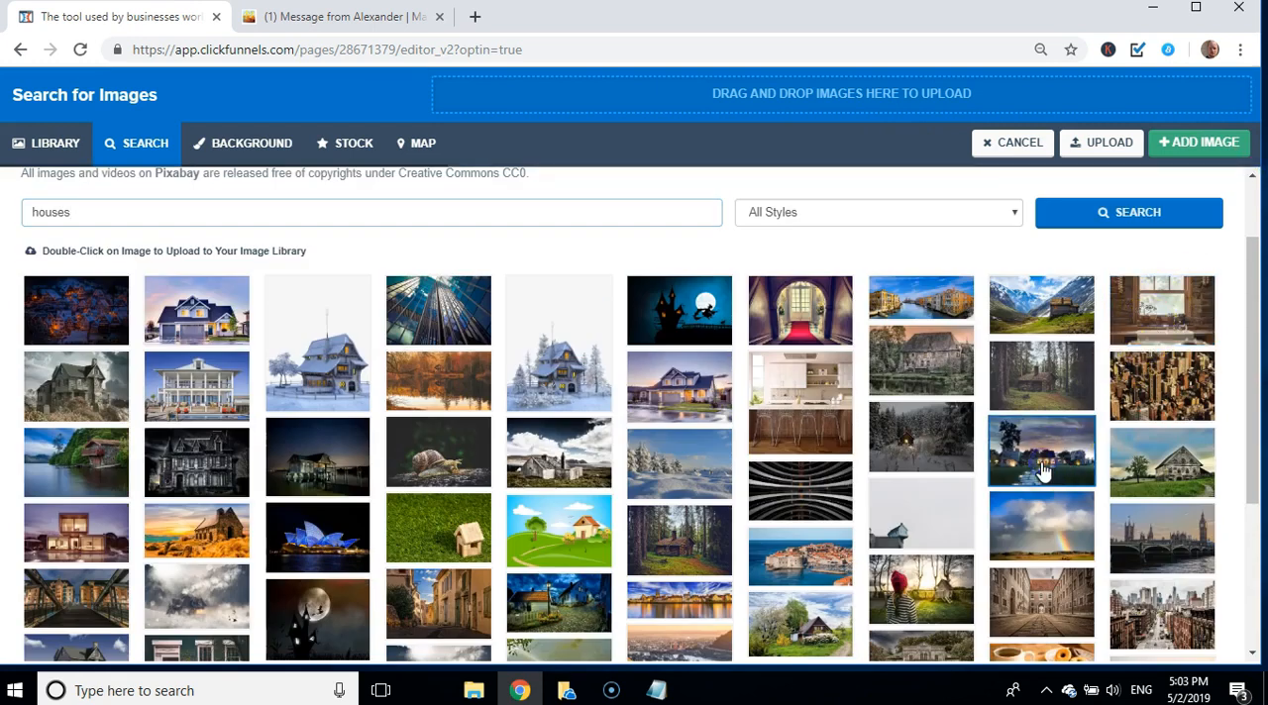
pyautogui.click(1208, 145)
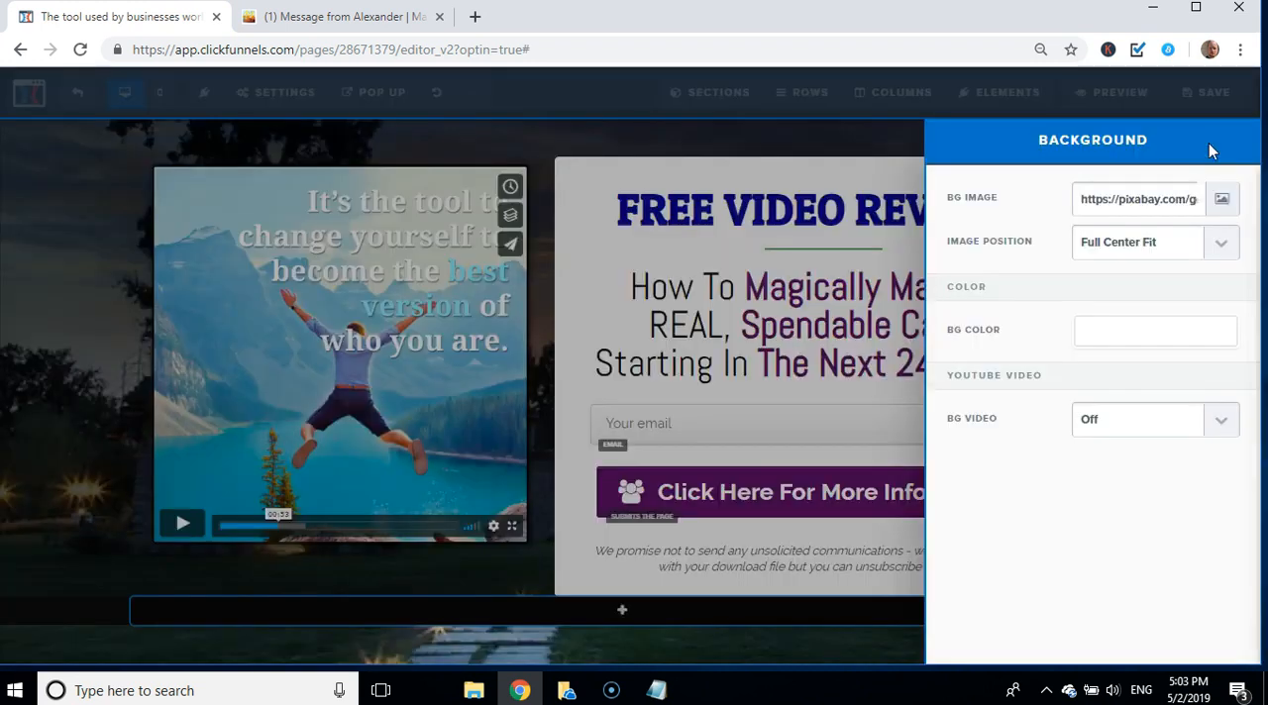
pyautogui.click(98, 317)
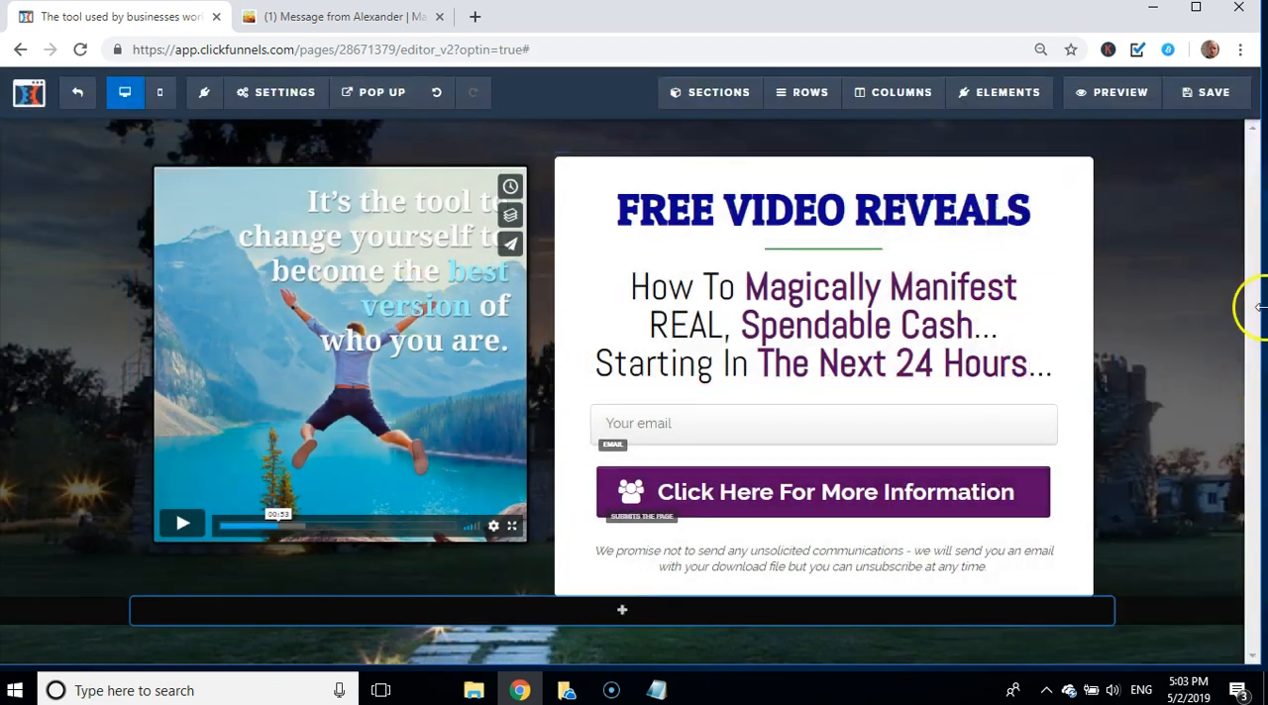
pyautogui.click(1173, 323)
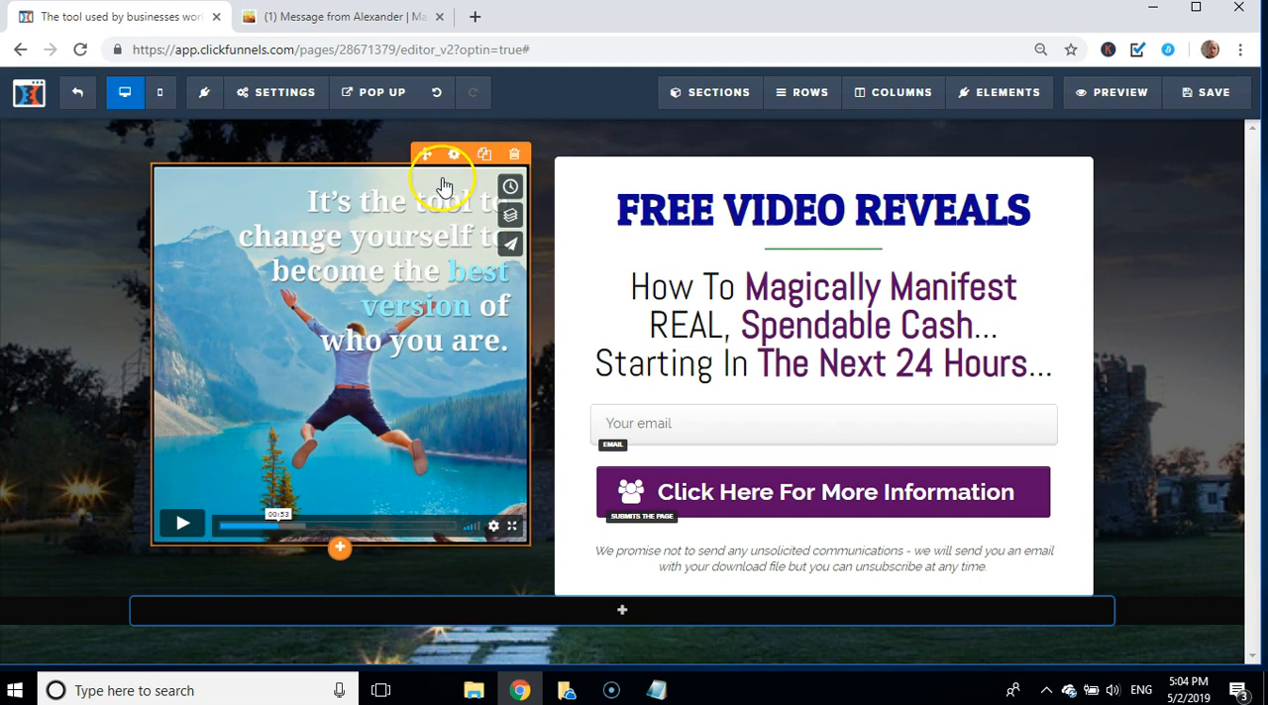
# Step: Replace the video screenshot beside the optin form with the uploaded picture image3
pyautogui.click(452, 156)
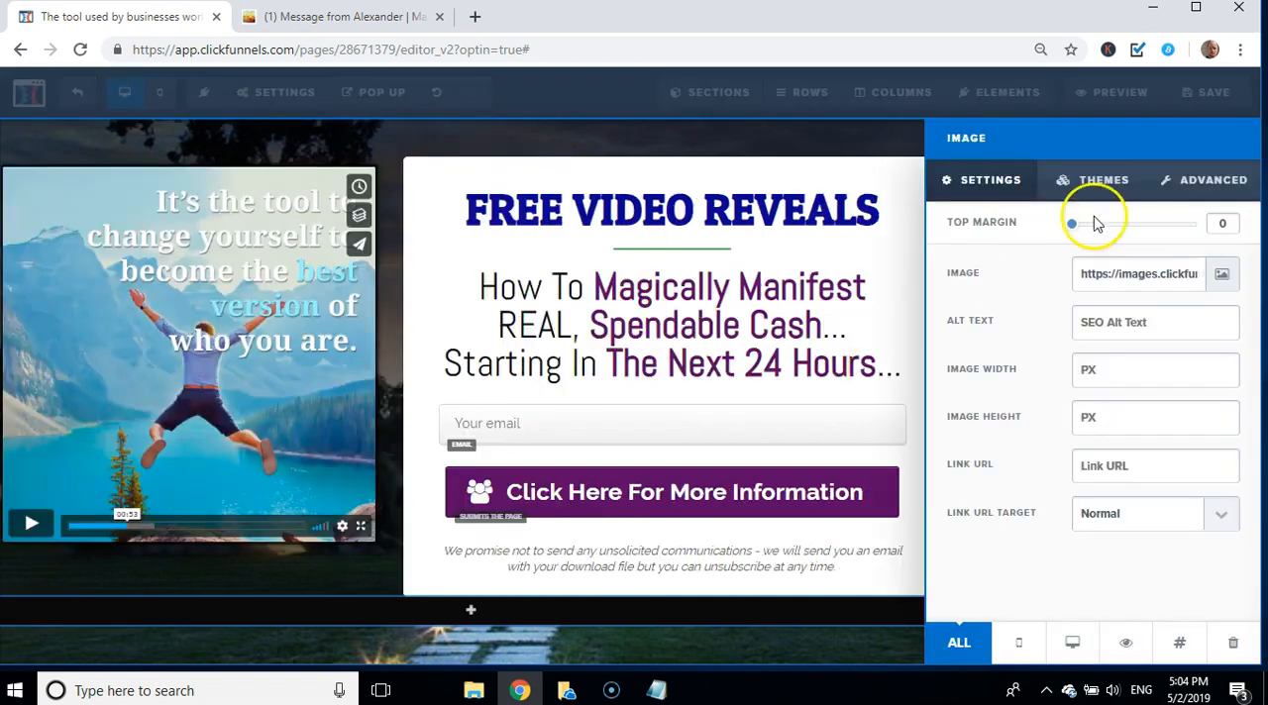
pyautogui.click(1228, 281)
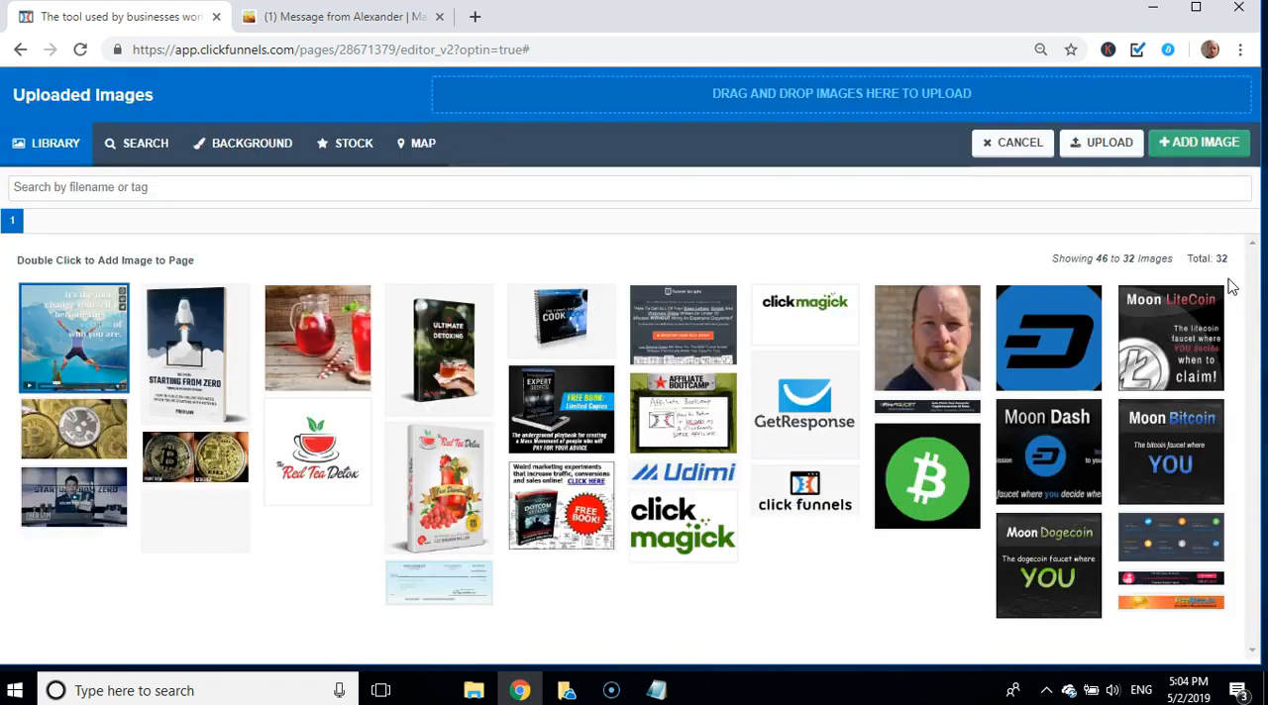
pyautogui.click(1086, 150)
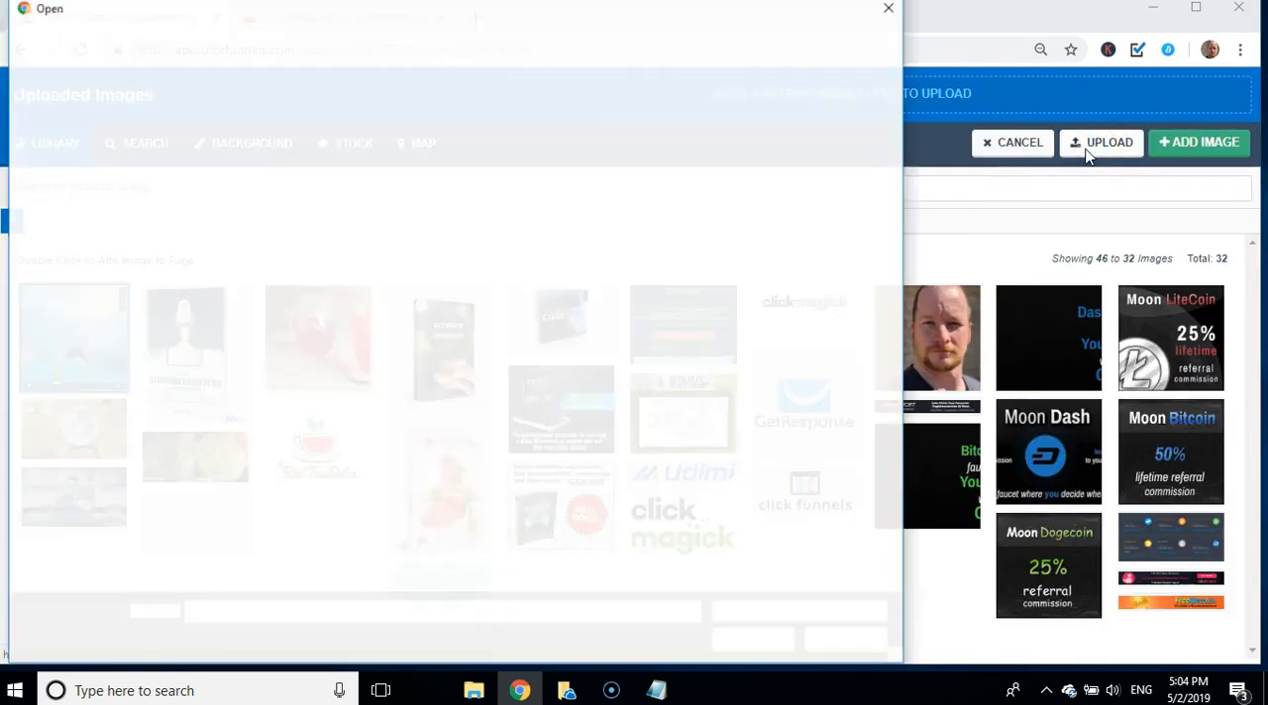
pyautogui.click(442, 181)
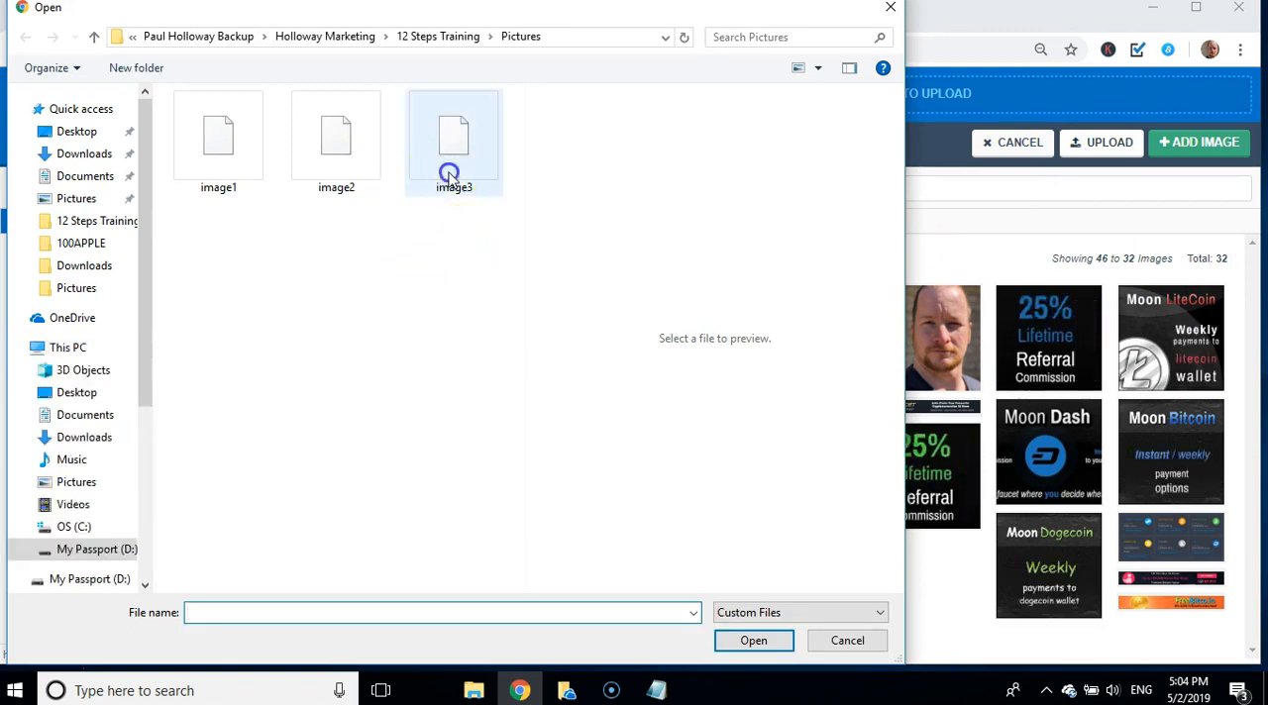
pyautogui.click(736, 643)
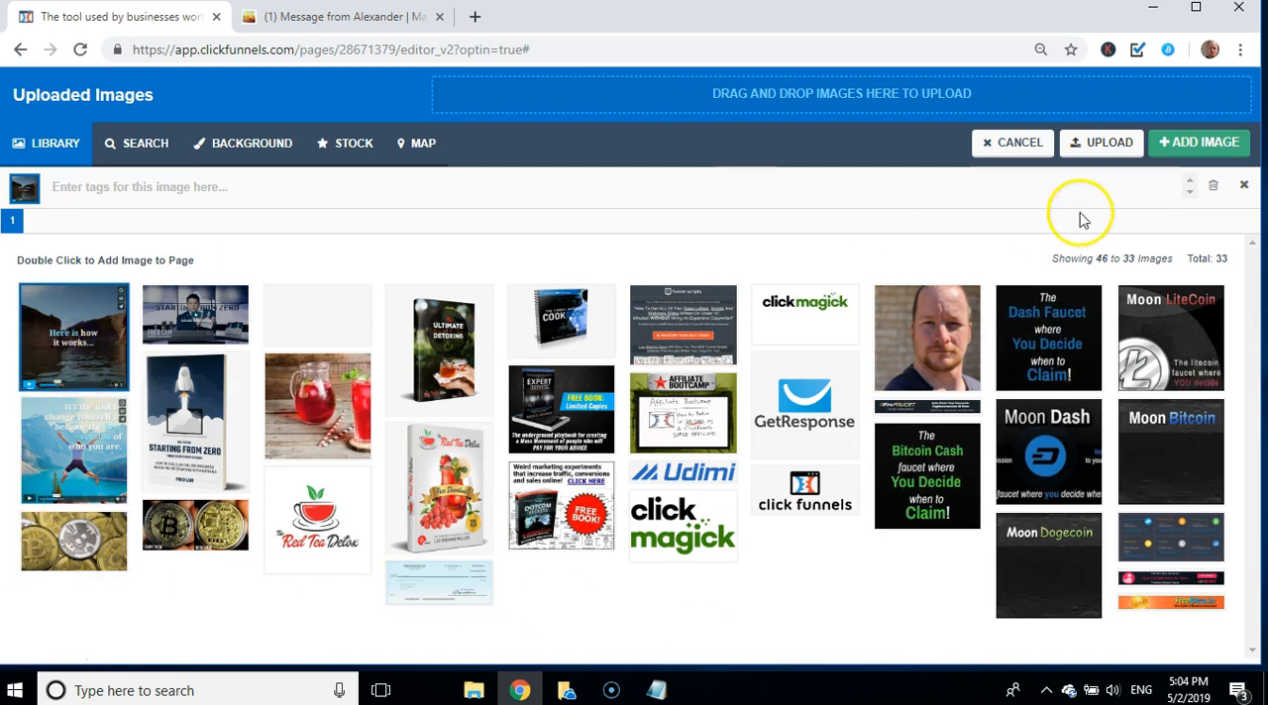
pyautogui.click(1184, 161)
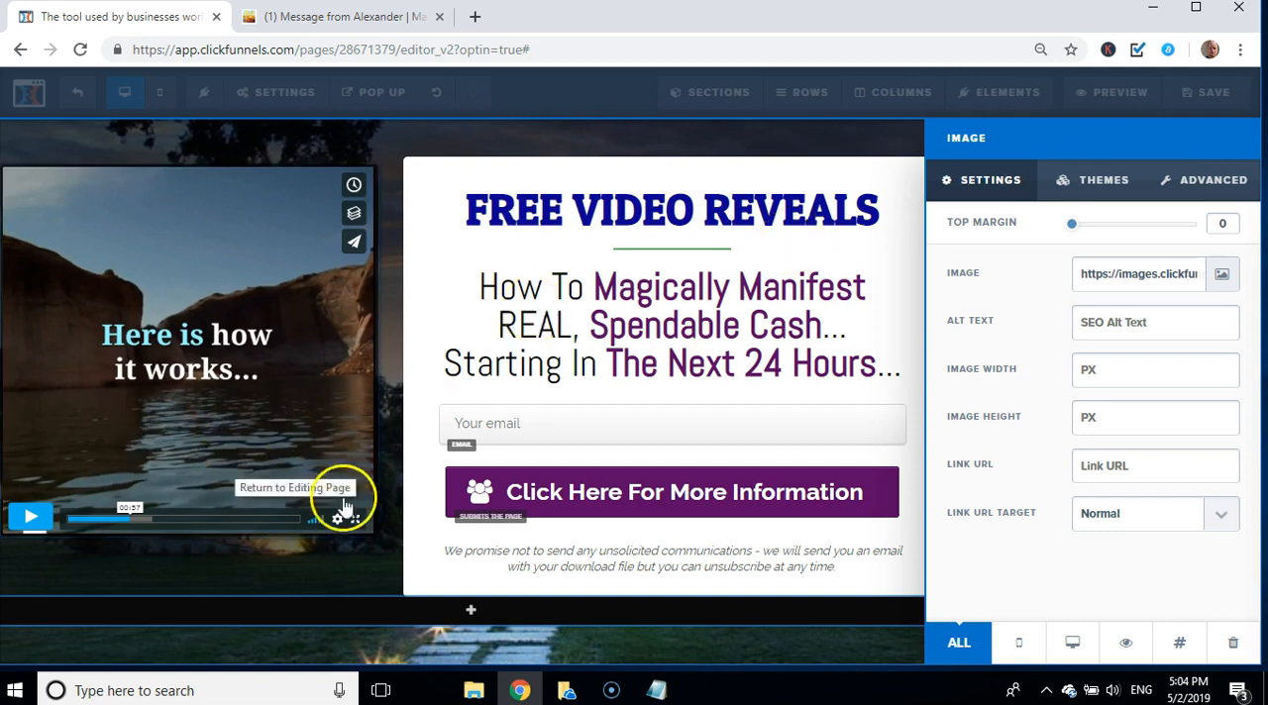
pyautogui.click(364, 575)
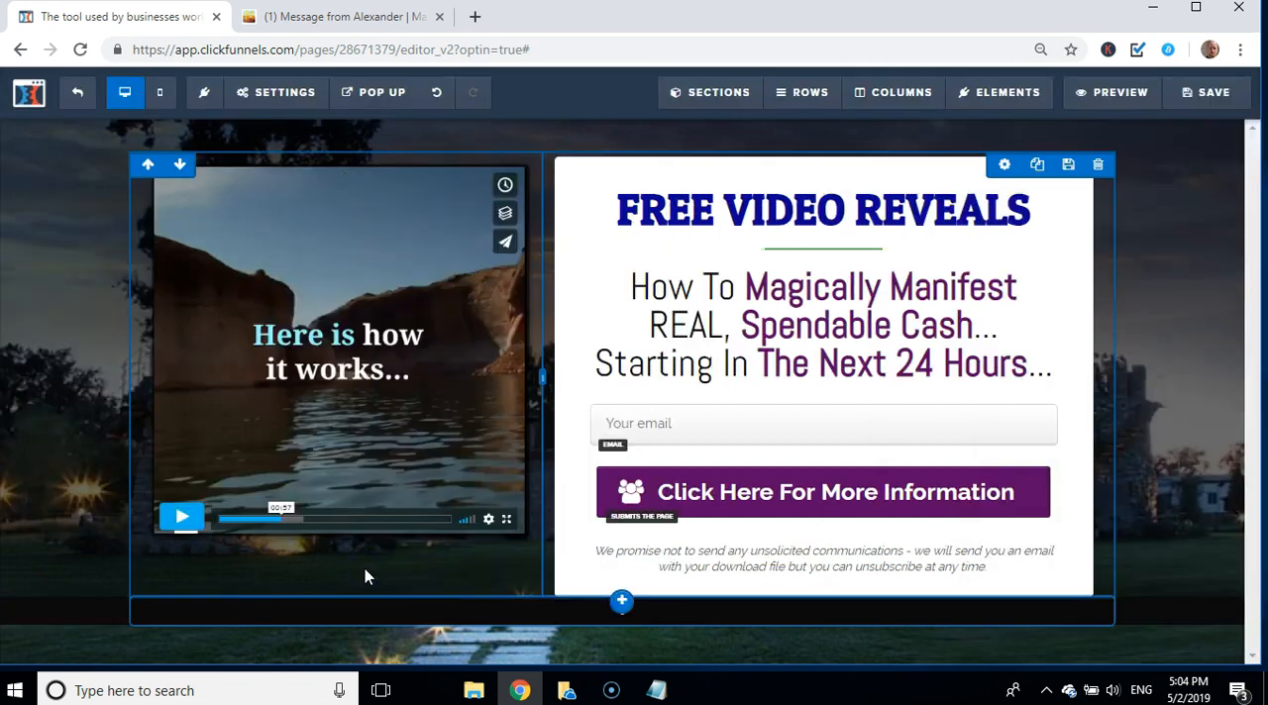
# Step: Upload image1 and use it as the picture beside the optin form, then close the image settings
pyautogui.moveTo(403, 286)
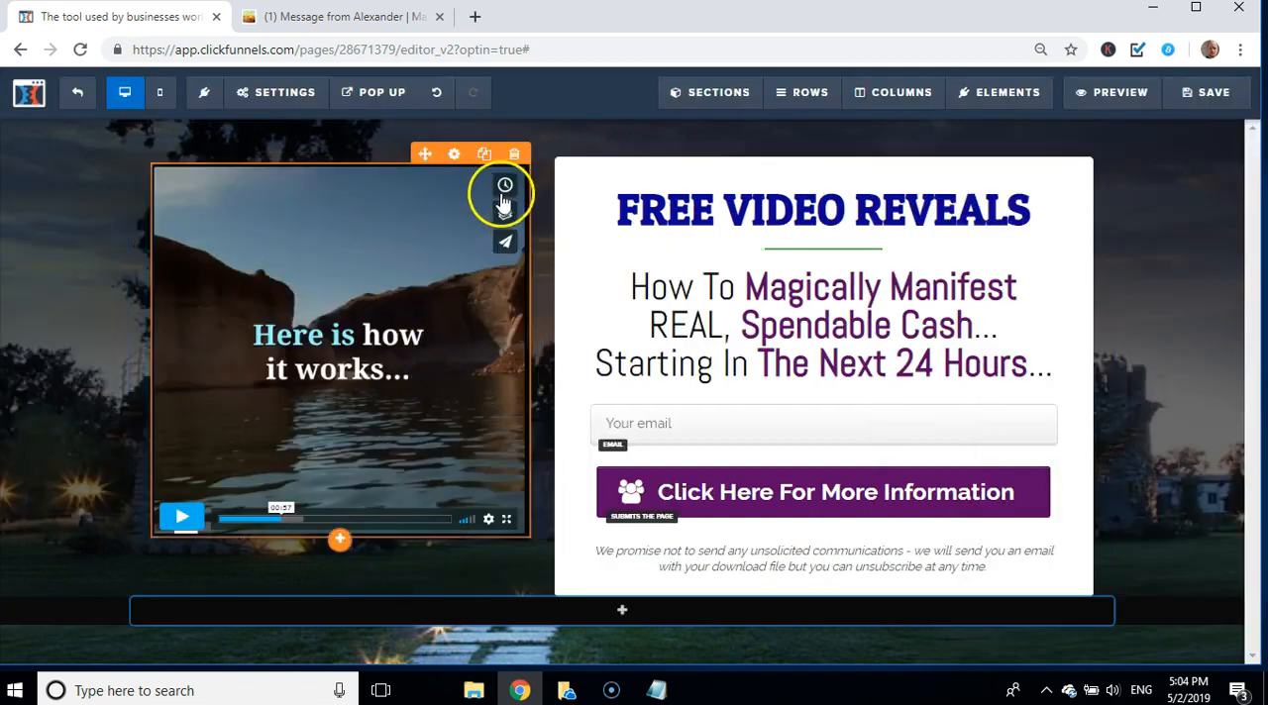
pyautogui.click(455, 157)
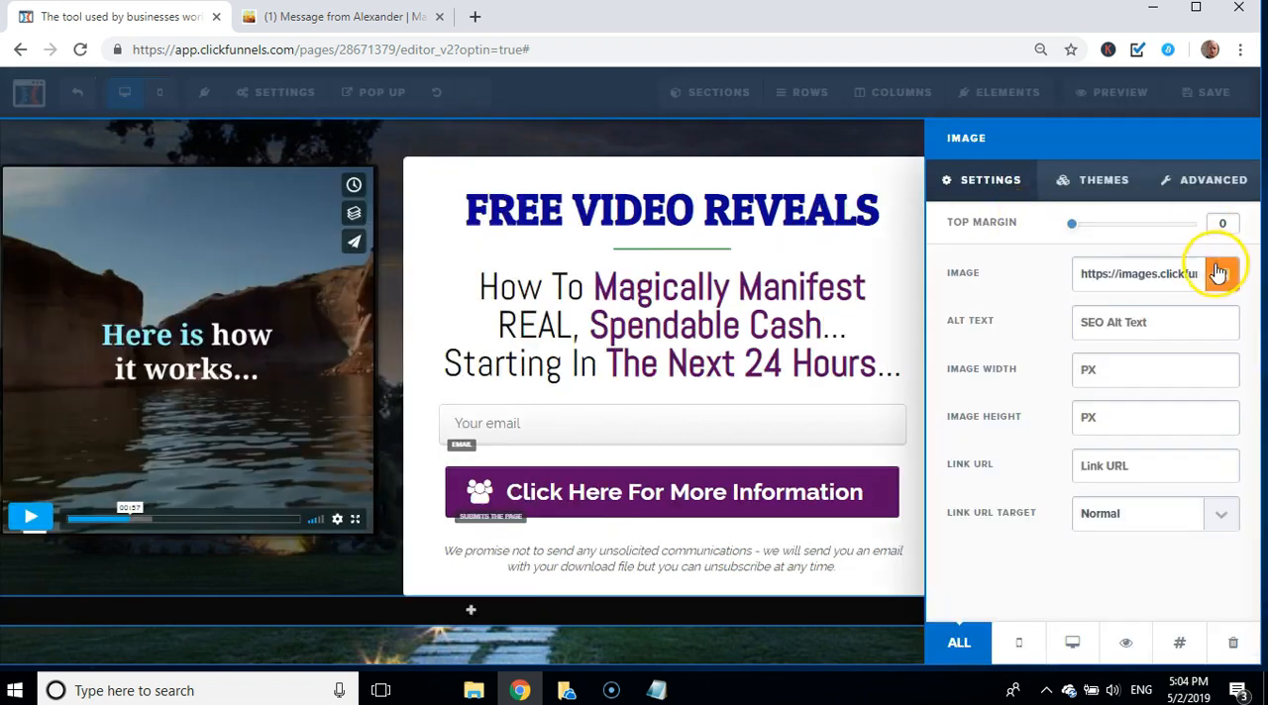
pyautogui.click(1221, 275)
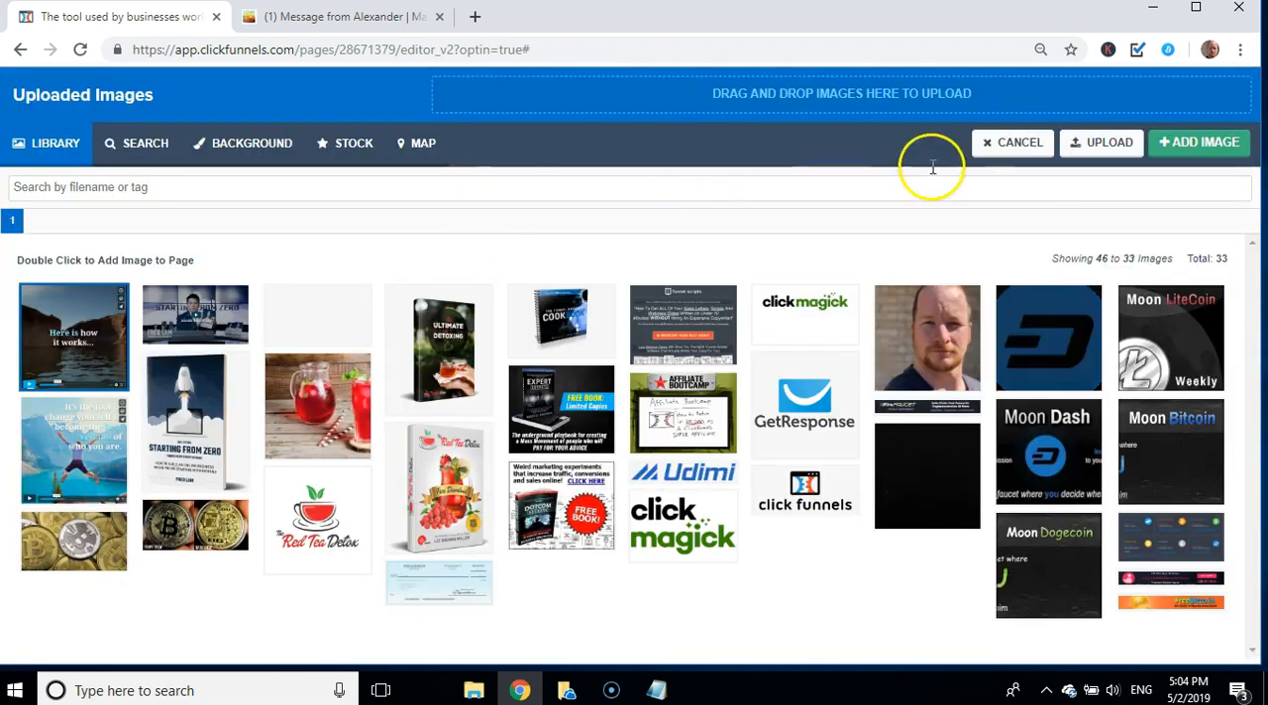
pyautogui.click(1087, 152)
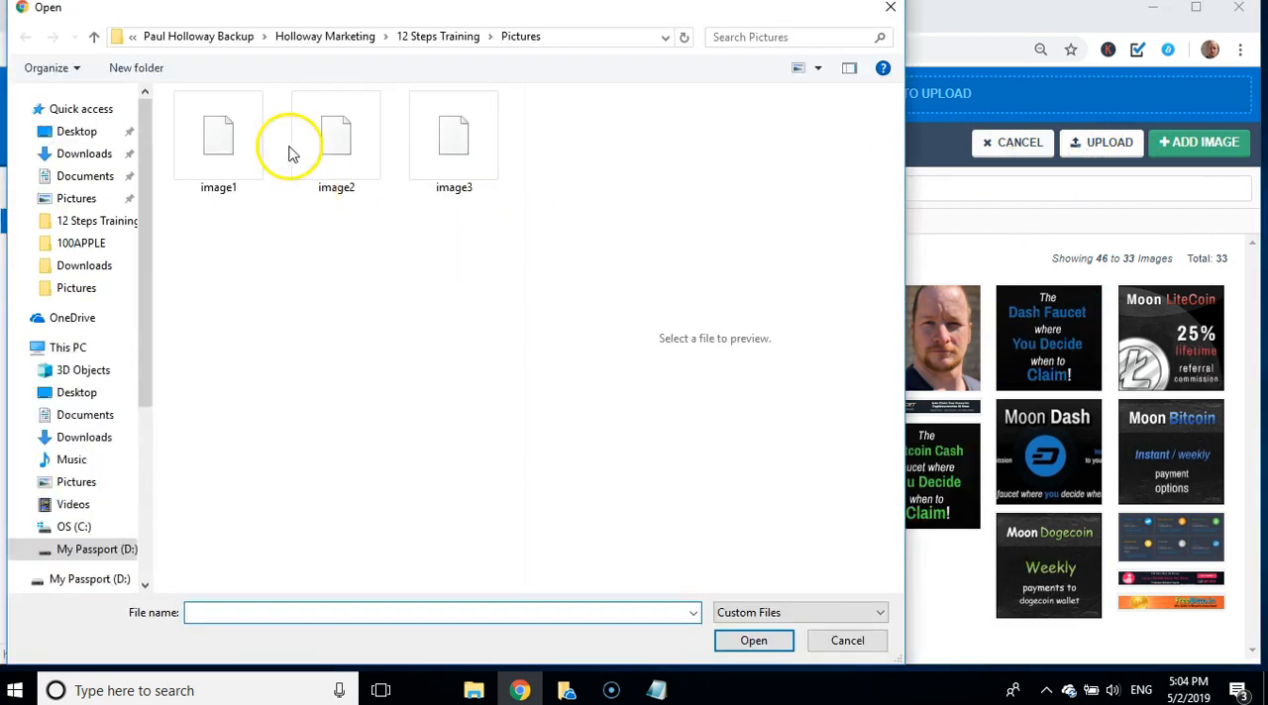
pyautogui.click(248, 136)
pyautogui.click(769, 645)
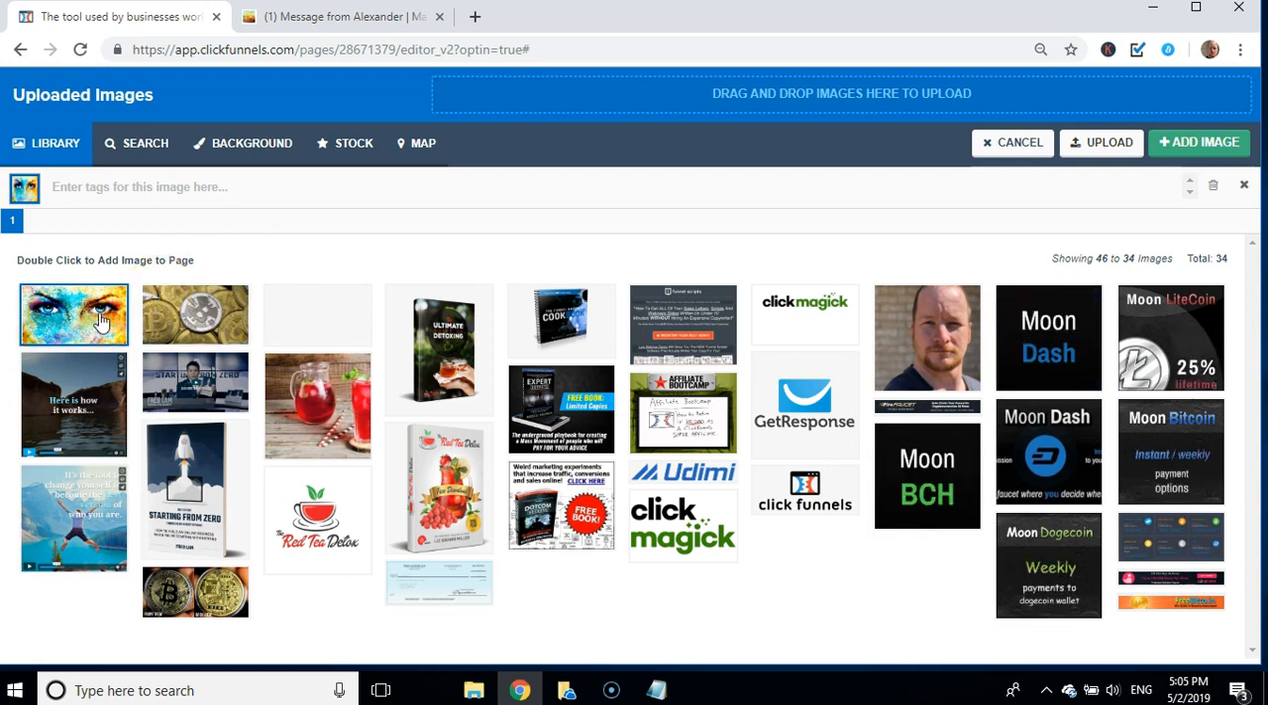
pyautogui.click(1202, 146)
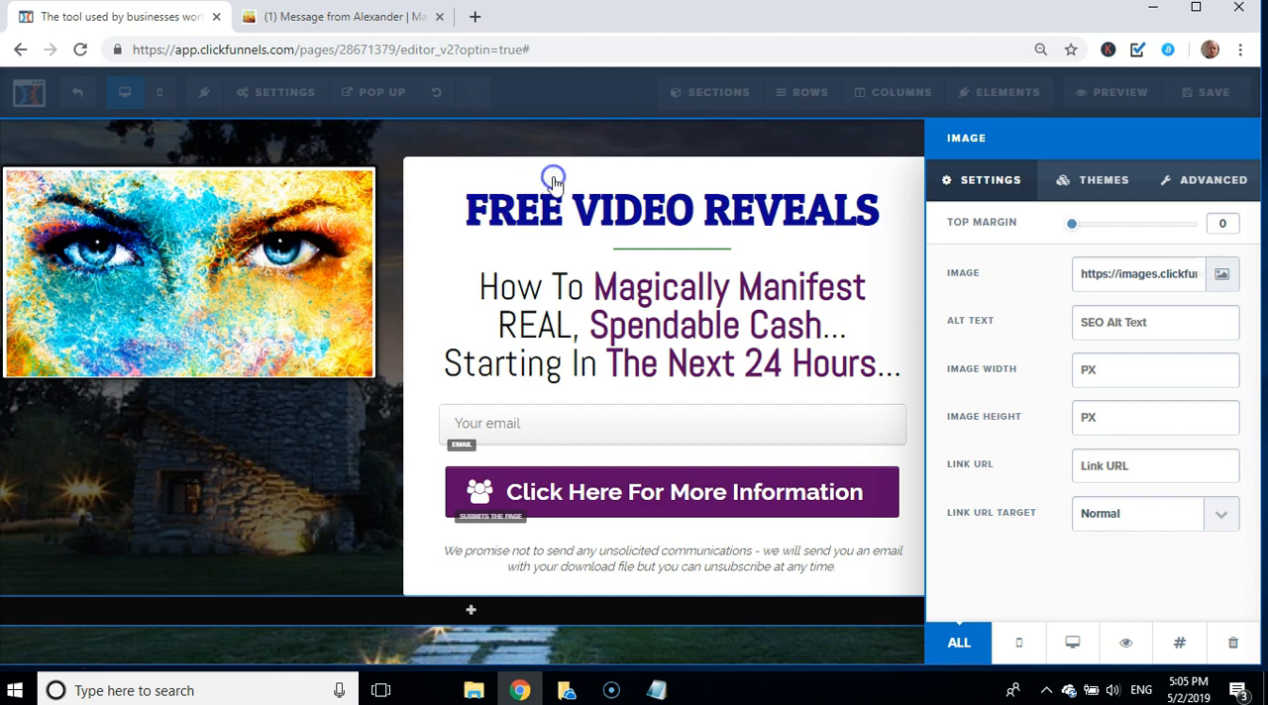
pyautogui.click(281, 263)
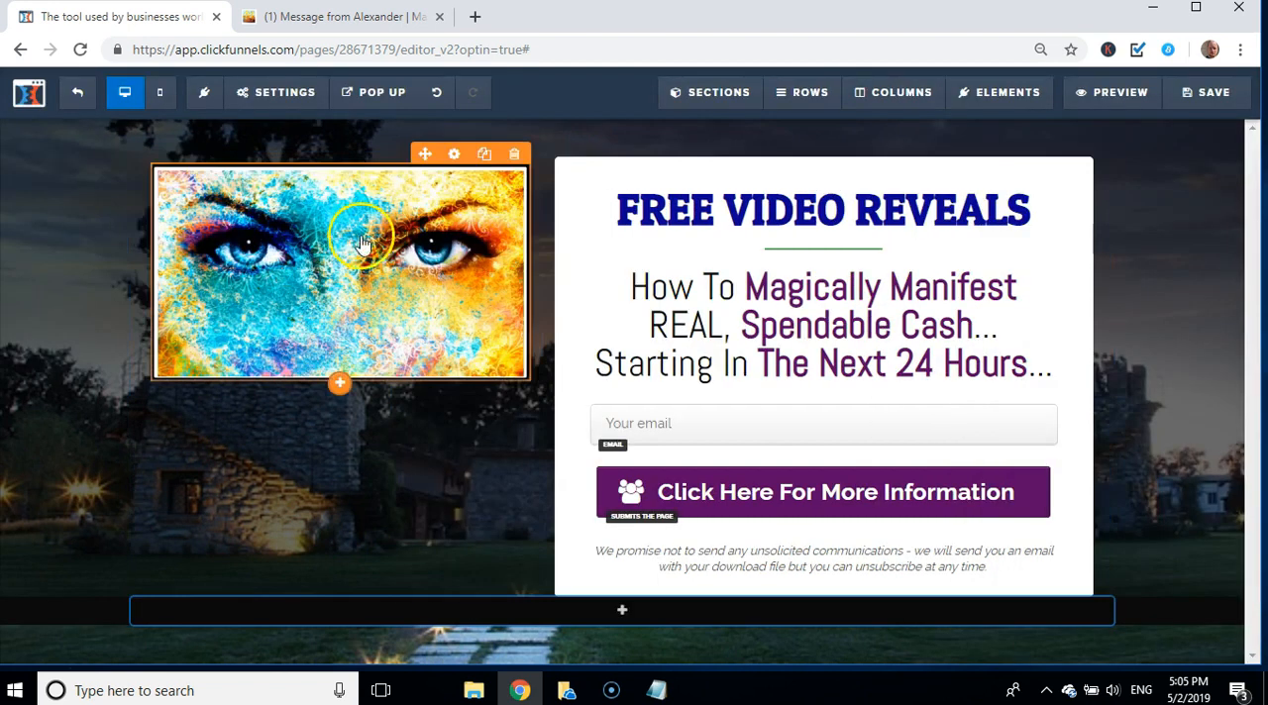
# Step: Move the eyes picture above the FREE VIDEO REVEALS headline in the white form column and widen that column across most of the row
pyautogui.click(359, 224)
pyautogui.moveTo(572, 185); pyautogui.dragTo(707, 201)
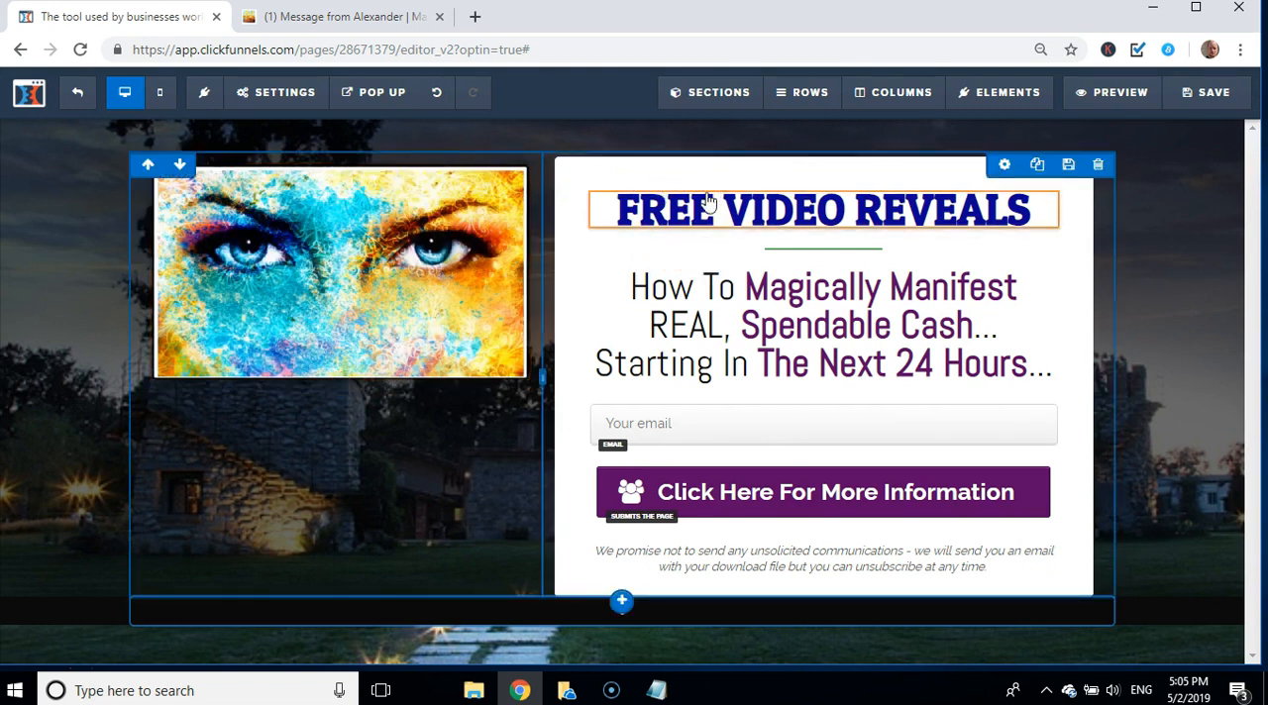
pyautogui.moveTo(399, 286); pyautogui.dragTo(682, 208)
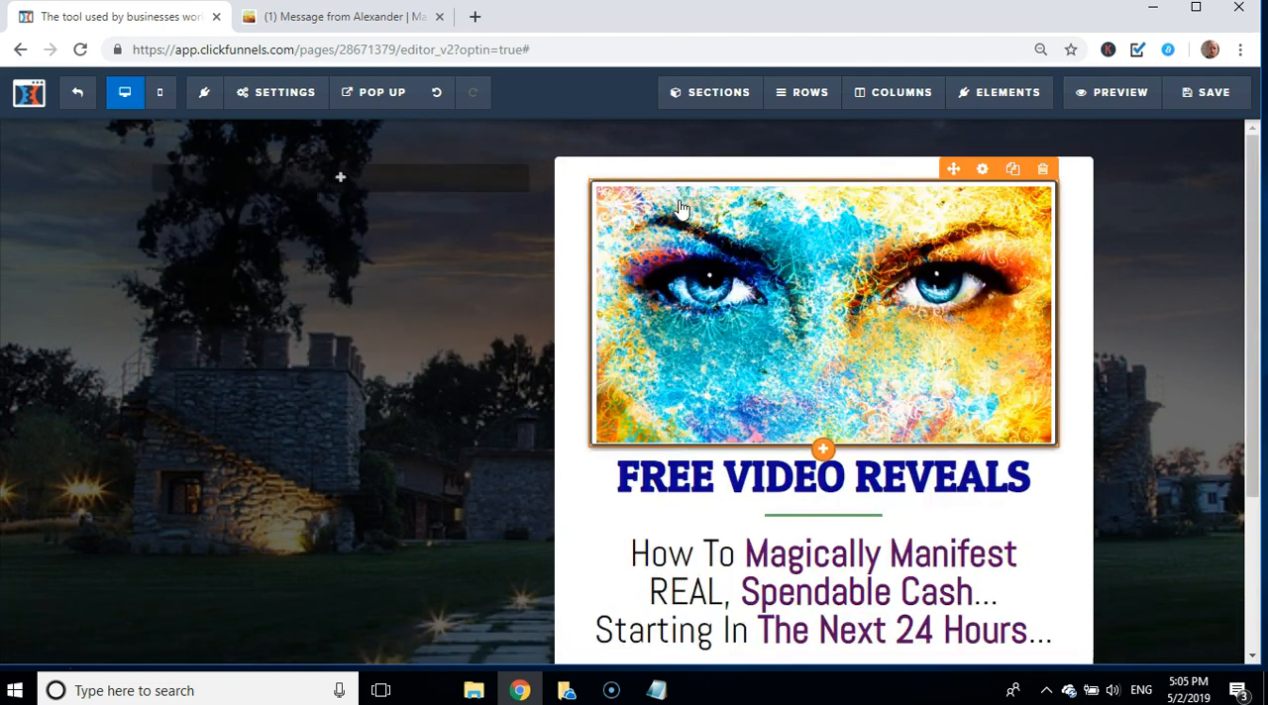
pyautogui.click(348, 315)
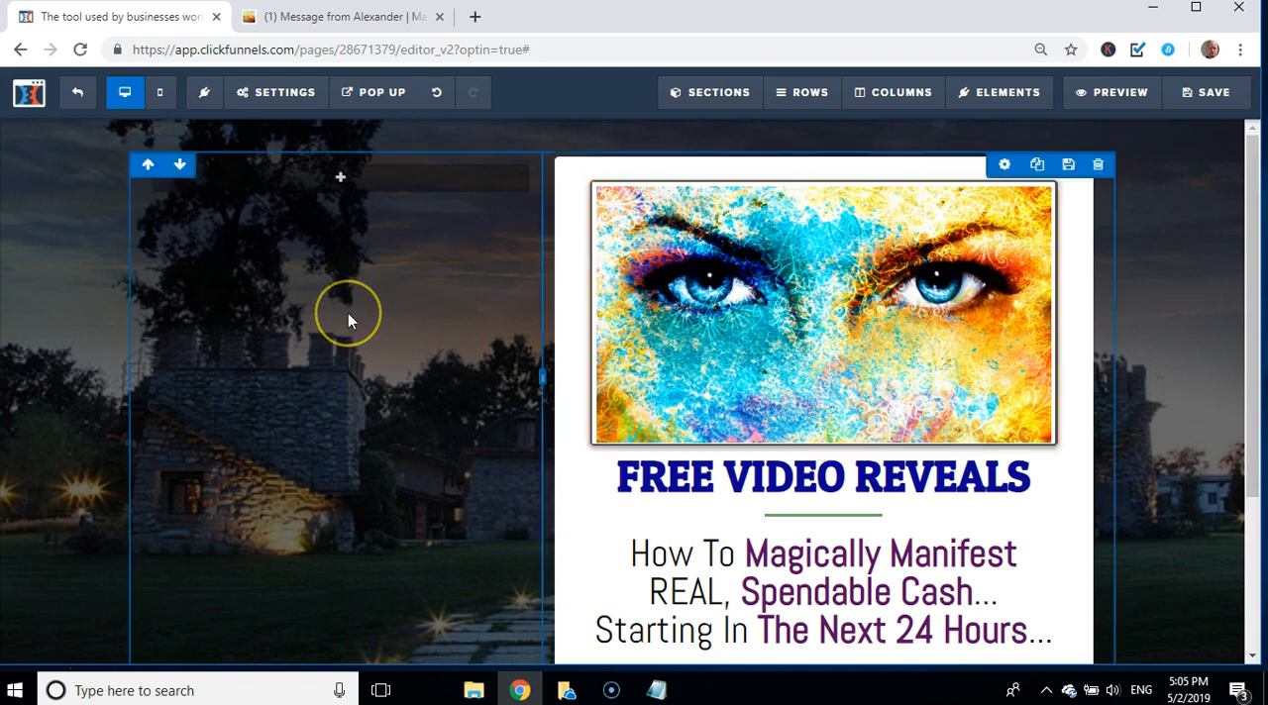
pyautogui.click(1178, 378)
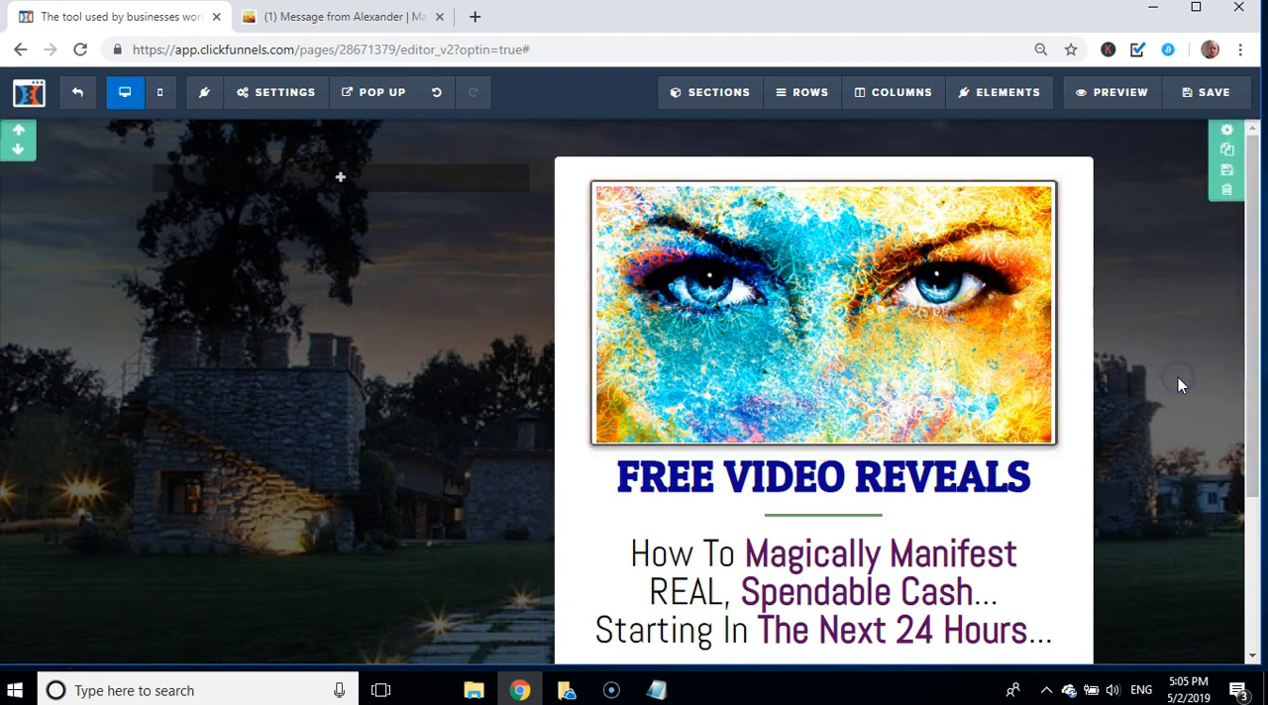
pyautogui.moveTo(1250, 329)
pyautogui.mouseDown()
pyautogui.moveTo(1257, 453)
pyautogui.moveTo(1243, 340)
pyautogui.mouseUp()
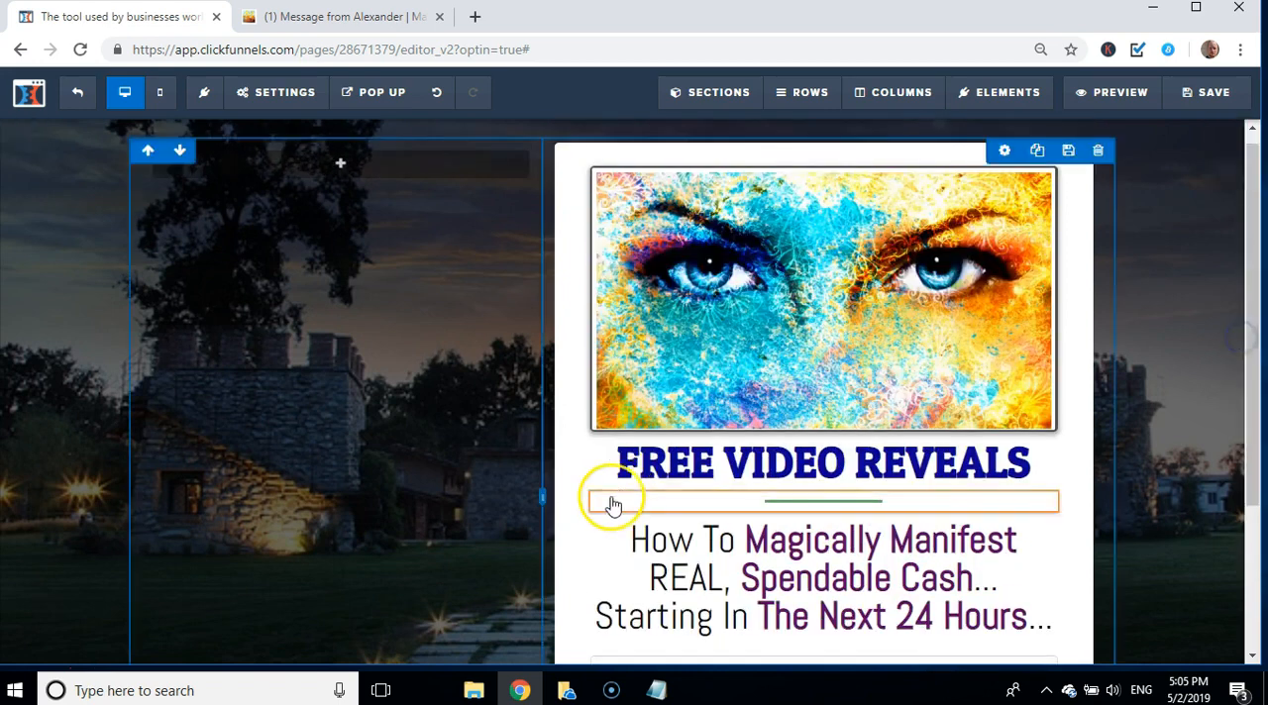
pyautogui.moveTo(546, 501); pyautogui.dragTo(191, 499)
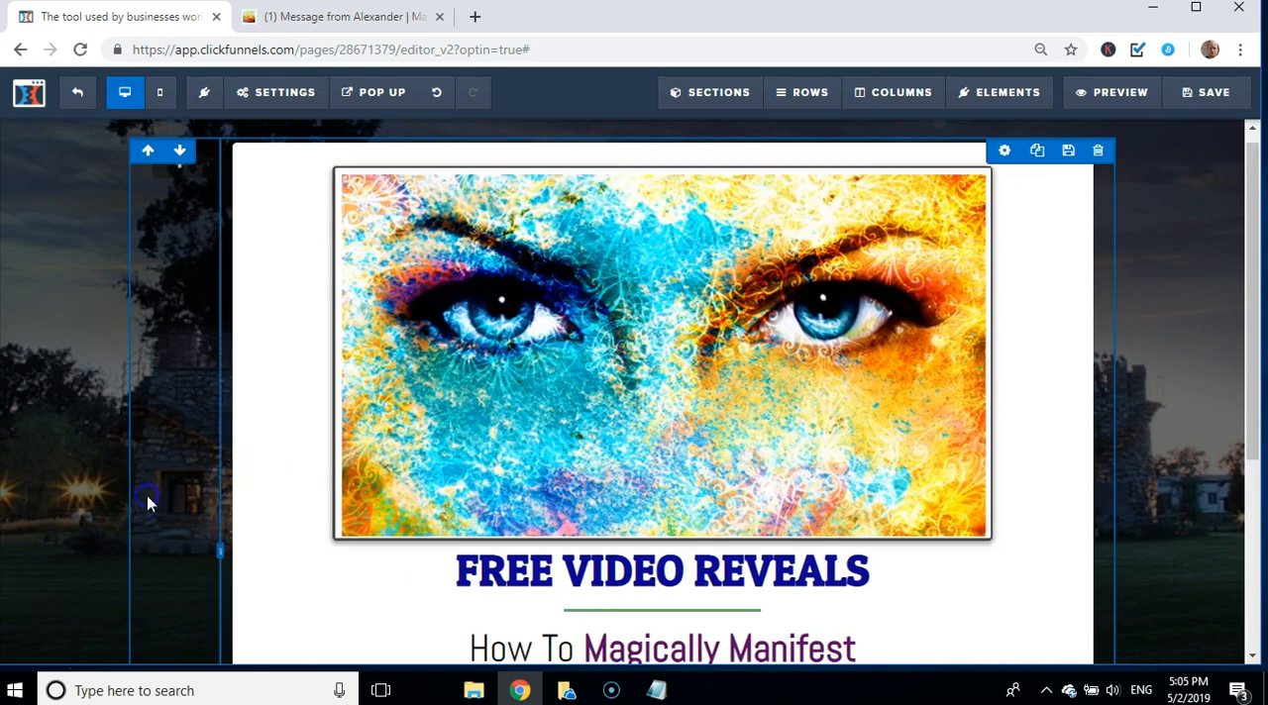
# Step: Set the email field's placeholder text to "Enter Your Email" and close the input form settings
pyautogui.moveTo(1254, 289); pyautogui.dragTo(1260, 503)
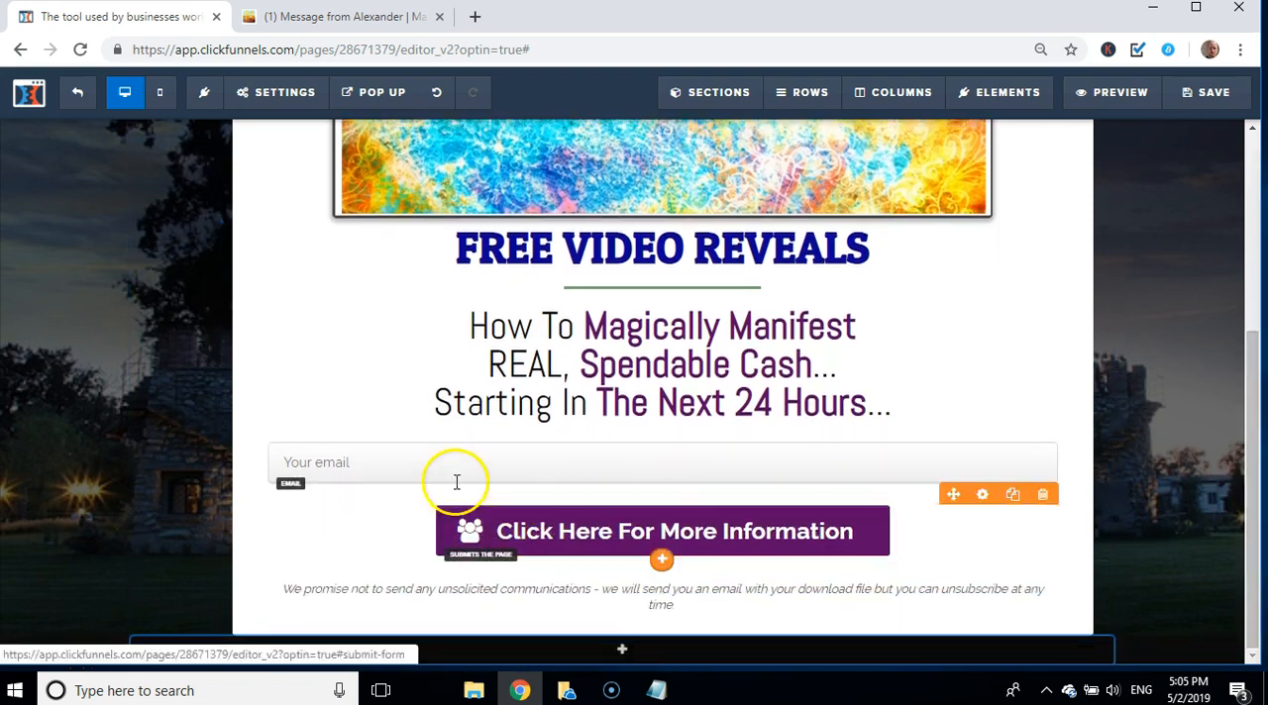
pyautogui.click(427, 465)
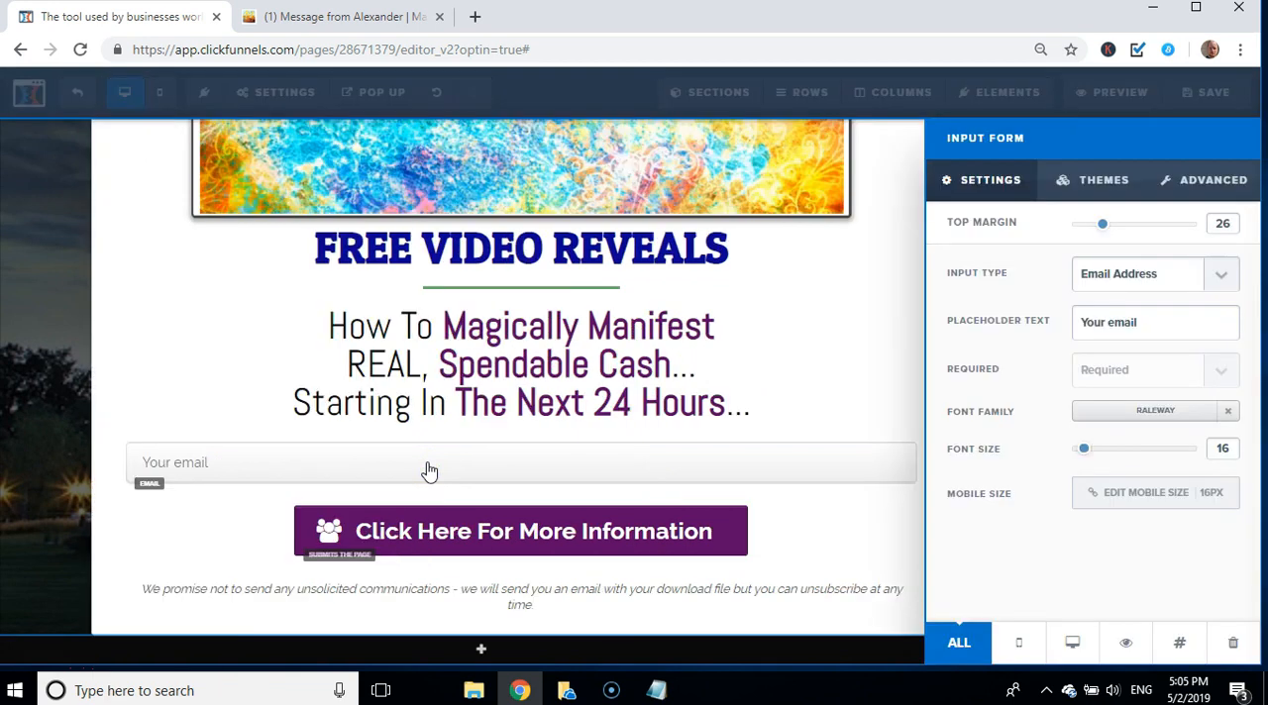
pyautogui.click(1160, 332)
pyautogui.click(1161, 322)
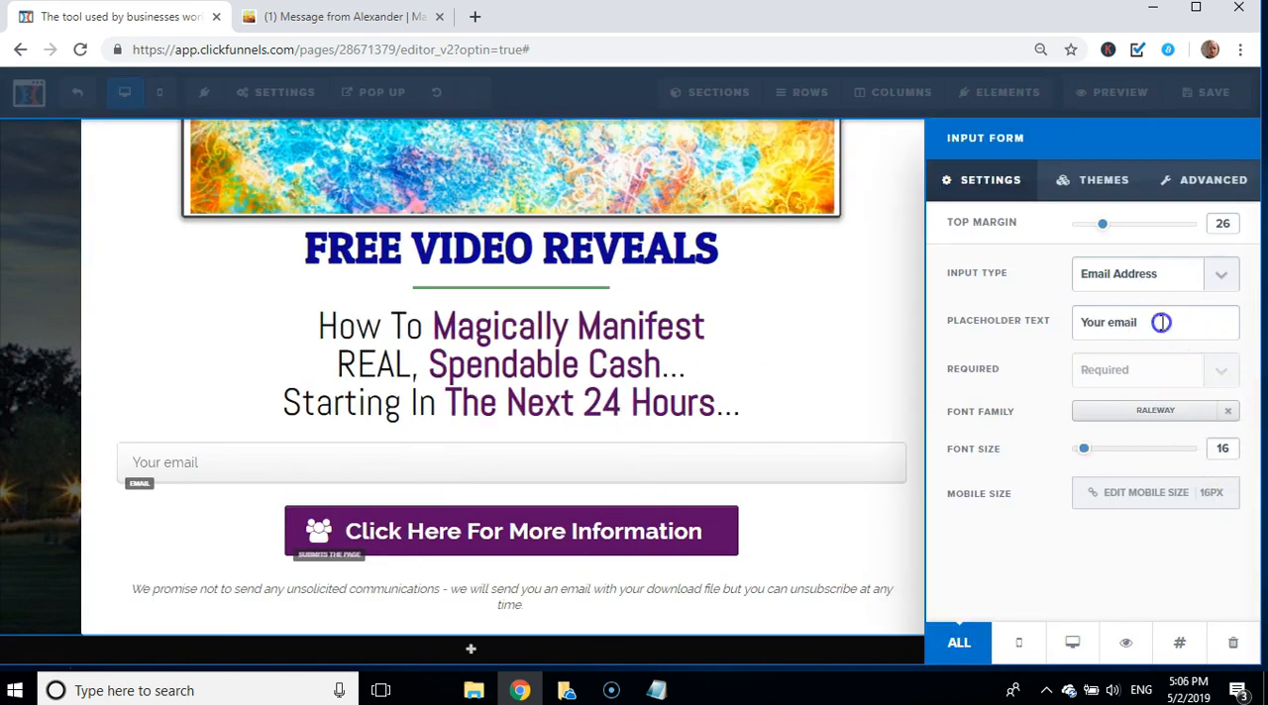
pyautogui.tripleClick(1162, 322)
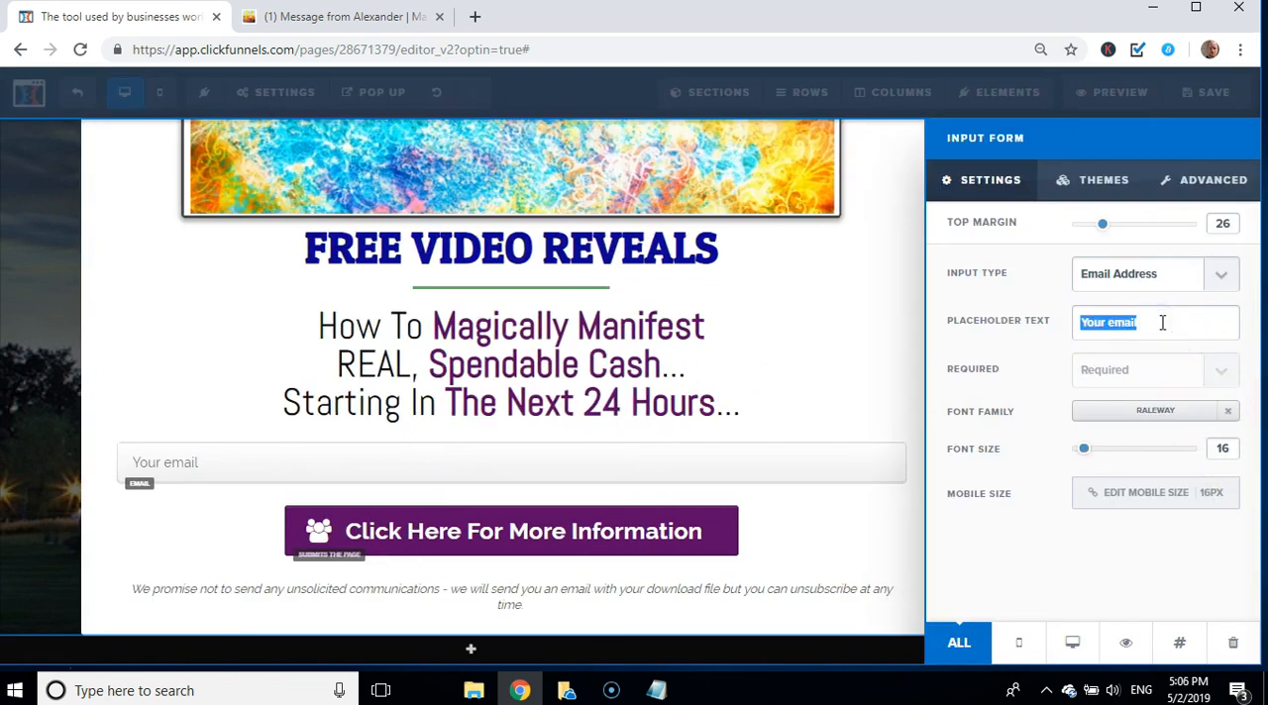
pyautogui.write('Enter')
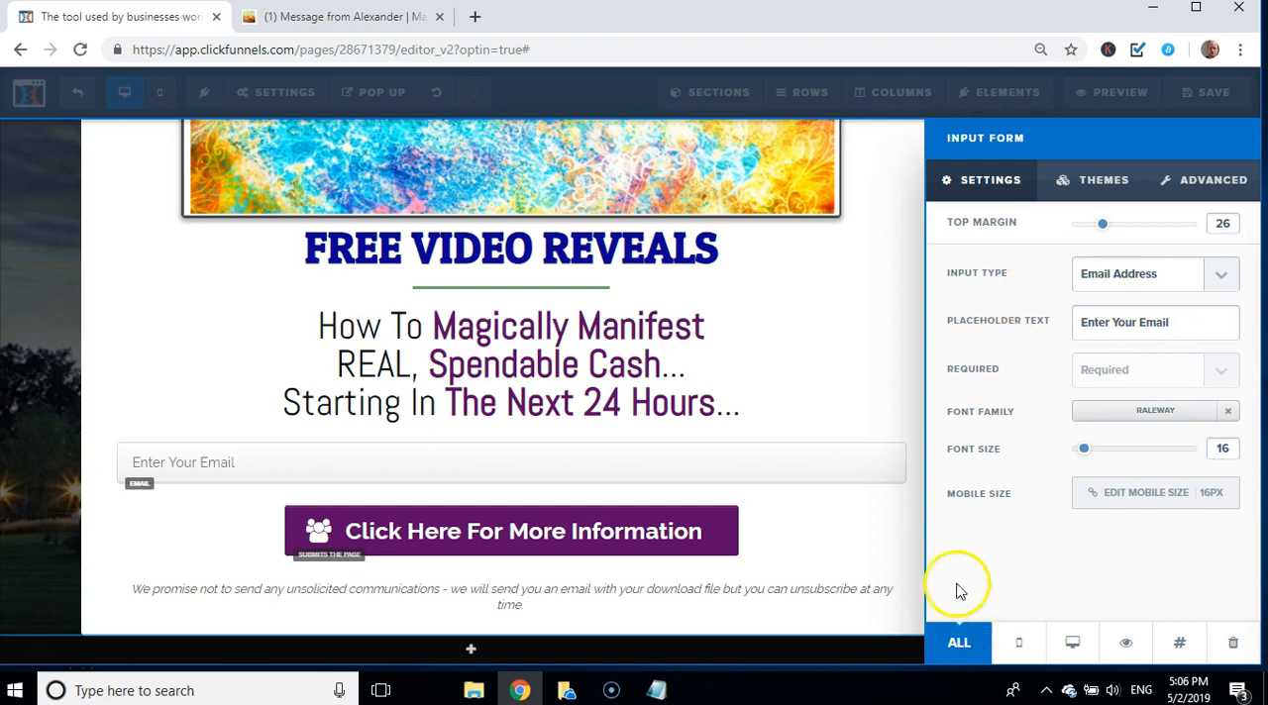
pyautogui.click(827, 386)
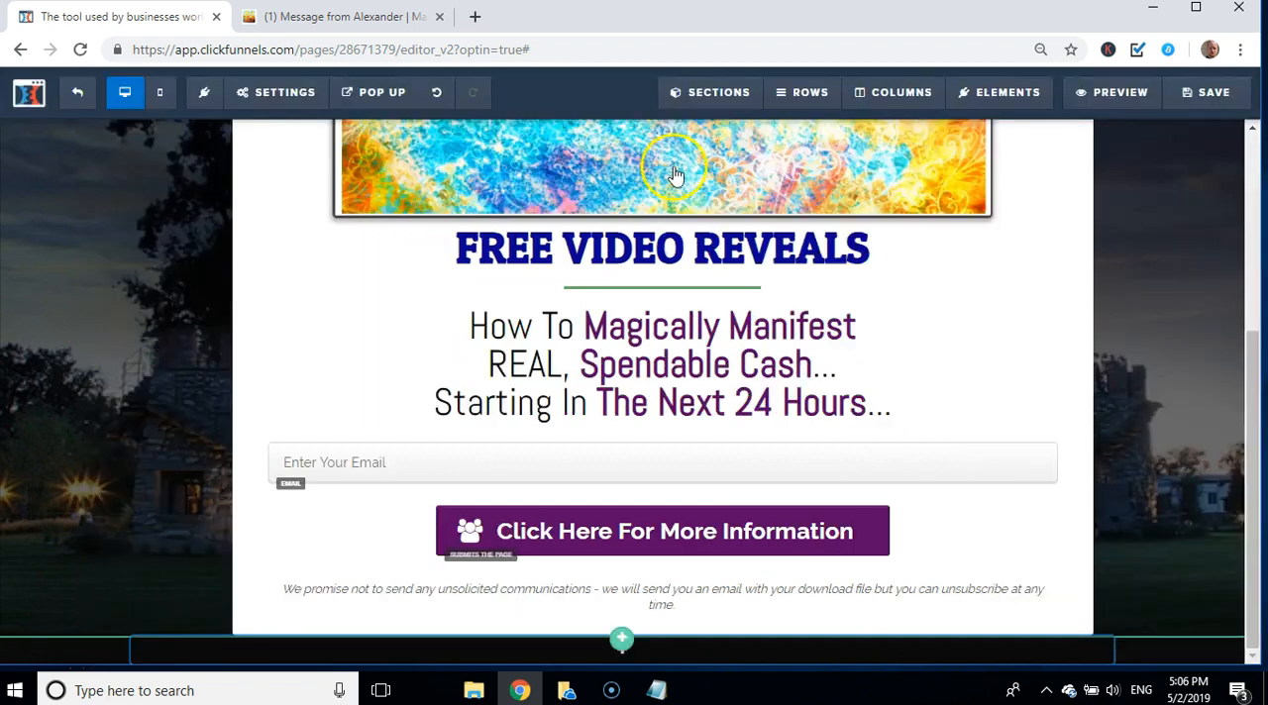
# Step: Save the variation page and return to the Optin step's overview
pyautogui.click(1208, 97)
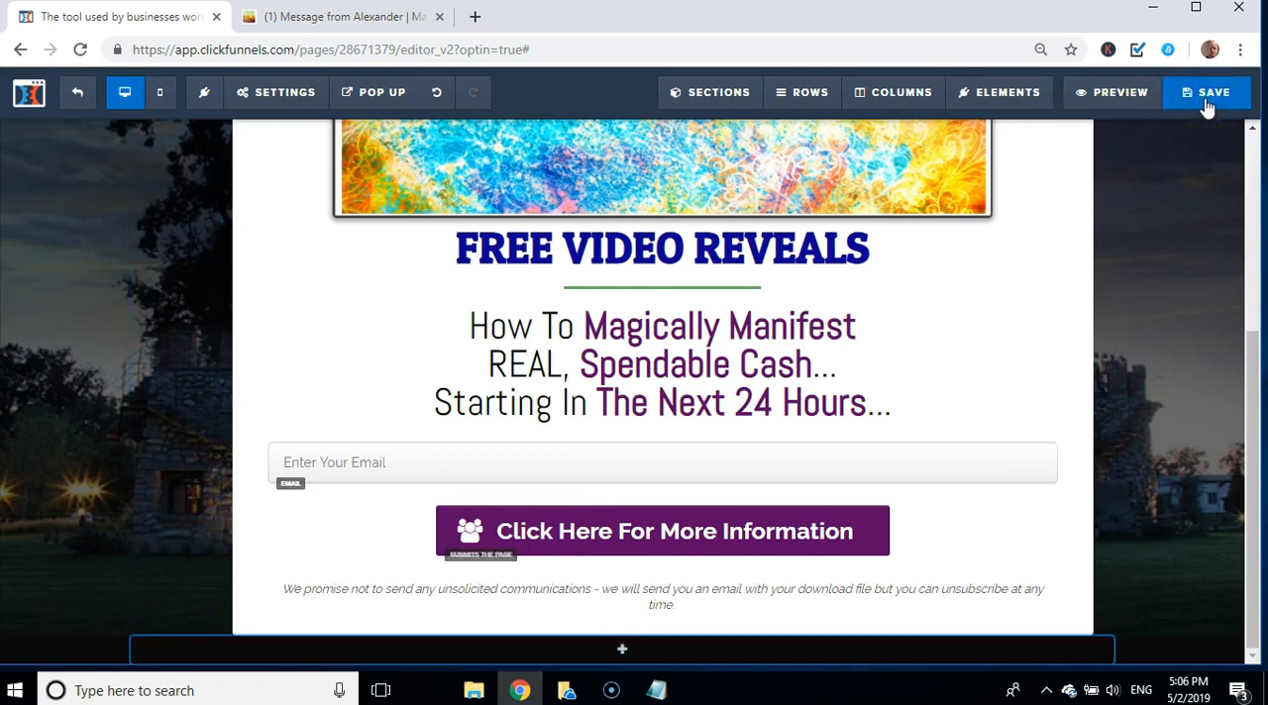
pyautogui.click(1207, 99)
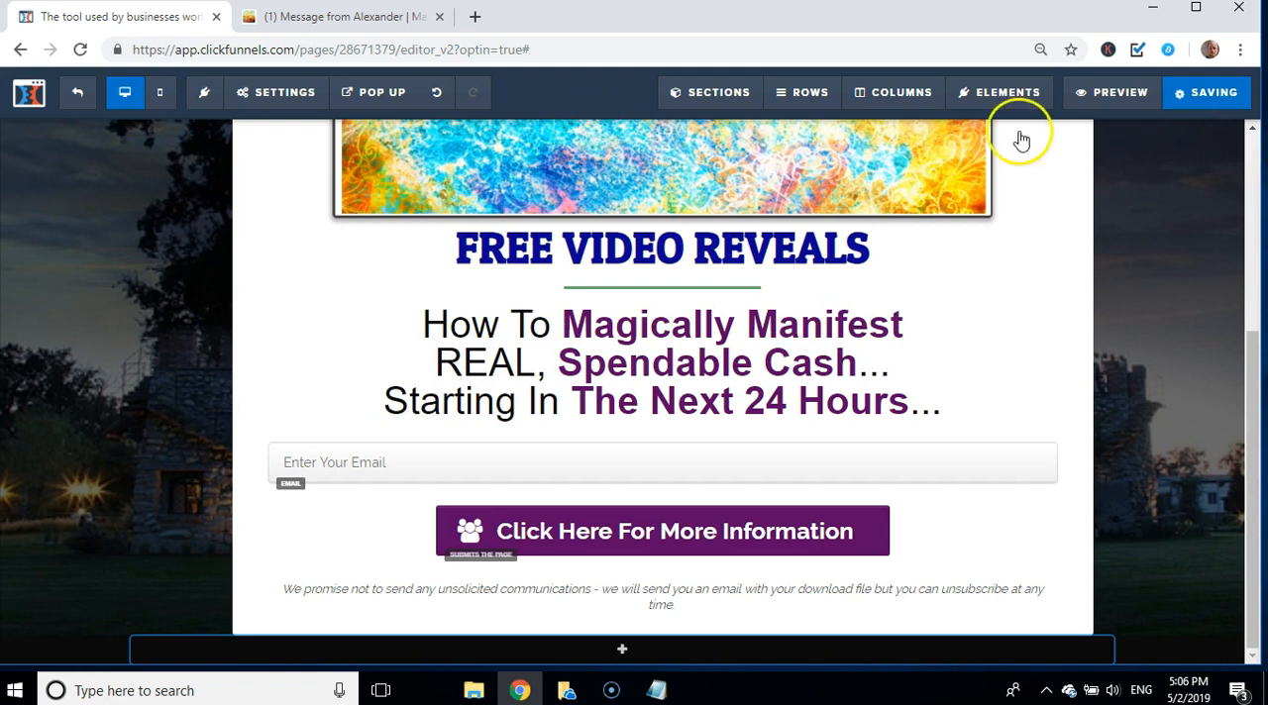
pyautogui.click(80, 95)
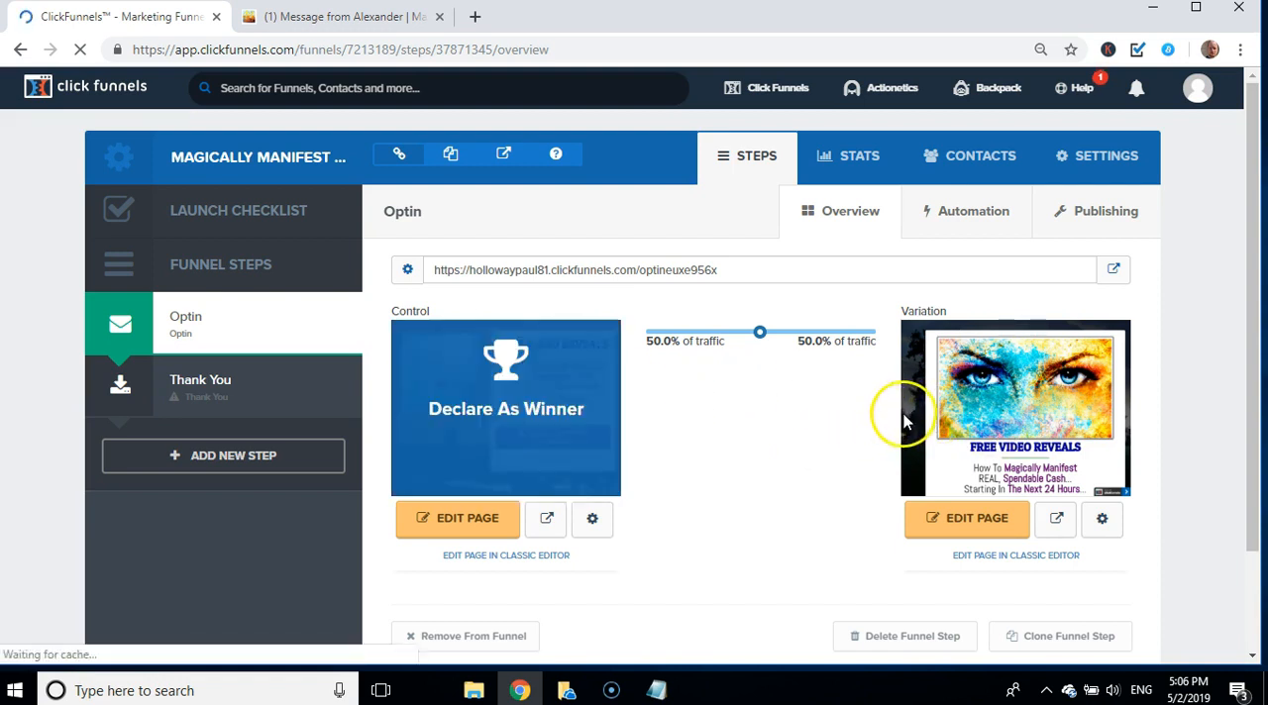
# Step: Reopen the variation page for editing, check its preview and save it again, closing the extra browser tabs
pyautogui.click(955, 525)
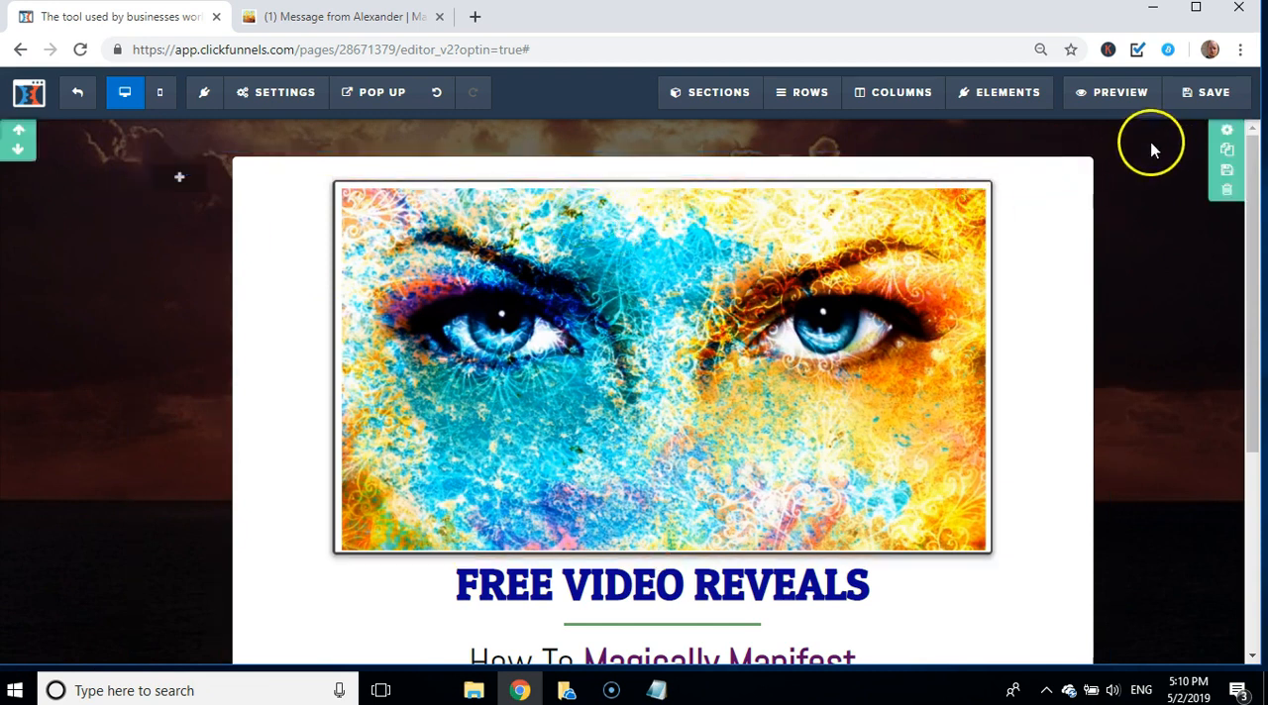
pyautogui.click(1109, 103)
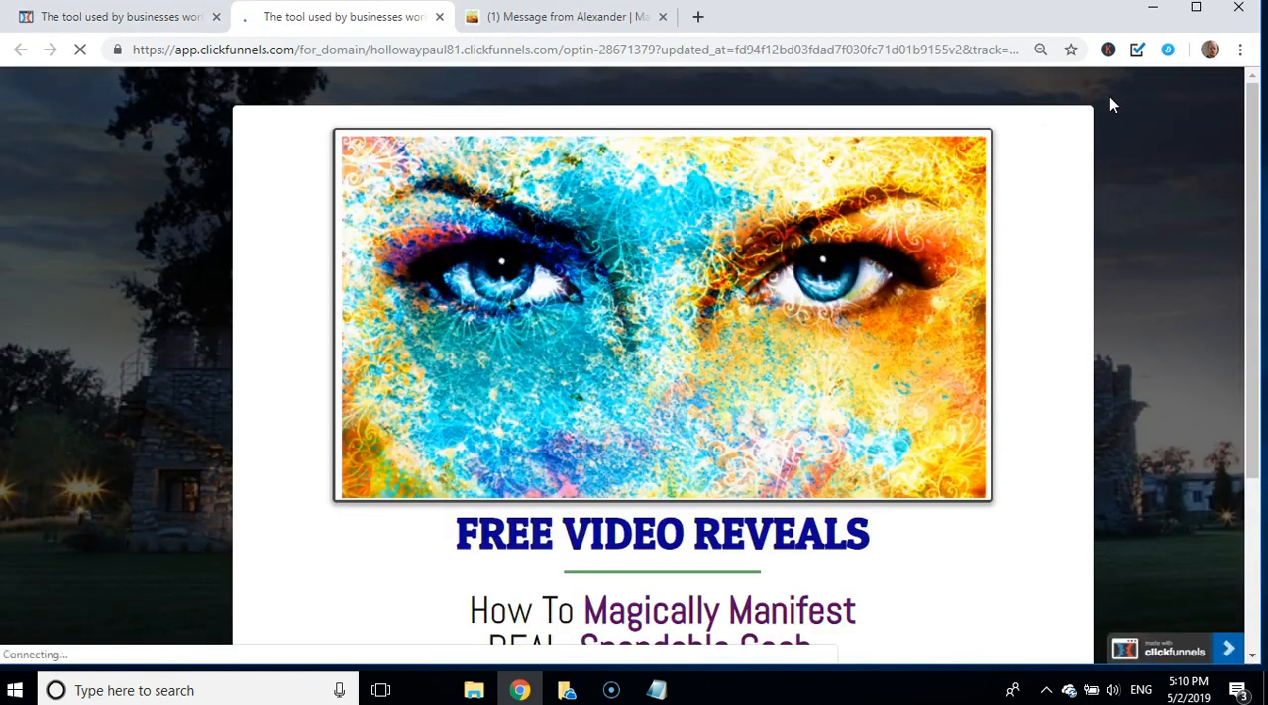
pyautogui.click(107, 17)
pyautogui.click(1184, 92)
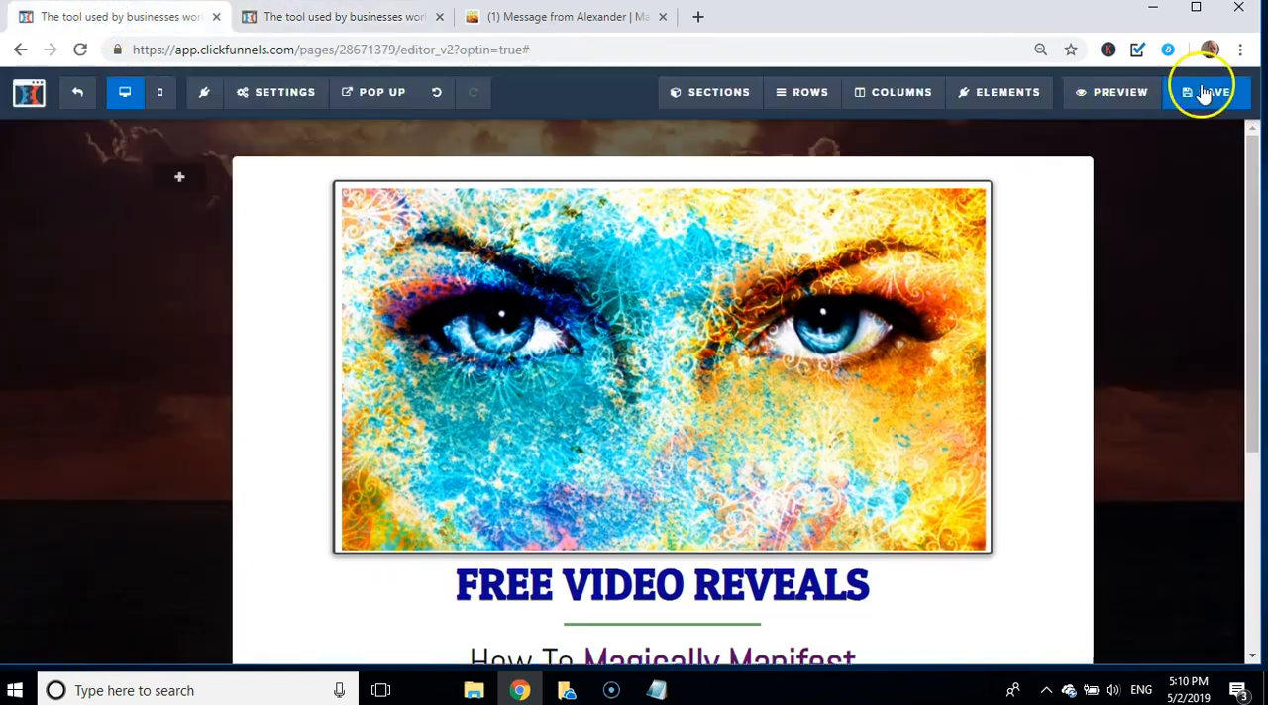
pyautogui.click(436, 18)
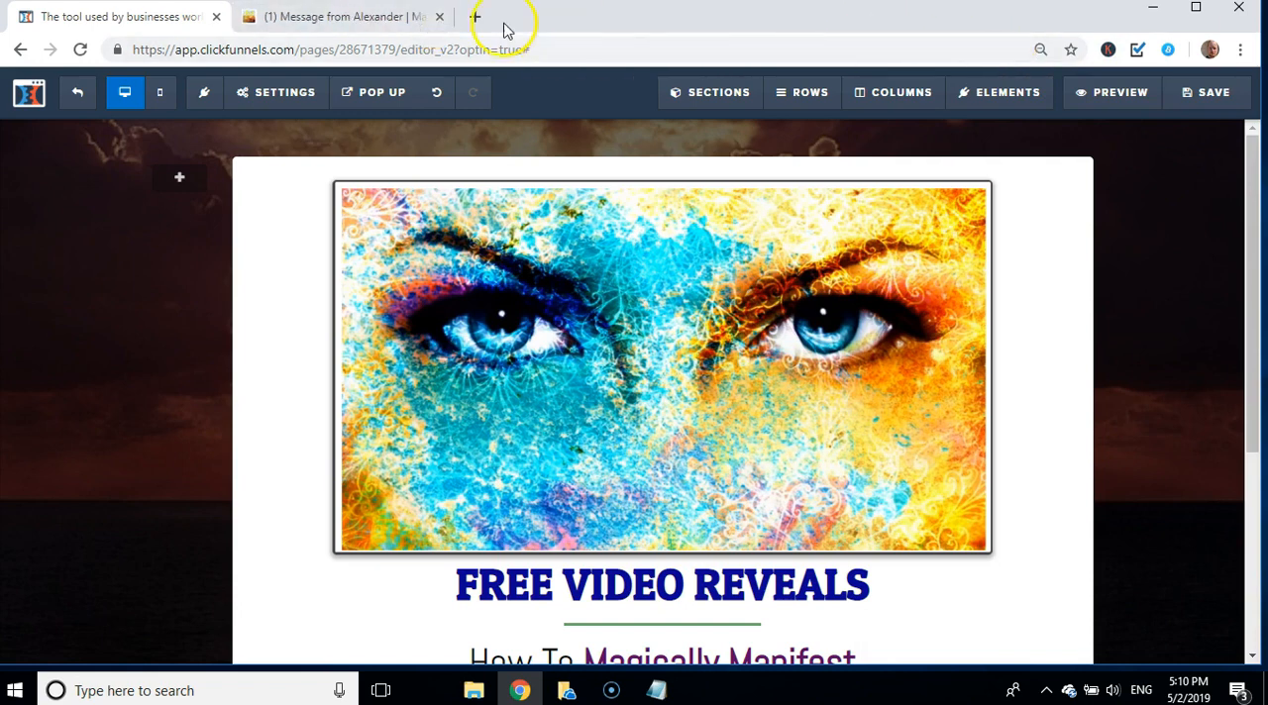
pyautogui.click(438, 17)
pyautogui.click(716, 158)
# Step: Preview the saved variation page from its picture to the privacy note, and preview the control page from the Optin overview
pyautogui.click(1111, 96)
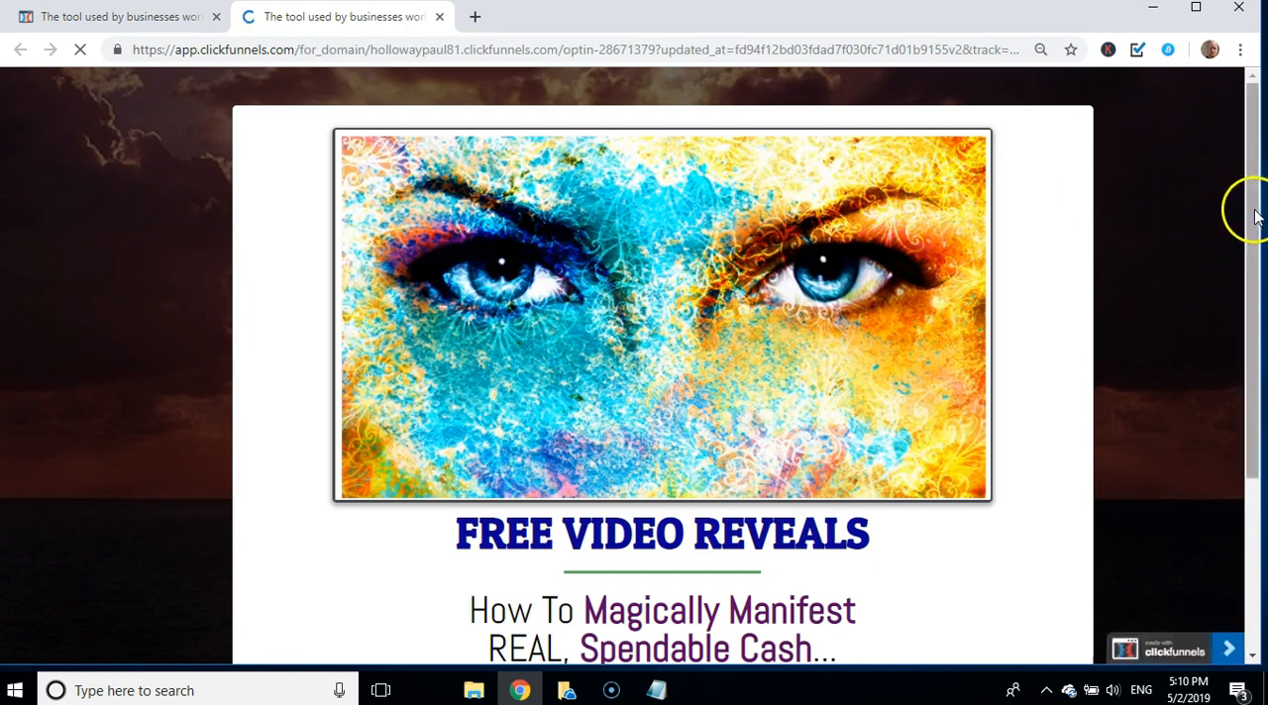
pyautogui.scroll(-3, 1260, 354)
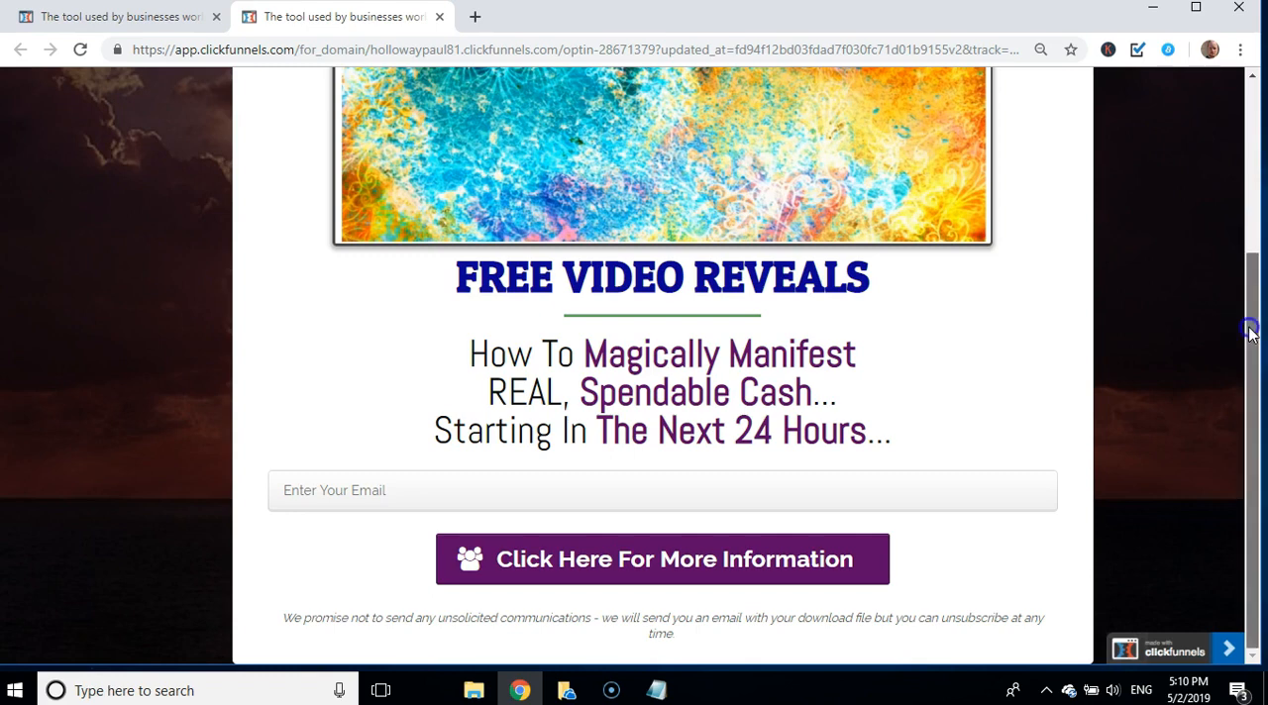
pyautogui.moveTo(1248, 330); pyautogui.dragTo(1249, 185)
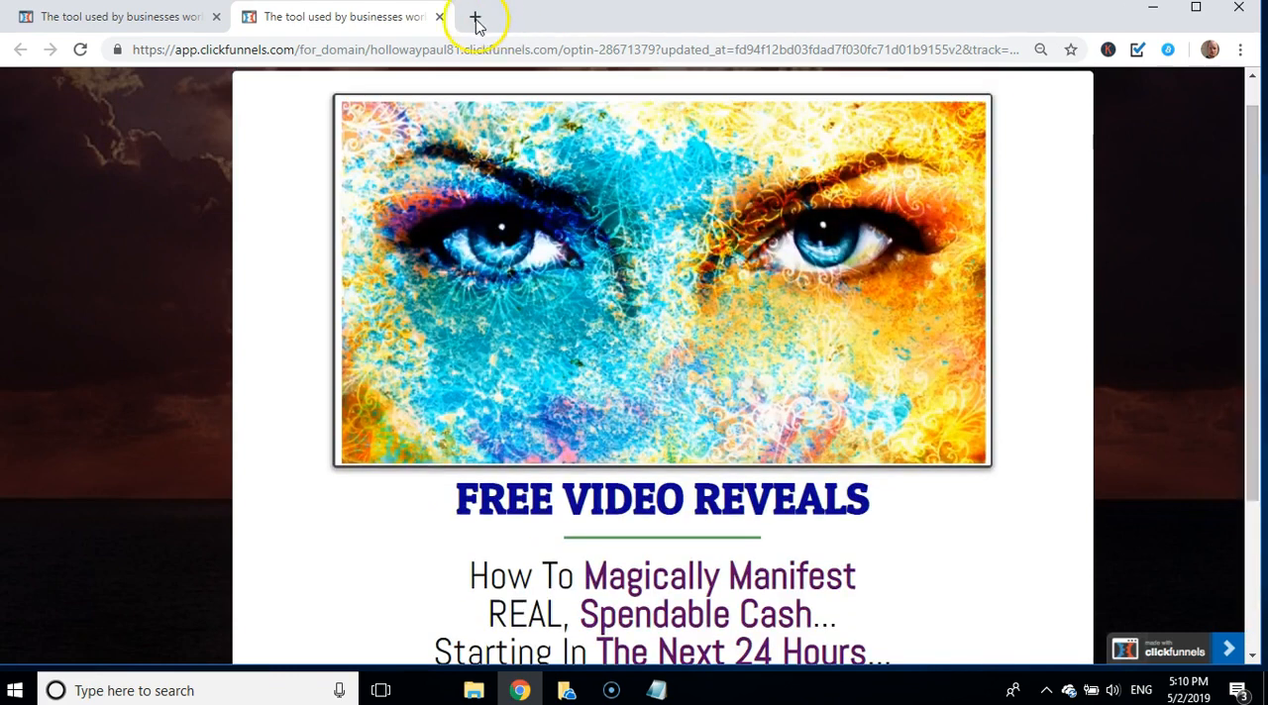
pyautogui.click(439, 17)
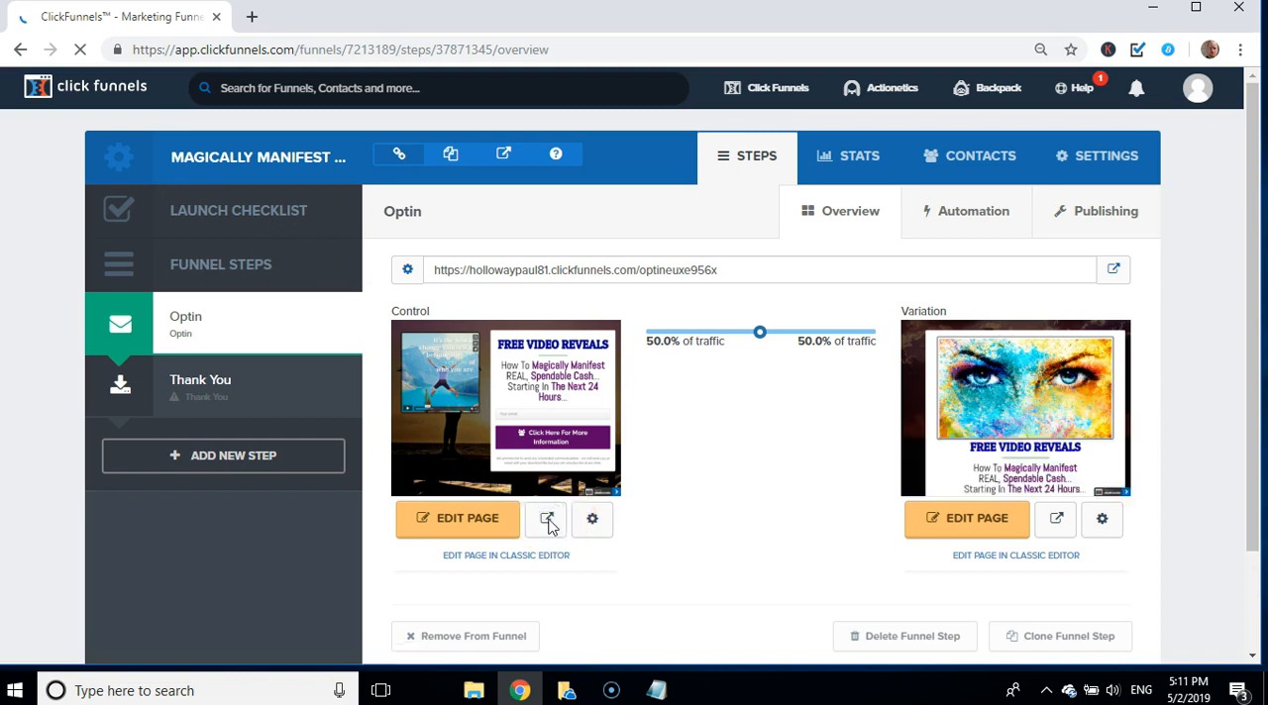
pyautogui.click(547, 521)
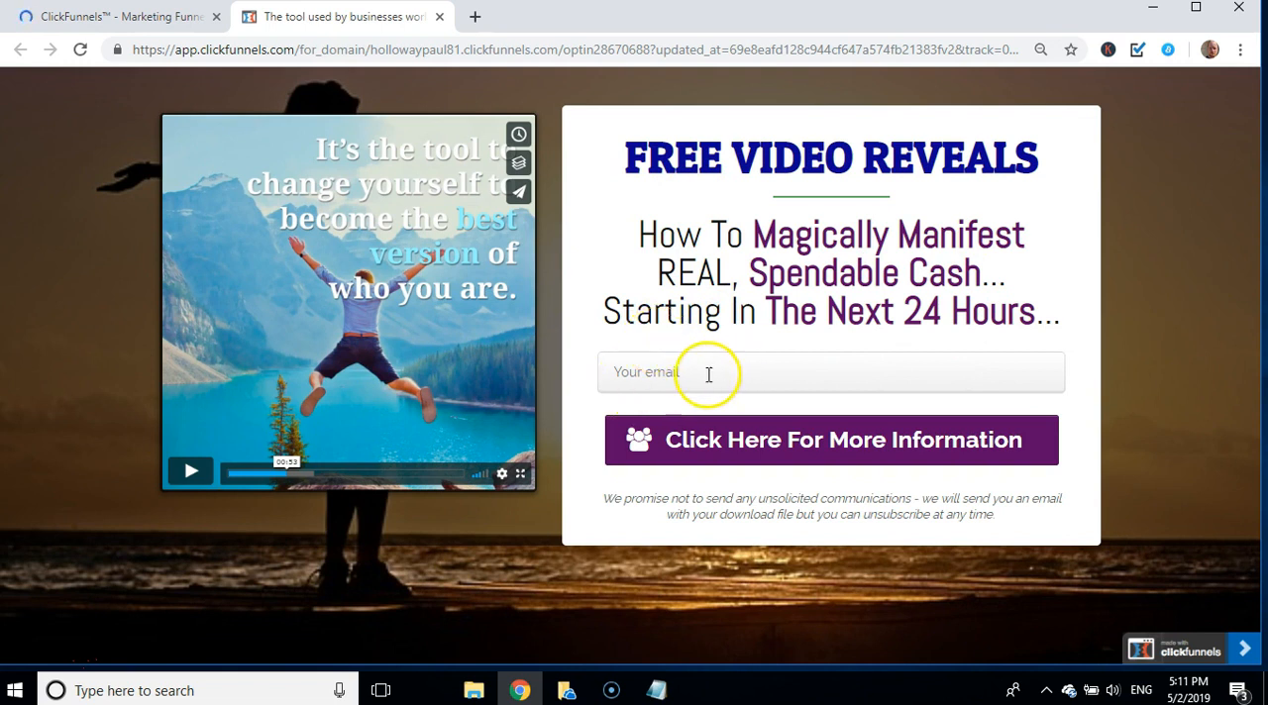
pyautogui.click(438, 17)
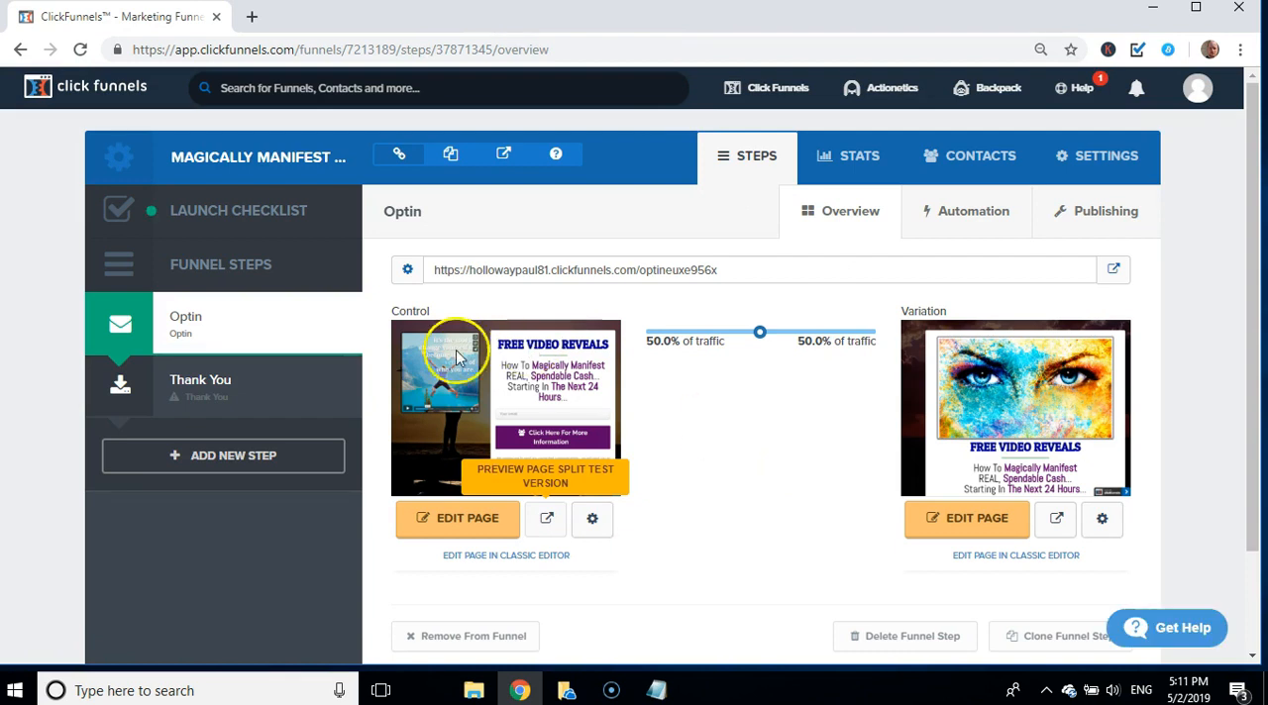
# Step: Apply the "Mother Funnel Vintage Squeeze - 1" template, headed "Thanks! Here's Your Video...", to the Thank You step
pyautogui.click(210, 396)
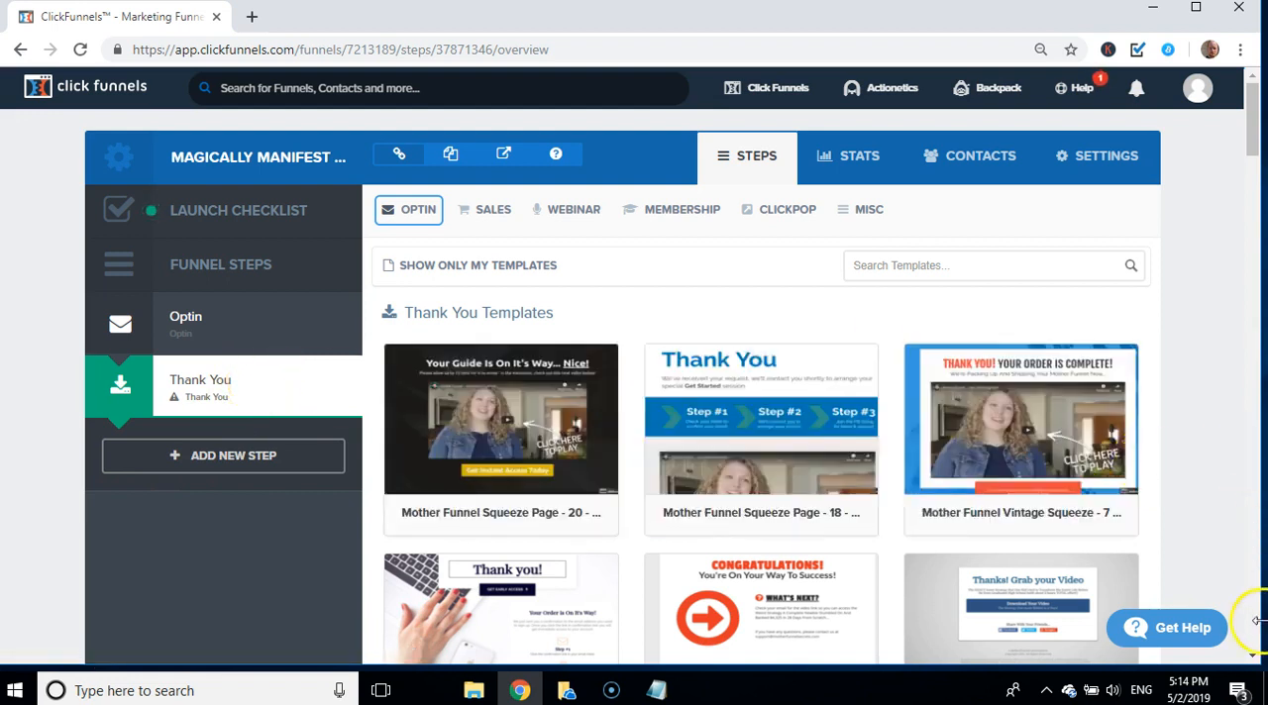
pyautogui.click(1252, 661)
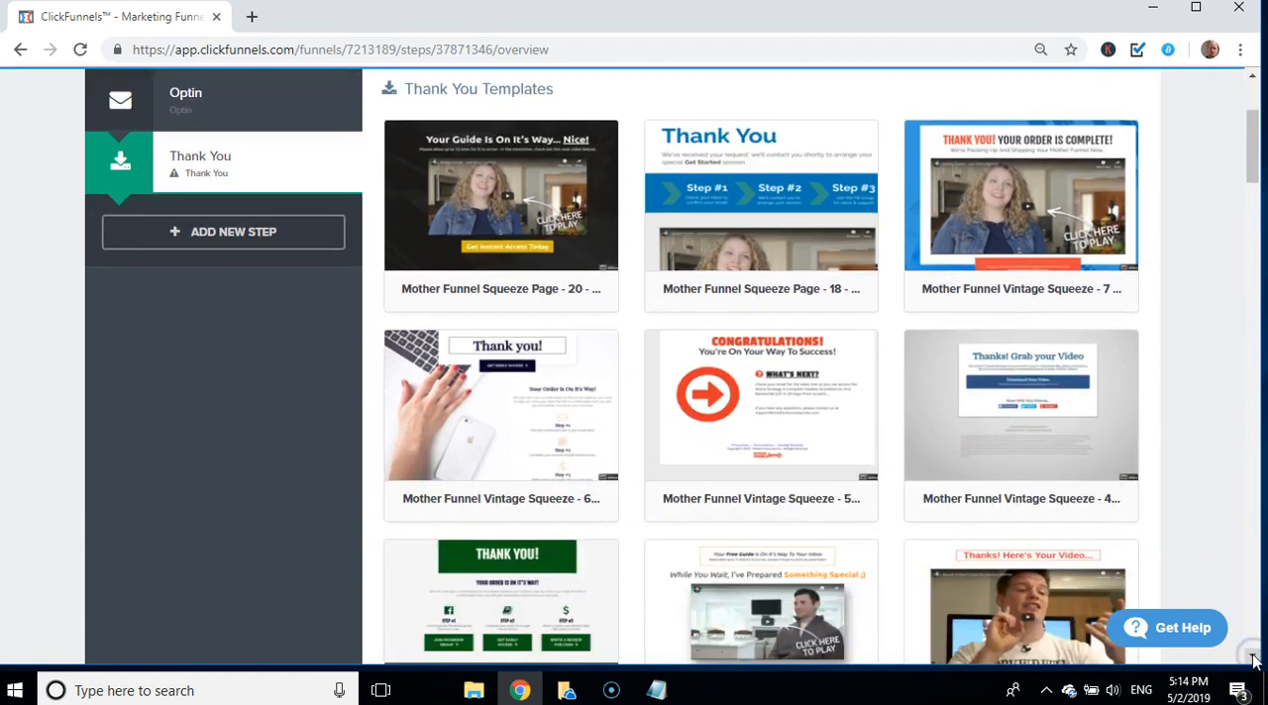
pyautogui.click(1253, 661)
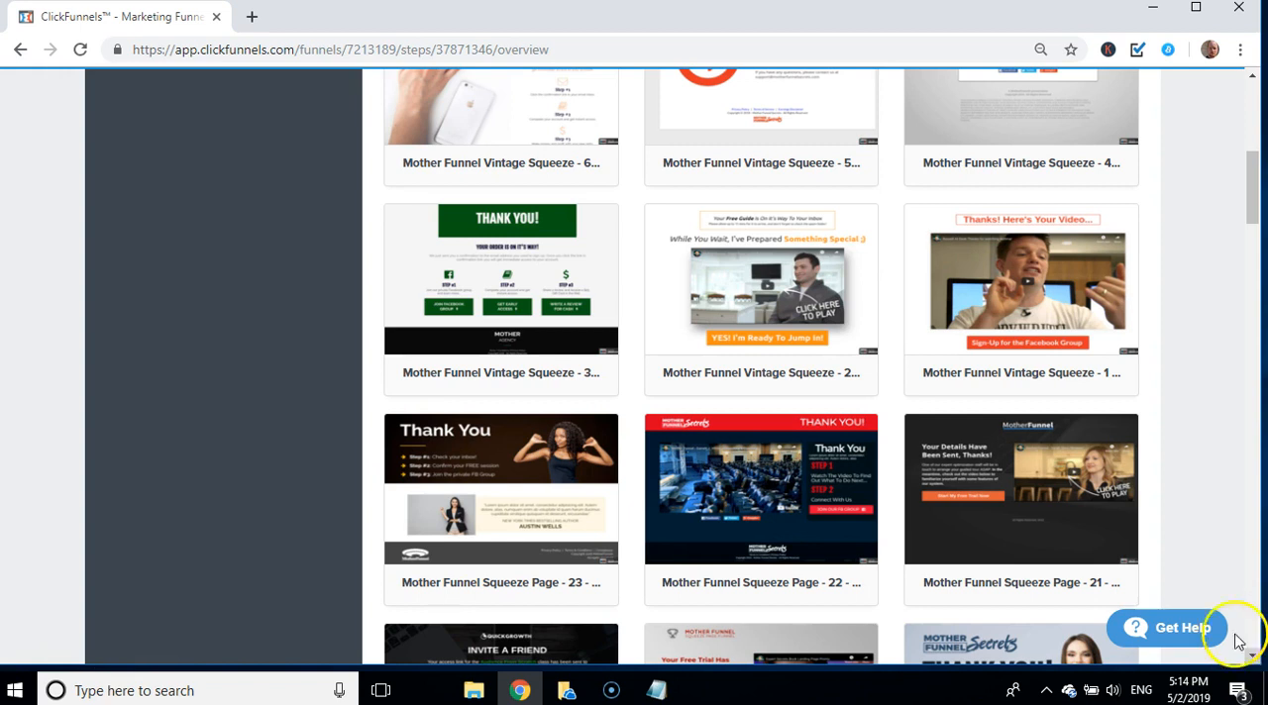
pyautogui.moveTo(1060, 345)
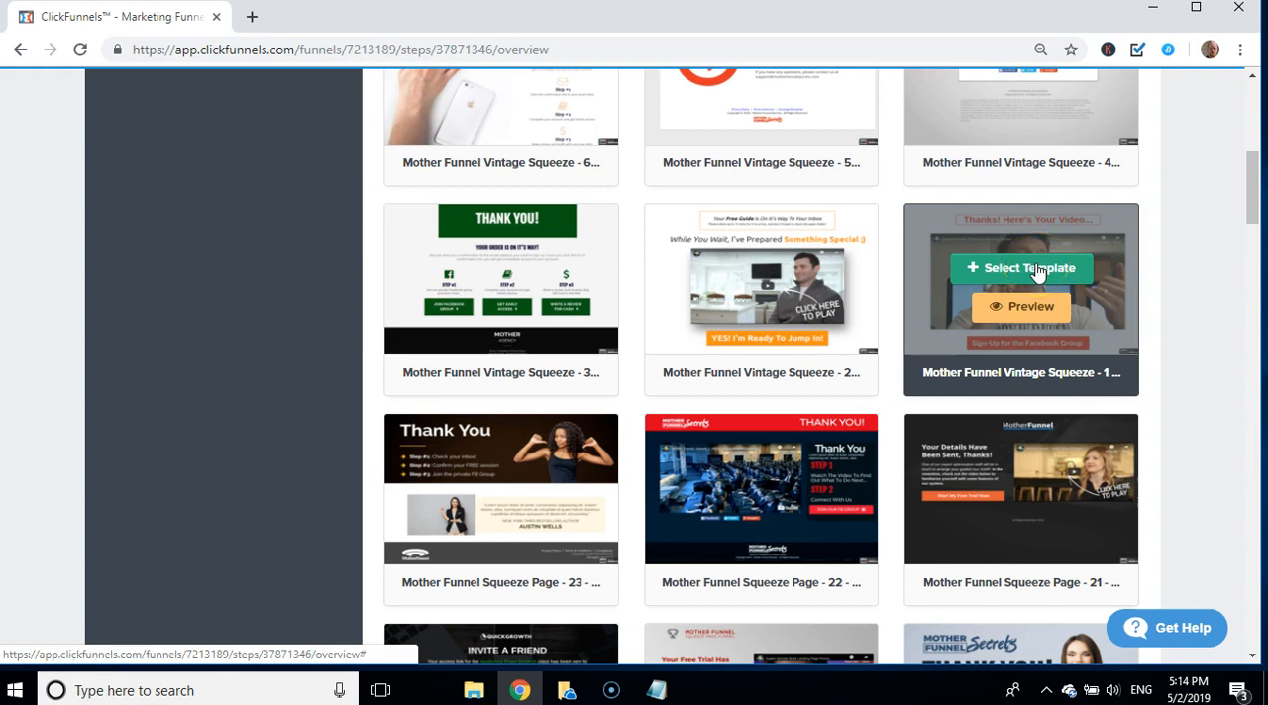
pyautogui.click(1035, 270)
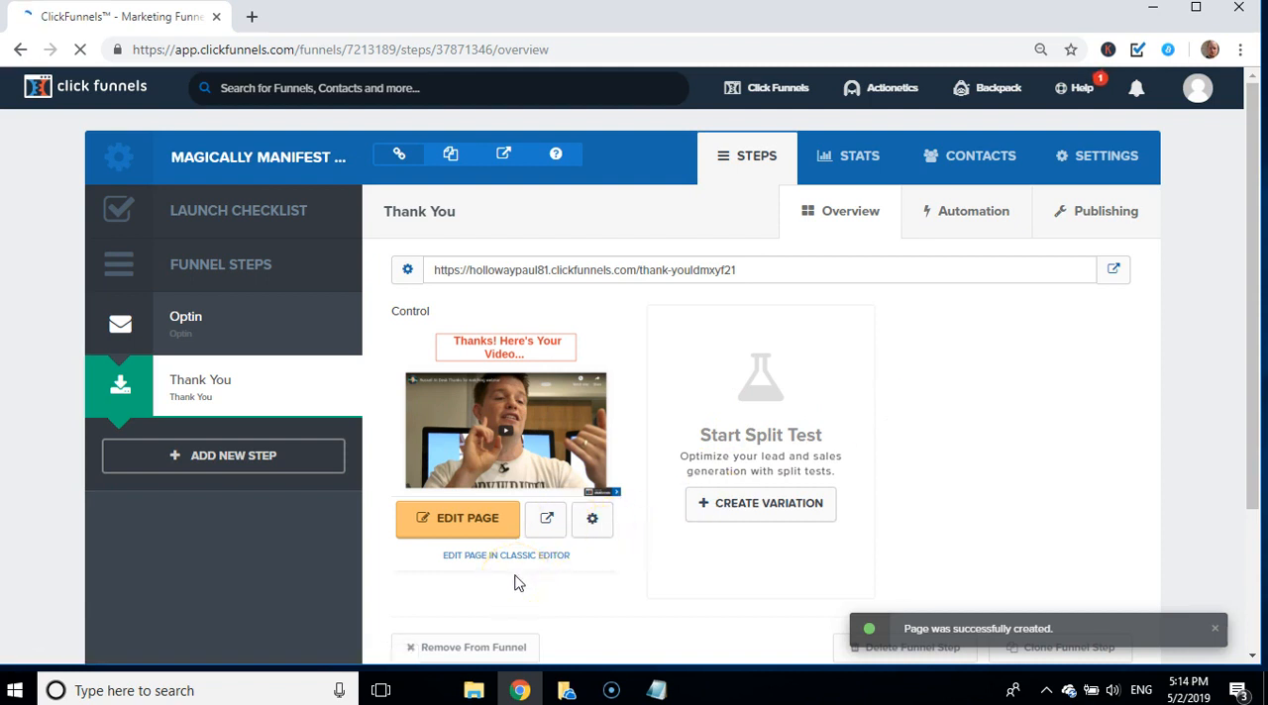
# Step: Open the thank-you page for editing and delete its "Thanks! Here's Your Video..." headline together with the row that held it
pyautogui.click(452, 522)
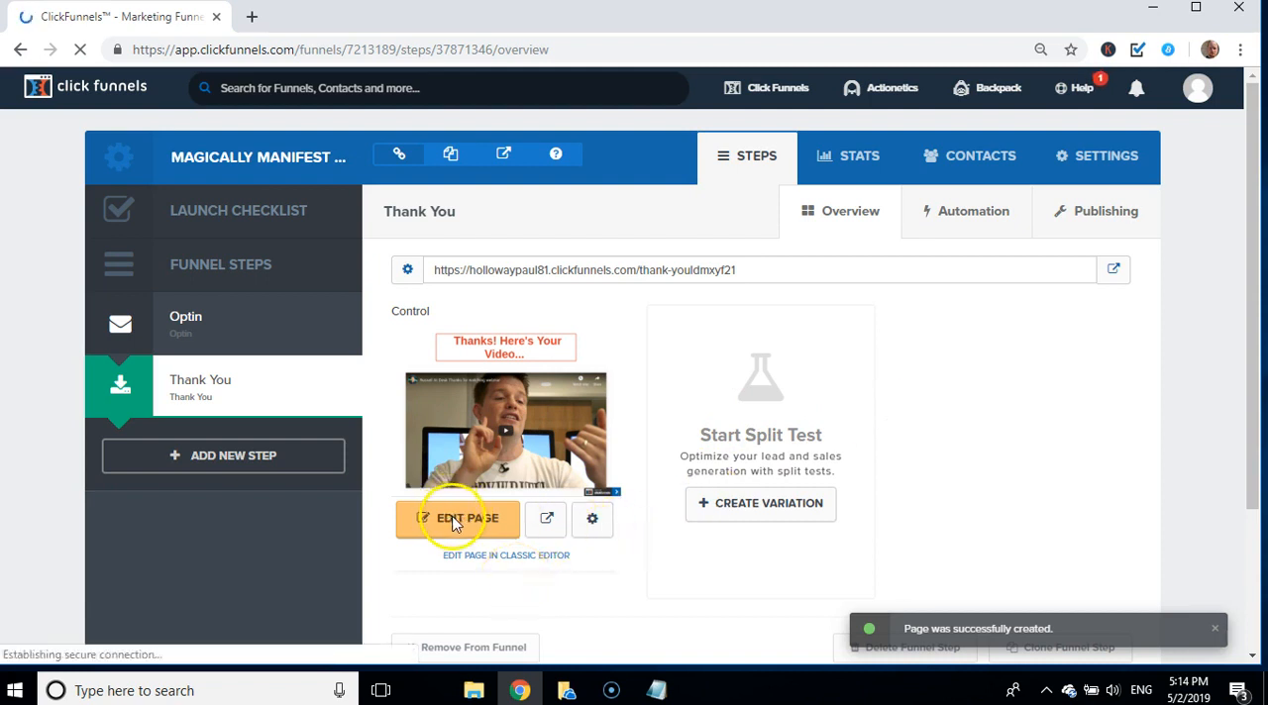
pyautogui.click(447, 524)
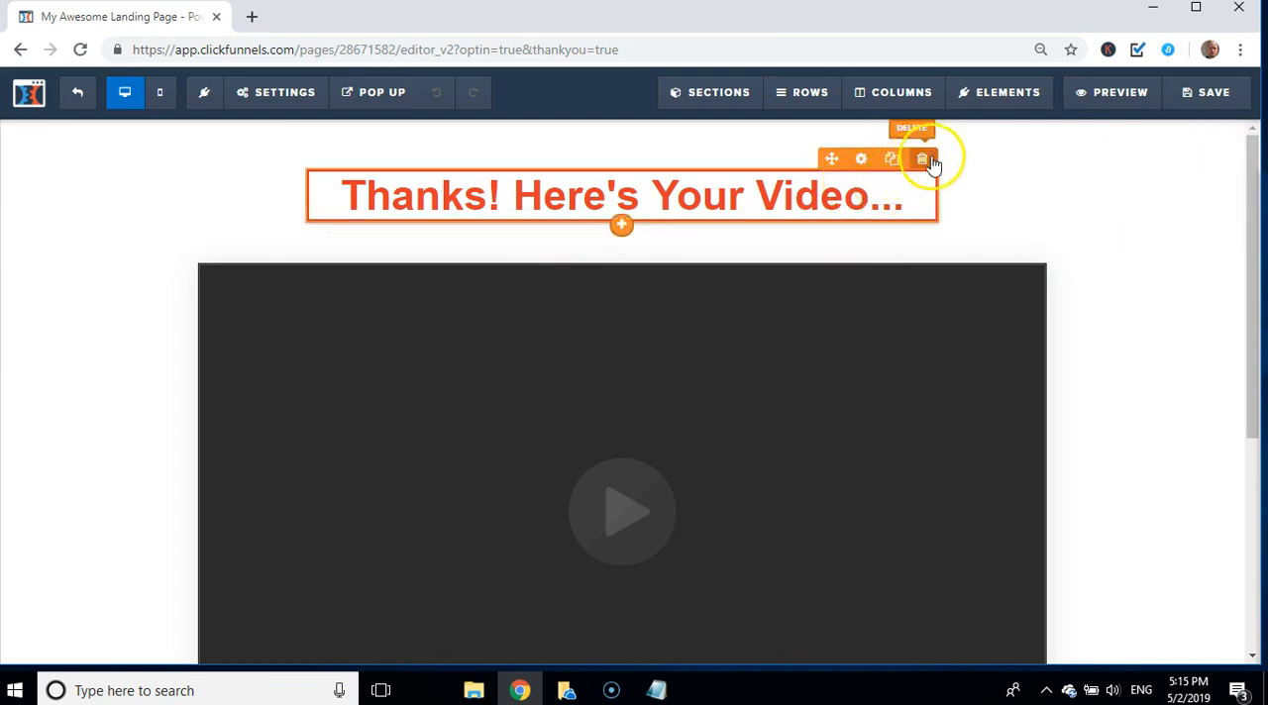
pyautogui.click(925, 161)
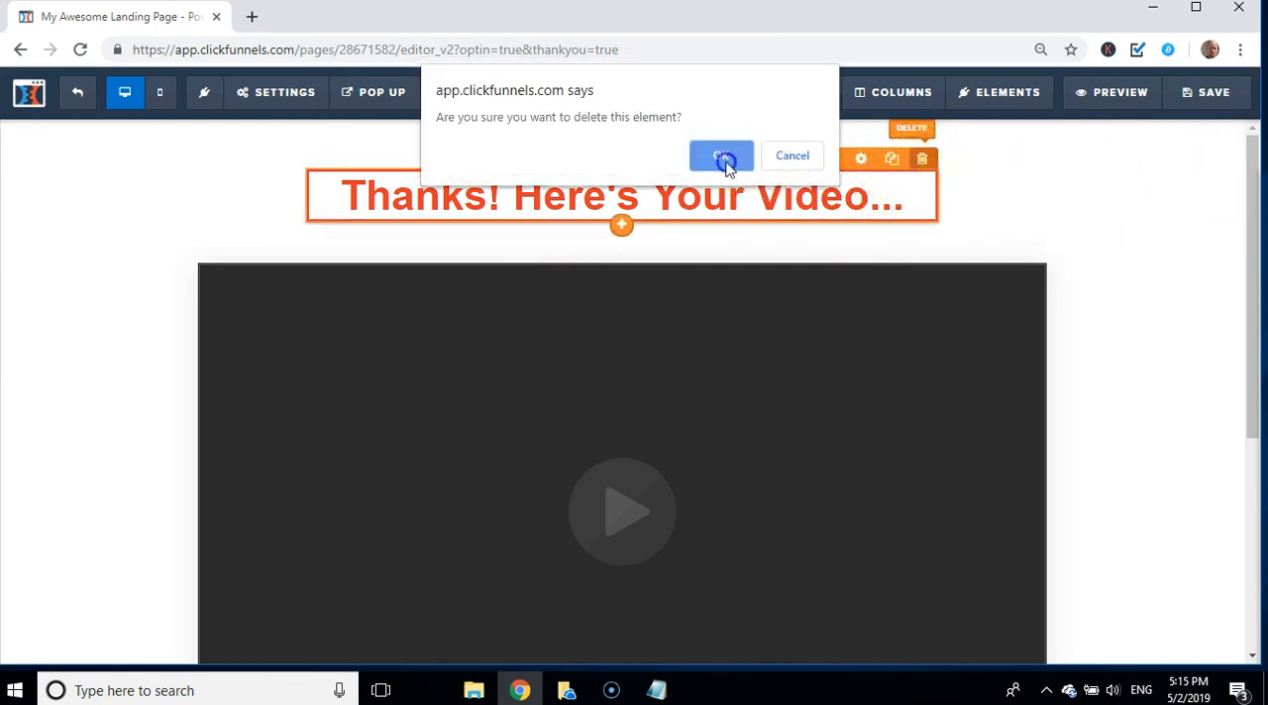
pyautogui.click(722, 154)
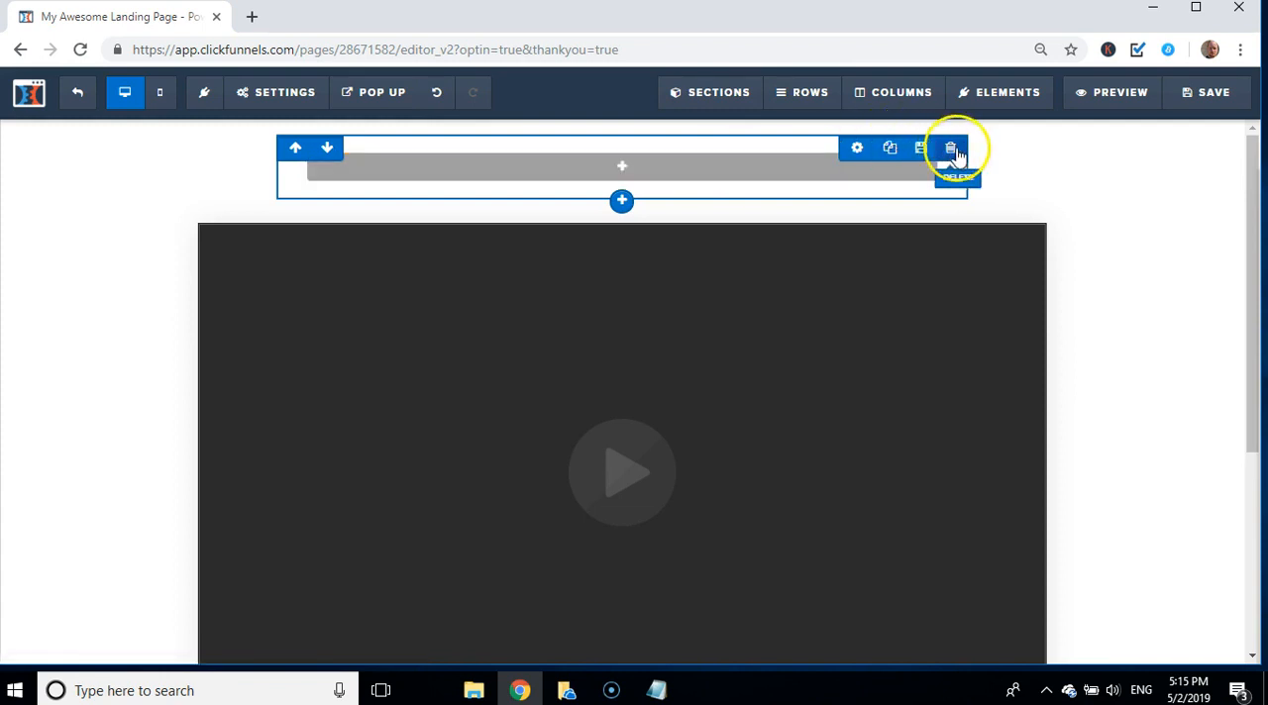
pyautogui.click(950, 149)
pyautogui.click(722, 154)
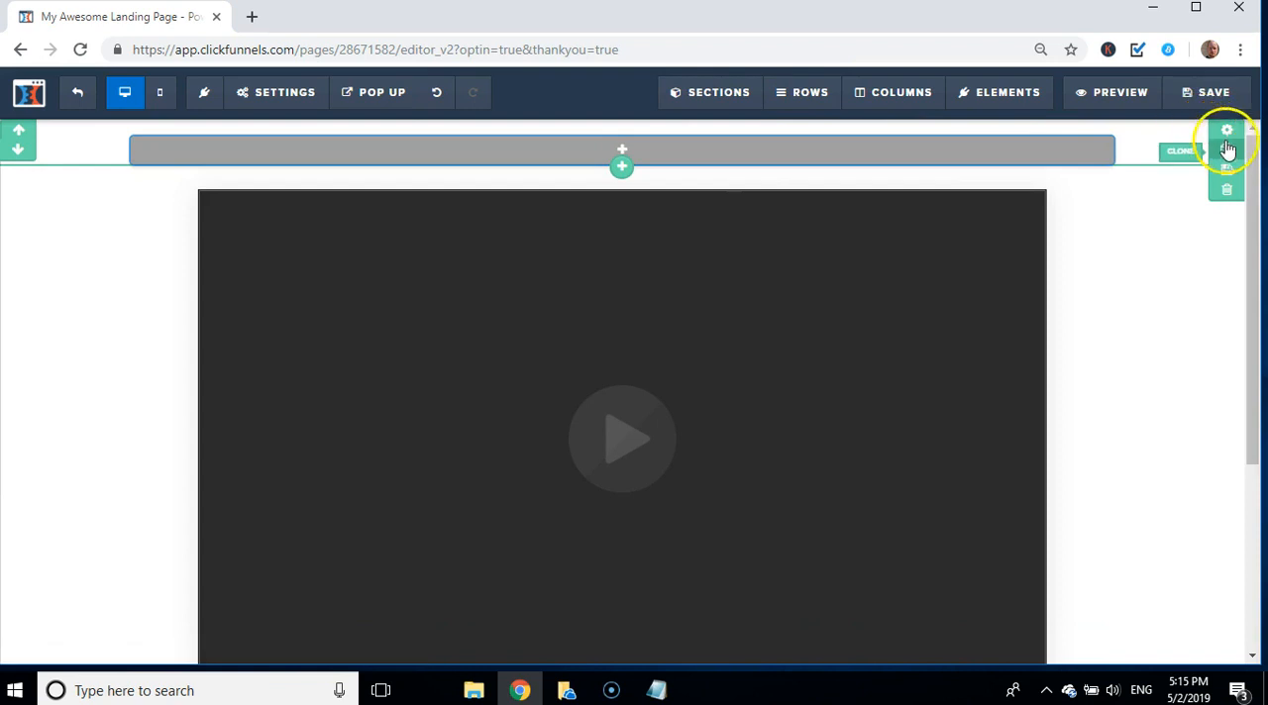
# Step: Delete the emptied section above the video, and the Mother Funnel Secrets footer row together with its section
pyautogui.click(1226, 189)
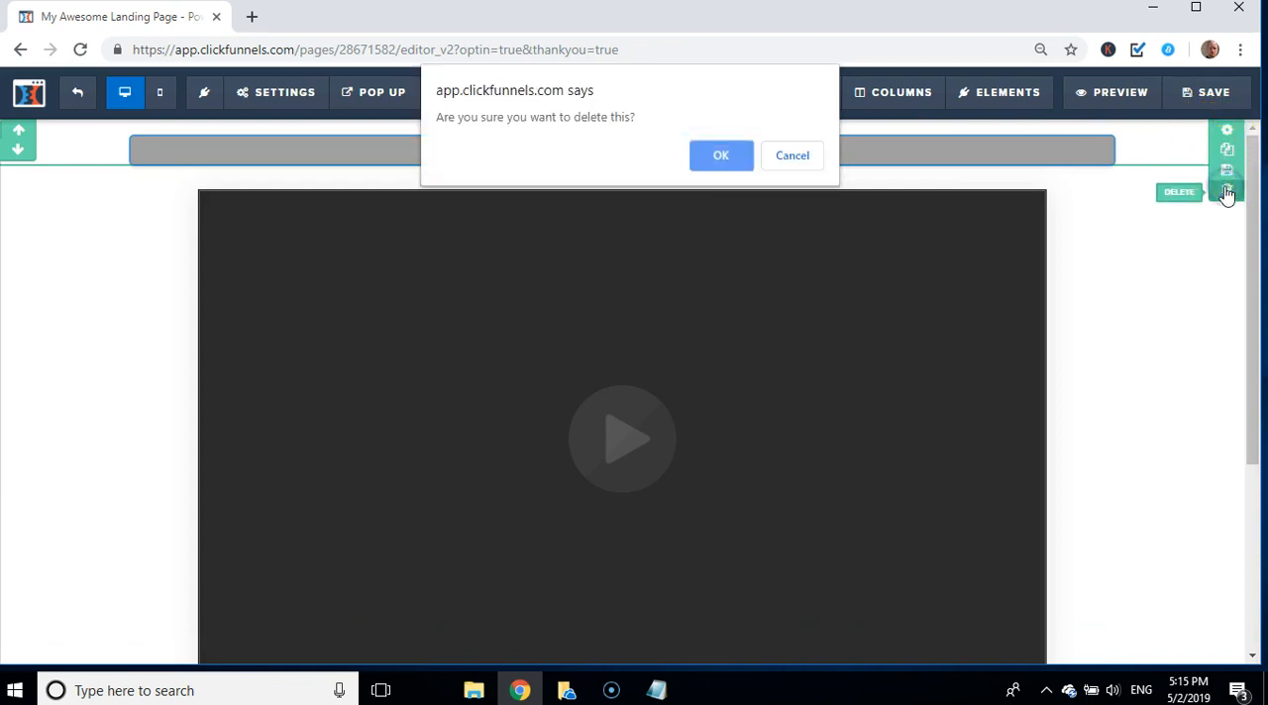
pyautogui.click(720, 154)
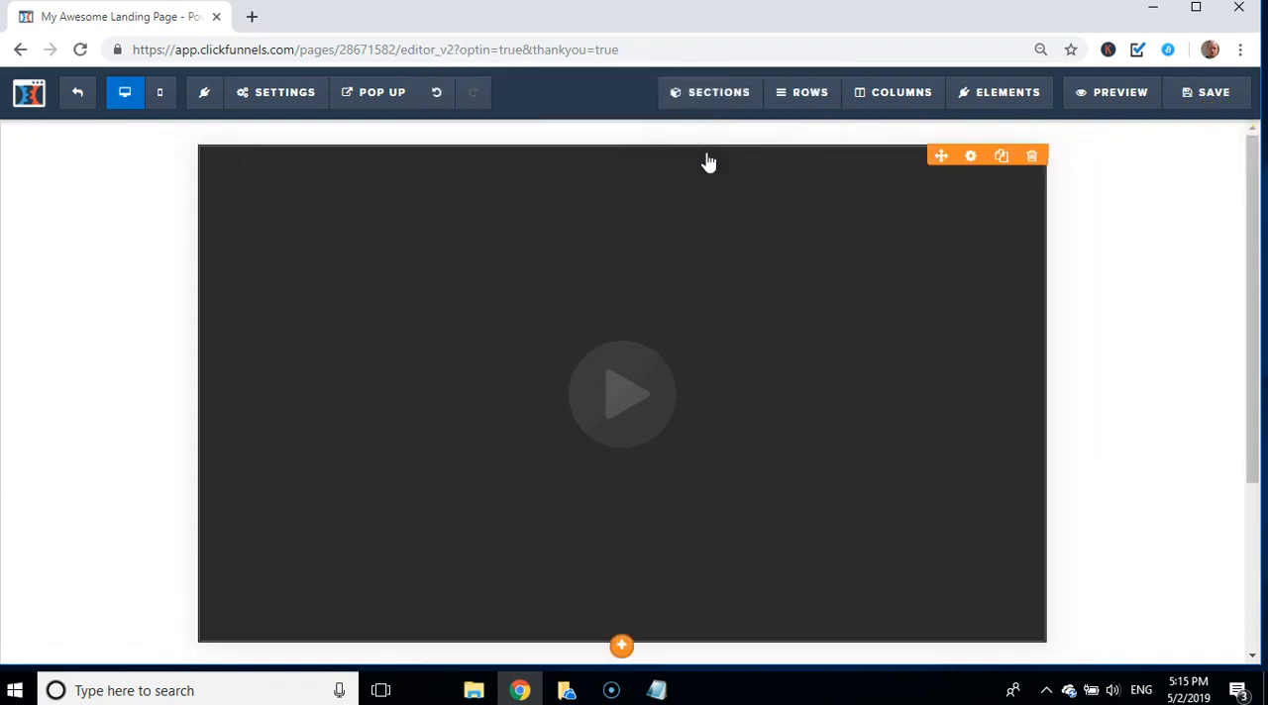
pyautogui.moveTo(1260, 261); pyautogui.dragTo(1259, 431)
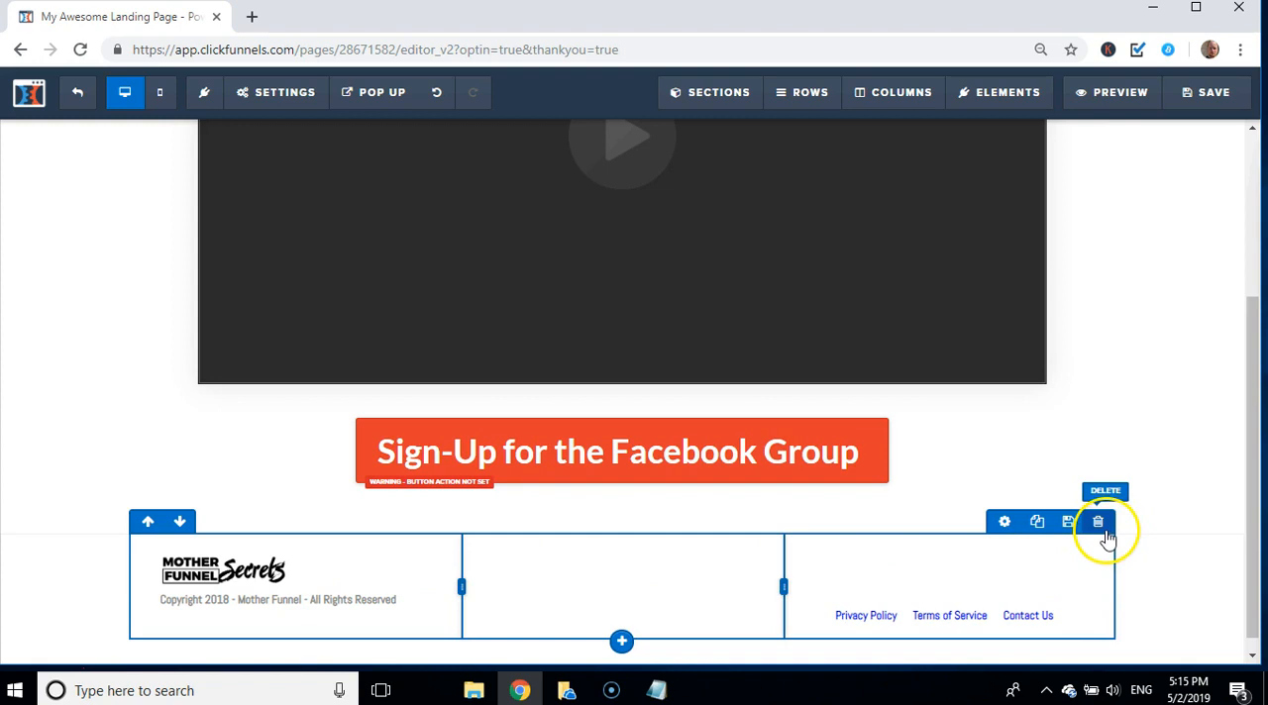
pyautogui.click(1109, 528)
pyautogui.click(709, 159)
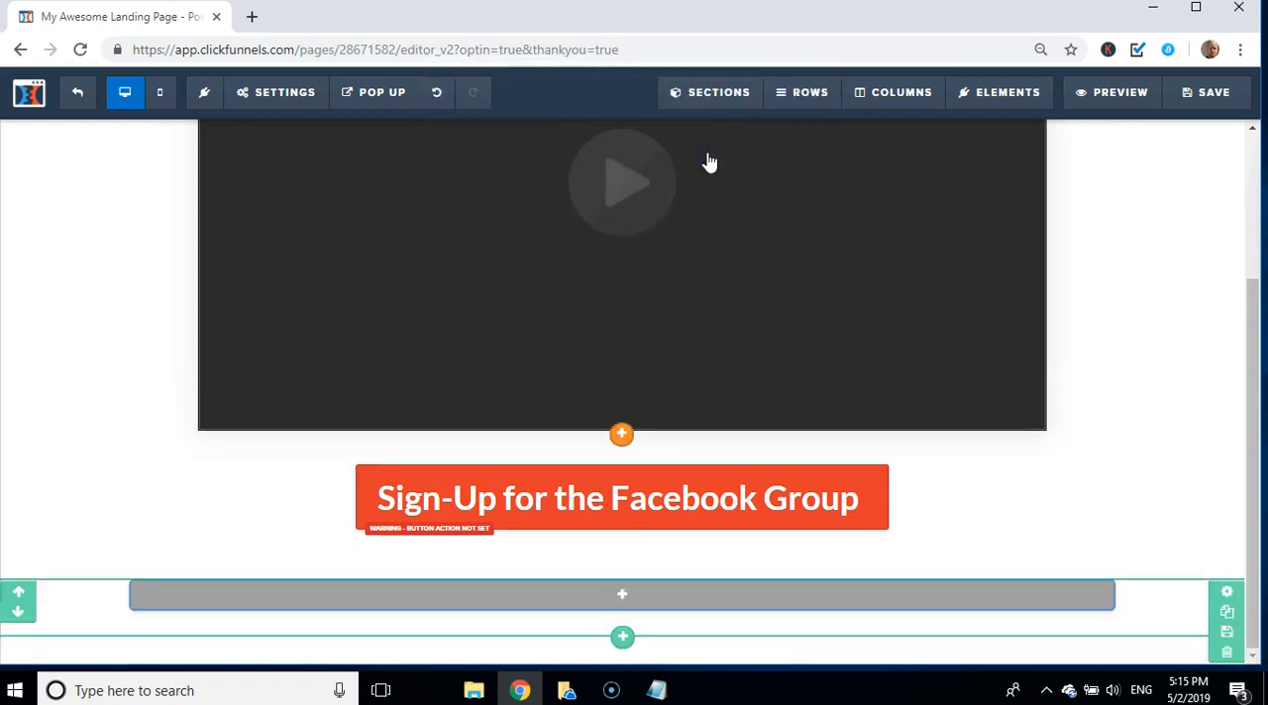
pyautogui.click(1228, 655)
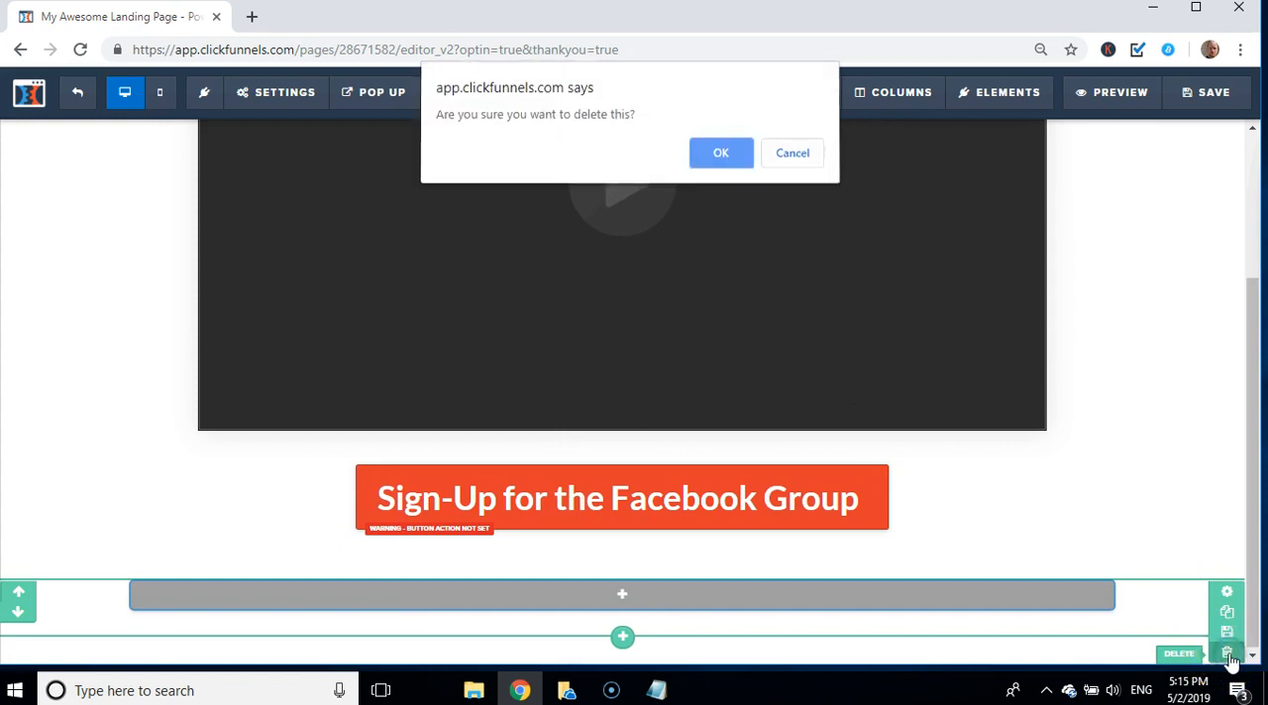
pyautogui.click(709, 161)
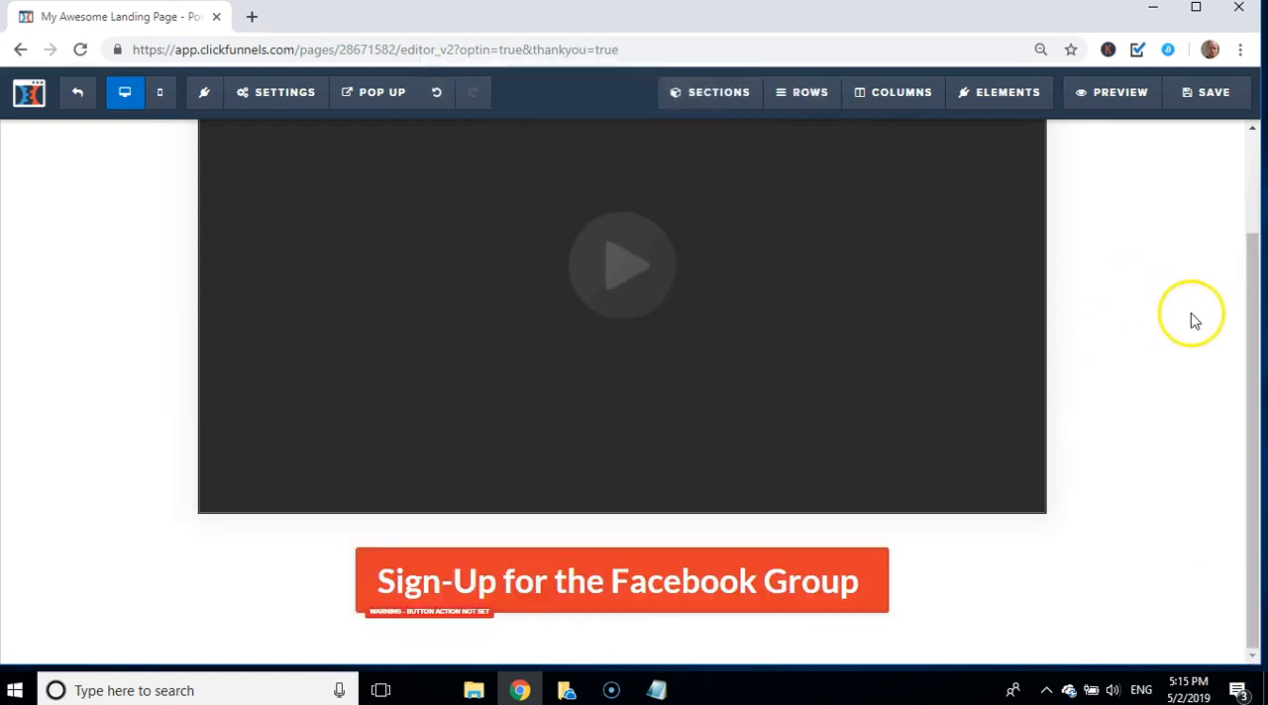
pyautogui.moveTo(1251, 311); pyautogui.dragTo(1215, 198)
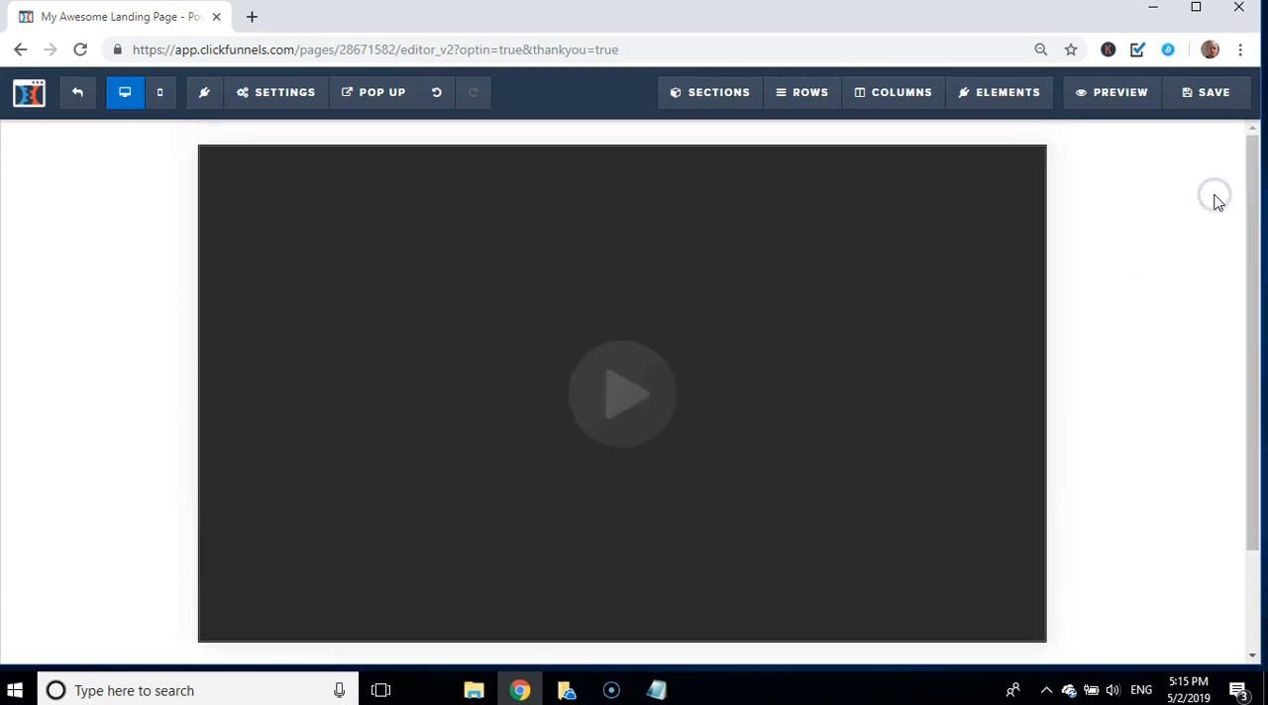
pyautogui.click(656, 689)
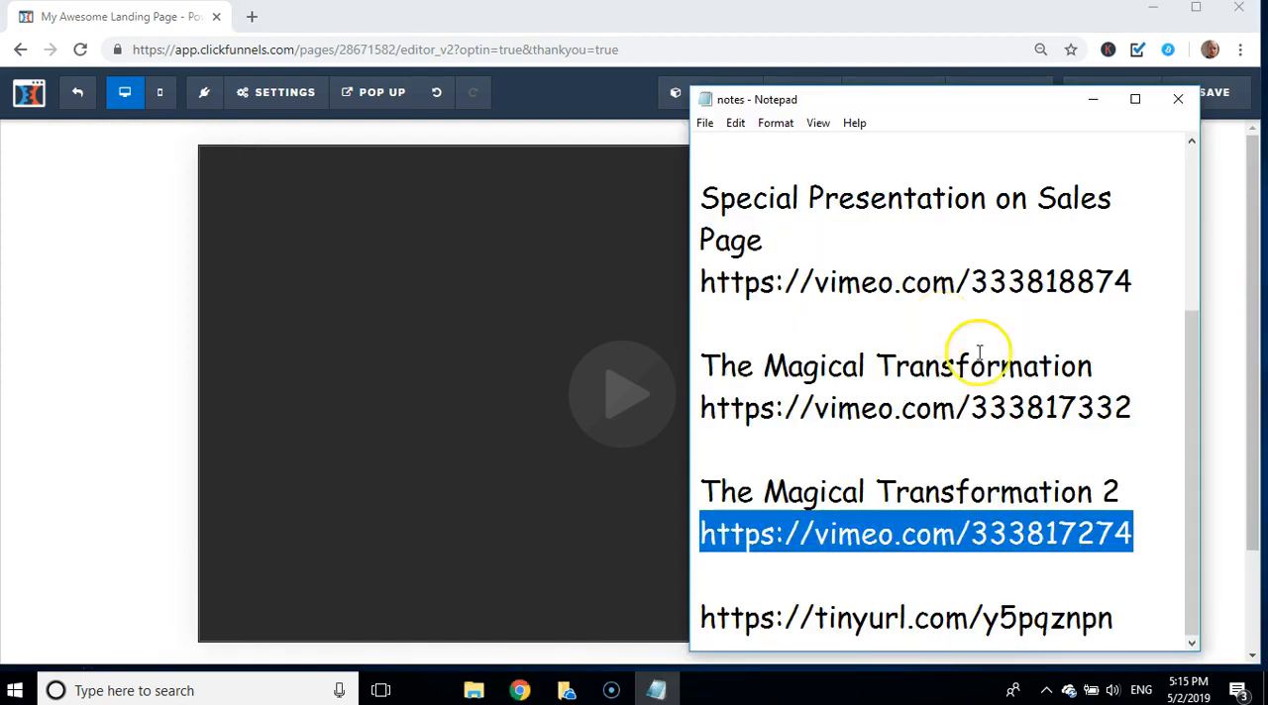
pyautogui.click(1077, 414)
pyautogui.moveTo(1149, 412); pyautogui.dragTo(703, 408)
pyautogui.hotkey('ctrl', 'c')
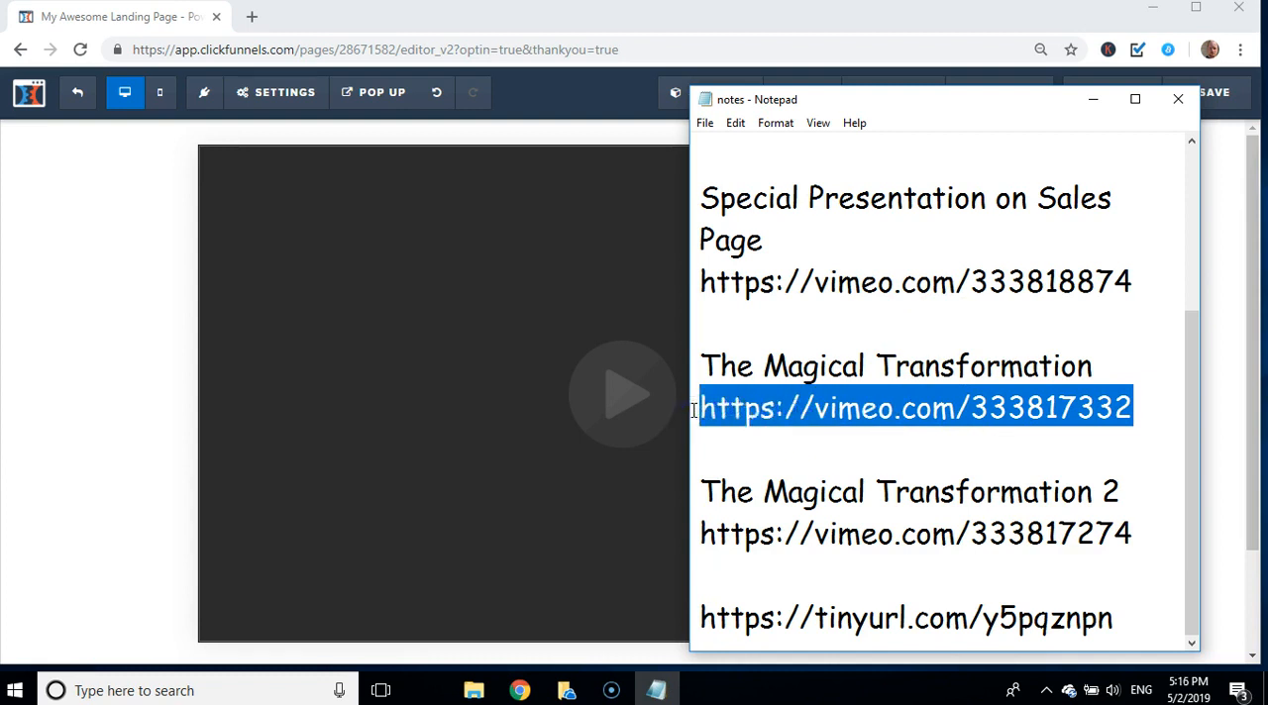
pyautogui.click(389, 359)
pyautogui.click(647, 340)
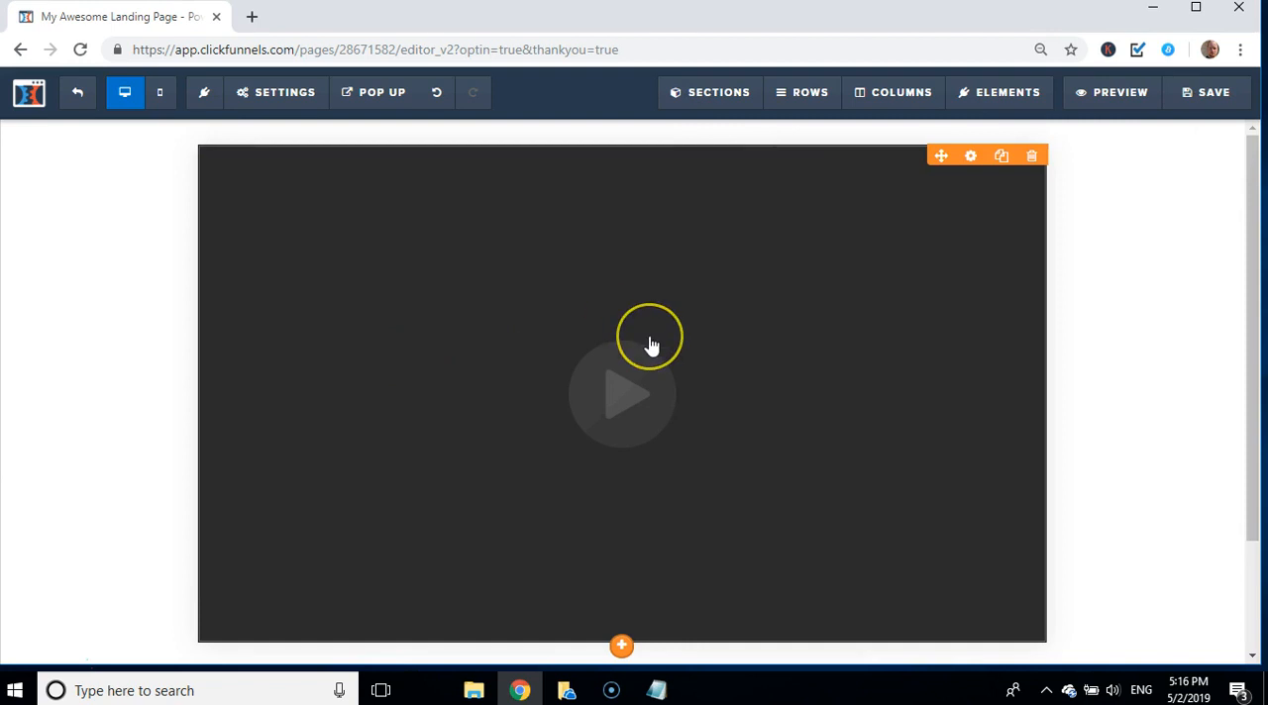
pyautogui.click(901, 349)
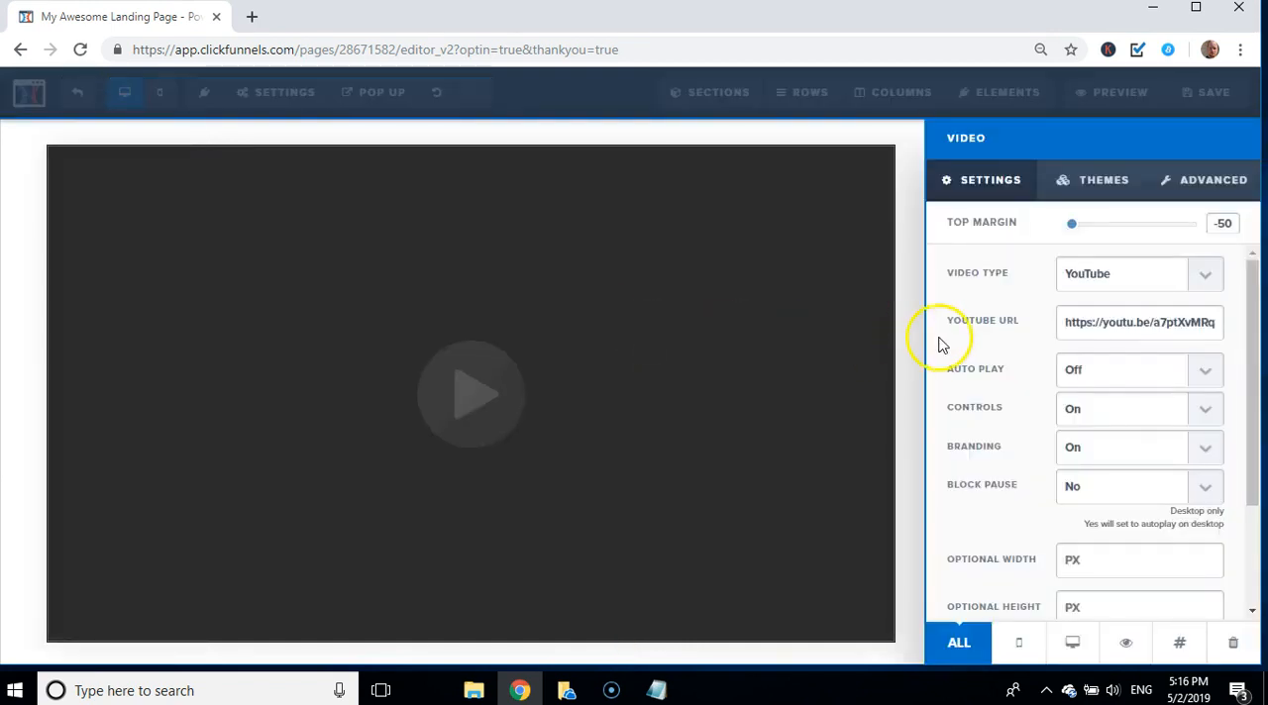
pyautogui.click(1173, 282)
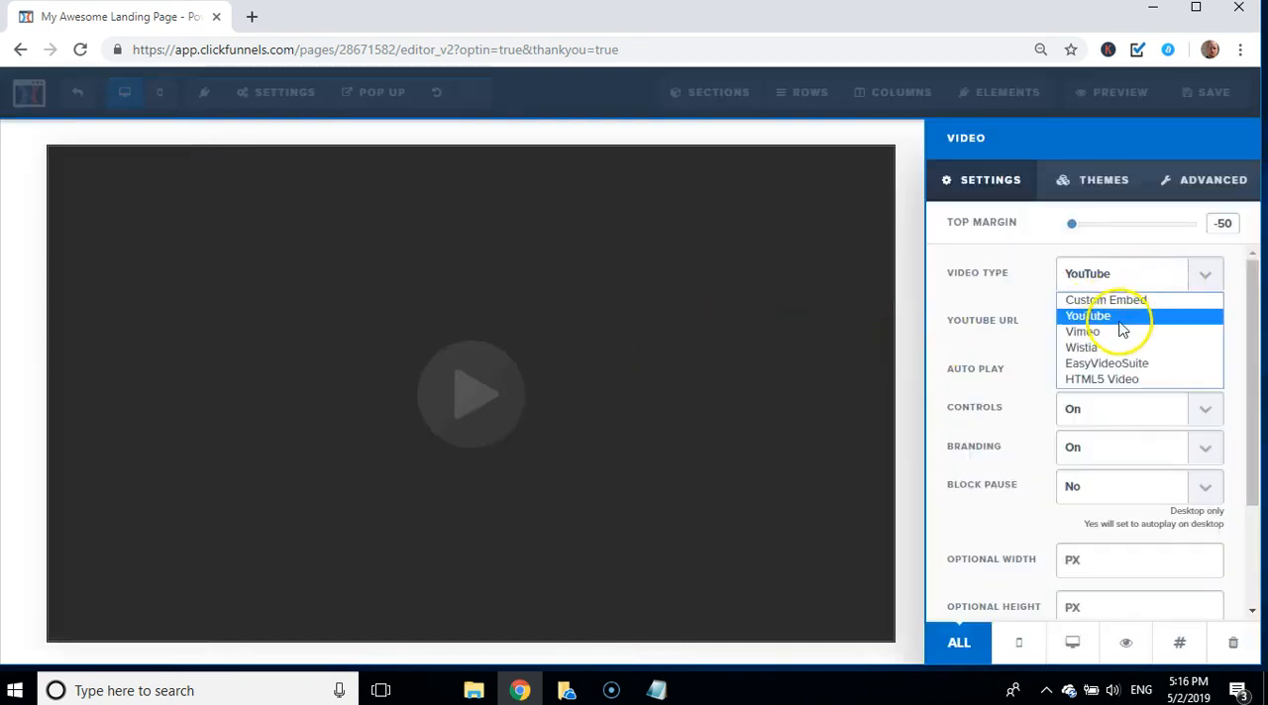
pyautogui.click(1097, 331)
pyautogui.click(1083, 324)
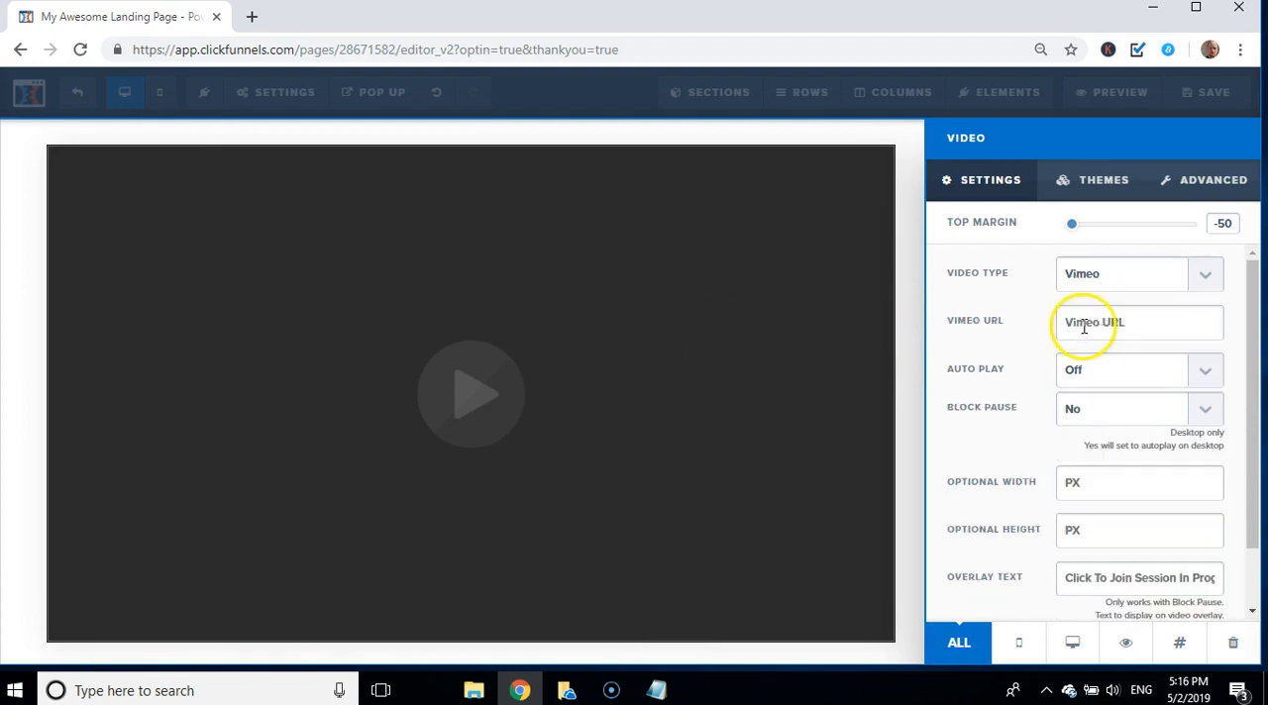
pyautogui.hotkey('ctrl', 'v')
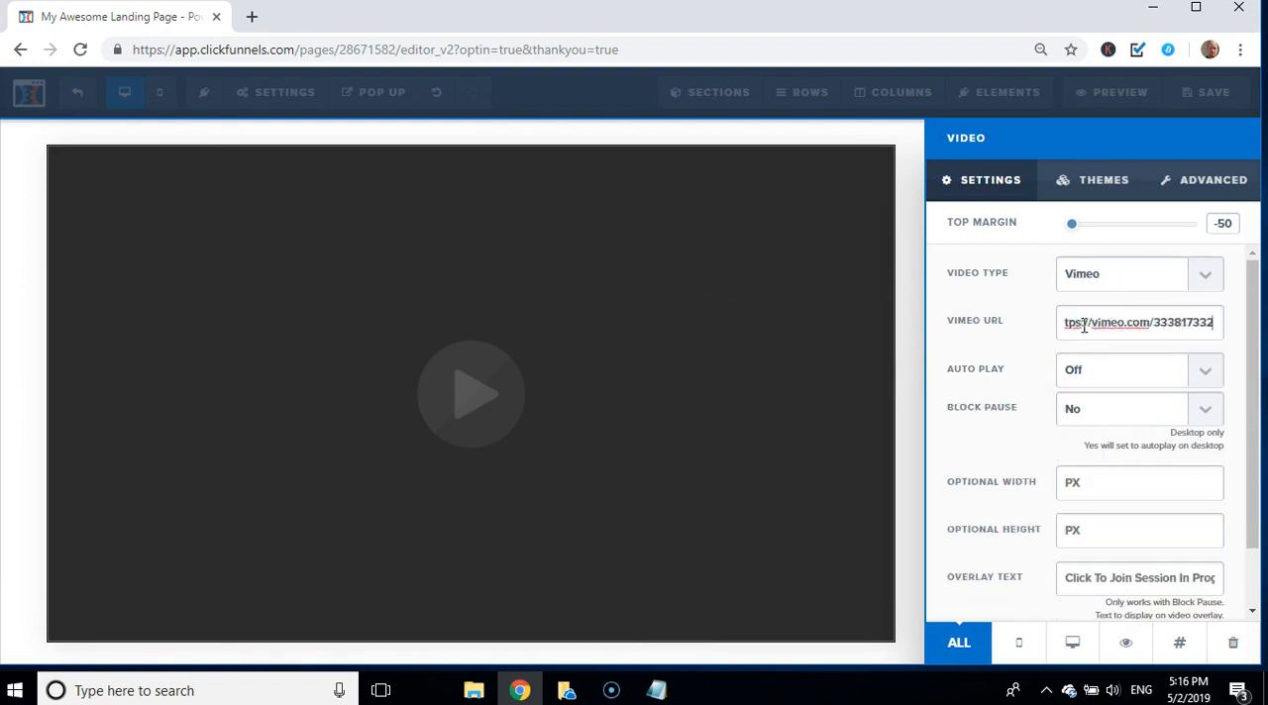
# Step: Turn on auto play for the video and save the page, dismissing the SEO meta data settings
pyautogui.click(1118, 371)
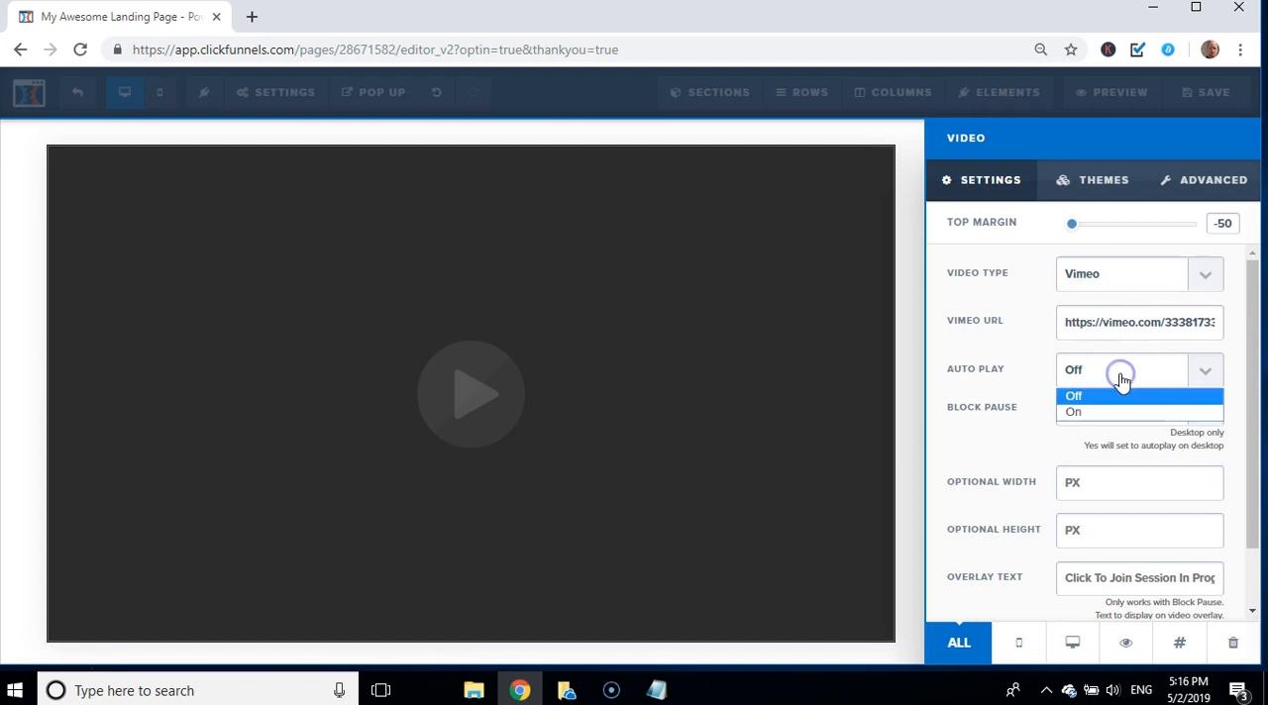
pyautogui.click(1077, 412)
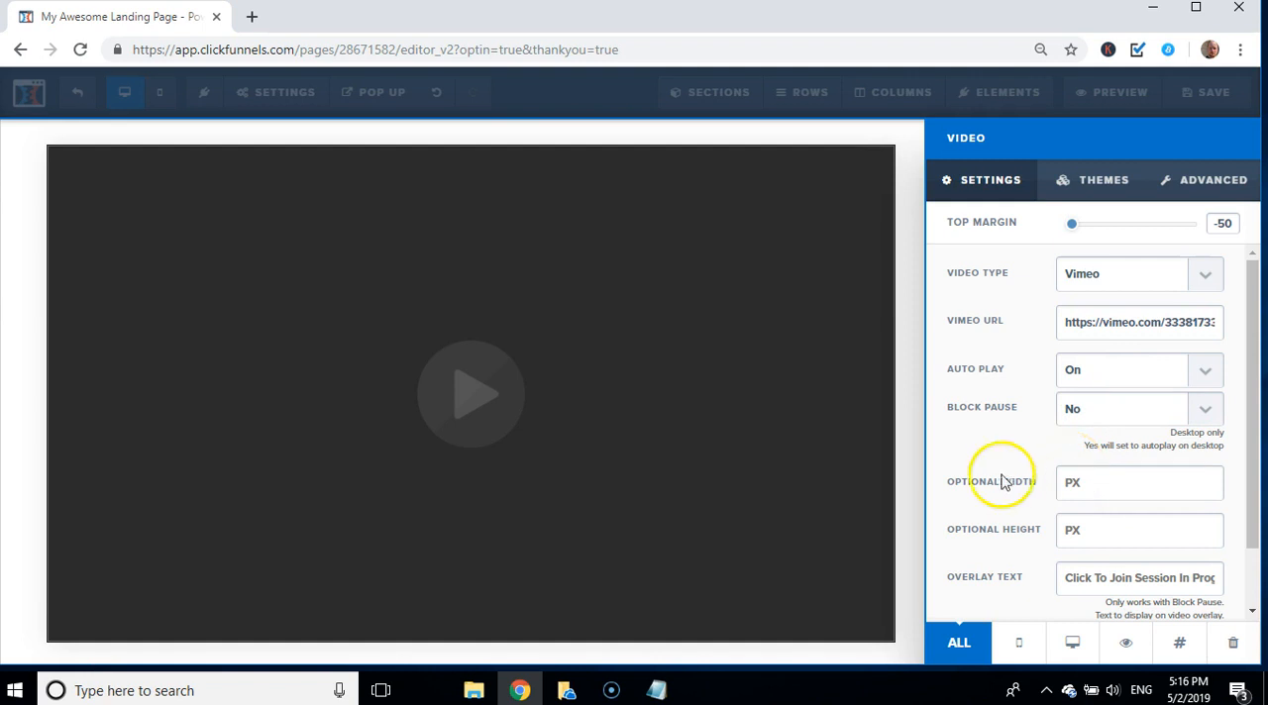
pyautogui.click(908, 451)
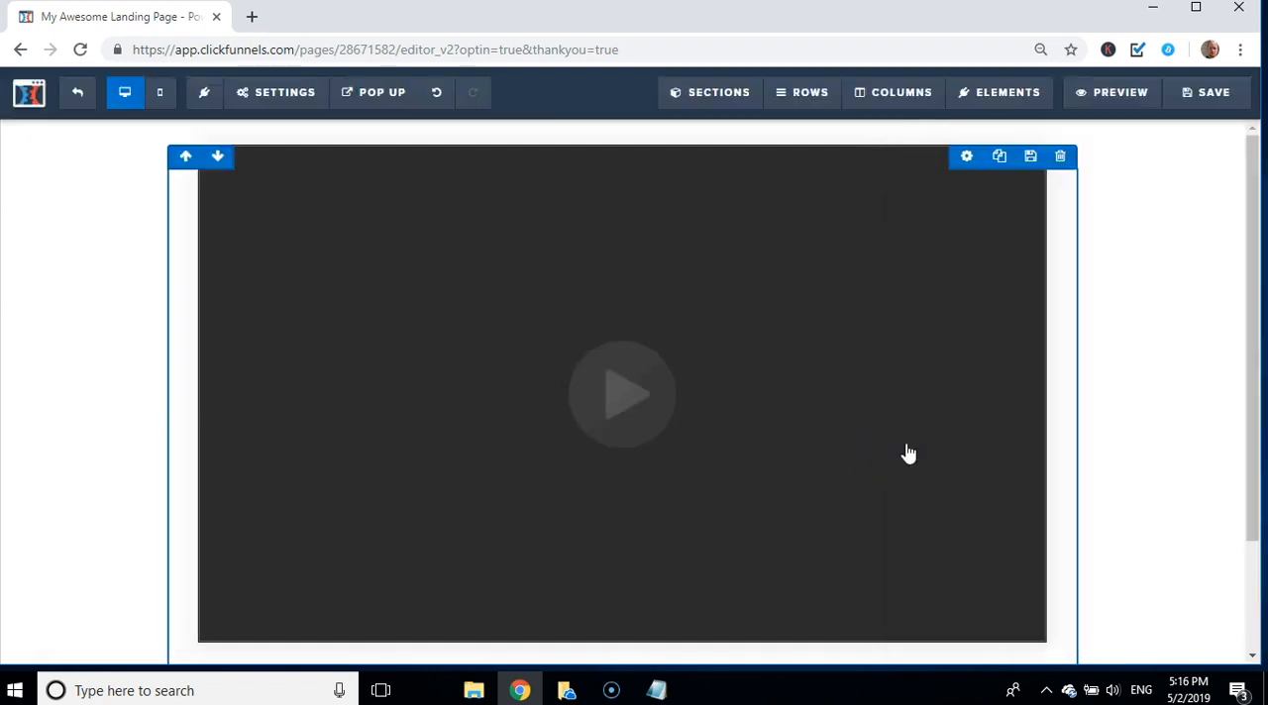
pyautogui.click(1214, 101)
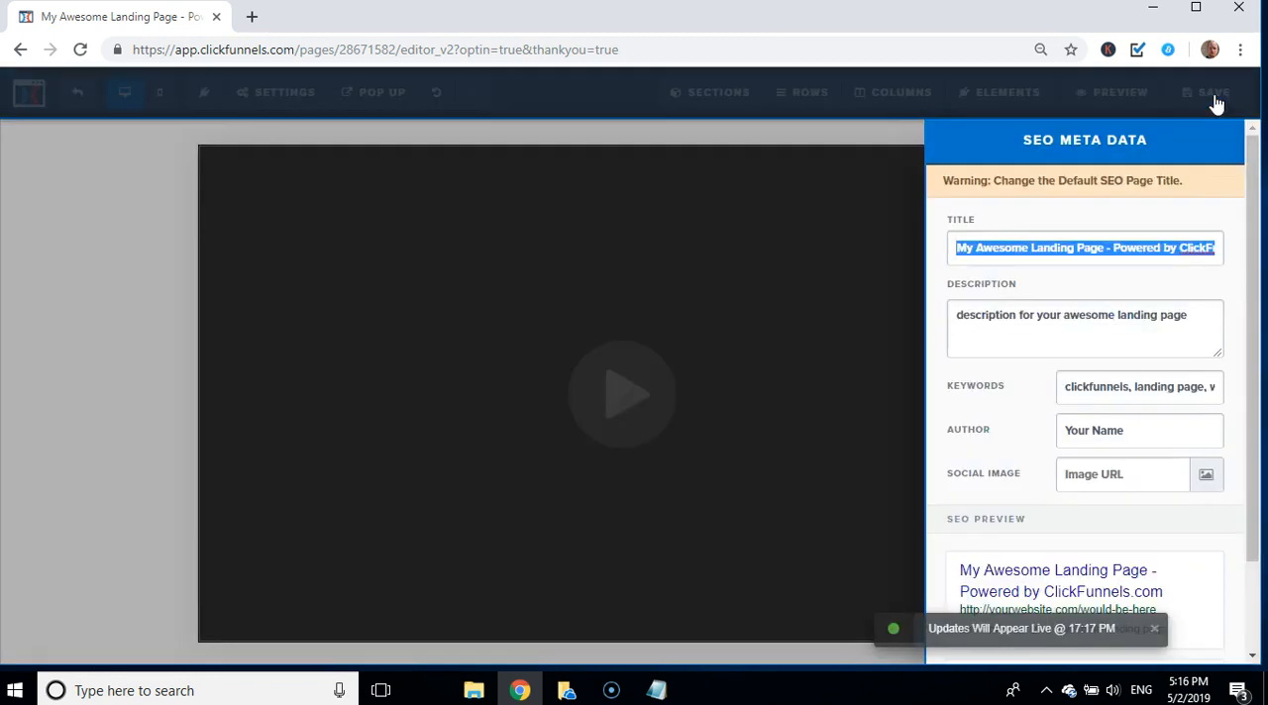
pyautogui.click(750, 326)
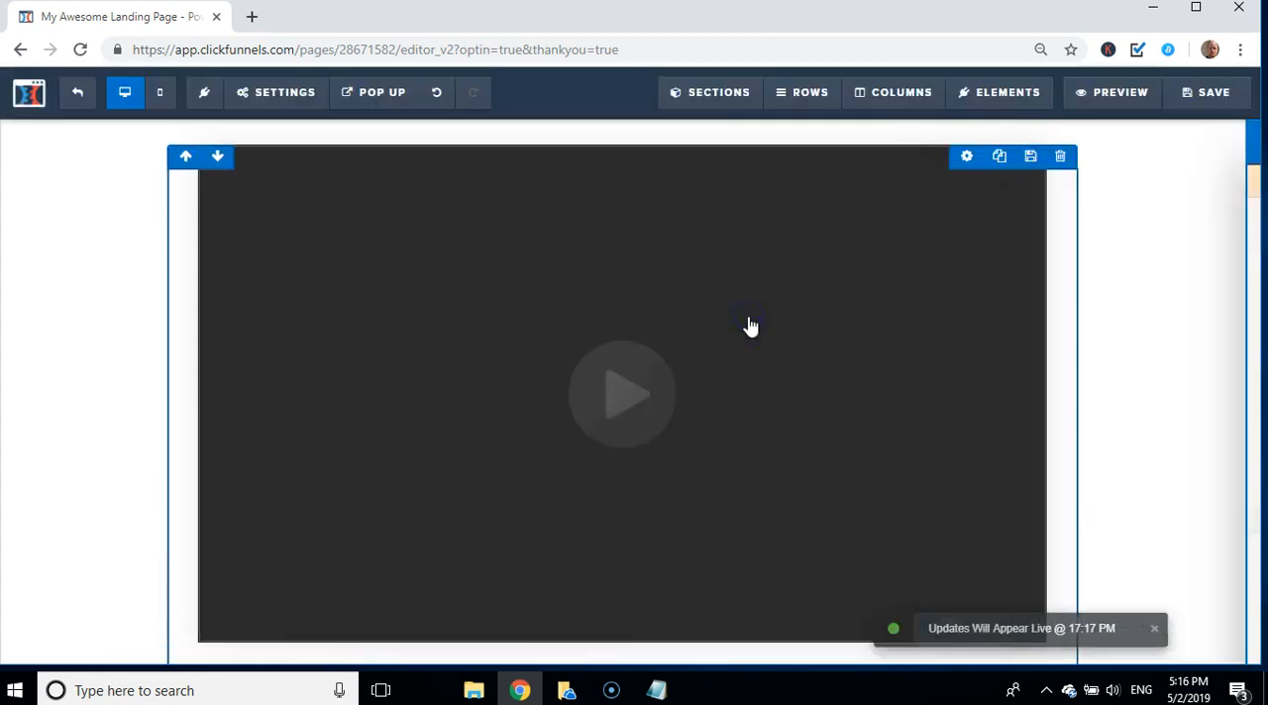
pyautogui.click(1191, 188)
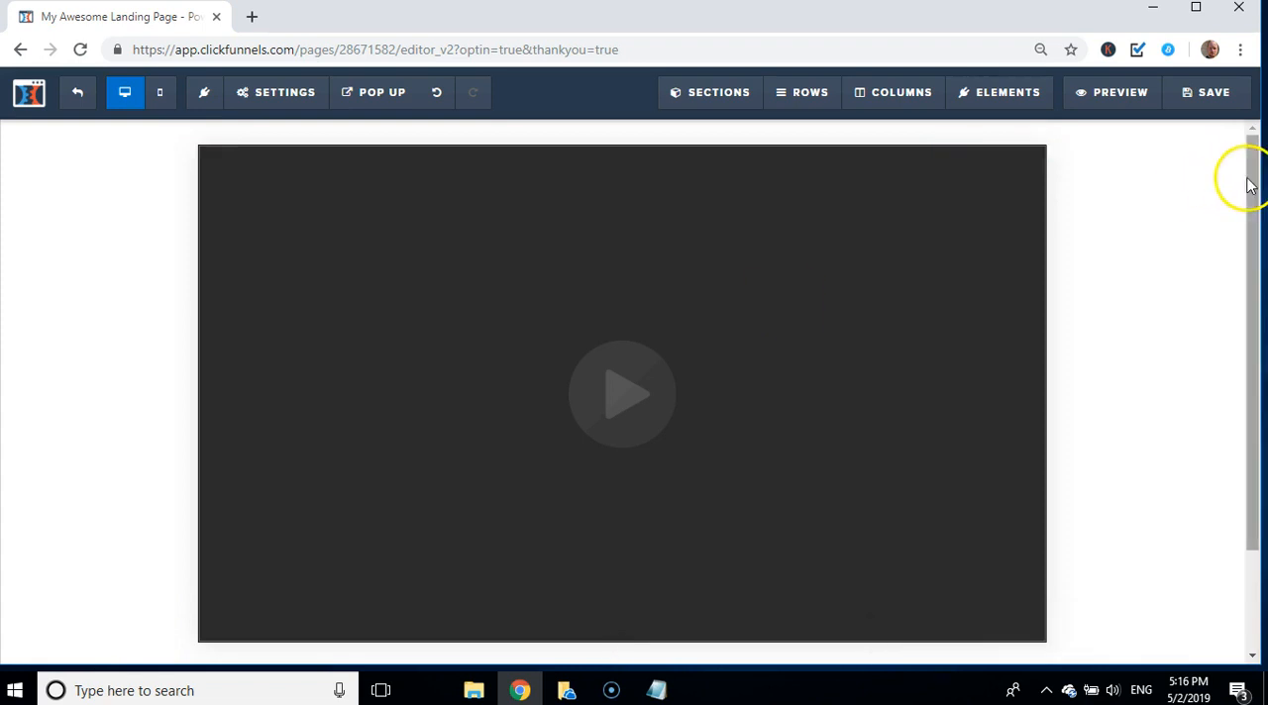
# Step: Change the text of the "Sign-Up for the Facebook Group" button below the video to "Get Started Now"
pyautogui.moveTo(1254, 181); pyautogui.dragTo(1260, 325)
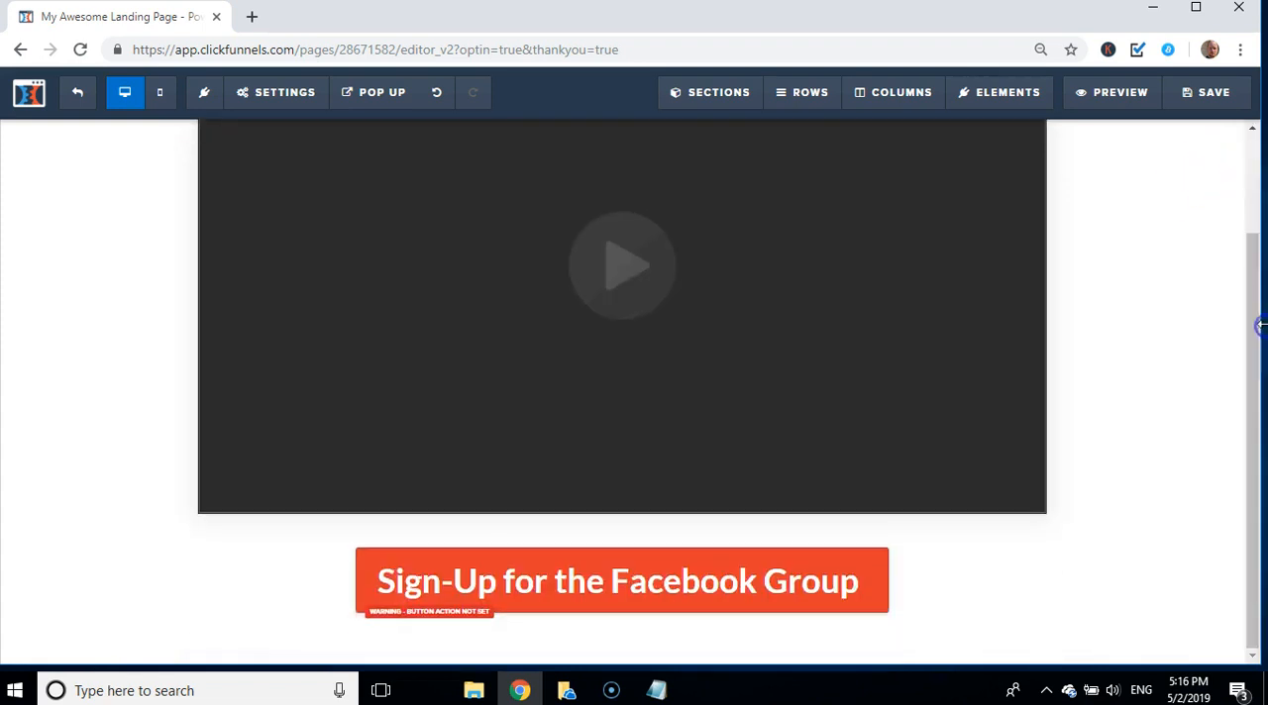
pyautogui.click(741, 574)
pyautogui.click(743, 574)
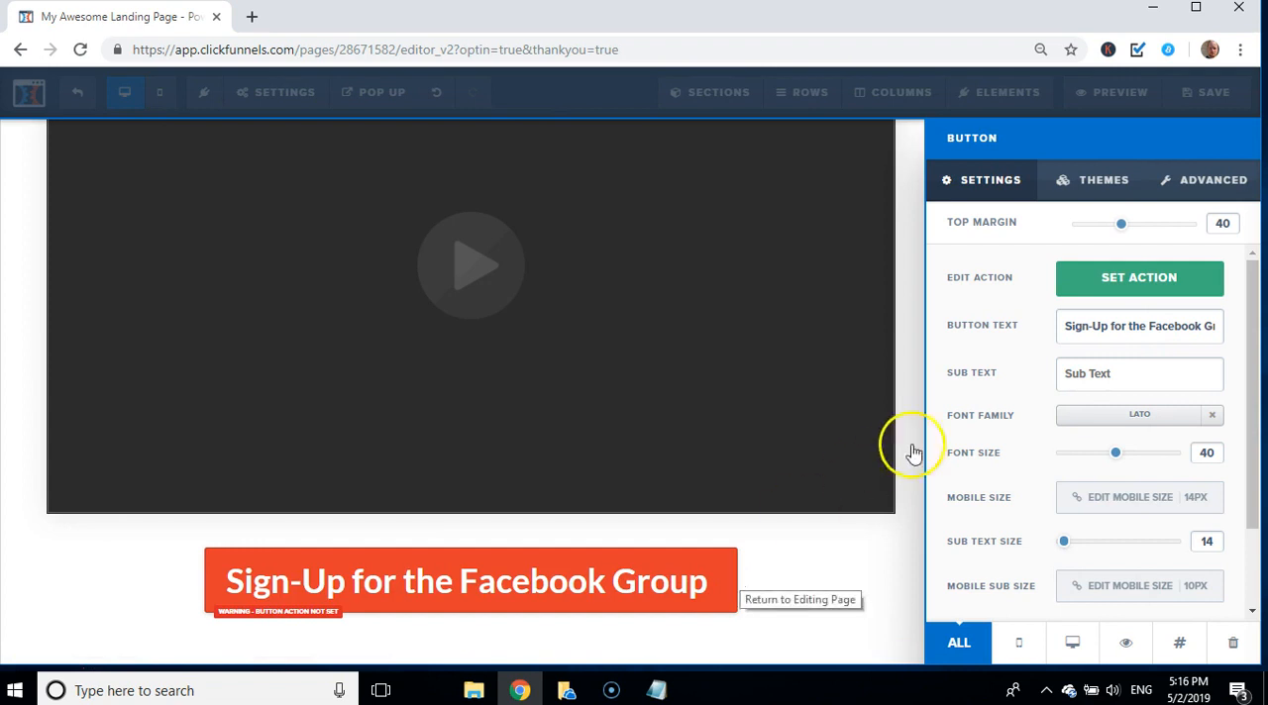
pyautogui.click(1170, 326)
pyautogui.hotkey('ctrl', 'a')
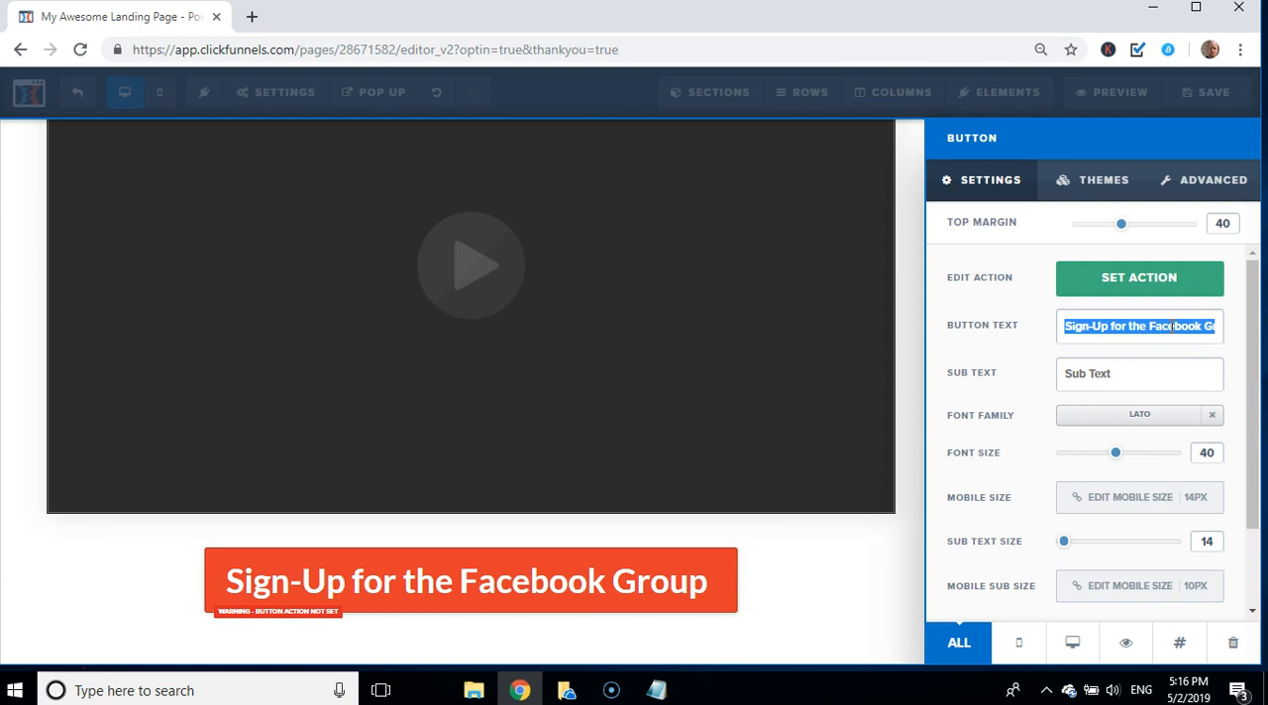
pyautogui.write('Cl')
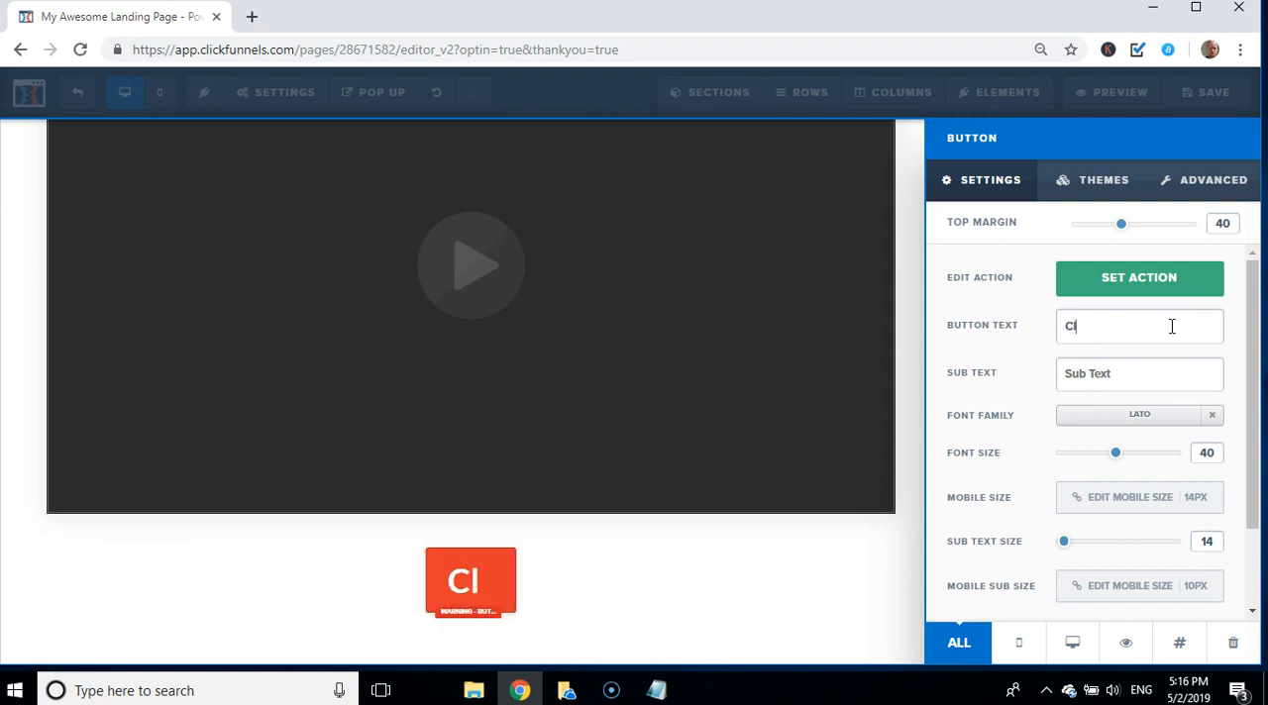
pyautogui.write('ic')
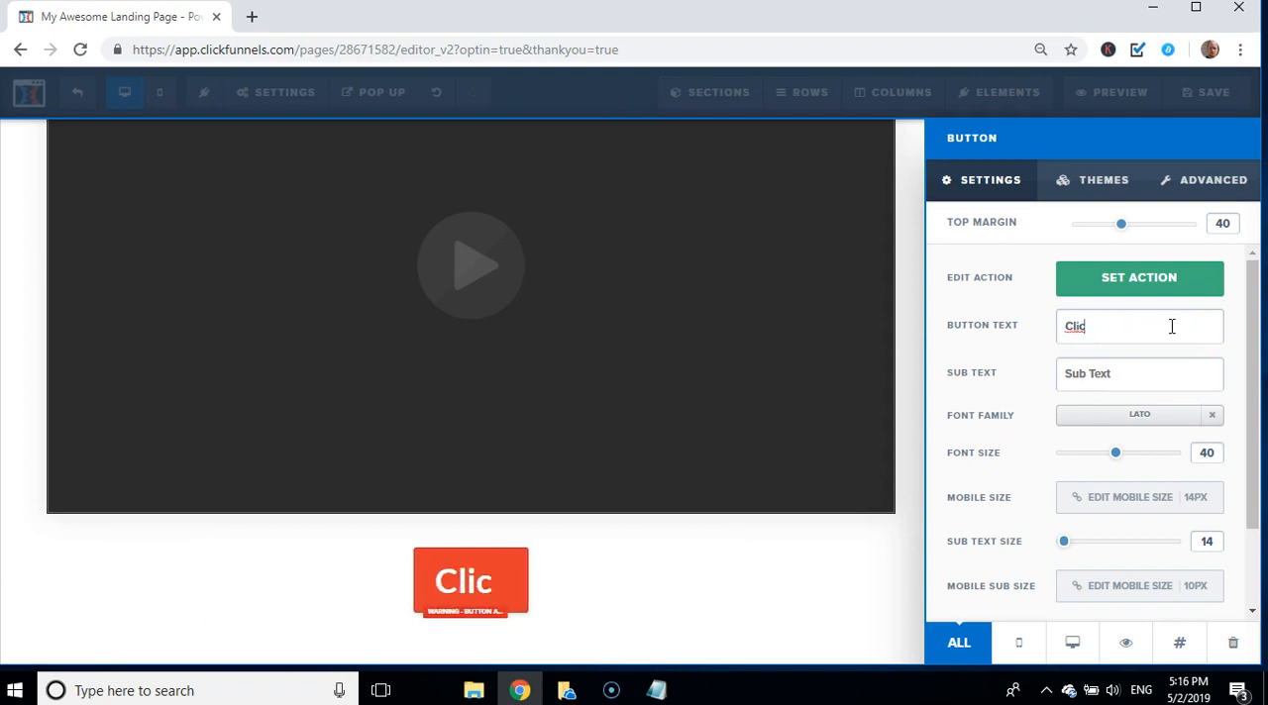
pyautogui.press('BackSpace')
pyautogui.press('BackSpace')
pyautogui.press('BackSpace')
pyautogui.press('BackSpace')
pyautogui.write('g')
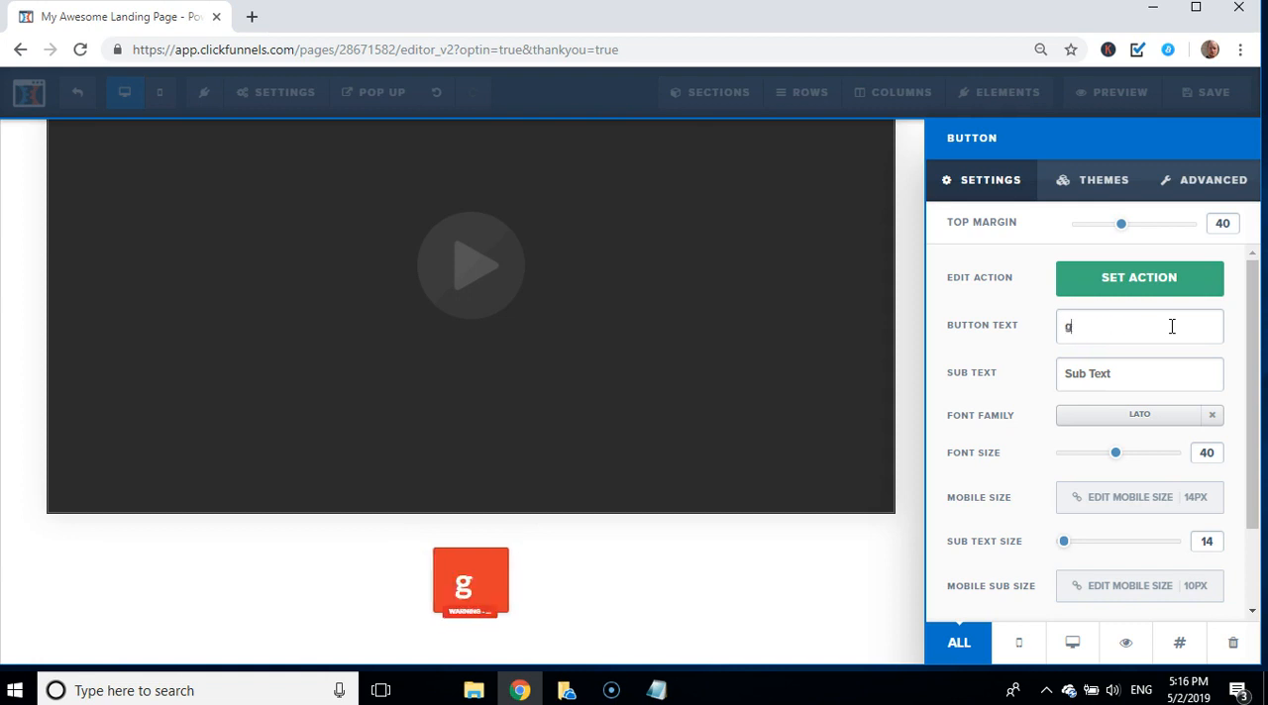
pyautogui.write('ET')
pyautogui.press('BackSpace')
pyautogui.press('BackSpace')
pyautogui.press('BackSpace')
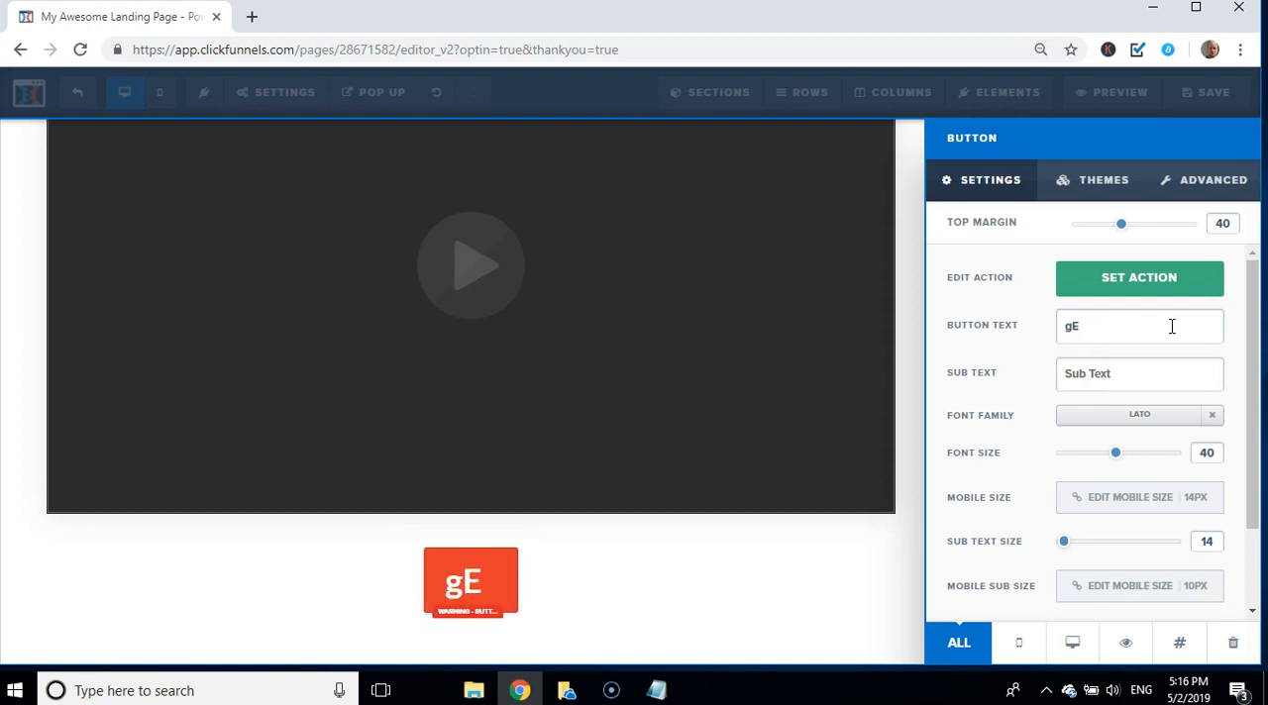
pyautogui.write('Ge')
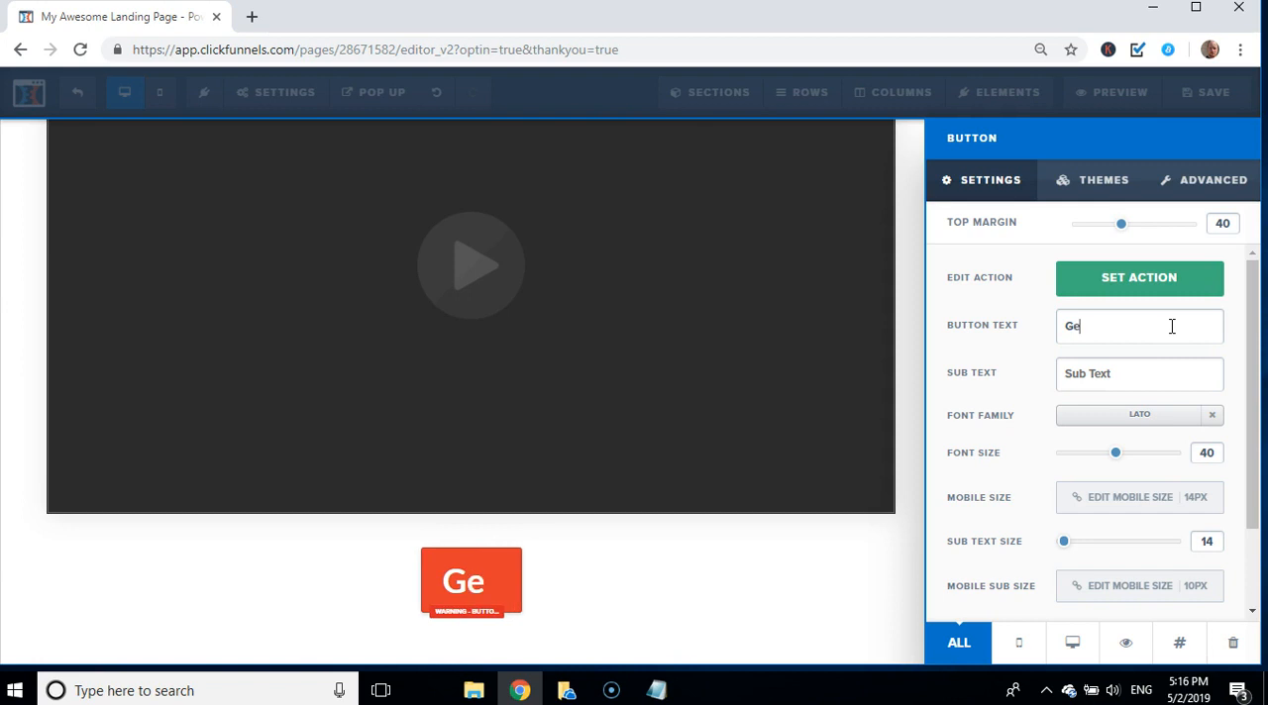
pyautogui.write('t SA')
pyautogui.press('BackSpace')
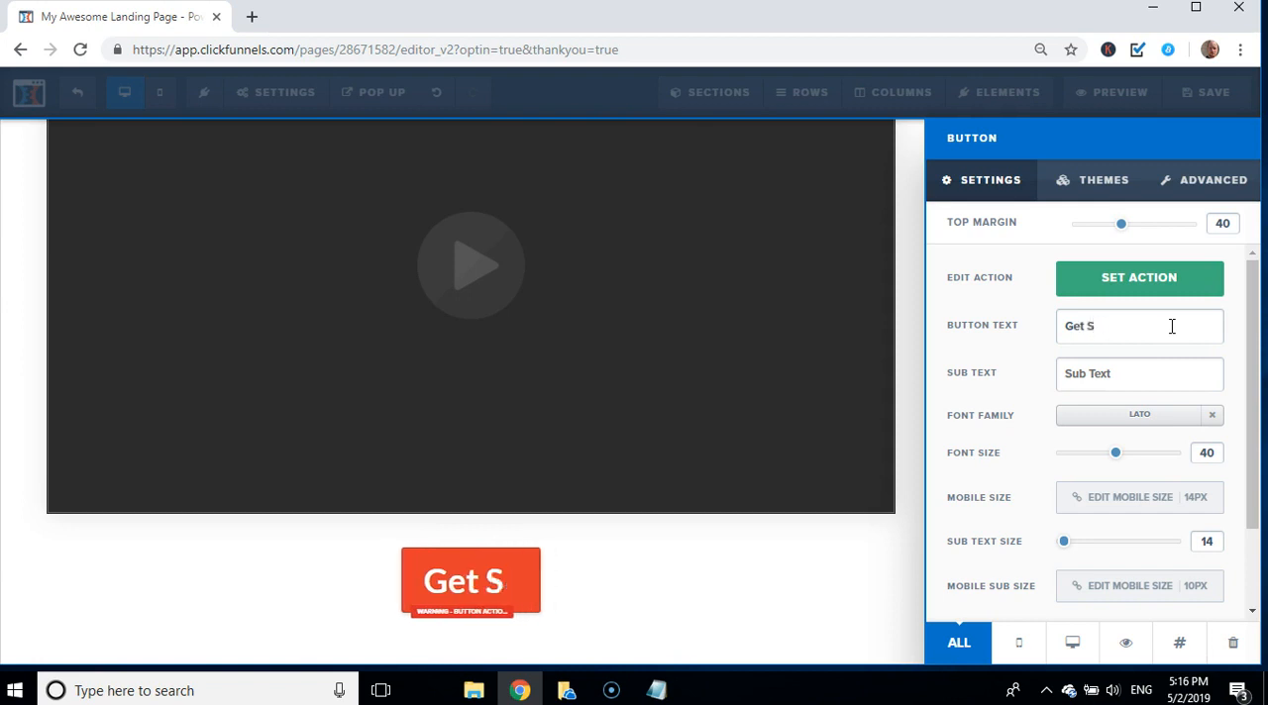
pyautogui.write('tar')
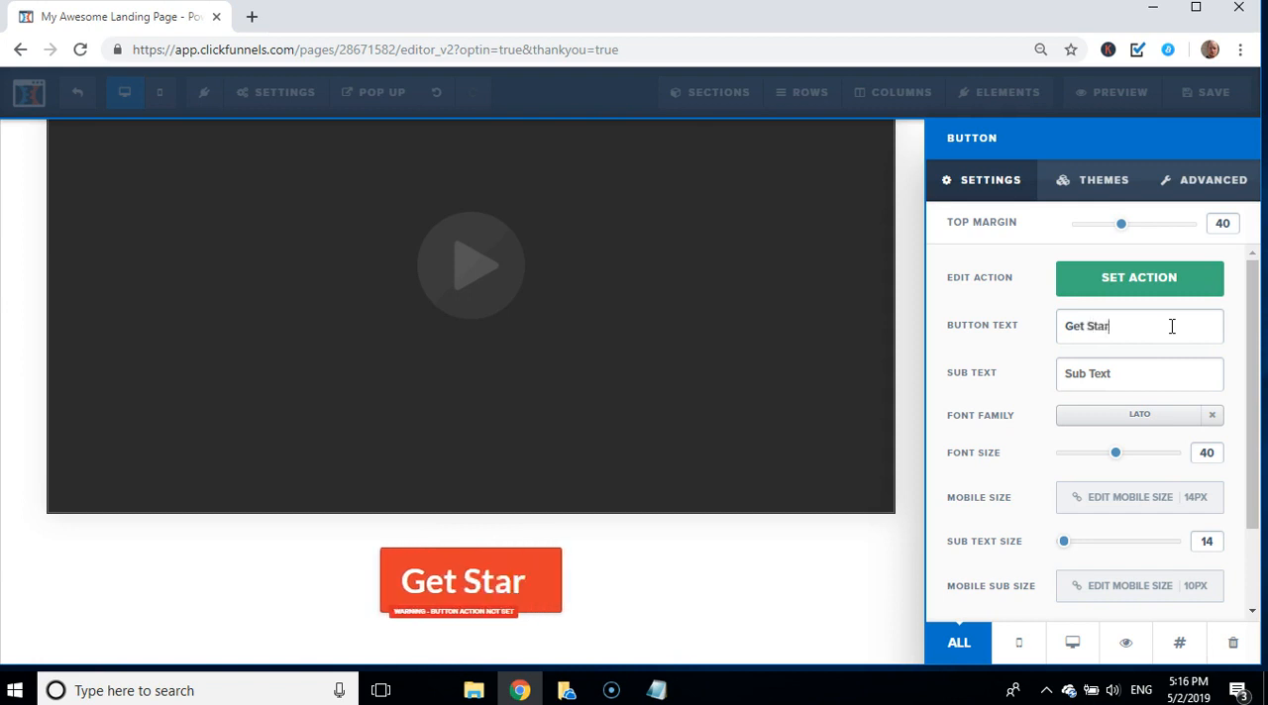
pyautogui.write('ted')
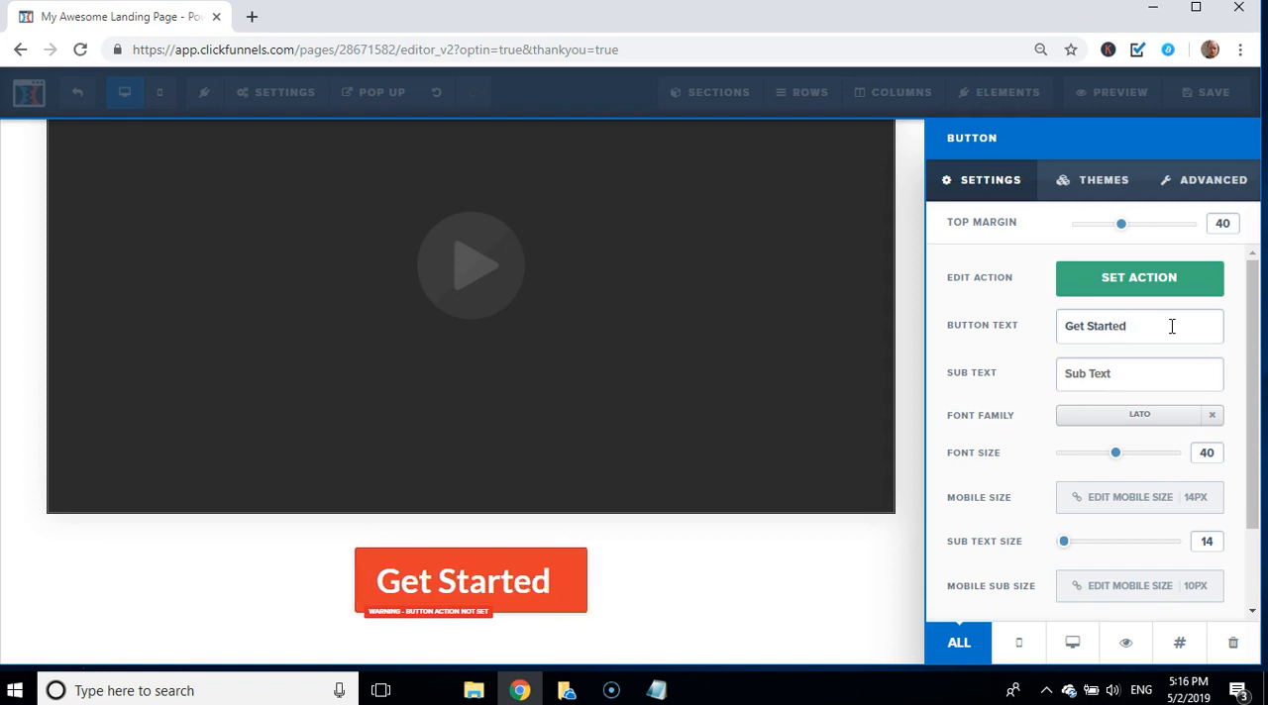
pyautogui.write(' NO')
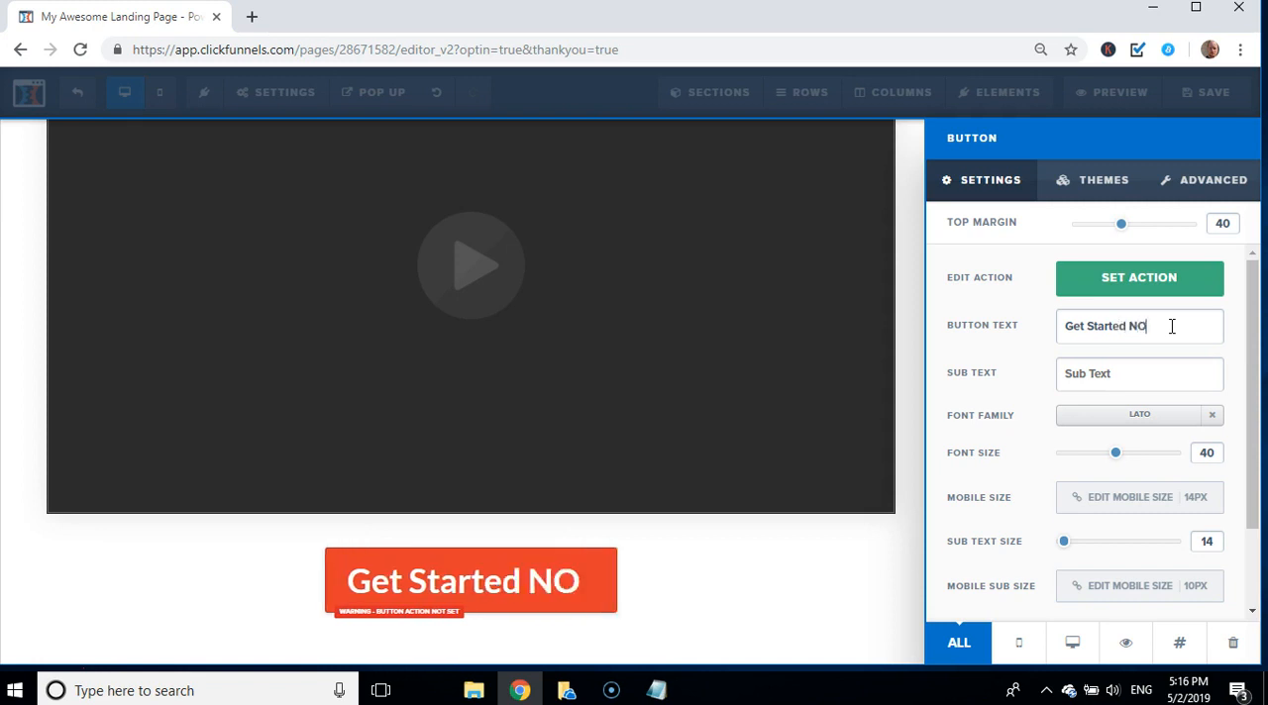
pyautogui.press('BackSpace')
pyautogui.write('ow')
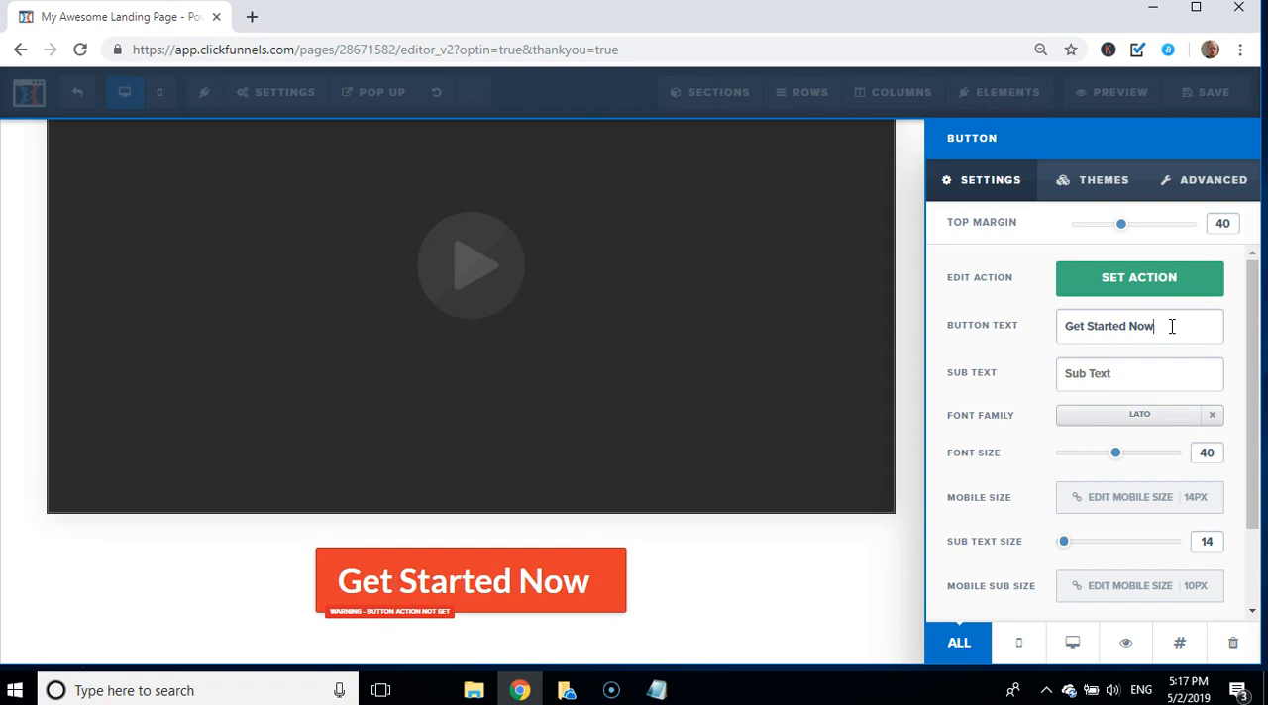
# Step: Change the font family of the "Get Started Now" button to Lora
pyautogui.click(1139, 420)
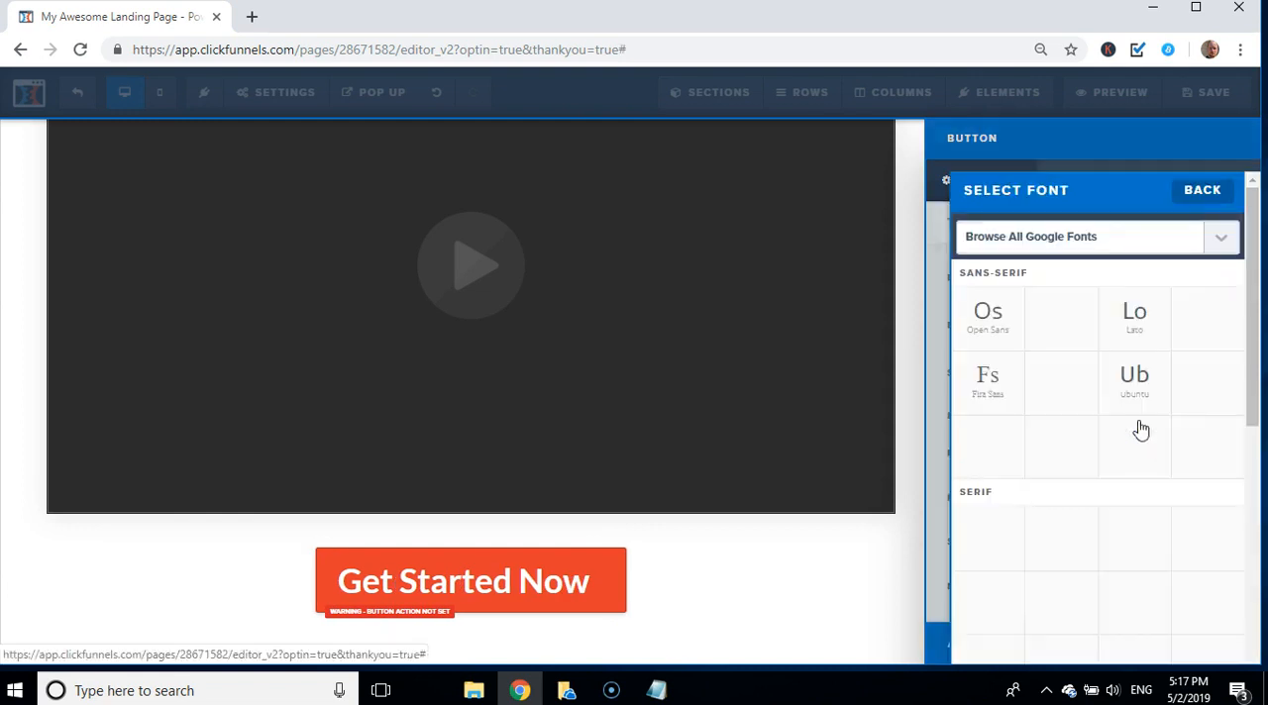
pyautogui.click(1126, 378)
pyautogui.click(1139, 443)
pyautogui.click(1063, 529)
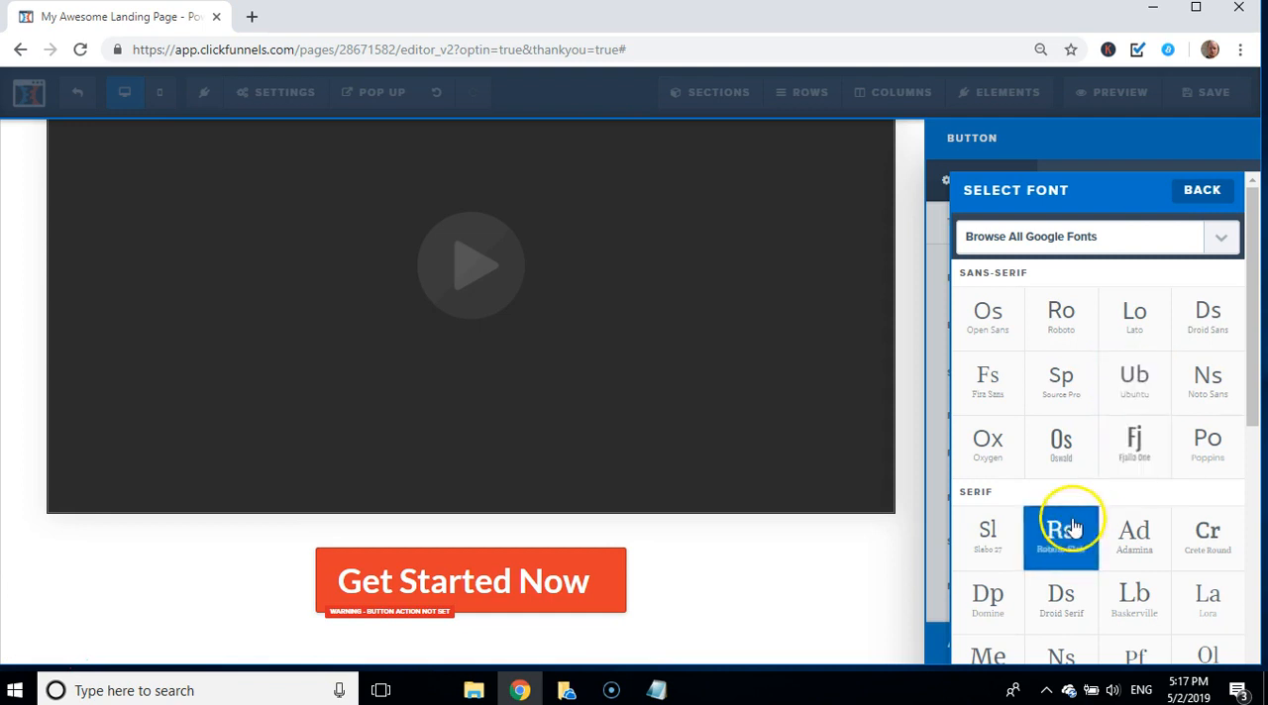
pyautogui.click(1058, 451)
pyautogui.click(1221, 446)
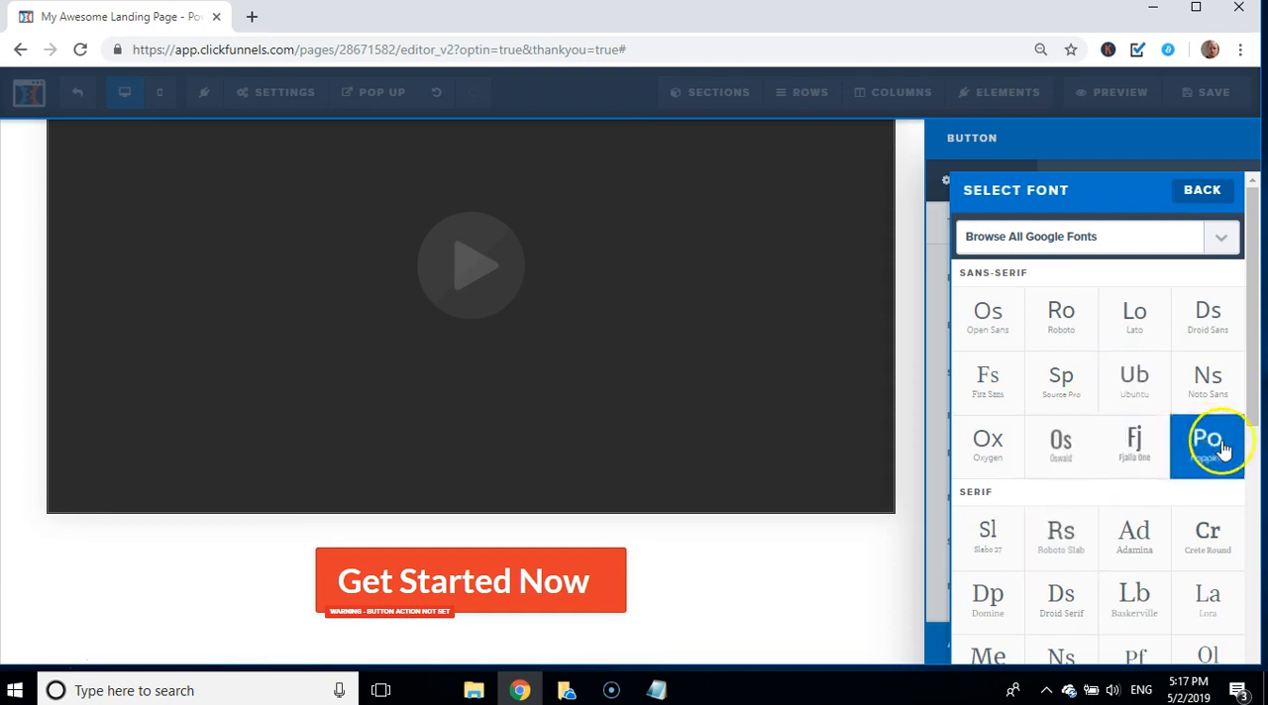
pyautogui.click(1205, 596)
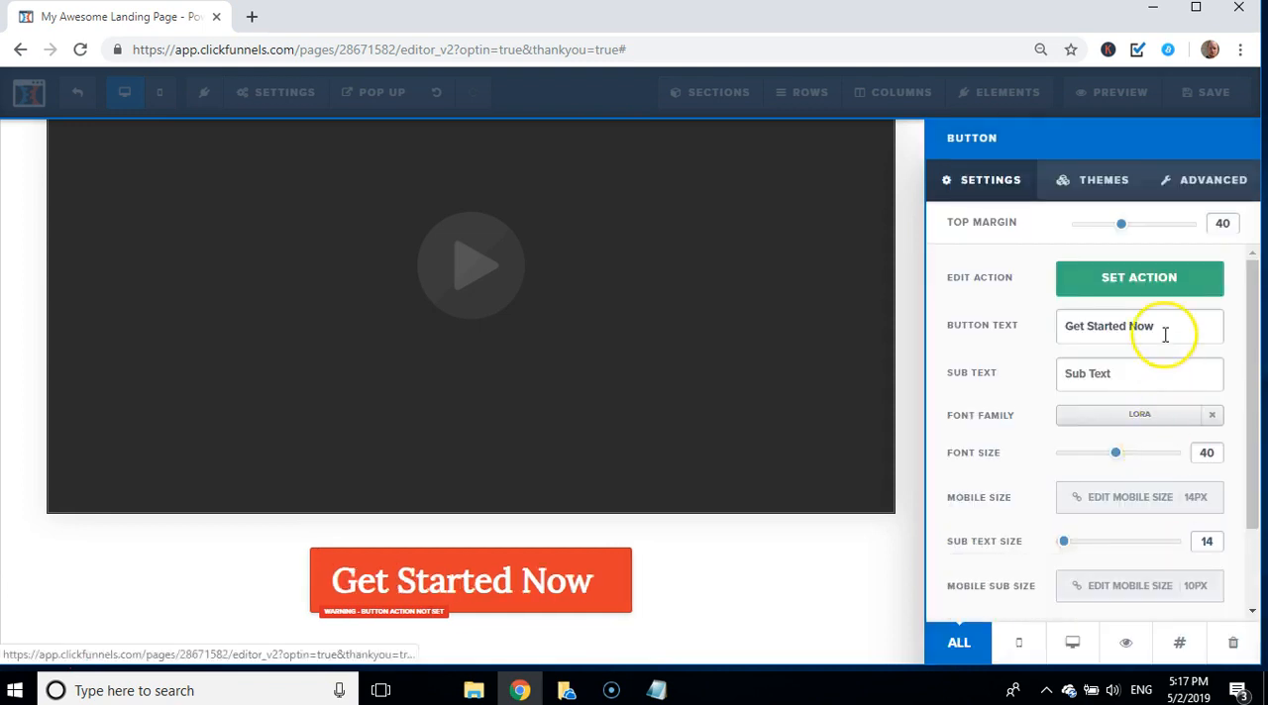
# Step: Set the "Get Started Now" button's font family to Merriweather and its font size to 56
pyautogui.click(1129, 418)
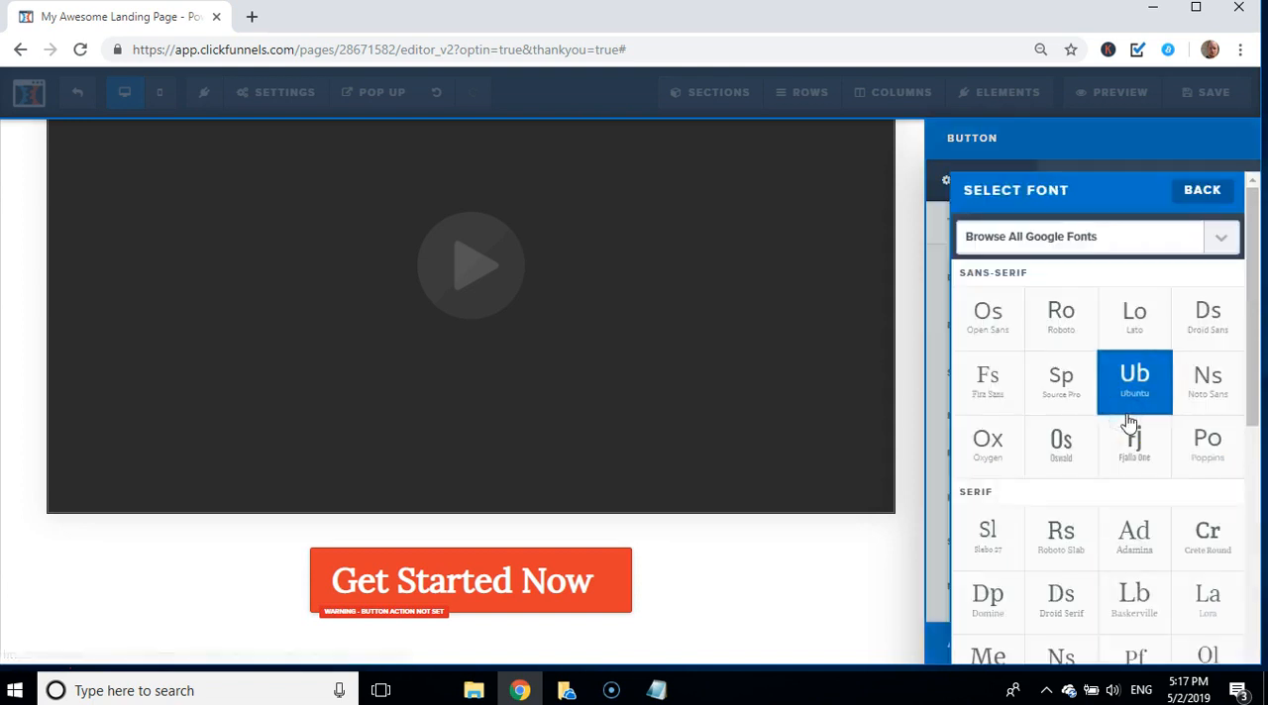
pyautogui.click(998, 653)
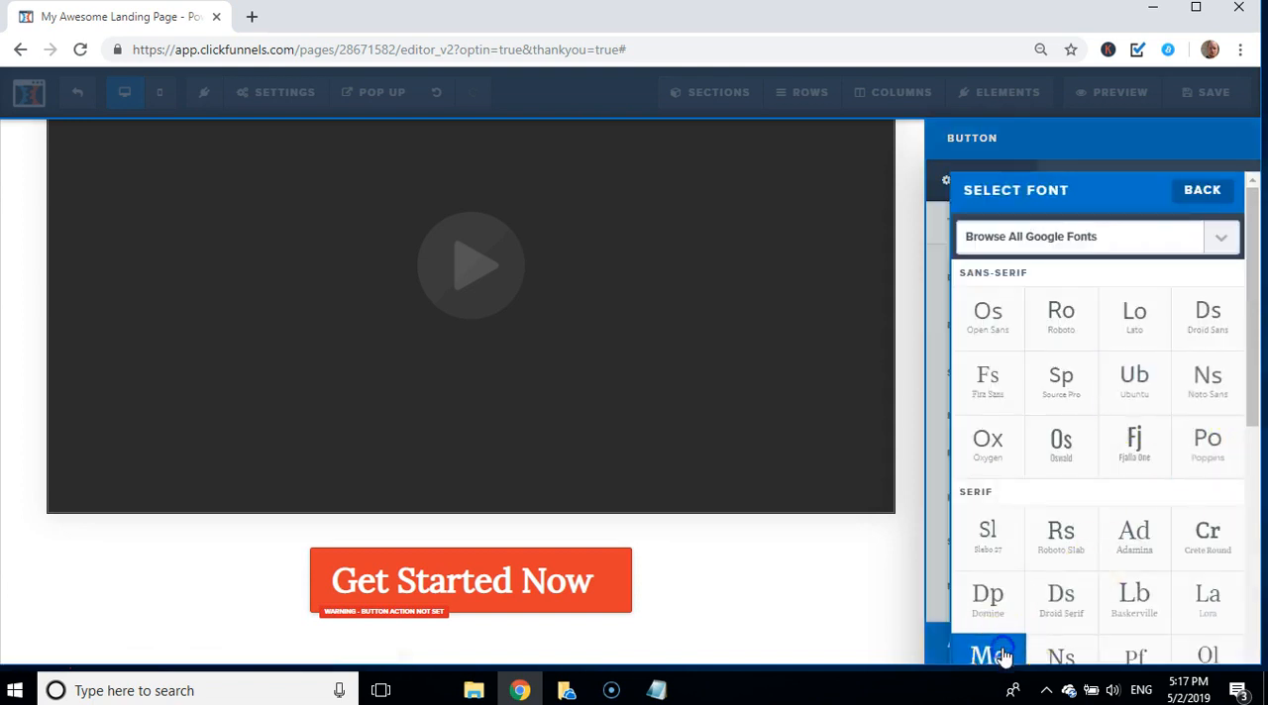
pyautogui.moveTo(1116, 453); pyautogui.dragTo(1150, 462)
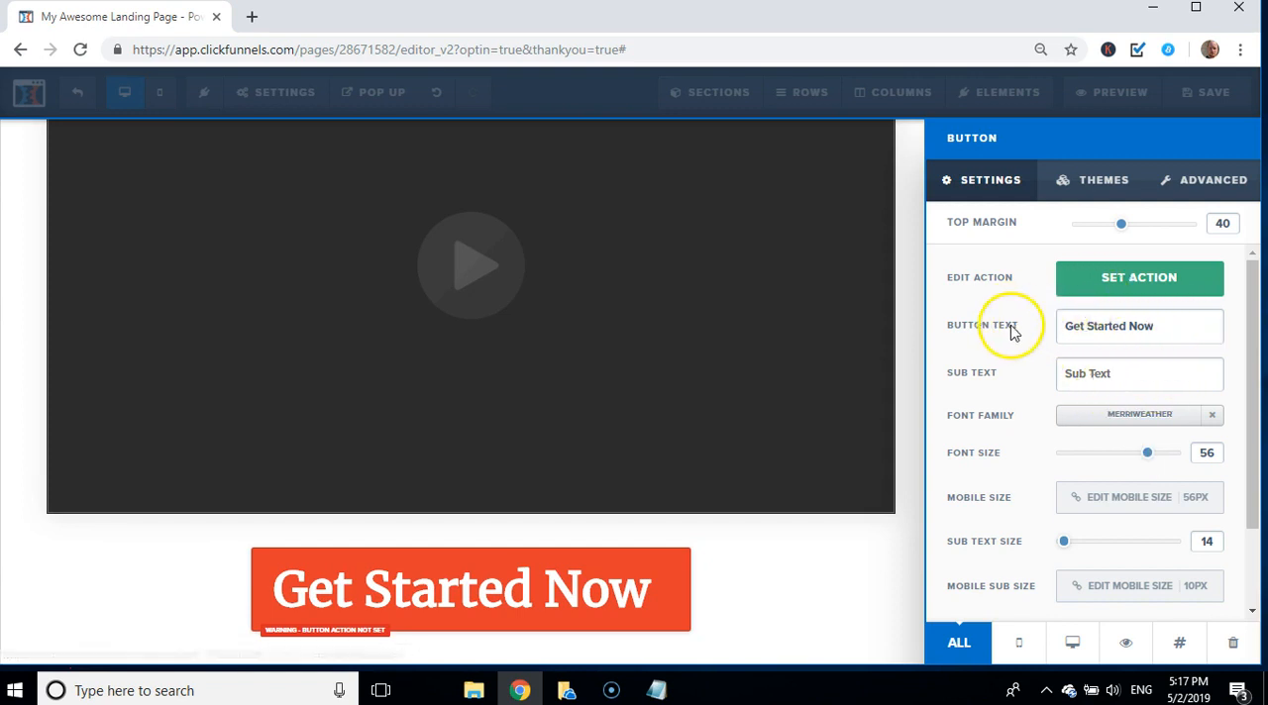
pyautogui.click(1121, 281)
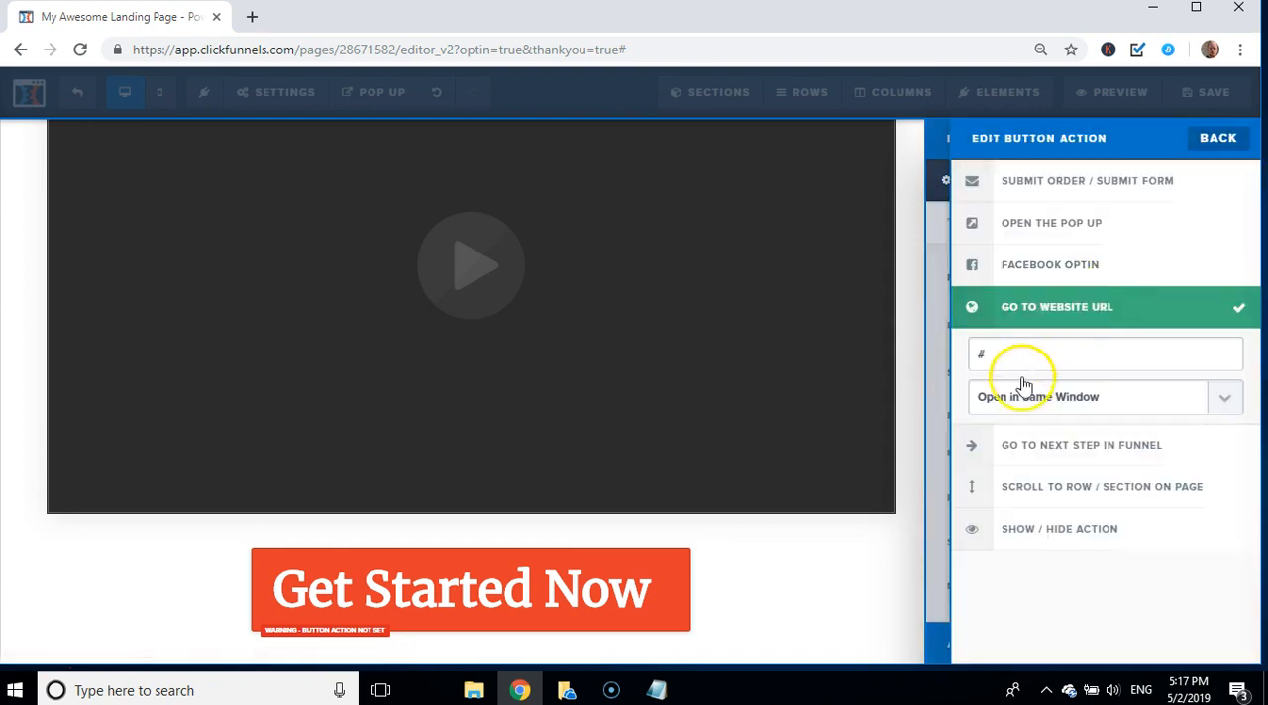
pyautogui.click(656, 690)
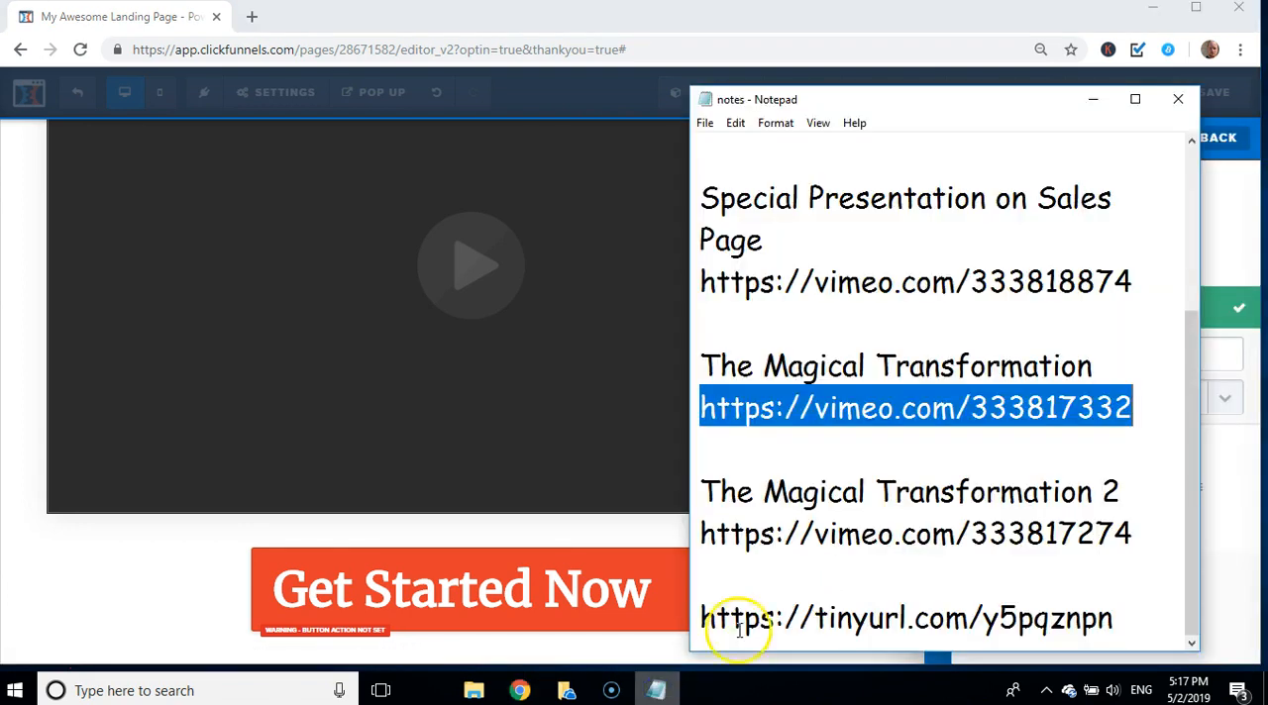
pyautogui.click(874, 565)
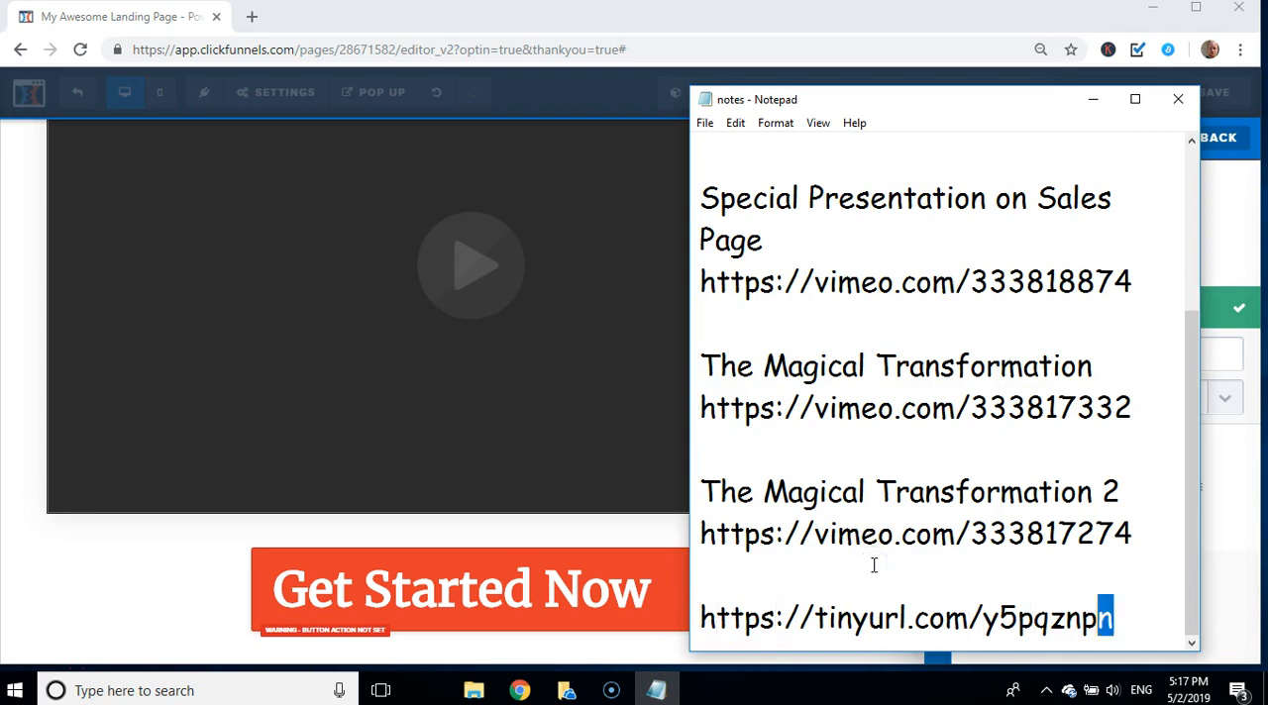
pyautogui.hotkey('shift', 'Left')
pyautogui.hotkey('shift', 'Left')
pyautogui.hotkey('shift', 'Left')
pyautogui.hotkey('shift', 'Left')
pyautogui.hotkey('shift', 'Left')
pyautogui.hotkey('shift', 'Left')
pyautogui.hotkey('shift', 'Left')
pyautogui.hotkey('shift', 'Left')
pyautogui.hotkey('shift', 'Left')
pyautogui.hotkey('shift', 'Left')
pyautogui.hotkey('shift', 'Left')
pyautogui.hotkey('shift', 'Left')
pyautogui.hotkey('shift', 'Left')
pyautogui.hotkey('shift', 'Left')
pyautogui.hotkey('shift', 'Left')
pyautogui.hotkey('shift', 'Left')
pyautogui.hotkey('shift', 'Left')
pyautogui.hotkey('shift', 'Left')
pyautogui.hotkey('shift', 'Left')
pyautogui.hotkey('shift', 'Left')
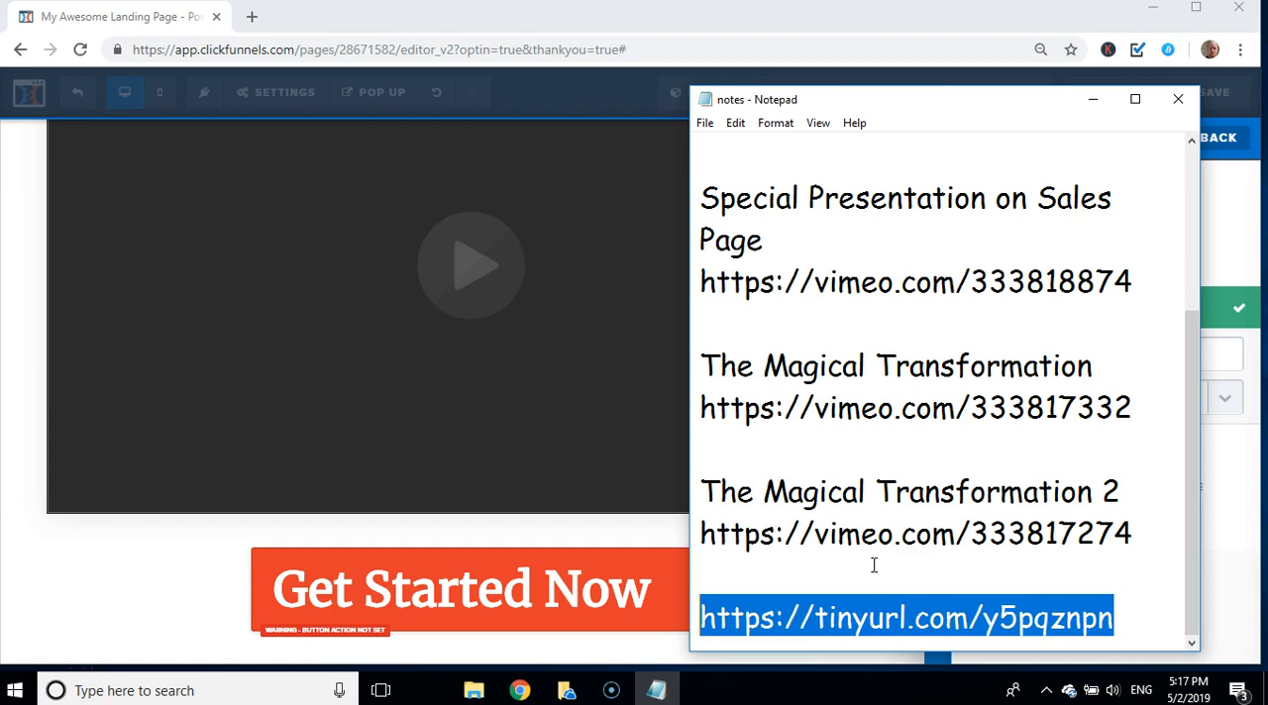
pyautogui.click(619, 585)
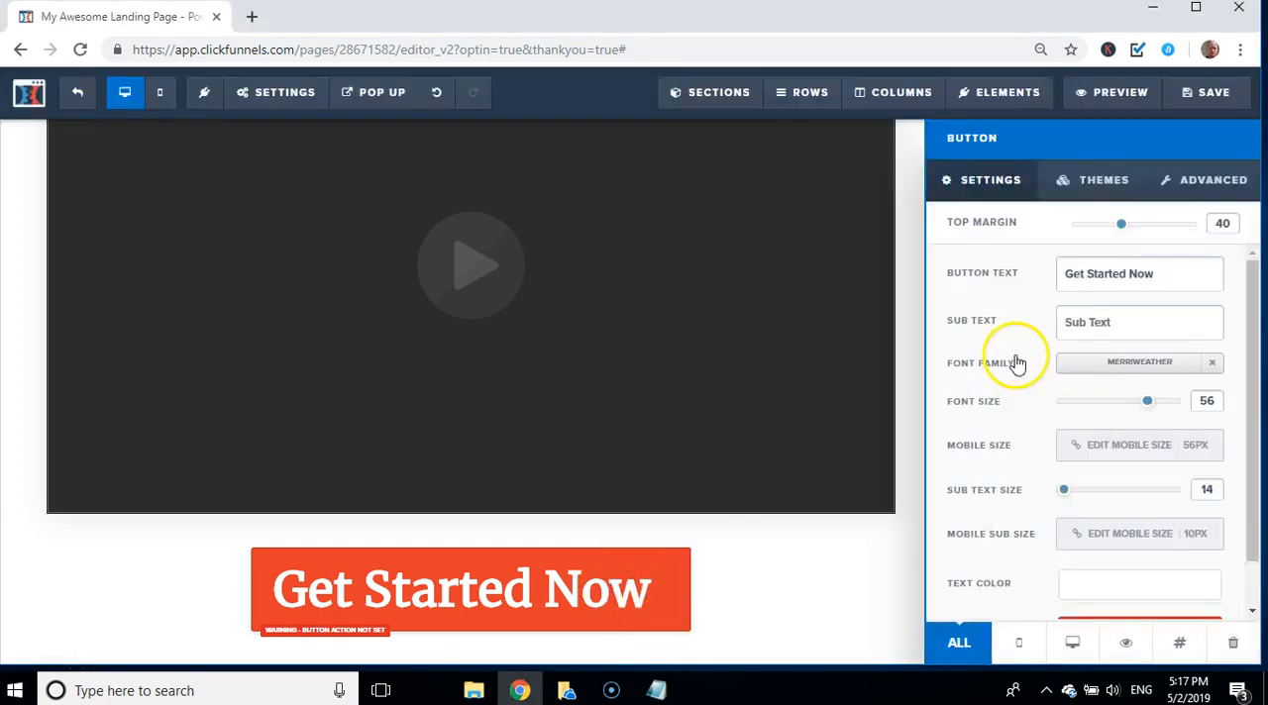
pyautogui.click(762, 579)
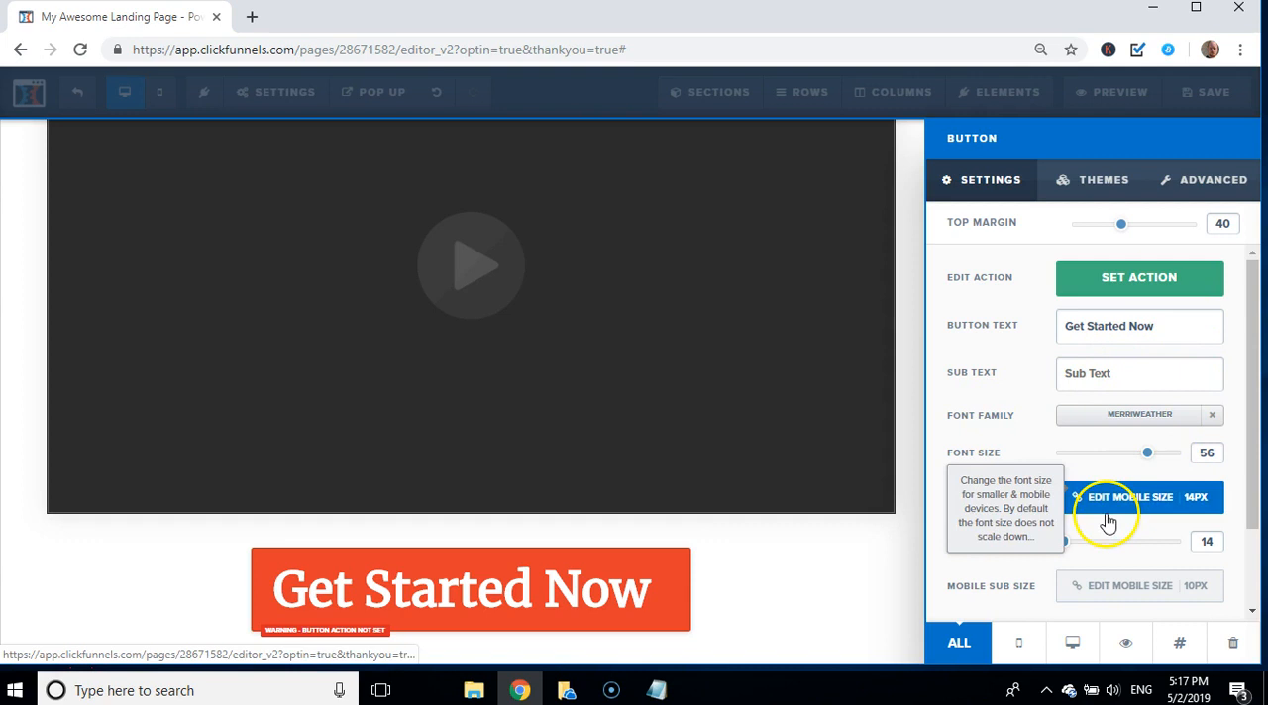
pyautogui.click(1143, 278)
pyautogui.click(1087, 358)
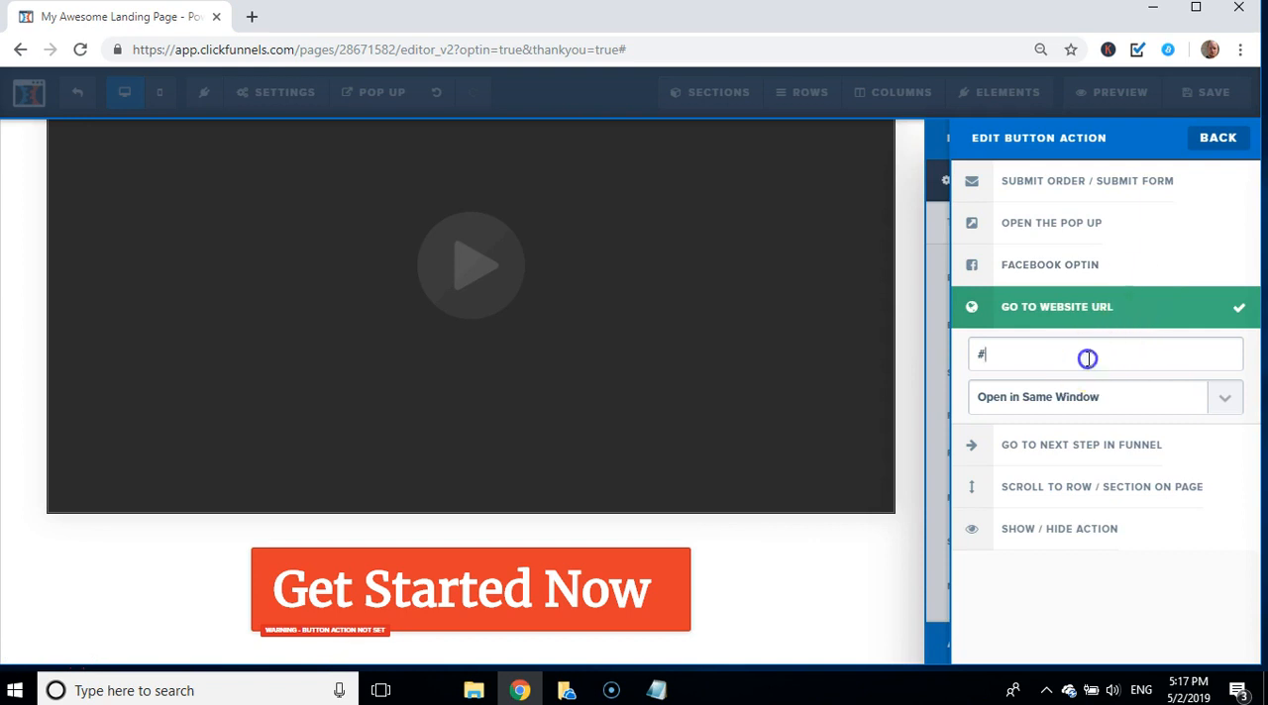
pyautogui.press('BackSpace')
pyautogui.write('https://tinyurl.com/y5pqznpn')
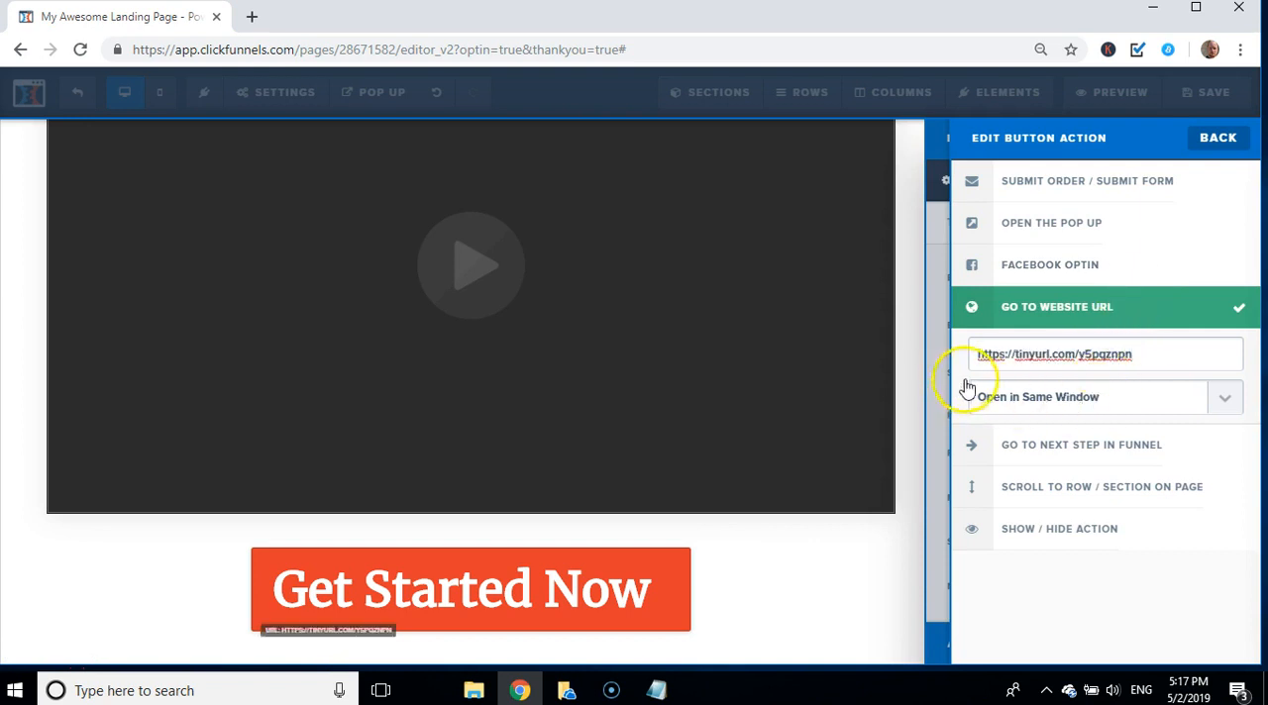
# Step: Close the button settings and save the page, dismissing the SEO meta data settings
pyautogui.click(912, 377)
pyautogui.click(1217, 105)
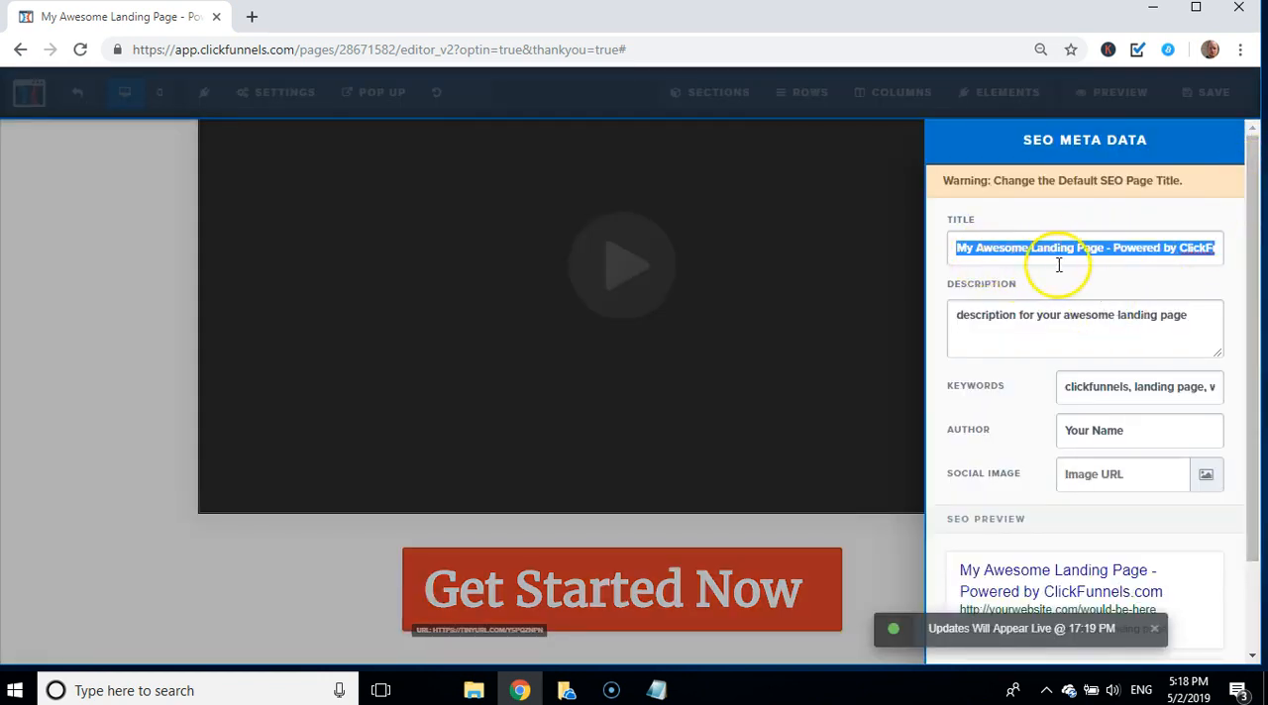
pyautogui.click(93, 454)
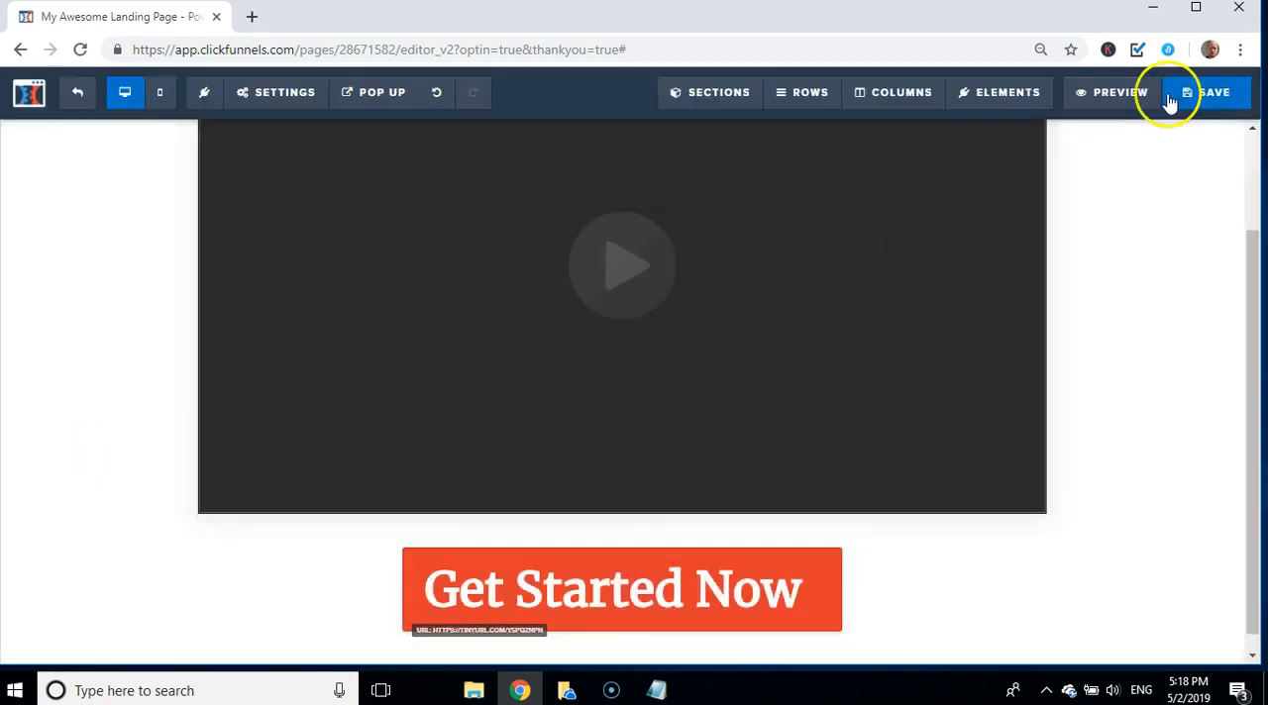
# Step: Preview the thank-you page, check the video playback and the "Get Started Now" link, and close the preview
pyautogui.click(1107, 92)
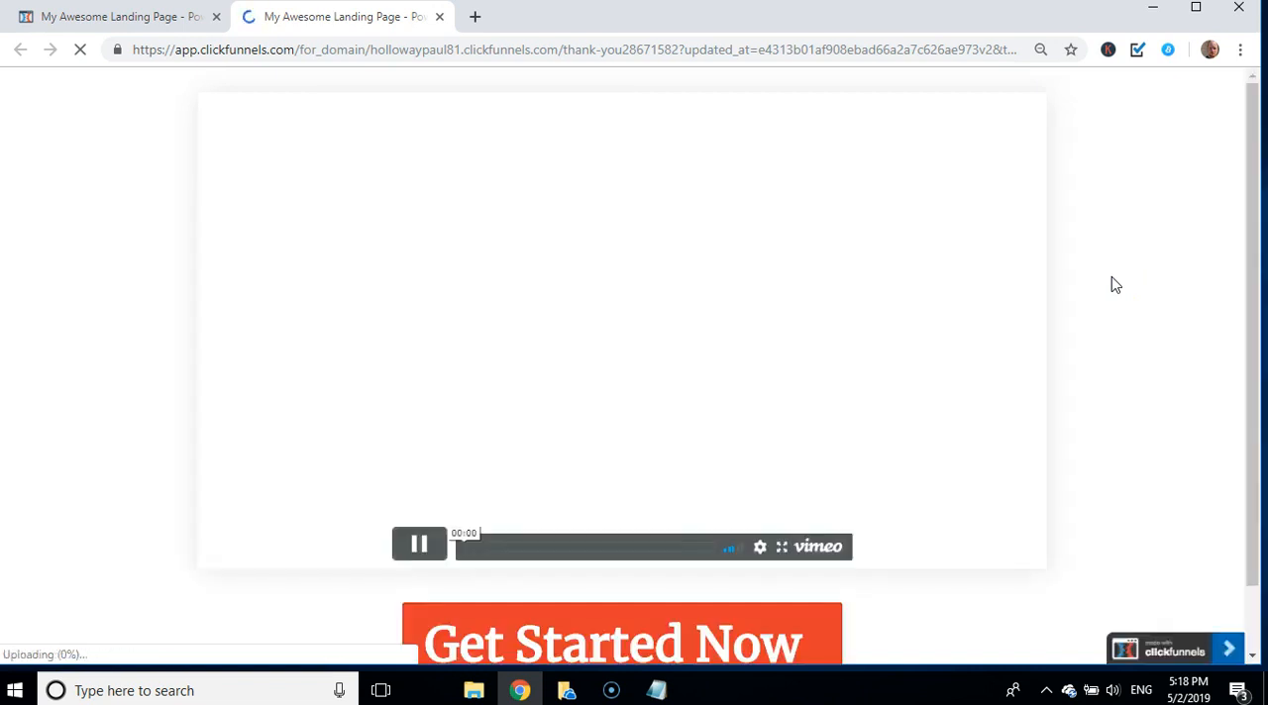
pyautogui.click(418, 542)
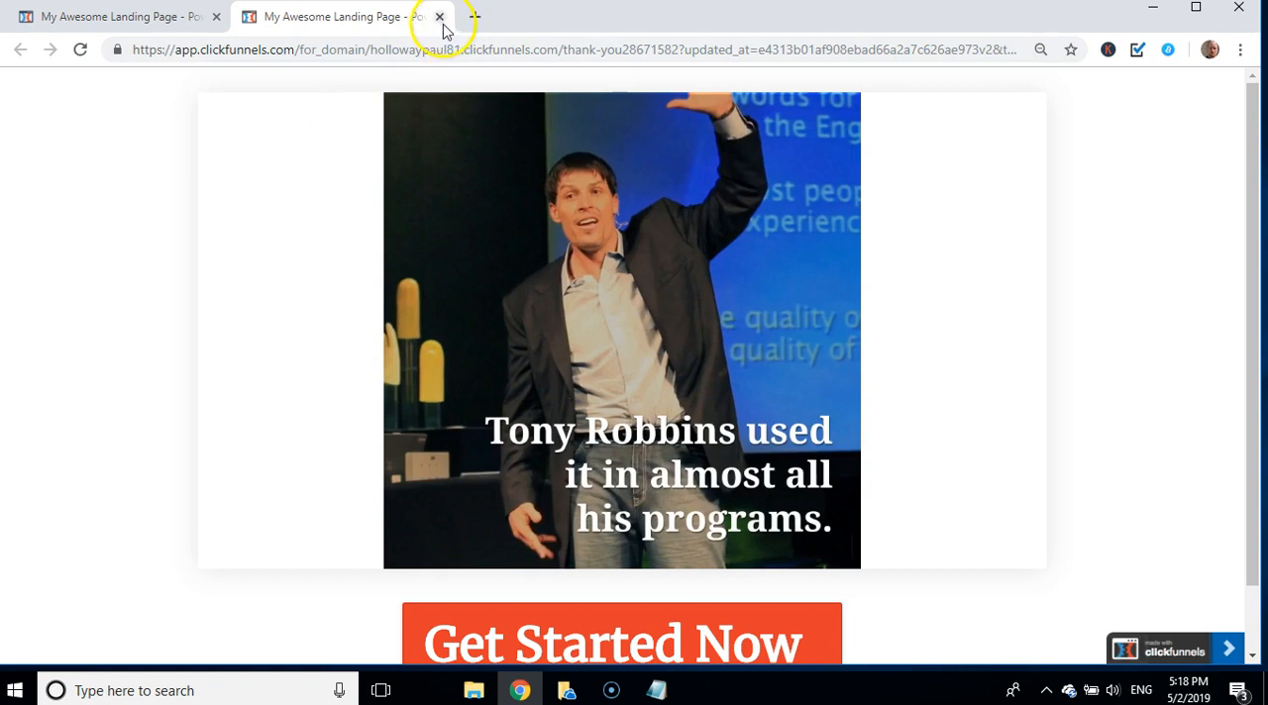
pyautogui.click(634, 634)
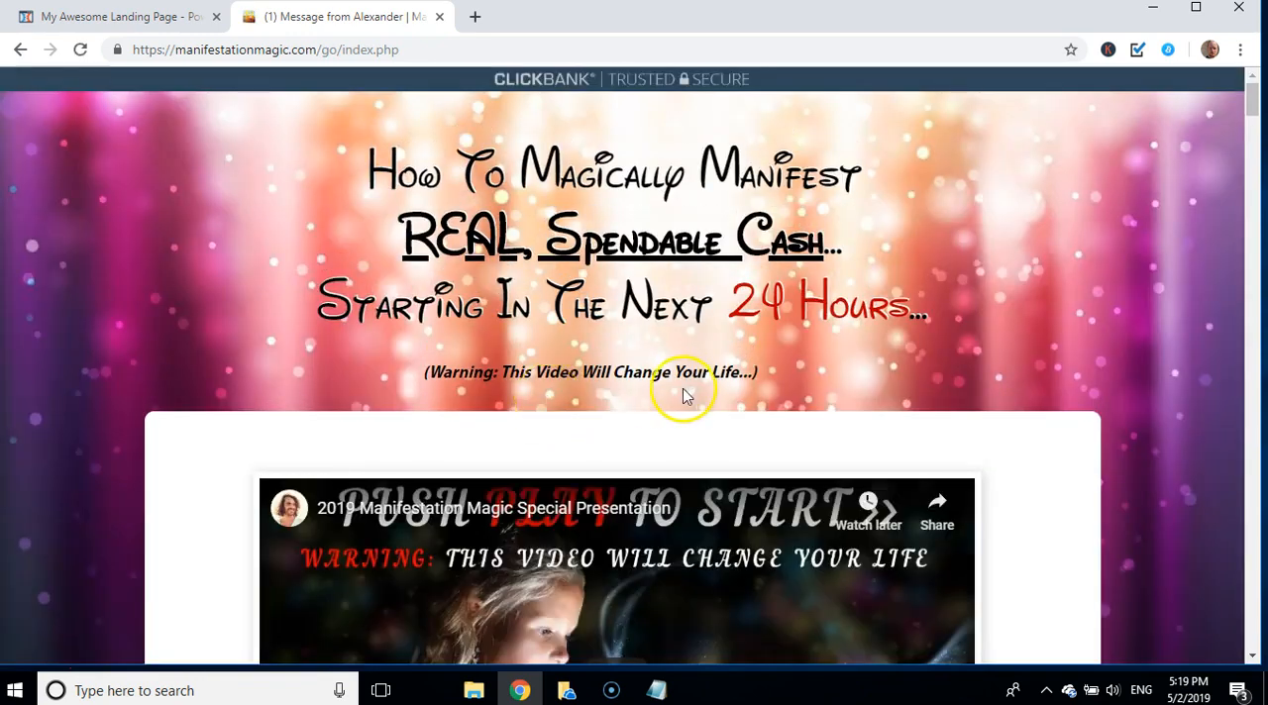
pyautogui.click(437, 18)
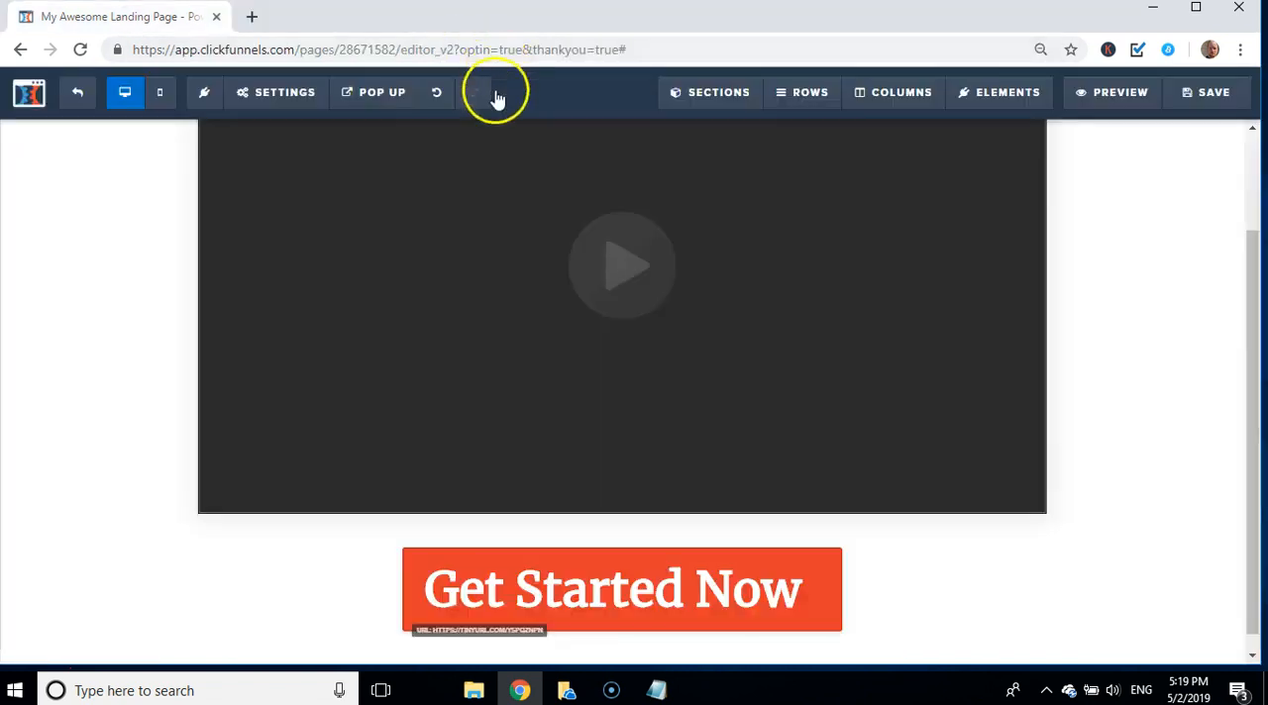
# Step: Save the thank-you page again and exit the editor to the funnel's Thank You step overview
pyautogui.click(1195, 100)
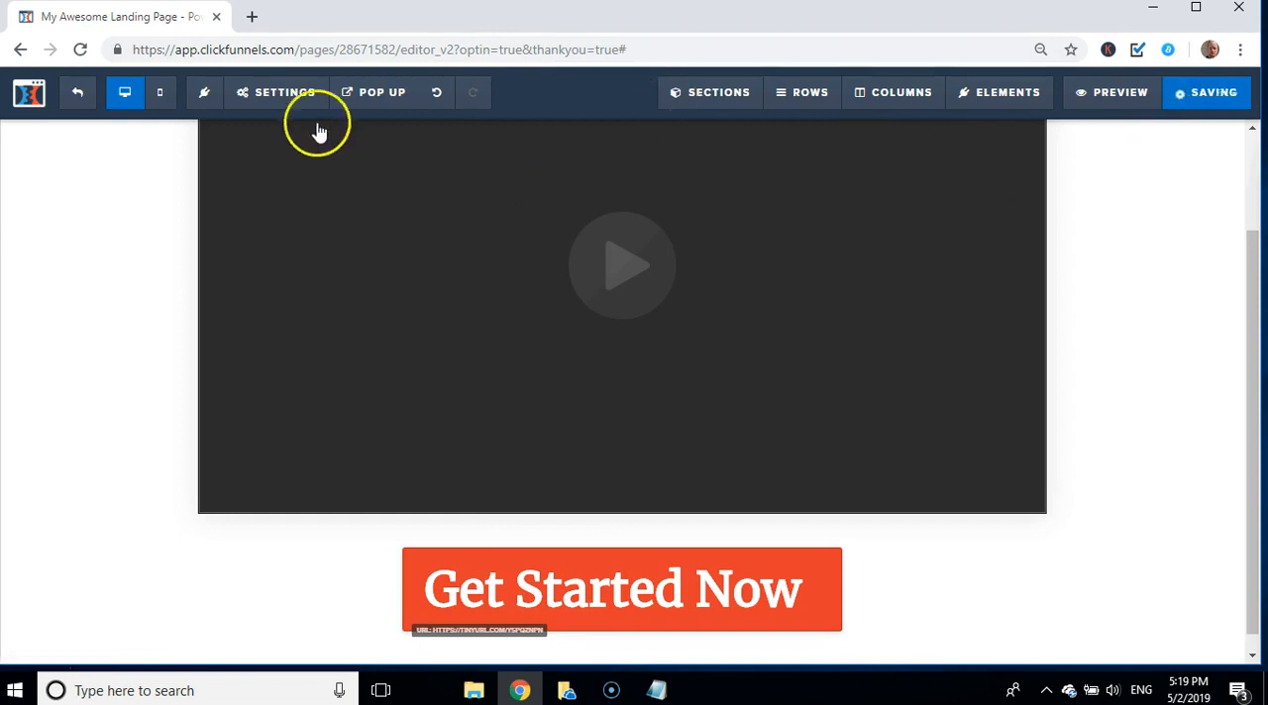
pyautogui.click(70, 103)
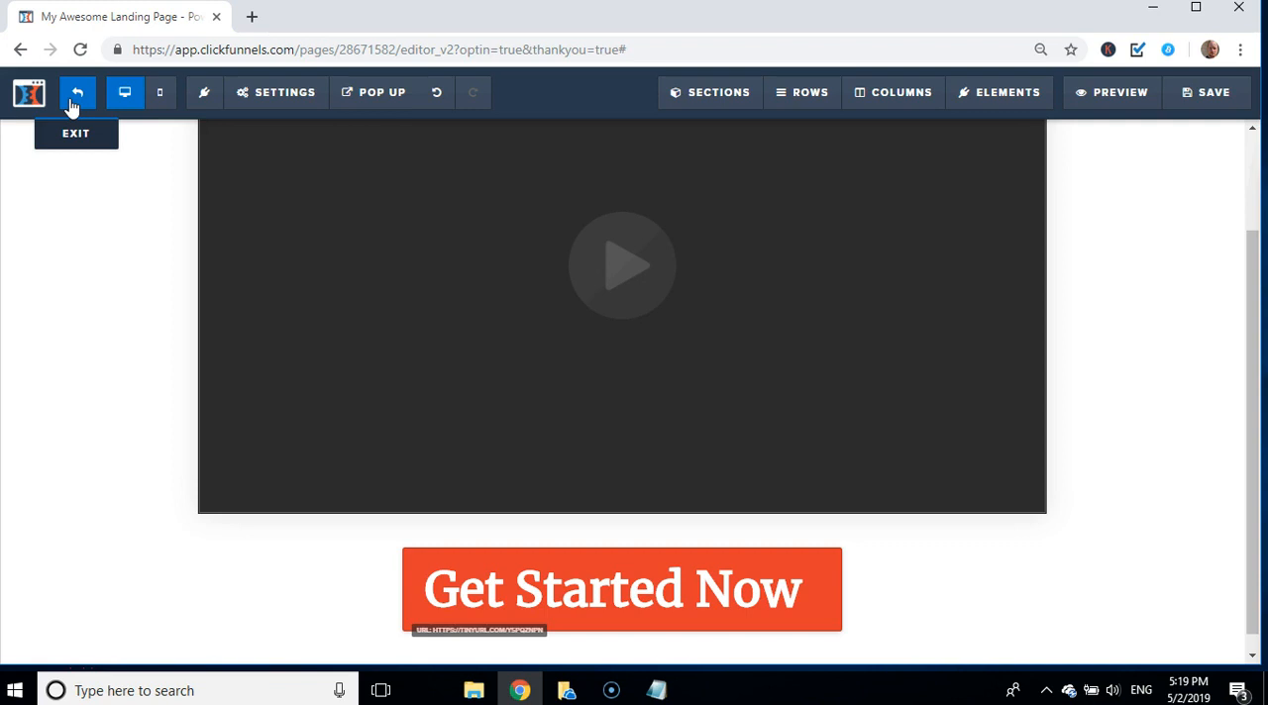
pyautogui.click(77, 94)
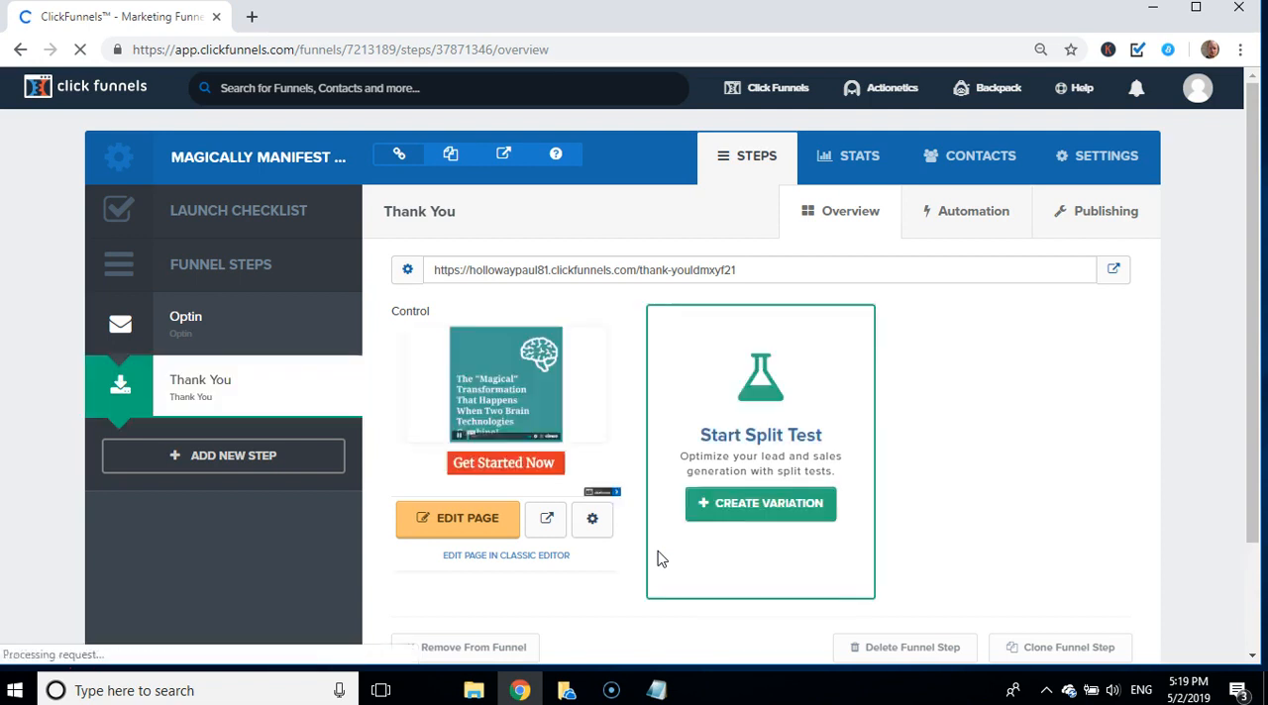
# Step: Create a split test variation by duplicating the "Thank You" page and open the variation for editing
pyautogui.click(595, 560)
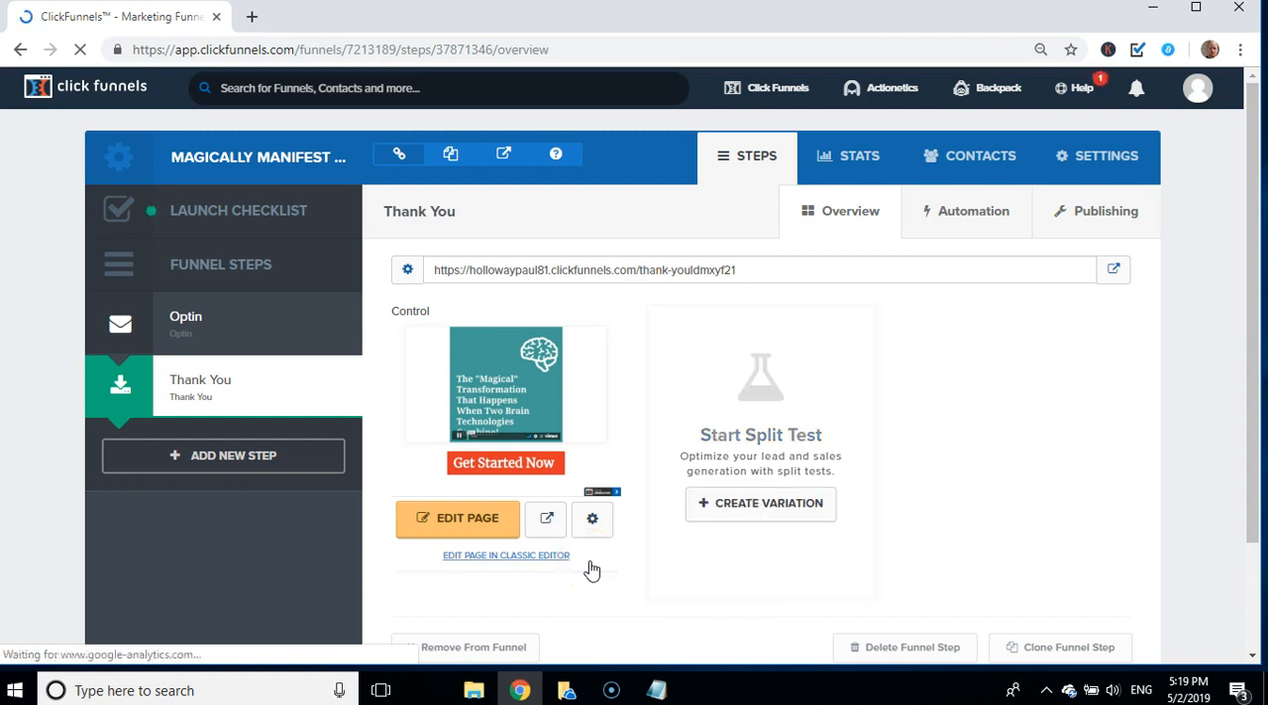
pyautogui.click(750, 509)
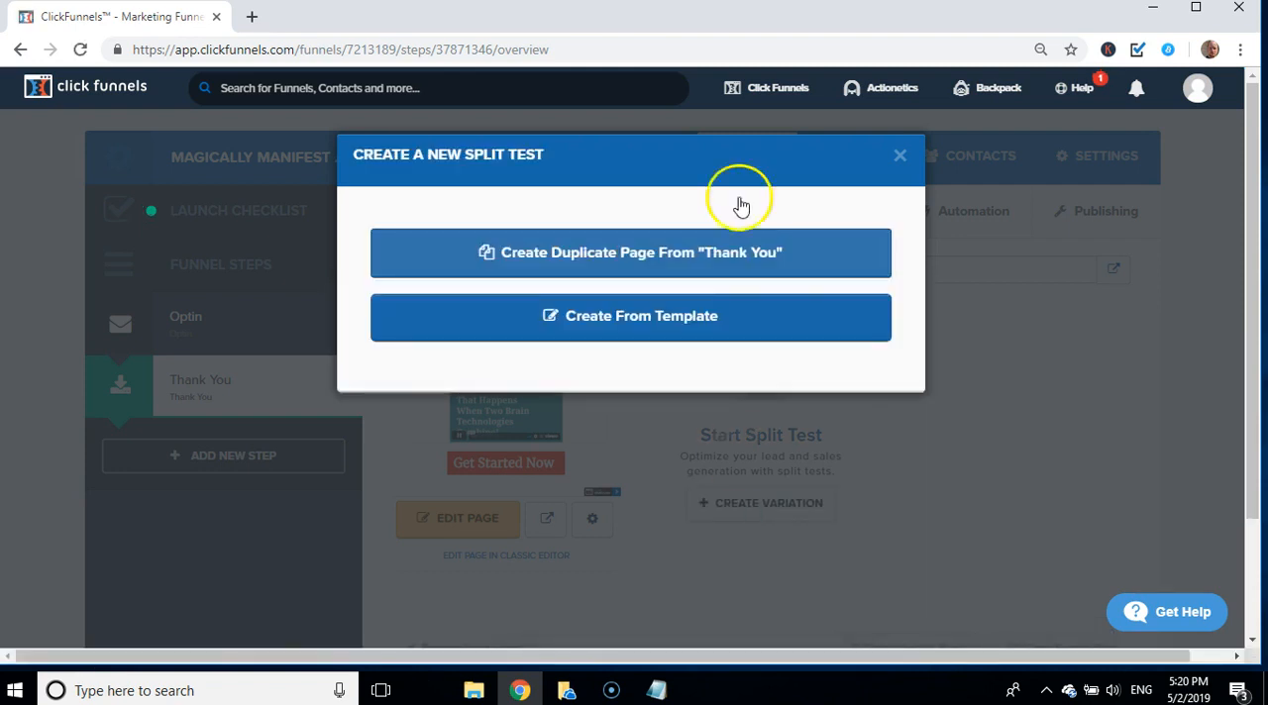
pyautogui.click(688, 255)
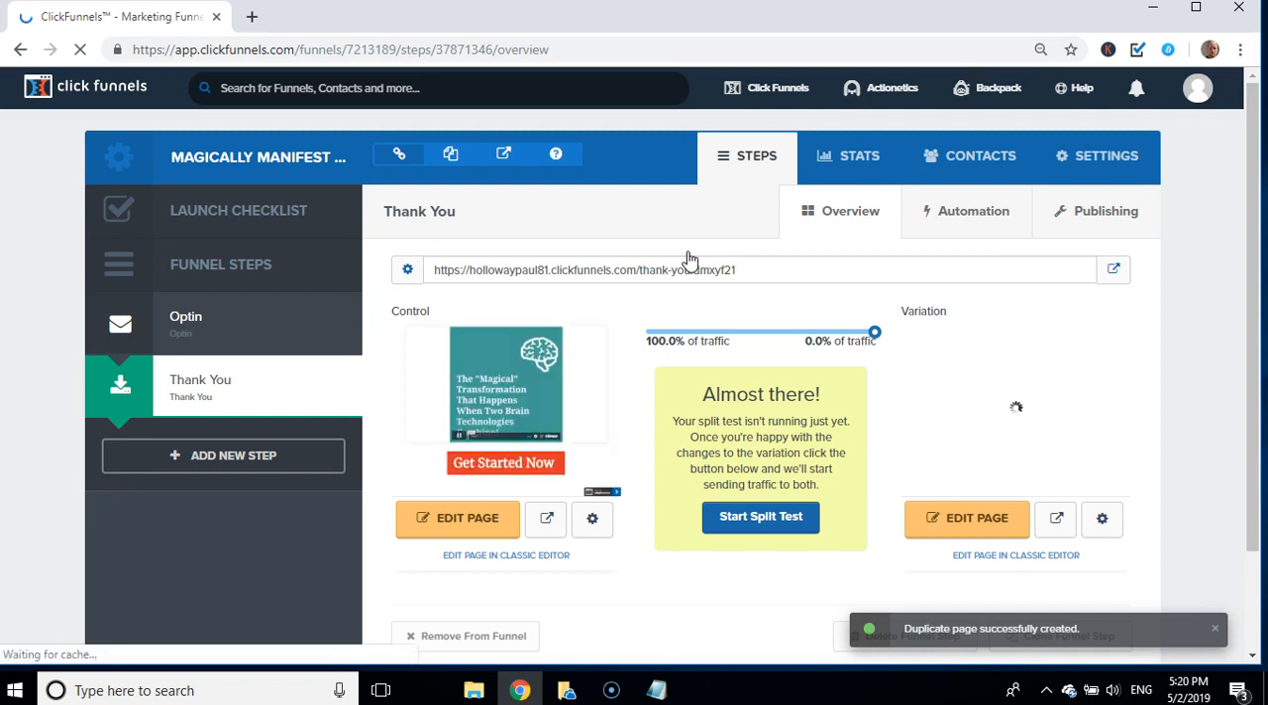
pyautogui.click(954, 522)
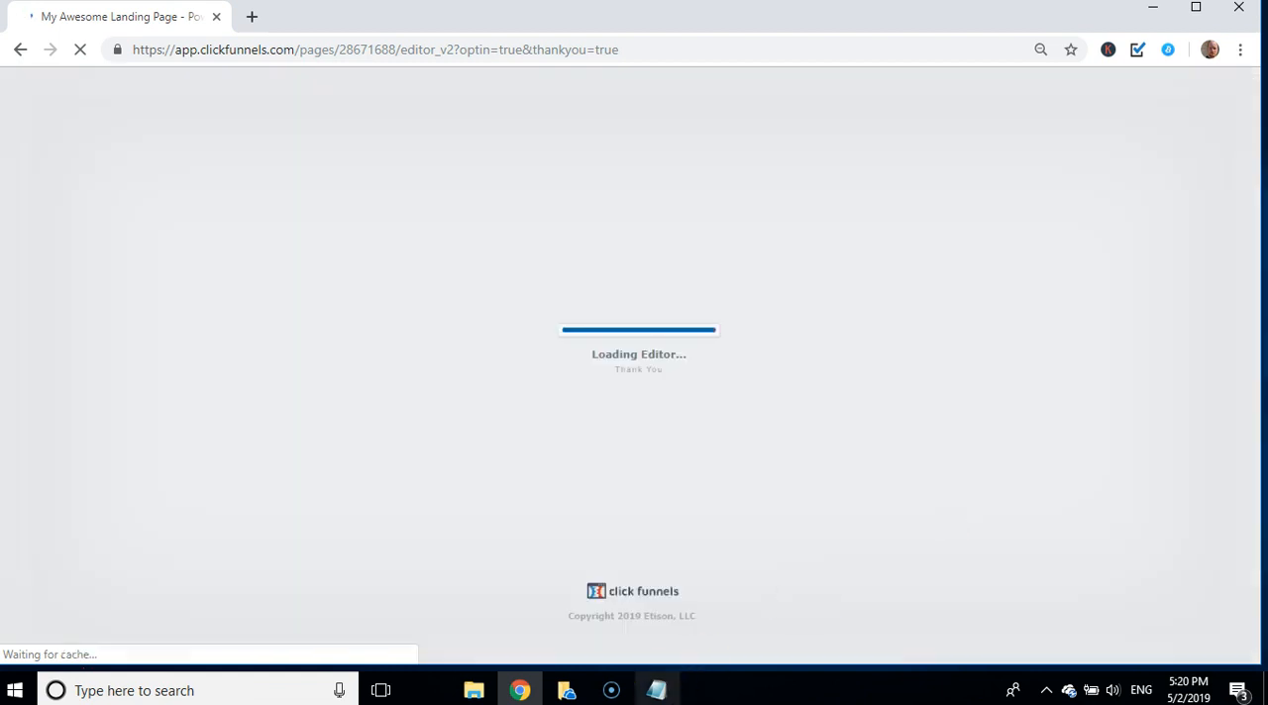
pyautogui.click(655, 690)
pyautogui.moveTo(1135, 532); pyautogui.dragTo(696, 539)
pyautogui.hotkey('ctrl', 'c')
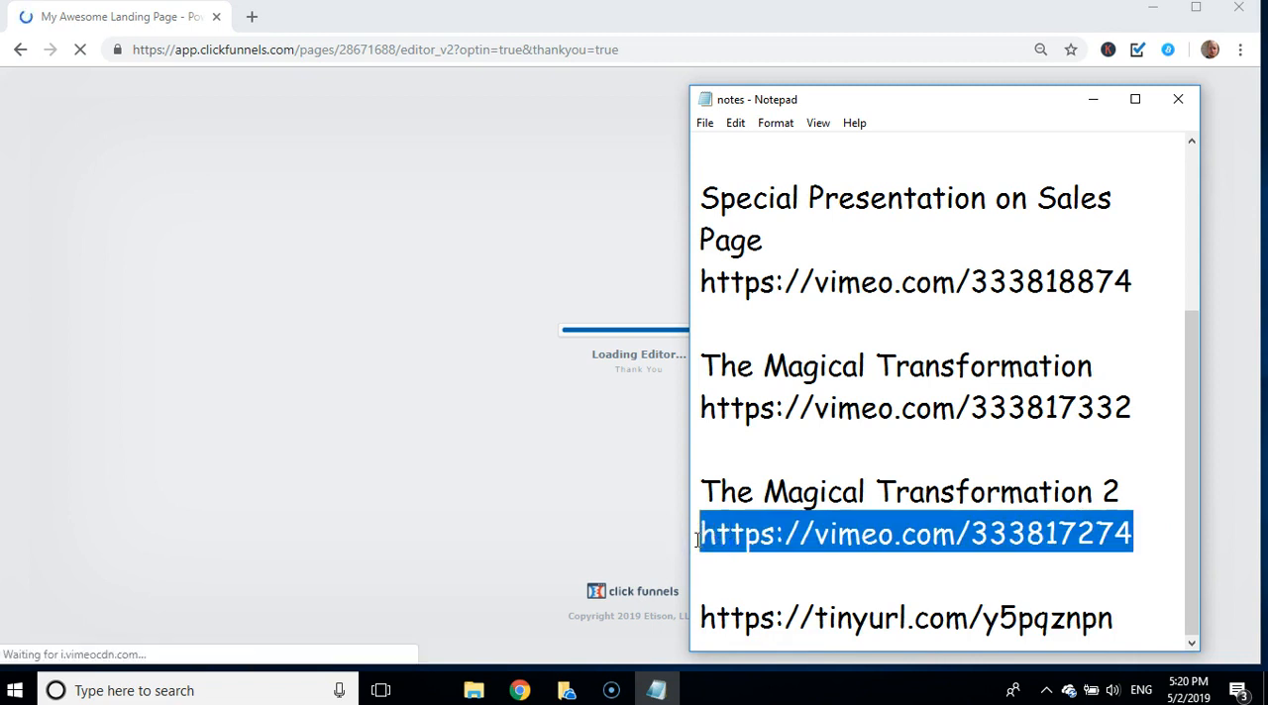
pyautogui.click(484, 472)
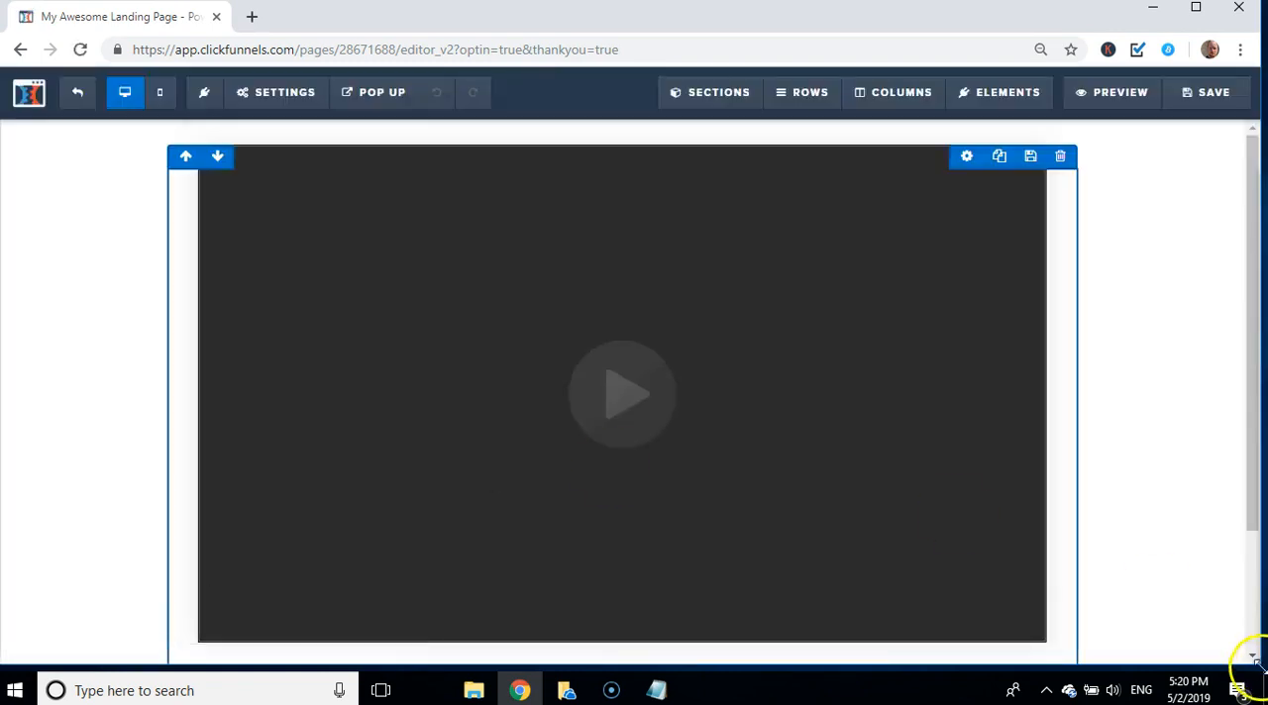
pyautogui.click(1254, 544)
pyautogui.moveTo(1254, 543); pyautogui.dragTo(1254, 630)
pyautogui.click(871, 386)
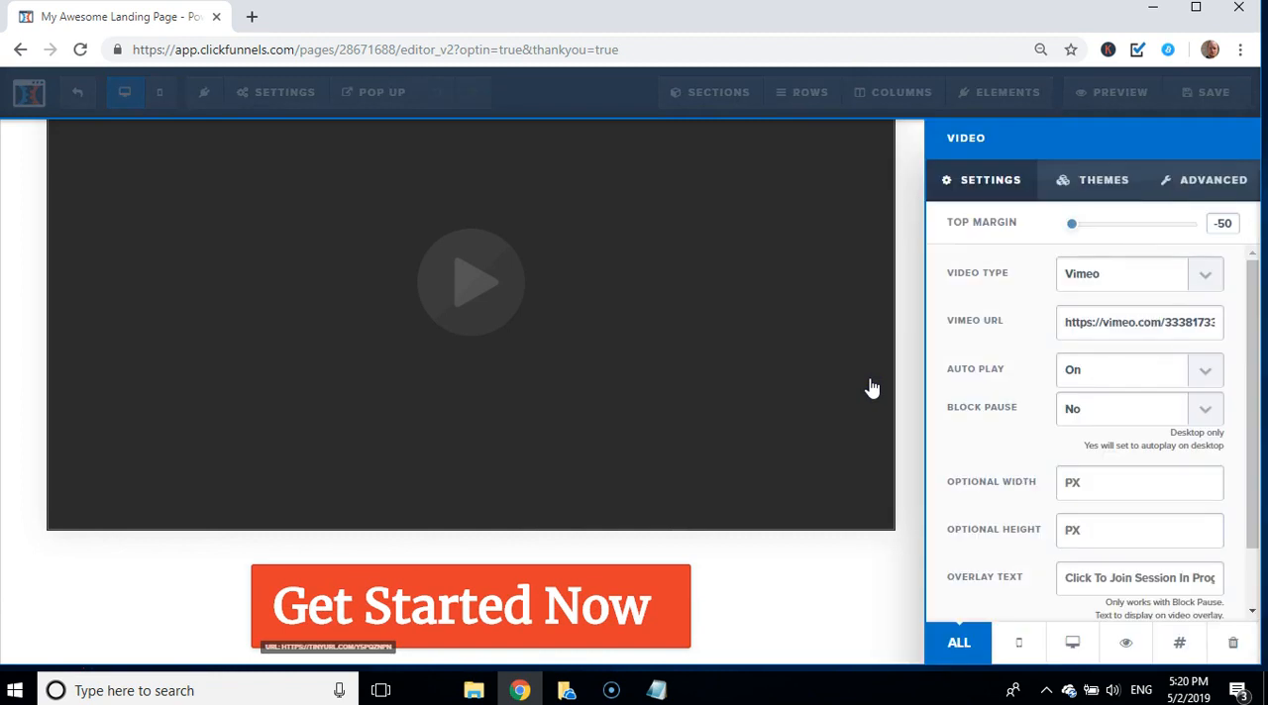
pyautogui.click(1130, 325)
pyautogui.tripleClick(1131, 325)
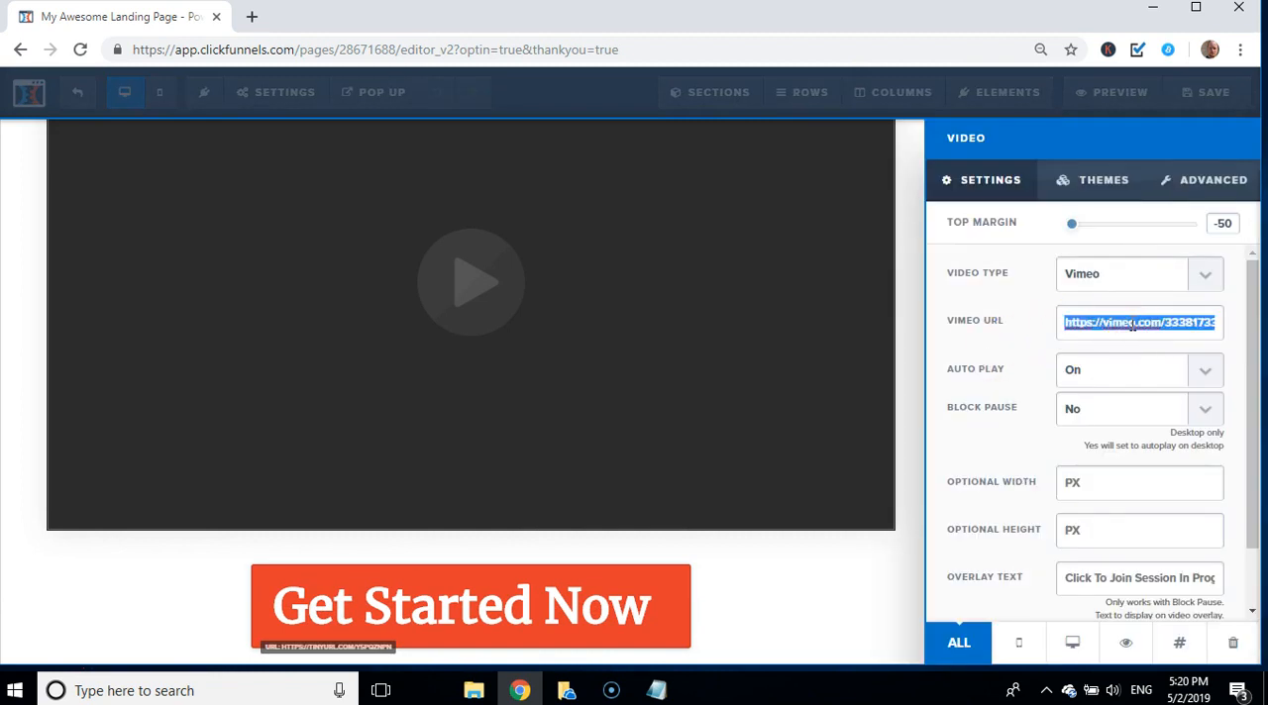
pyautogui.hotkey('ctrl', 'v')
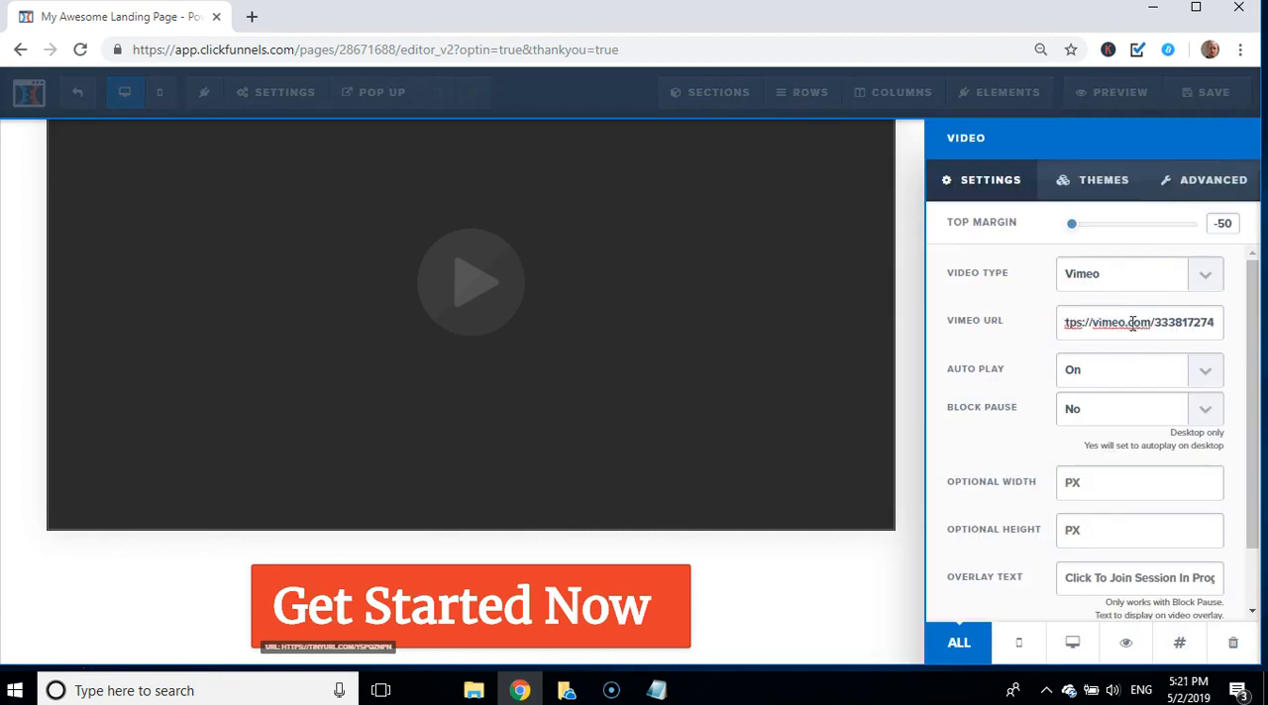
pyautogui.click(879, 565)
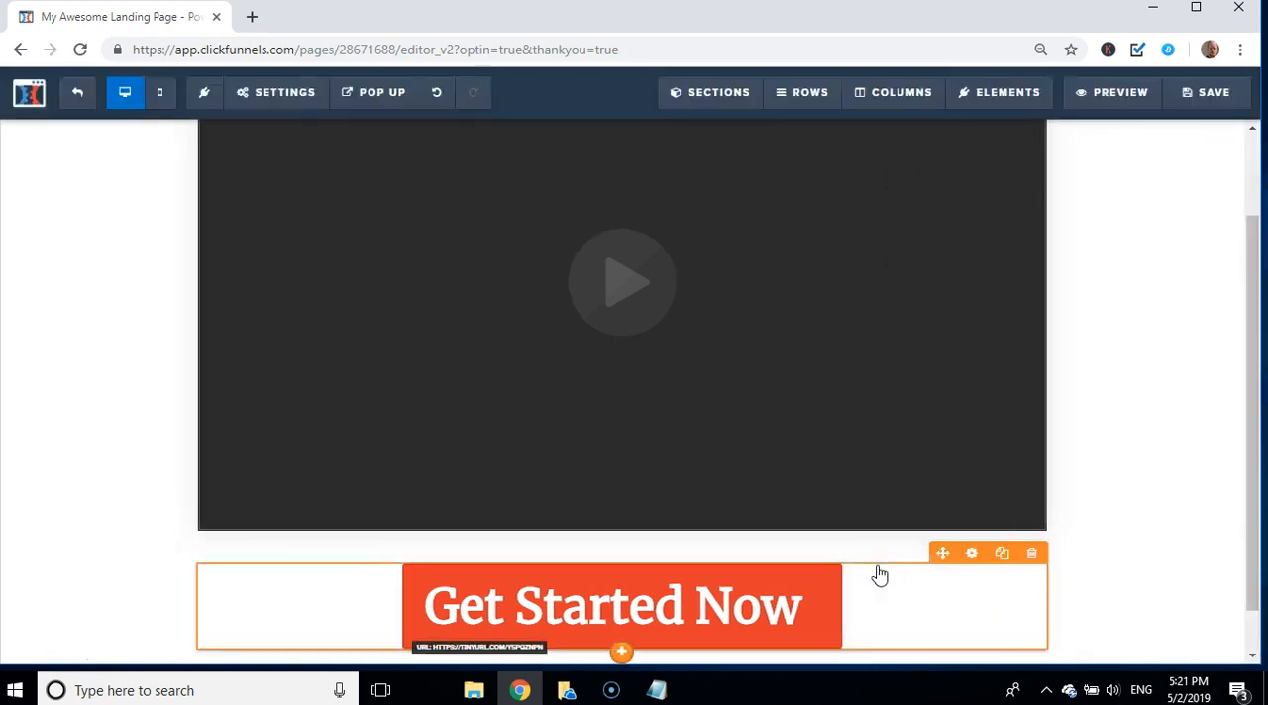
pyautogui.click(1198, 97)
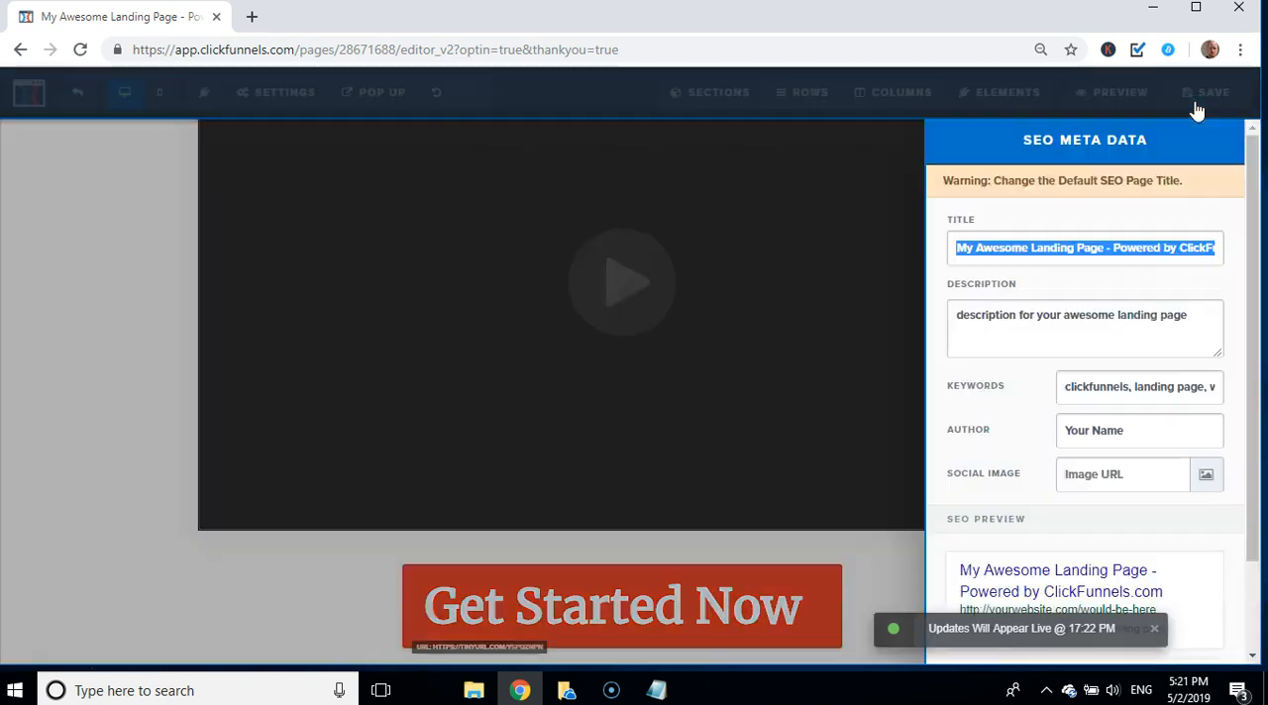
# Step: Dismiss the SEO meta data settings and exit the editor to the funnel's Thank You step overview
pyautogui.click(84, 327)
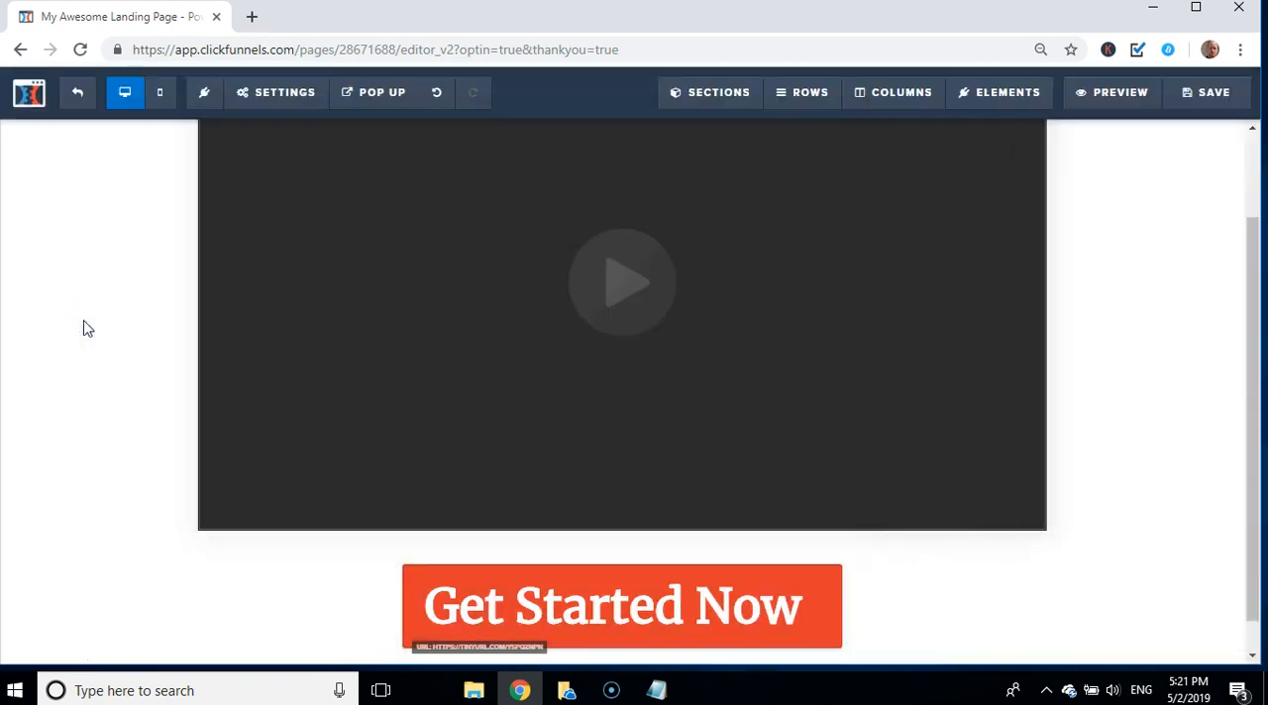
pyautogui.click(79, 95)
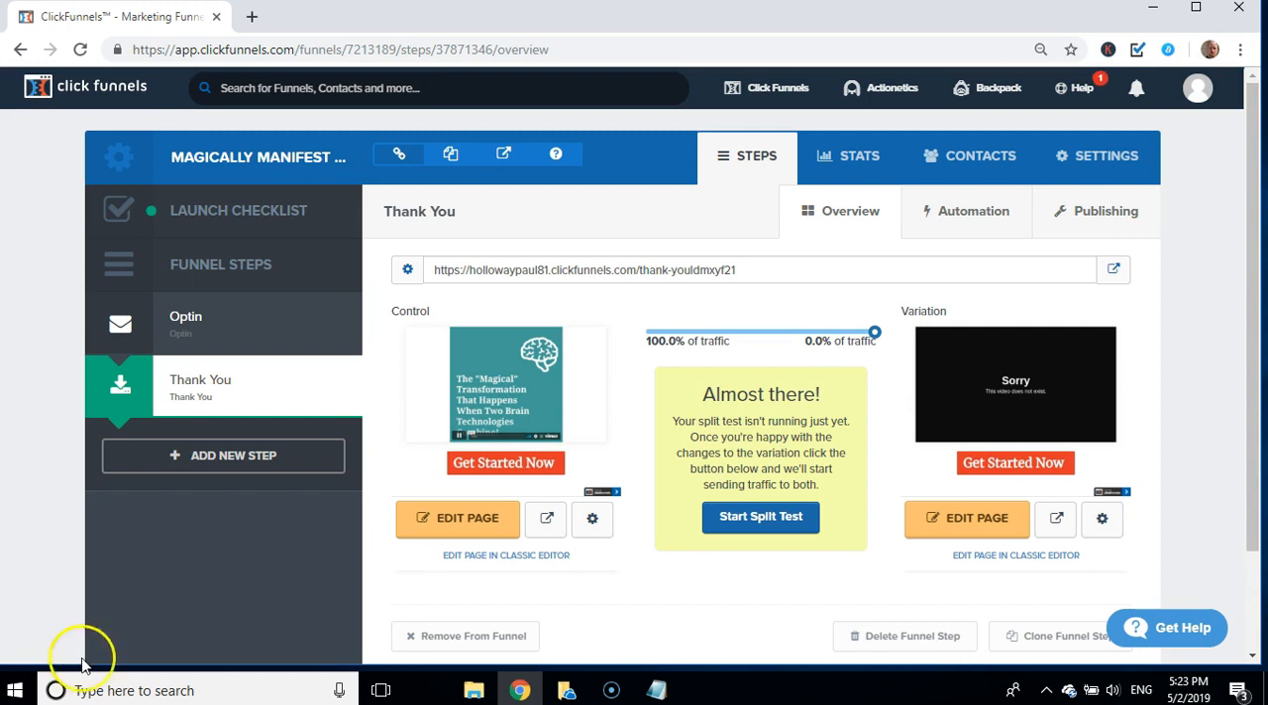
pyautogui.moveTo(1030, 411)
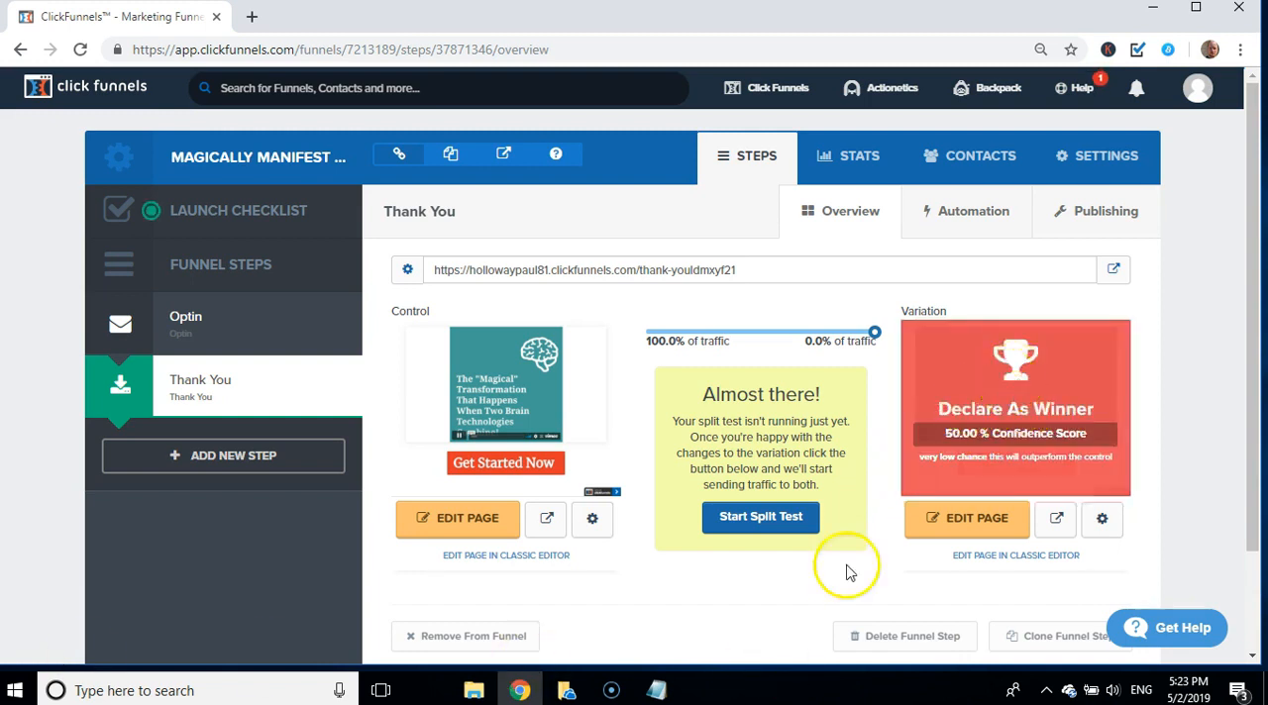
pyautogui.click(1102, 519)
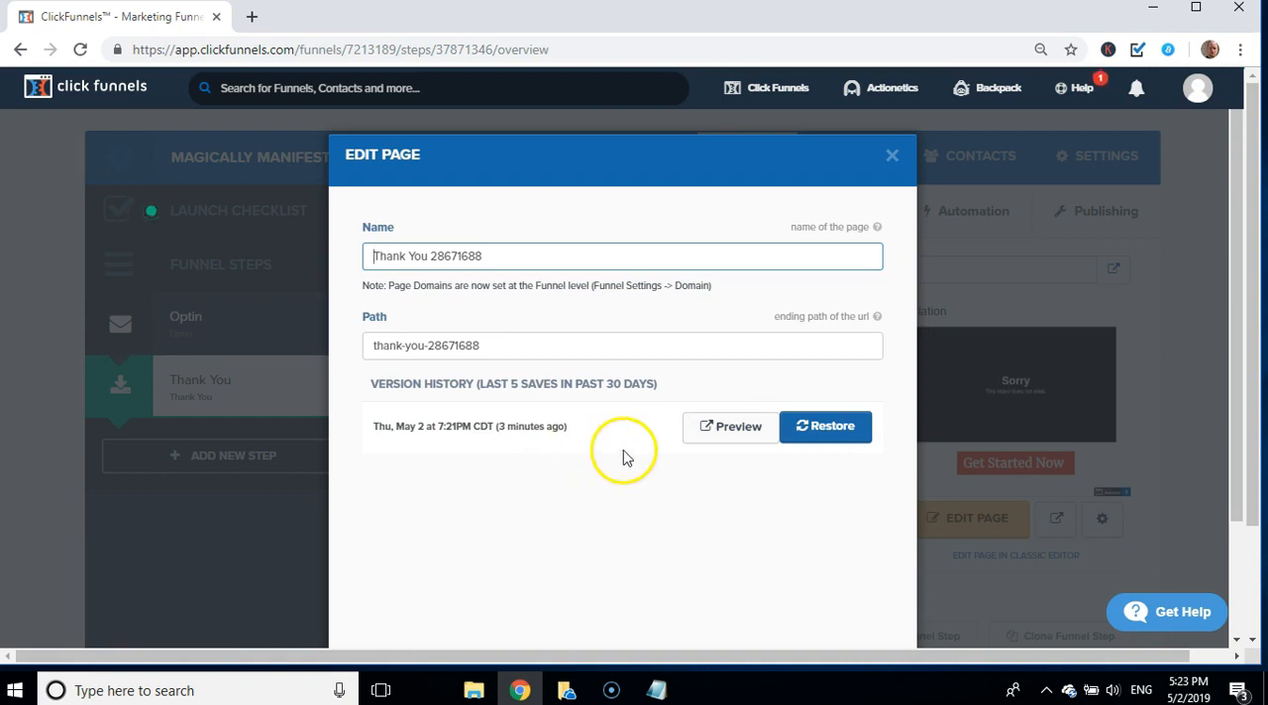
pyautogui.click(878, 190)
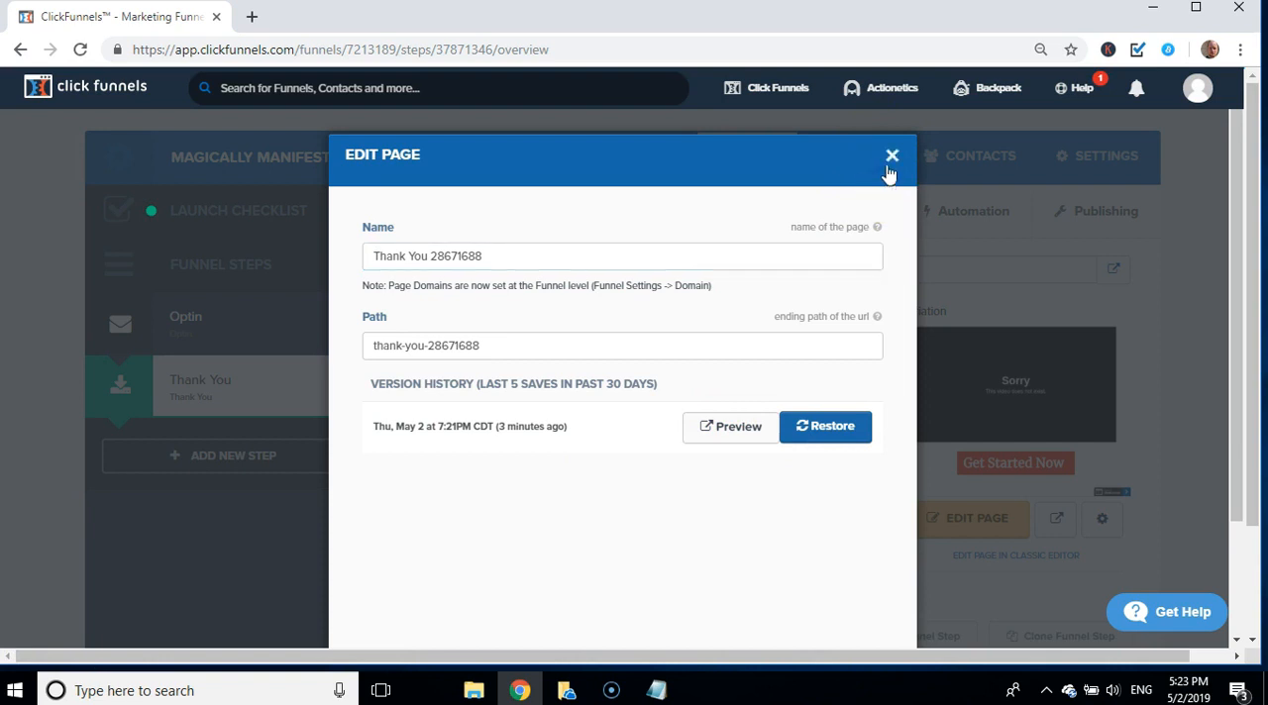
pyautogui.click(890, 159)
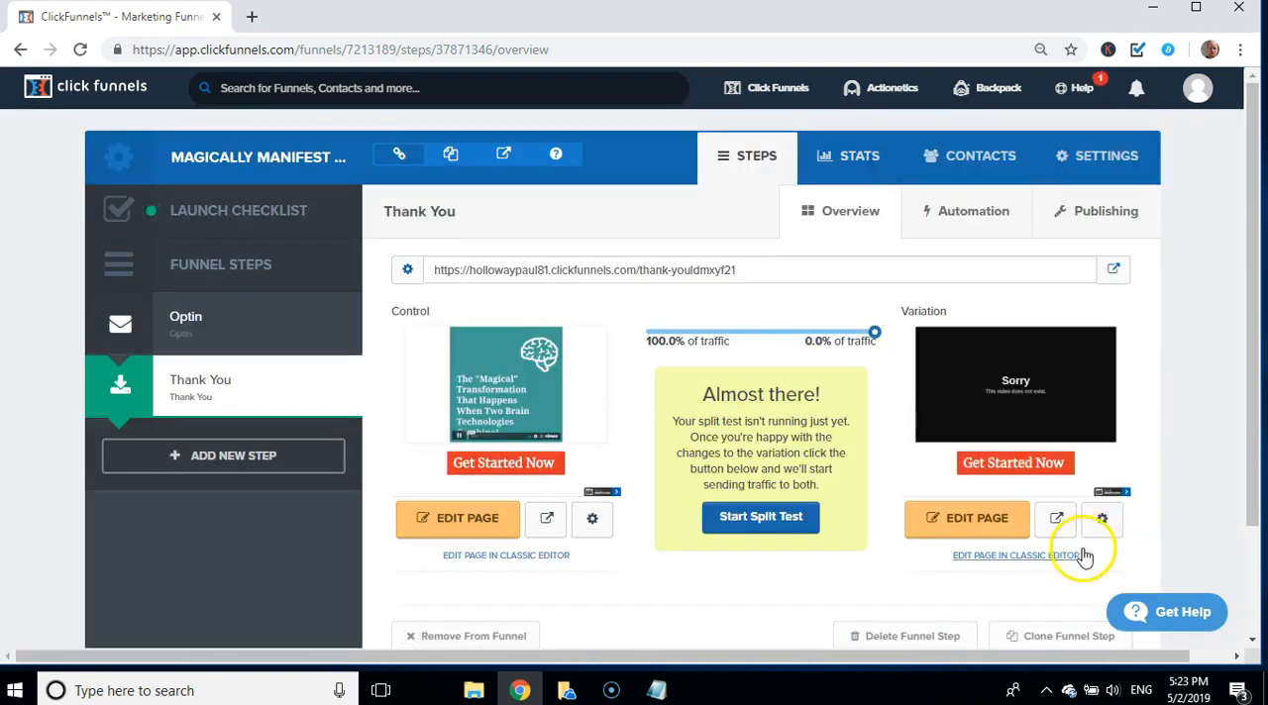
# Step: Delete the Thank You step's split test page variation through its page settings and confirm the deletion
pyautogui.click(1101, 519)
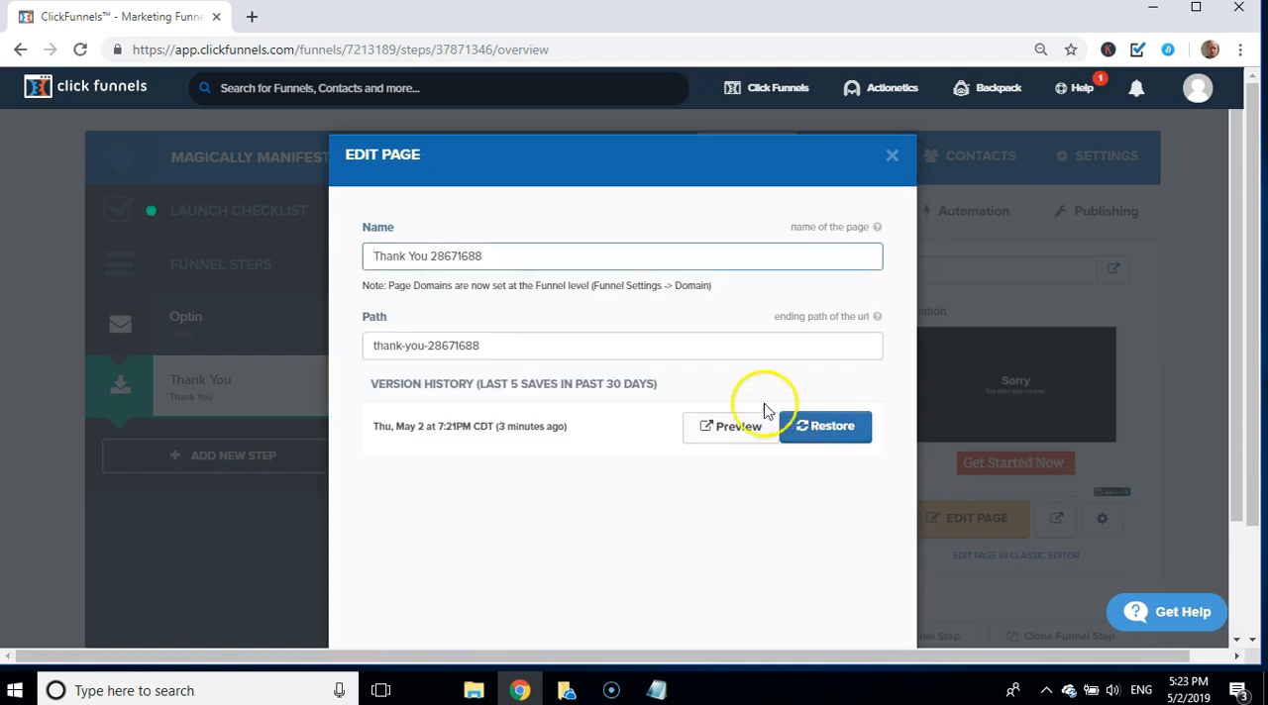
pyautogui.moveTo(1246, 356); pyautogui.dragTo(1246, 465)
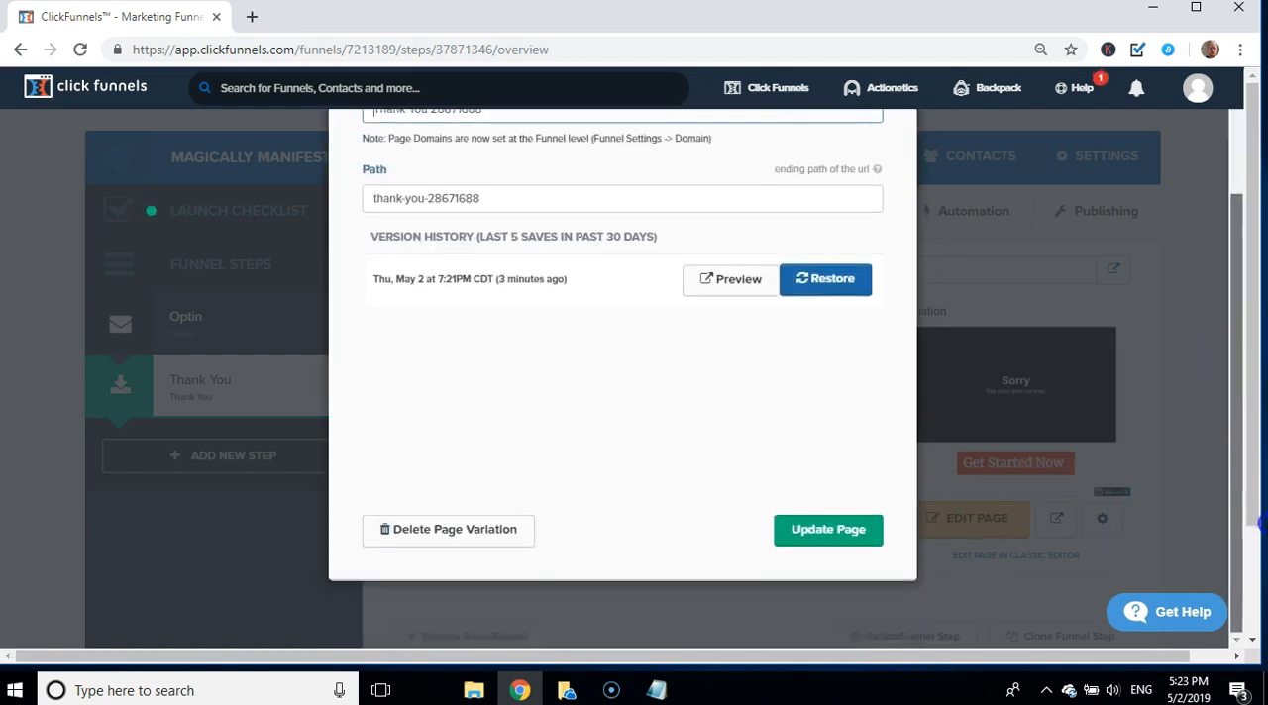
pyautogui.click(472, 535)
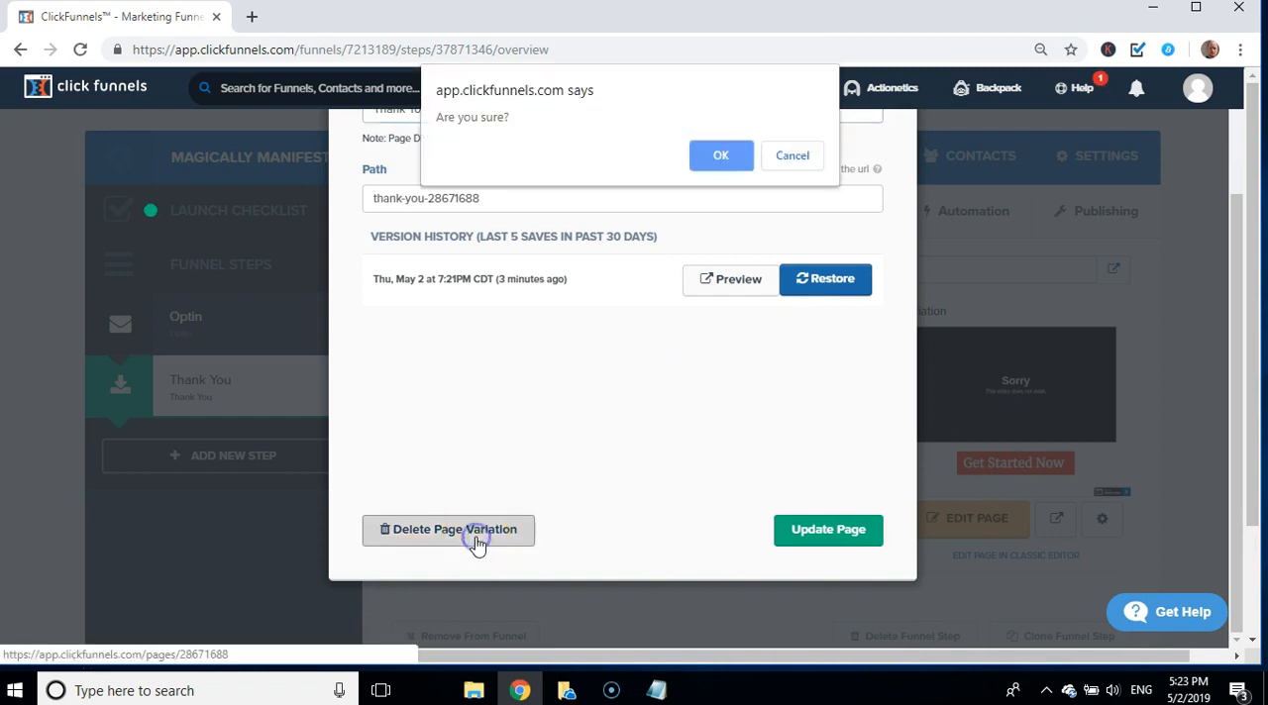
pyautogui.click(709, 159)
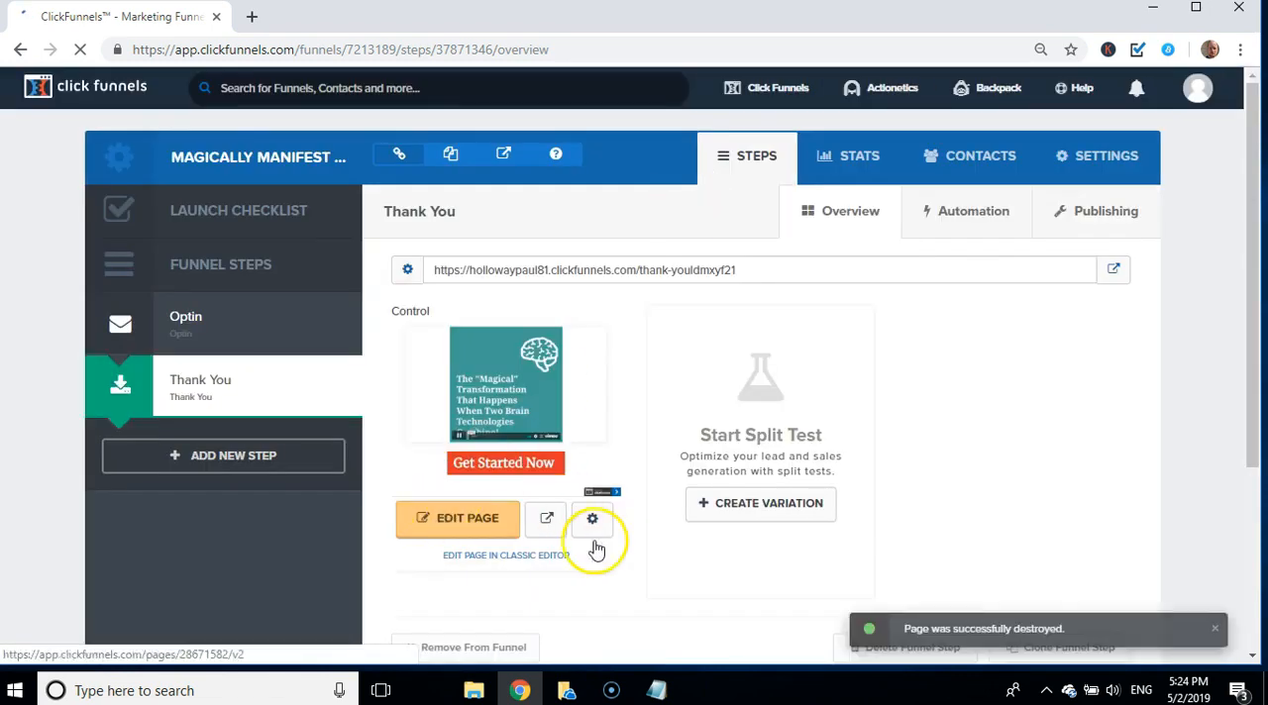
# Step: Switch to the funnel's Optin step and open its live page in a new browser tab
pyautogui.click(184, 328)
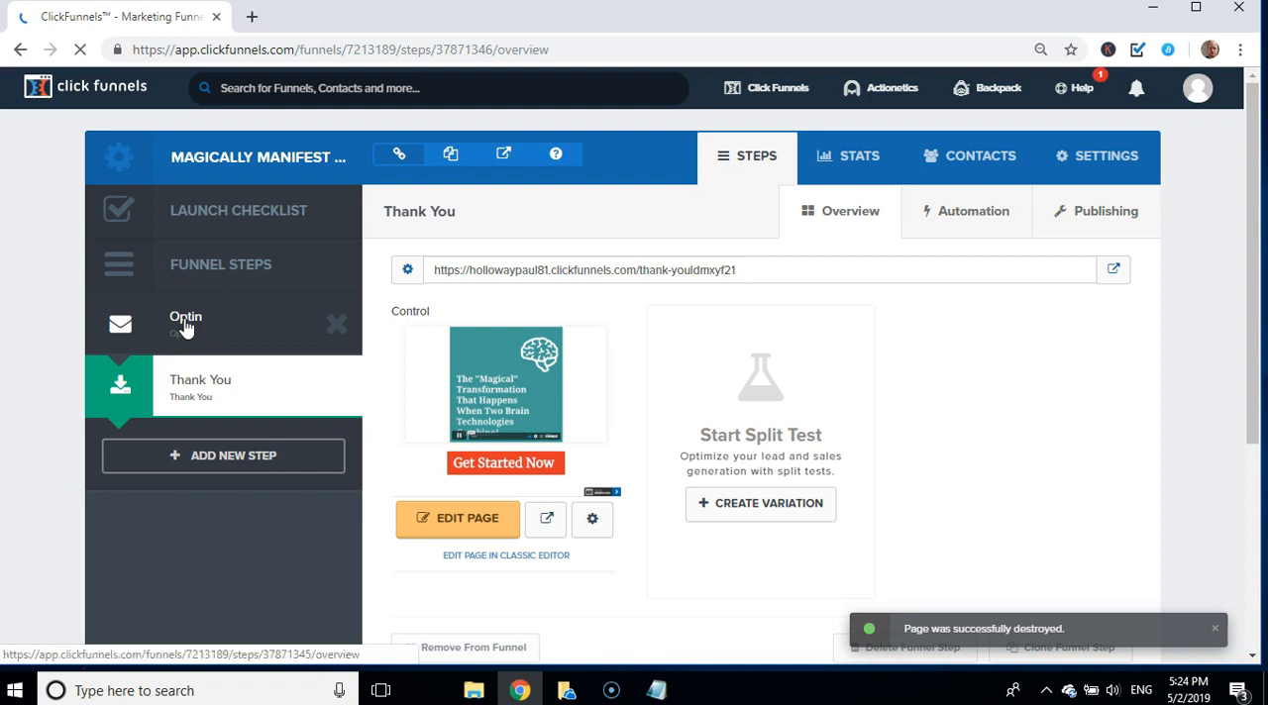
pyautogui.click(184, 328)
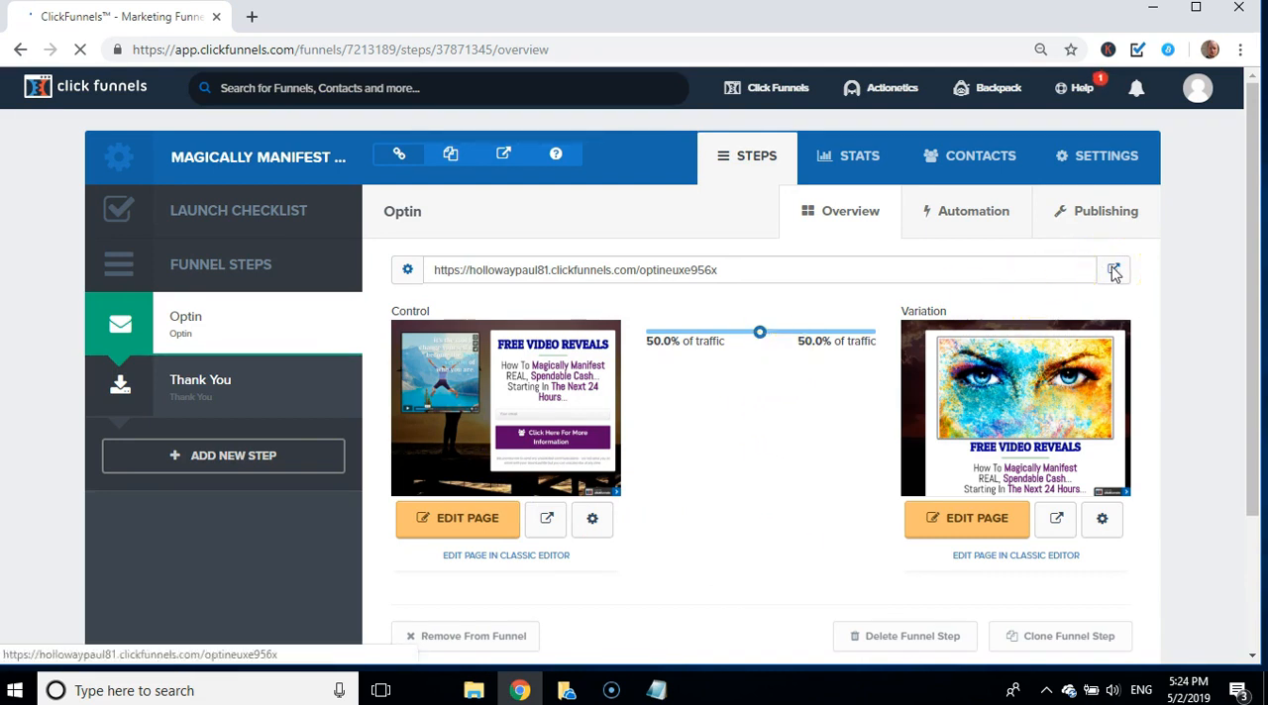
pyautogui.moveTo(1038, 385)
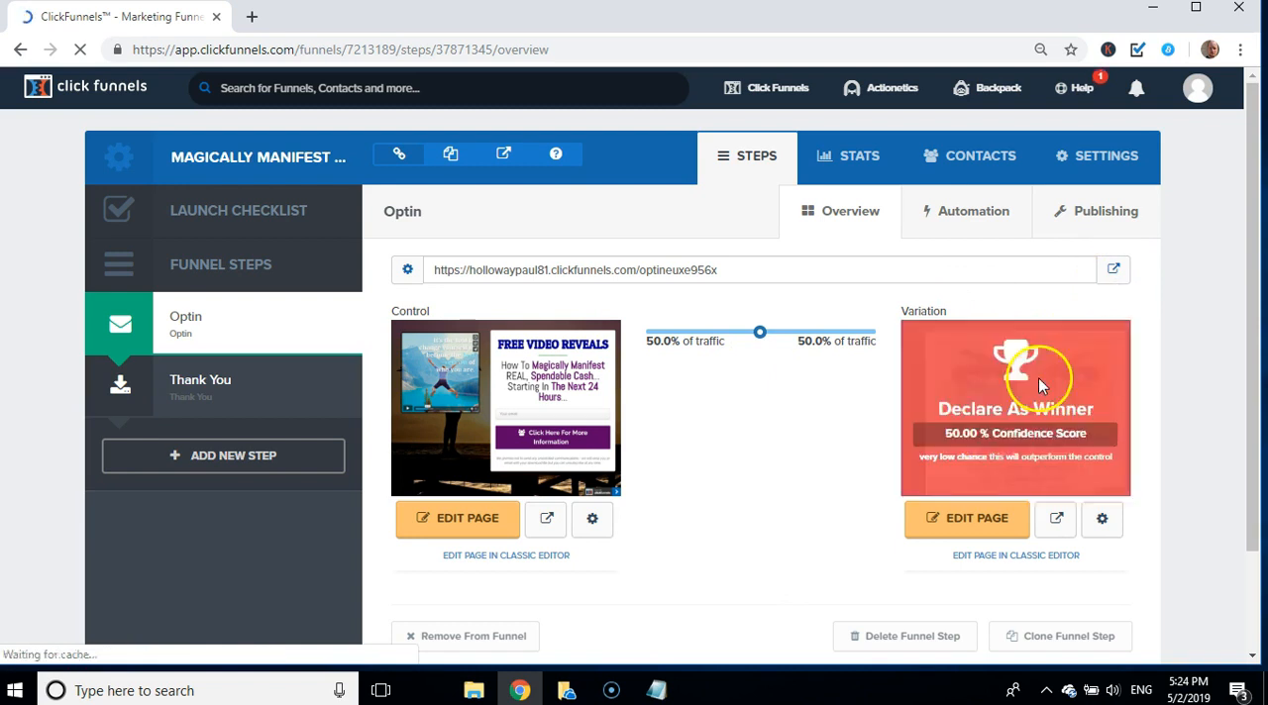
pyautogui.click(1114, 270)
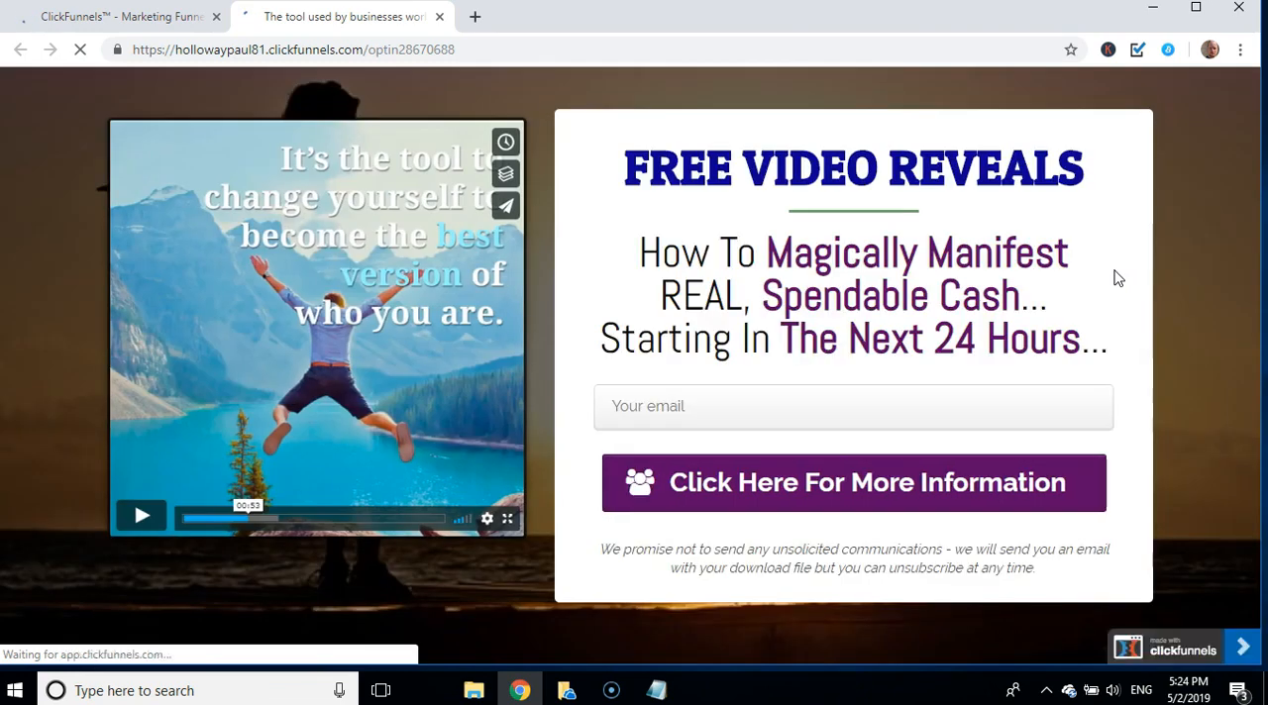
# Step: Fill in the email address on the live optin page and submit the form to reach the thank-you page
pyautogui.click(779, 414)
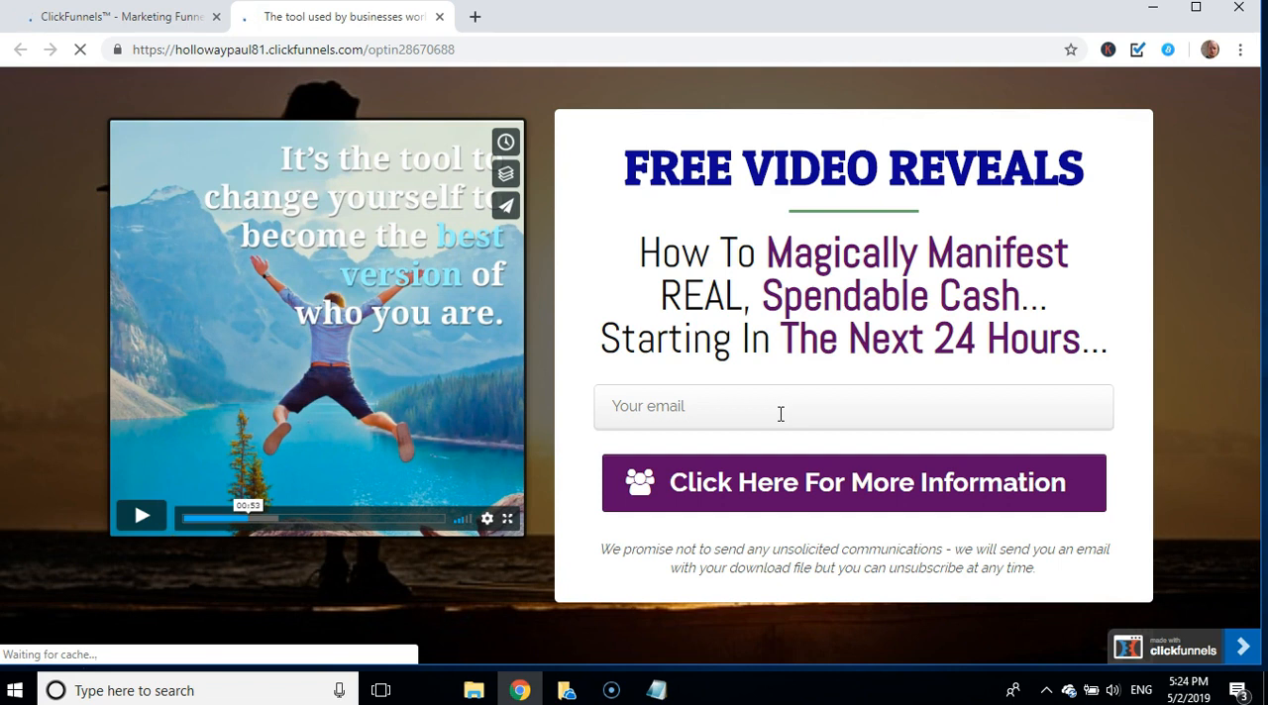
pyautogui.click(758, 405)
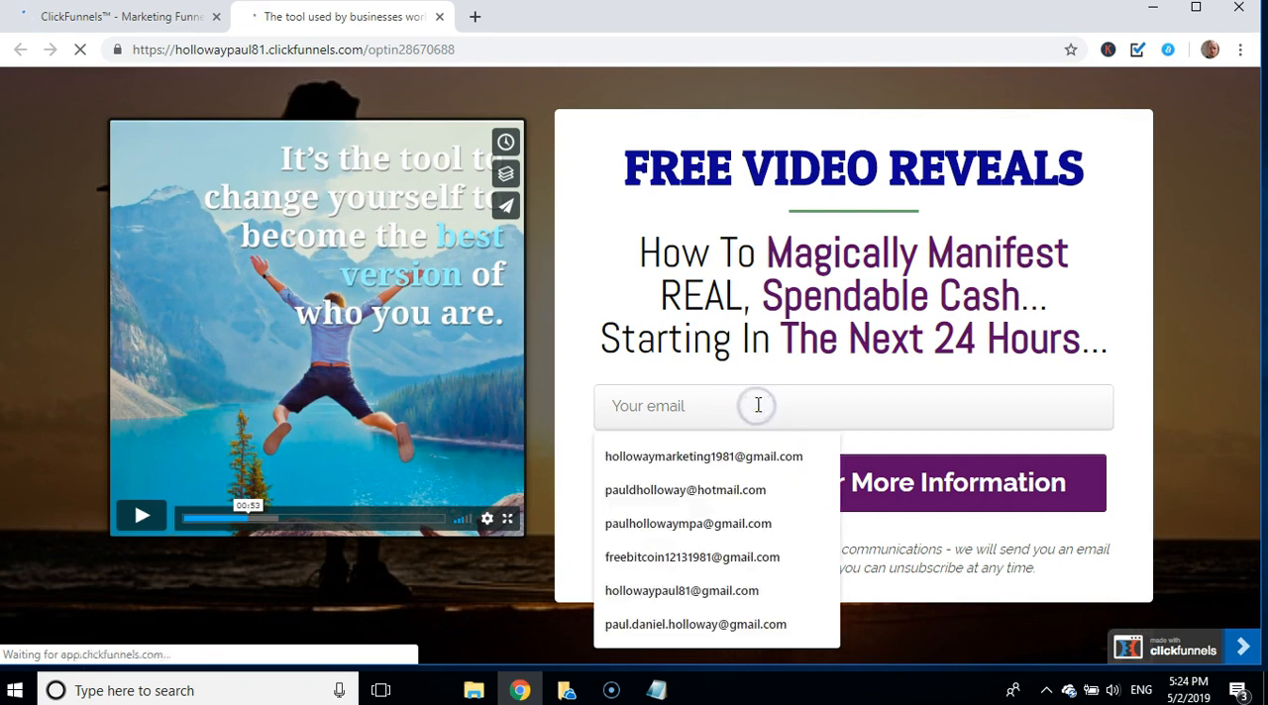
pyautogui.click(700, 458)
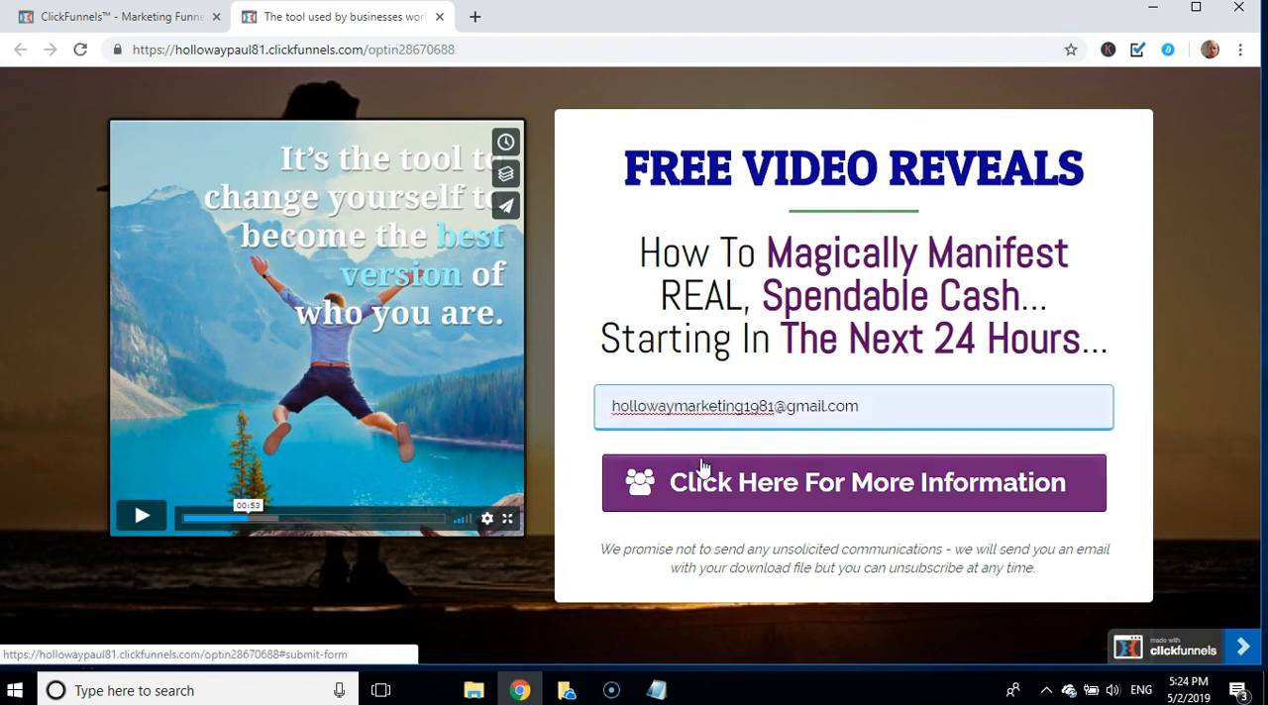
pyautogui.click(878, 495)
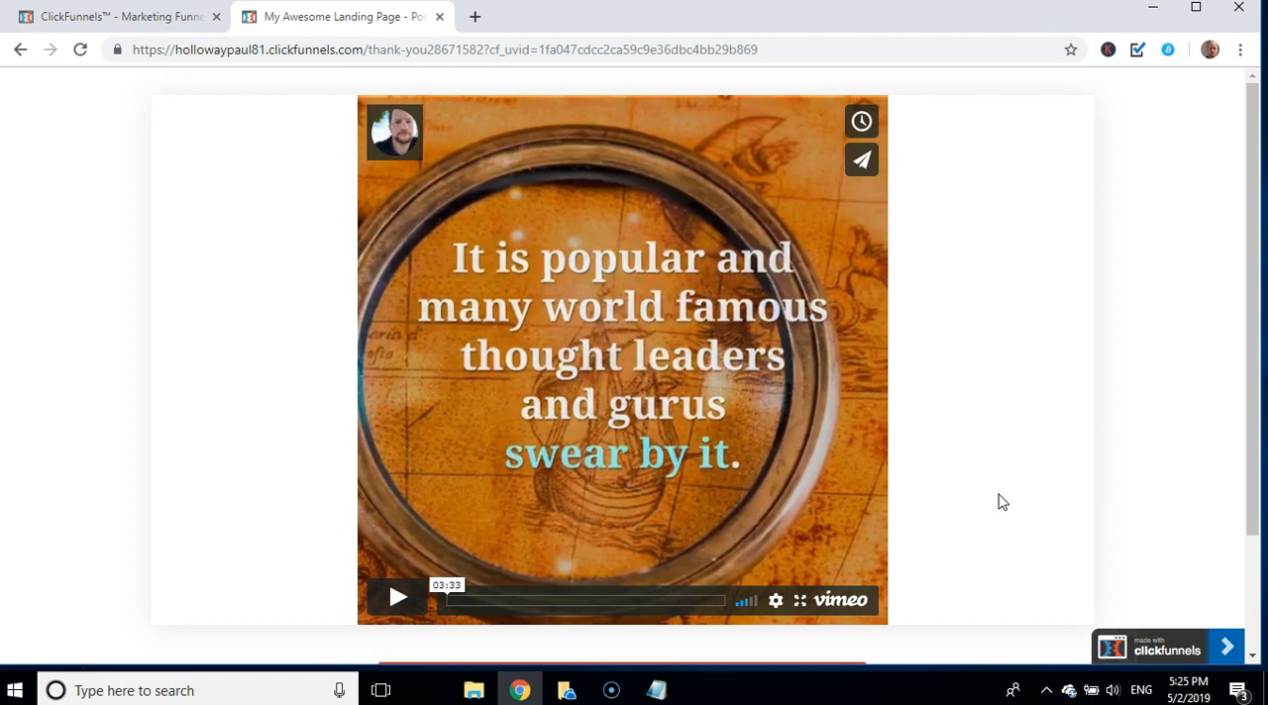
# Step: Test the thank-you page's Get Started Now link to the offer, and close that page to return to the funnel
pyautogui.moveTo(1256, 406); pyautogui.dragTo(1258, 507)
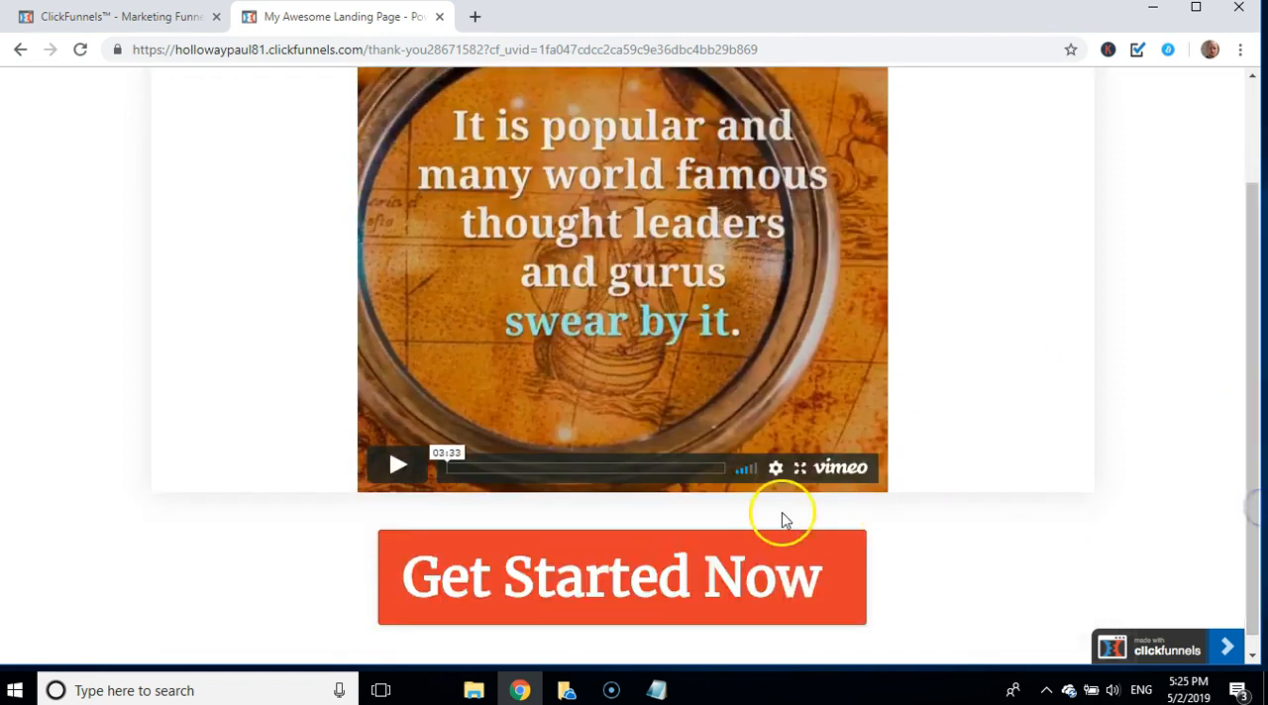
pyautogui.click(656, 580)
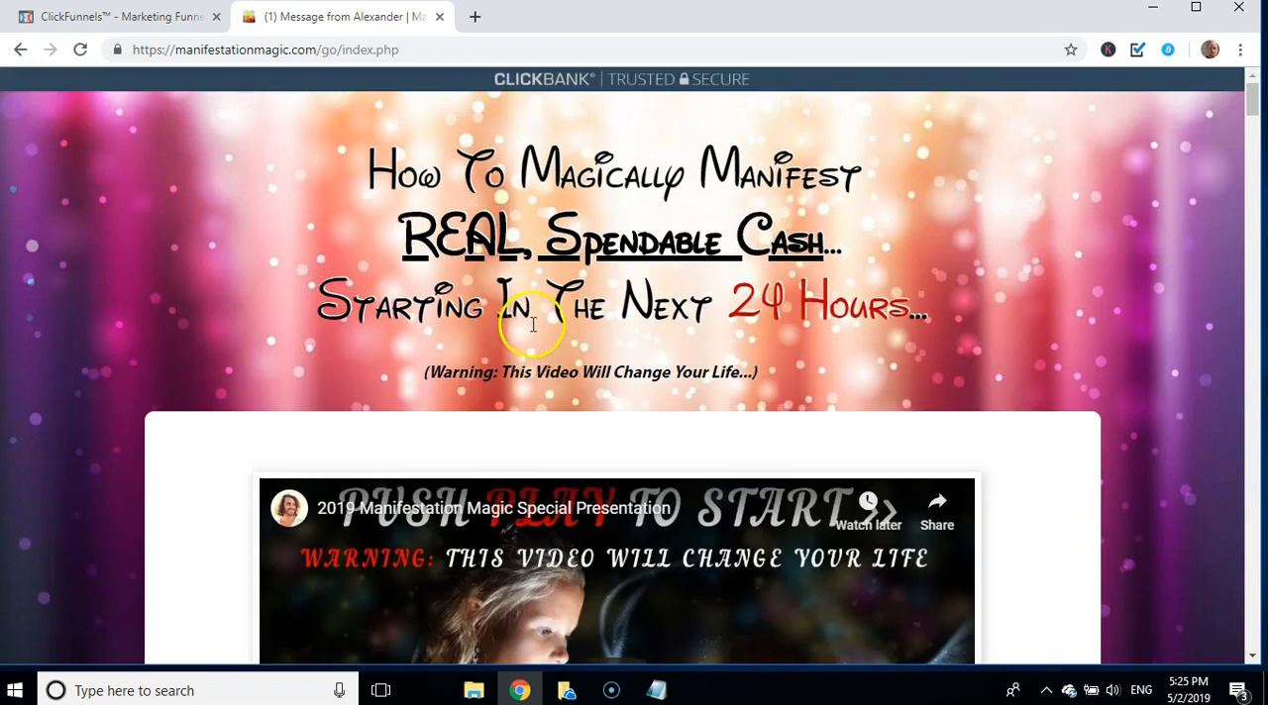
pyautogui.click(440, 20)
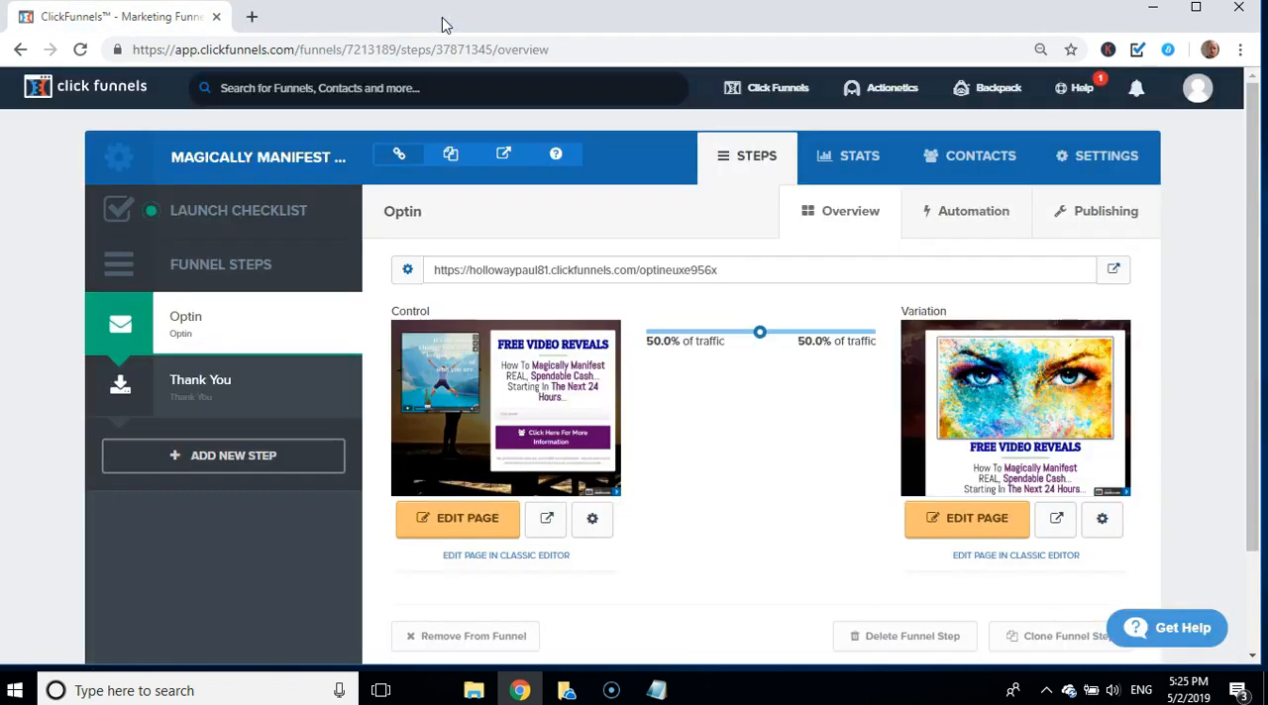
# Step: Switch to getresponse.com and log in to the account with the saved credentials
pyautogui.click(417, 52)
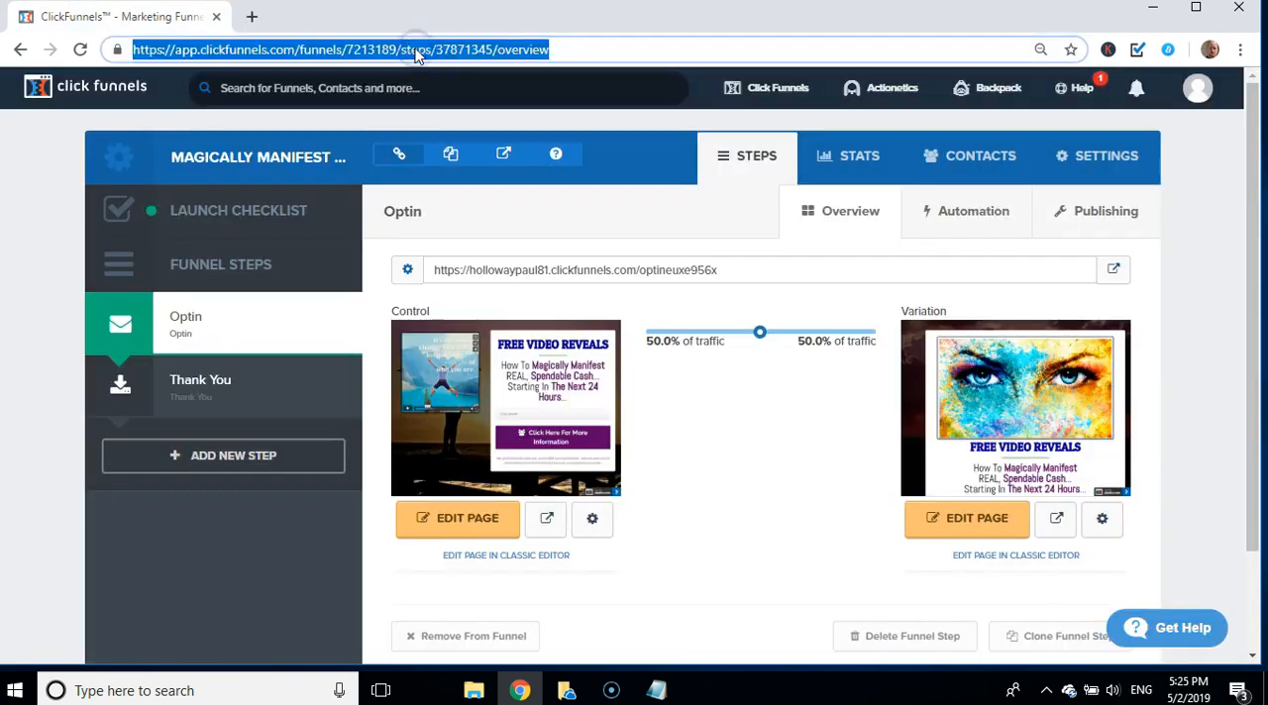
pyautogui.write('get')
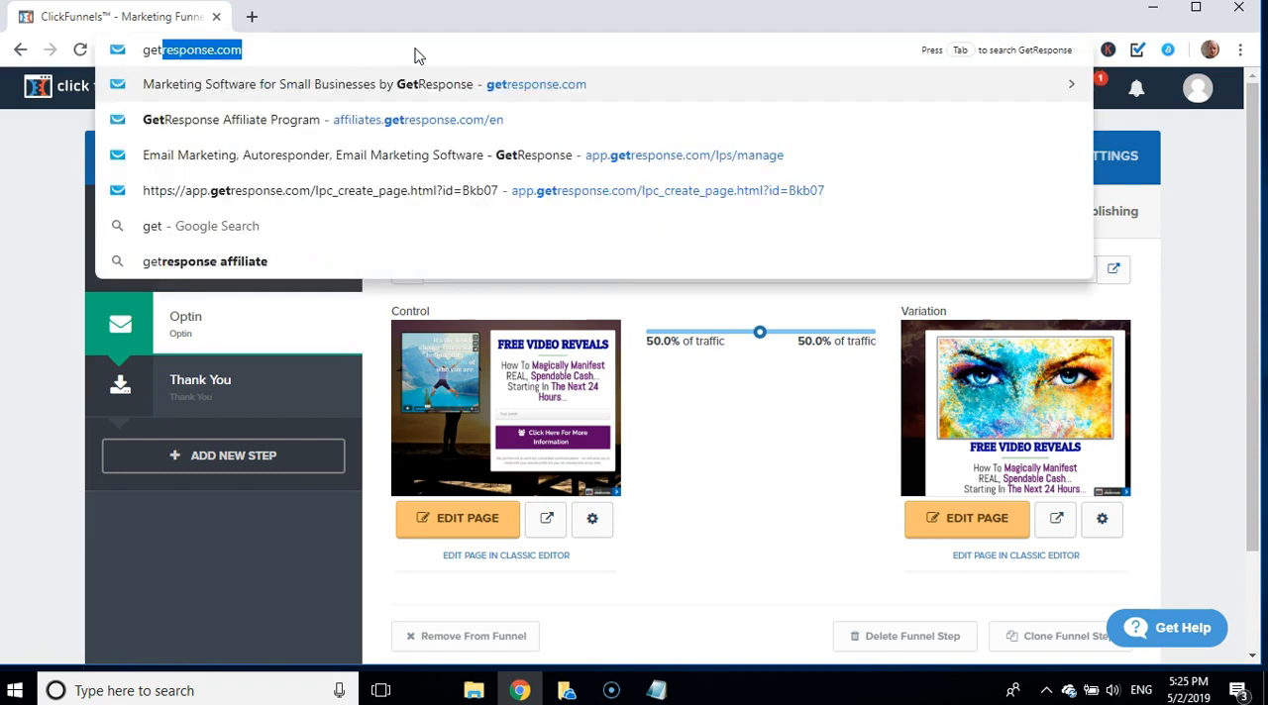
pyautogui.click(387, 81)
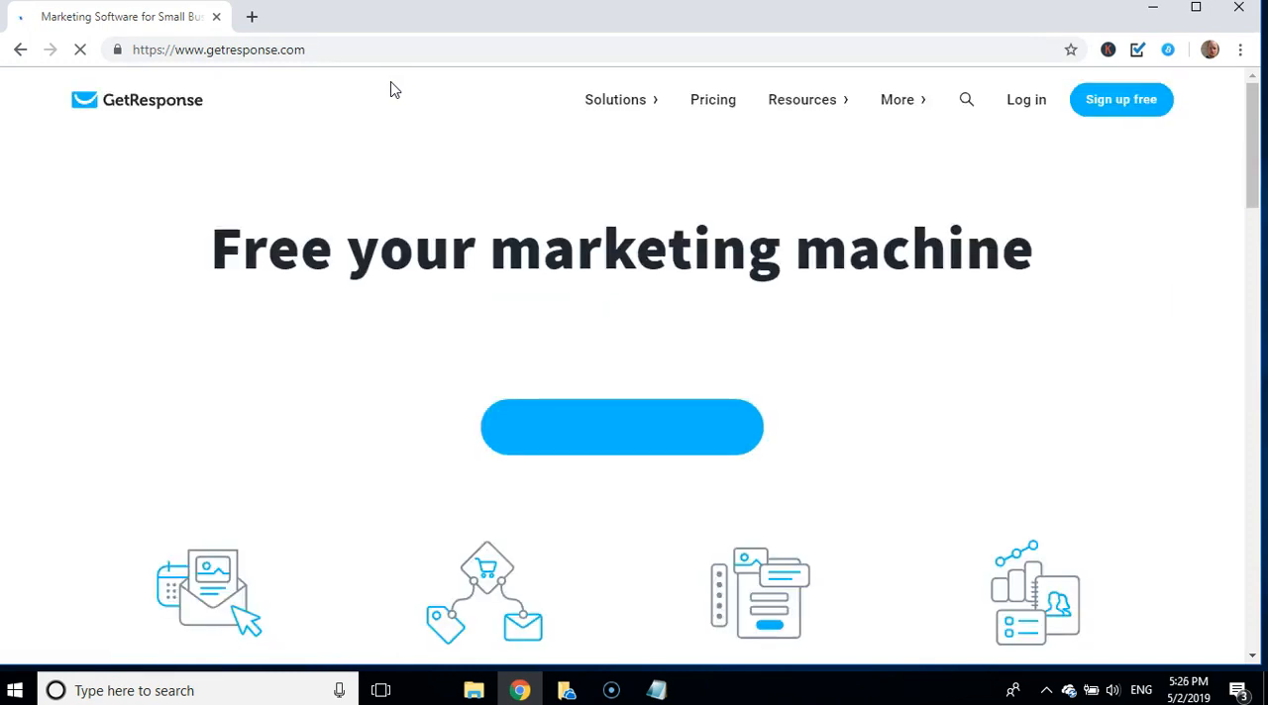
pyautogui.click(1035, 108)
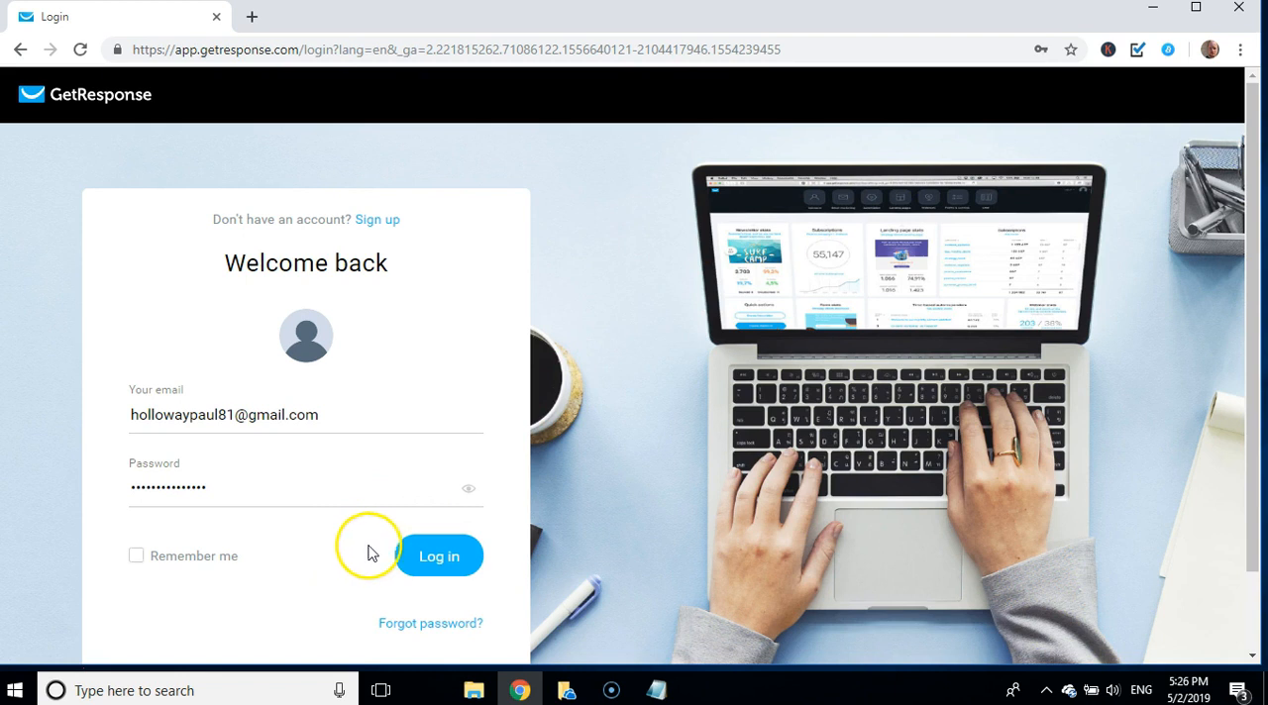
pyautogui.click(442, 558)
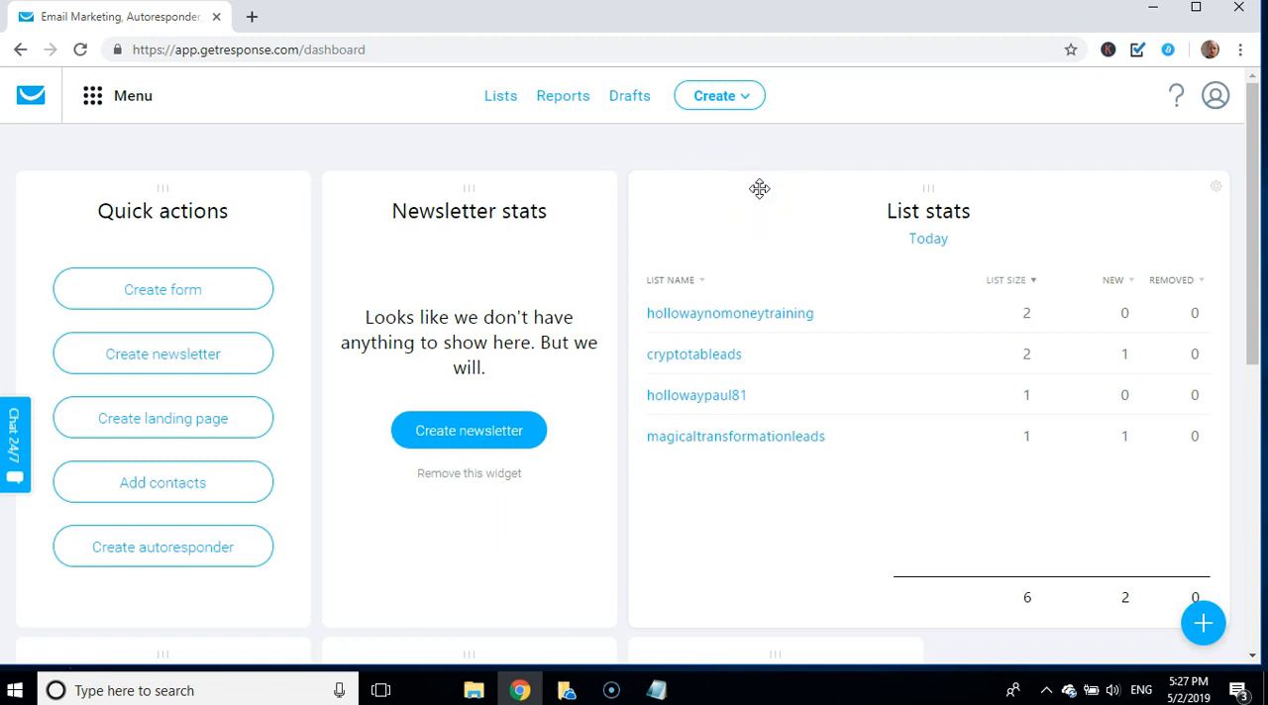
# Step: Open the new autoresponder form, leave it unsaved, and examine the day 0, 1 and 2 emails in the Autoresponders overview
pyautogui.click(750, 104)
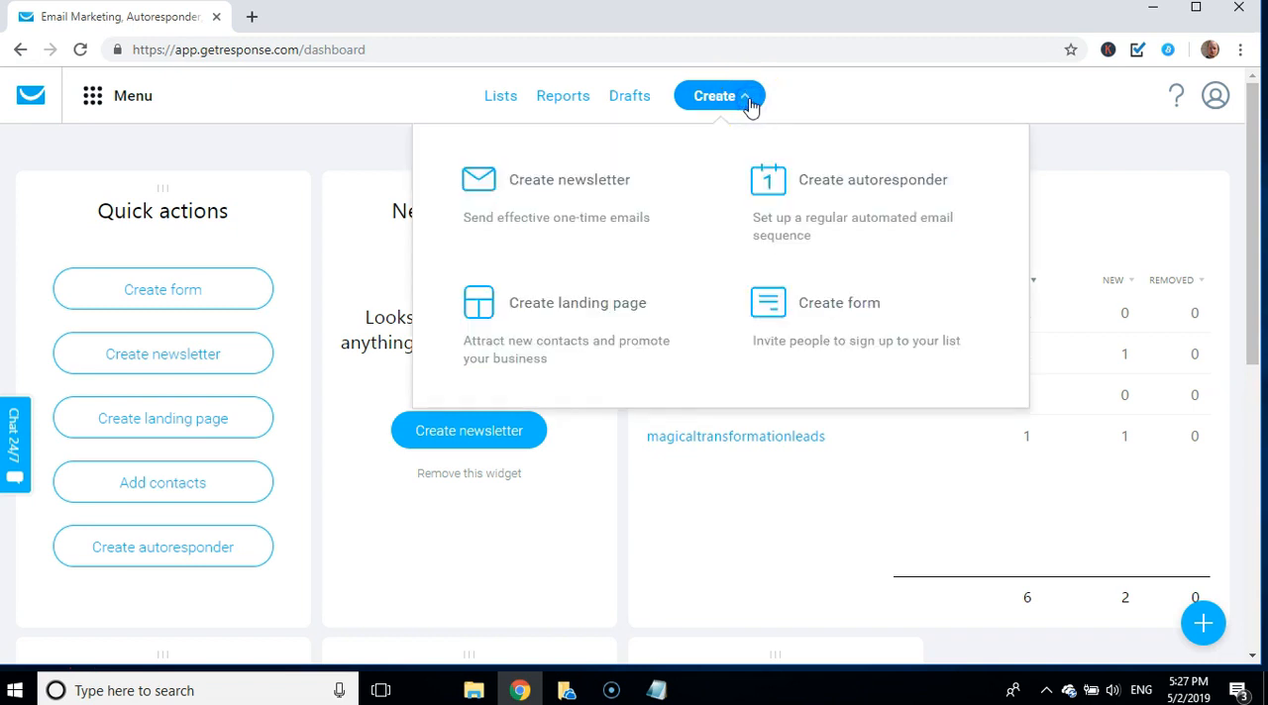
pyautogui.click(773, 185)
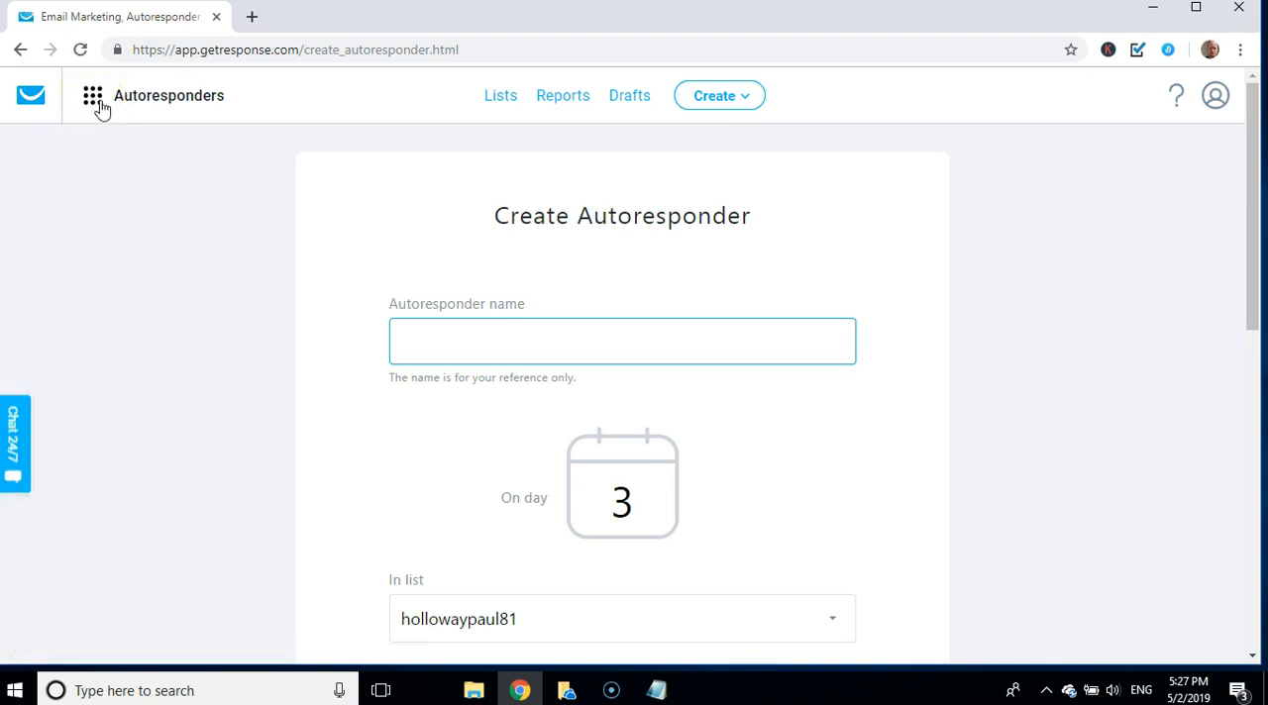
pyautogui.click(93, 96)
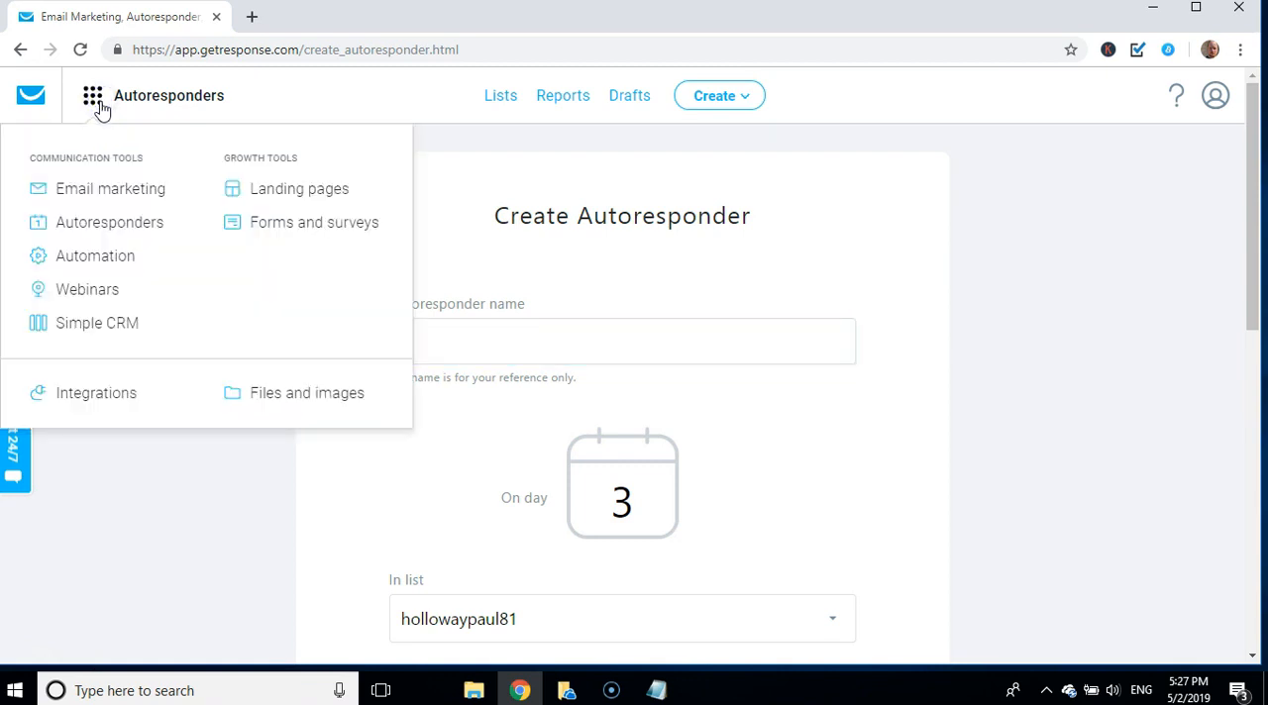
pyautogui.click(146, 227)
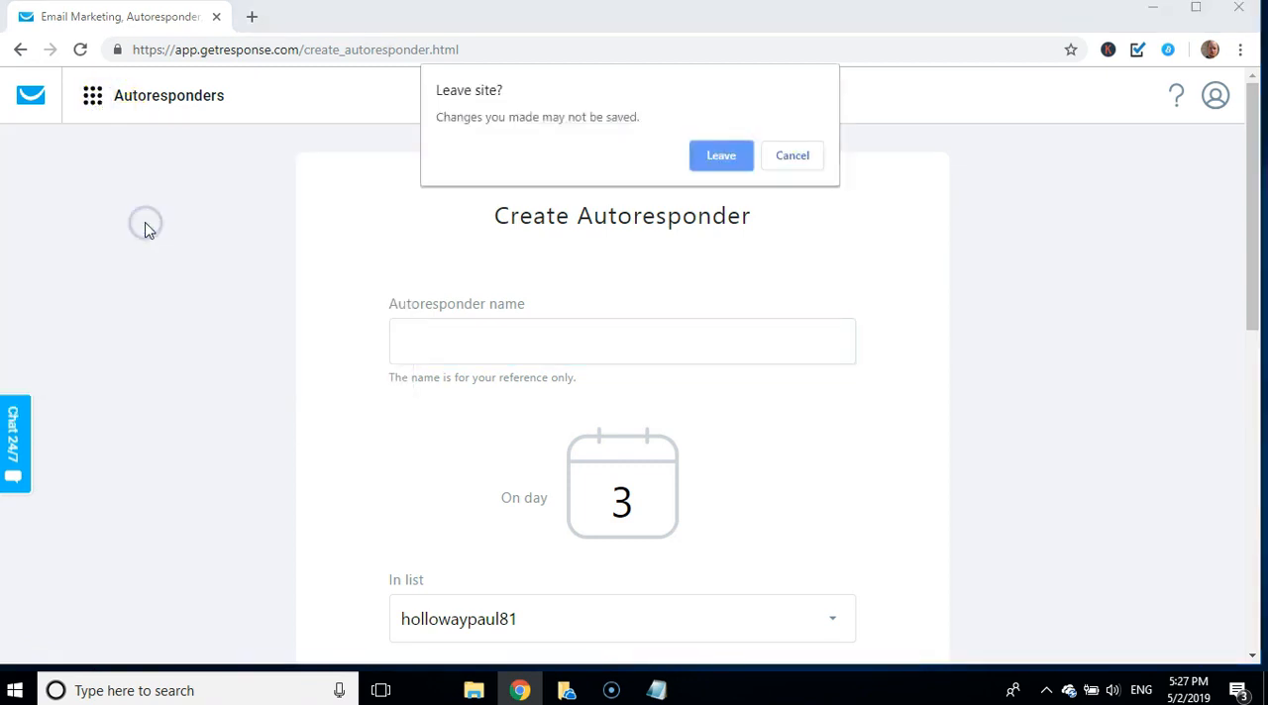
pyautogui.click(707, 157)
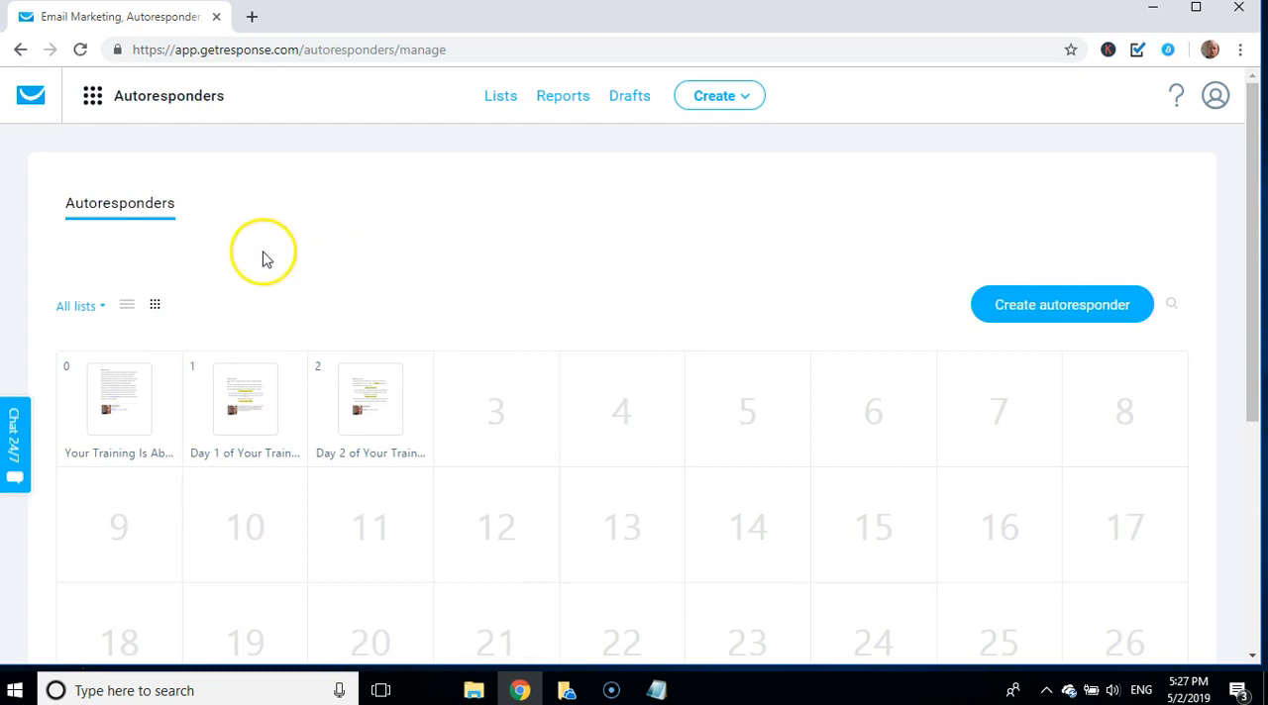
pyautogui.moveTo(113, 401)
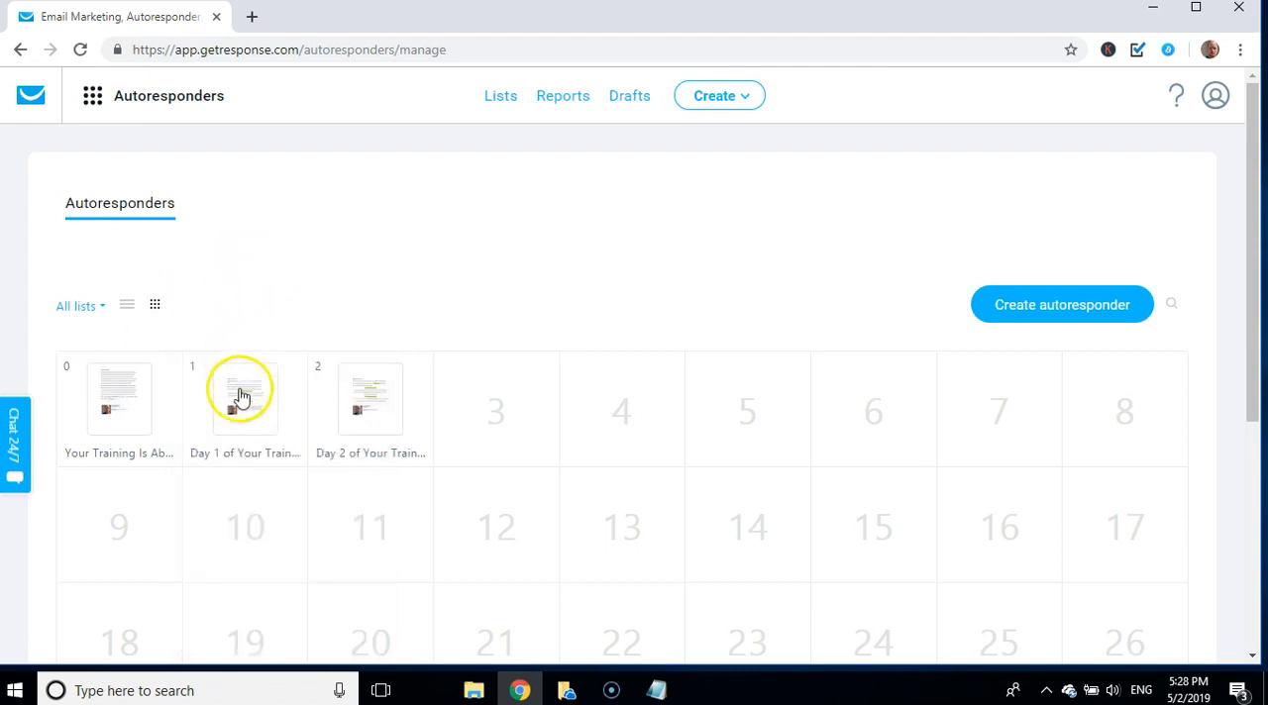
pyautogui.moveTo(242, 394)
pyautogui.moveTo(368, 379)
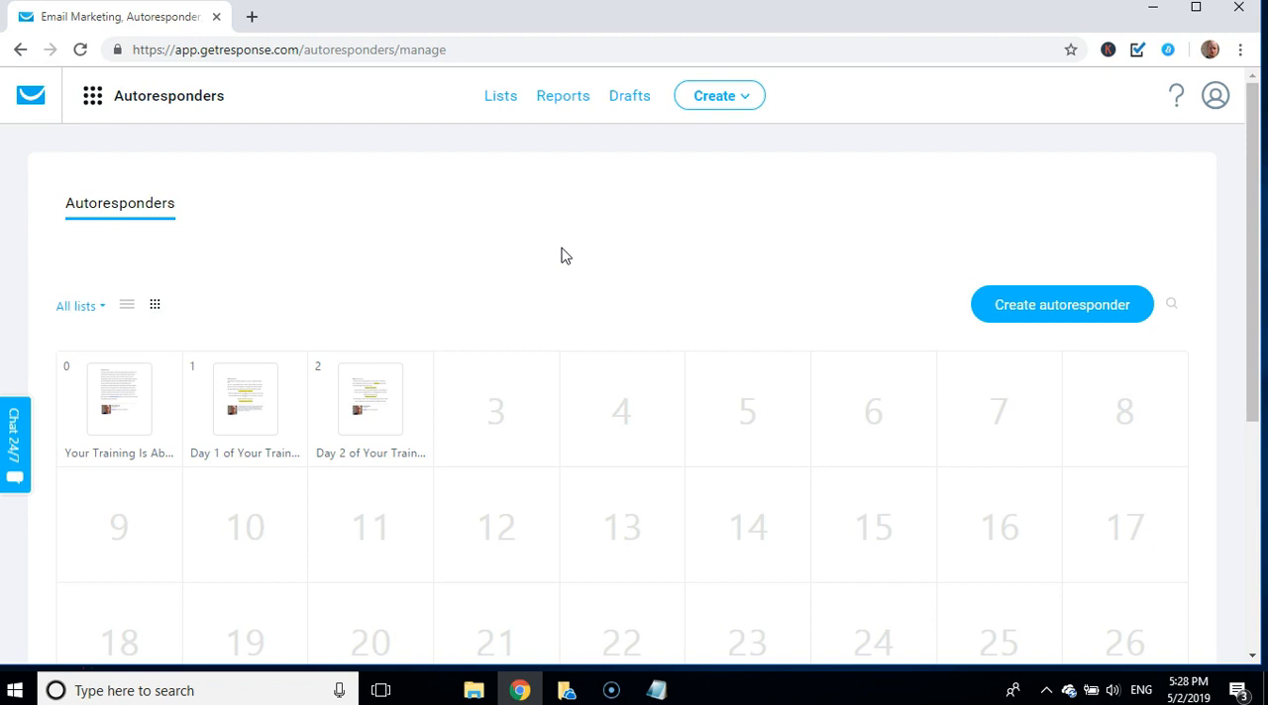
# Step: Switch to clickbank.com and open the email swipes page of the Manifestation Magic affiliate tools
pyautogui.click(416, 40)
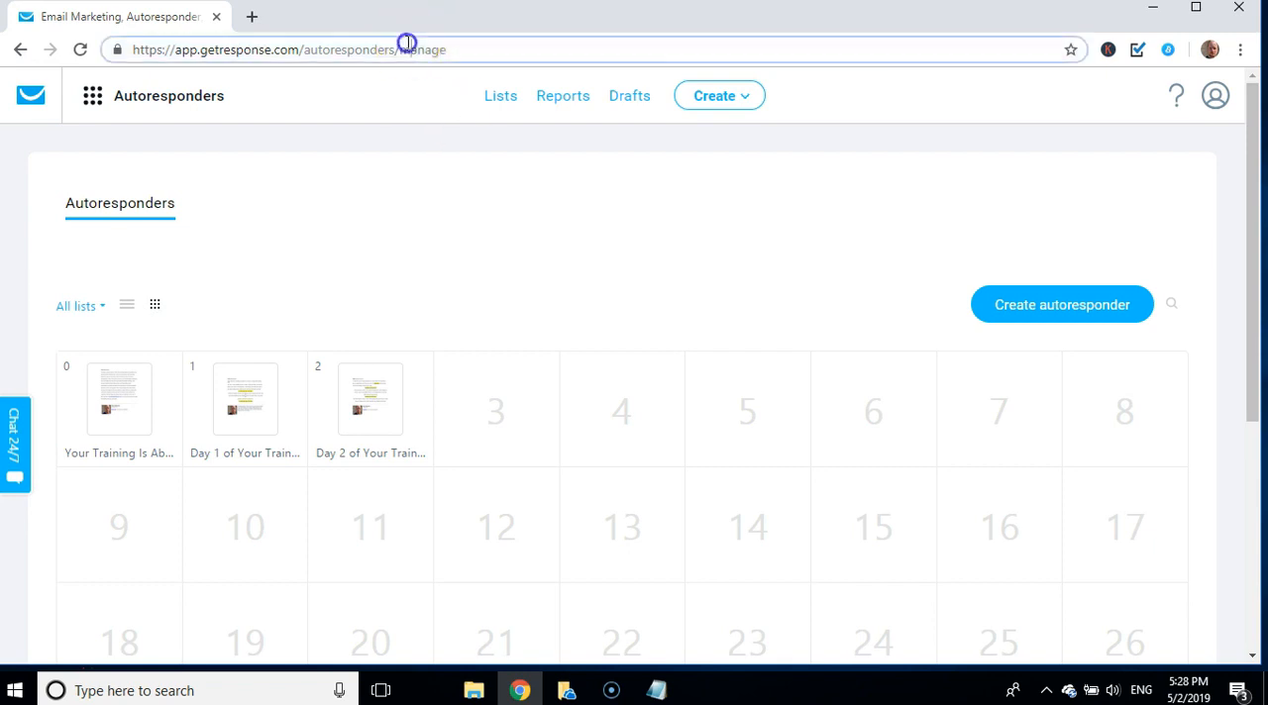
pyautogui.write('clic')
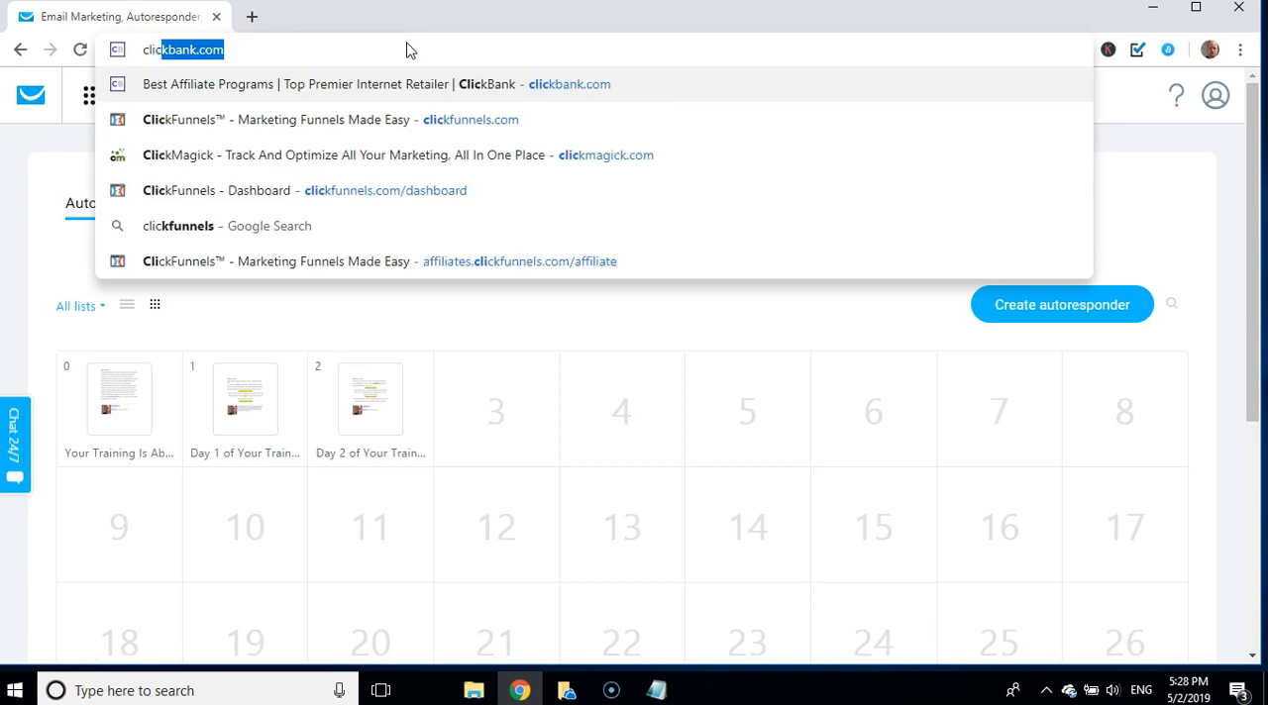
pyautogui.press('Down')
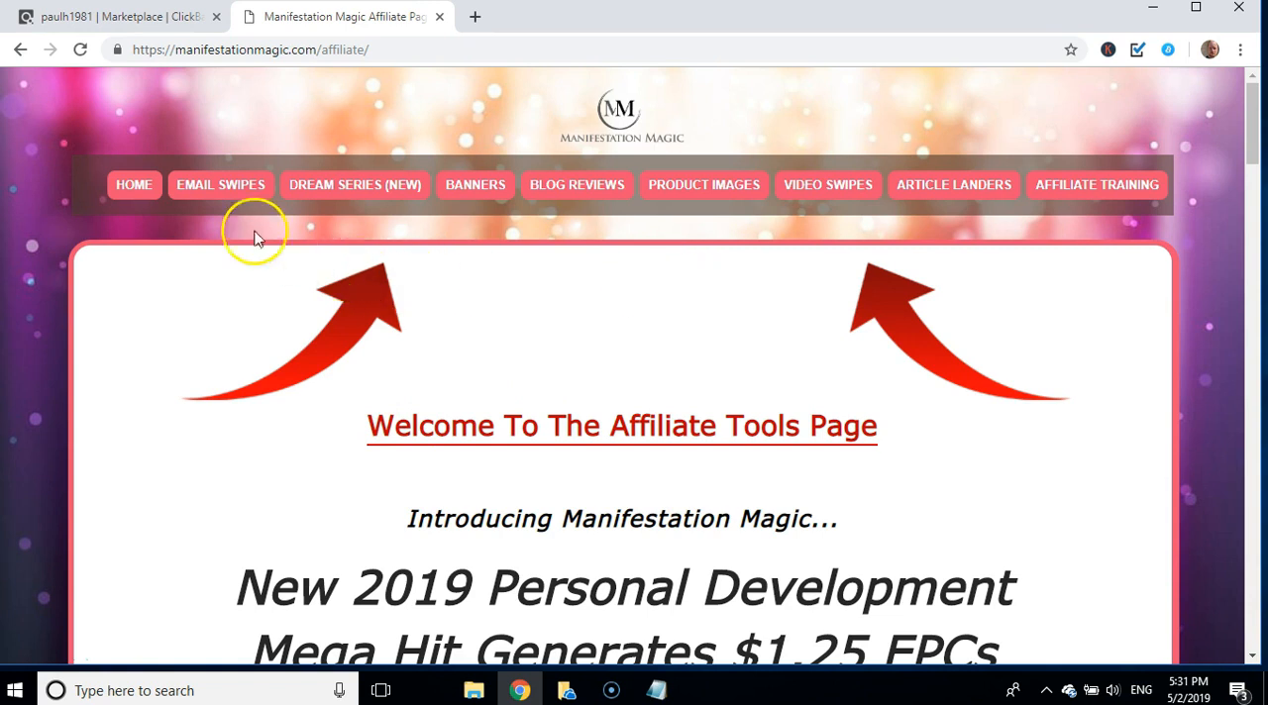
pyautogui.click(223, 192)
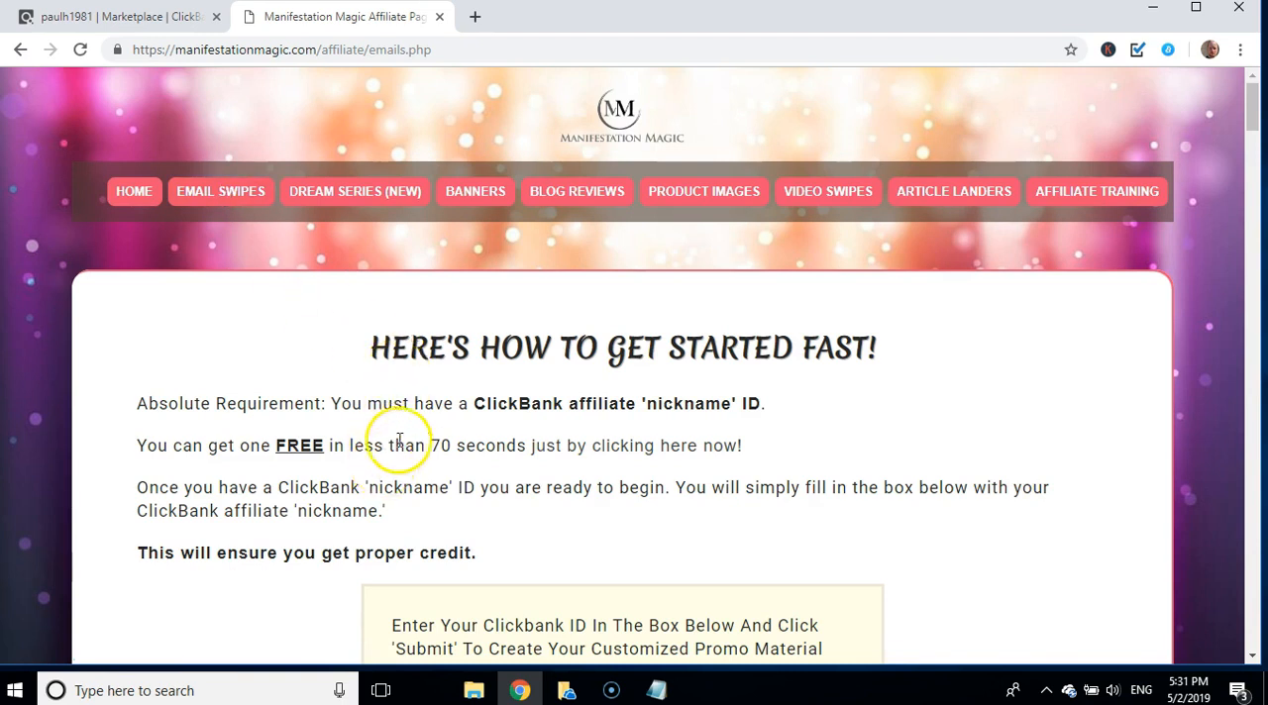
# Step: Enter the affiliate's Clickbank ID on the email swipes page and submit it to create the customized promo material
pyautogui.scroll(-2, 394, 453)
pyautogui.scroll(-10, 398, 448)
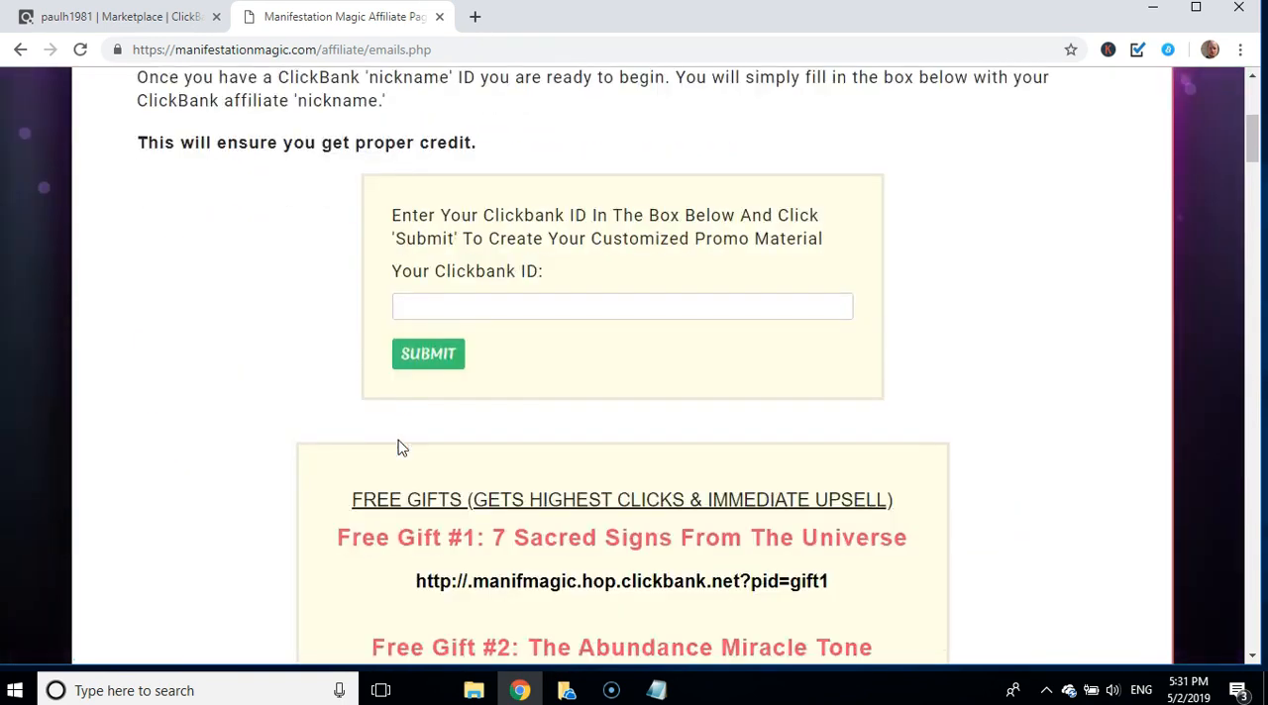
pyautogui.scroll(-3, 398, 447)
pyautogui.scroll(3, 398, 447)
pyautogui.scroll(7, 398, 448)
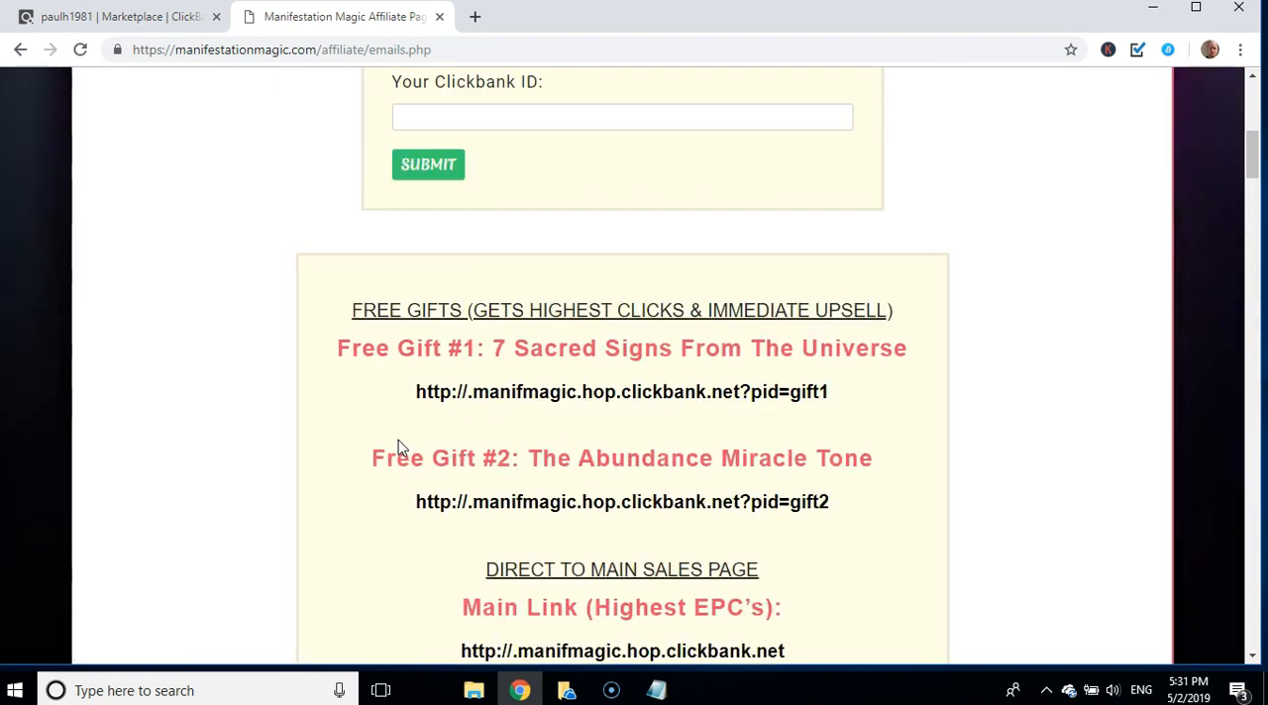
pyautogui.click(555, 410)
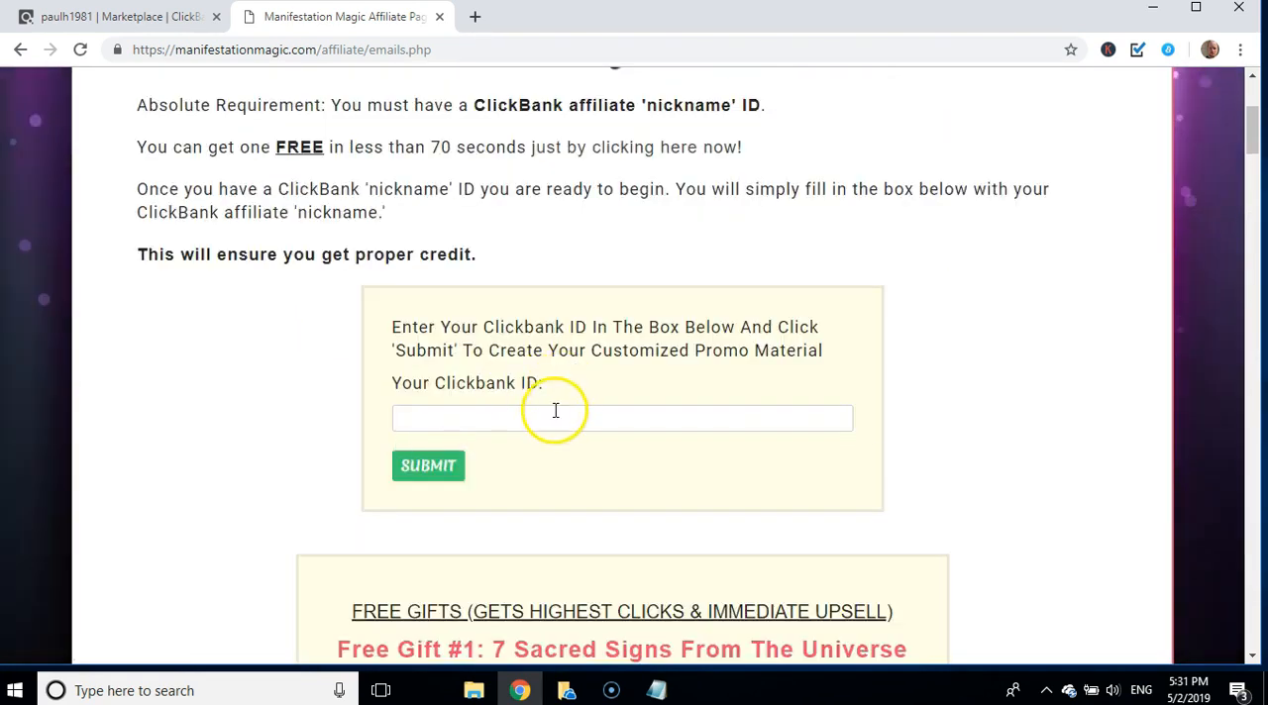
pyautogui.click(455, 457)
pyautogui.click(454, 461)
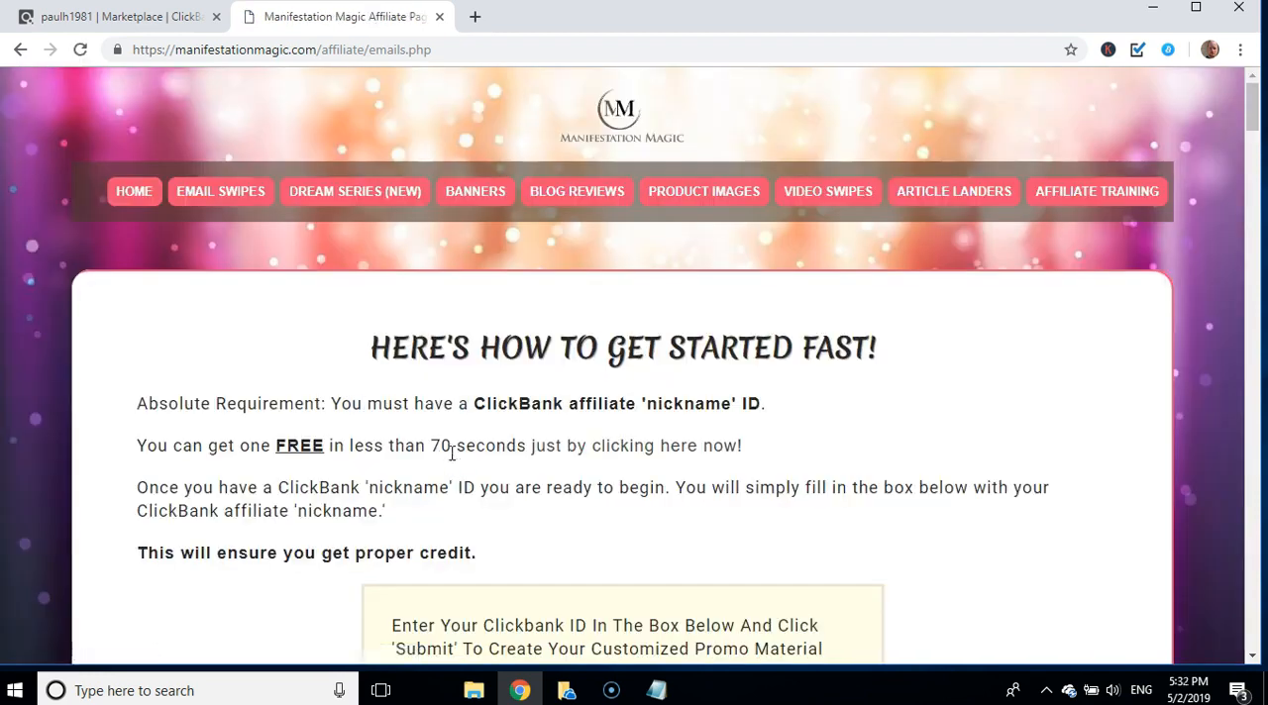
# Step: Examine the customized free gift links and the first email swipe for each of the two free gifts
pyautogui.scroll(-9, 393, 408)
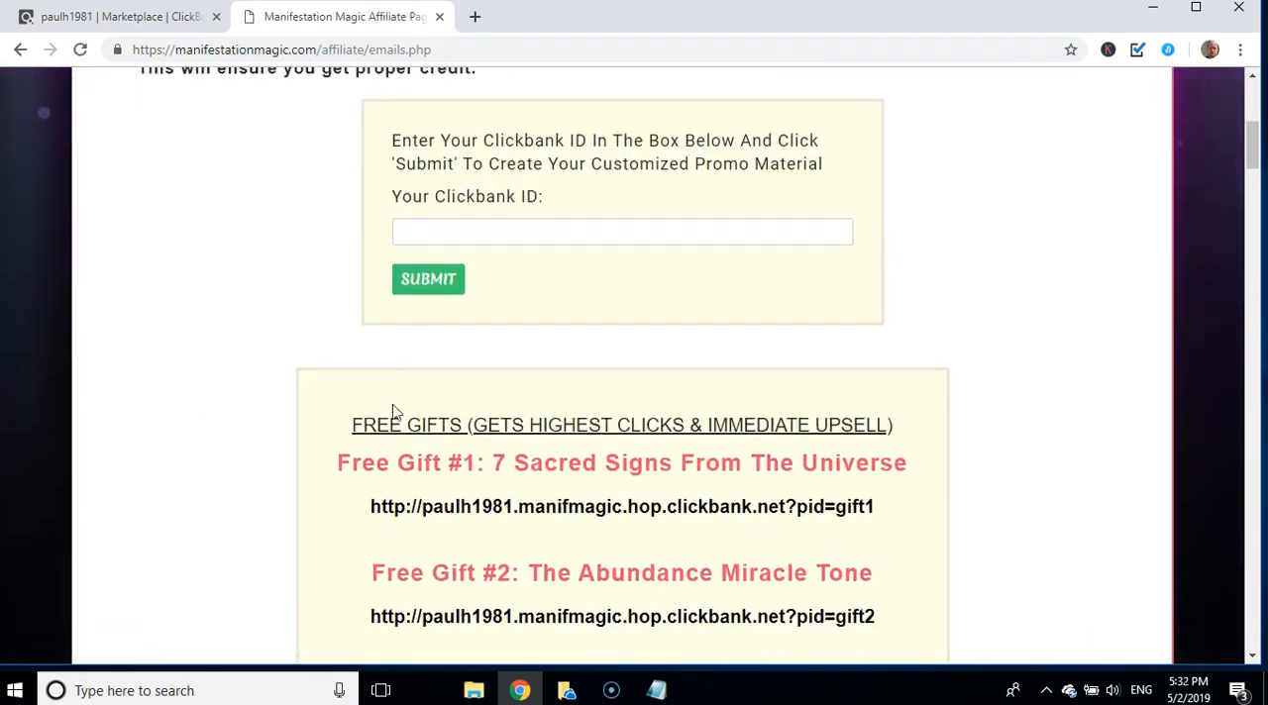
pyautogui.scroll(-10, 394, 411)
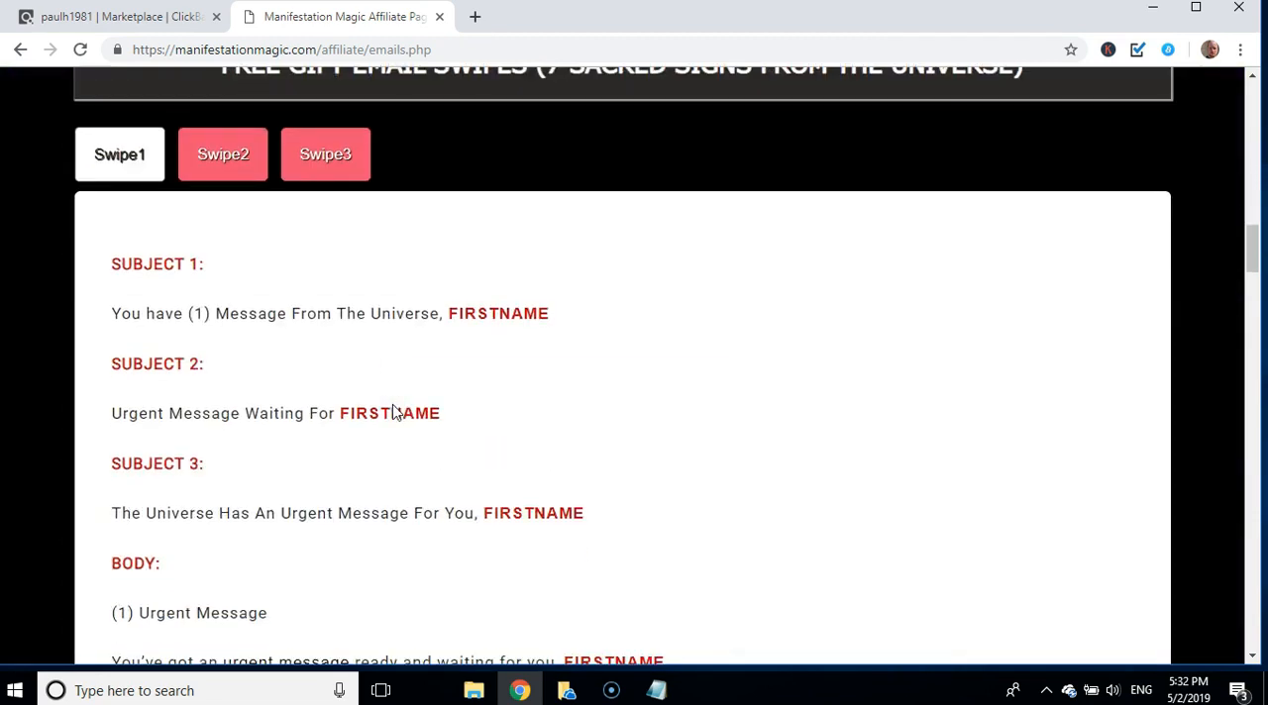
pyautogui.scroll(2, 393, 411)
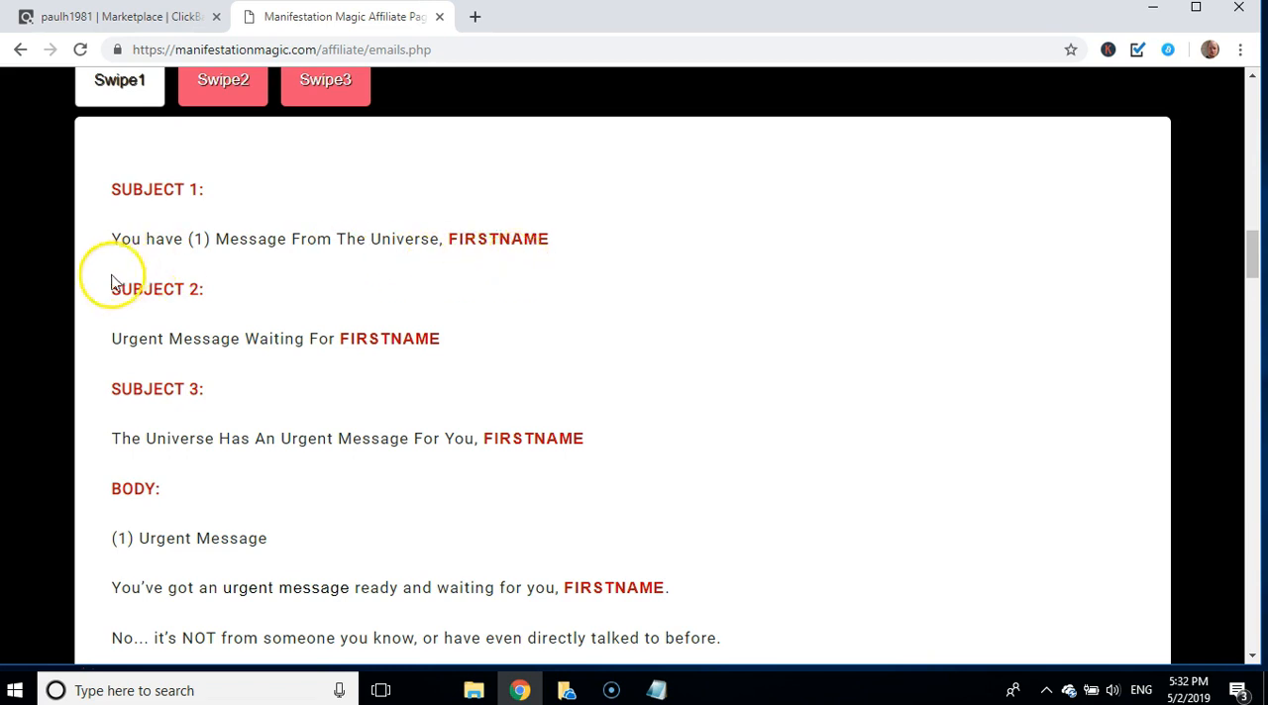
pyautogui.scroll(-5, 254, 416)
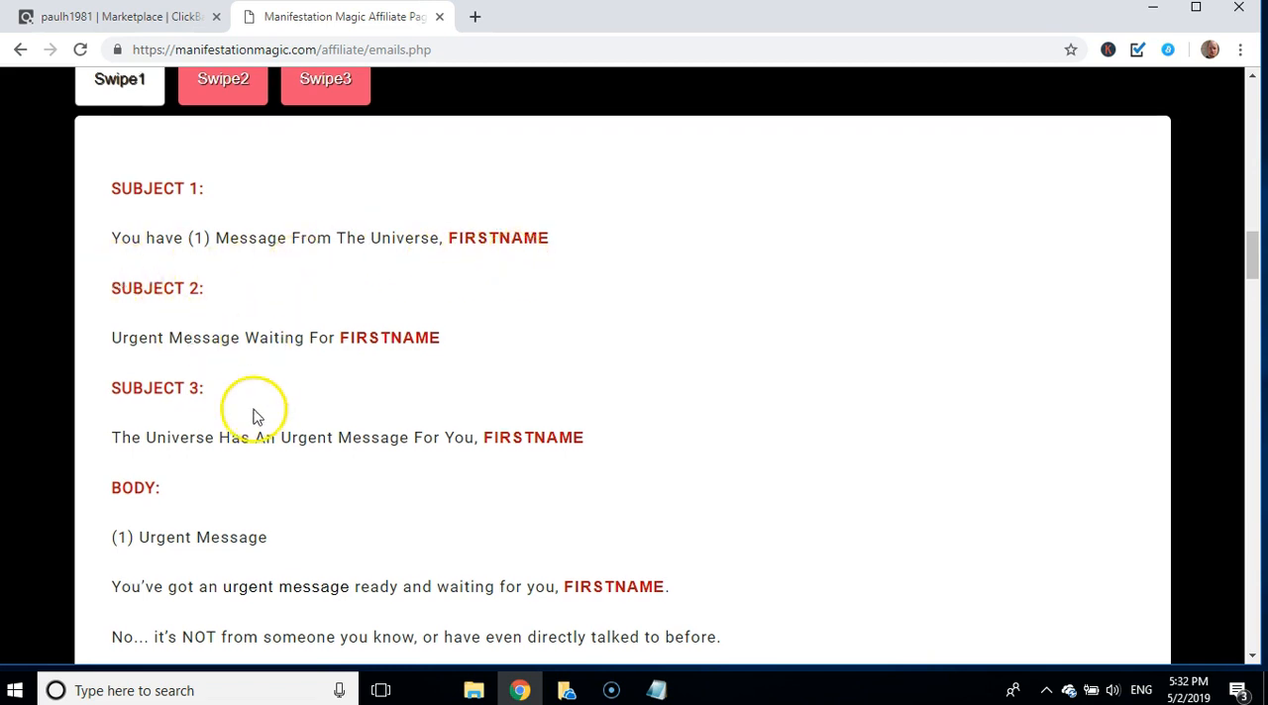
pyautogui.scroll(-6, 253, 416)
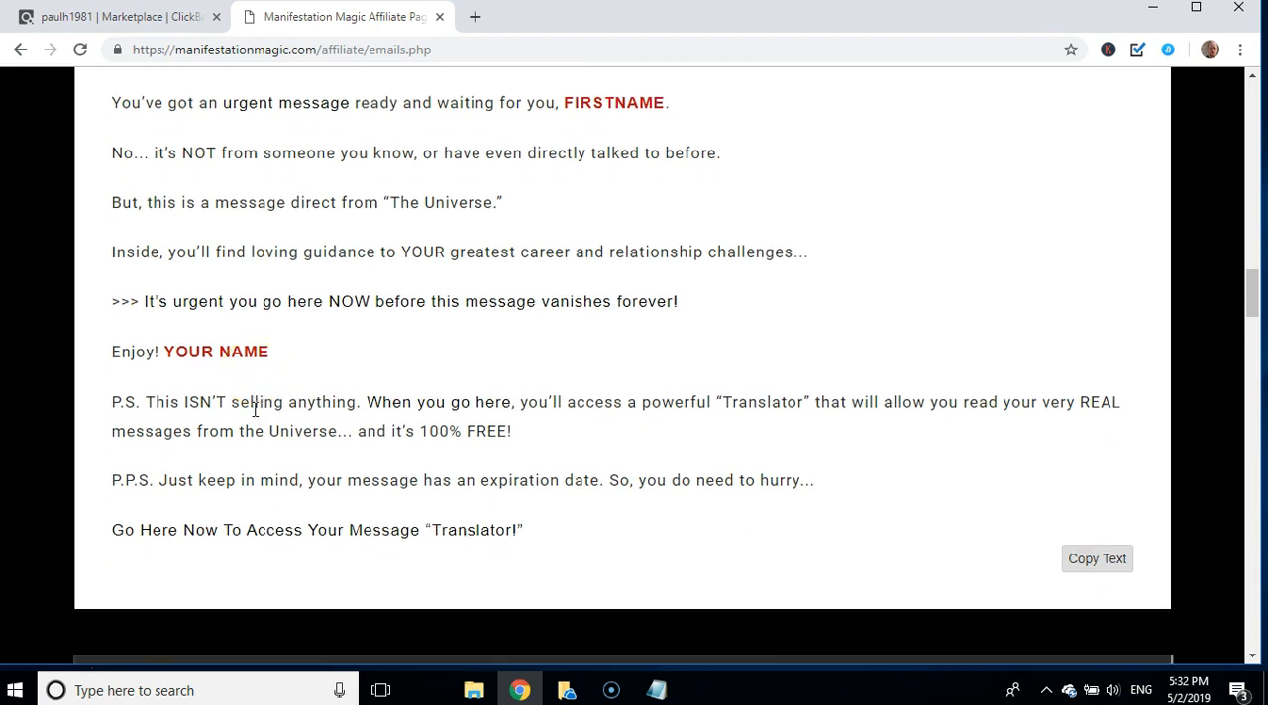
pyautogui.scroll(-1, 254, 416)
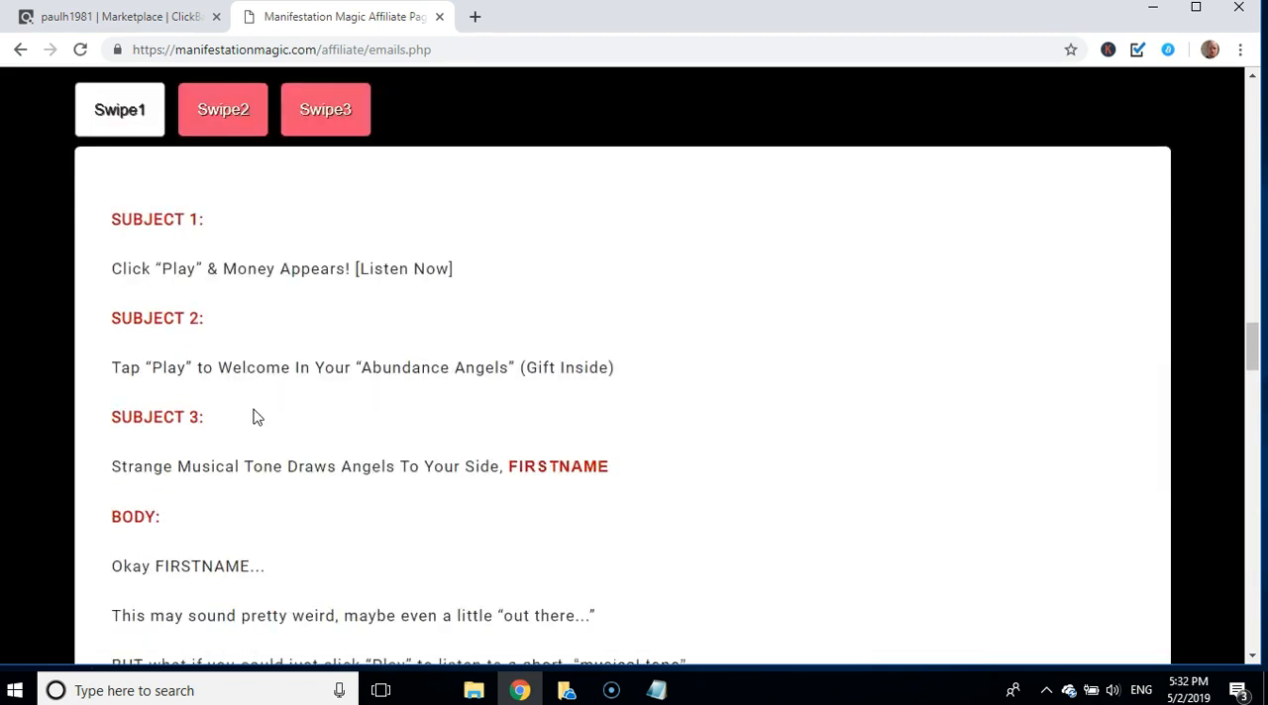
pyautogui.scroll(1, 253, 416)
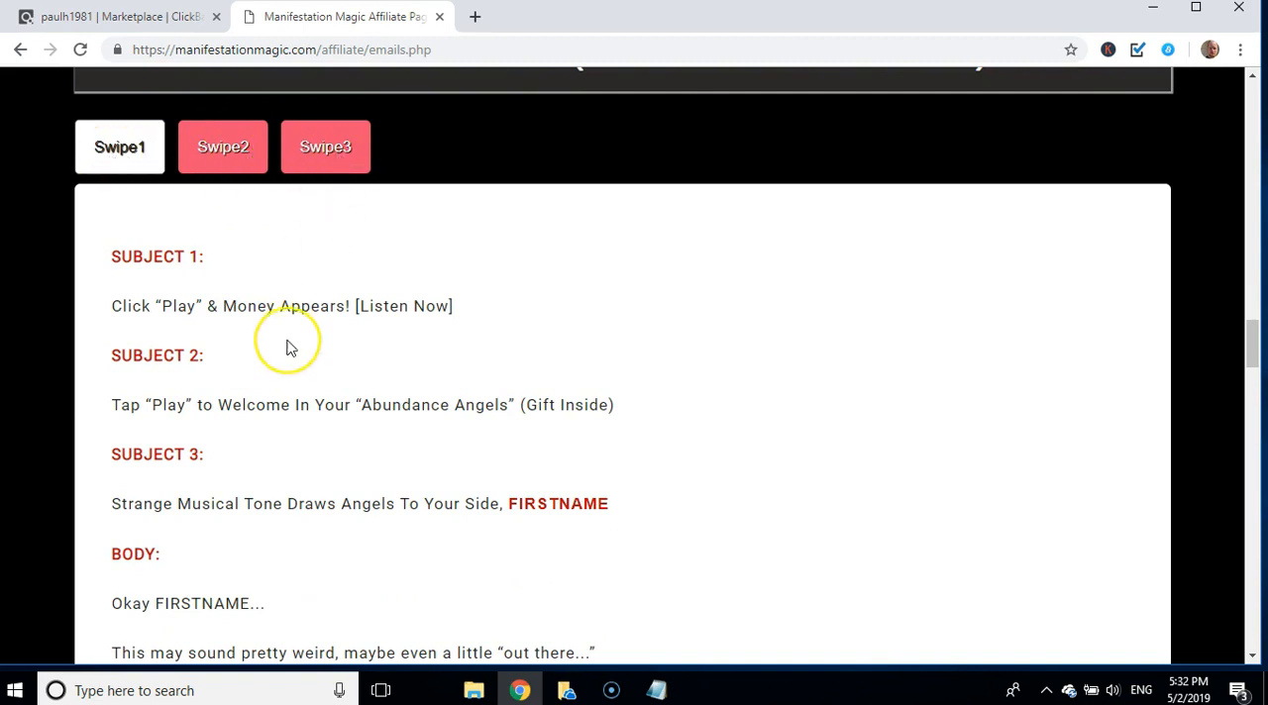
pyautogui.scroll(-1, 287, 347)
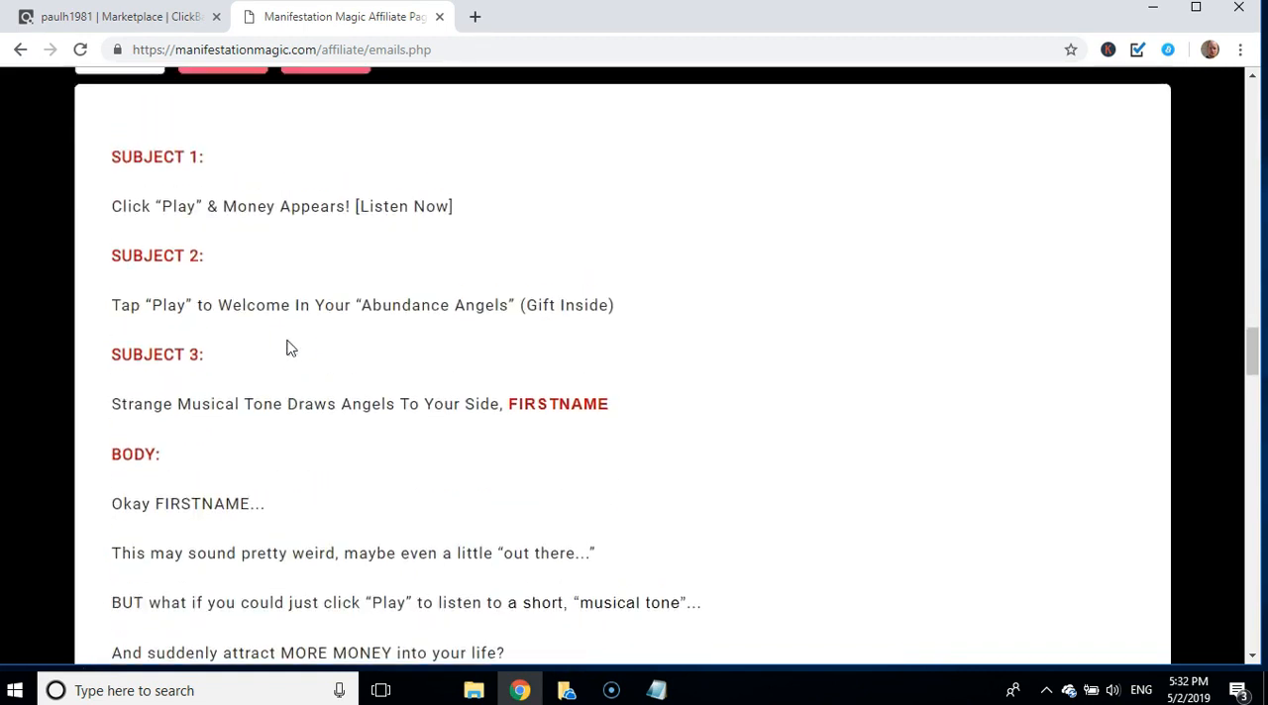
pyautogui.scroll(1, 287, 347)
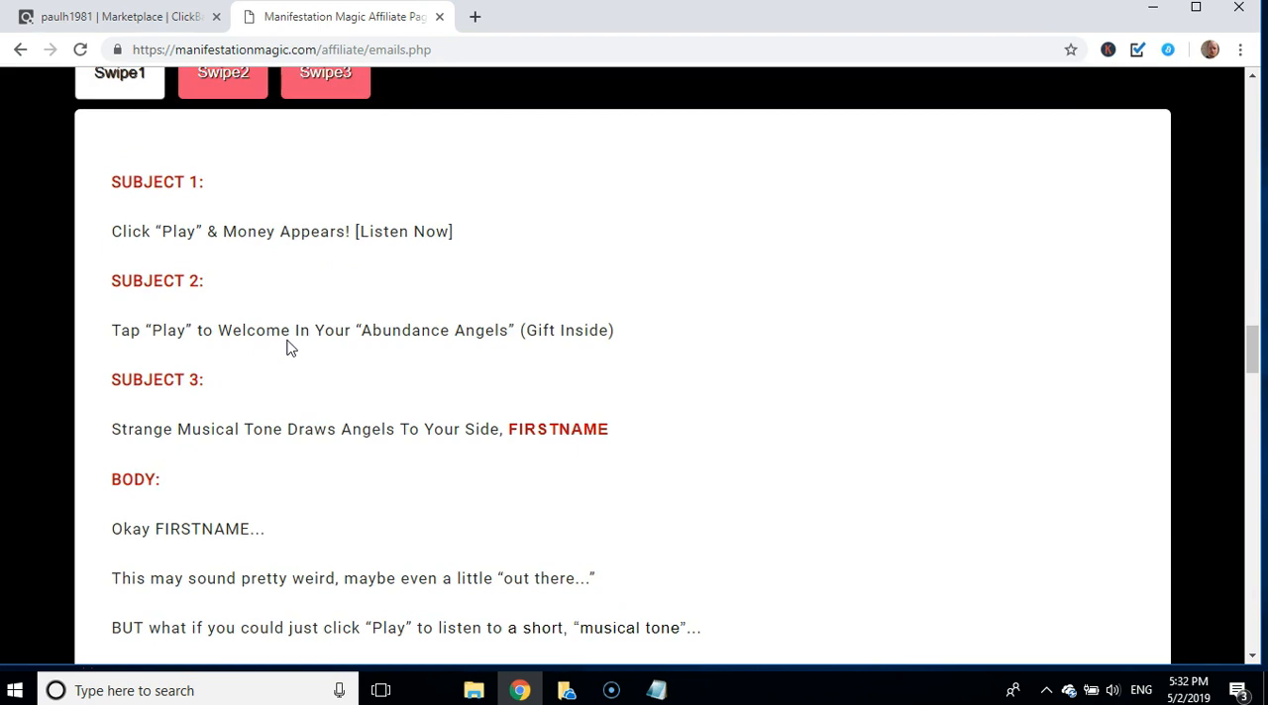
pyautogui.scroll(1, 287, 346)
# Step: Show Swipe2 for the second free gift and compare its subject lines and body with the neighbouring email swipes
pyautogui.click(231, 170)
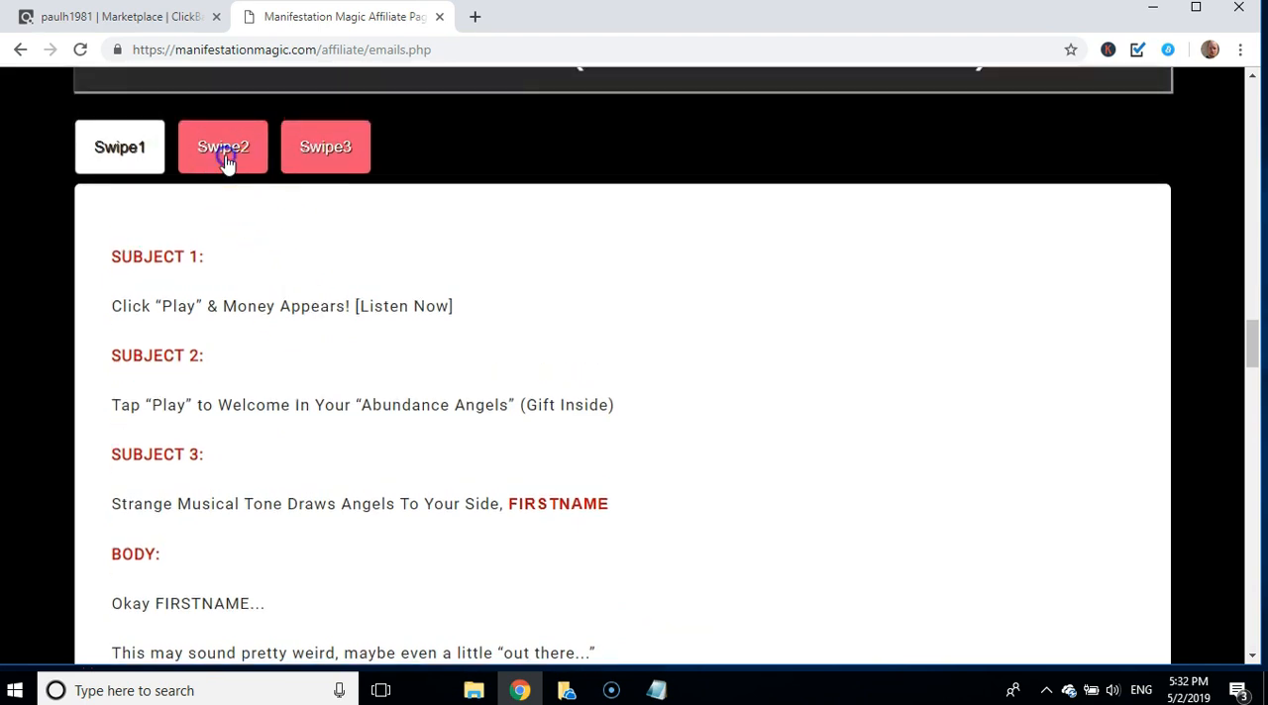
pyautogui.scroll(-1, 323, 260)
pyautogui.scroll(-9, 323, 259)
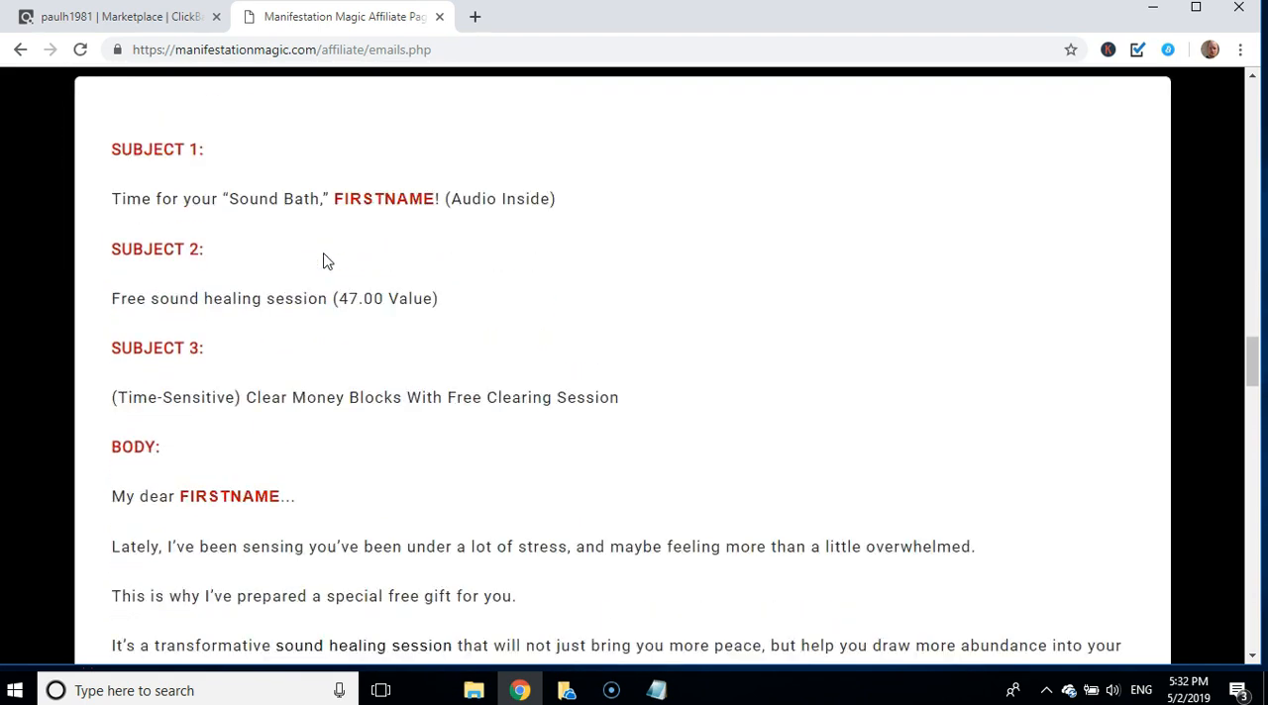
pyautogui.scroll(-6, 324, 255)
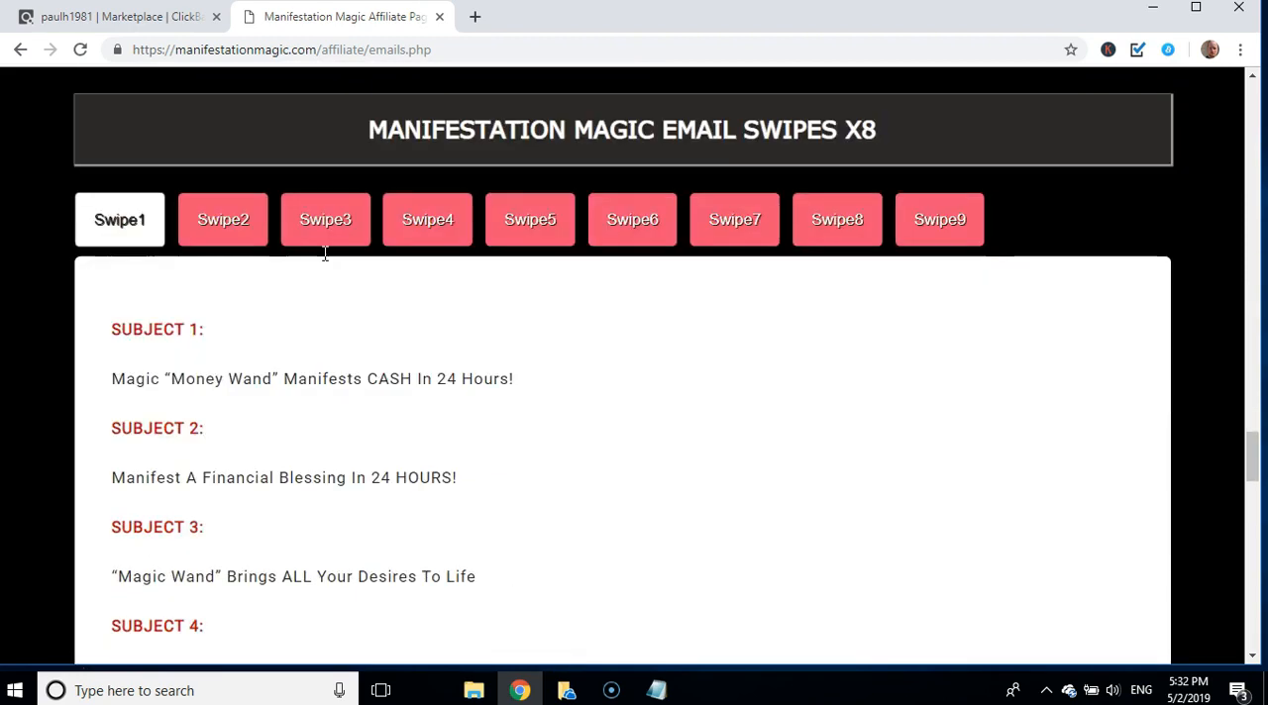
pyautogui.scroll(6, 323, 255)
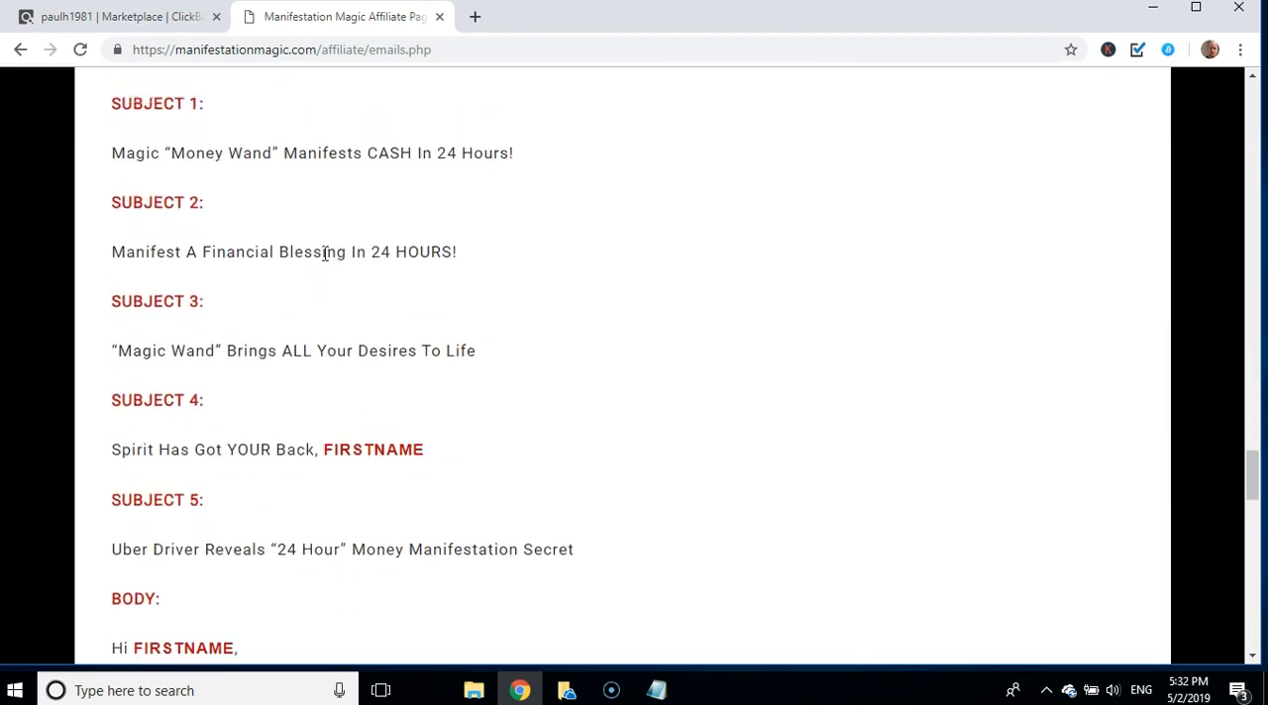
pyautogui.scroll(20, 323, 260)
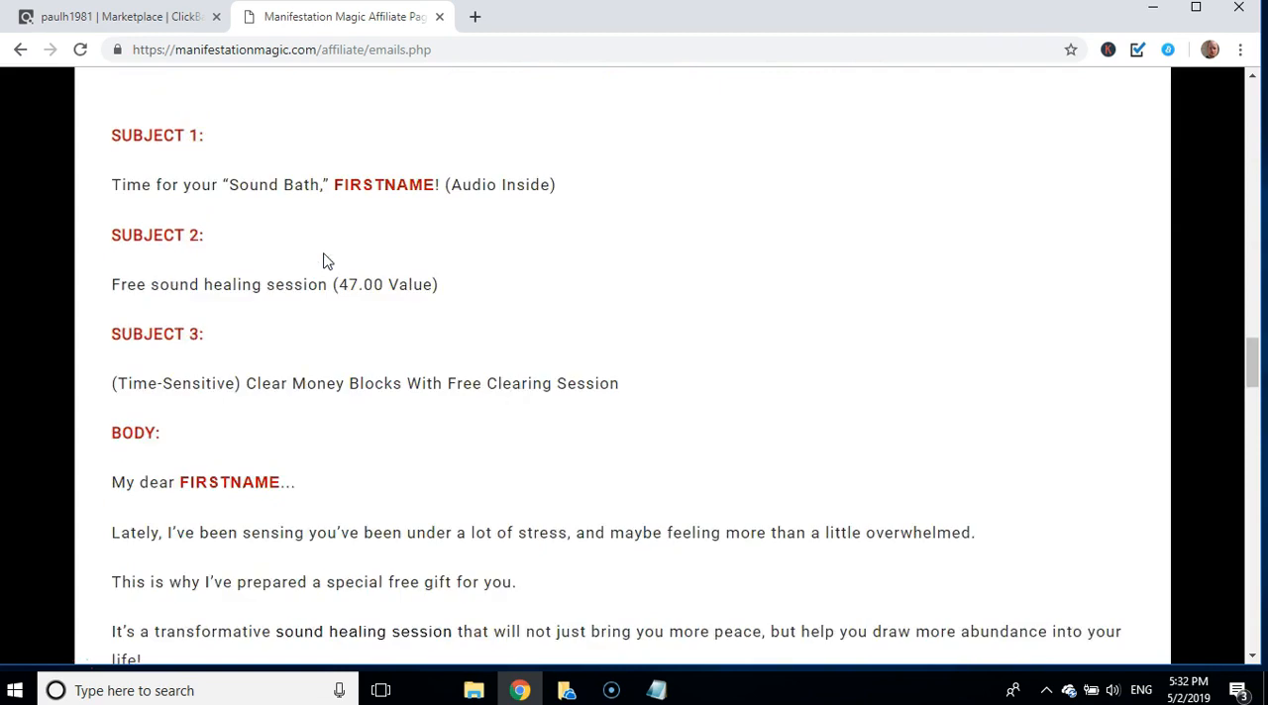
pyautogui.scroll(1, 327, 260)
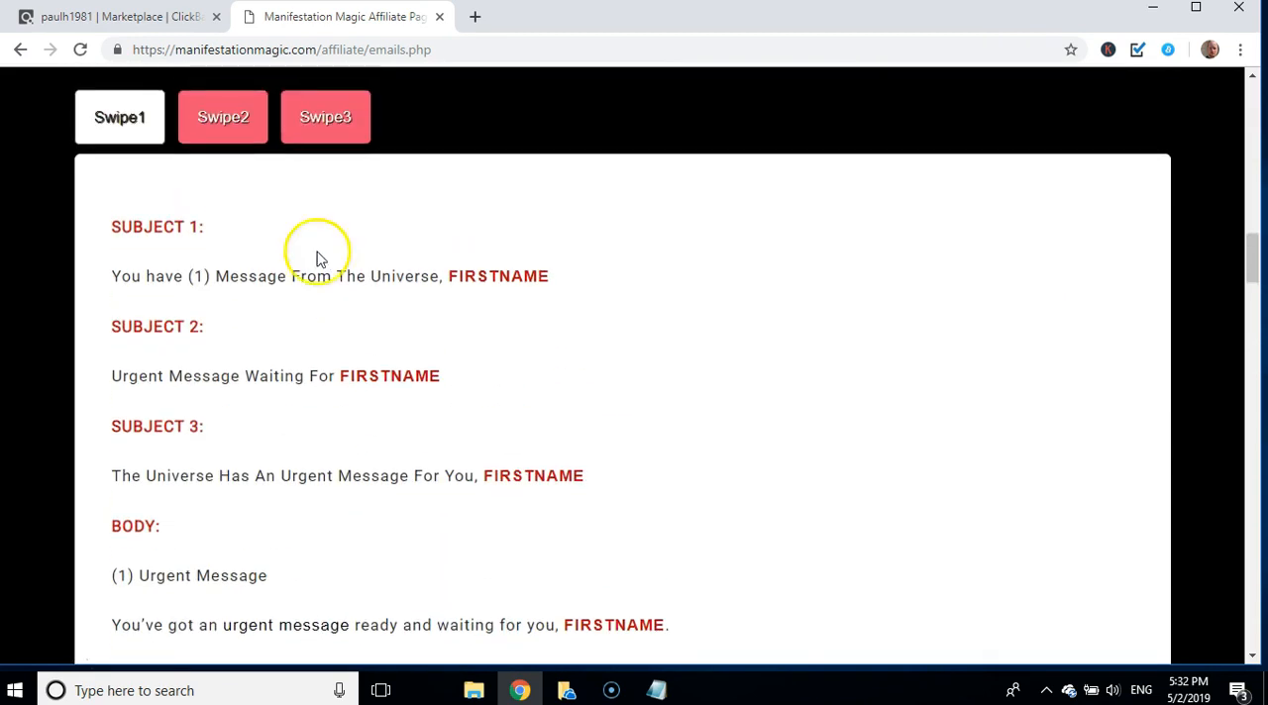
pyautogui.scroll(-12, 366, 159)
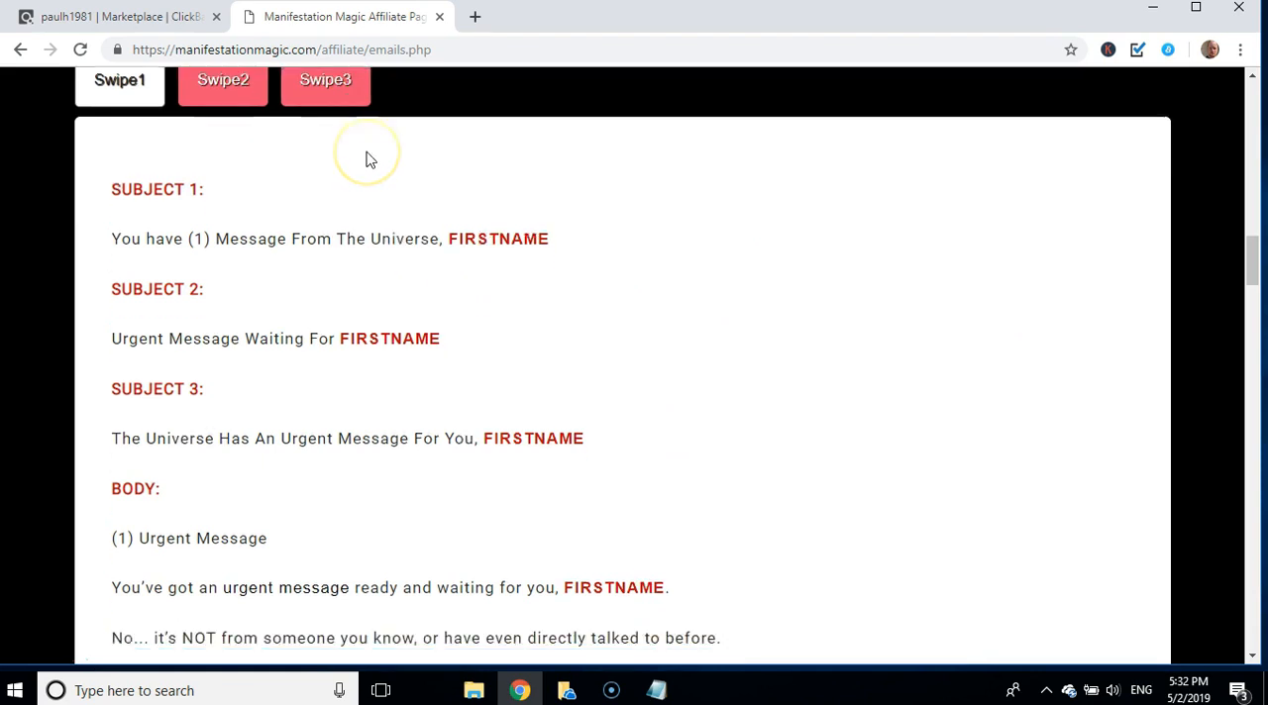
pyautogui.scroll(-4, 367, 158)
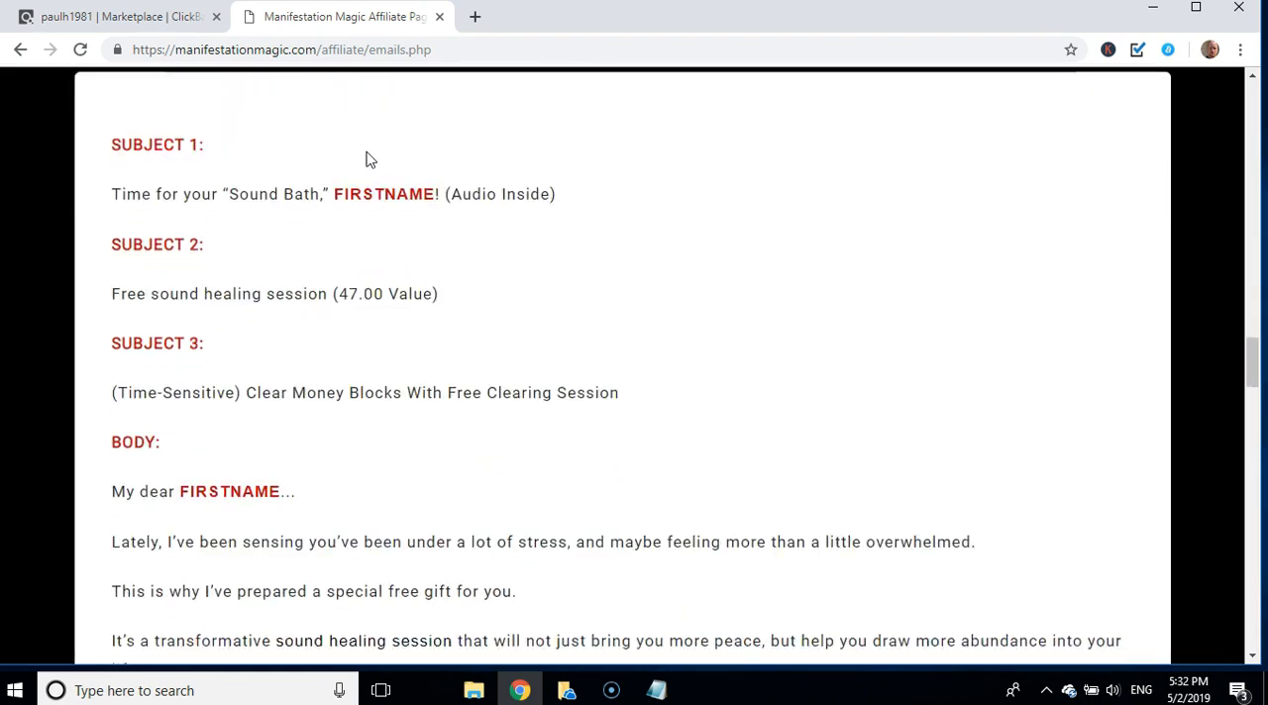
pyautogui.scroll(1, 366, 159)
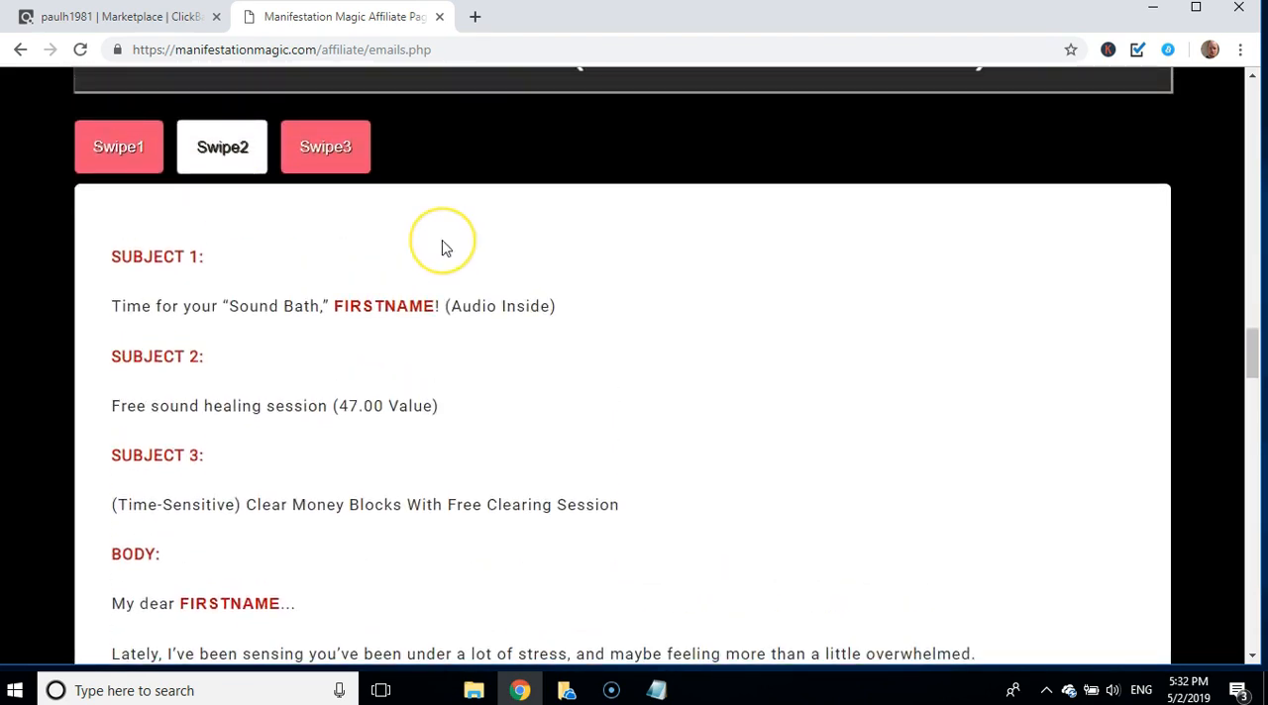
# Step: Read the first swipe under Manifestation Magic Email Swipes x8 and the sending instructions for The Dream Series emails
pyautogui.scroll(-11, 442, 248)
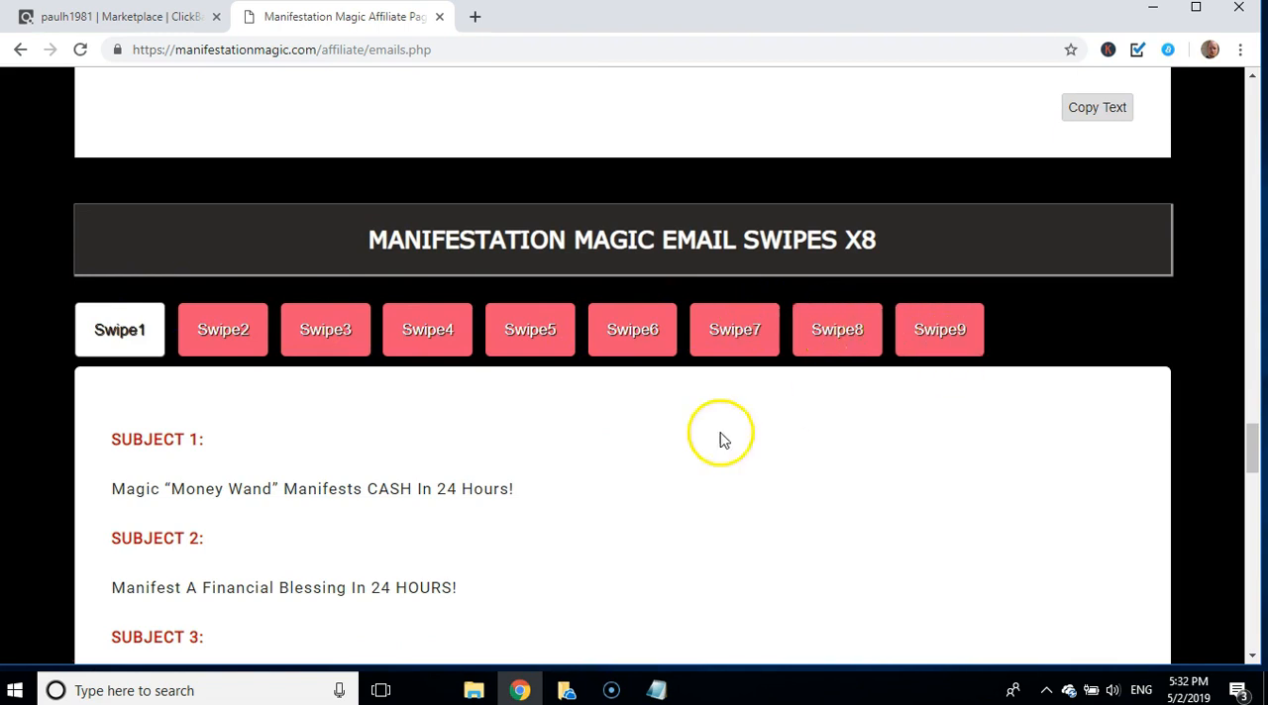
pyautogui.scroll(-7, 644, 440)
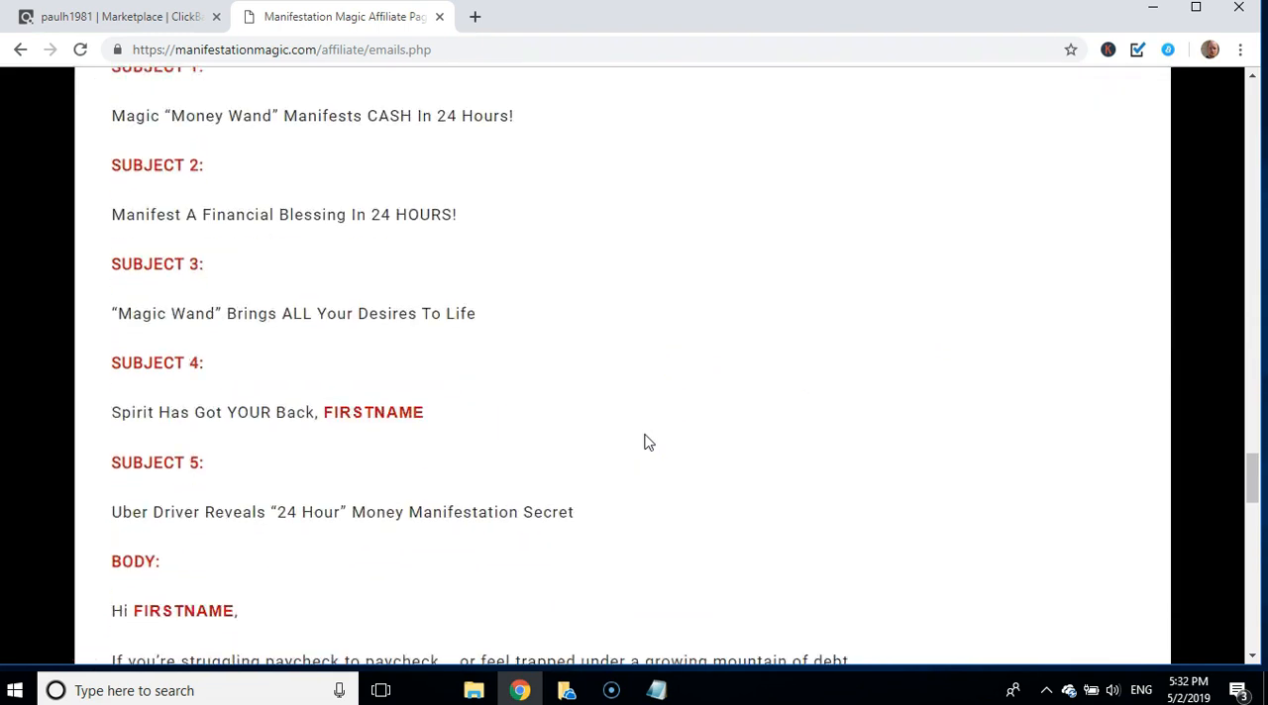
pyautogui.scroll(1, 643, 441)
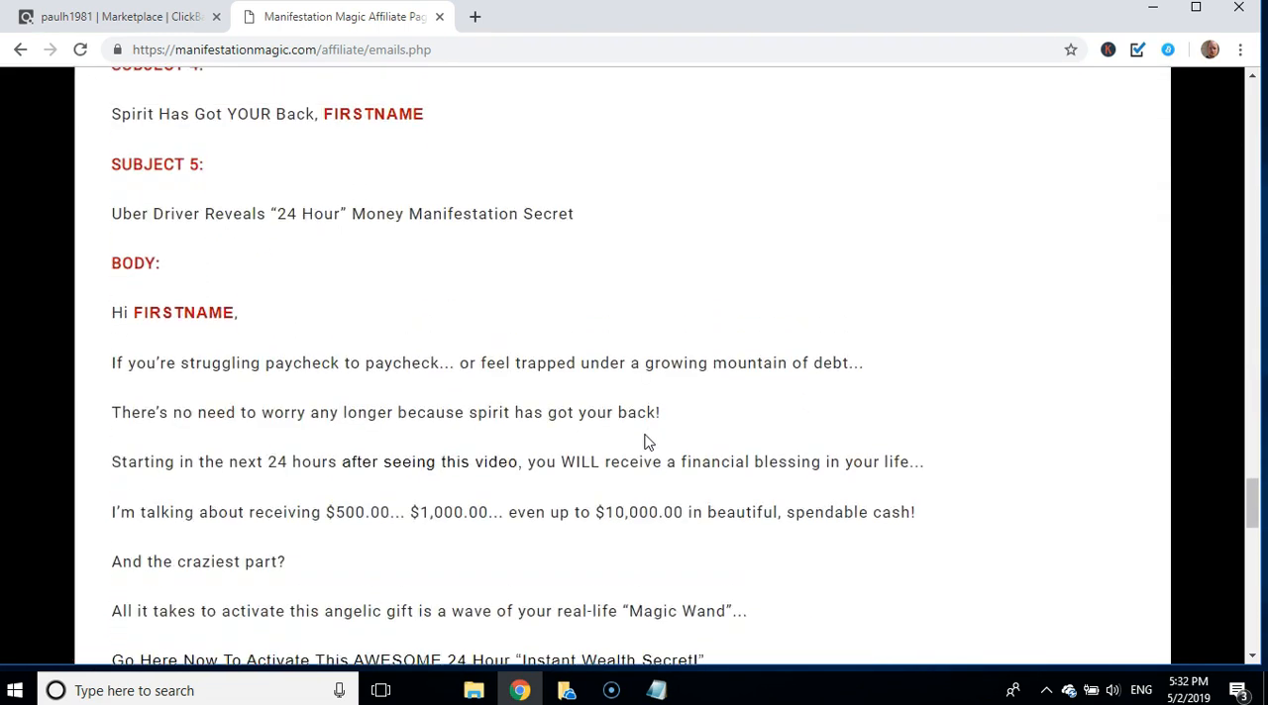
pyautogui.scroll(-4, 644, 441)
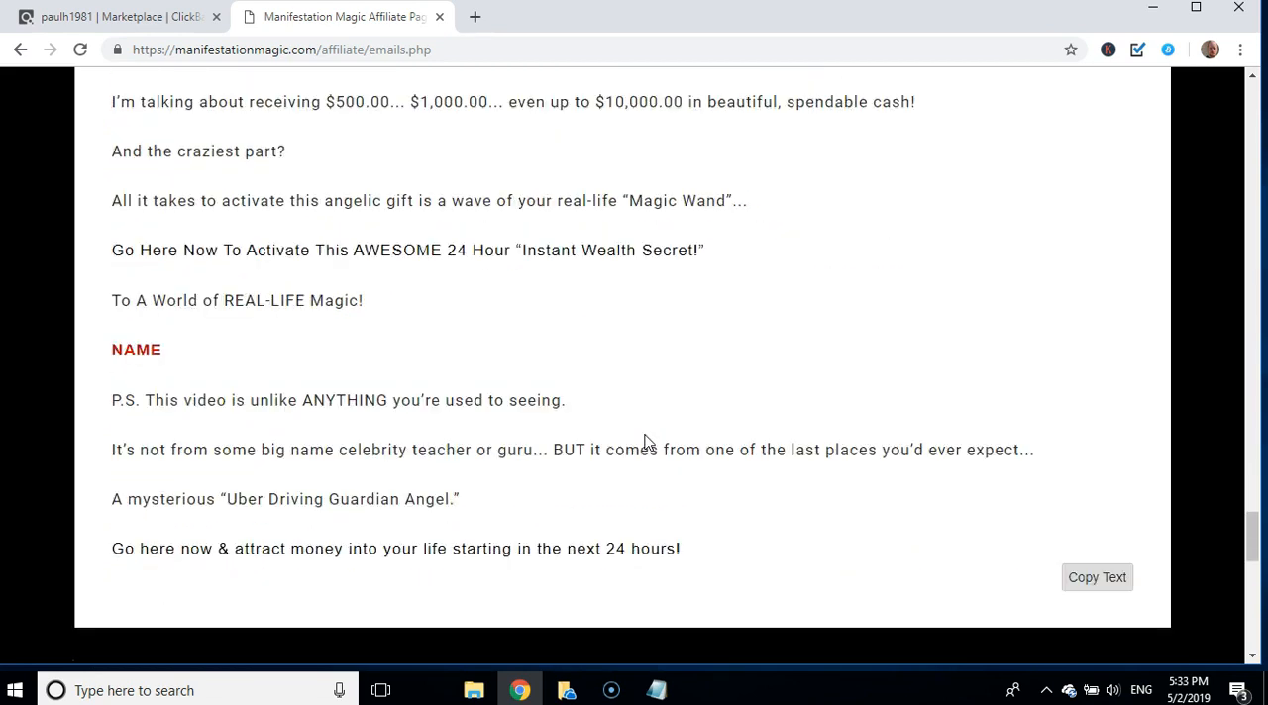
pyautogui.scroll(-5, 644, 441)
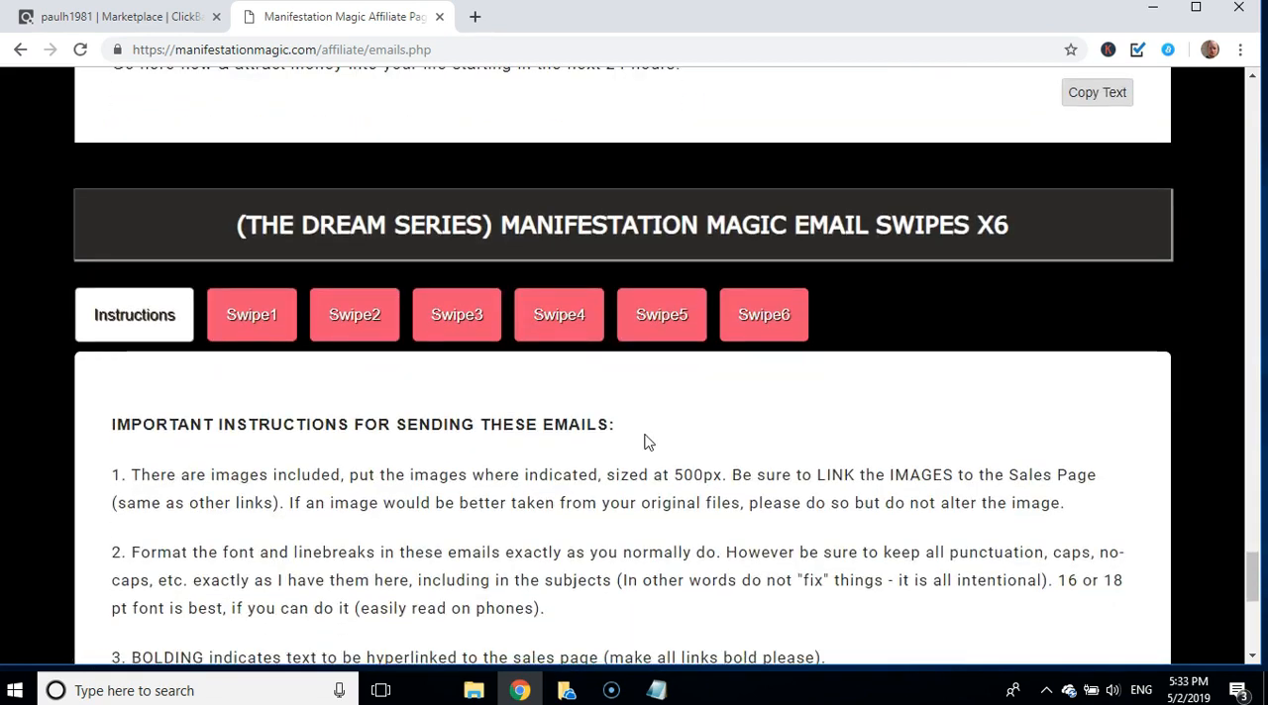
pyautogui.scroll(-3, 644, 441)
pyautogui.scroll(6, 644, 441)
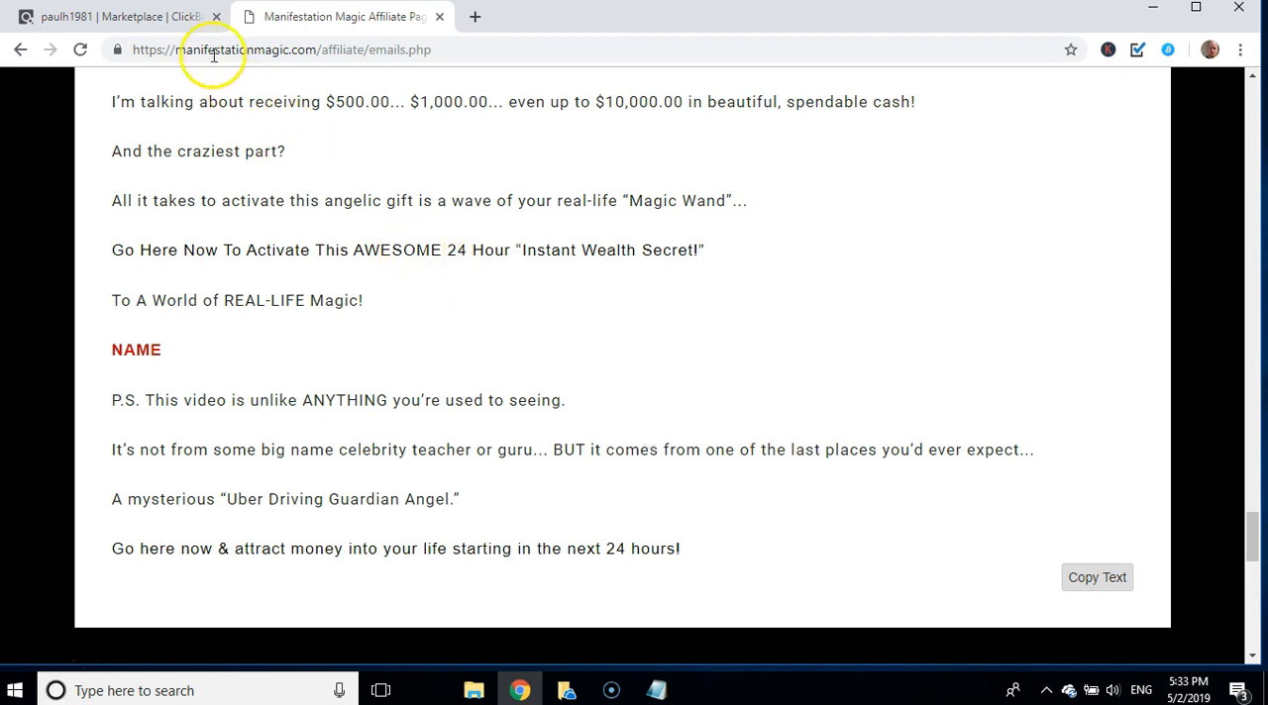
# Step: Return to the ClickBank marketplace results and look over the top offers in Spirituality, New Age & Alternative Beliefs
pyautogui.click(149, 17)
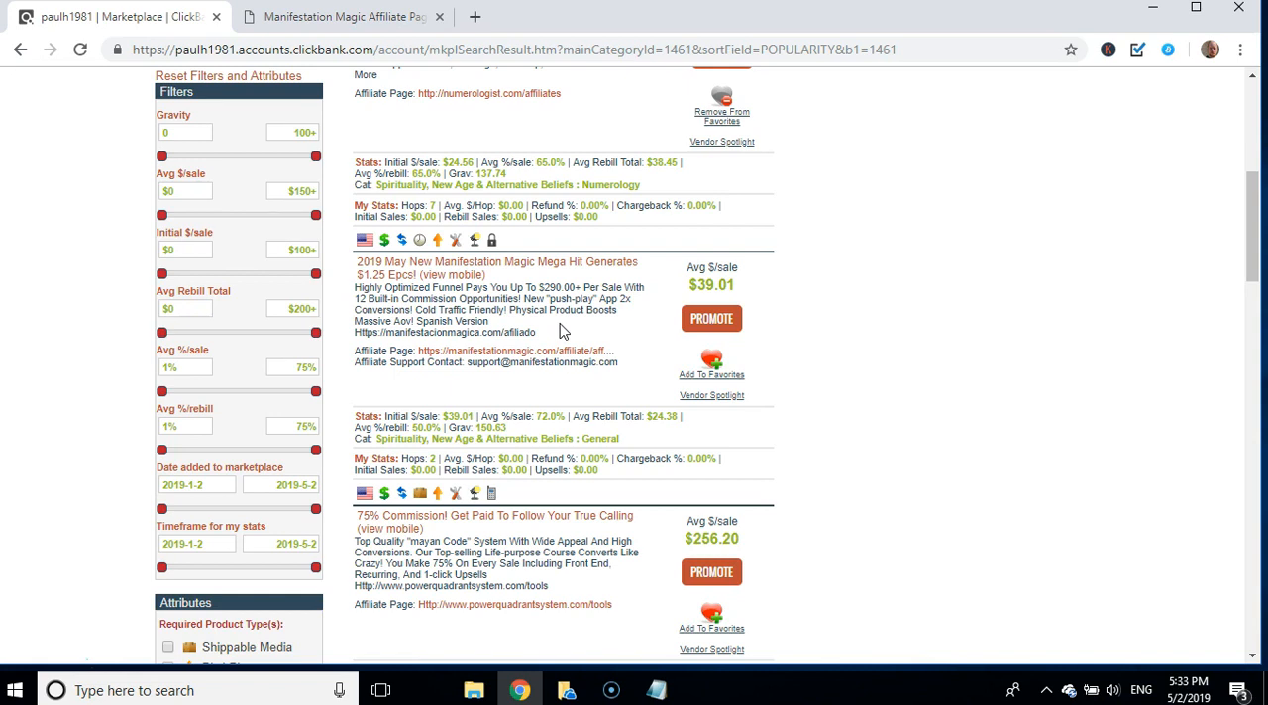
pyautogui.scroll(3, 560, 330)
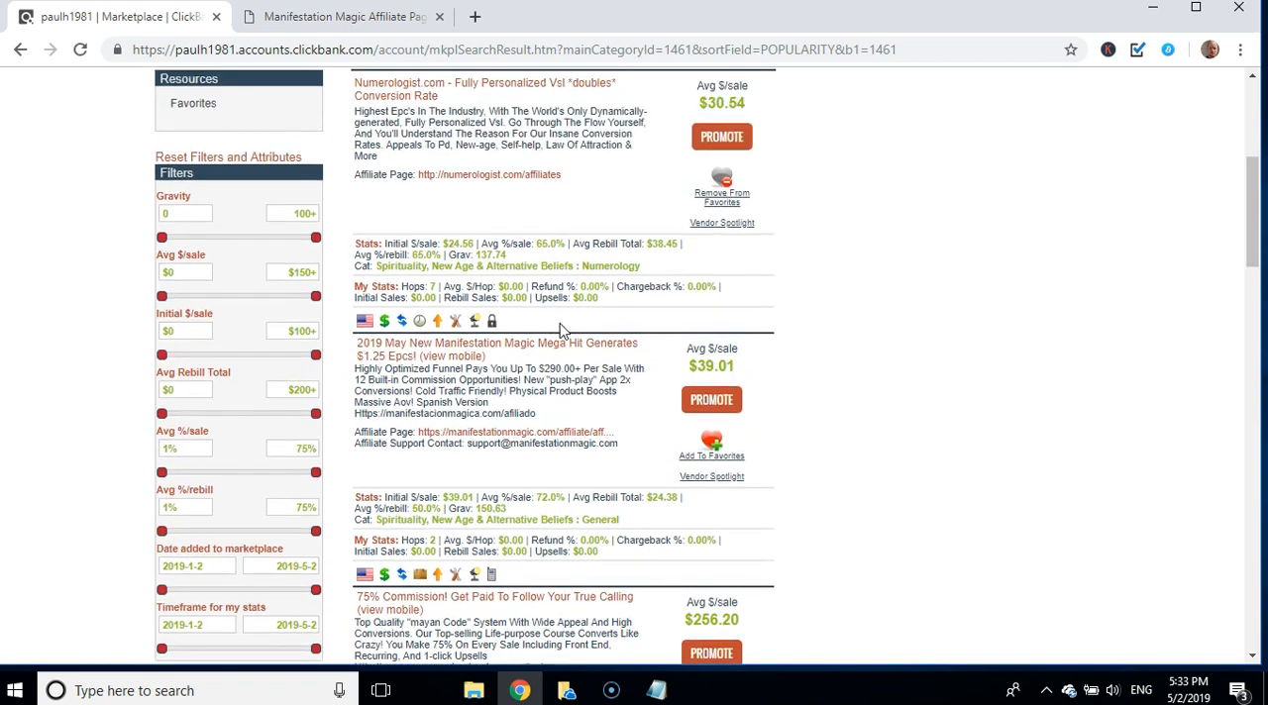
pyautogui.scroll(1, 559, 329)
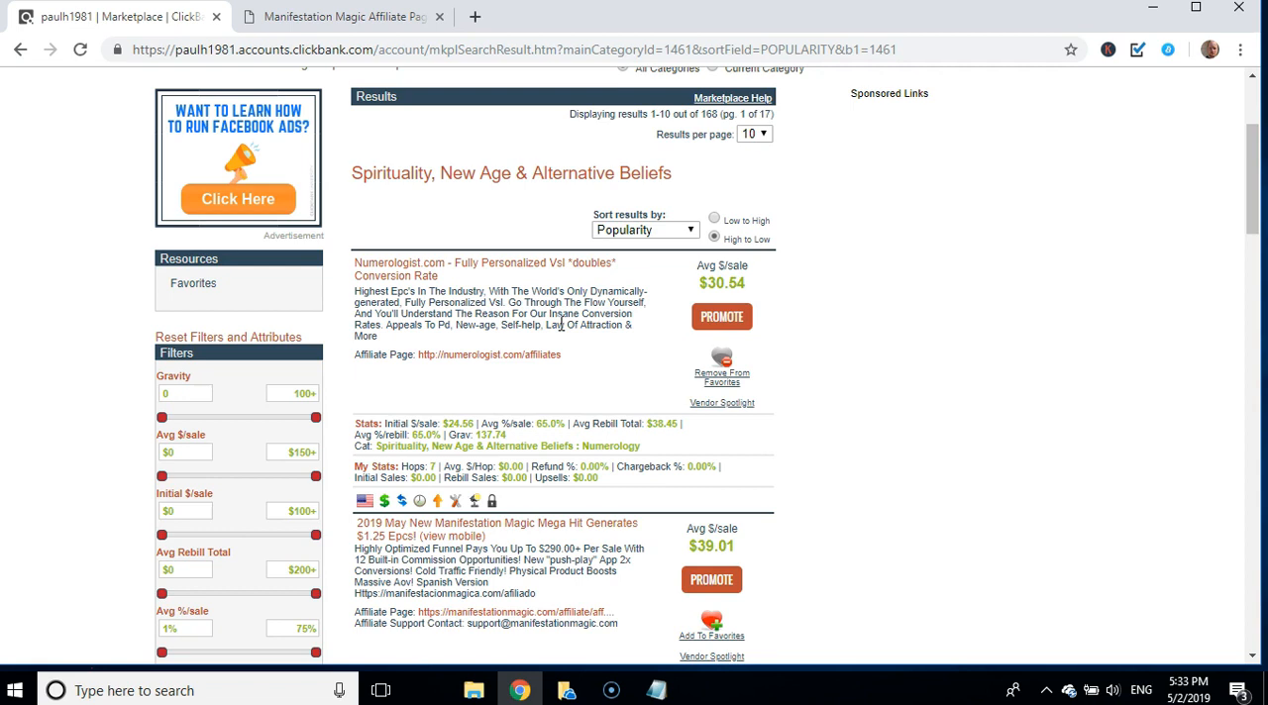
pyautogui.scroll(1, 560, 325)
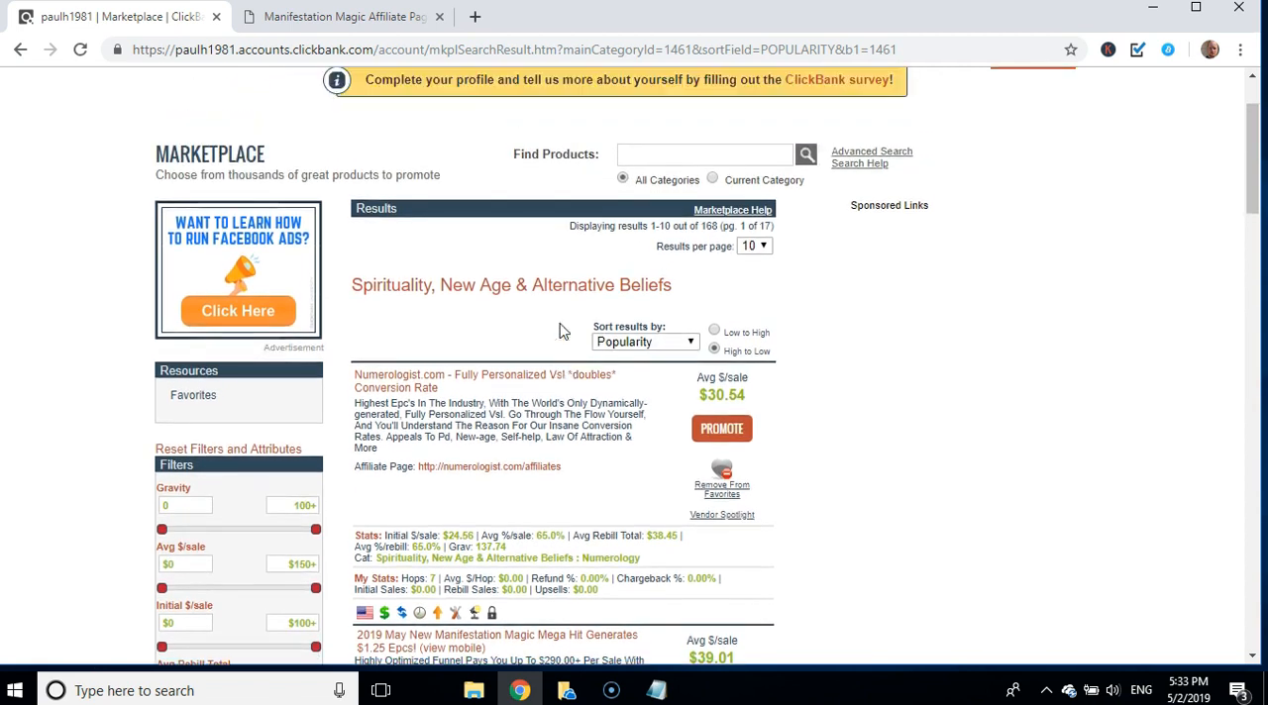